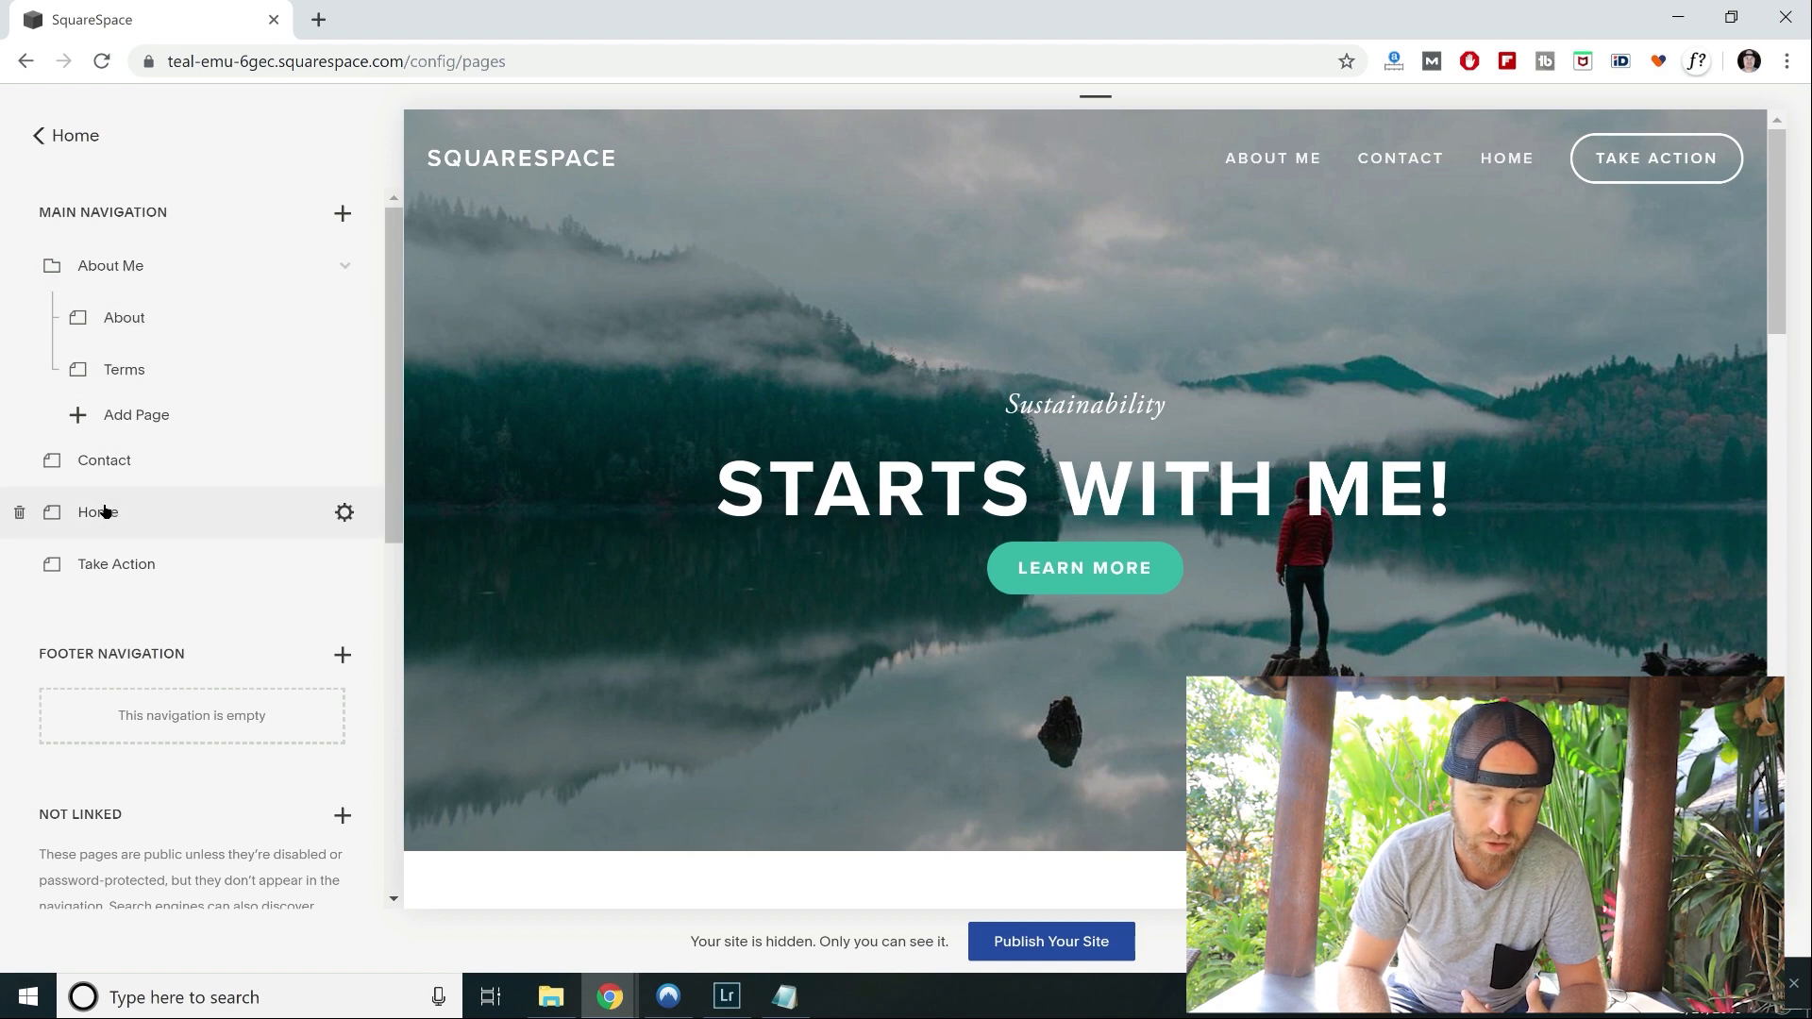
Open the Home page and look over its banner and the introductory content below it.
{"action": "scroll", "coordinate": [617, 618], "scroll_direction": "down", "scroll_amount": 5}
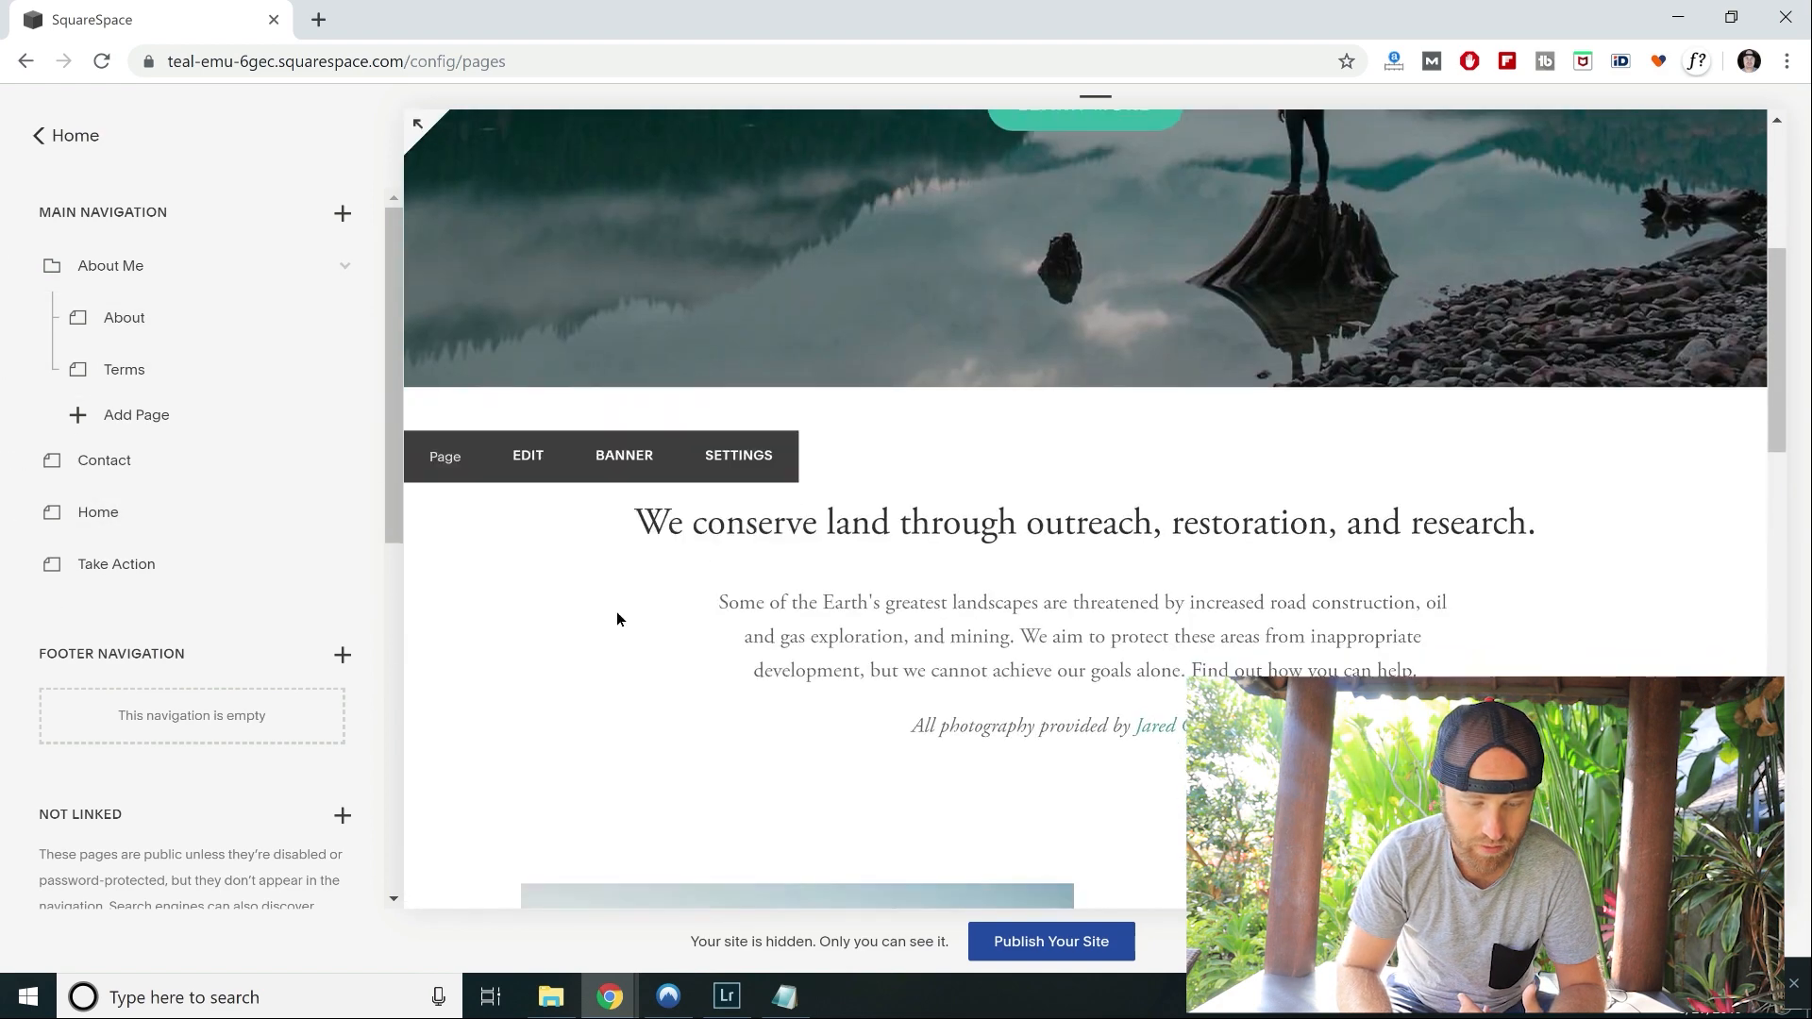
{"action": "left_click", "coordinate": [103, 512]}
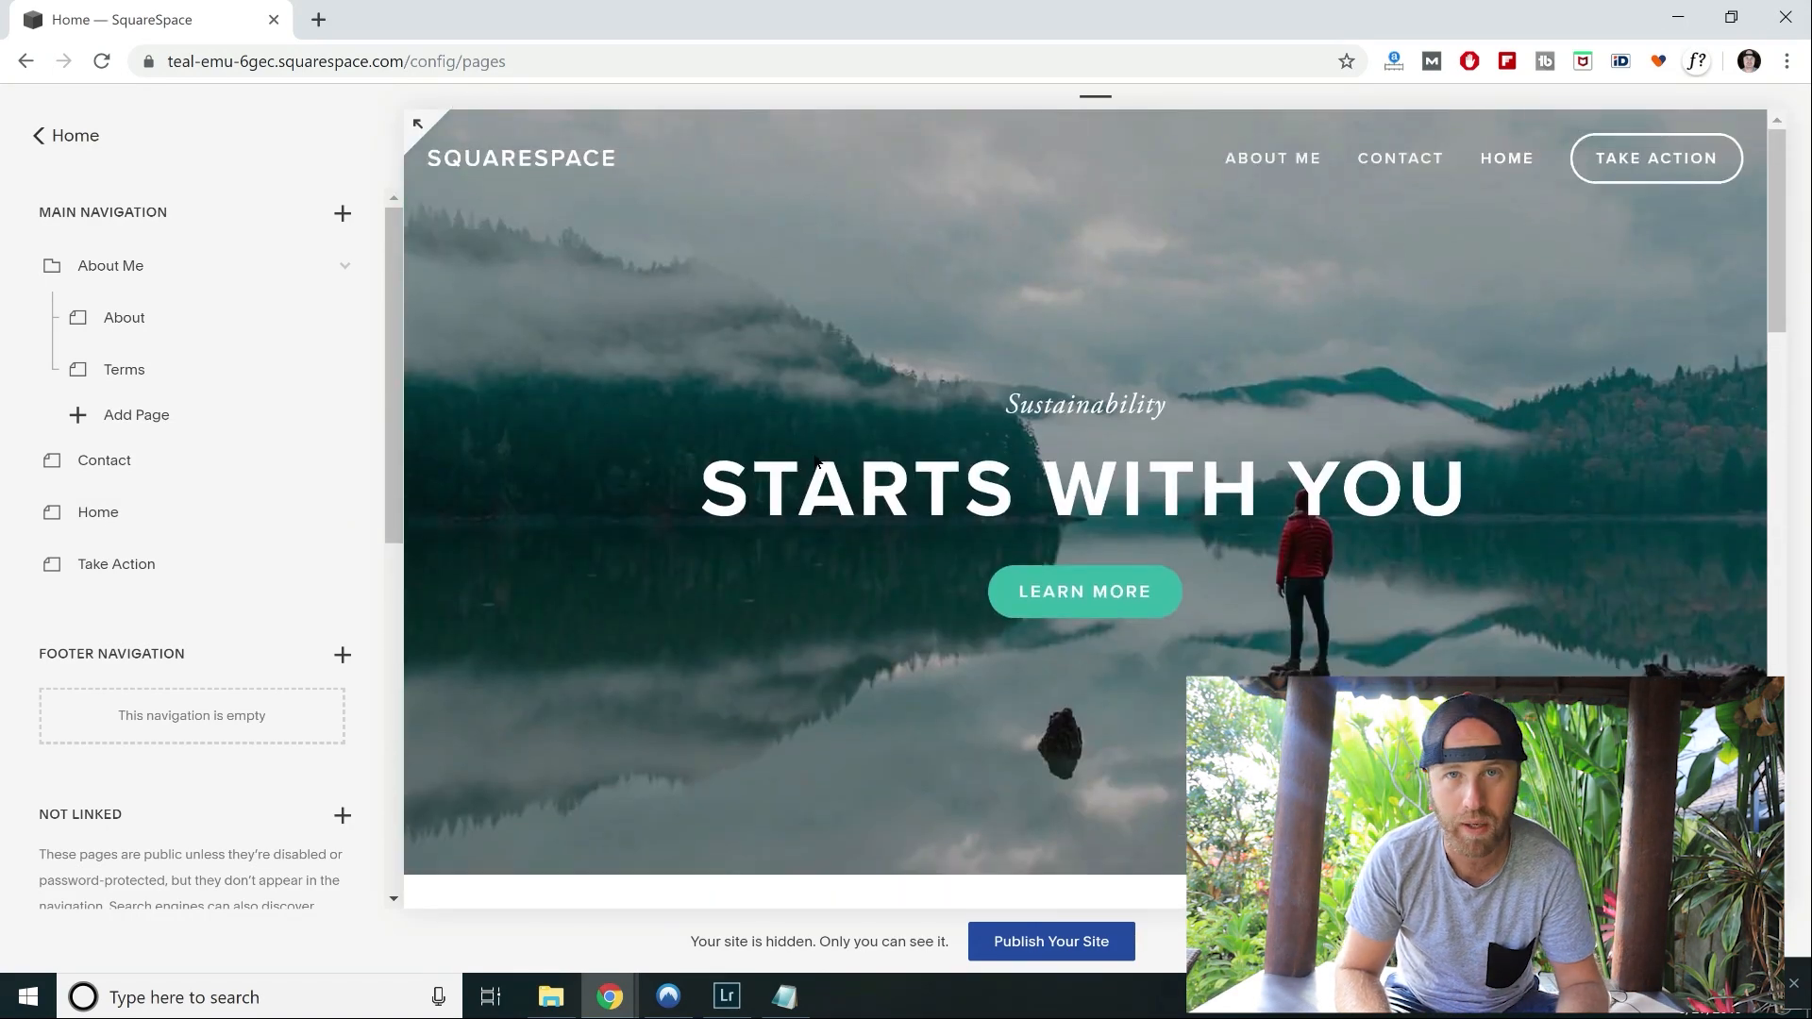
{"action": "scroll", "coordinate": [815, 457], "scroll_direction": "down", "scroll_amount": 1}
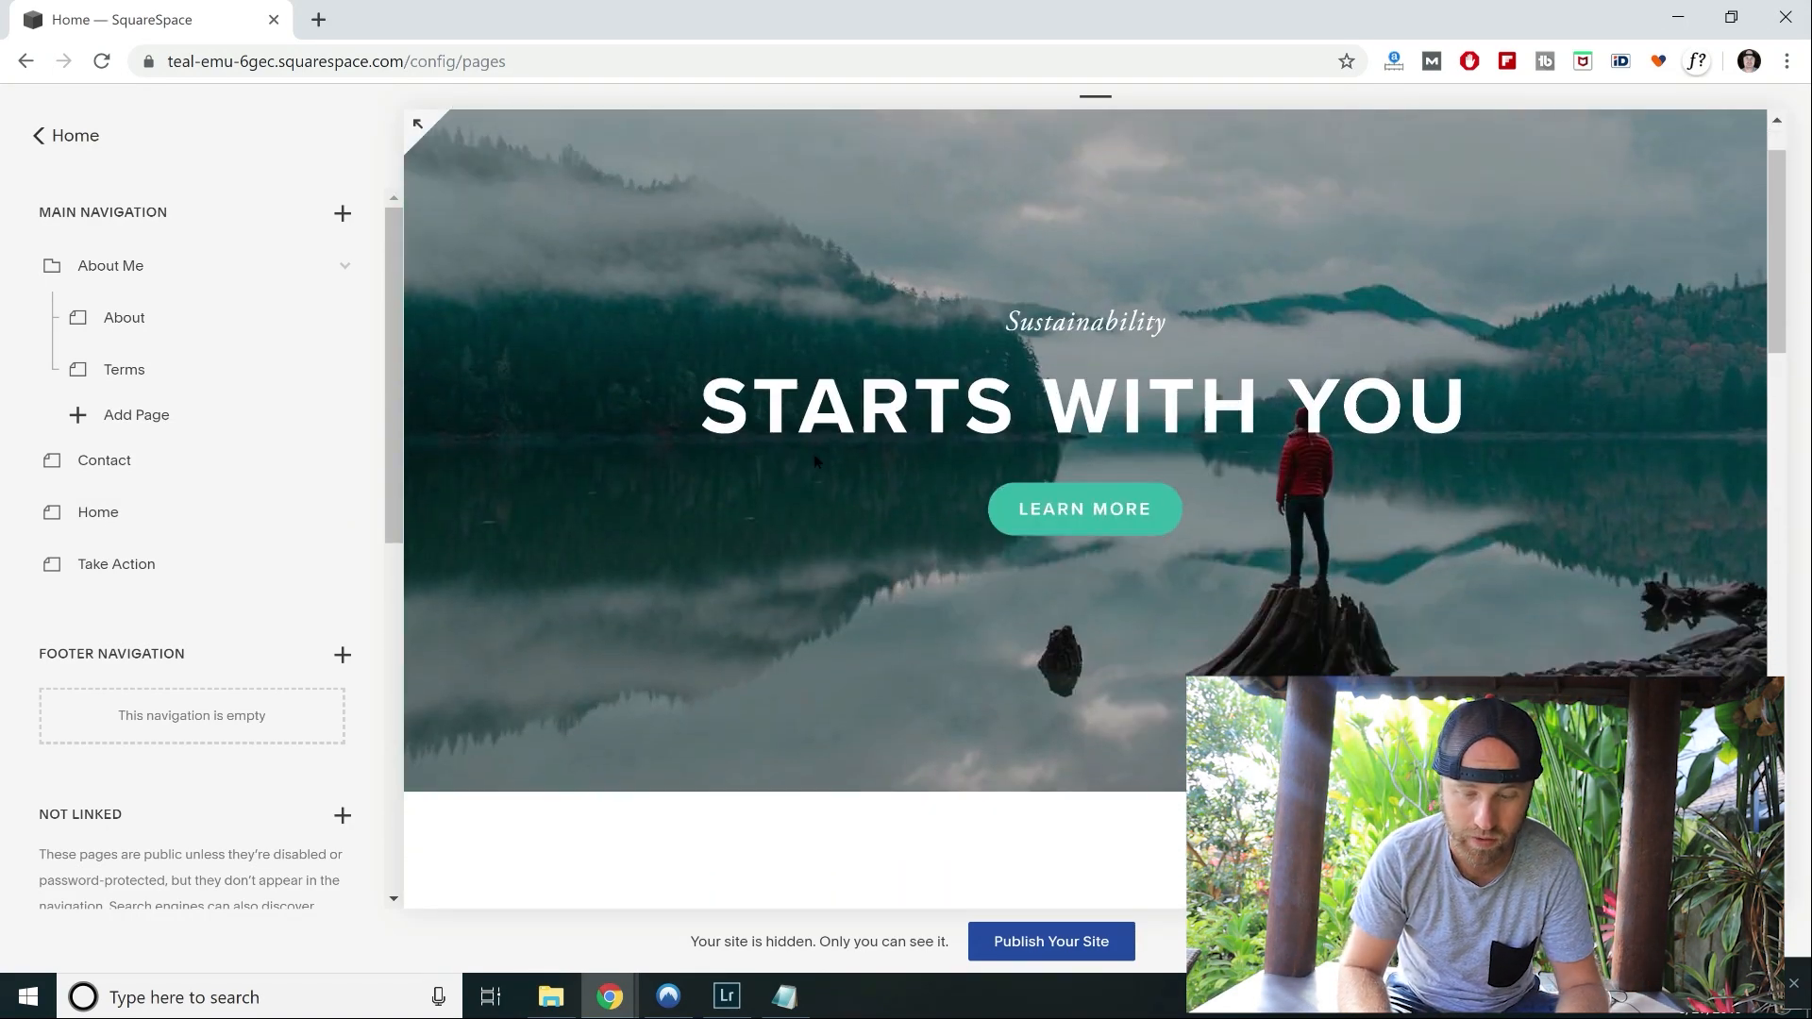
{"action": "scroll", "coordinate": [815, 457], "scroll_direction": "up", "scroll_amount": 1}
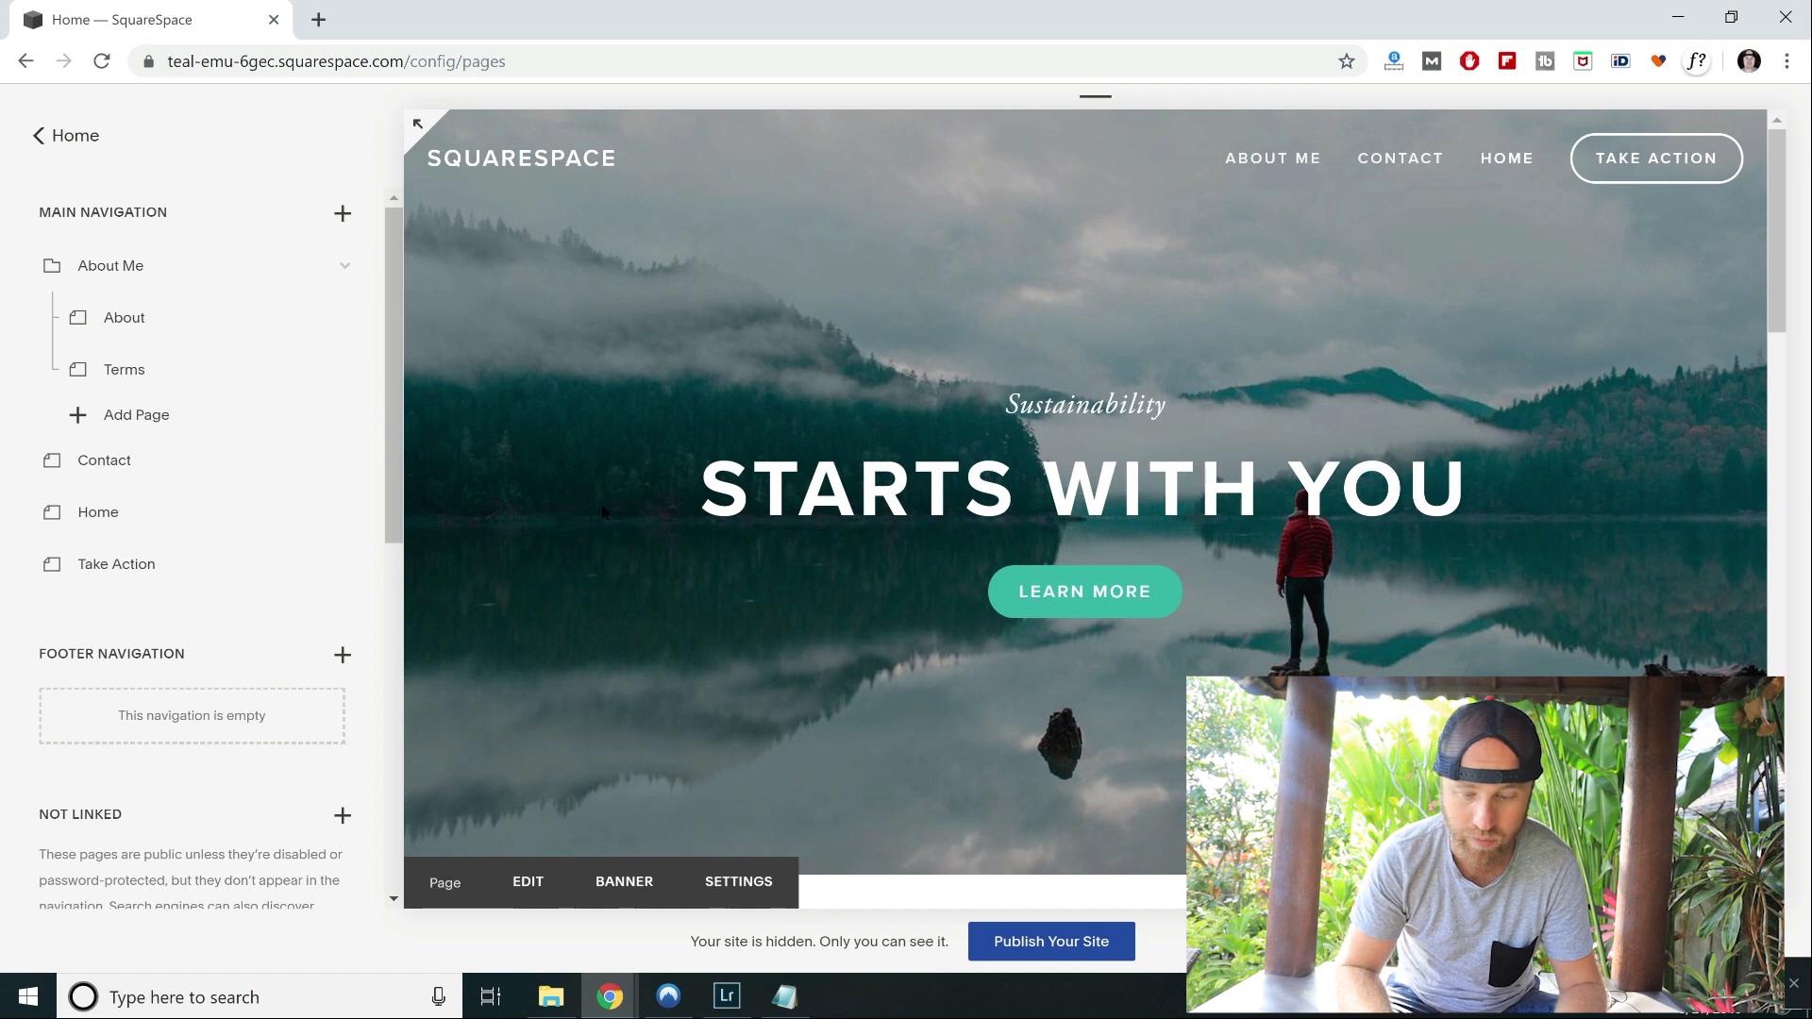
{"action": "scroll", "coordinate": [602, 509], "scroll_direction": "down", "scroll_amount": 4}
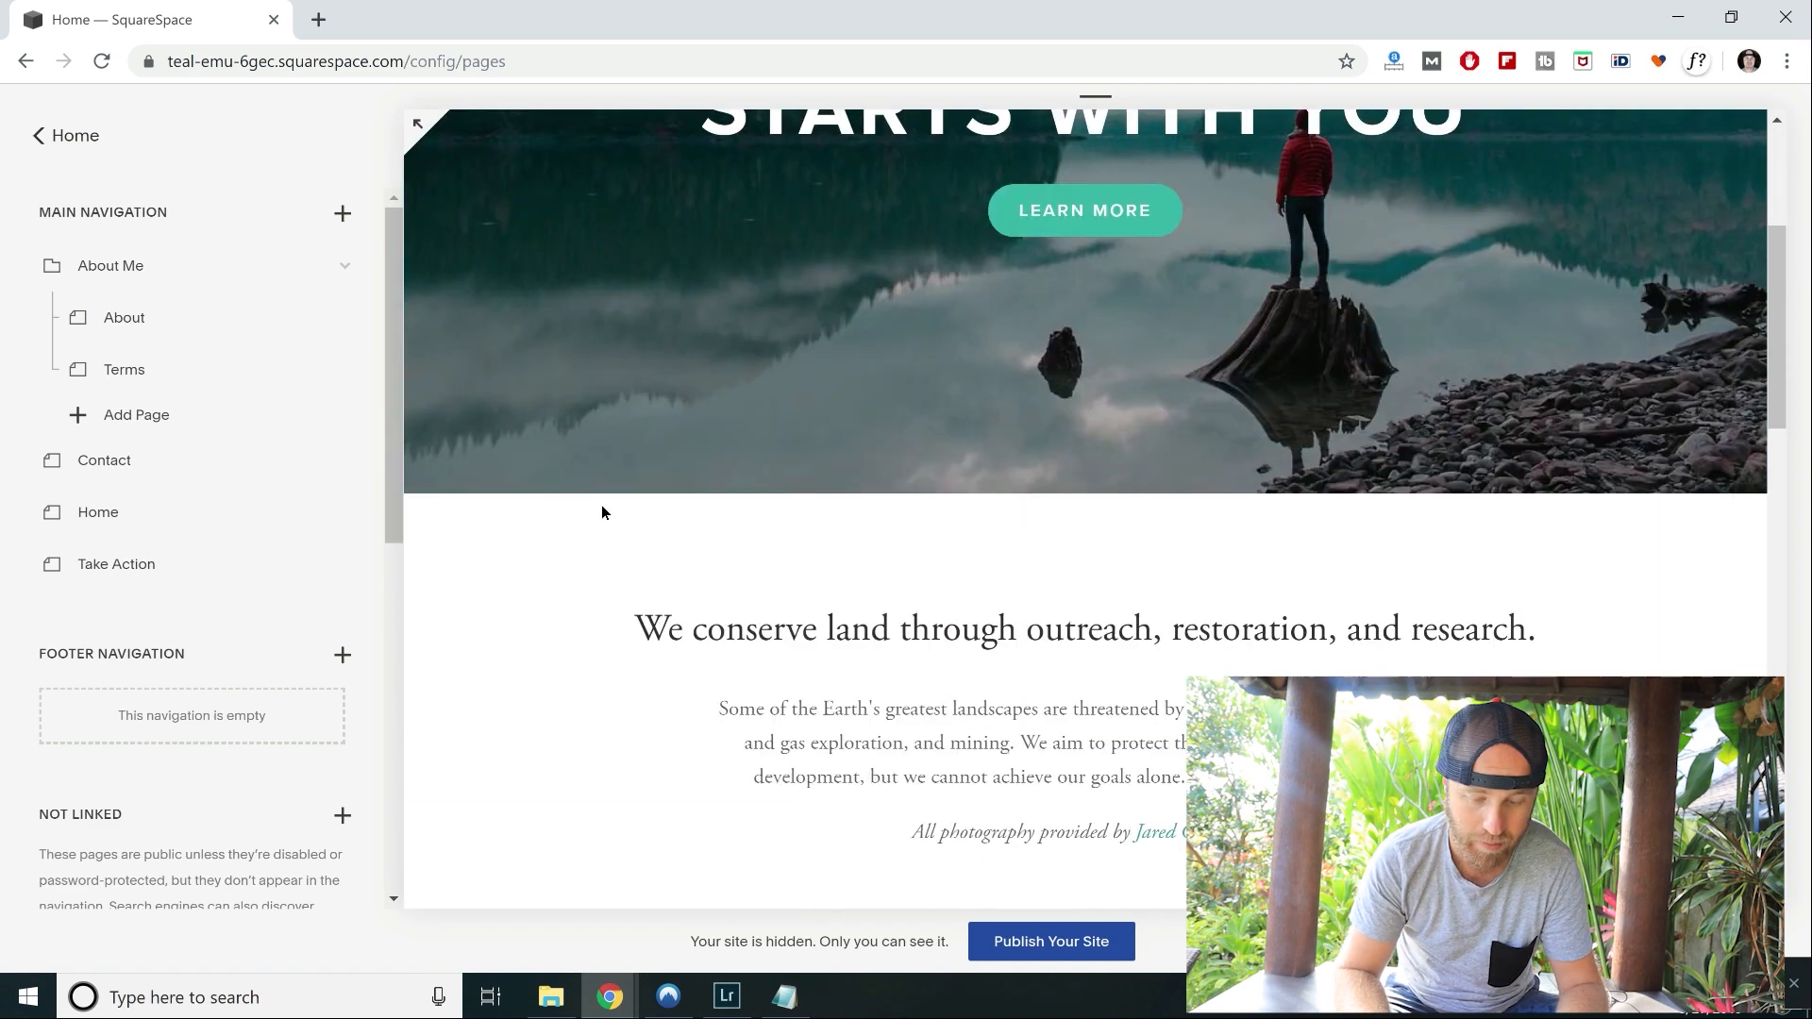
{"action": "scroll", "coordinate": [602, 511], "scroll_direction": "down", "scroll_amount": 1}
{"action": "scroll", "coordinate": [602, 512], "scroll_direction": "up", "scroll_amount": 5}
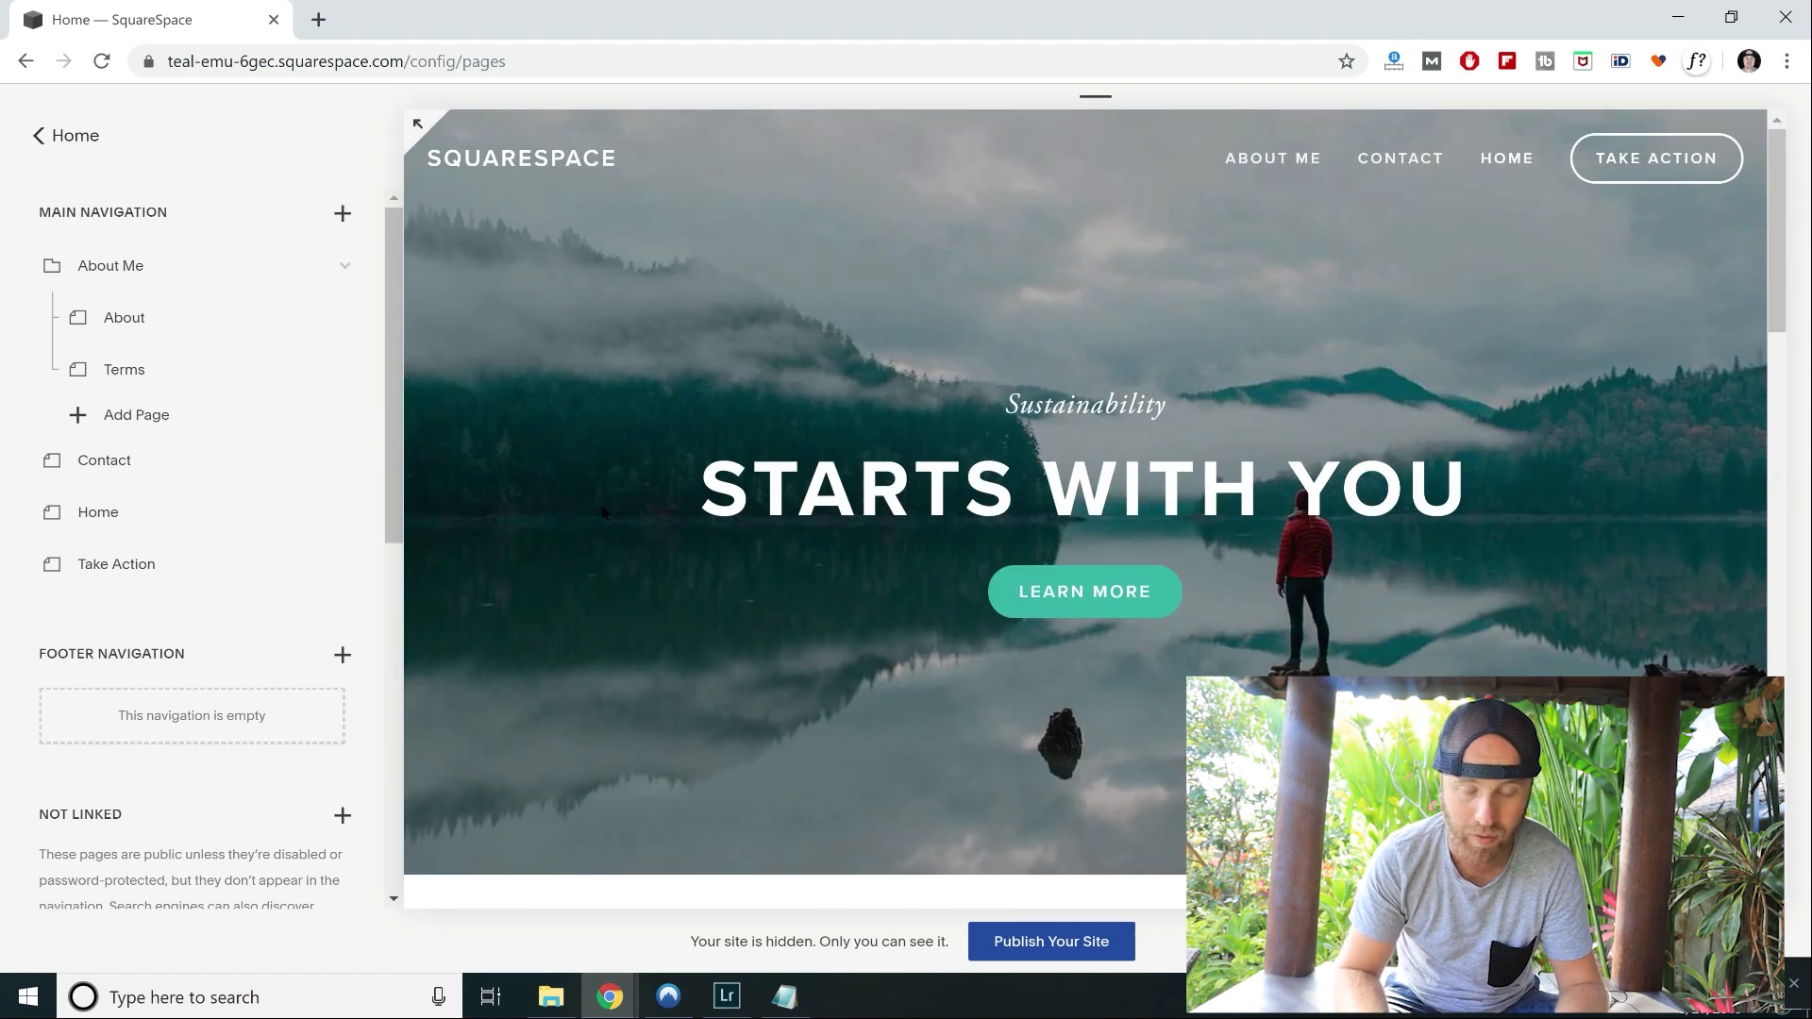
{"action": "scroll", "coordinate": [602, 506], "scroll_direction": "down", "scroll_amount": 1}
{"action": "scroll", "coordinate": [602, 506], "scroll_direction": "up", "scroll_amount": 1}
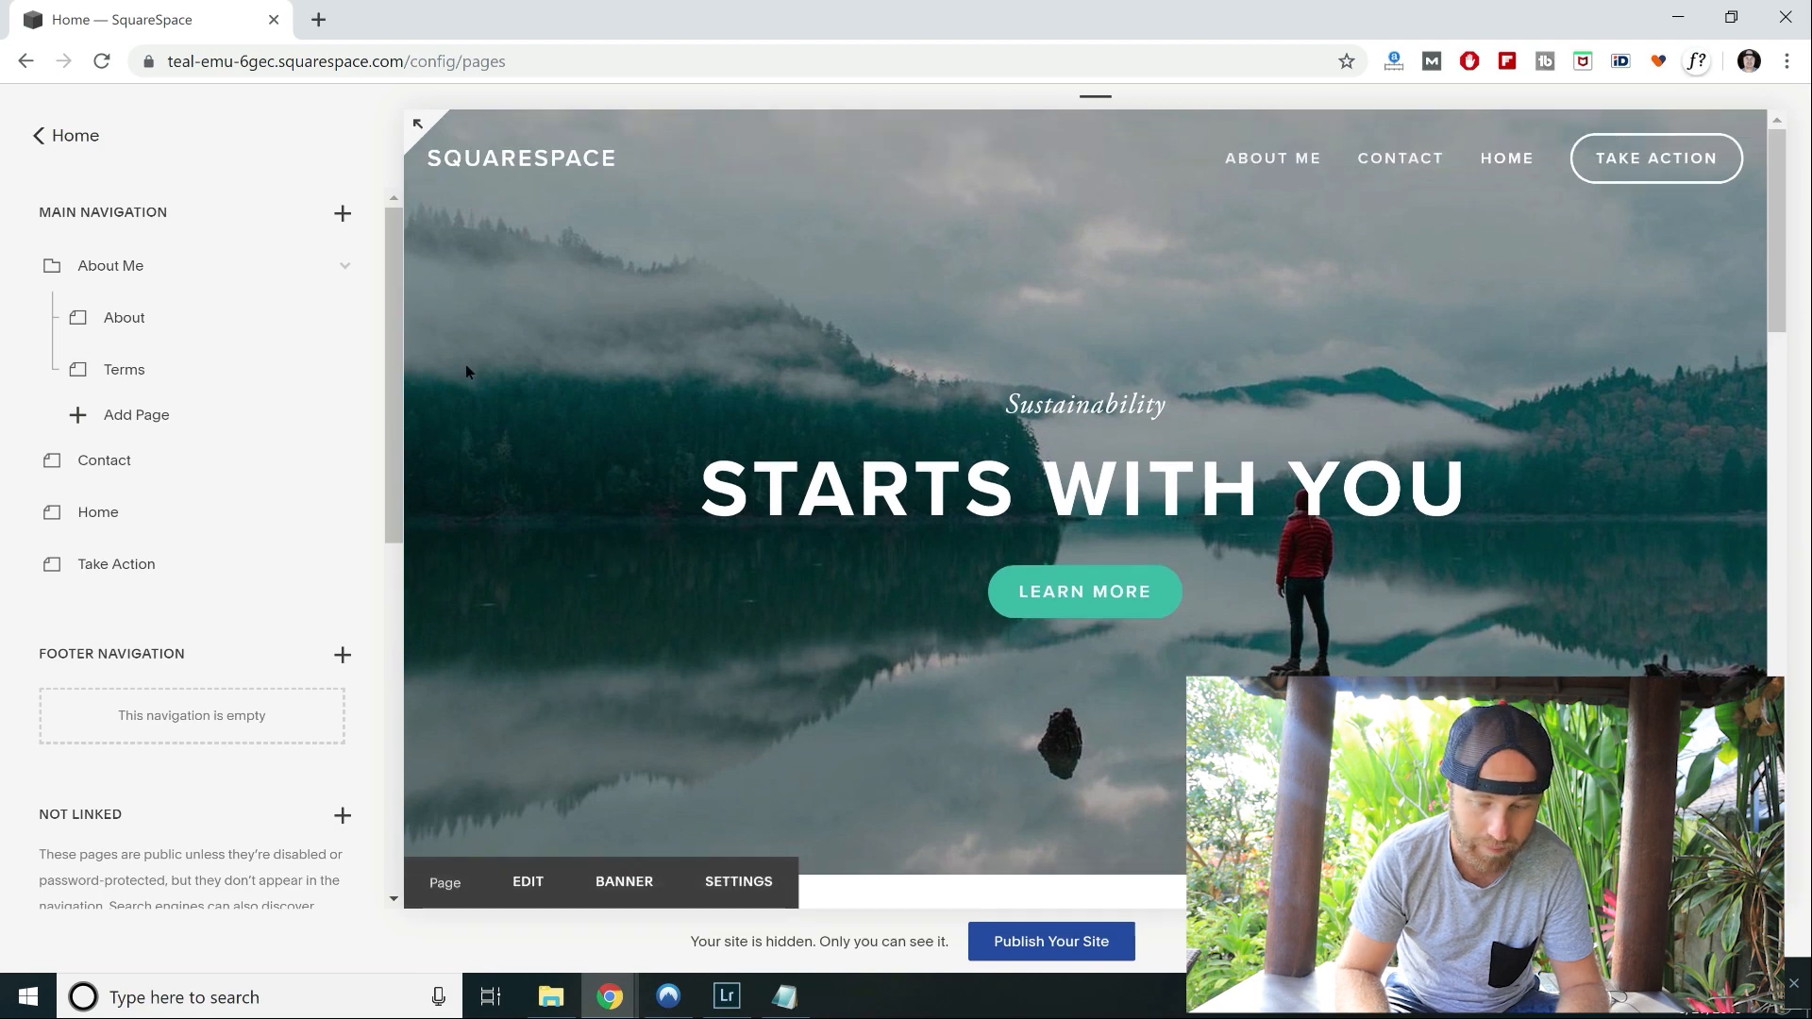
Change the site title to "Indi Photography" and save it.
{"action": "mouse_move", "coordinate": [1298, 167]}
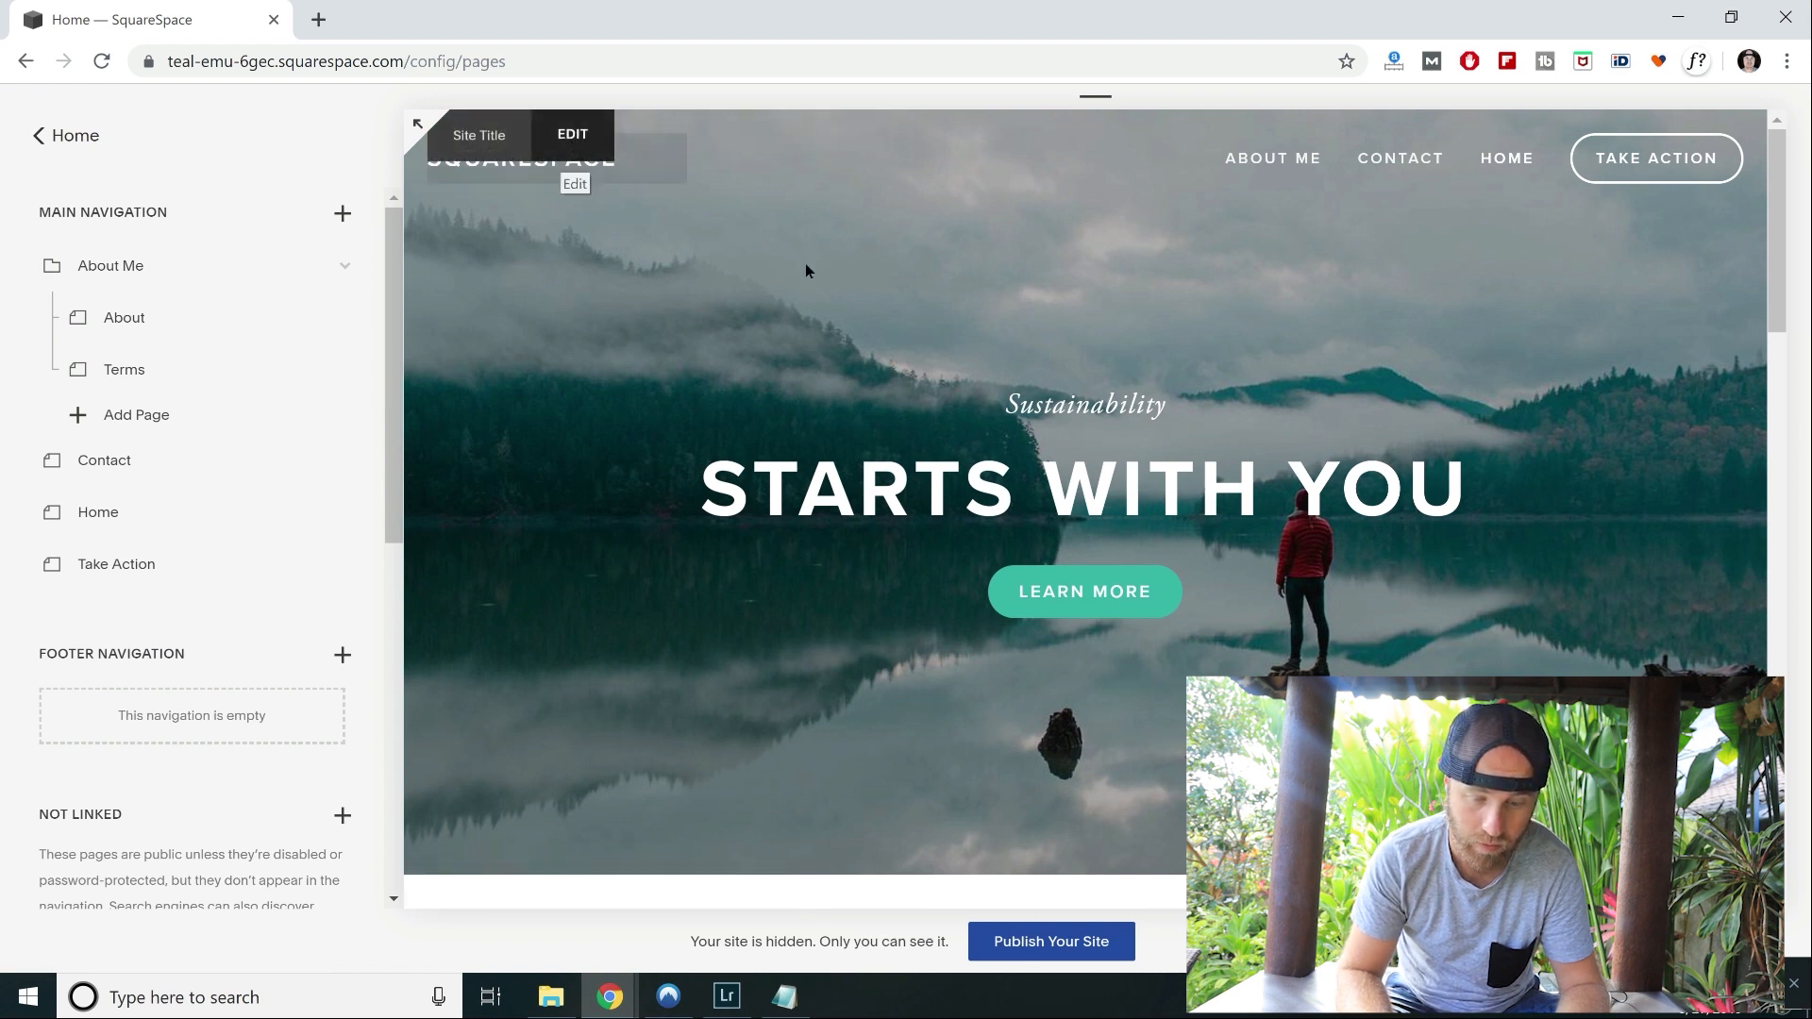
{"action": "left_click", "coordinate": [574, 136]}
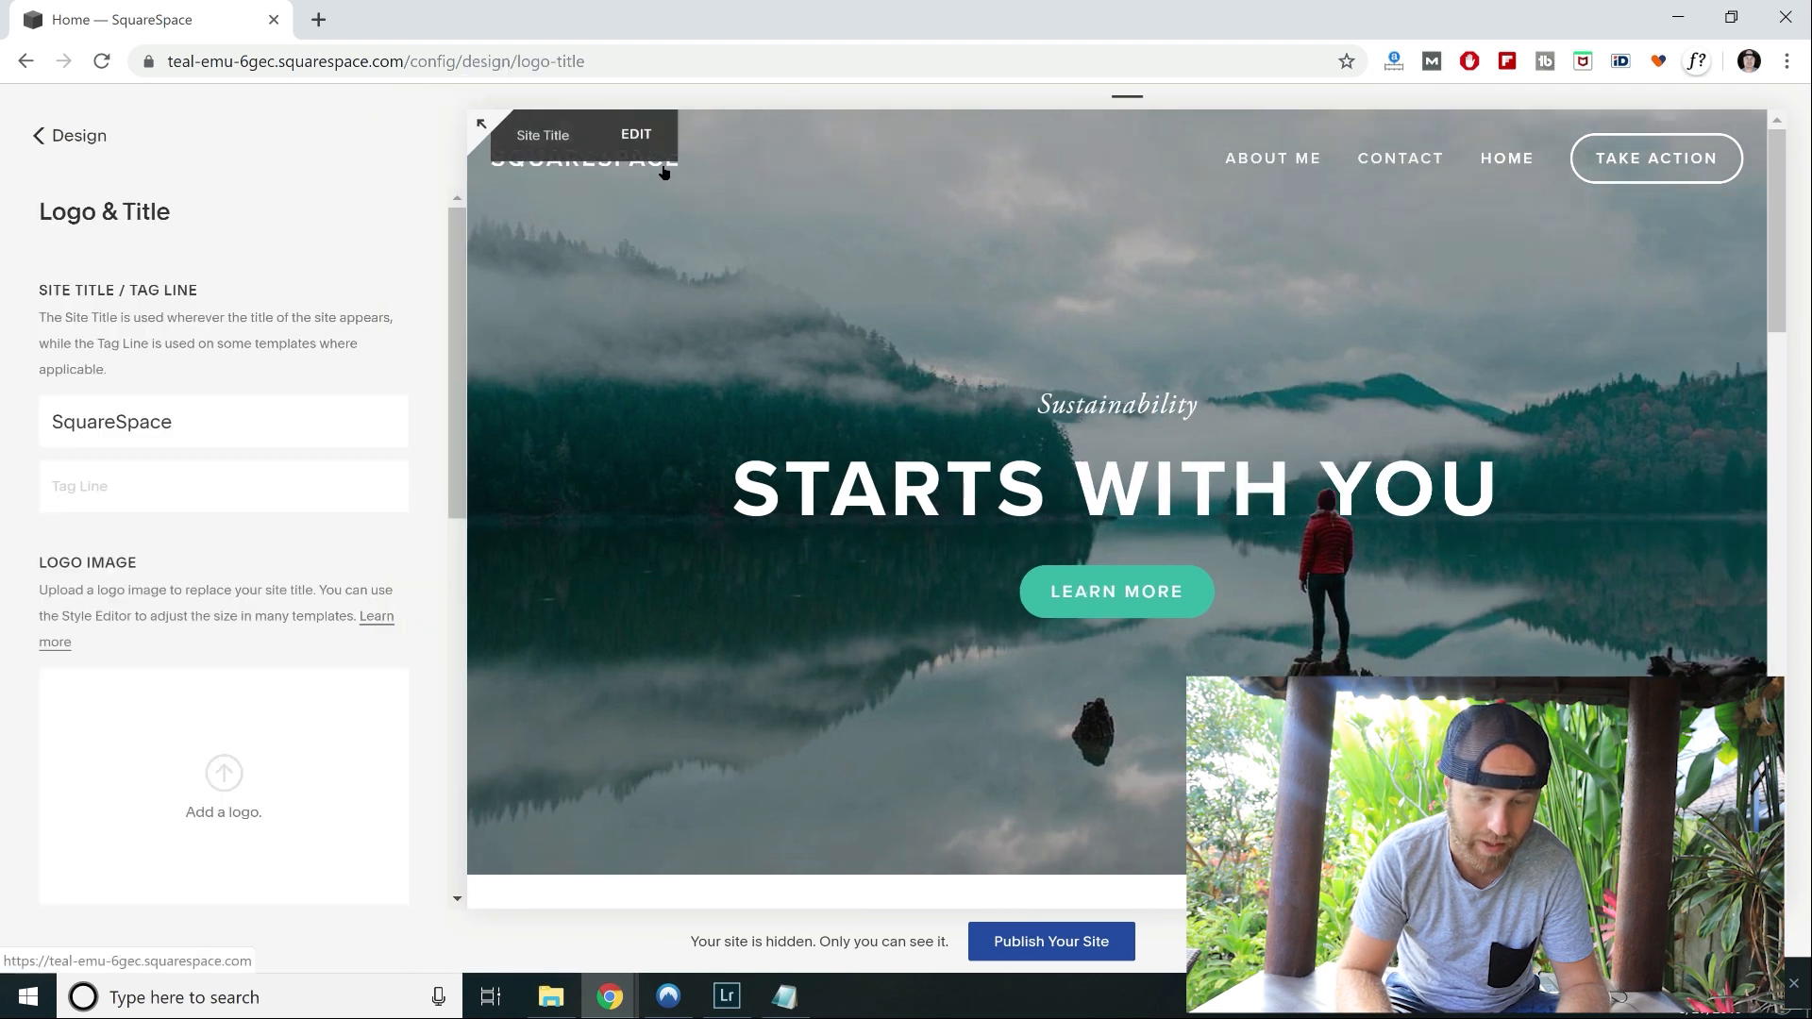
{"action": "left_click_drag", "start_coordinate": [207, 415], "coordinate": [16, 432]}
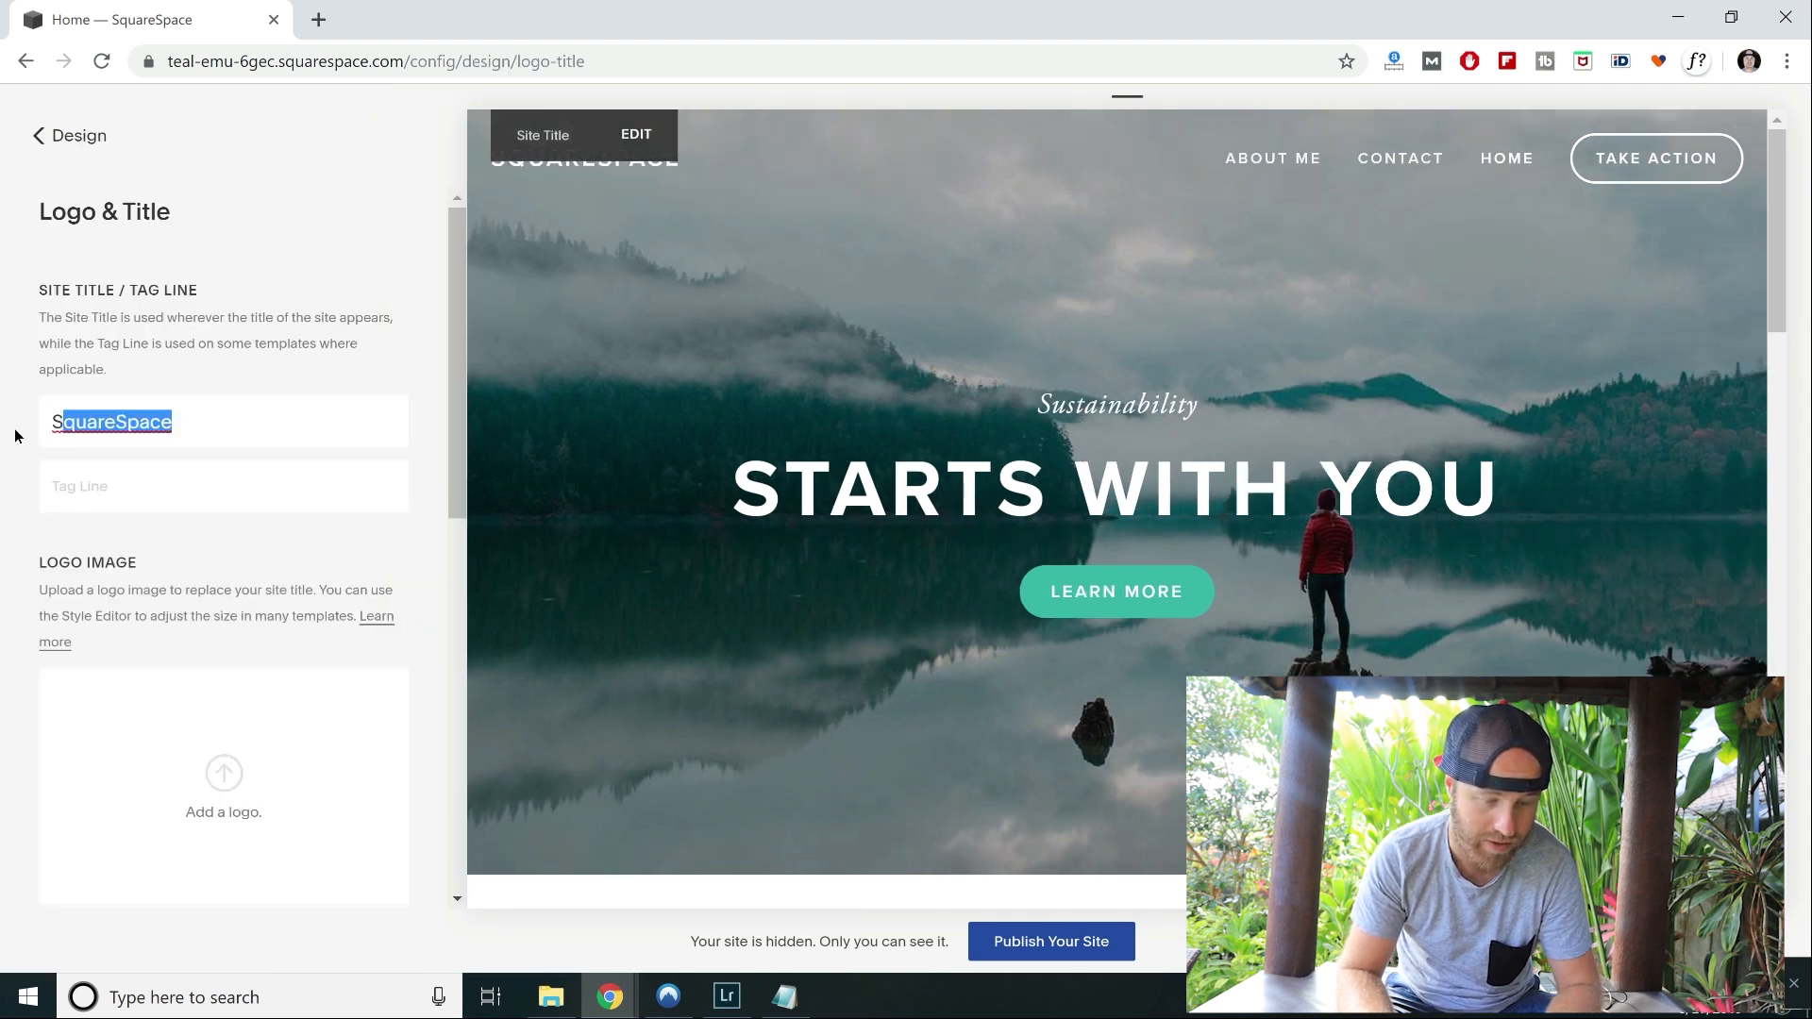
{"action": "type", "text": "Indi"}
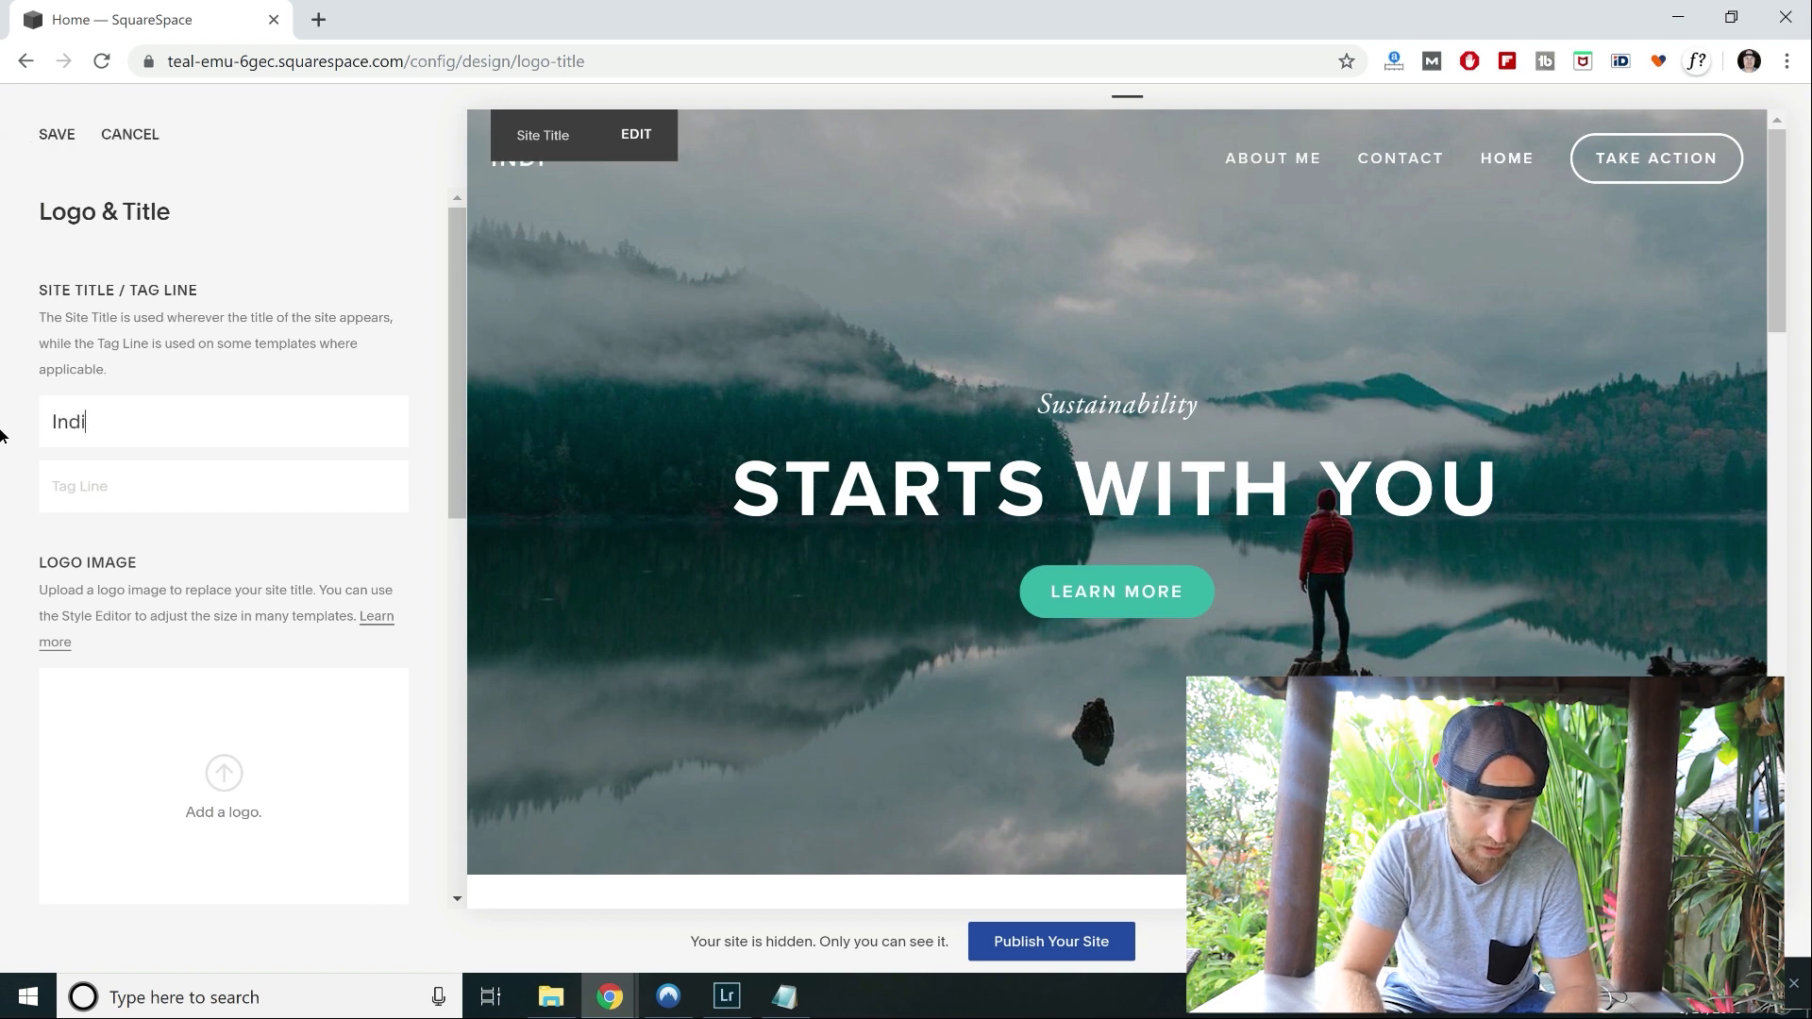
{"action": "type", "text": " Photography"}
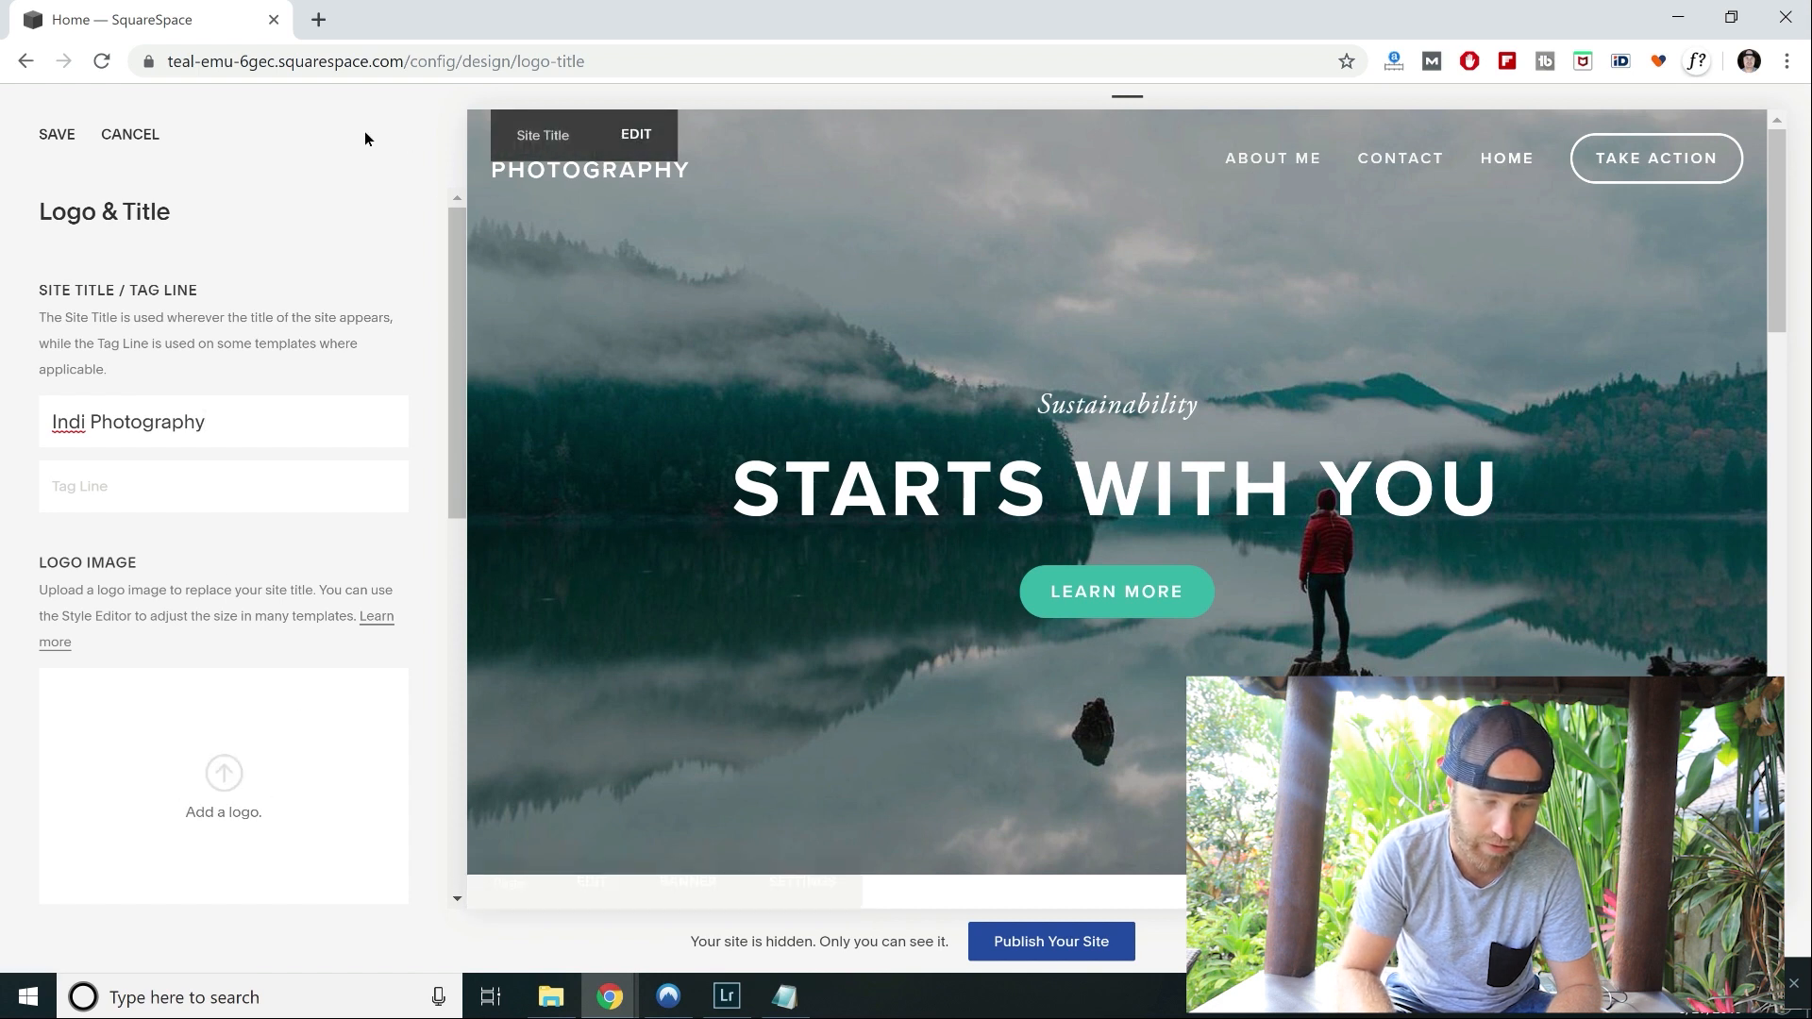
{"action": "left_click", "coordinate": [120, 135]}
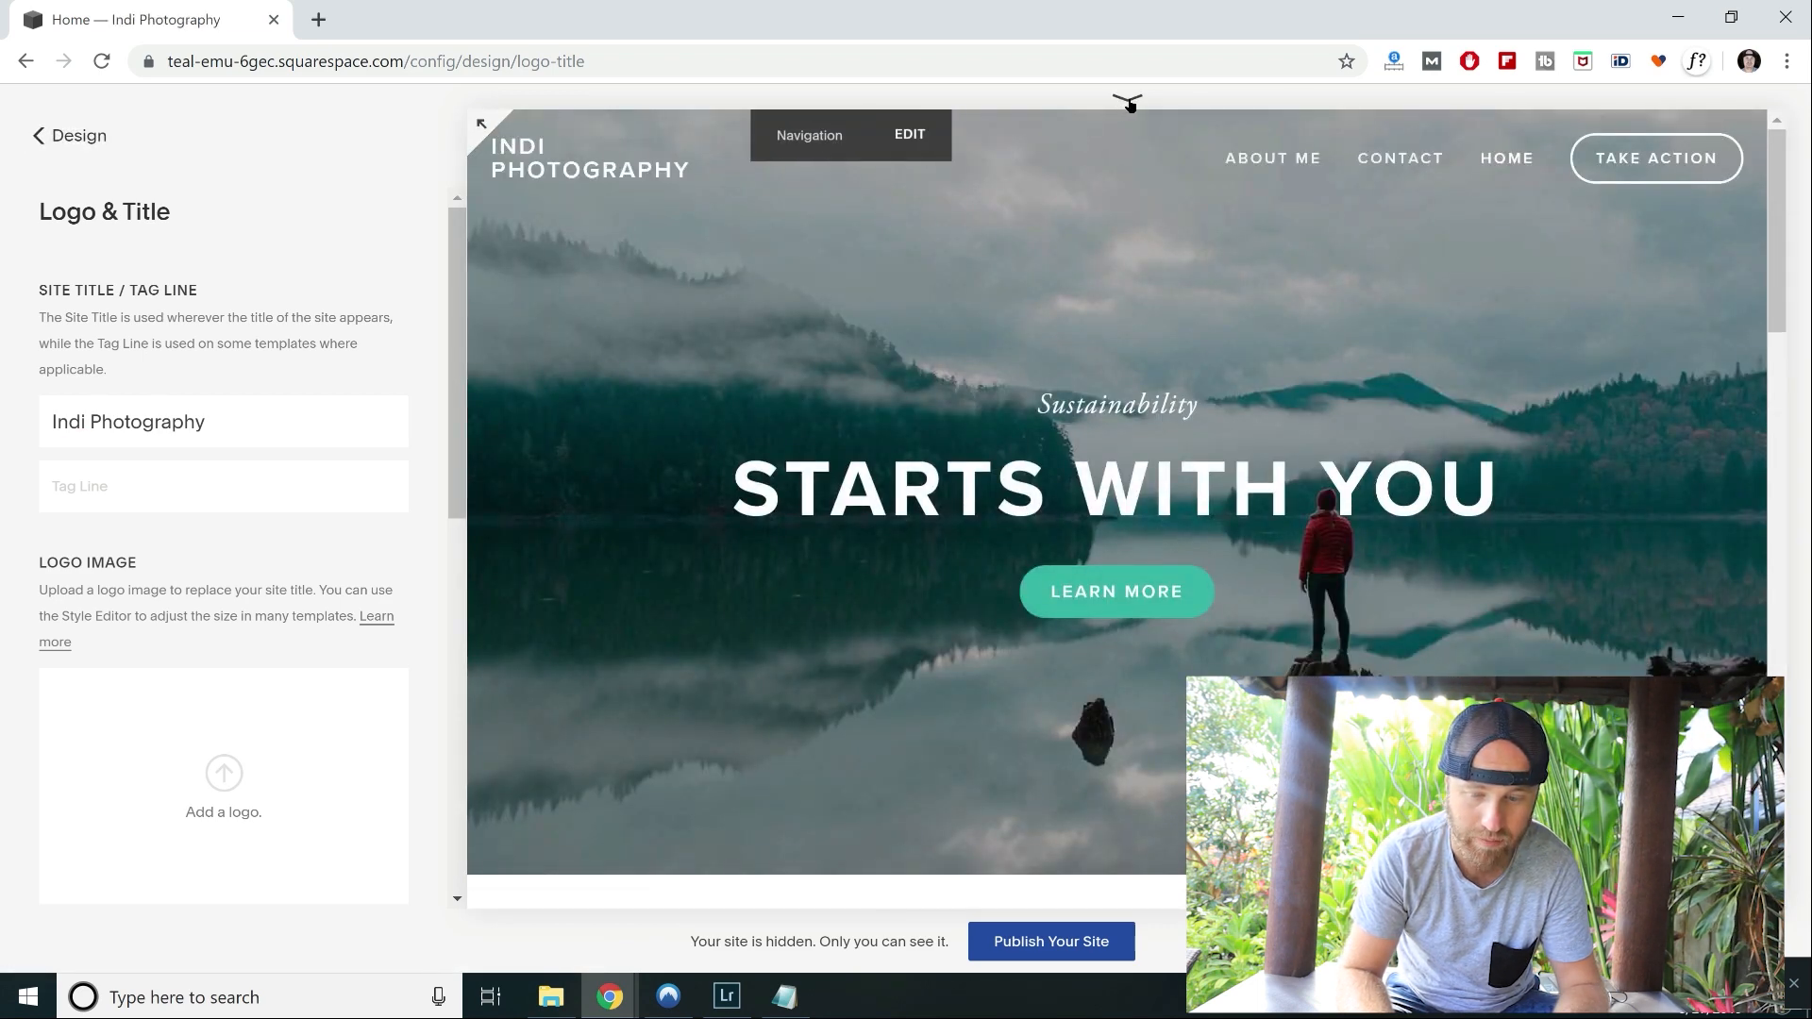
Preview the site in the phone and tablet layouts, and return to the desktop layout.
{"action": "mouse_move", "coordinate": [1128, 118]}
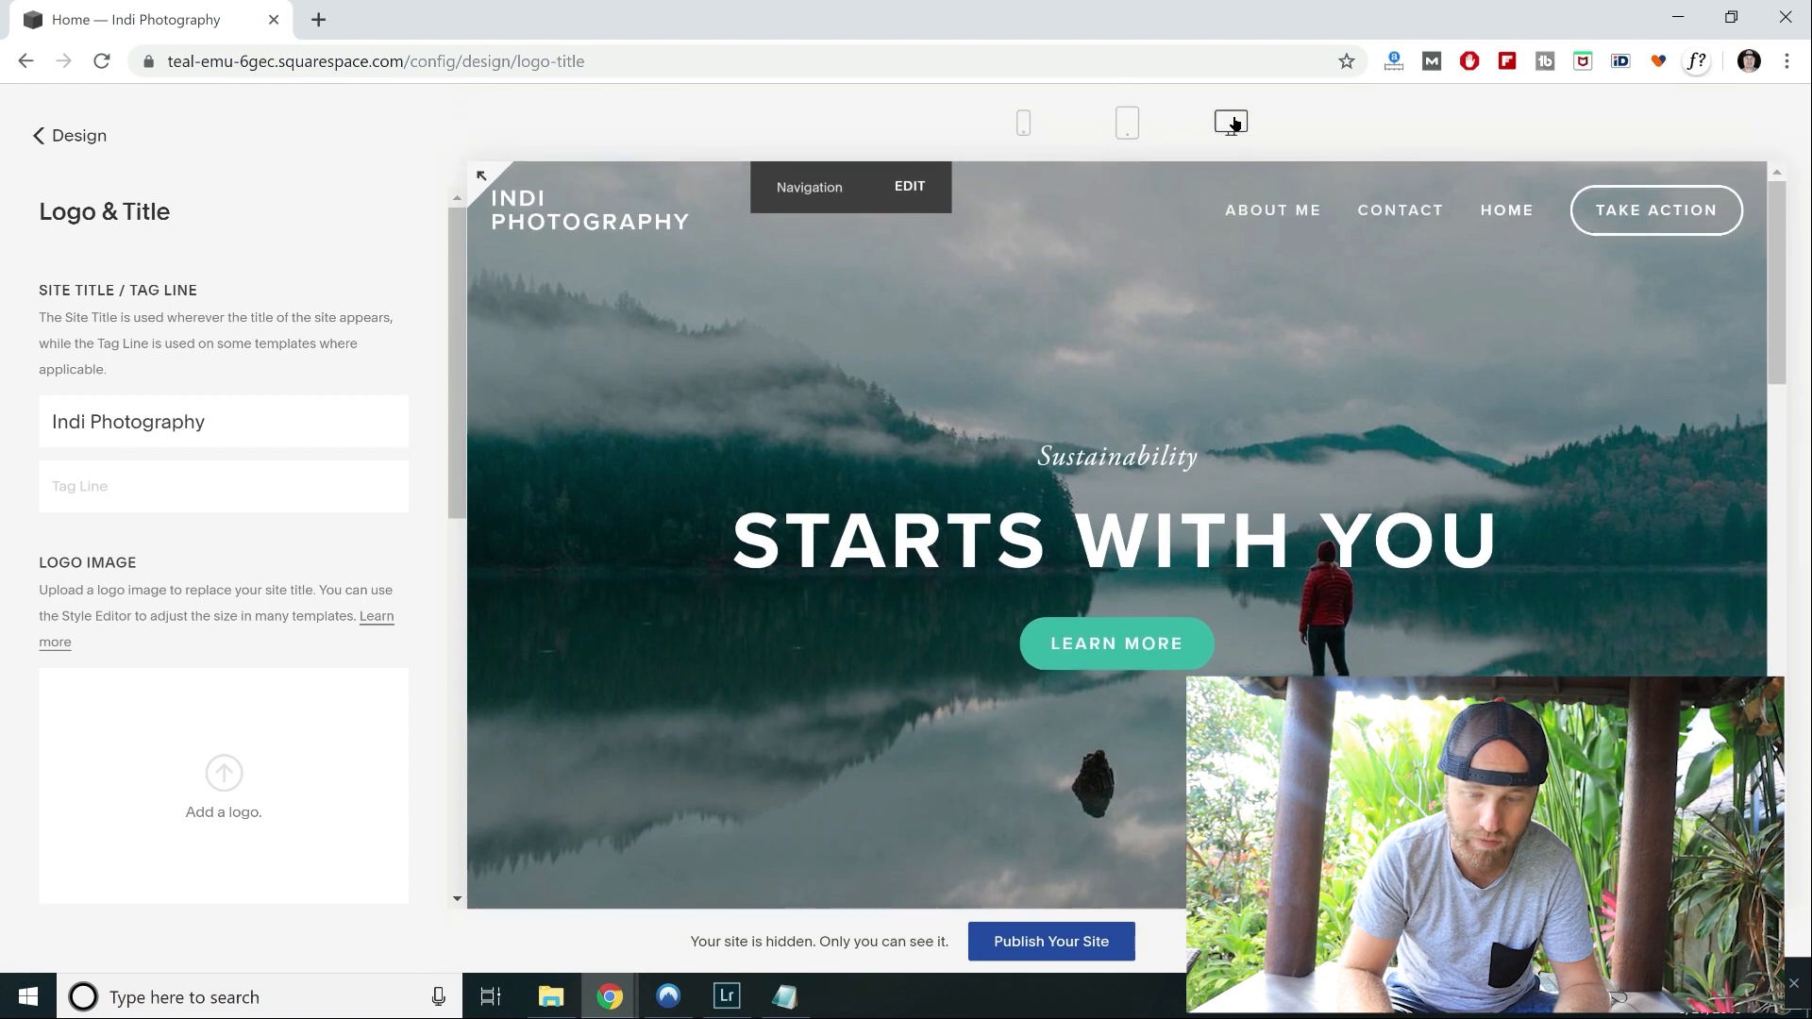
{"action": "left_click", "coordinate": [1025, 122]}
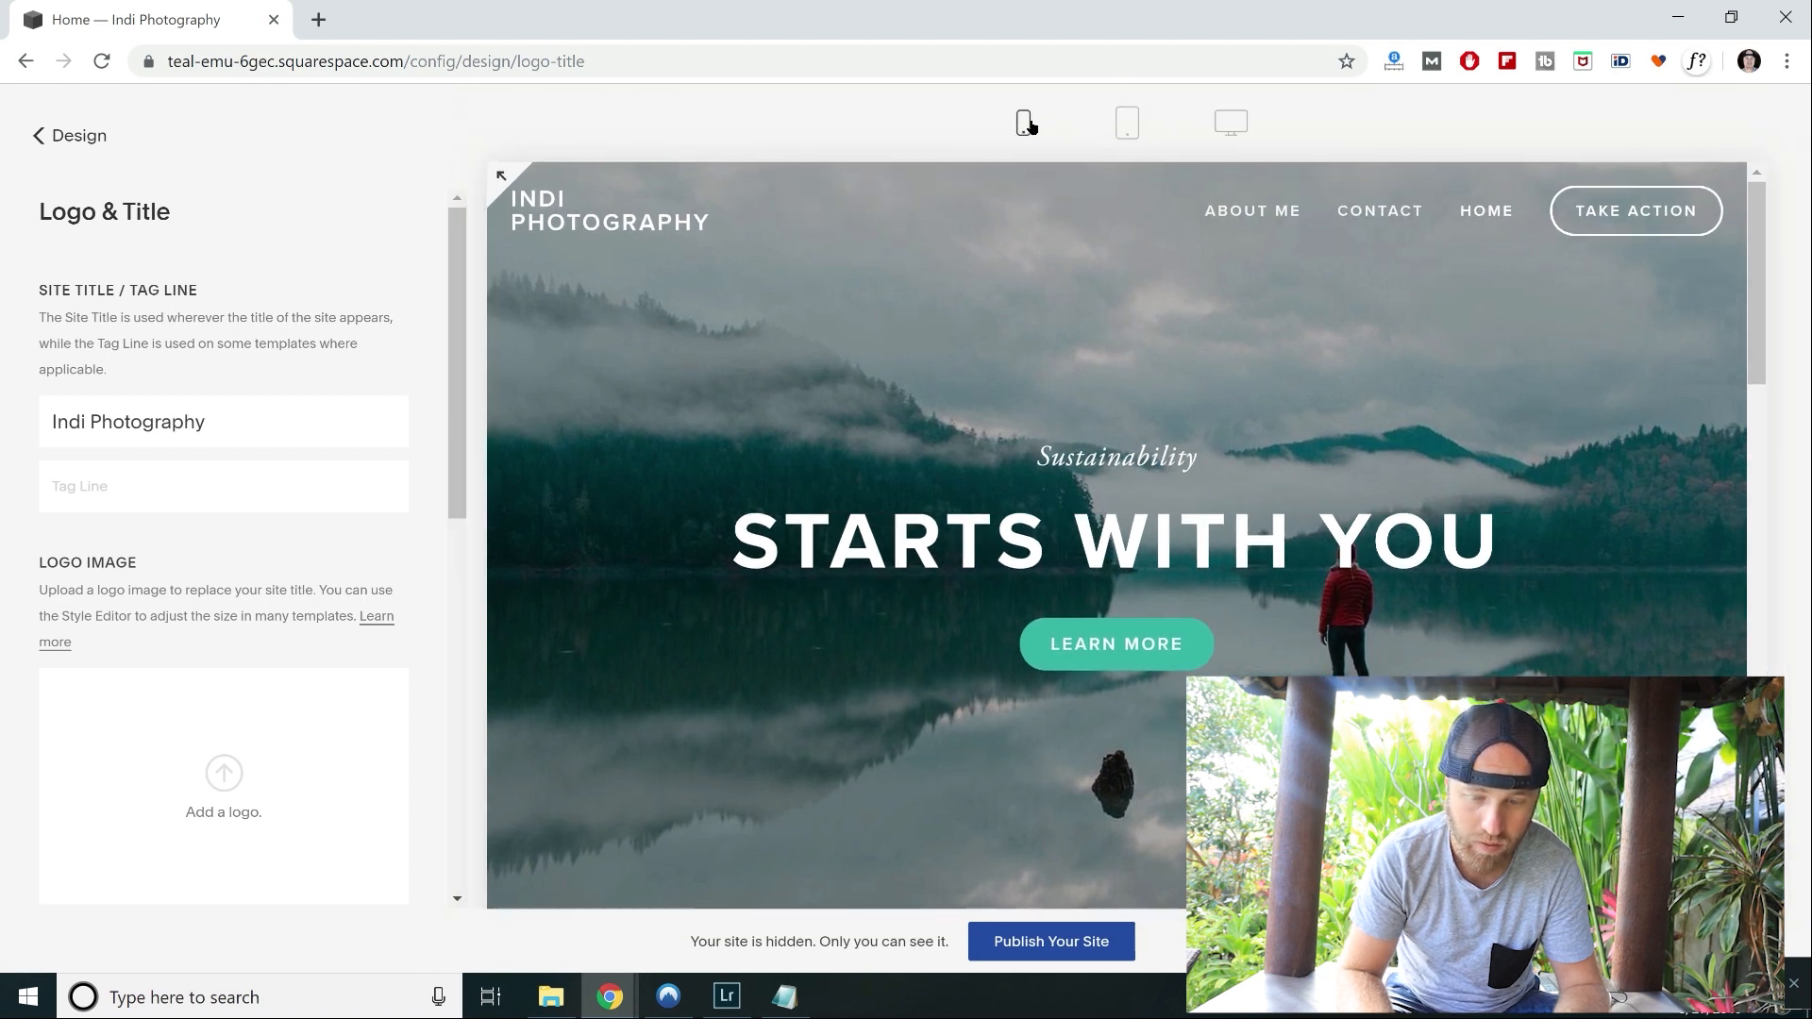
{"action": "left_click", "coordinate": [1121, 125]}
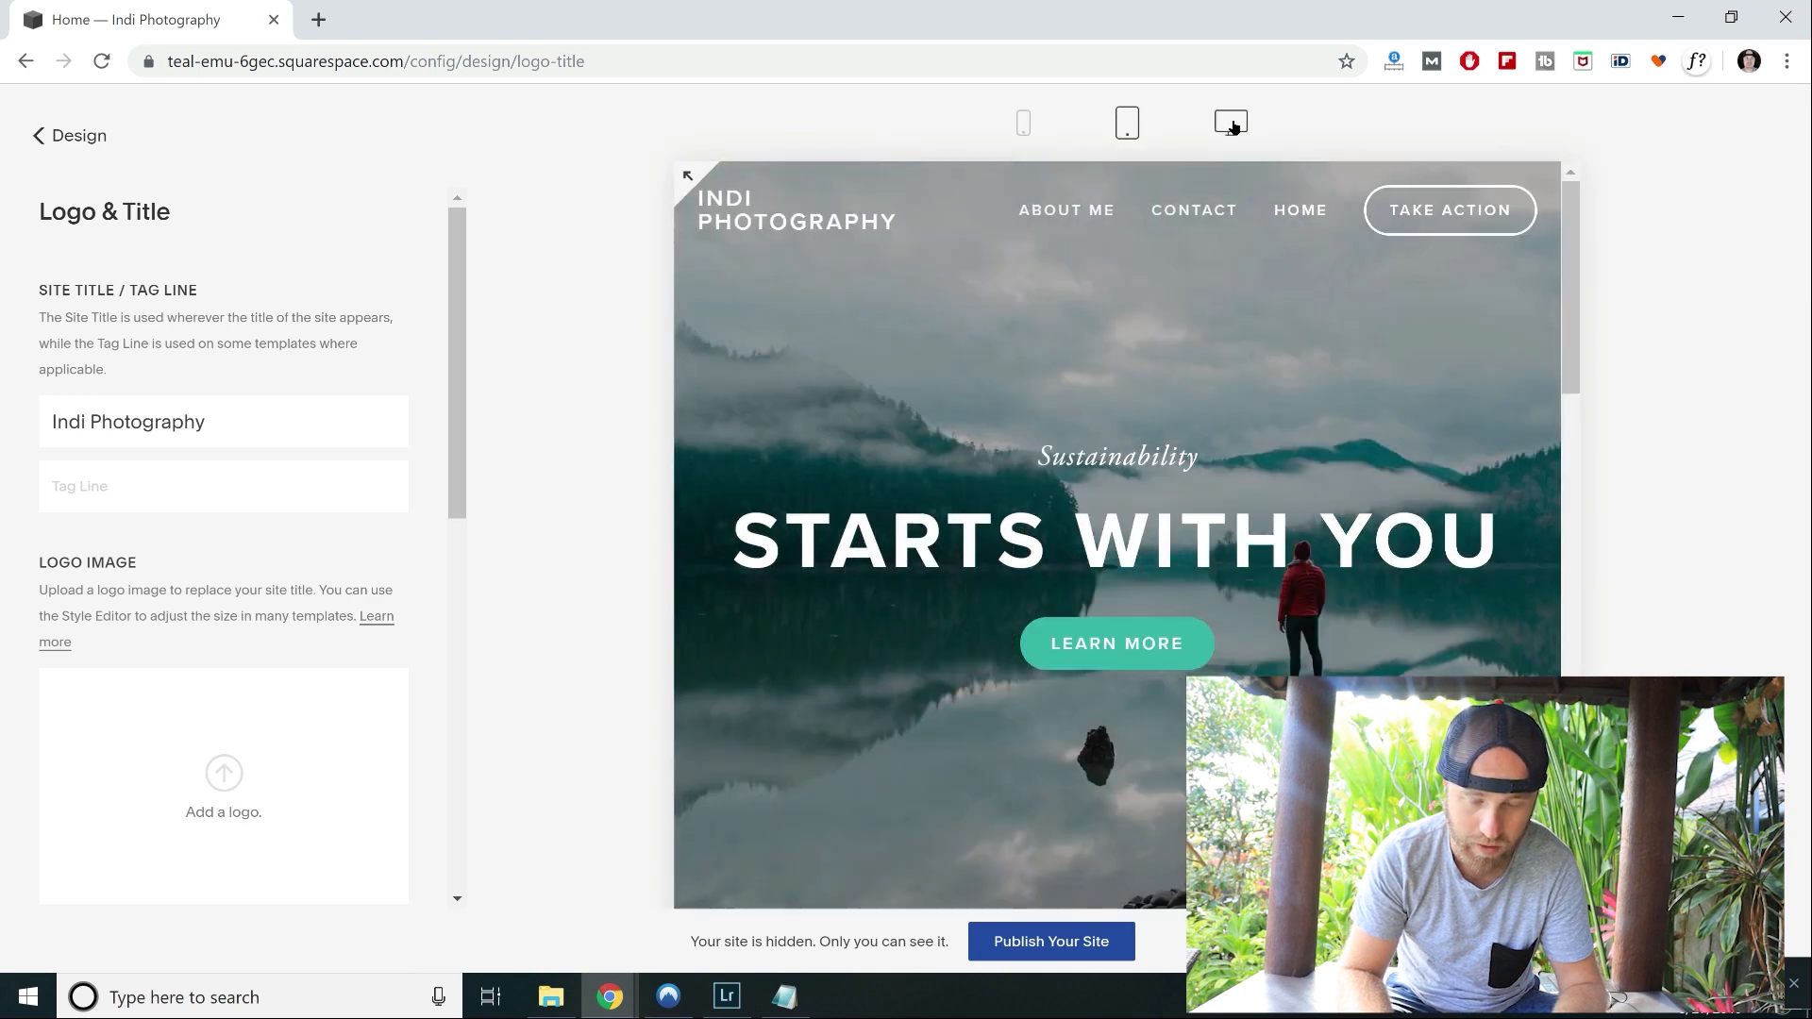
{"action": "left_click", "coordinate": [1231, 126]}
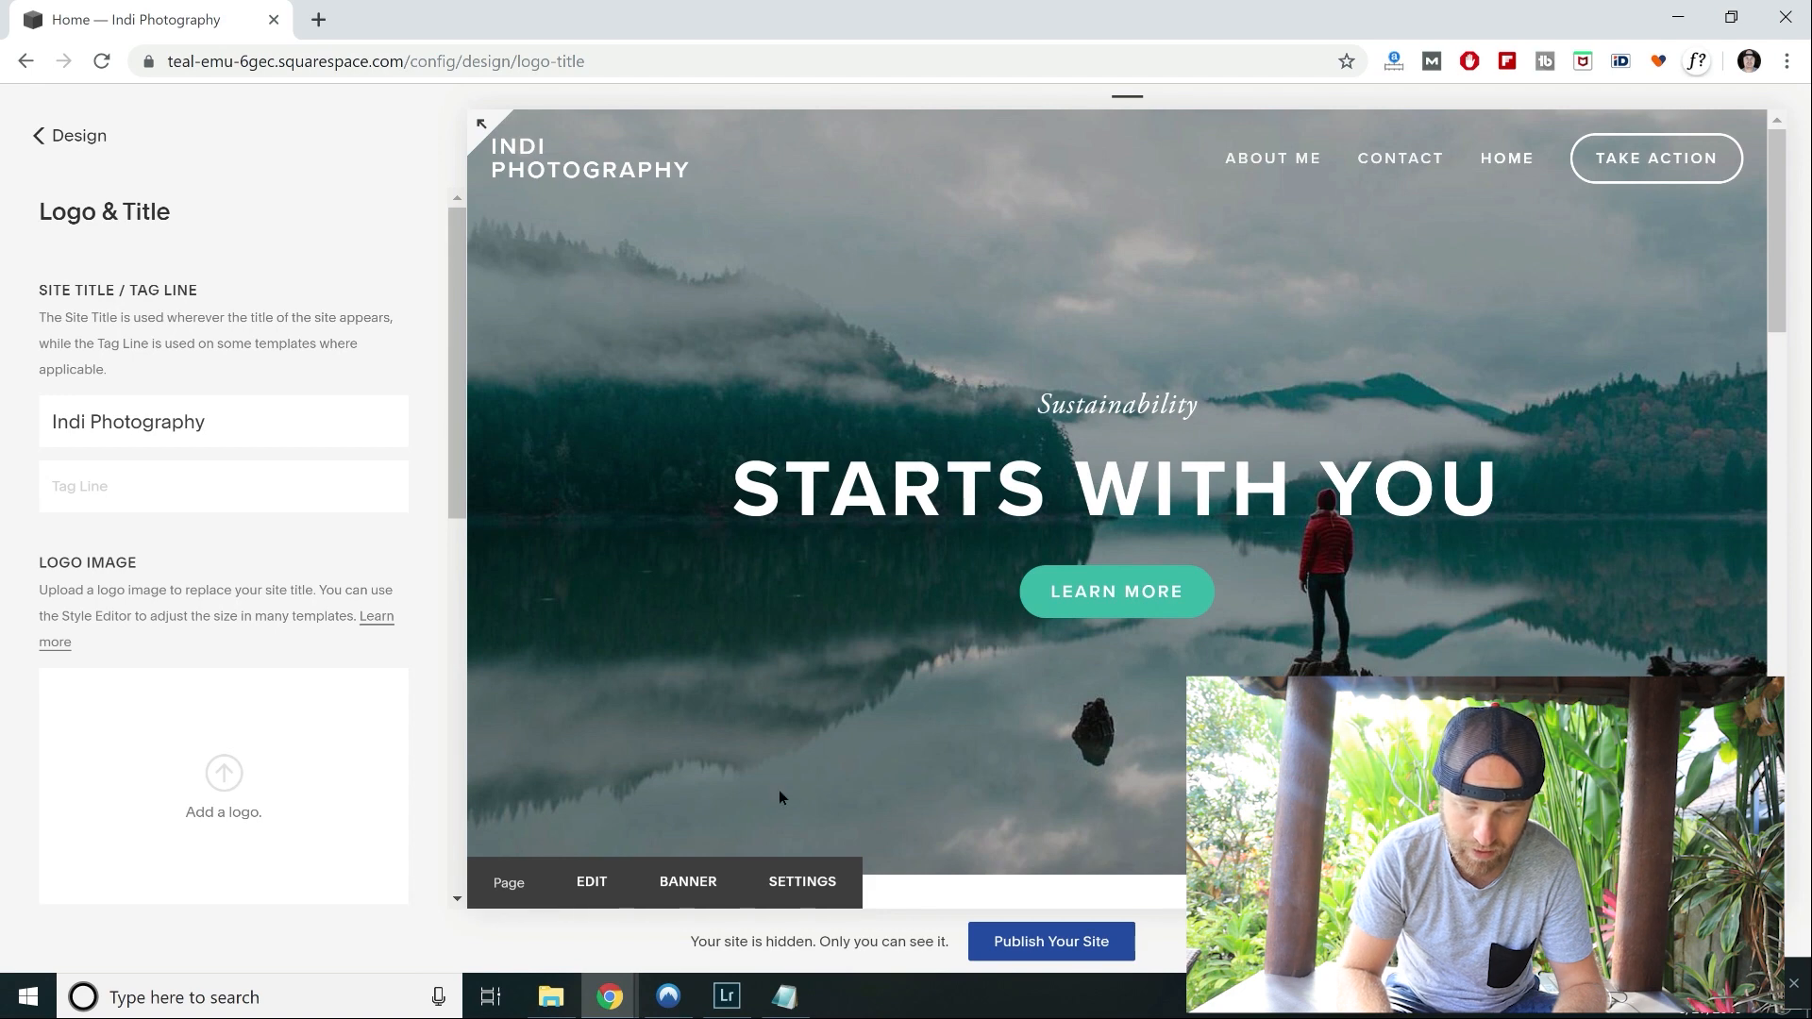
Review the image and video options in the Home page's banner settings, and close them discarding any changes.
{"action": "left_click", "coordinate": [676, 882]}
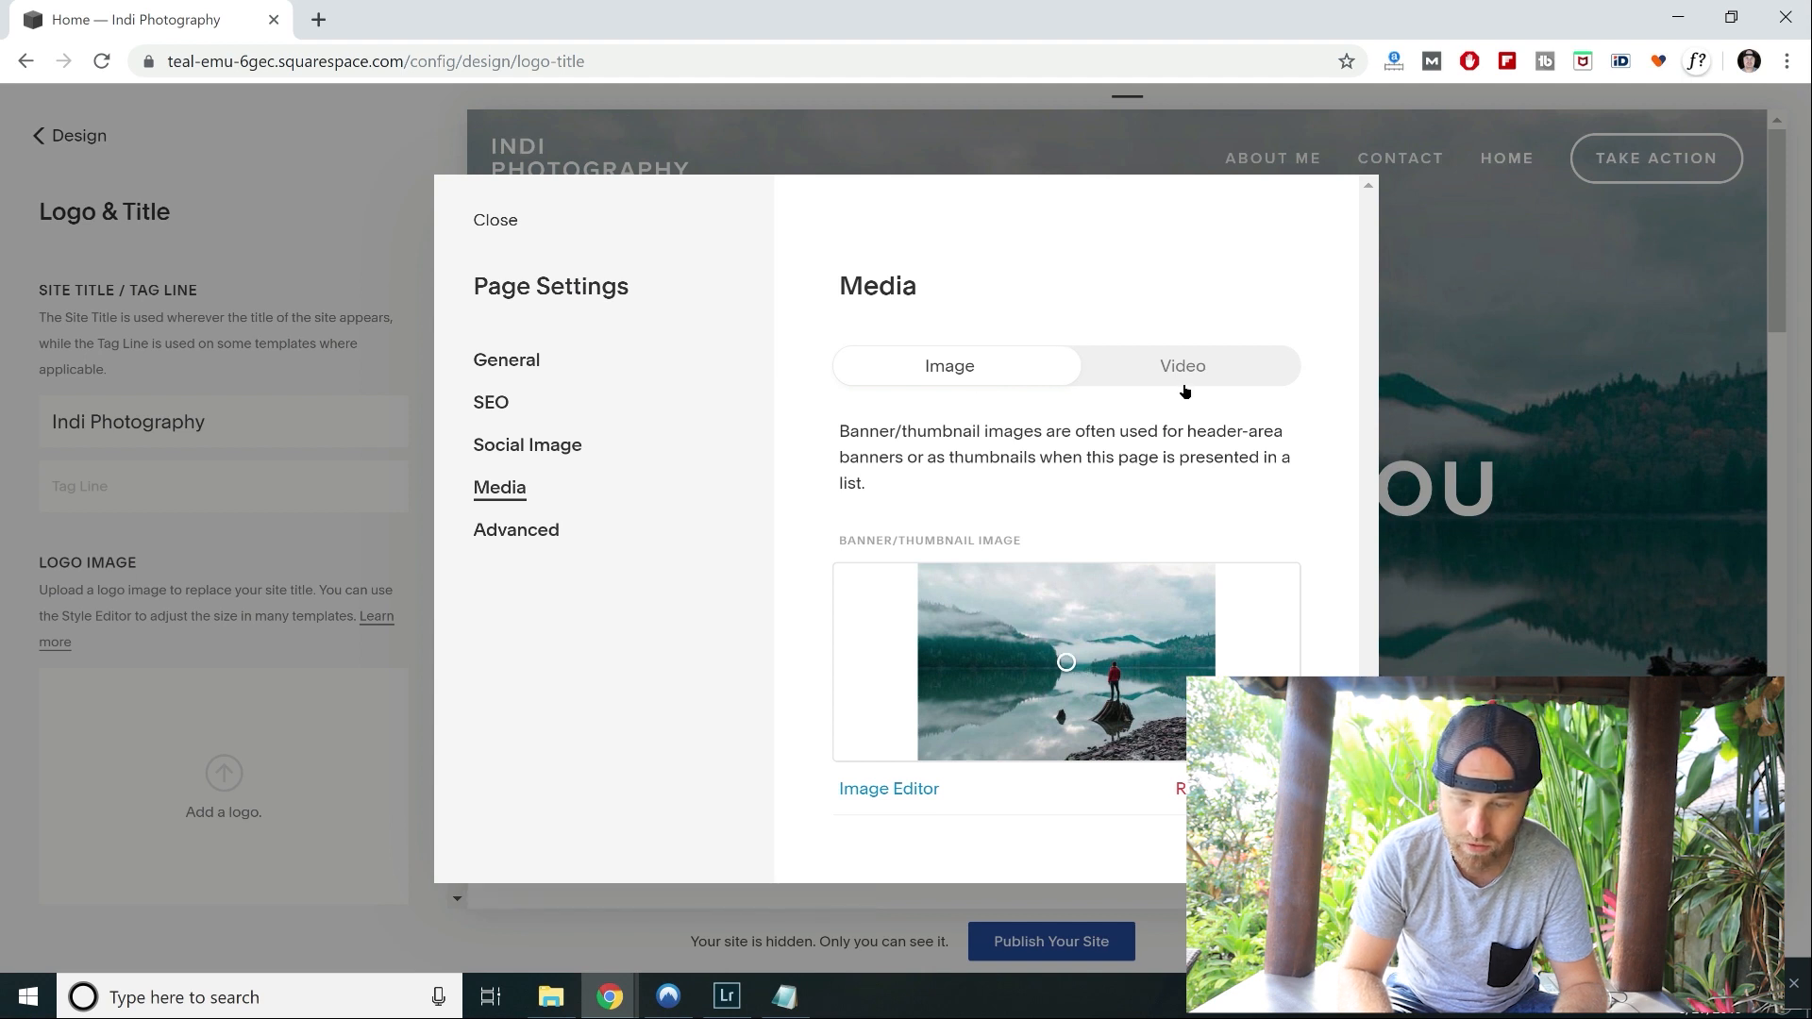
{"action": "left_click", "coordinate": [1156, 377]}
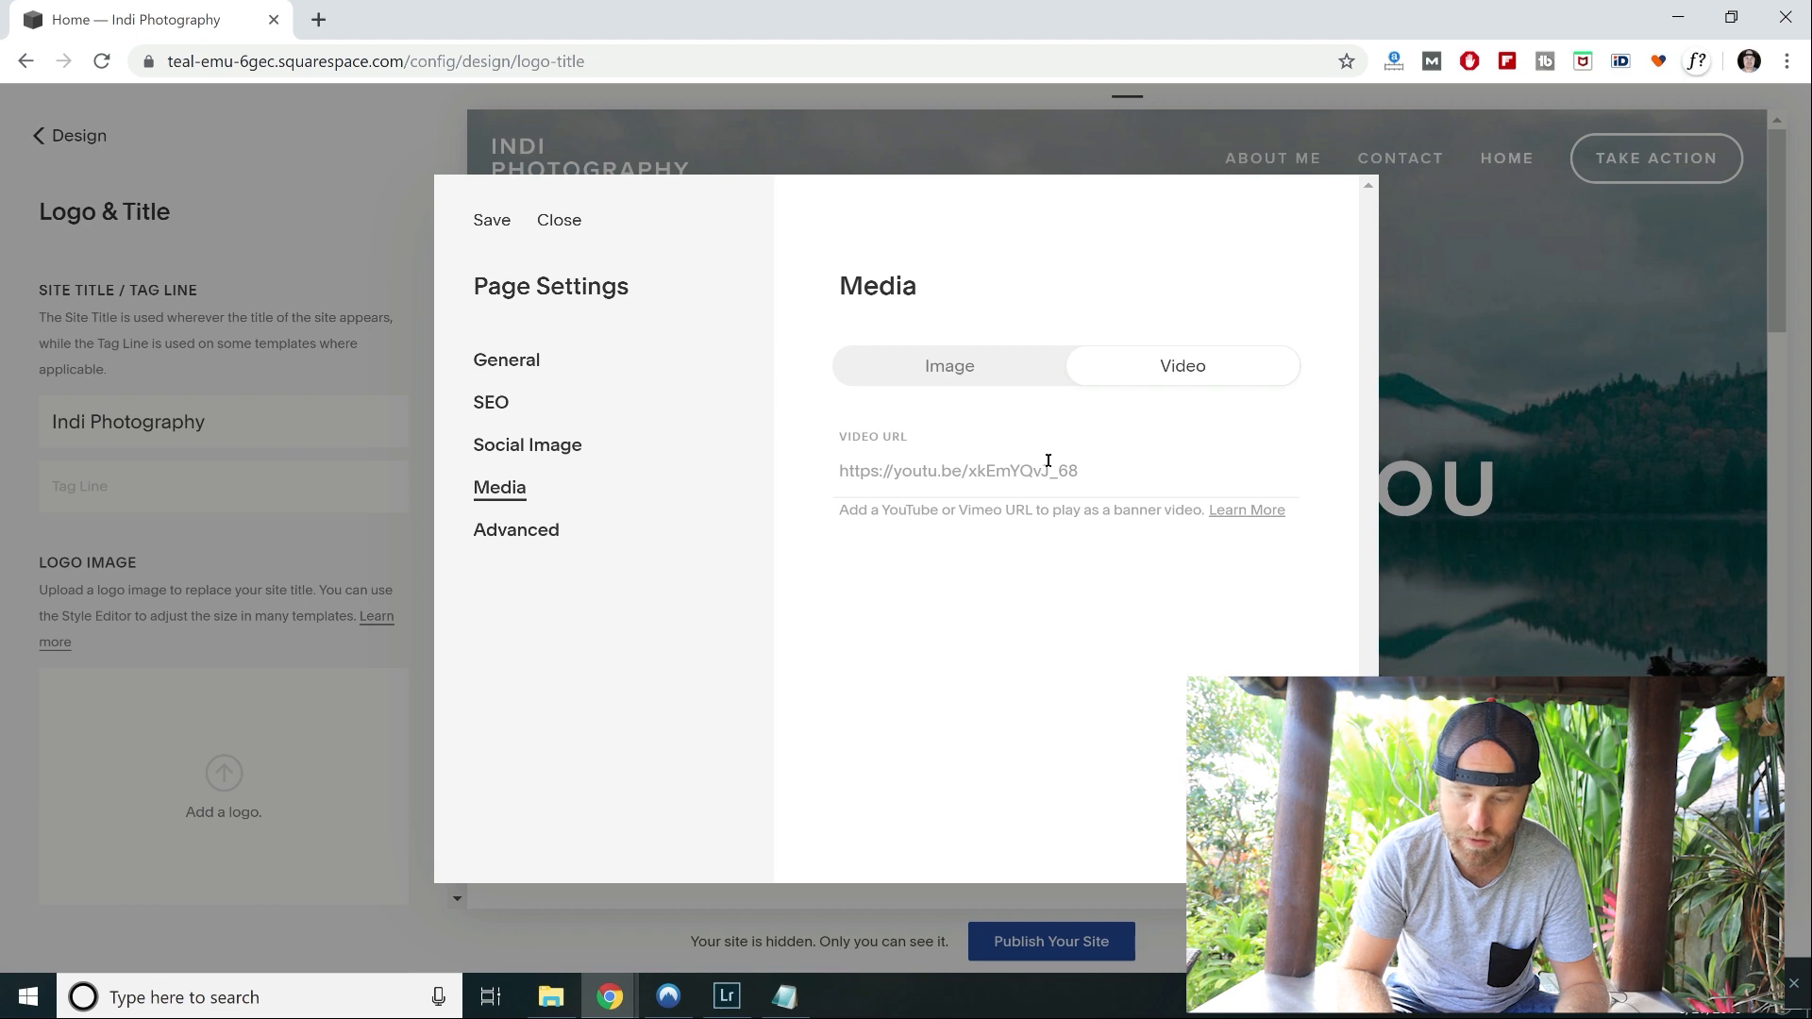
{"action": "left_click", "coordinate": [964, 370]}
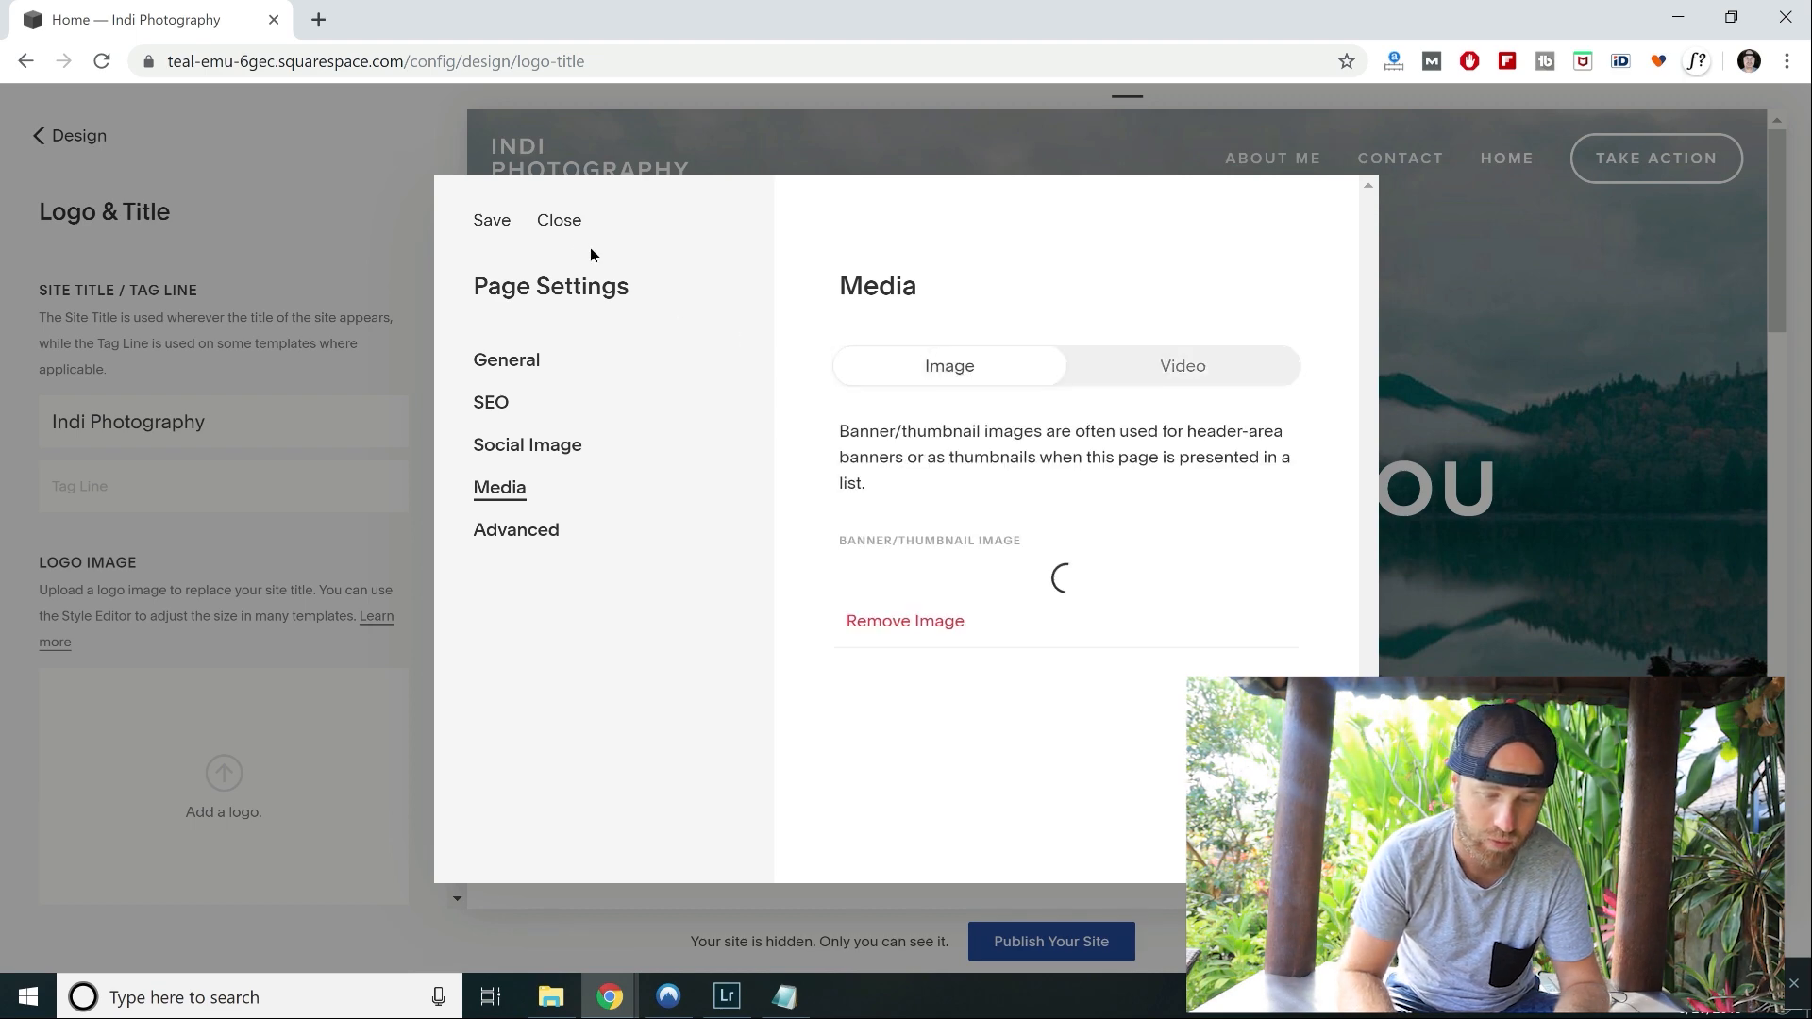
{"action": "left_click", "coordinate": [568, 223]}
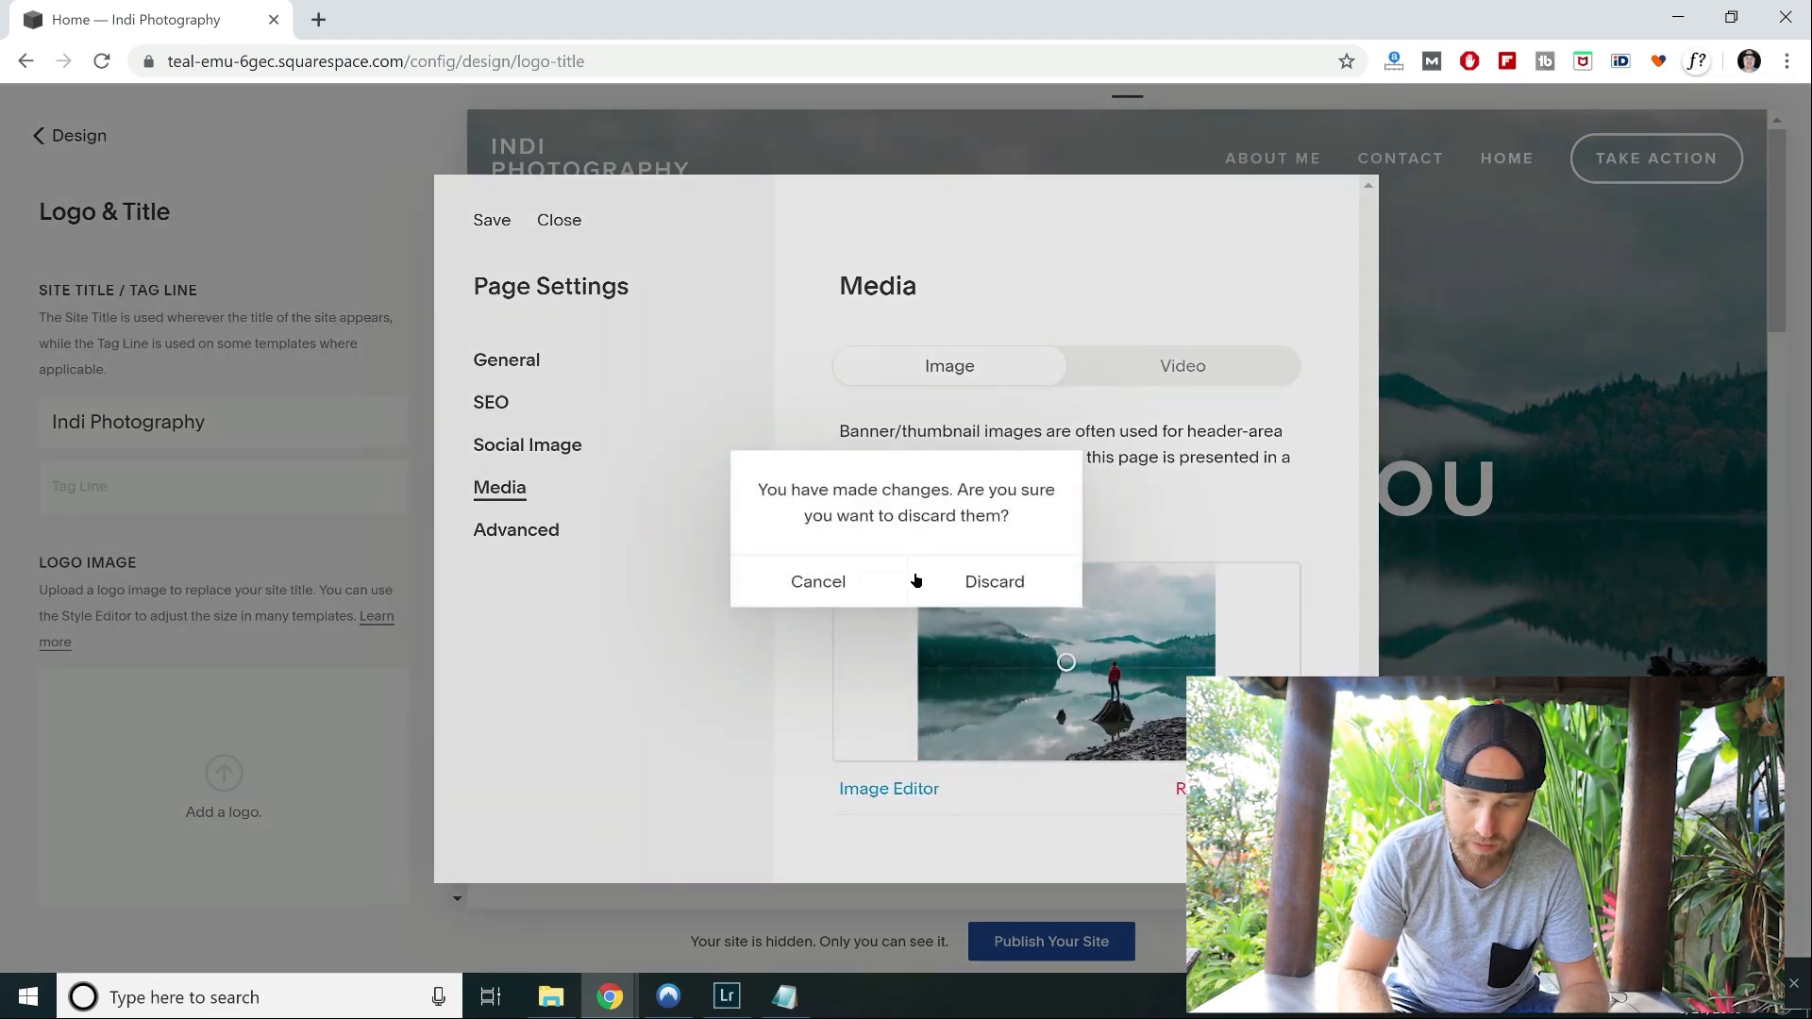
{"action": "left_click", "coordinate": [833, 585]}
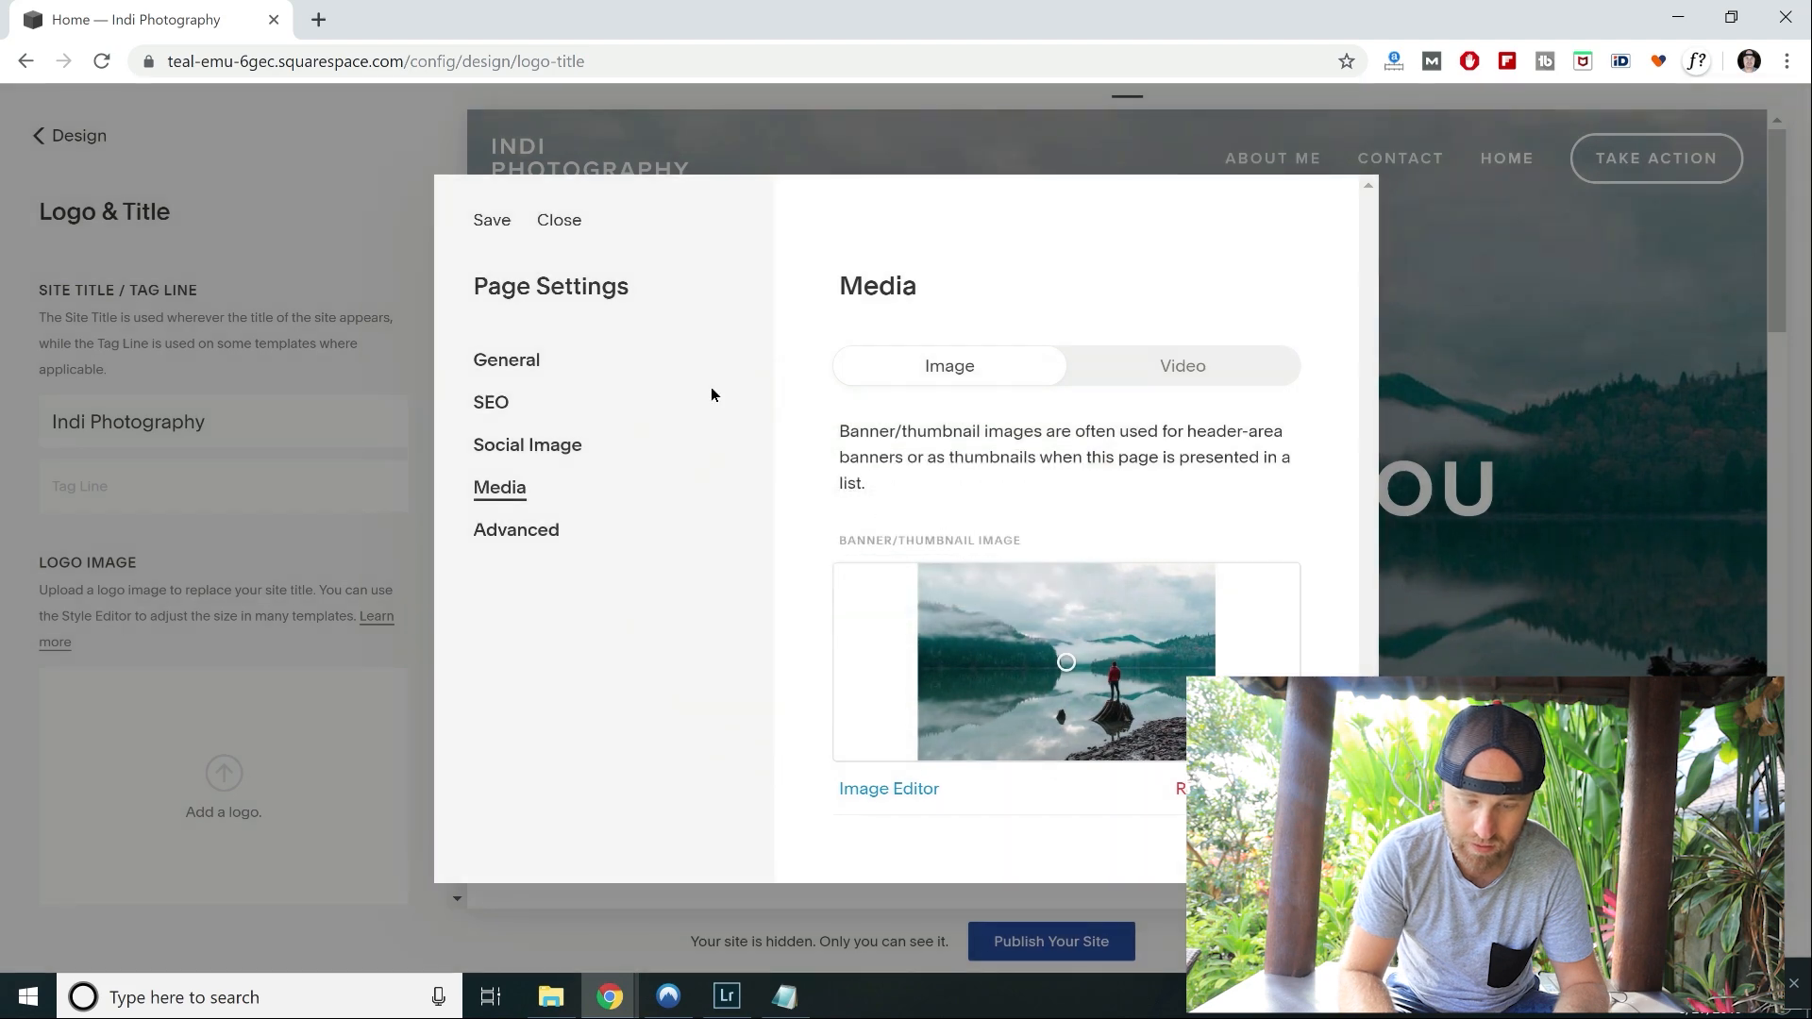
{"action": "left_click", "coordinate": [570, 225]}
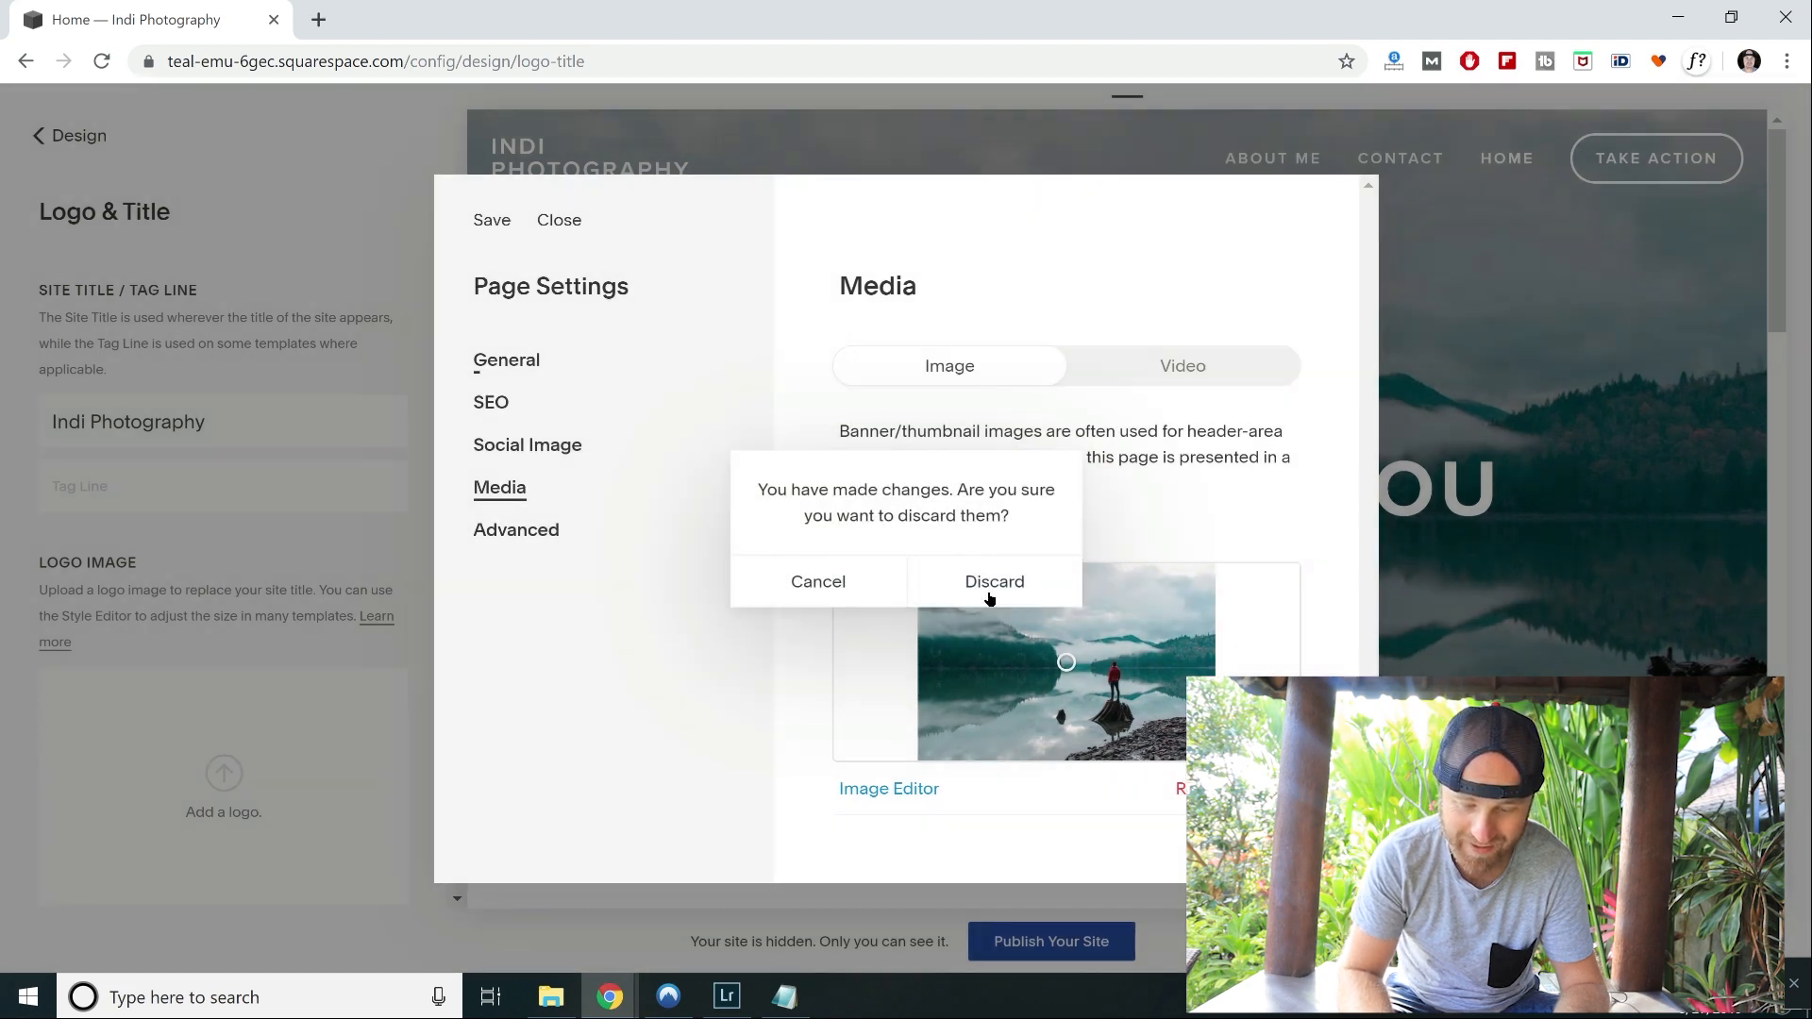
{"action": "left_click", "coordinate": [985, 590]}
Edit the Home banner and replace the italic line above the heading with "by" and the photographer's full name.
{"action": "mouse_move", "coordinate": [1113, 598]}
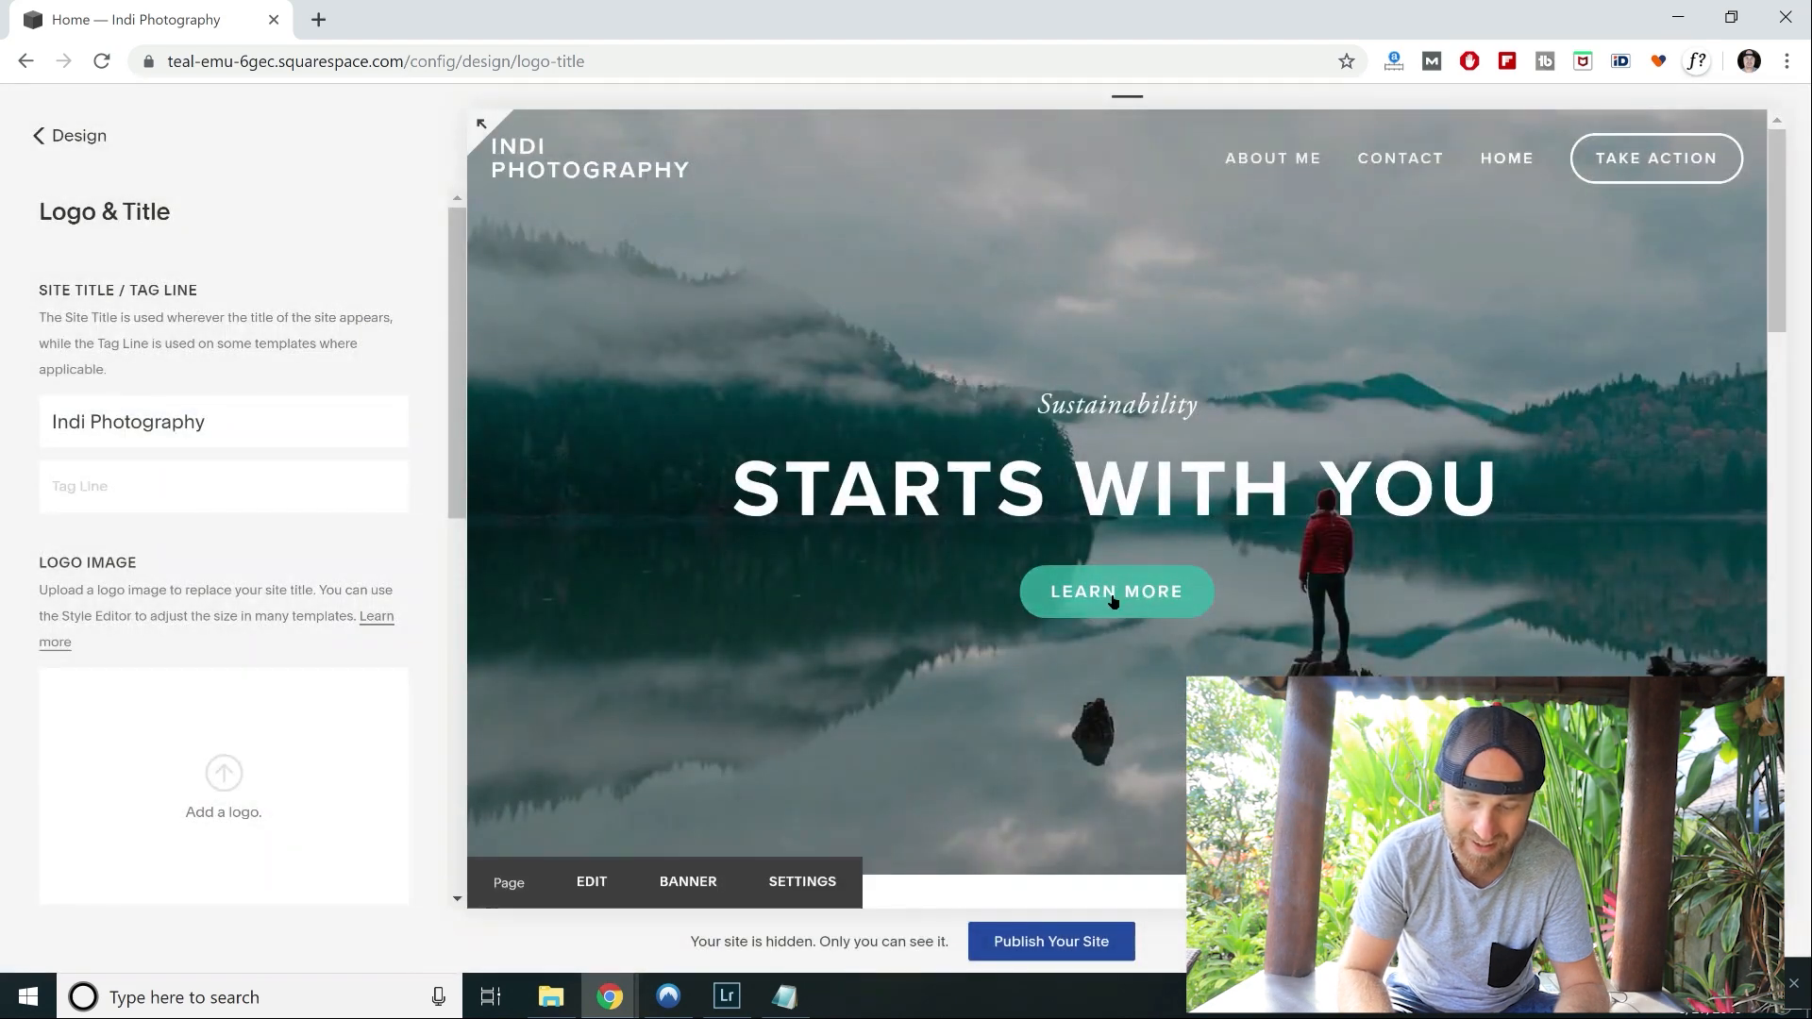
{"action": "left_click", "coordinate": [593, 882]}
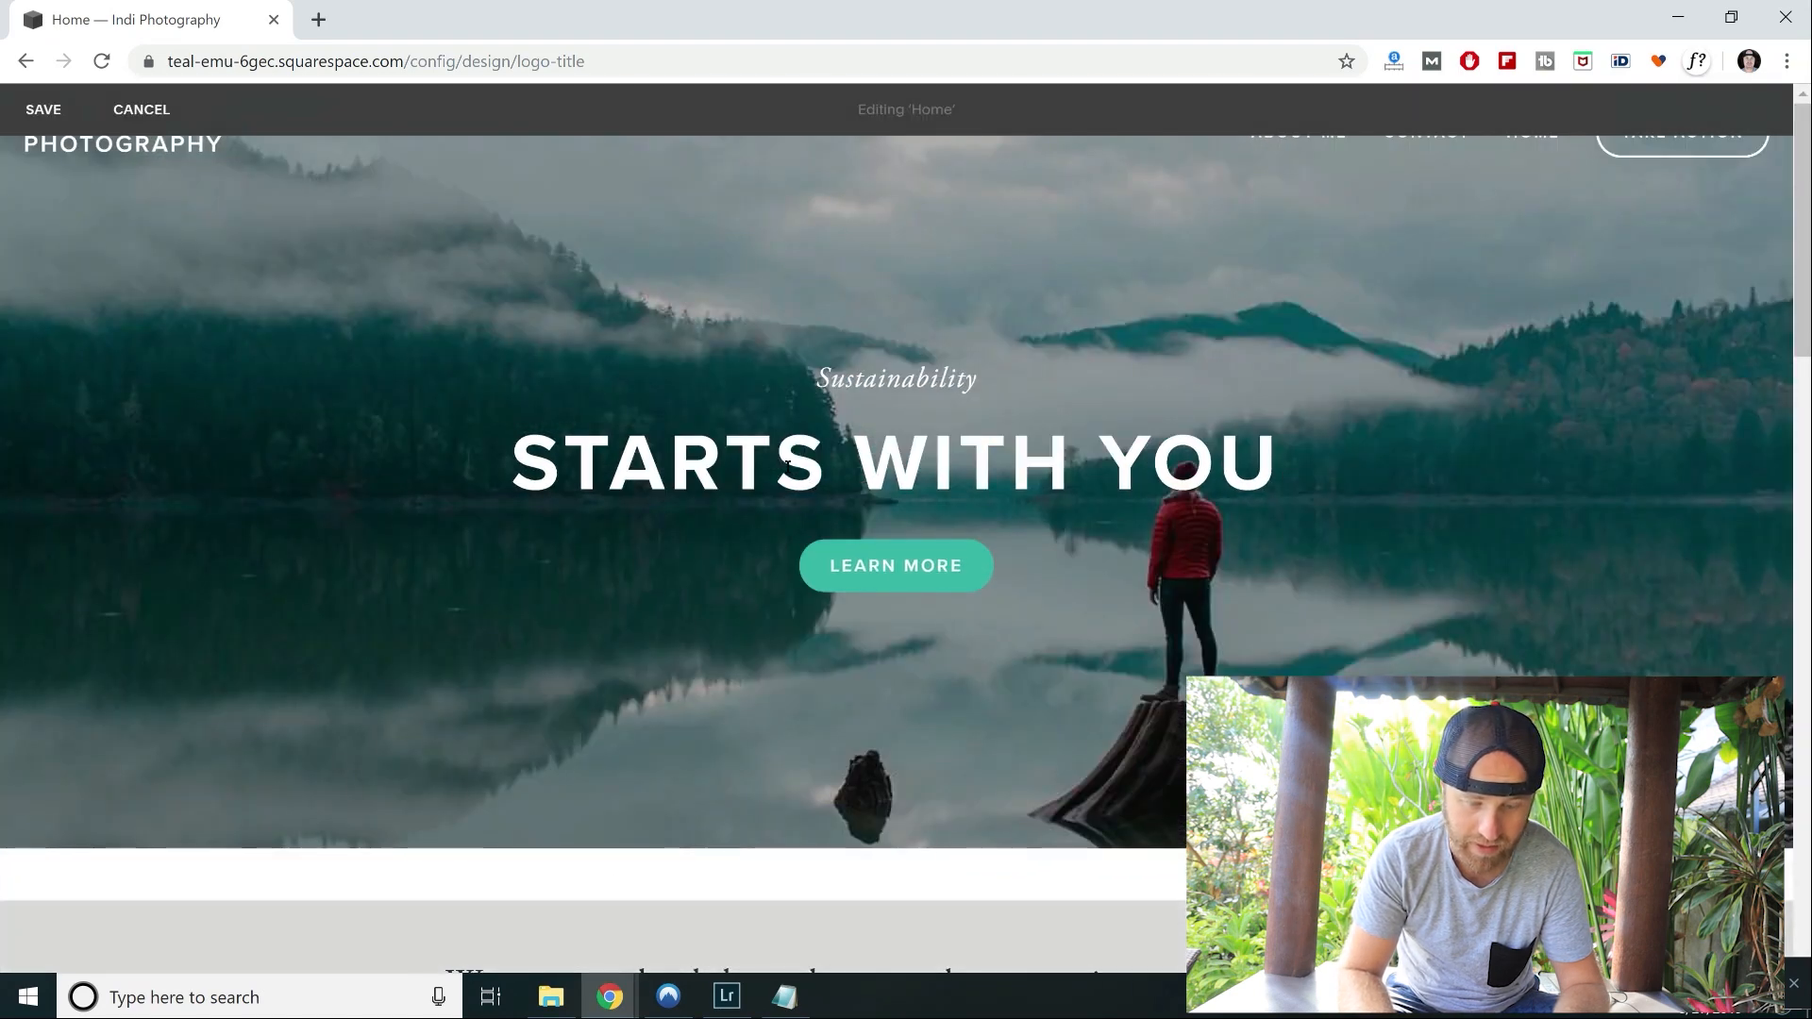
{"action": "double_click", "coordinate": [917, 378]}
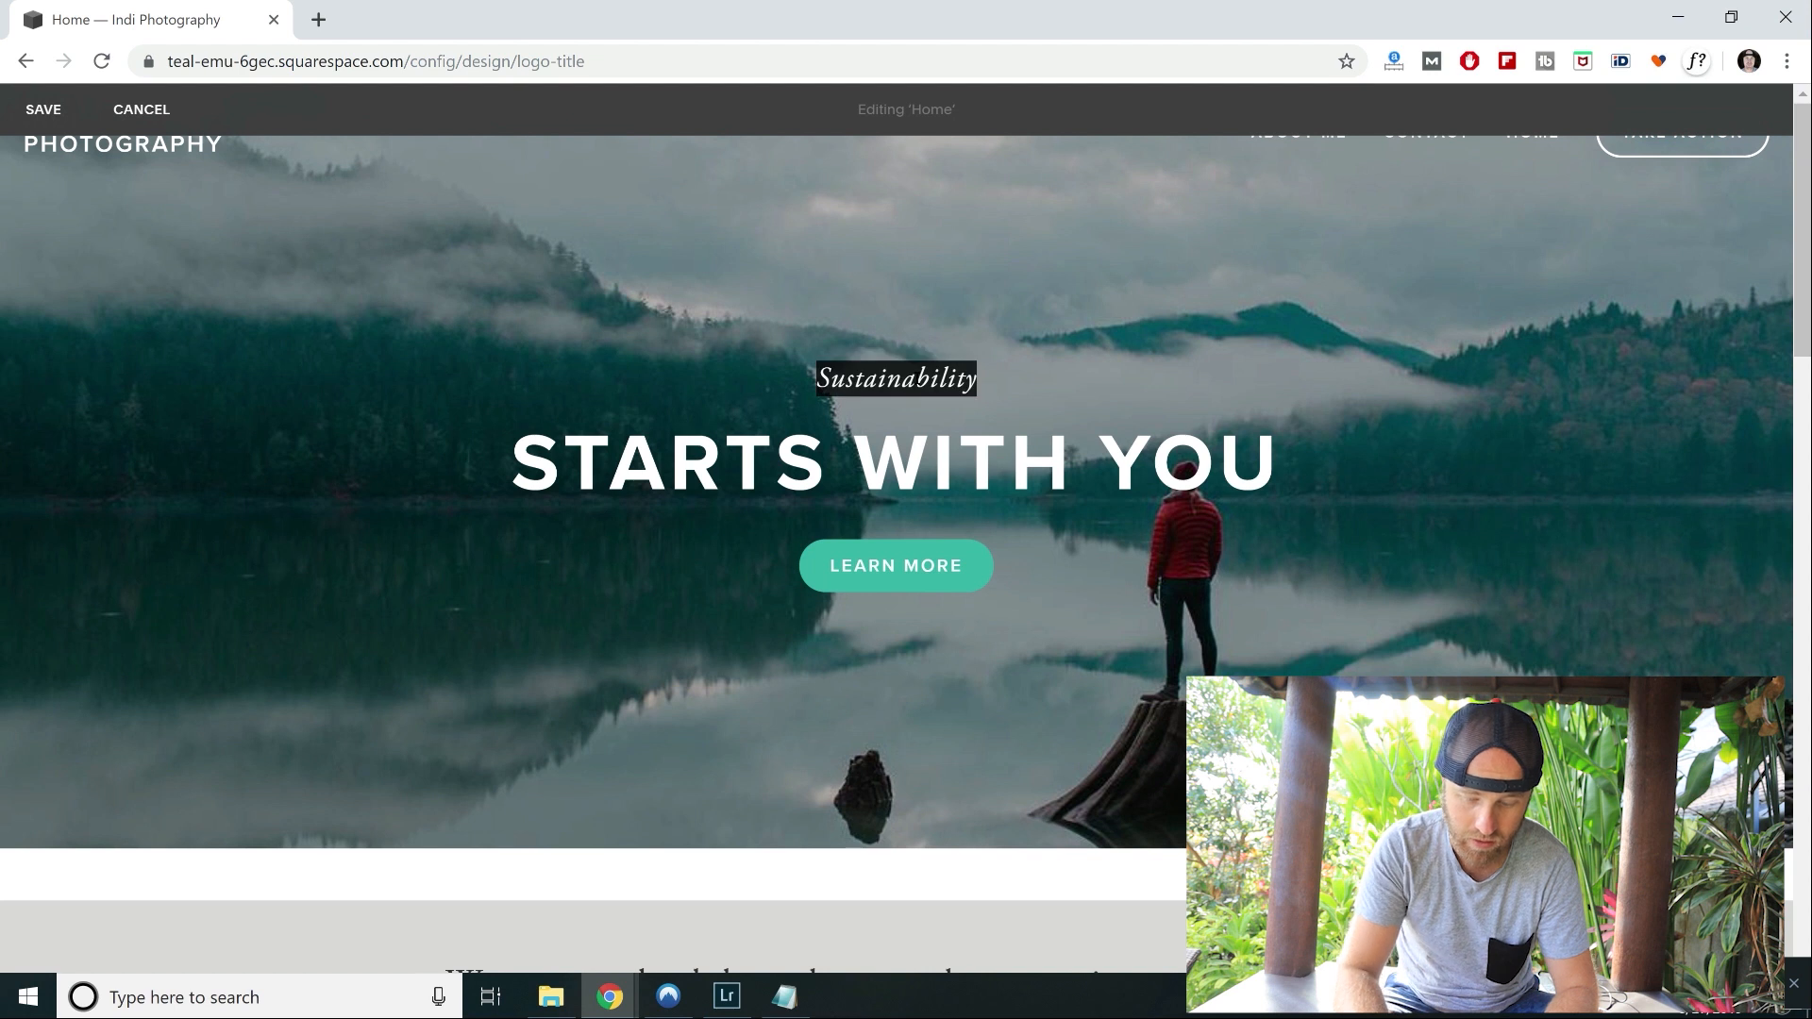
{"action": "type", "text": "Indi Photo"}
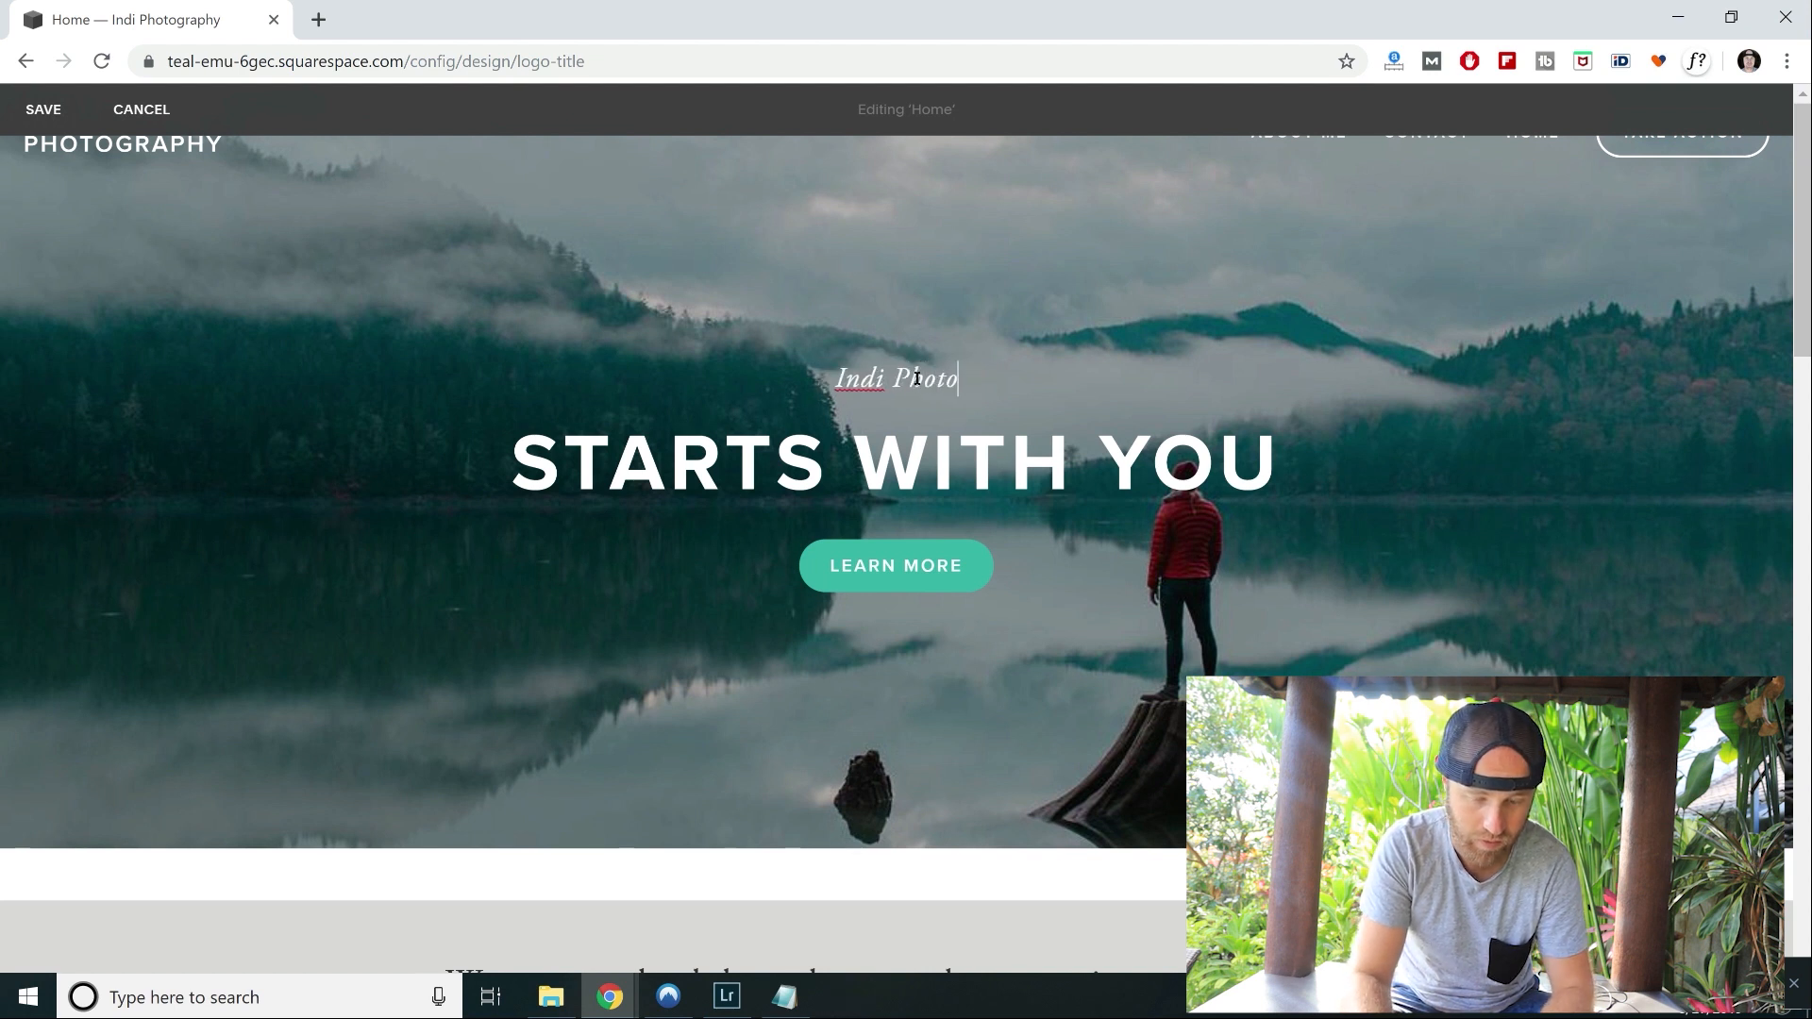
{"action": "key", "text": "ctrl+BackSpace"}
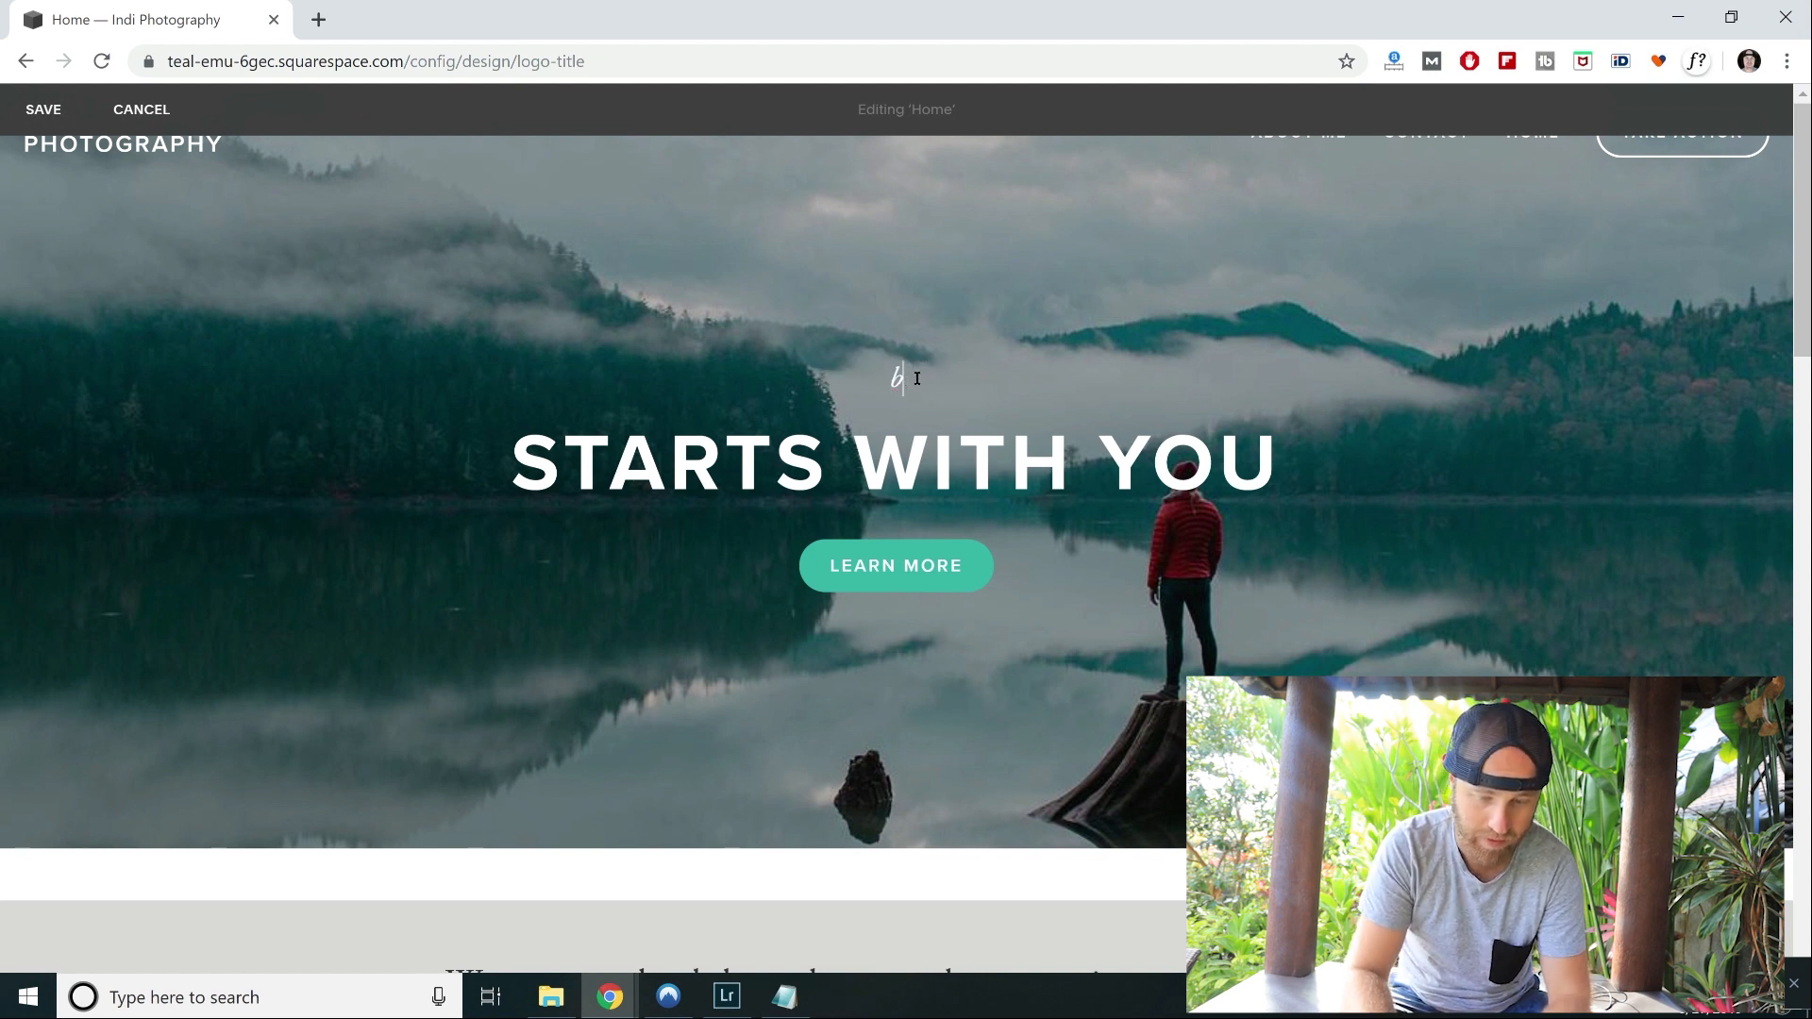
{"action": "type", "text": "renda"}
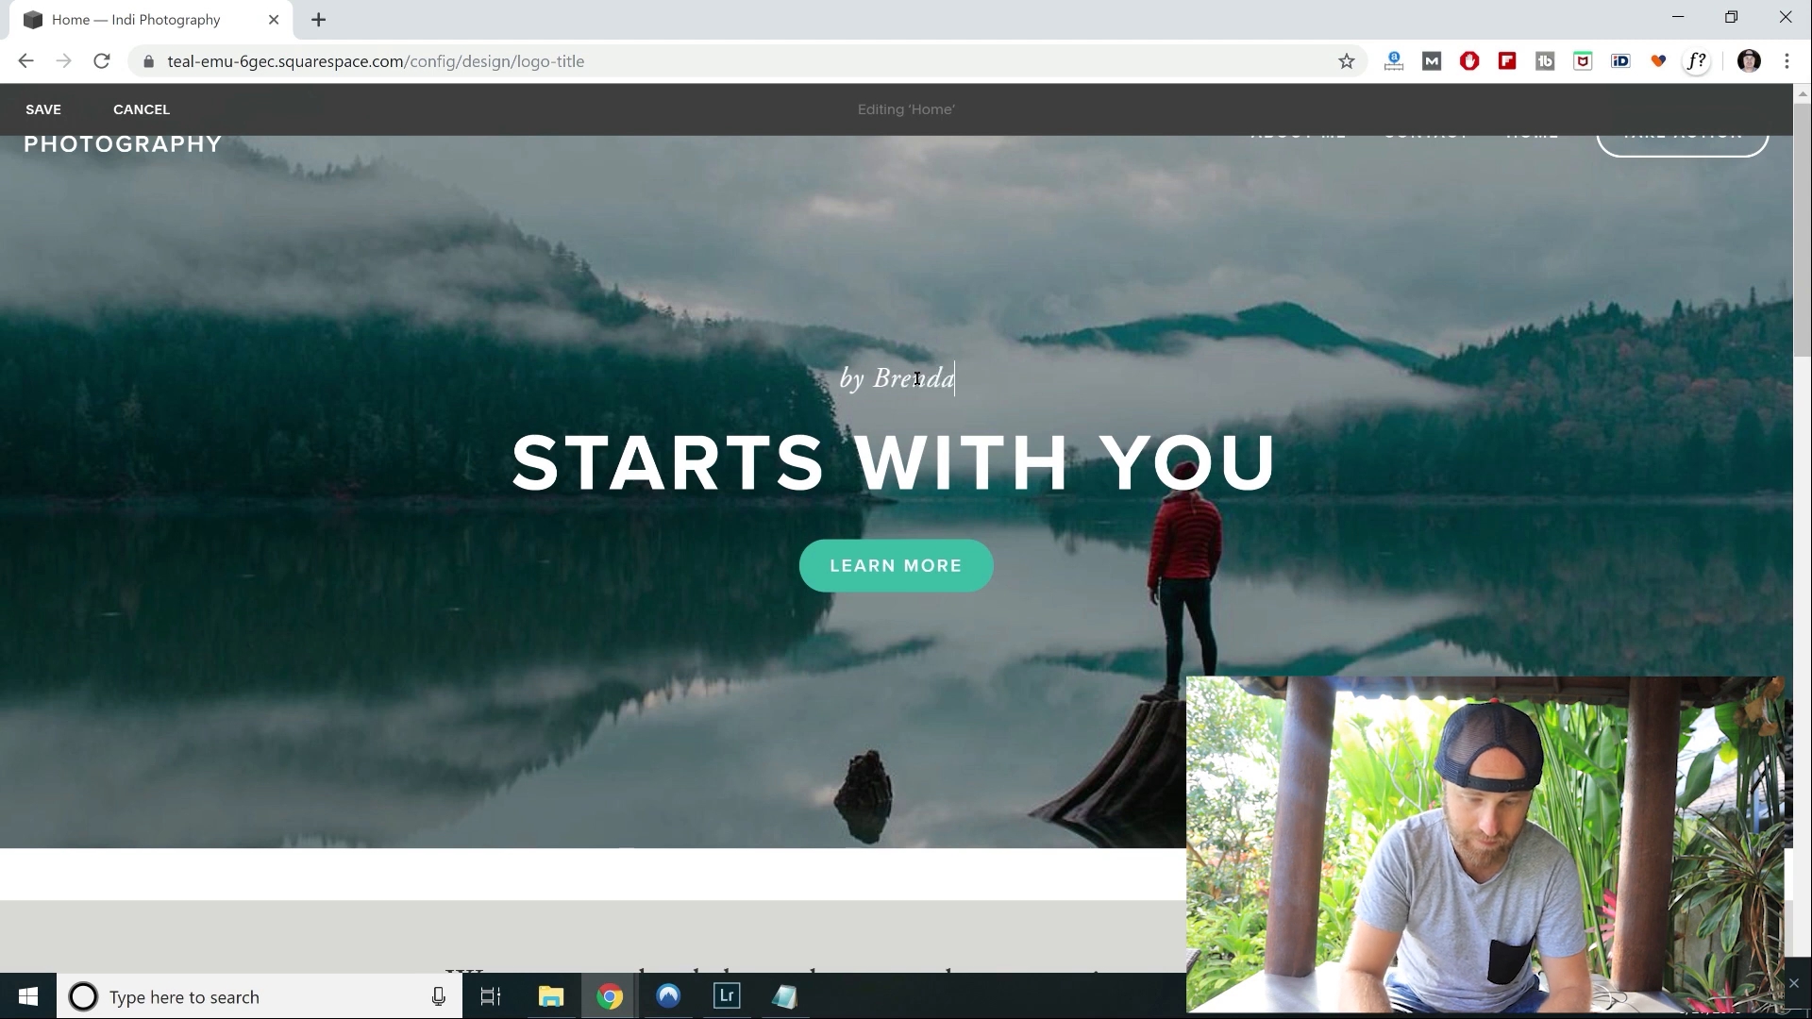
{"action": "type", "text": "n van Son"}
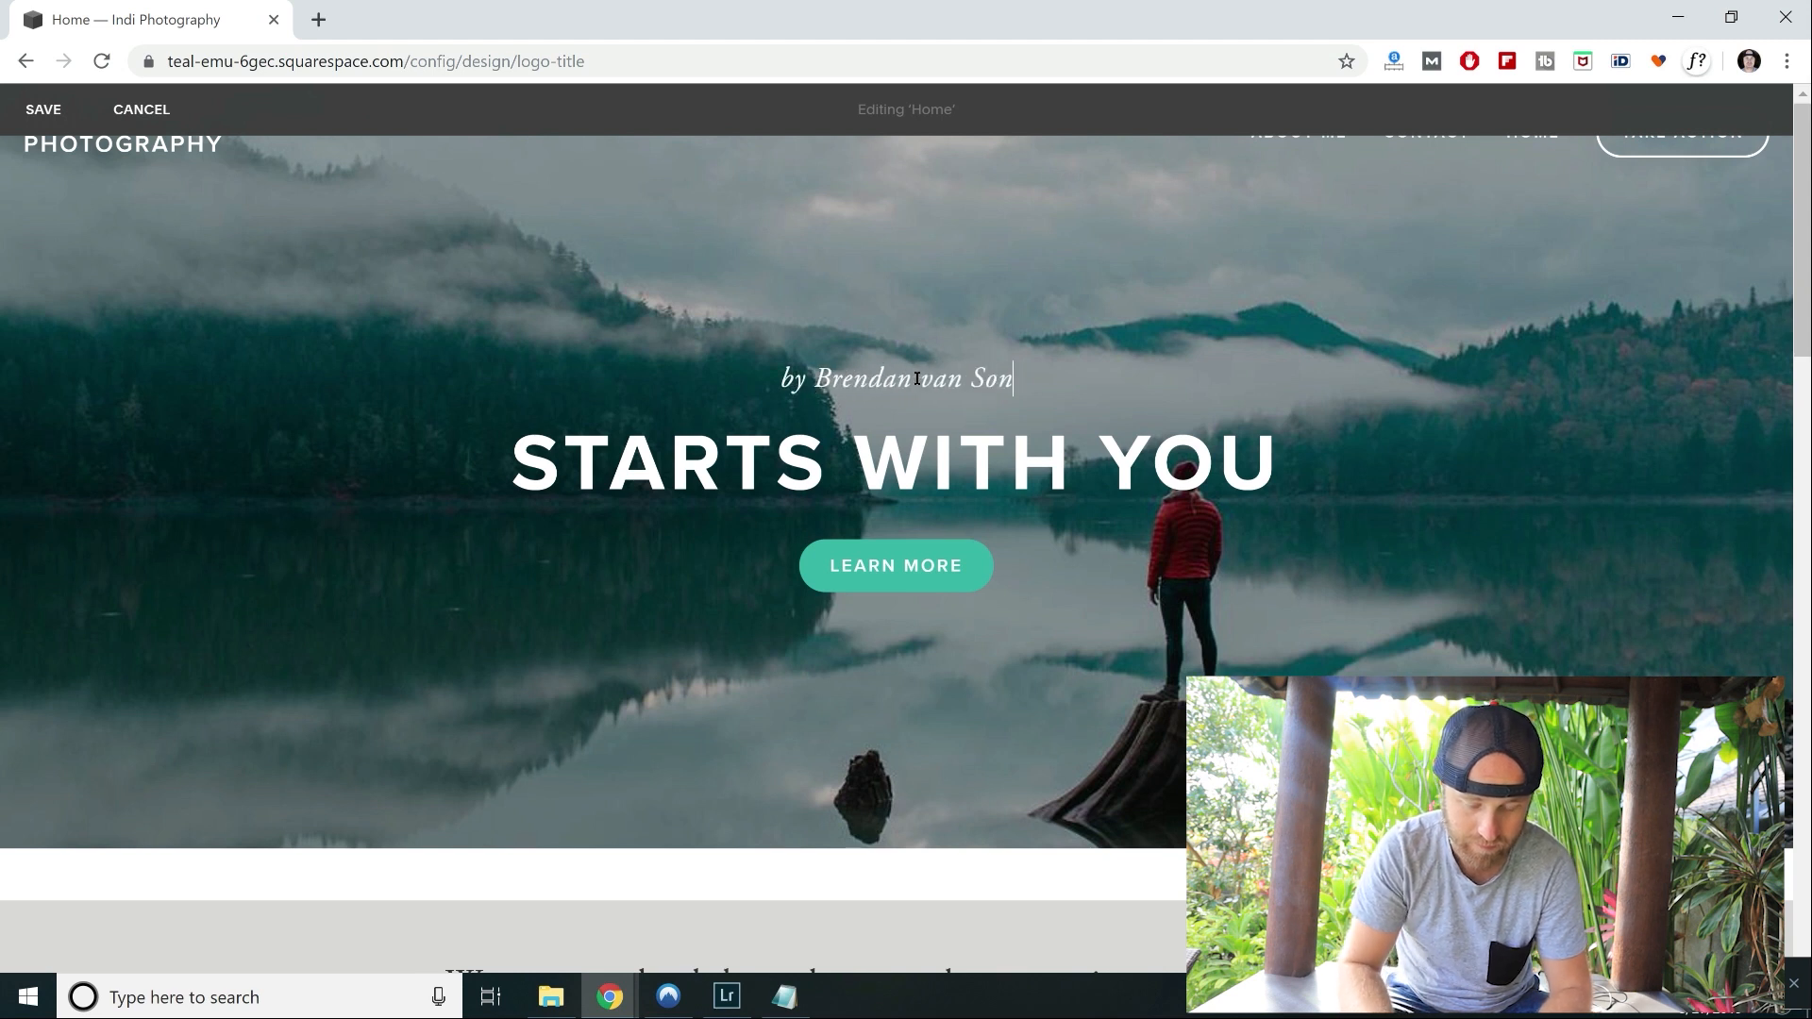
Change the banner's main heading to "EPIC PHOTOS, YO!" and save the page.
{"action": "triple_click", "coordinate": [916, 436]}
{"action": "type", "text": "EPIC PHOTOS, Y"}
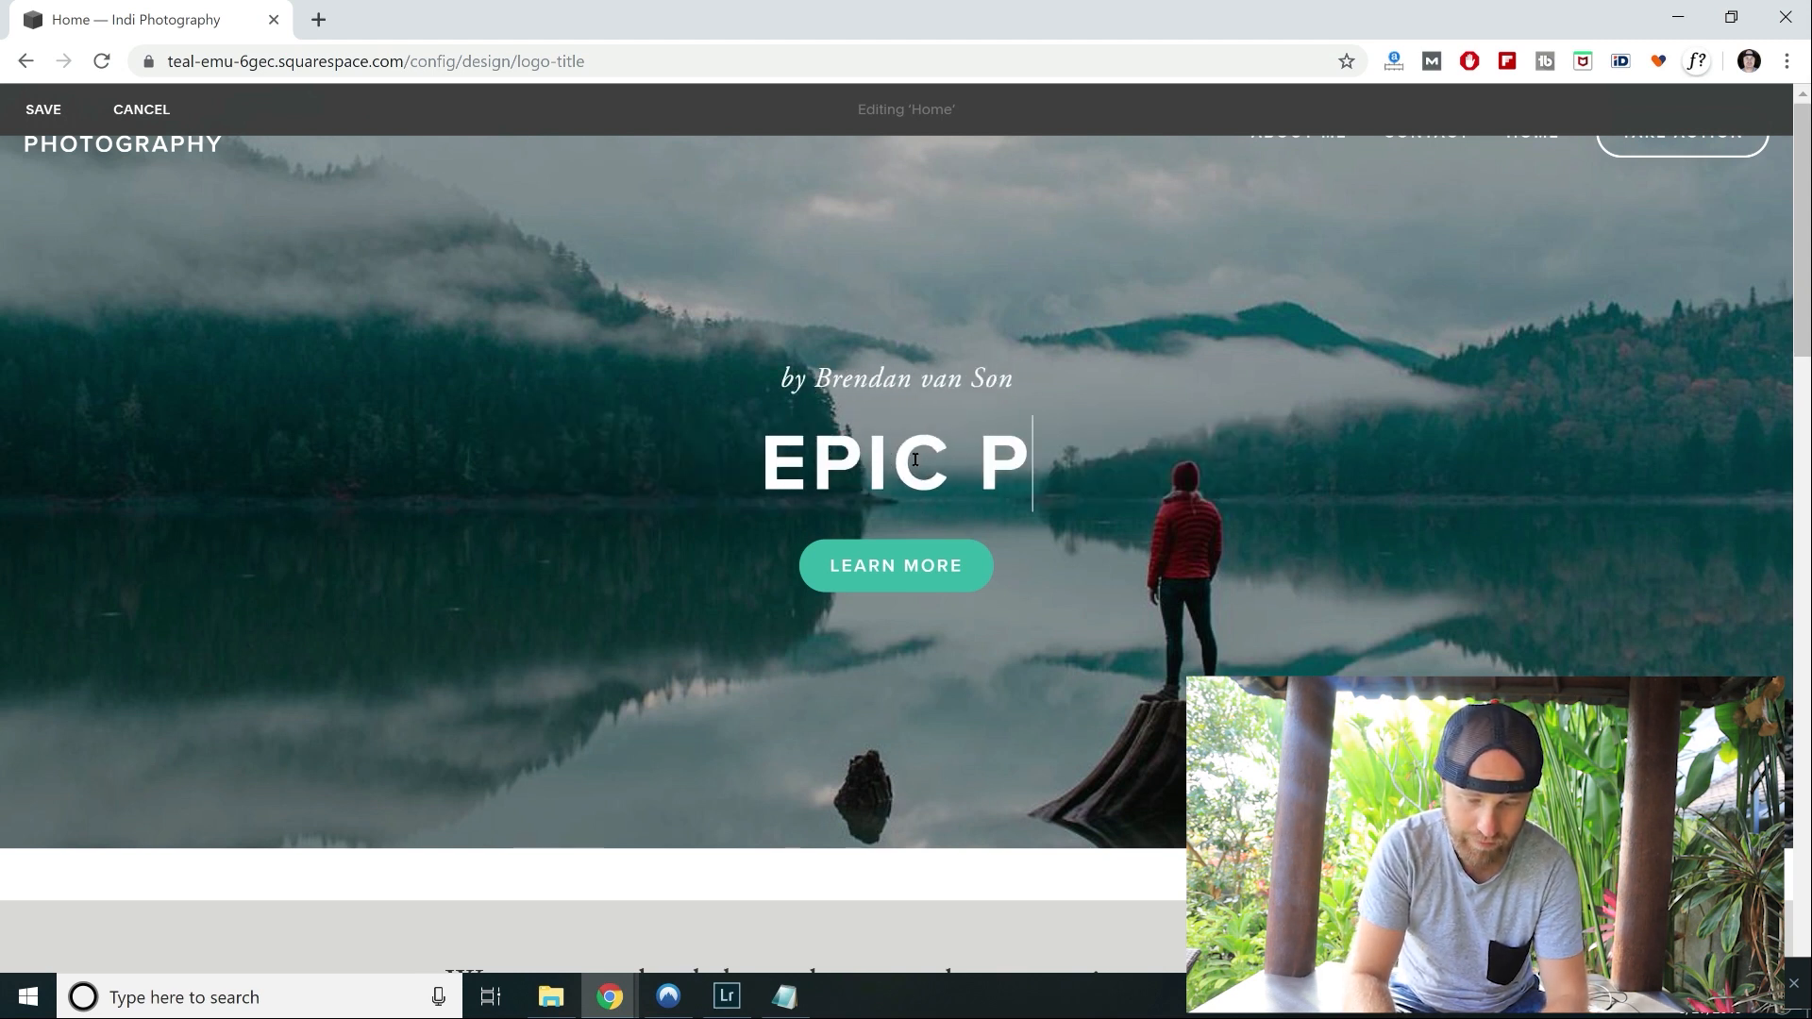
{"action": "type", "text": "O!"}
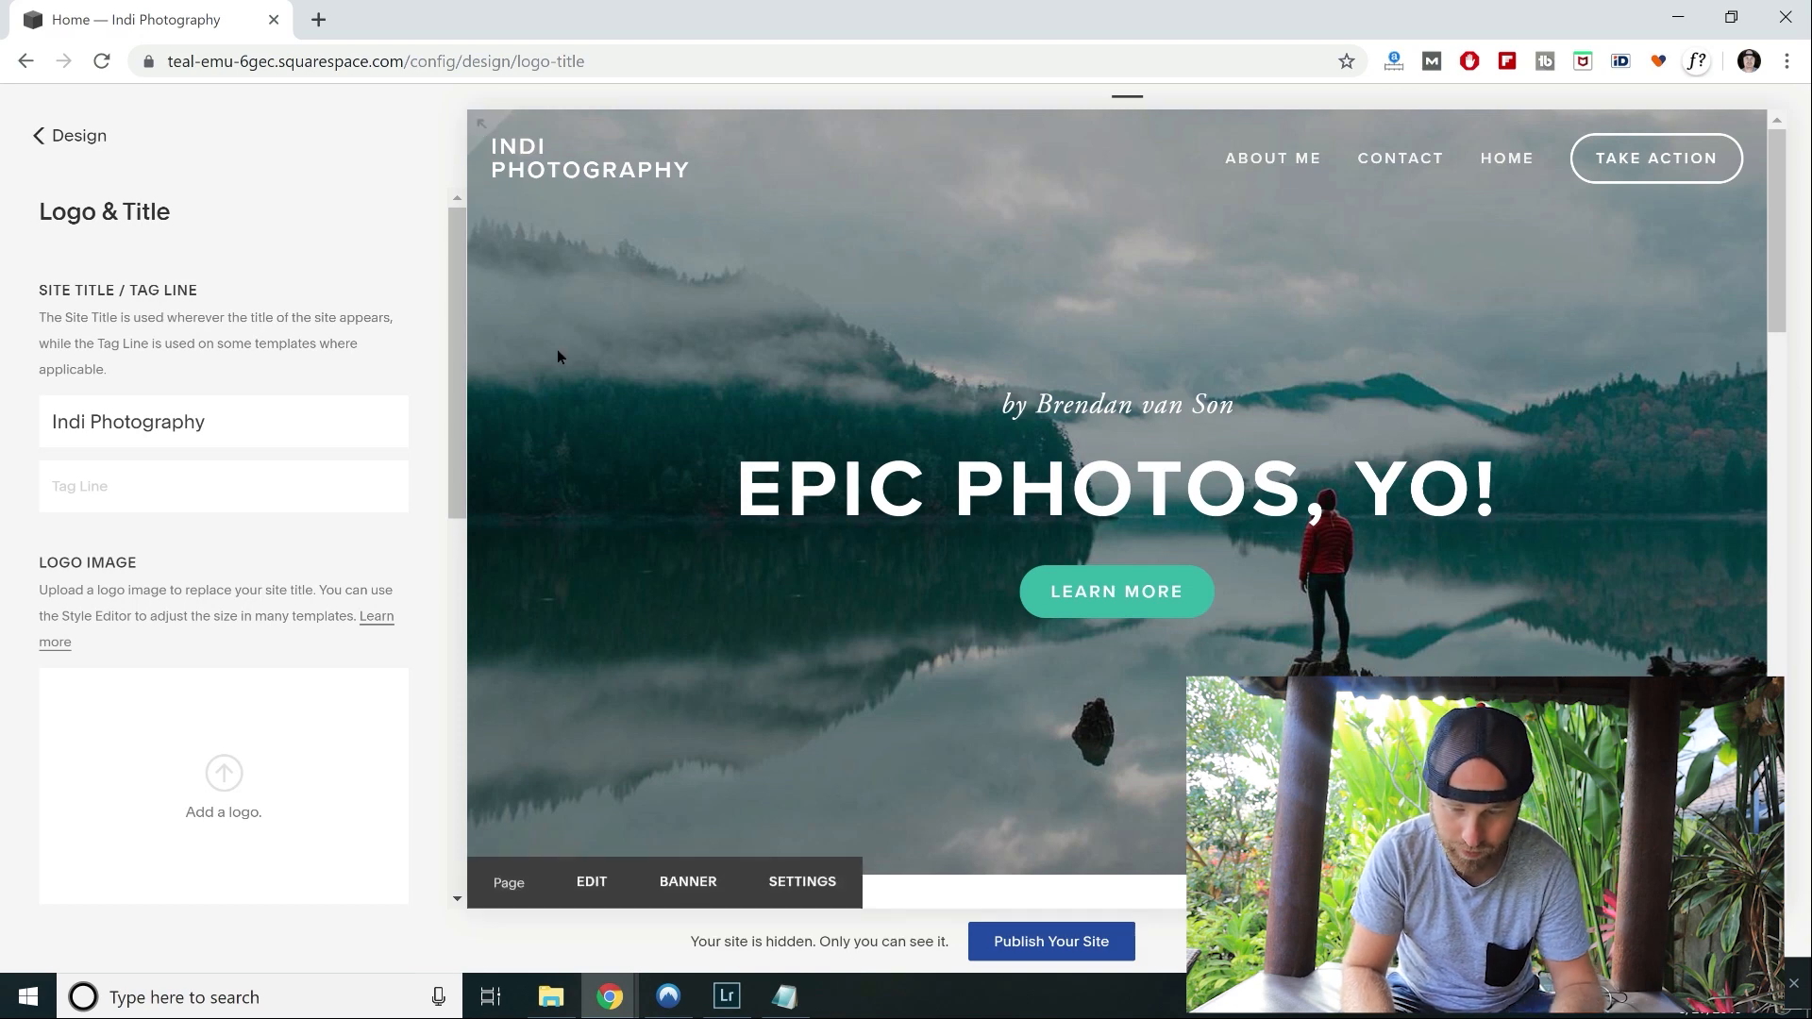
Open the Home page's content for editing and examine its text, image and button blocks down the page.
{"action": "scroll", "coordinate": [787, 469], "scroll_direction": "down", "scroll_amount": 2}
{"action": "scroll", "coordinate": [787, 468], "scroll_direction": "down", "scroll_amount": 4}
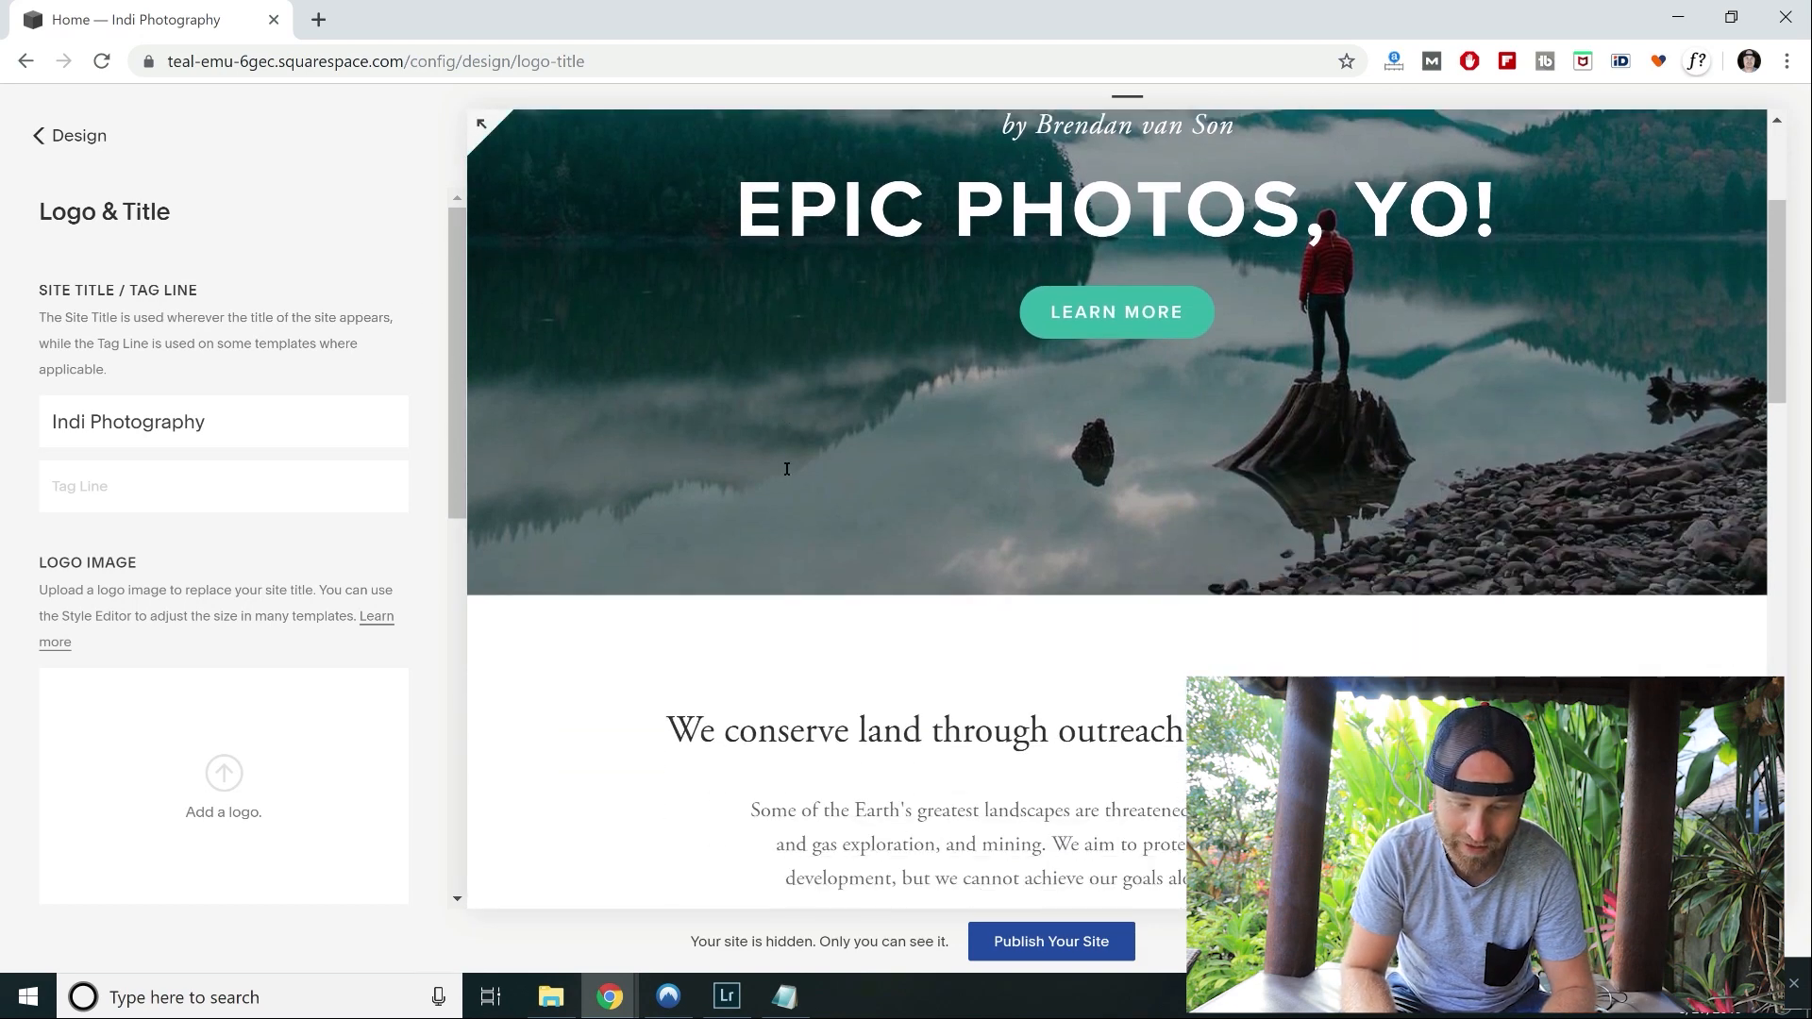
{"action": "scroll", "coordinate": [1097, 492], "scroll_direction": "down", "scroll_amount": 1}
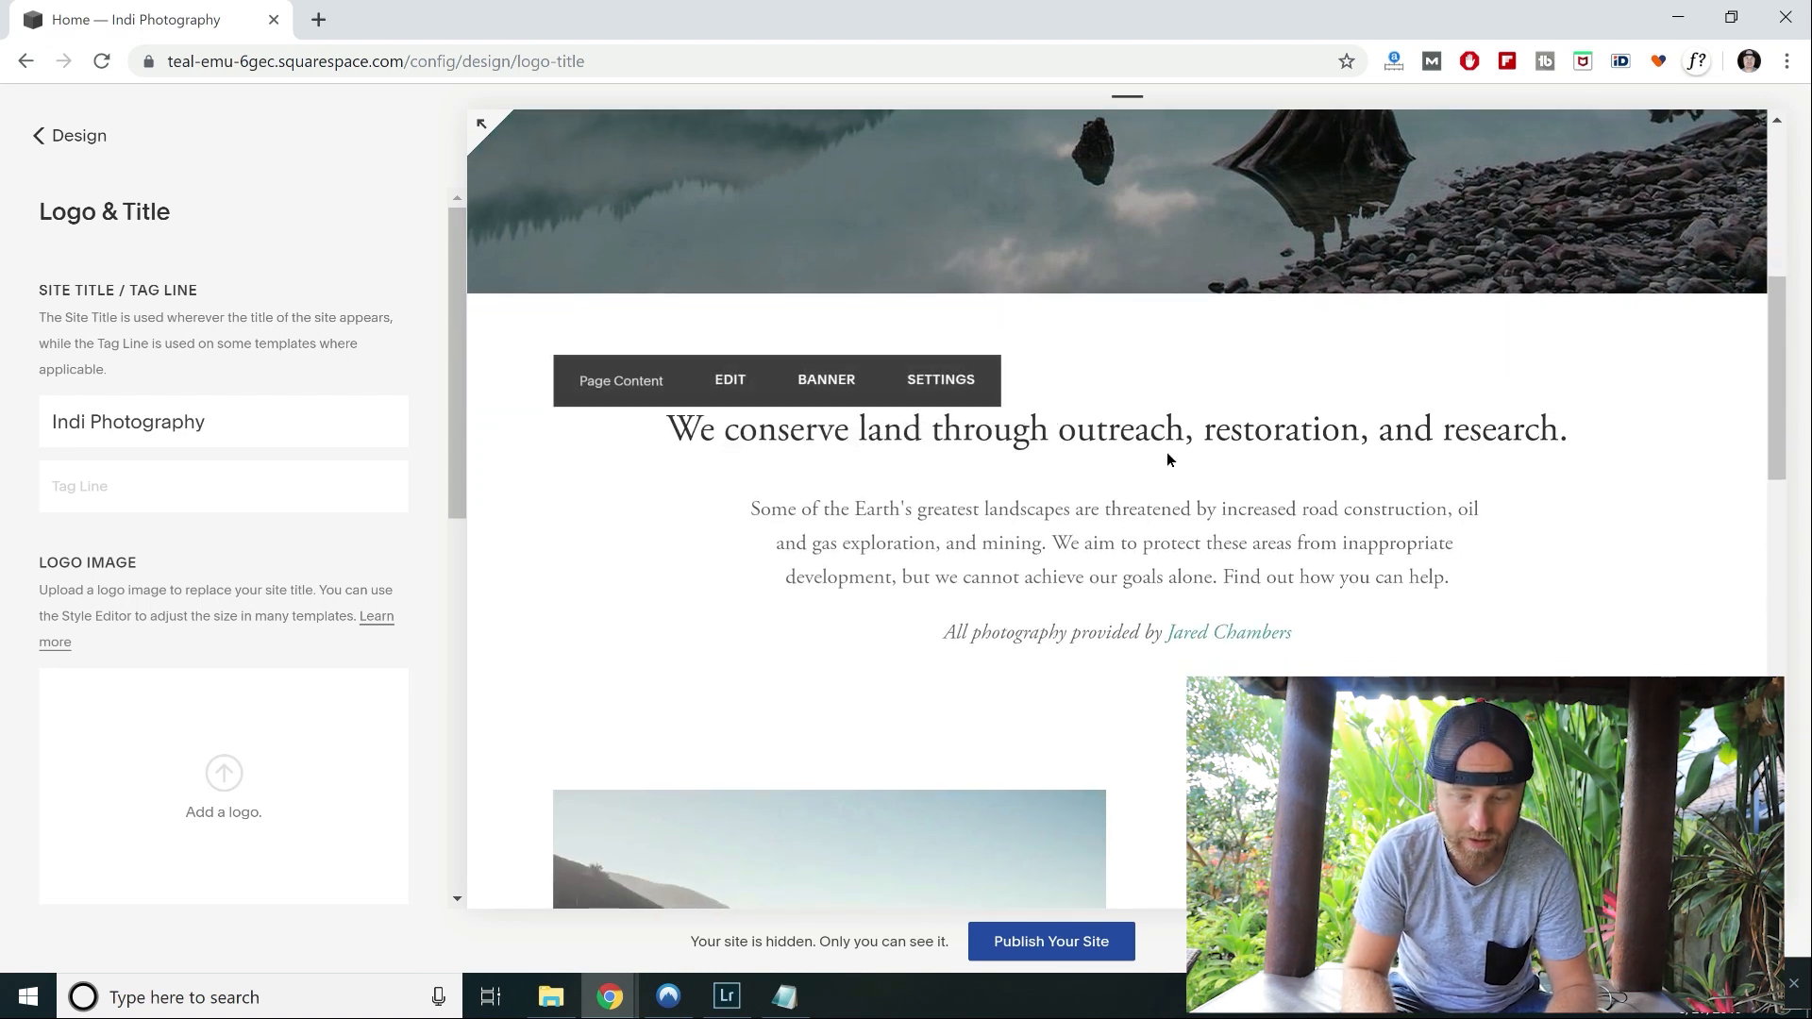
{"action": "left_click", "coordinate": [730, 383]}
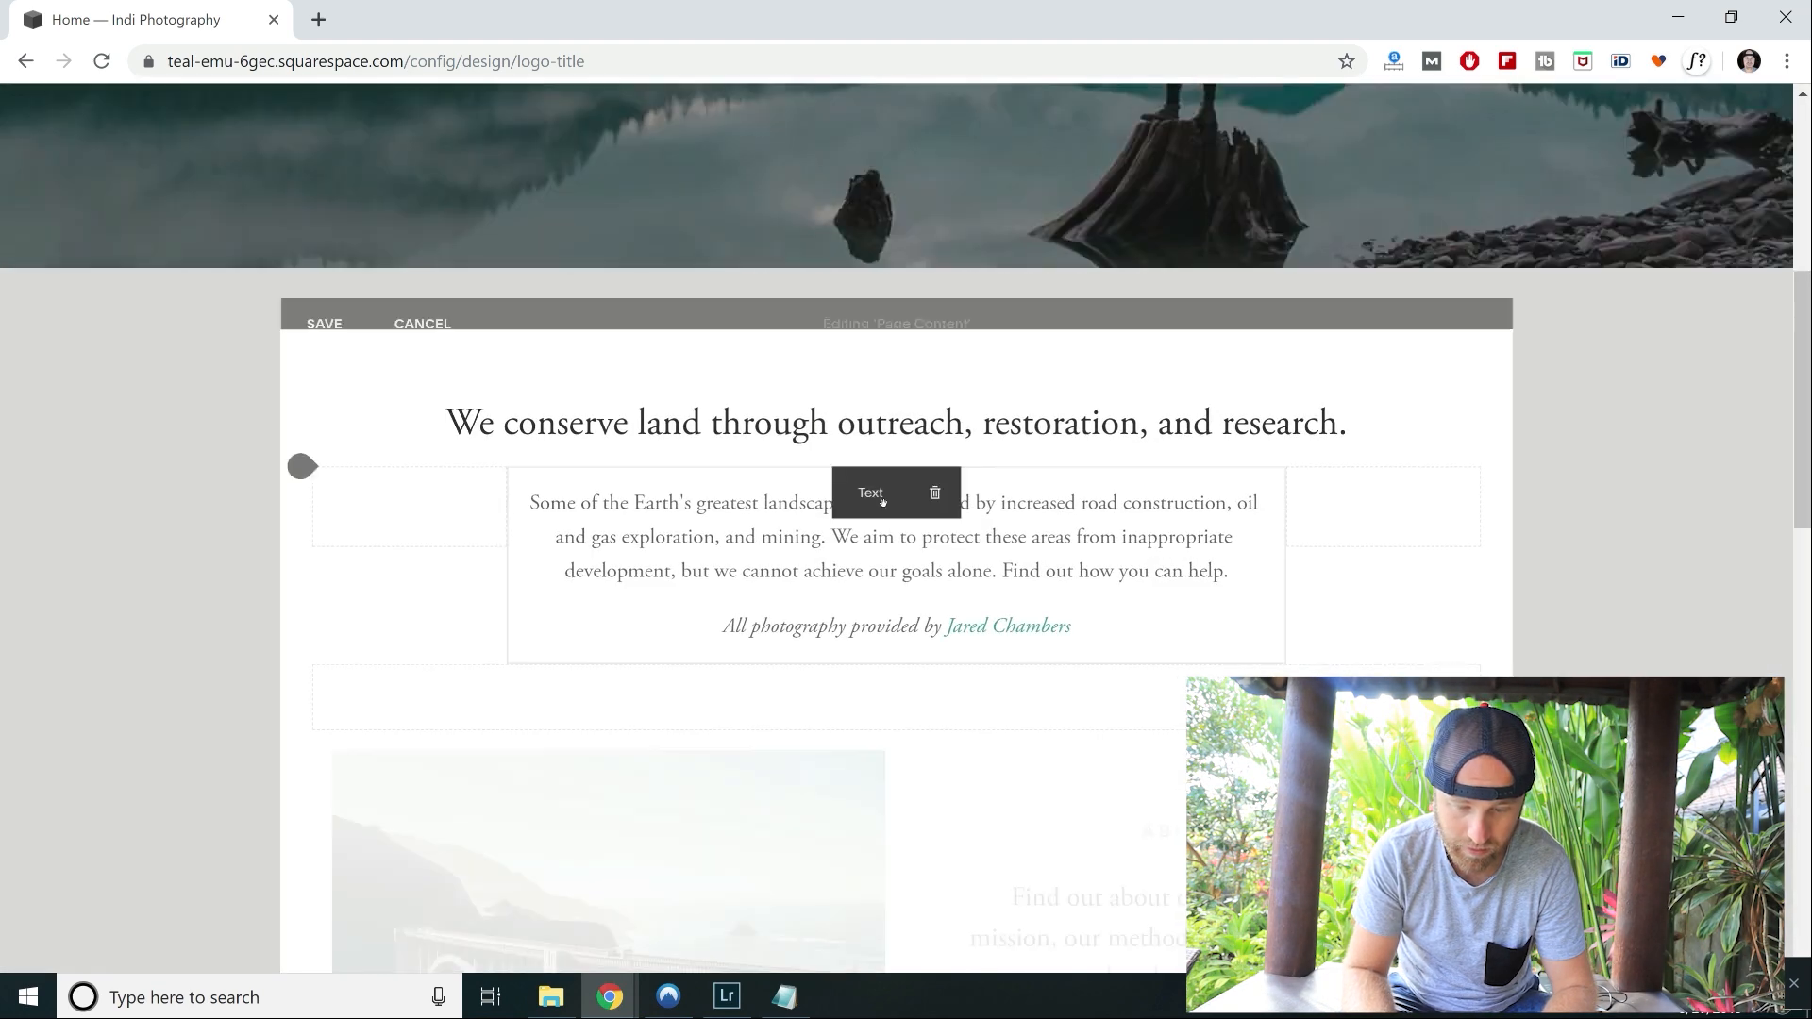
{"action": "triple_click", "coordinate": [999, 536]}
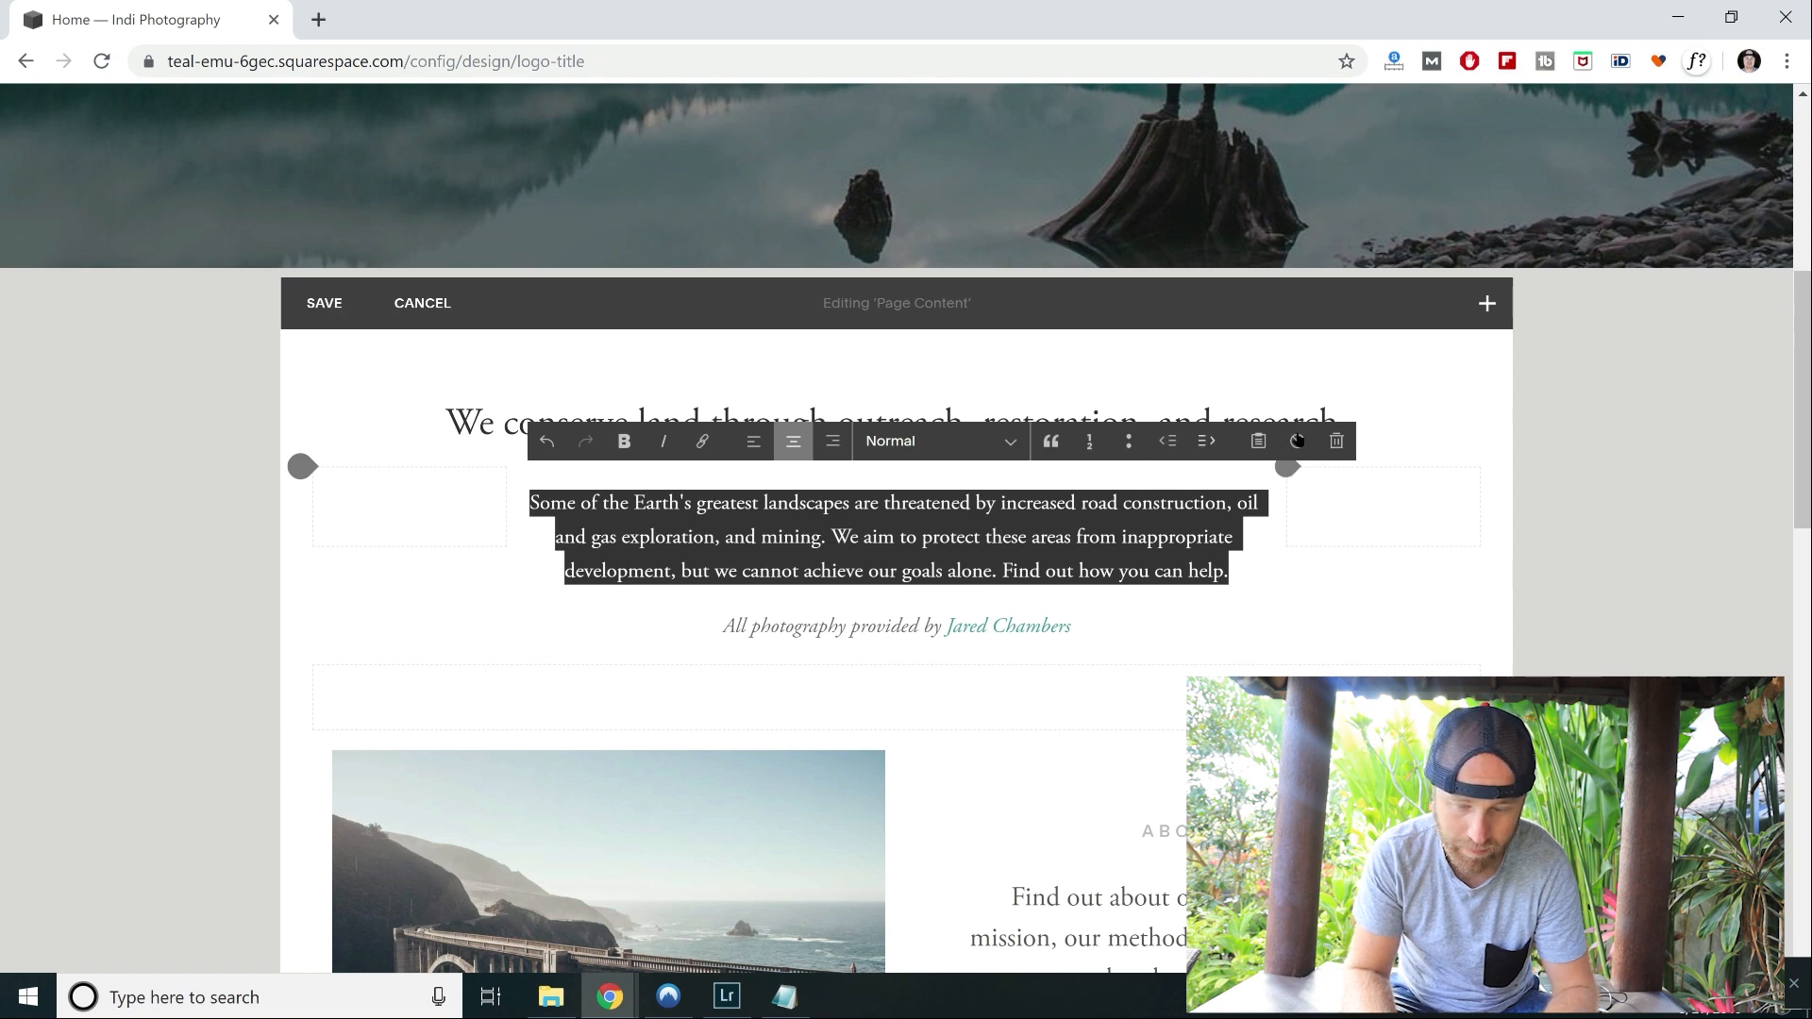
{"action": "left_click", "coordinate": [878, 626]}
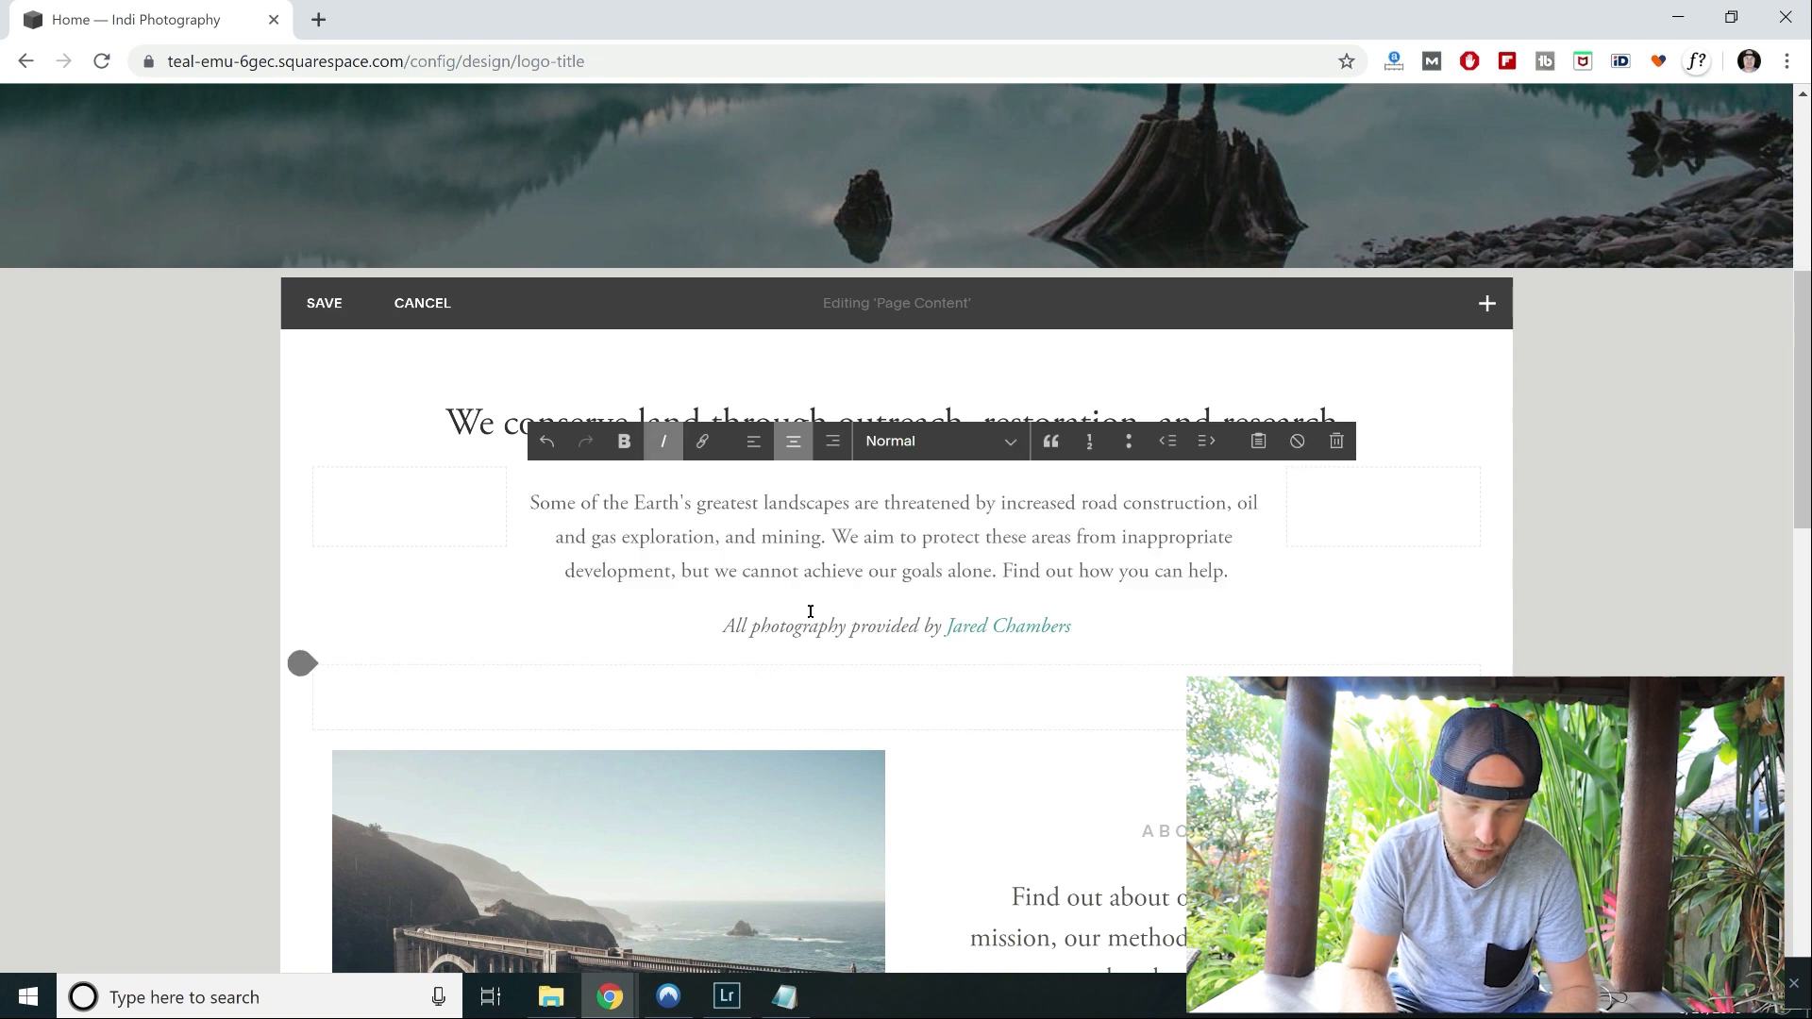
{"action": "scroll", "coordinate": [811, 612], "scroll_direction": "down", "scroll_amount": 3}
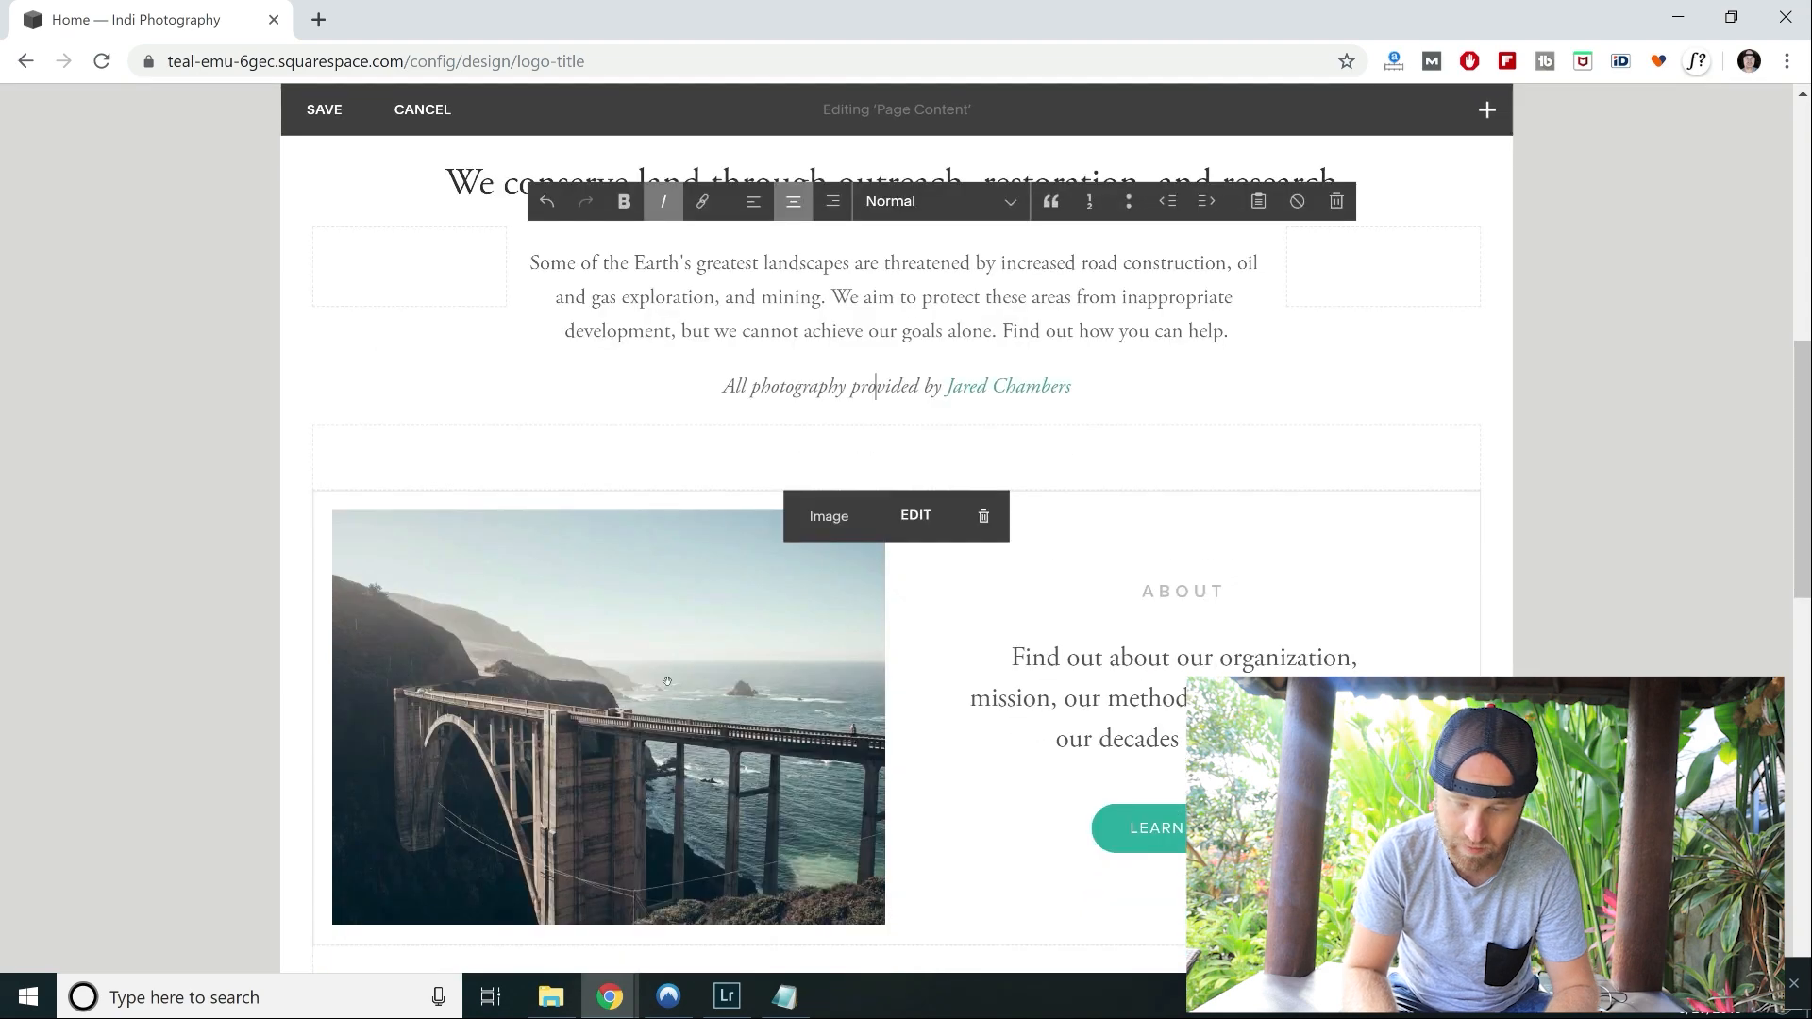
{"action": "scroll", "coordinate": [667, 681], "scroll_direction": "down", "scroll_amount": 6}
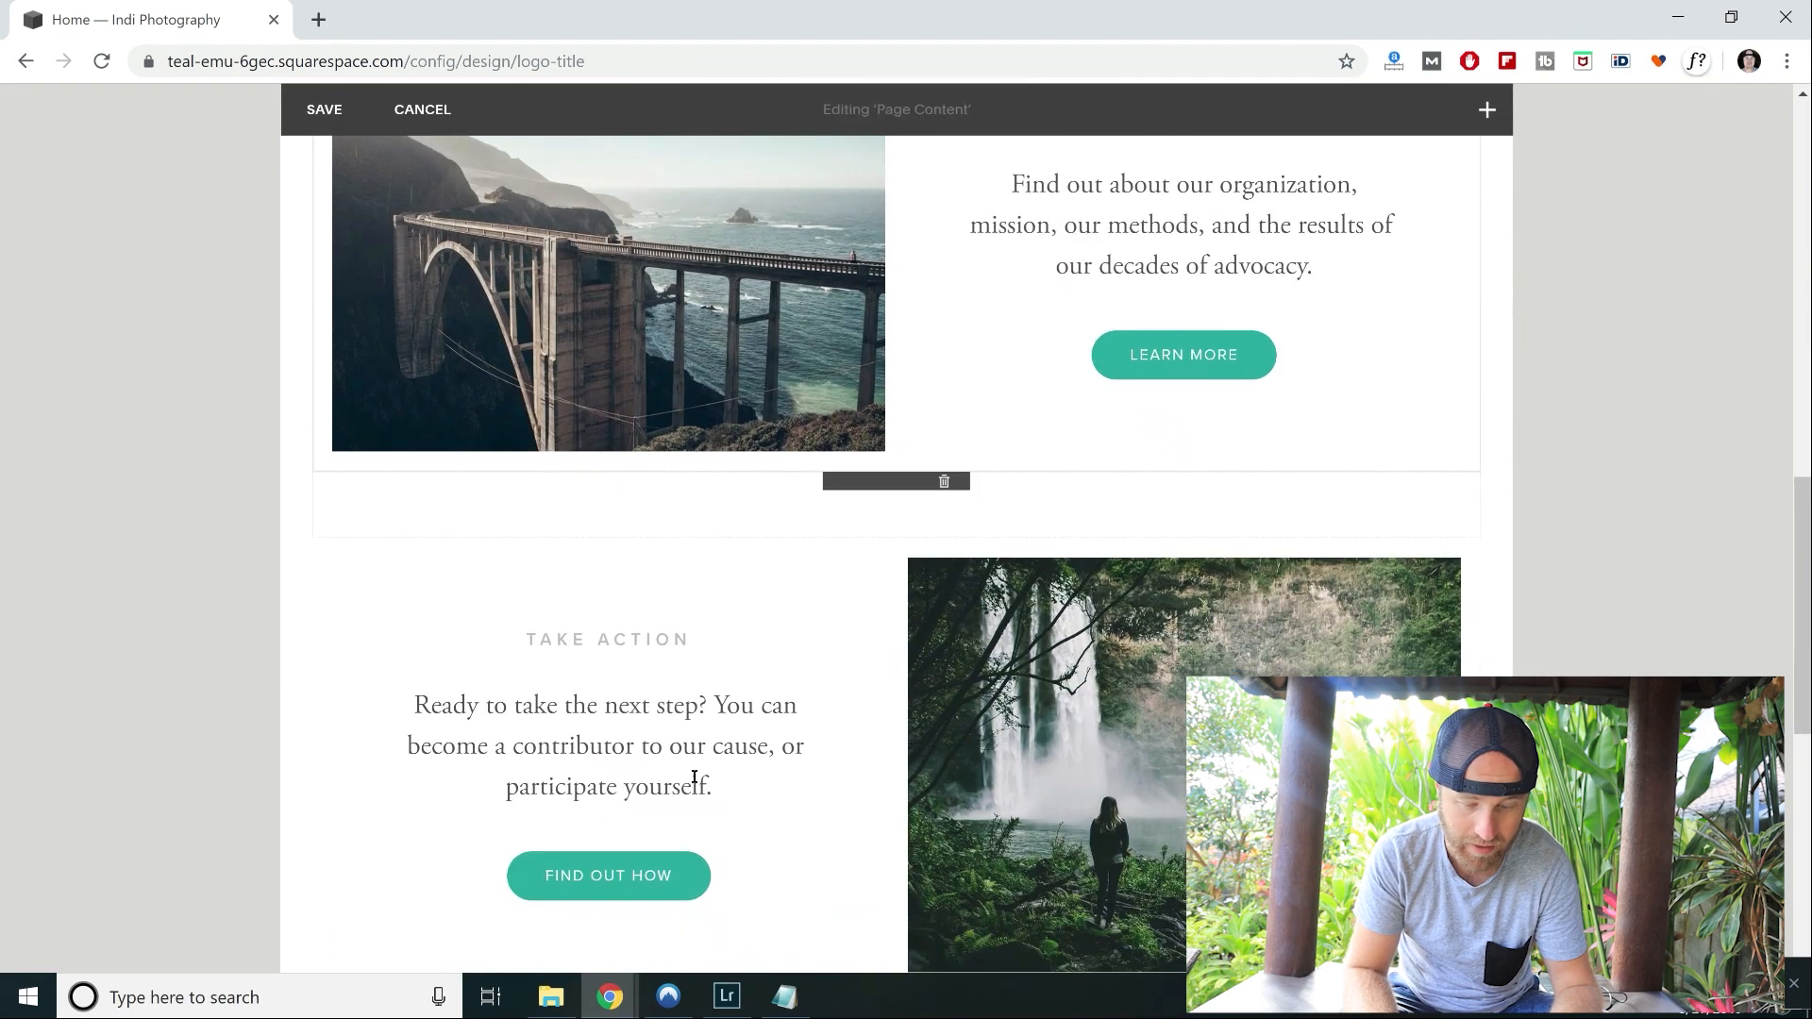
{"action": "scroll", "coordinate": [696, 776], "scroll_direction": "down", "scroll_amount": 2}
{"action": "scroll", "coordinate": [696, 776], "scroll_direction": "up", "scroll_amount": 8}
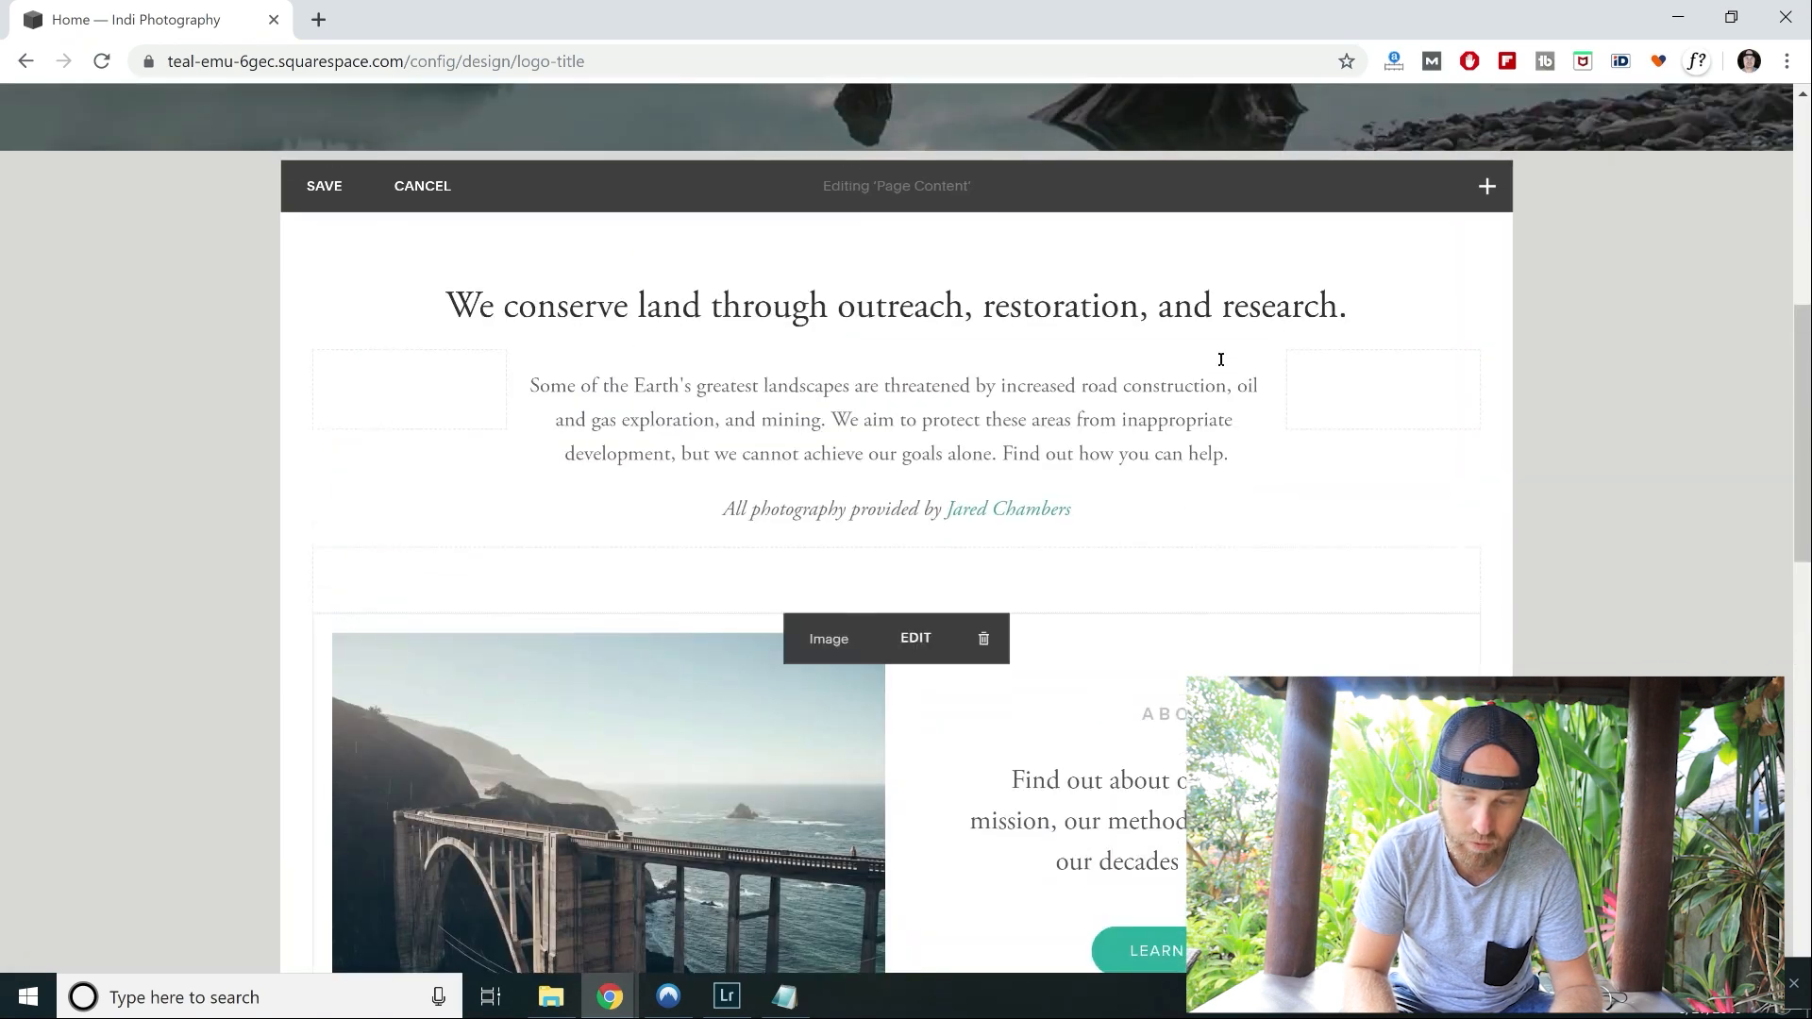
Add a Slideshow gallery block to the Home page content and close its settings without uploading any images.
{"action": "left_click", "coordinate": [1487, 186]}
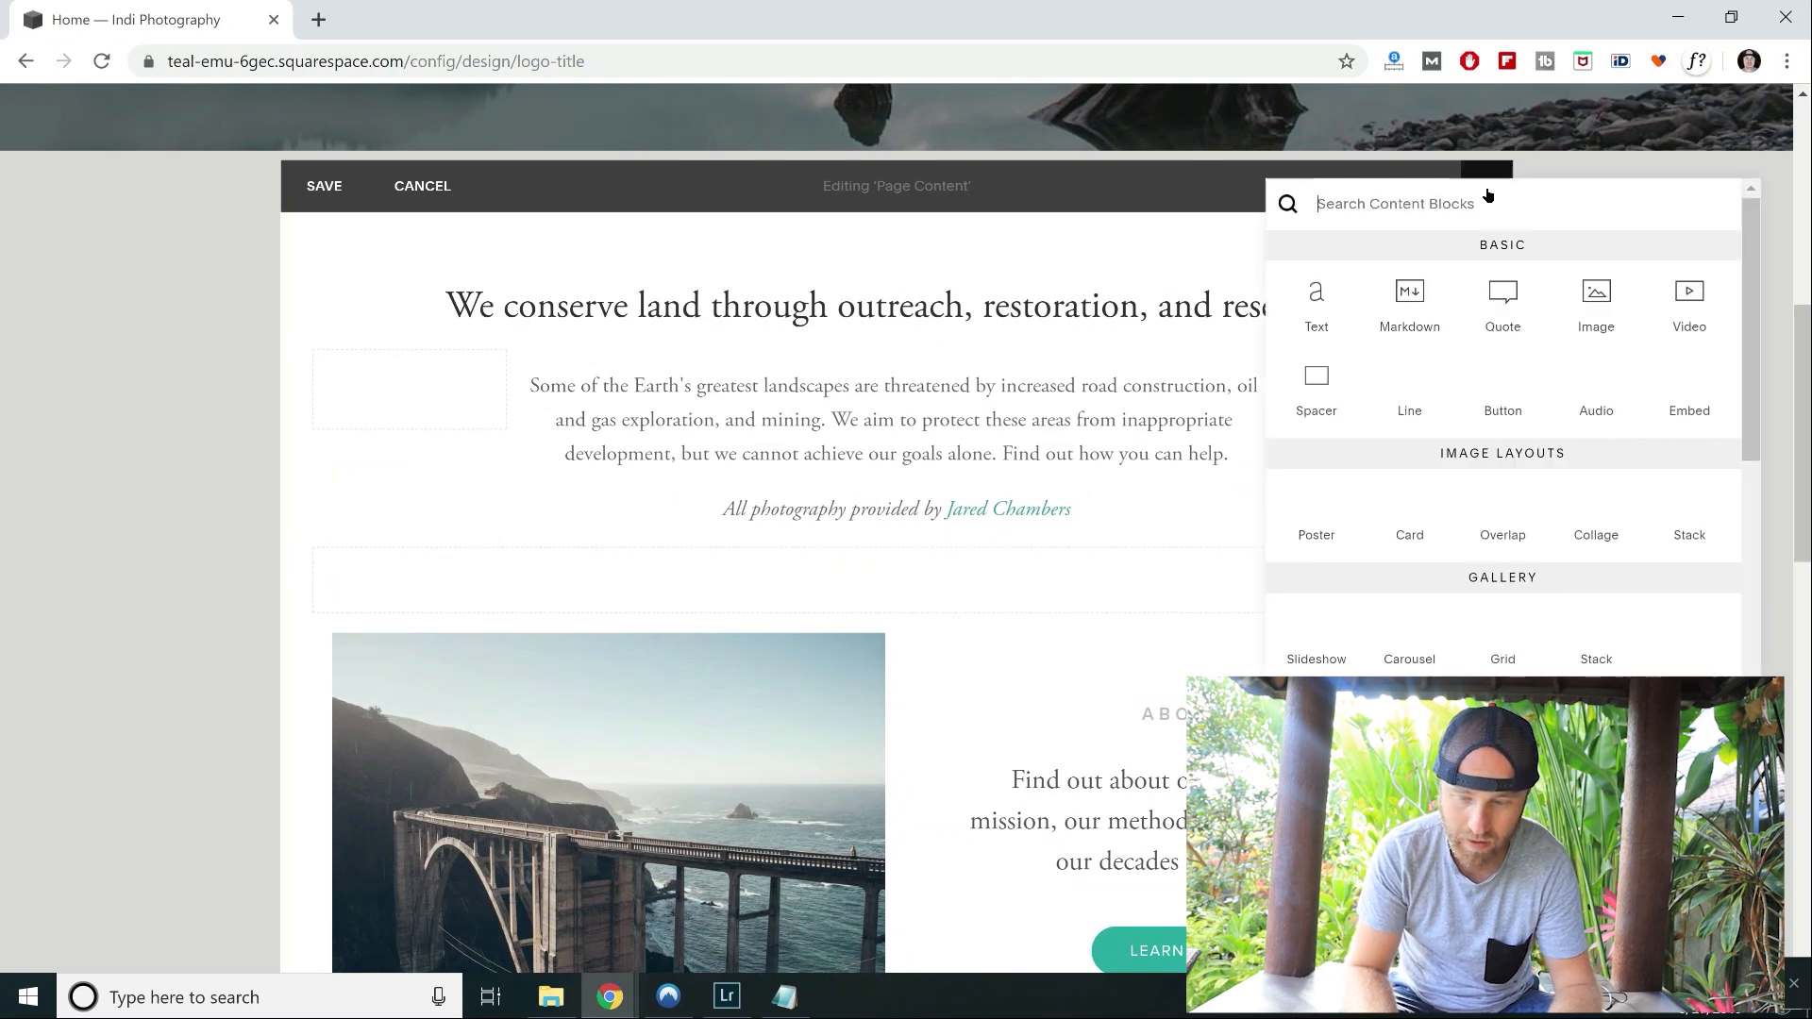
{"action": "scroll", "coordinate": [1443, 319], "scroll_direction": "down", "scroll_amount": 3}
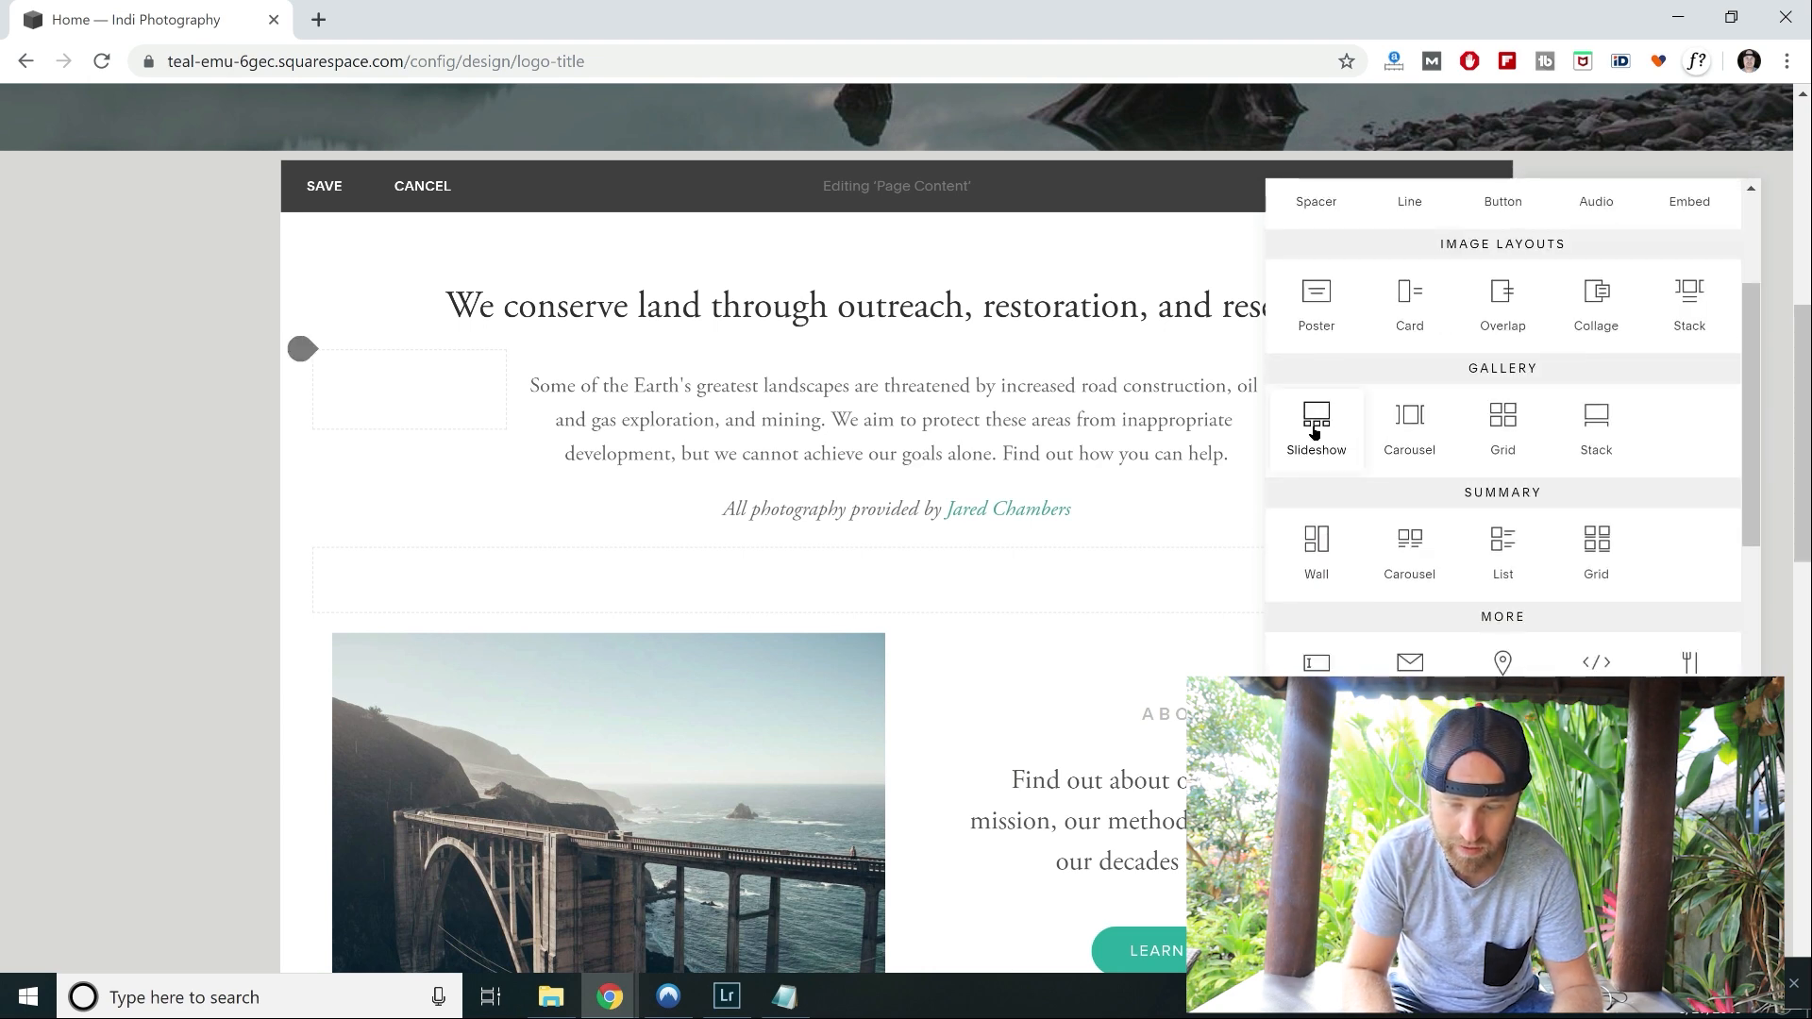
{"action": "left_click", "coordinate": [1314, 432]}
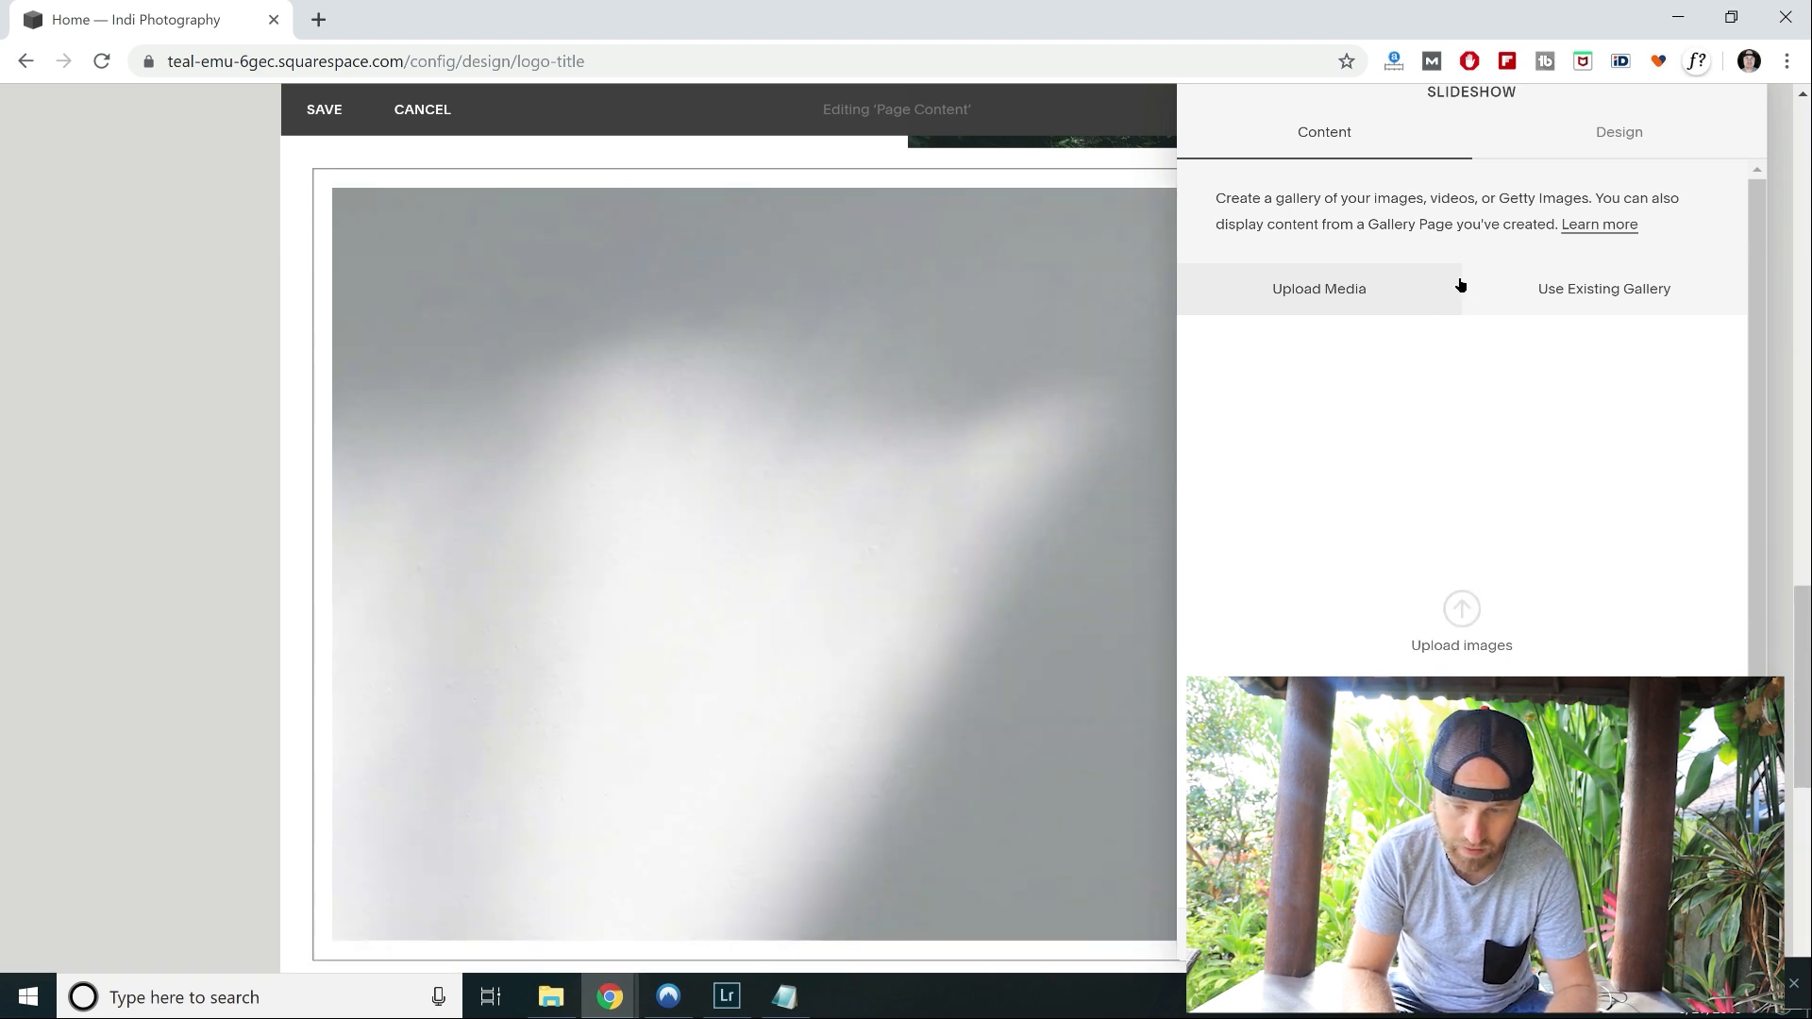
{"action": "scroll", "coordinate": [1362, 551], "scroll_direction": "down", "scroll_amount": 1}
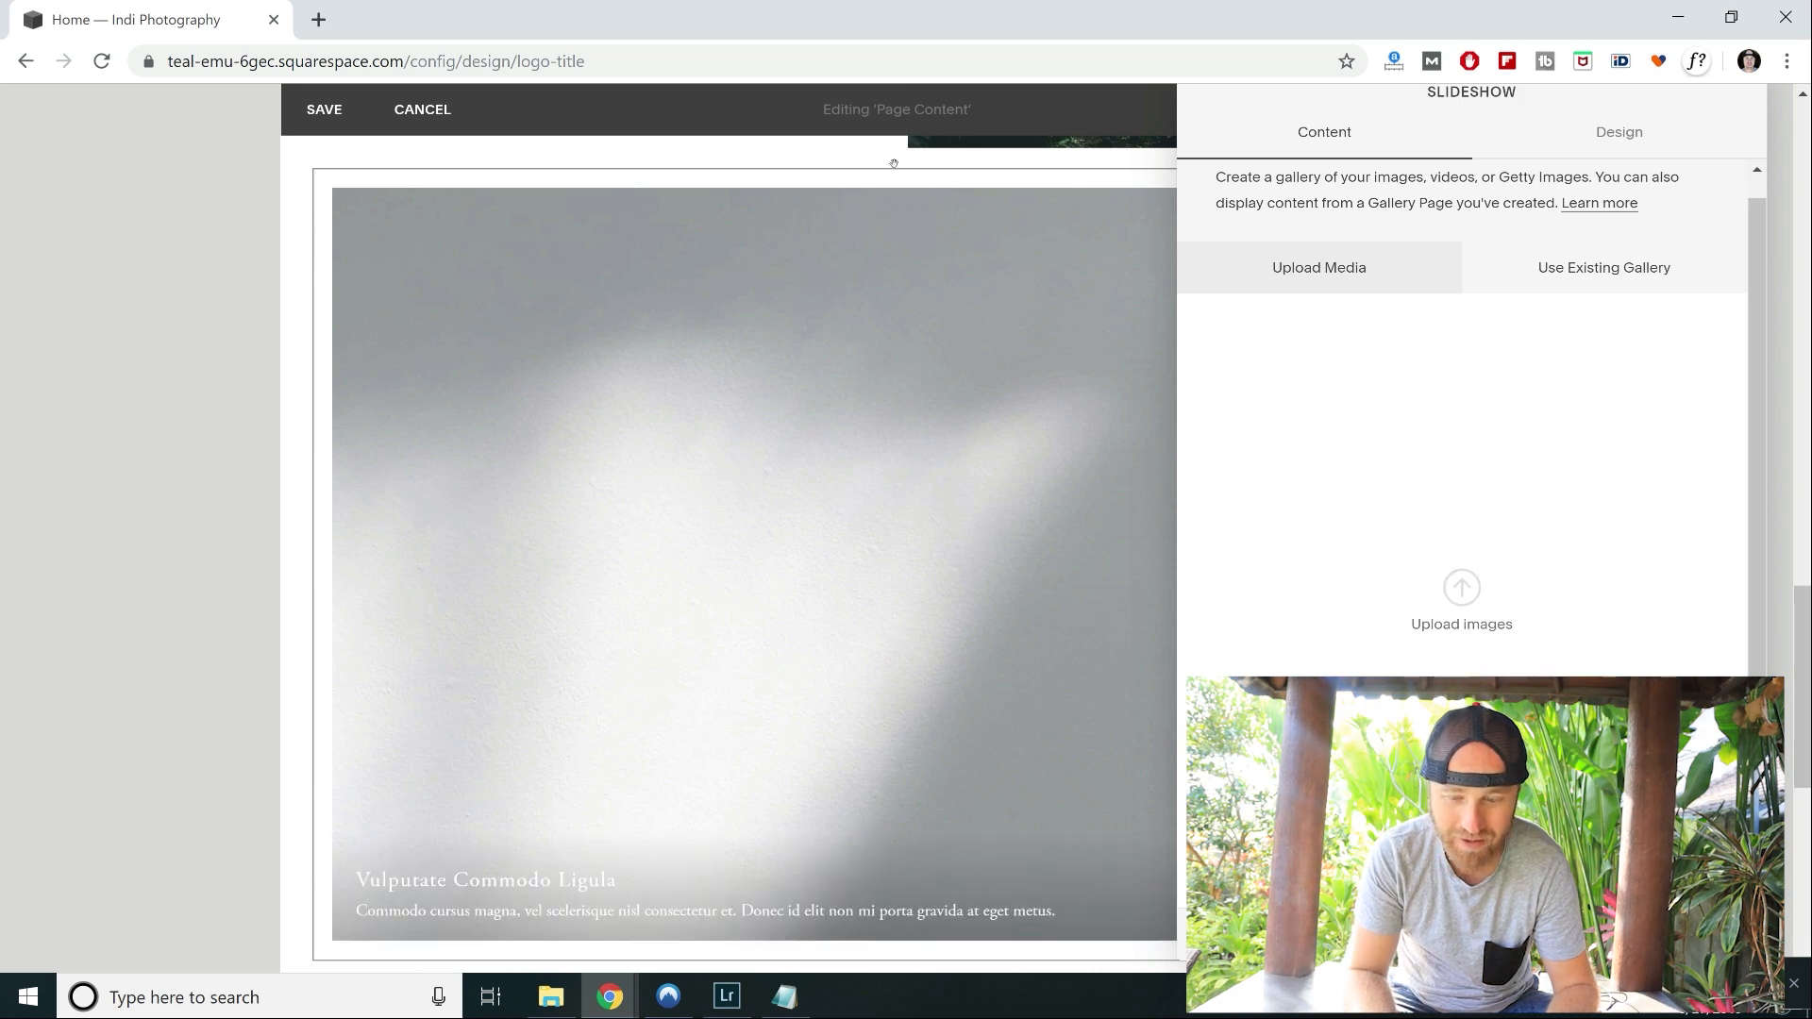
{"action": "key", "text": "Escape"}
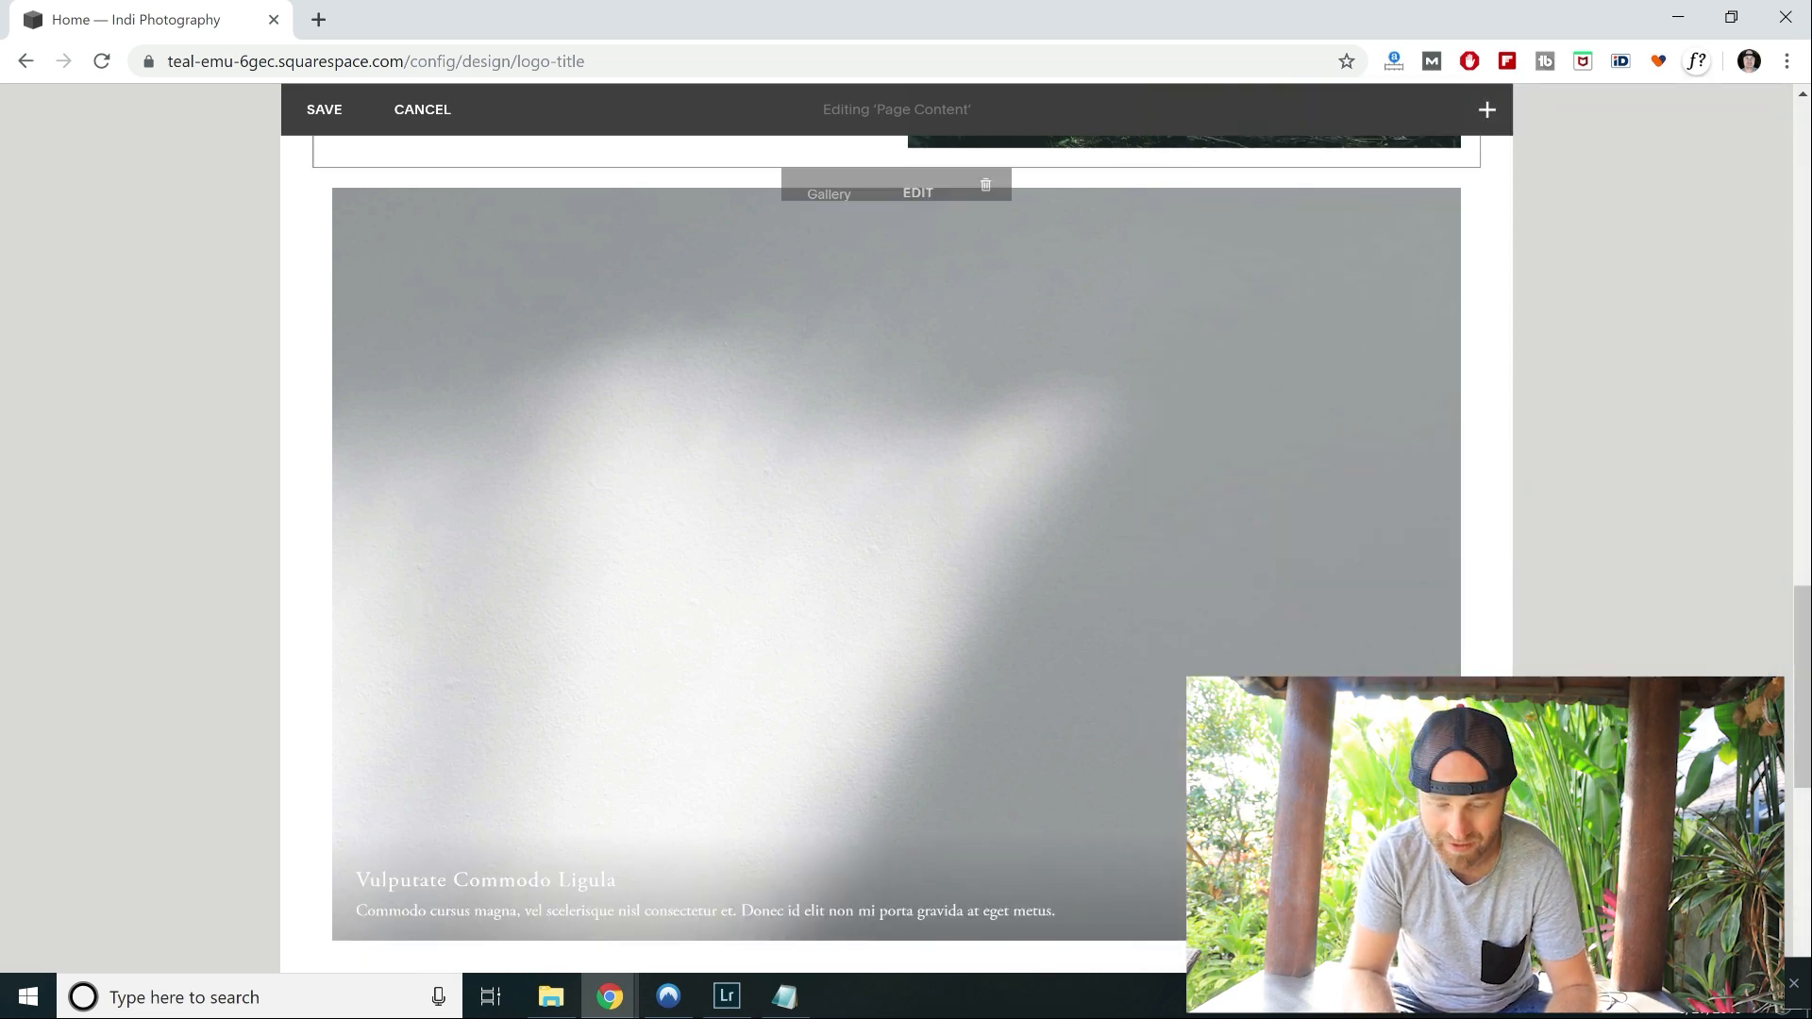
{"action": "scroll", "coordinate": [895, 554], "scroll_direction": "down", "scroll_amount": 4}
{"action": "scroll", "coordinate": [895, 554], "scroll_direction": "up", "scroll_amount": 5}
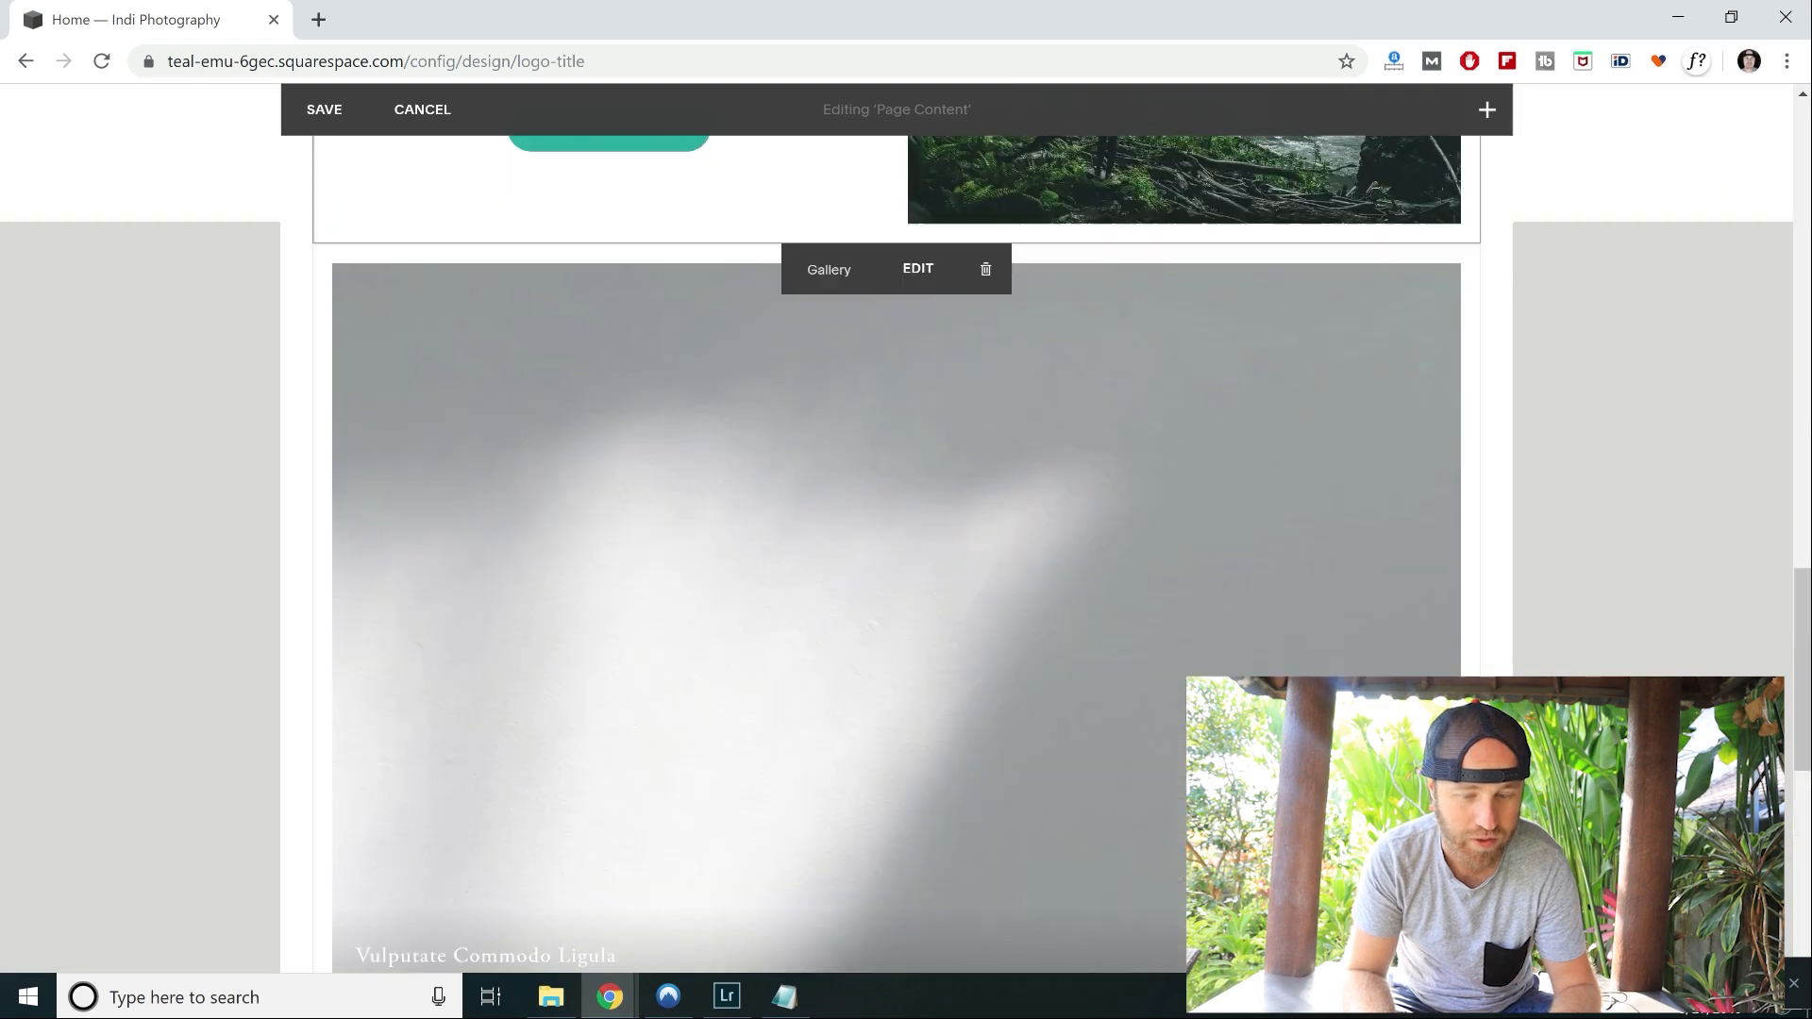
{"action": "scroll", "coordinate": [895, 554], "scroll_direction": "up", "scroll_amount": 10}
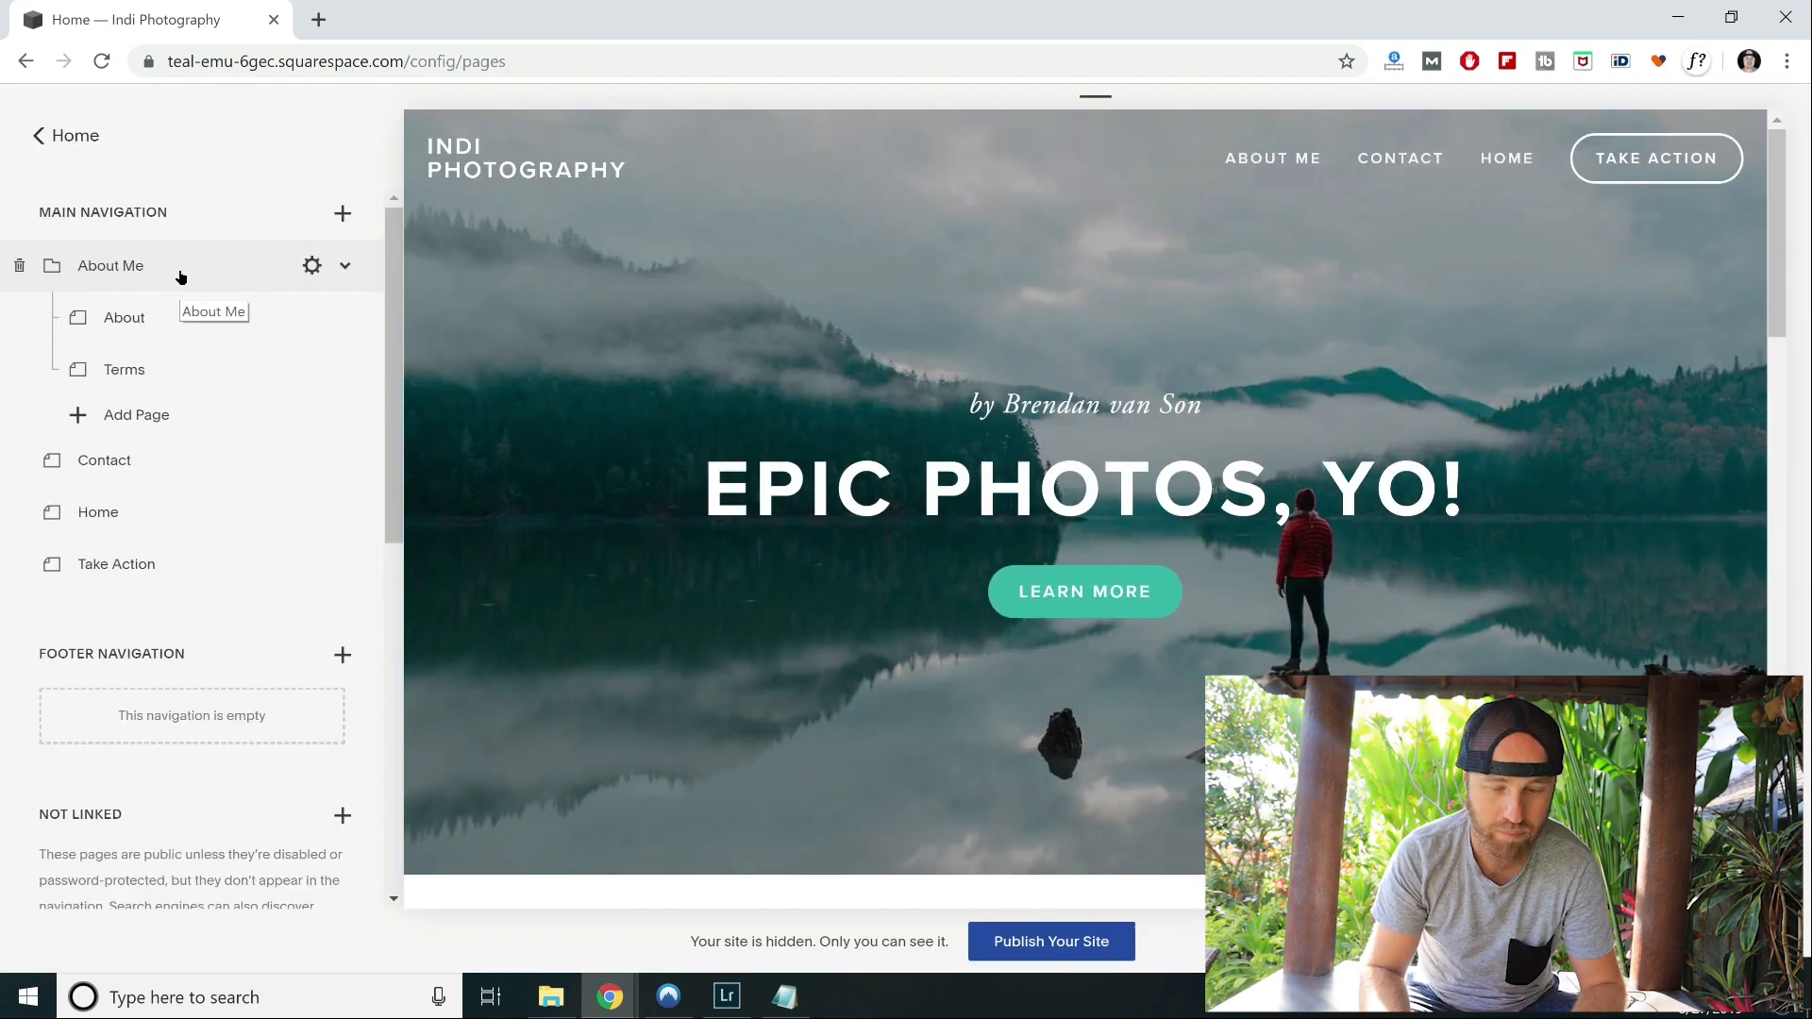
Look over the Home page from its banner down to the subscribe section and footer.
{"action": "scroll", "coordinate": [734, 326], "scroll_direction": "down", "scroll_amount": 2}
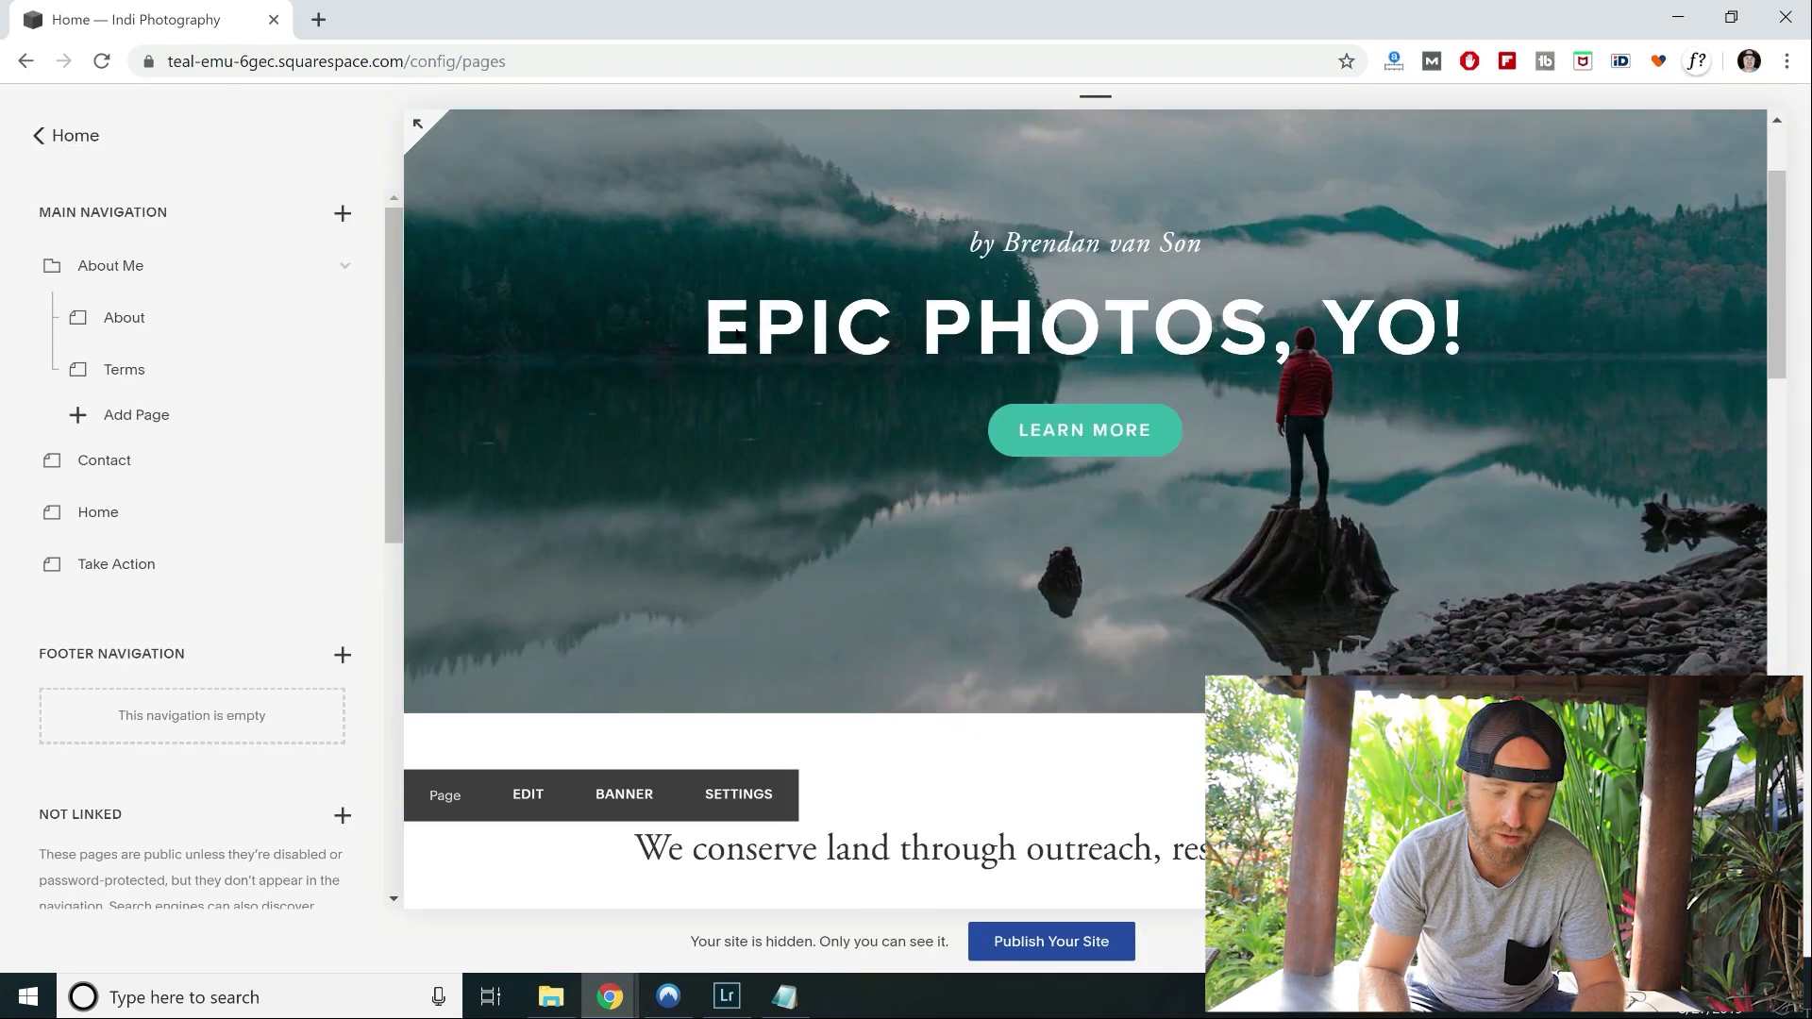
{"action": "scroll", "coordinate": [735, 327], "scroll_direction": "down", "scroll_amount": 4}
{"action": "scroll", "coordinate": [891, 581], "scroll_direction": "down", "scroll_amount": 4}
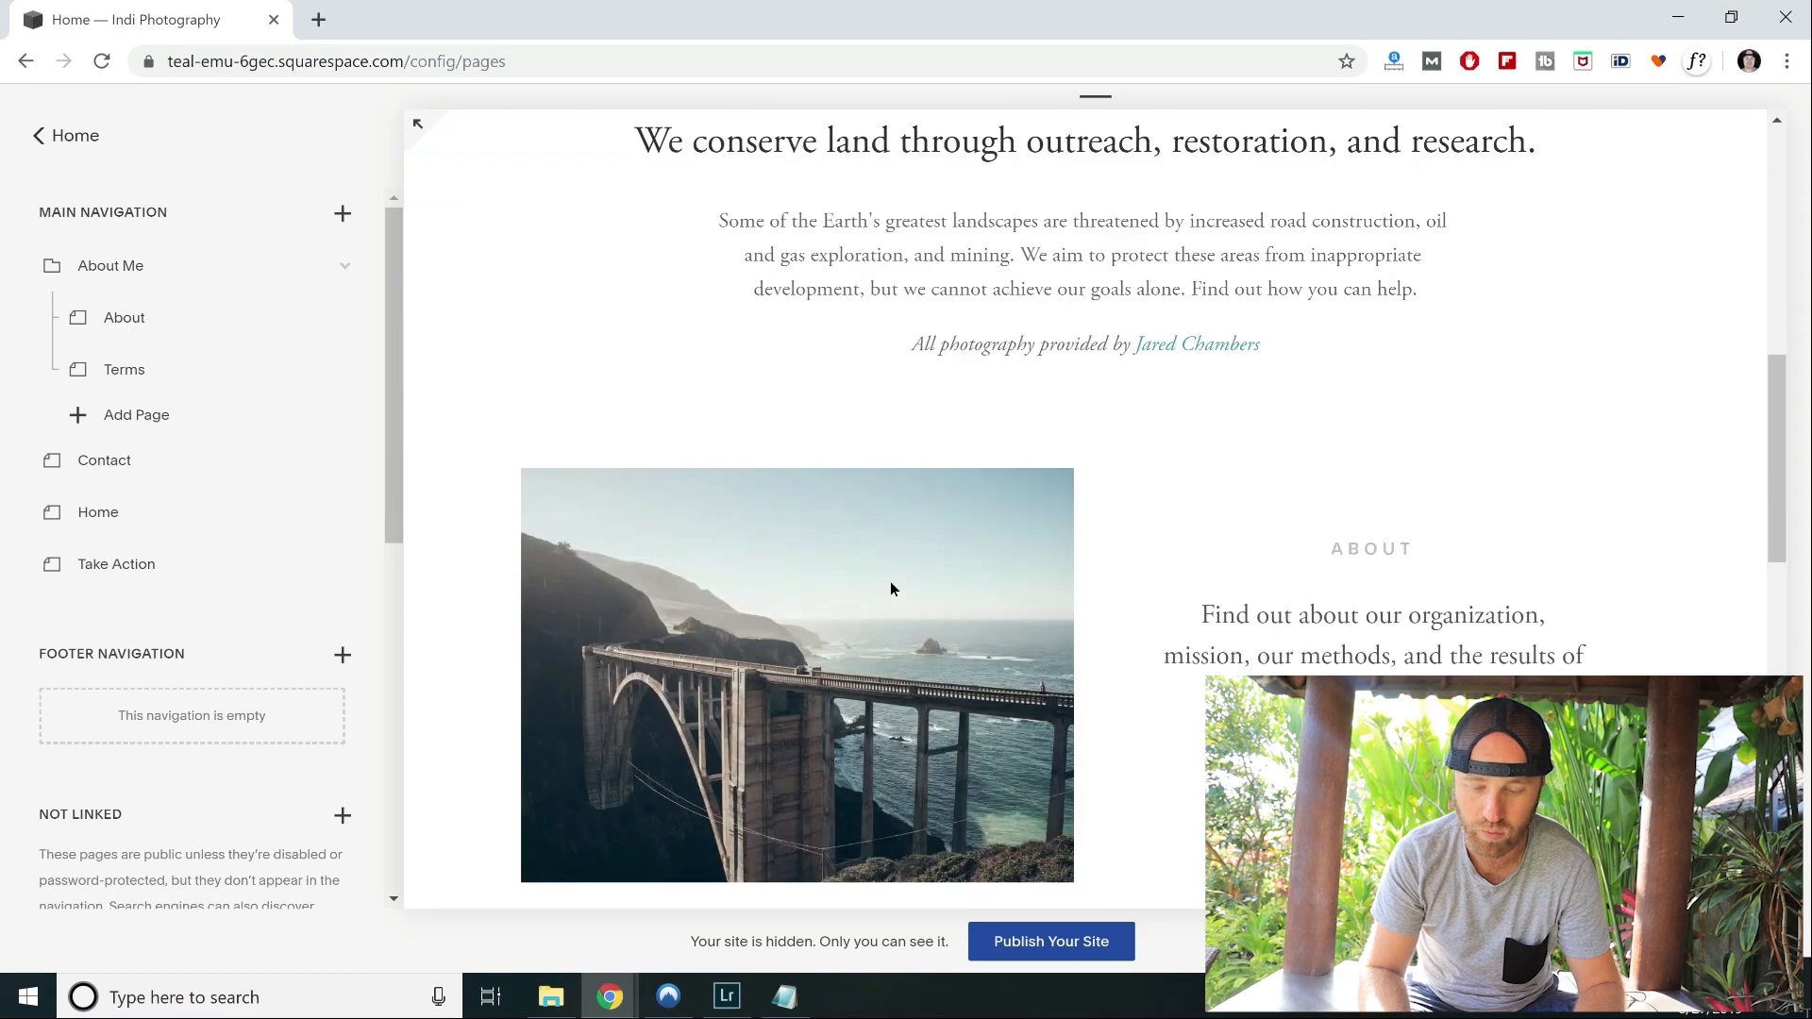
{"action": "scroll", "coordinate": [891, 589], "scroll_direction": "down", "scroll_amount": 7}
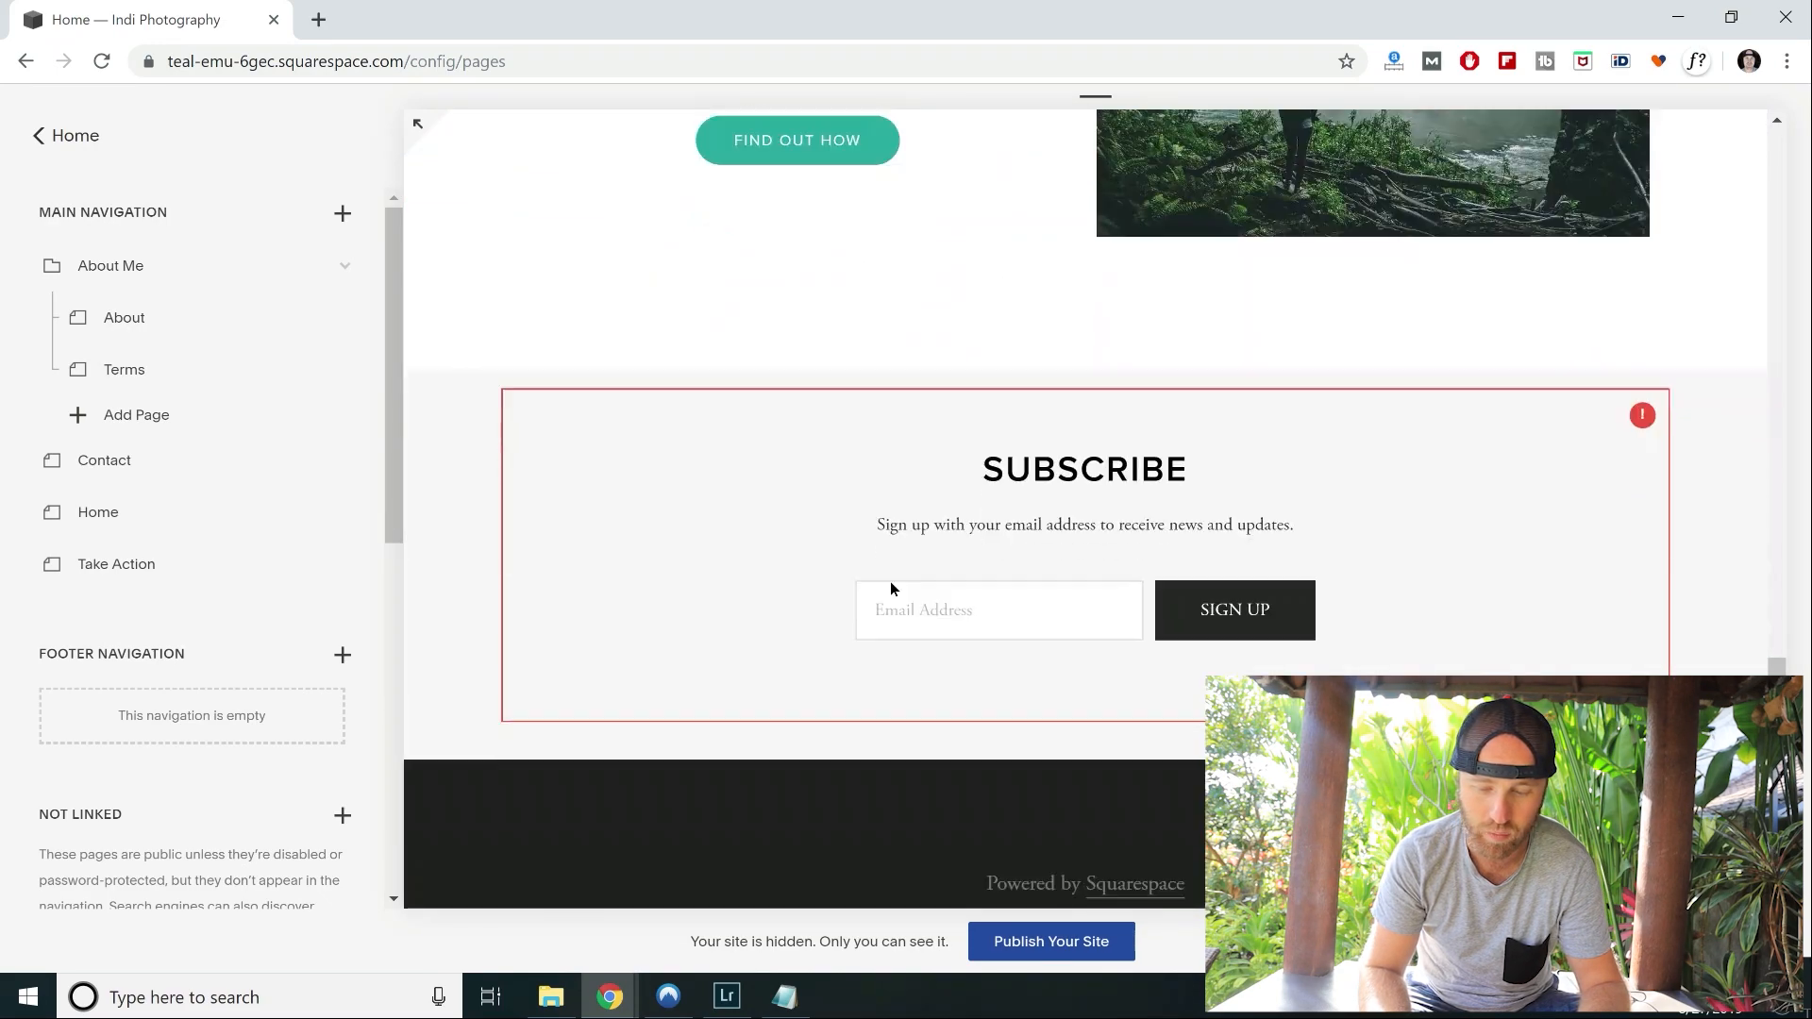
{"action": "scroll", "coordinate": [890, 585], "scroll_direction": "up", "scroll_amount": 15}
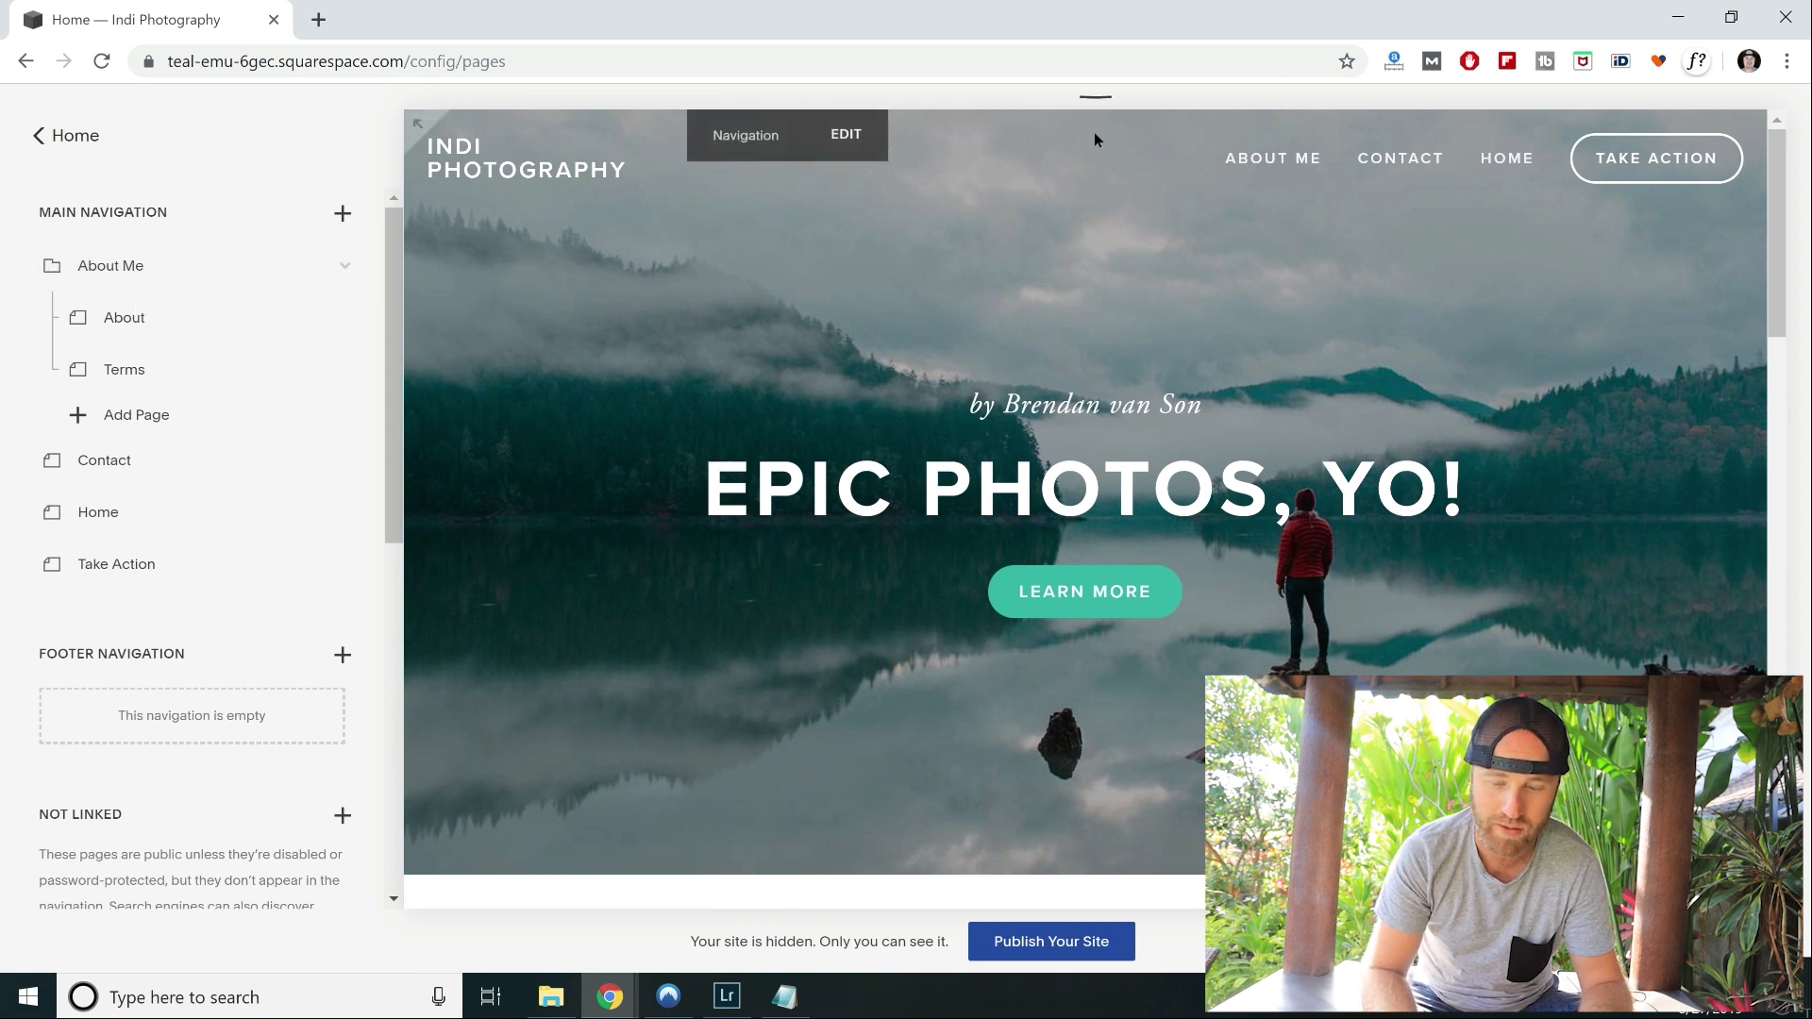
Delete the About Me folder from the main navigation through its folder settings and confirm the deletion.
{"action": "mouse_move", "coordinate": [1303, 161]}
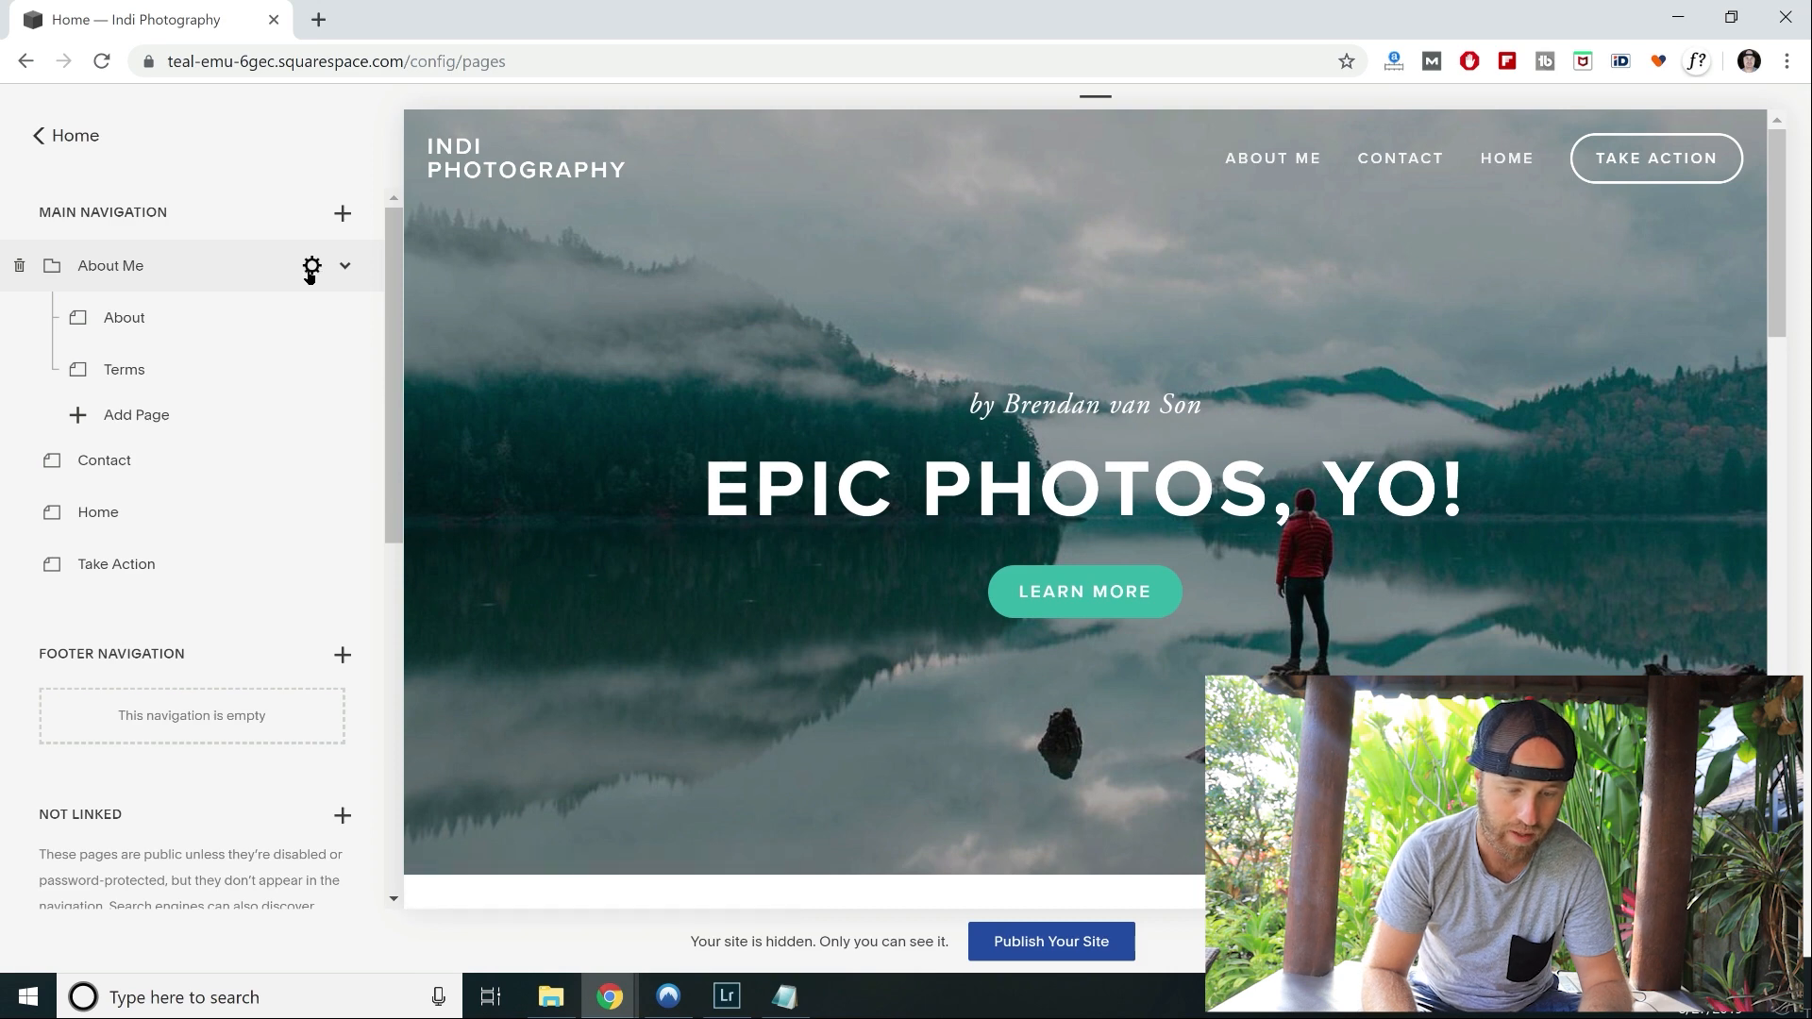
{"action": "left_click", "coordinate": [313, 267]}
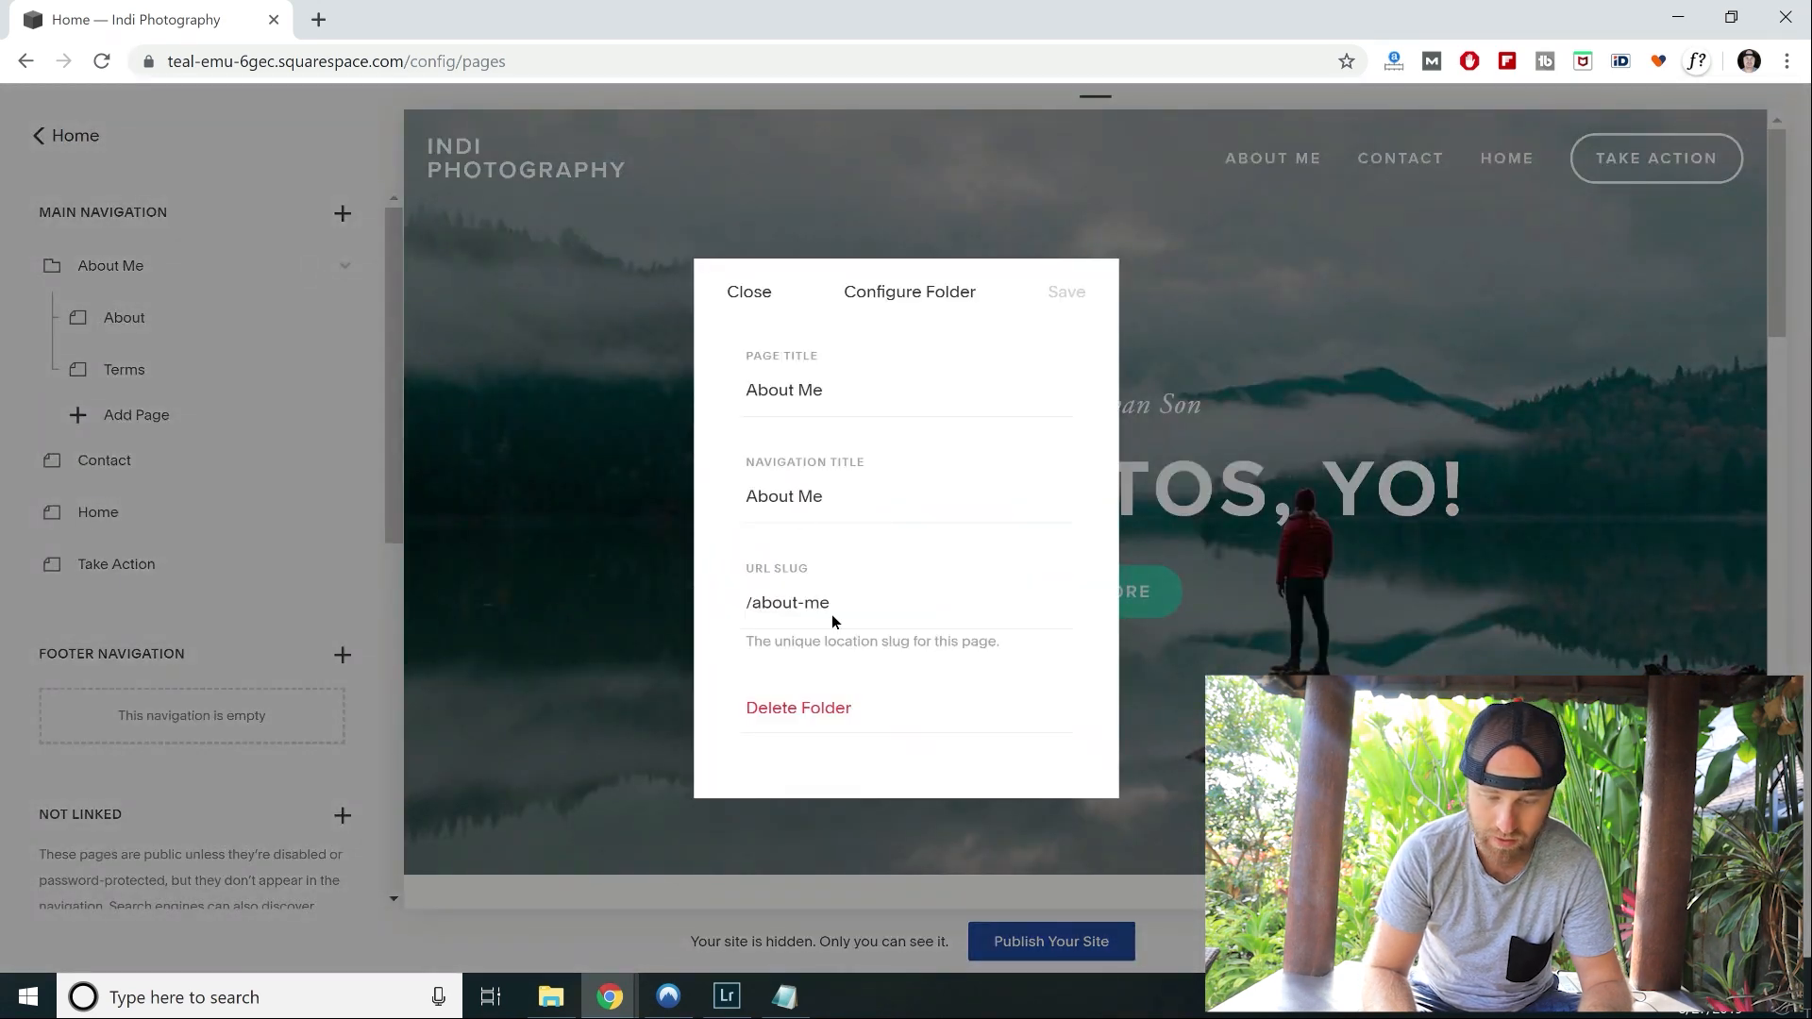
{"action": "left_click", "coordinate": [829, 710]}
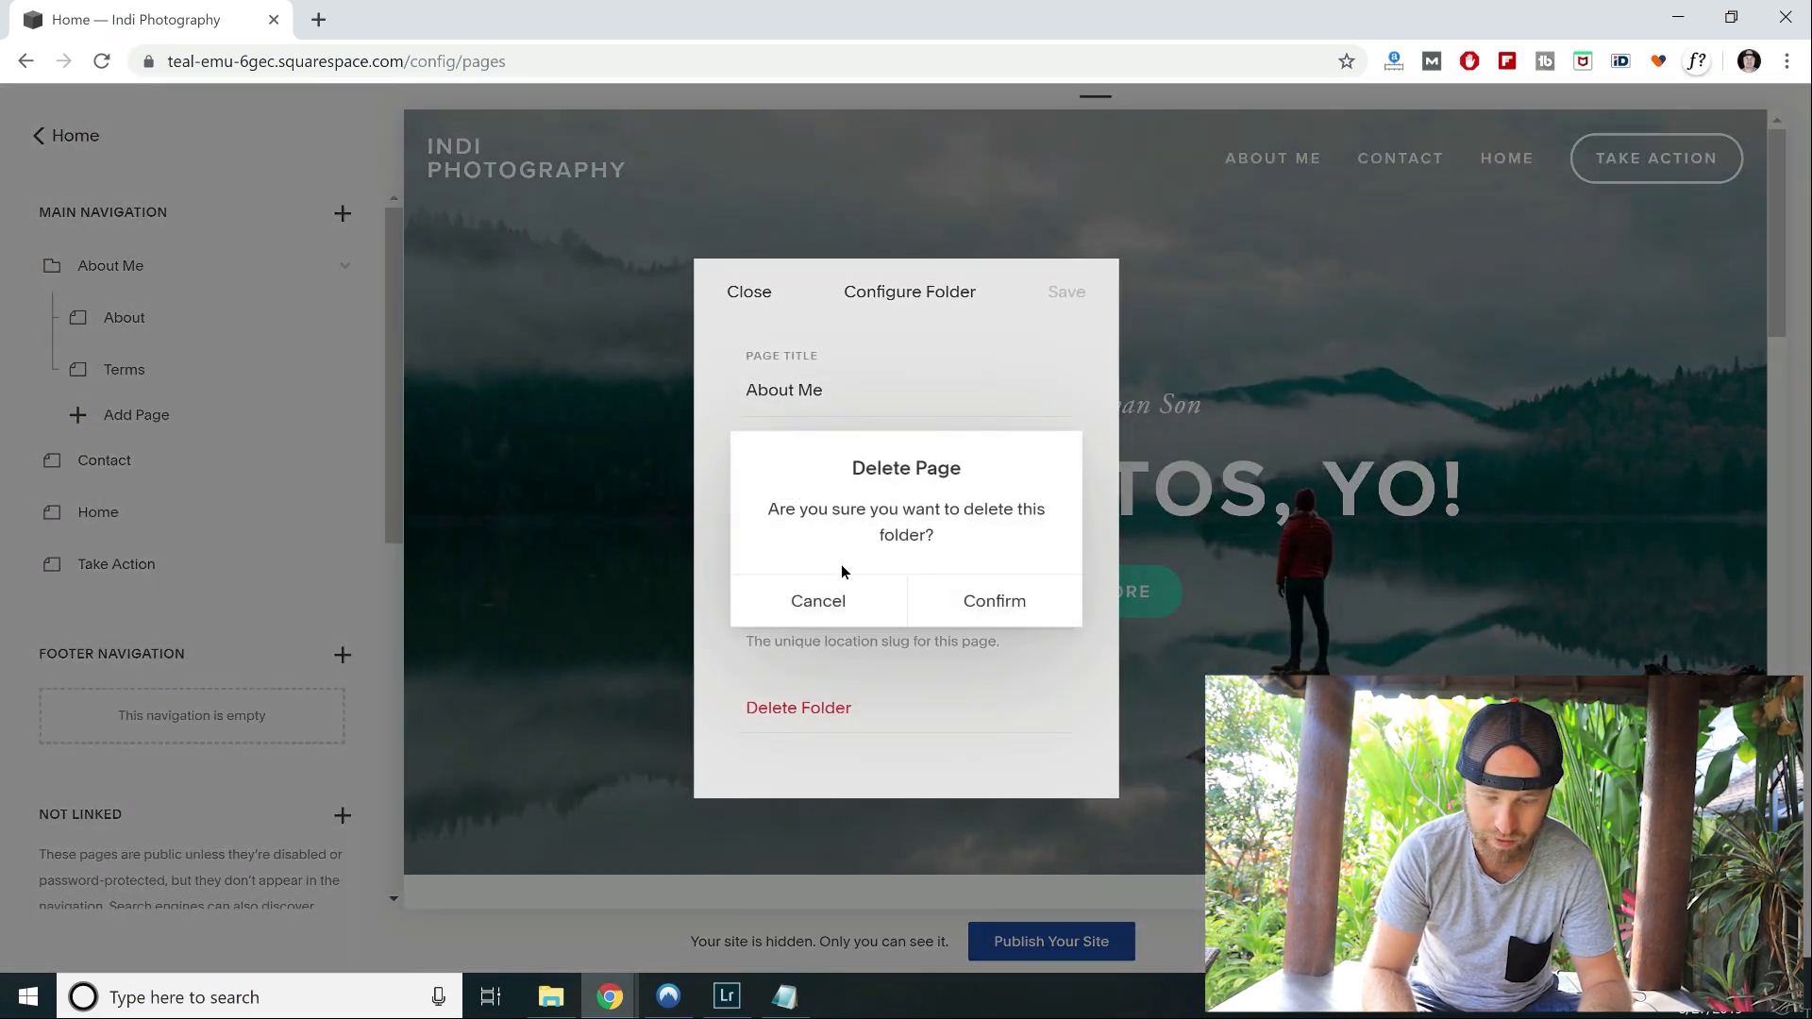
{"action": "left_click", "coordinate": [923, 604]}
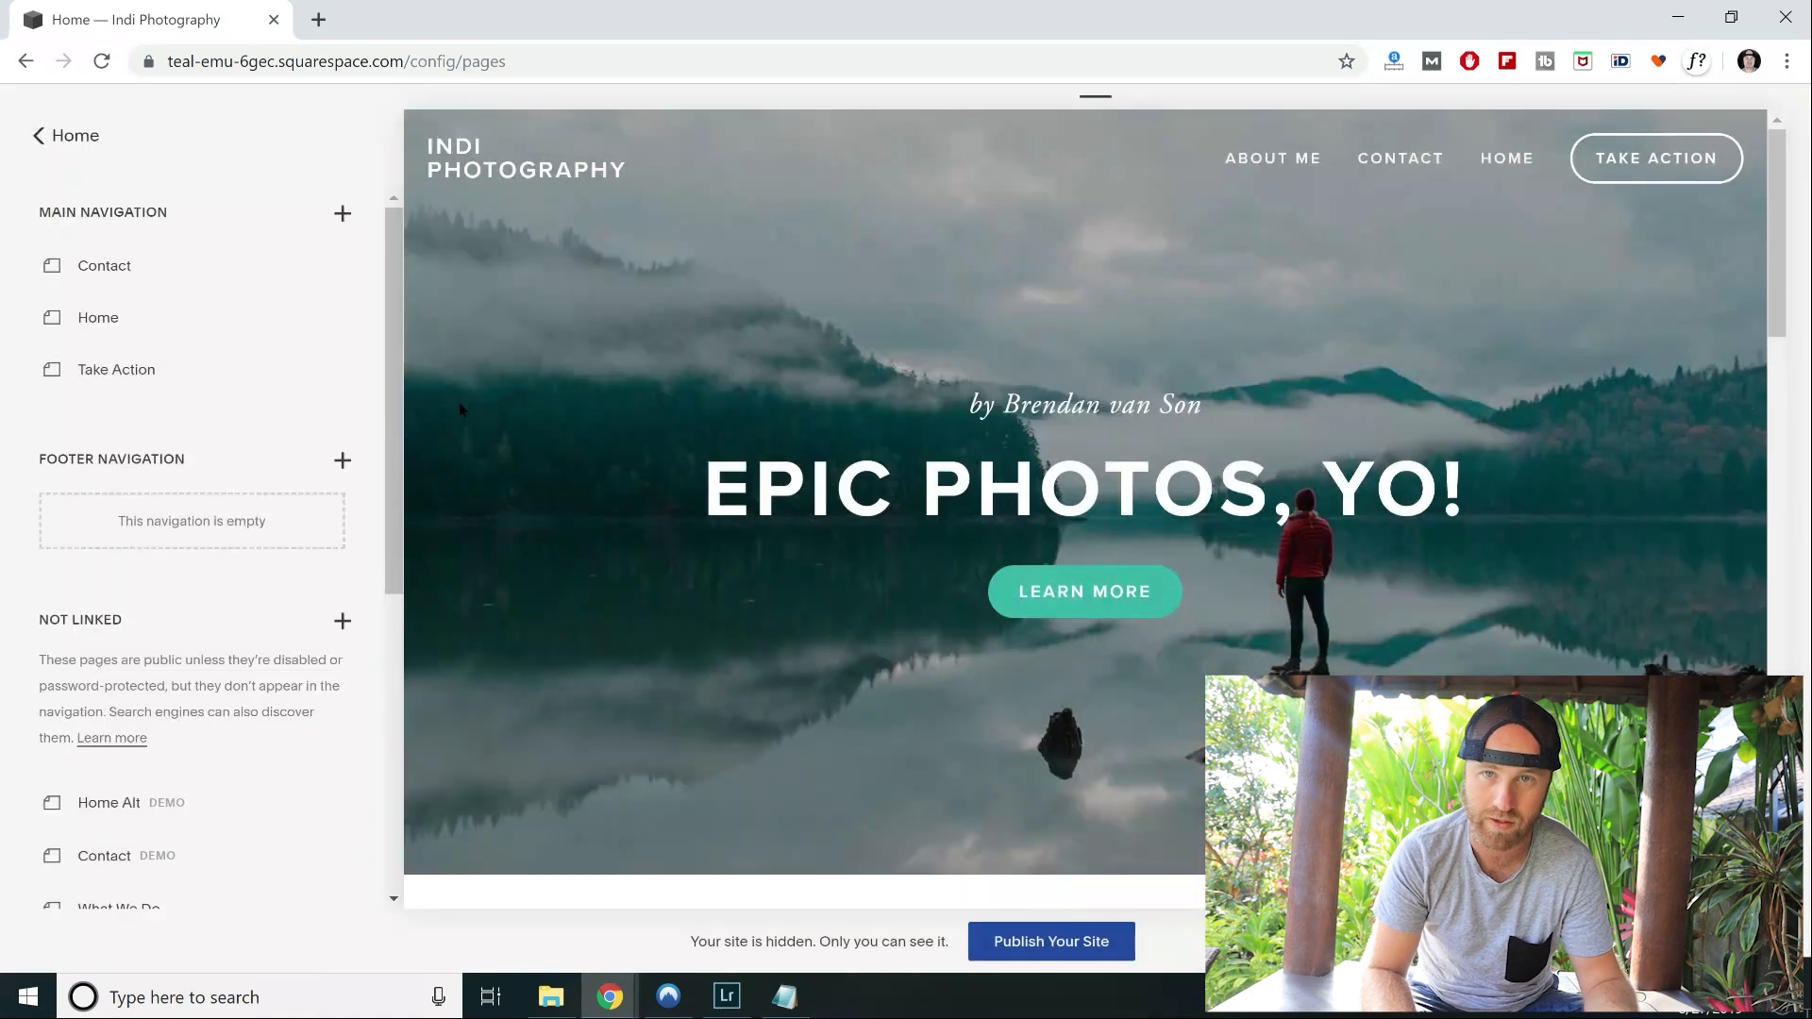
Add a new page to the main navigation using the About layout in its Banner version.
{"action": "left_click", "coordinate": [343, 214]}
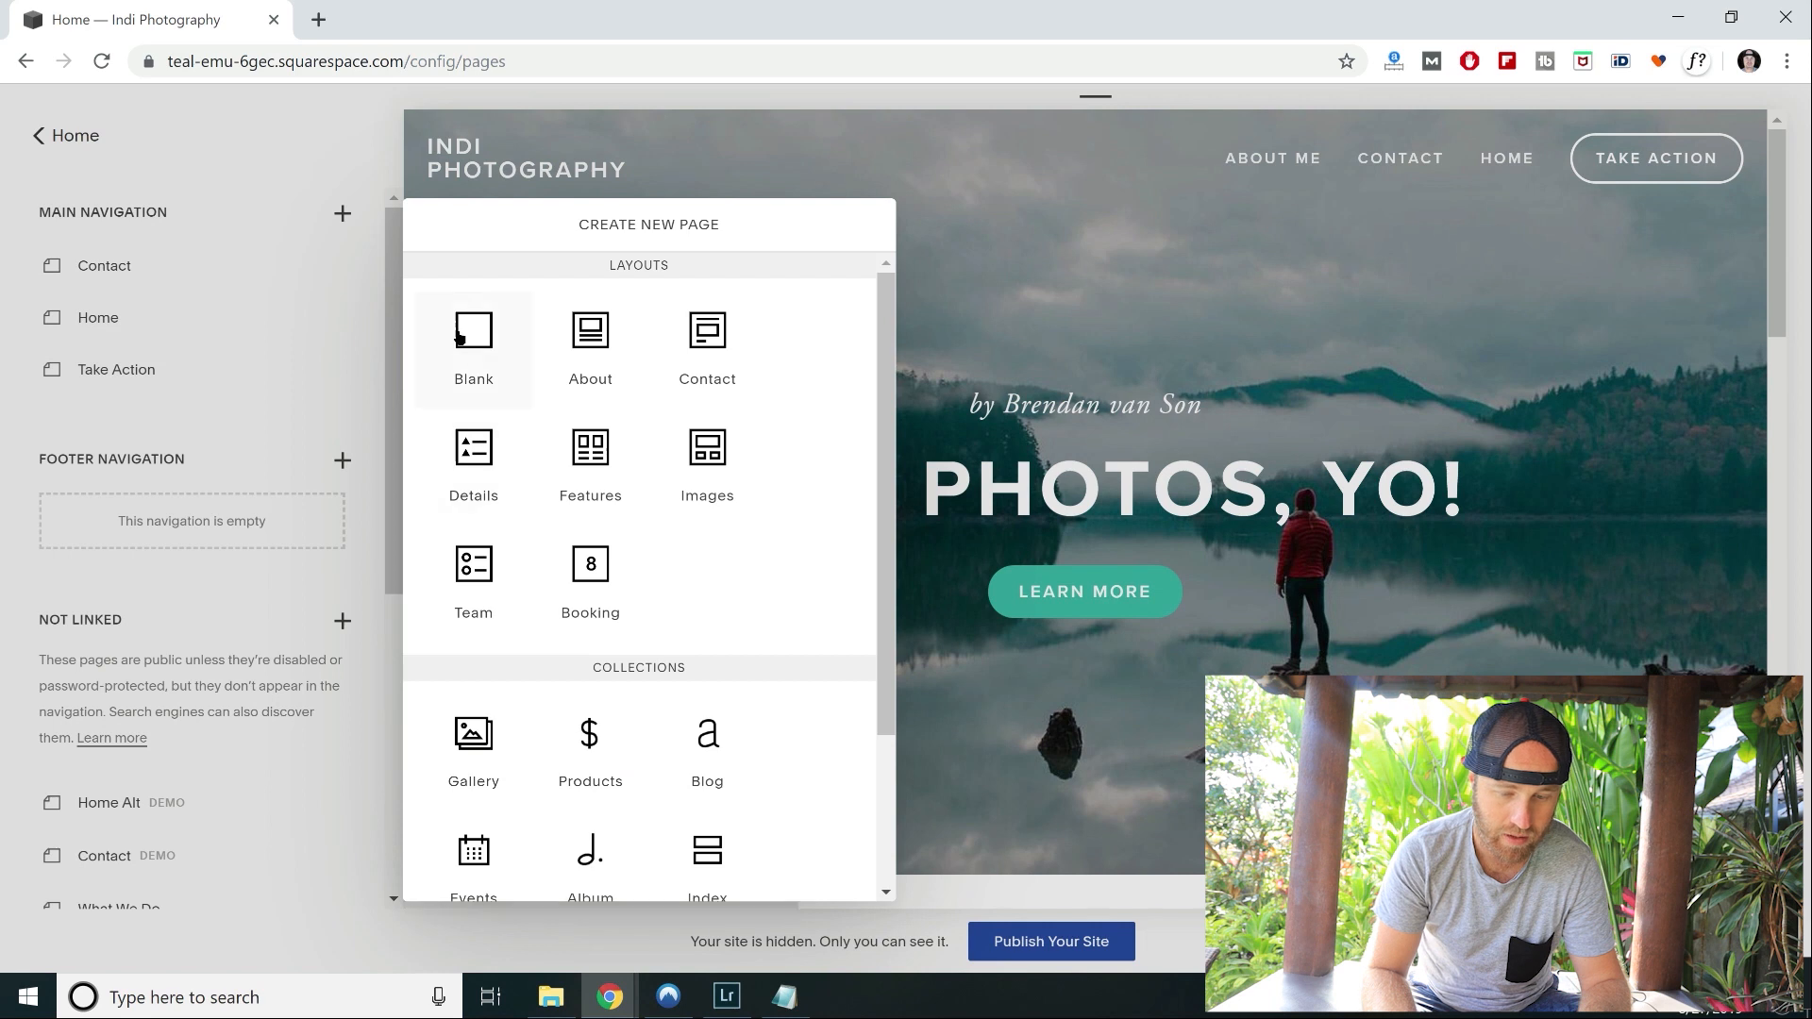
{"action": "scroll", "coordinate": [585, 528], "scroll_direction": "down", "scroll_amount": 3}
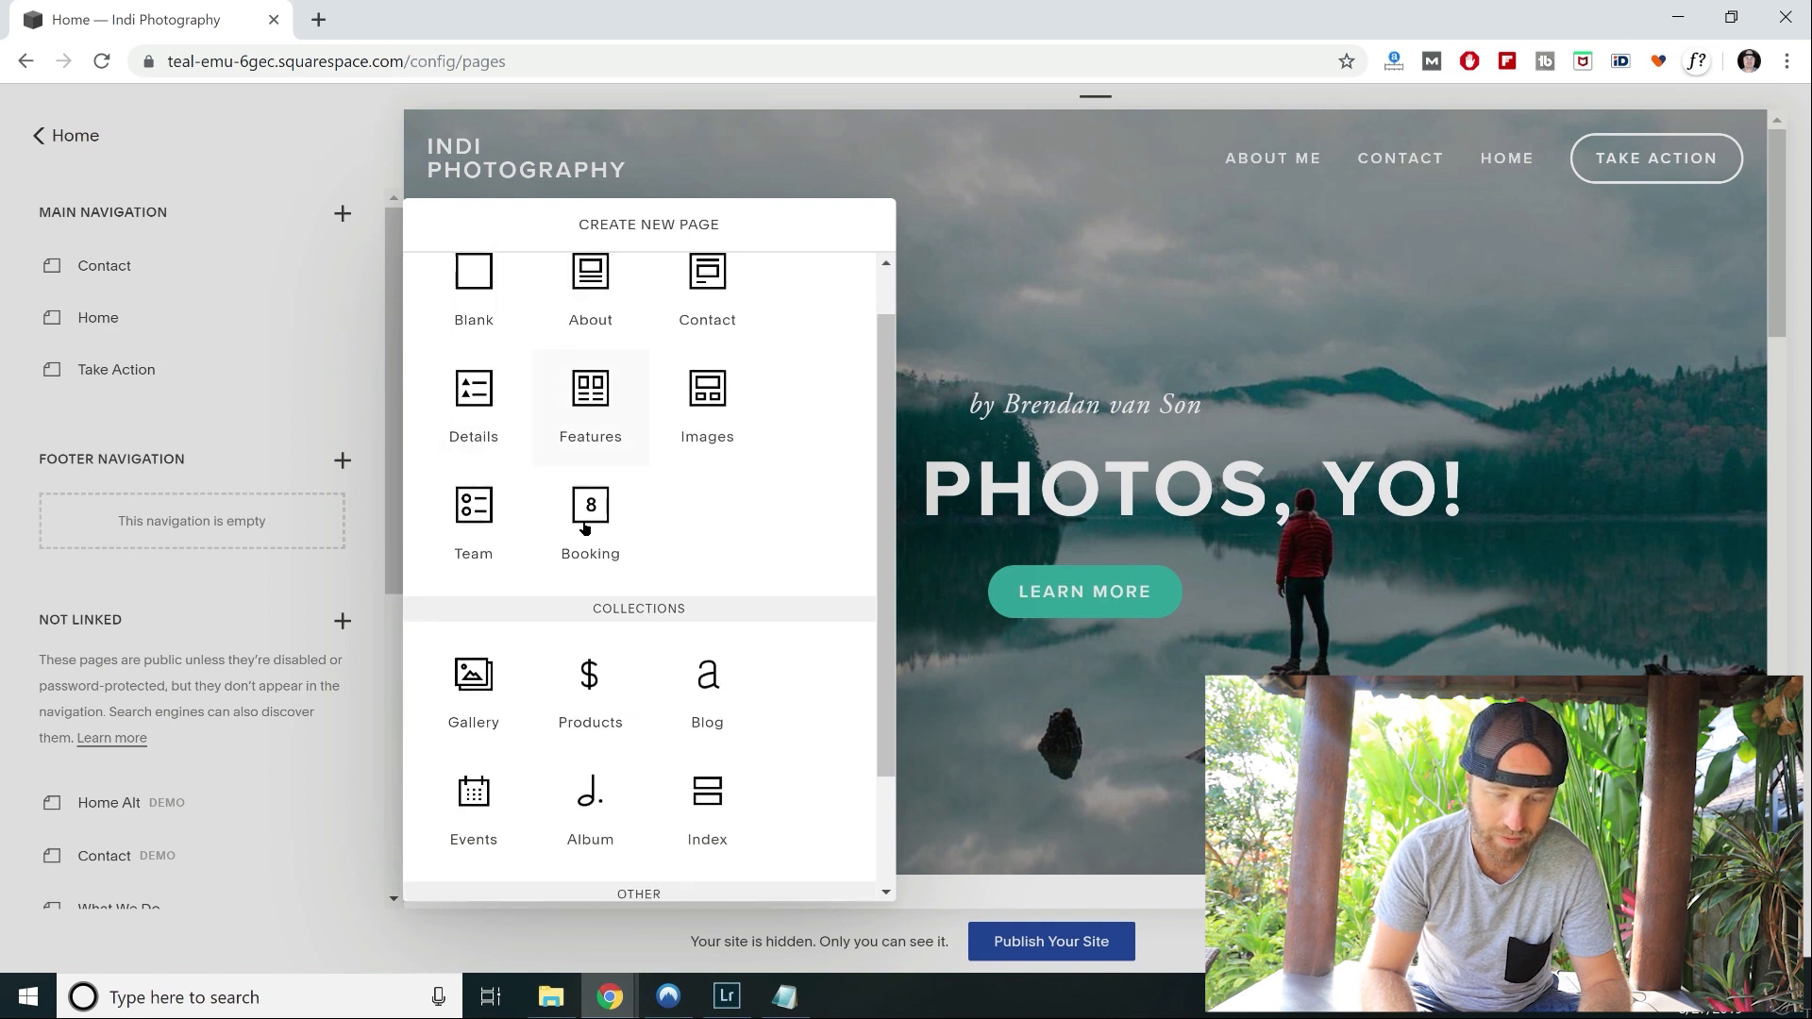
{"action": "scroll", "coordinate": [538, 575], "scroll_direction": "up", "scroll_amount": 3}
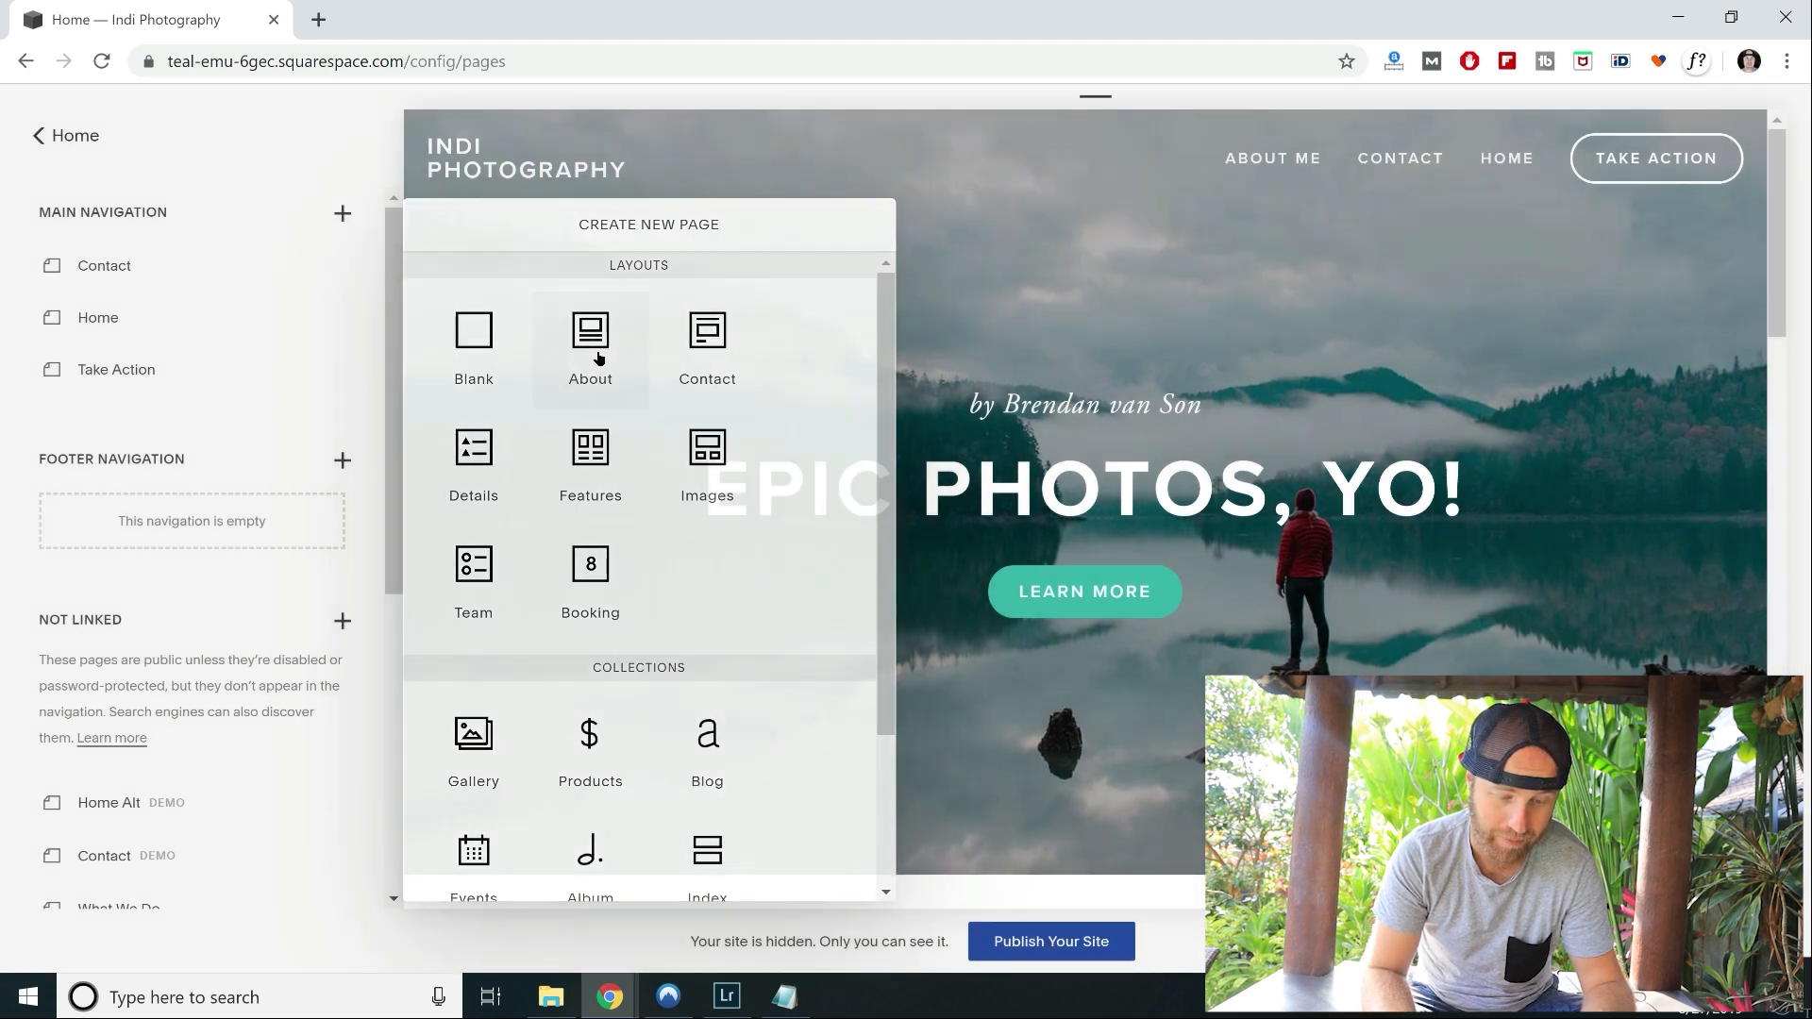
{"action": "left_click", "coordinate": [598, 357]}
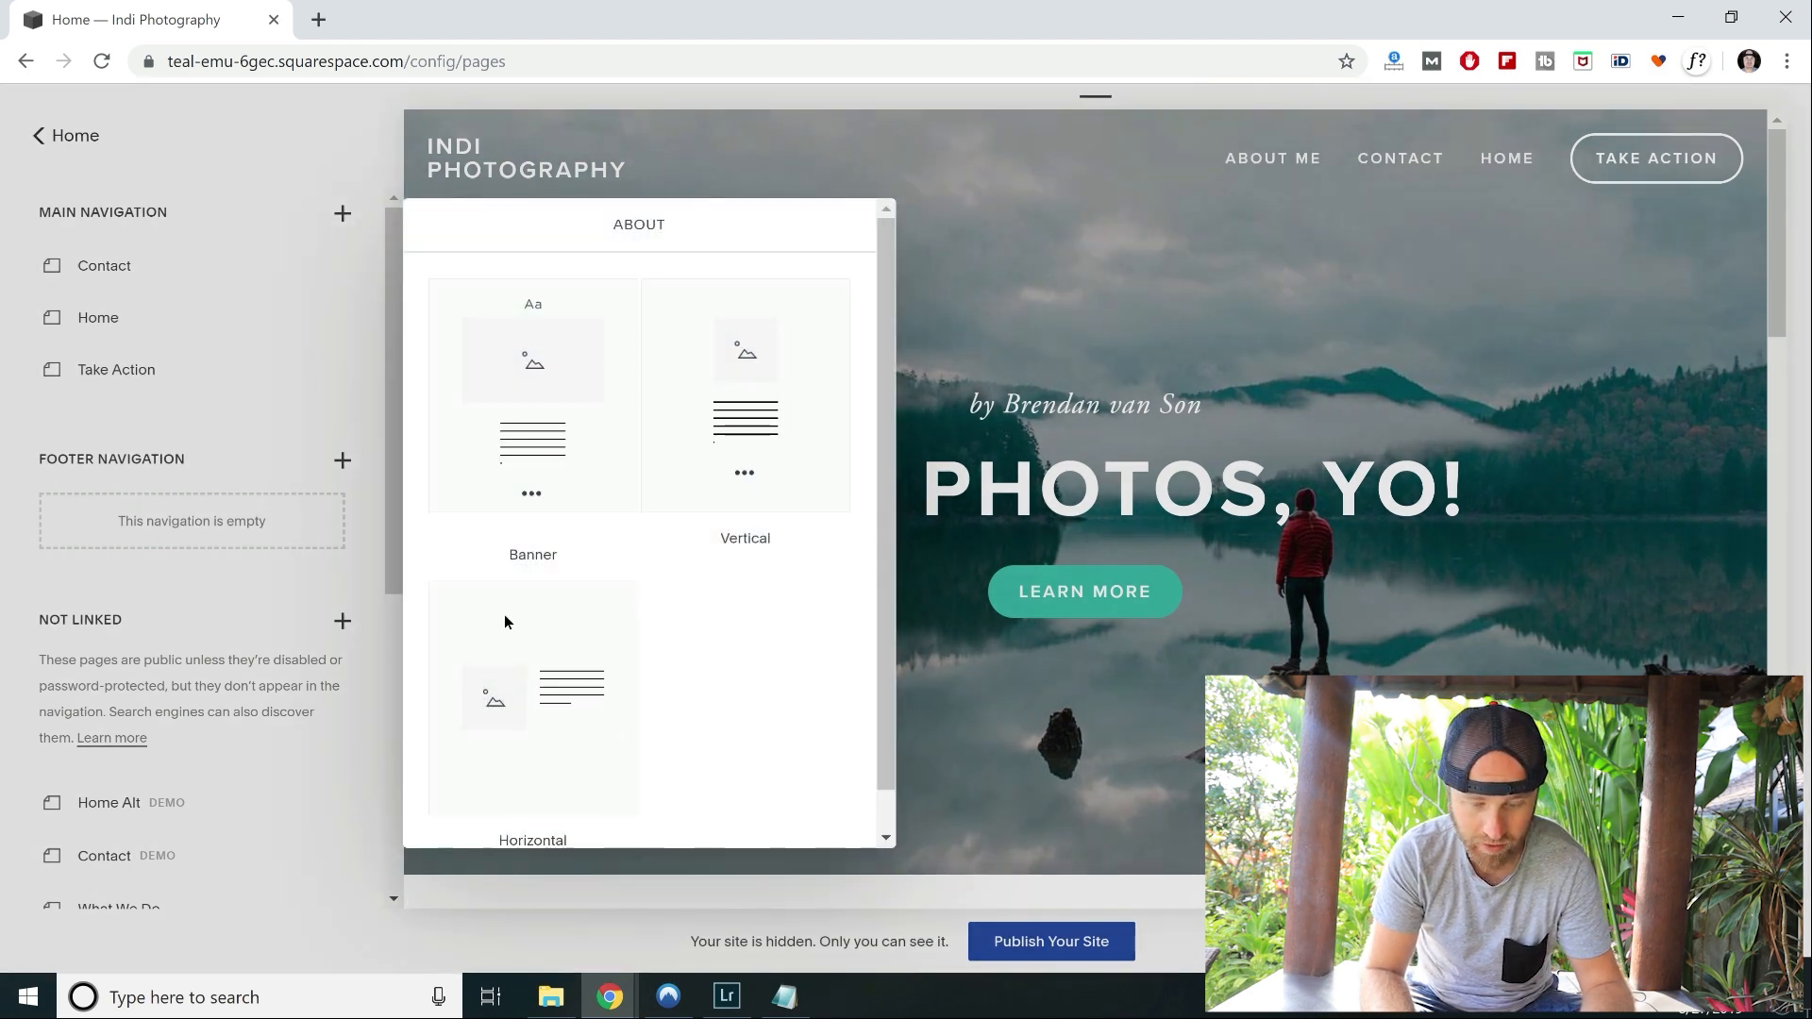
{"action": "scroll", "coordinate": [504, 614], "scroll_direction": "down", "scroll_amount": 1}
{"action": "scroll", "coordinate": [554, 403], "scroll_direction": "up", "scroll_amount": 1}
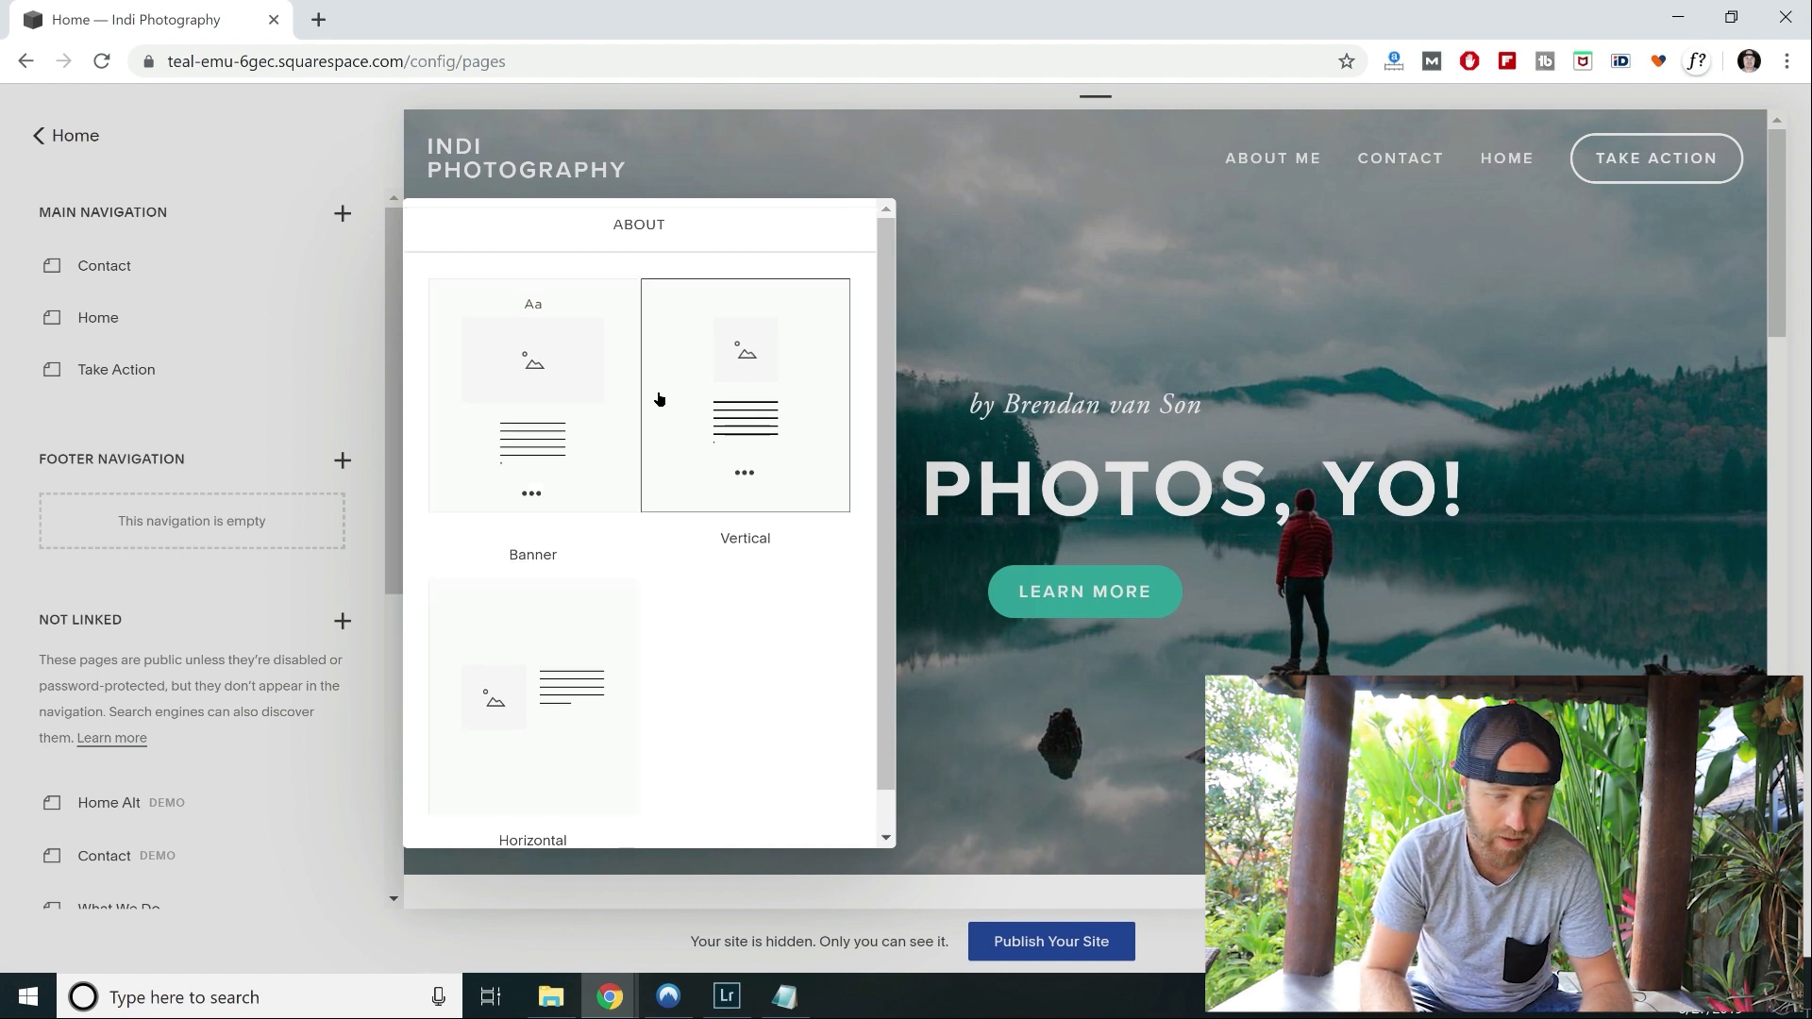
{"action": "left_click", "coordinate": [547, 387]}
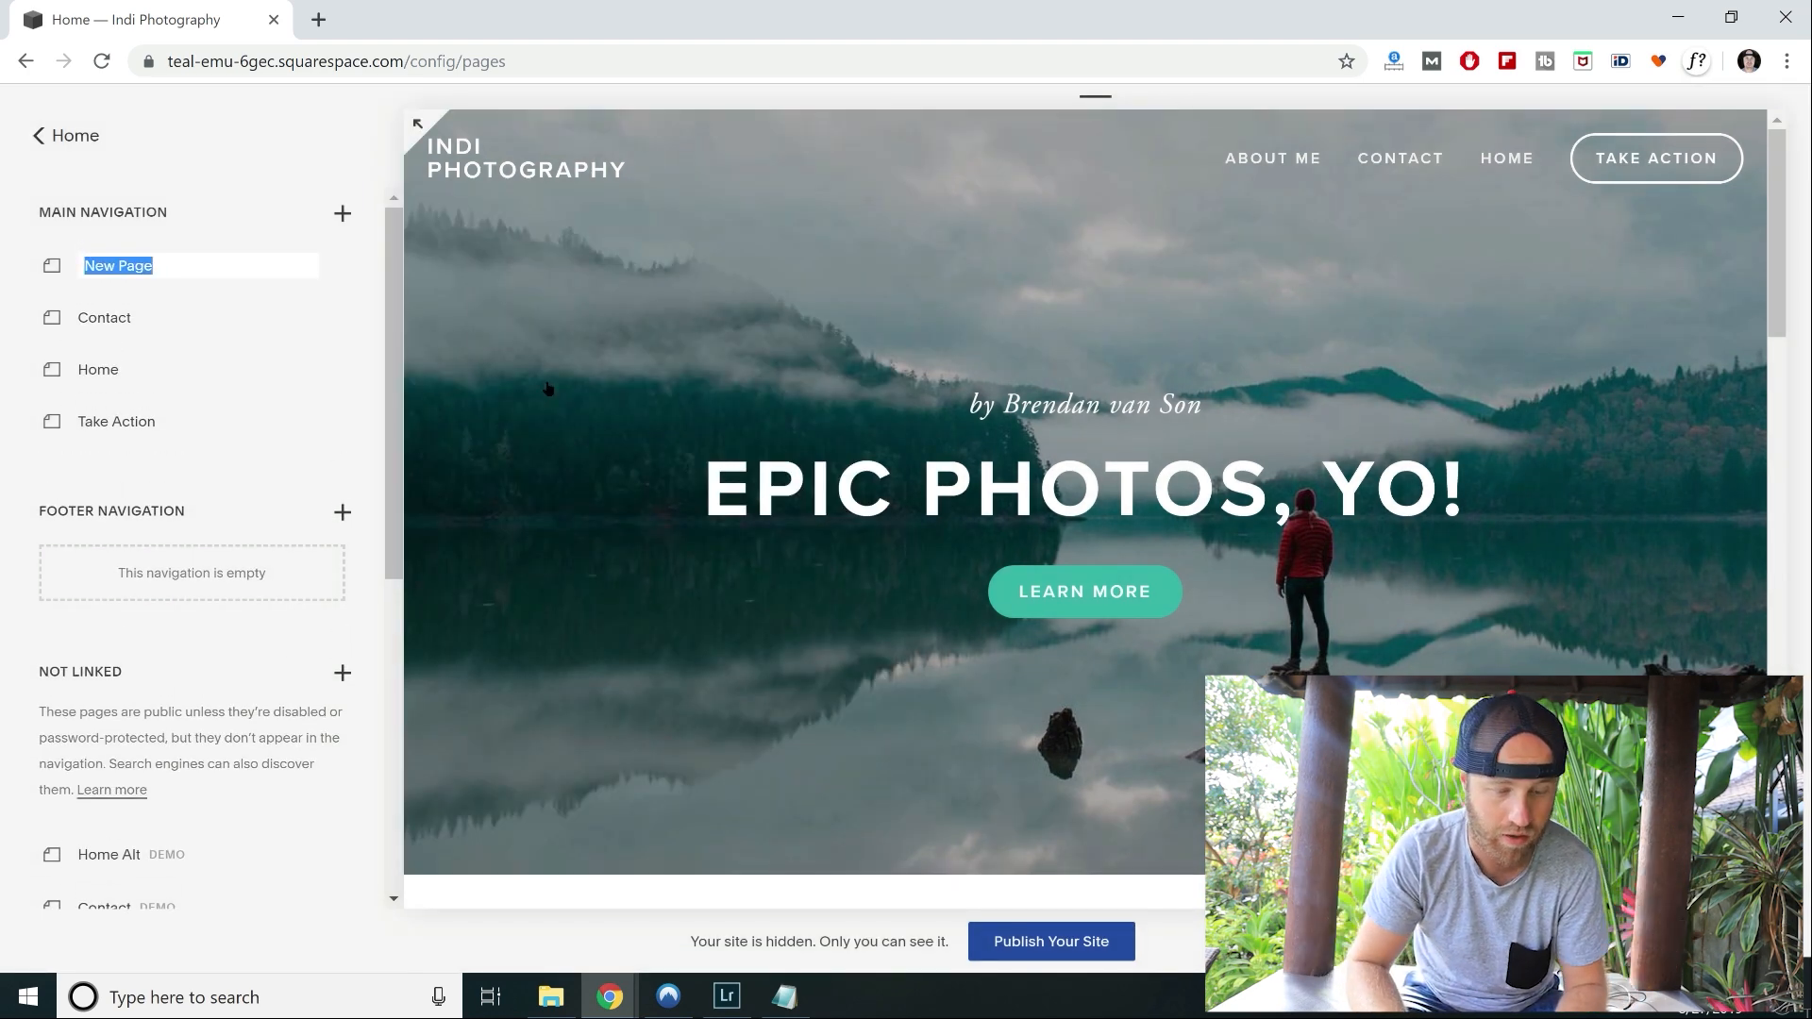
Name the new main navigation page "About BvS".
{"action": "type", "text": "A"}
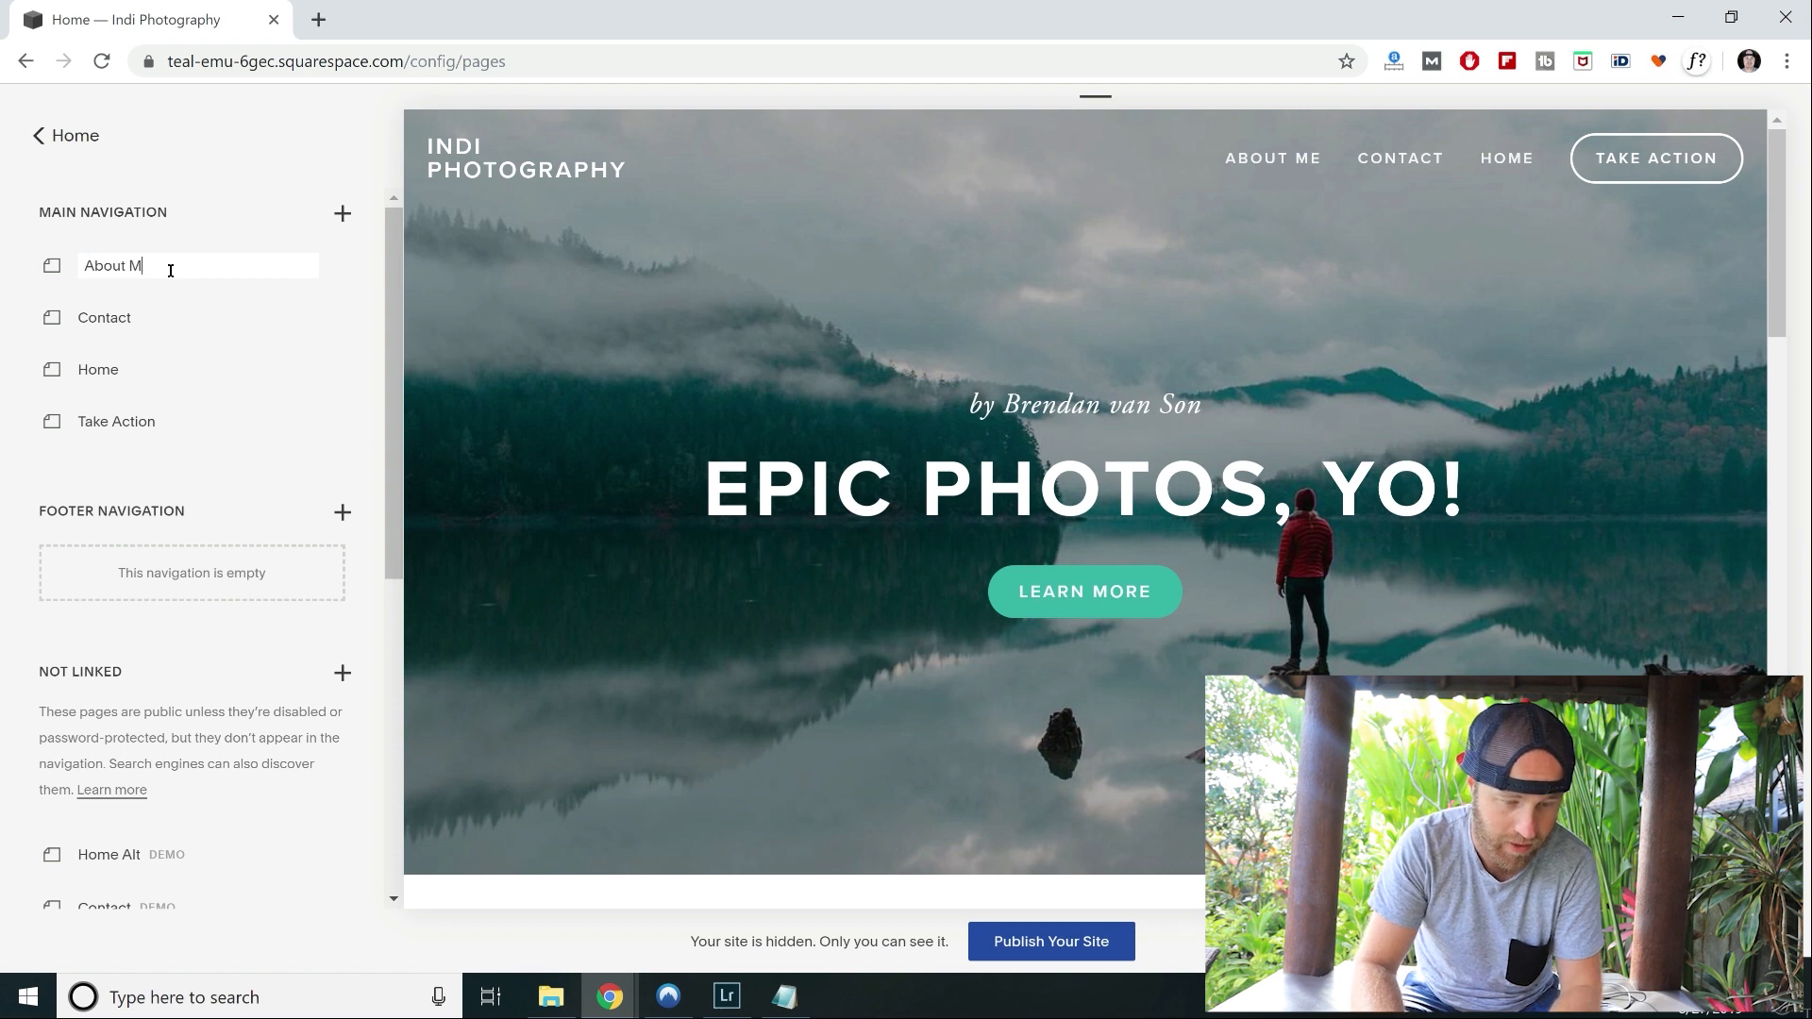
{"action": "type", "text": "bout Bv"}
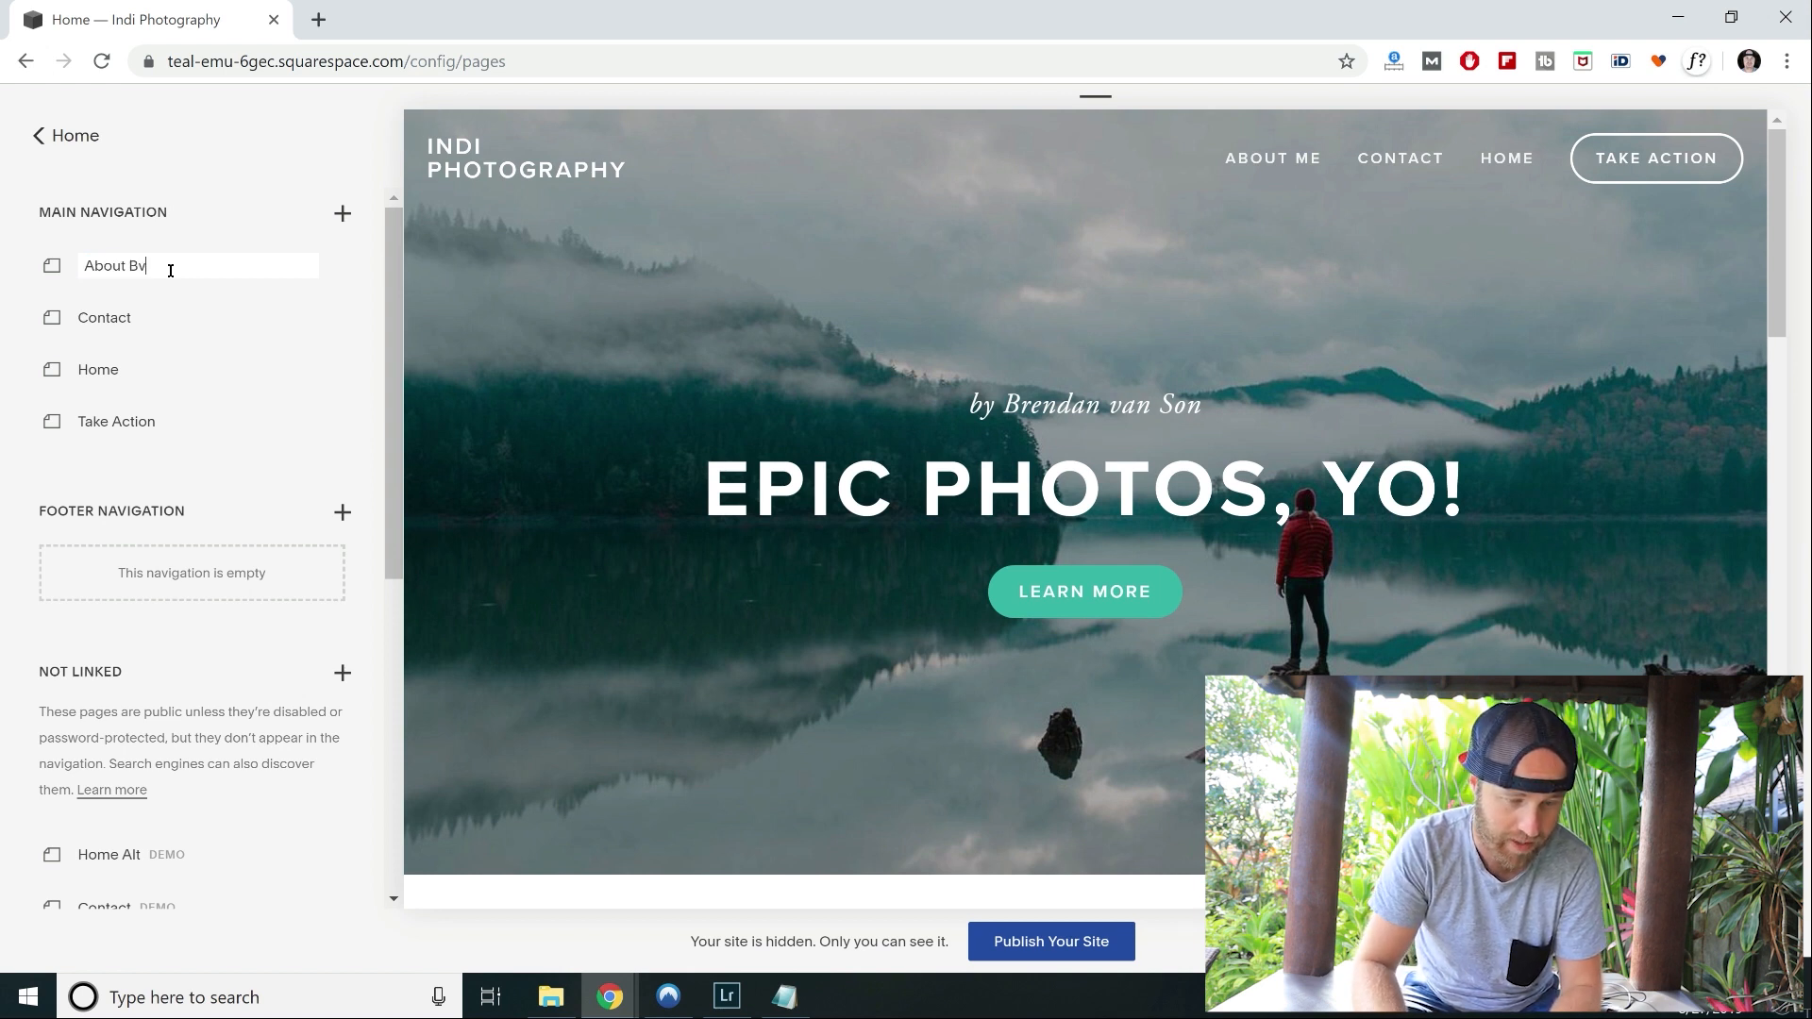
{"action": "type", "text": "S"}
{"action": "key", "text": "Return"}
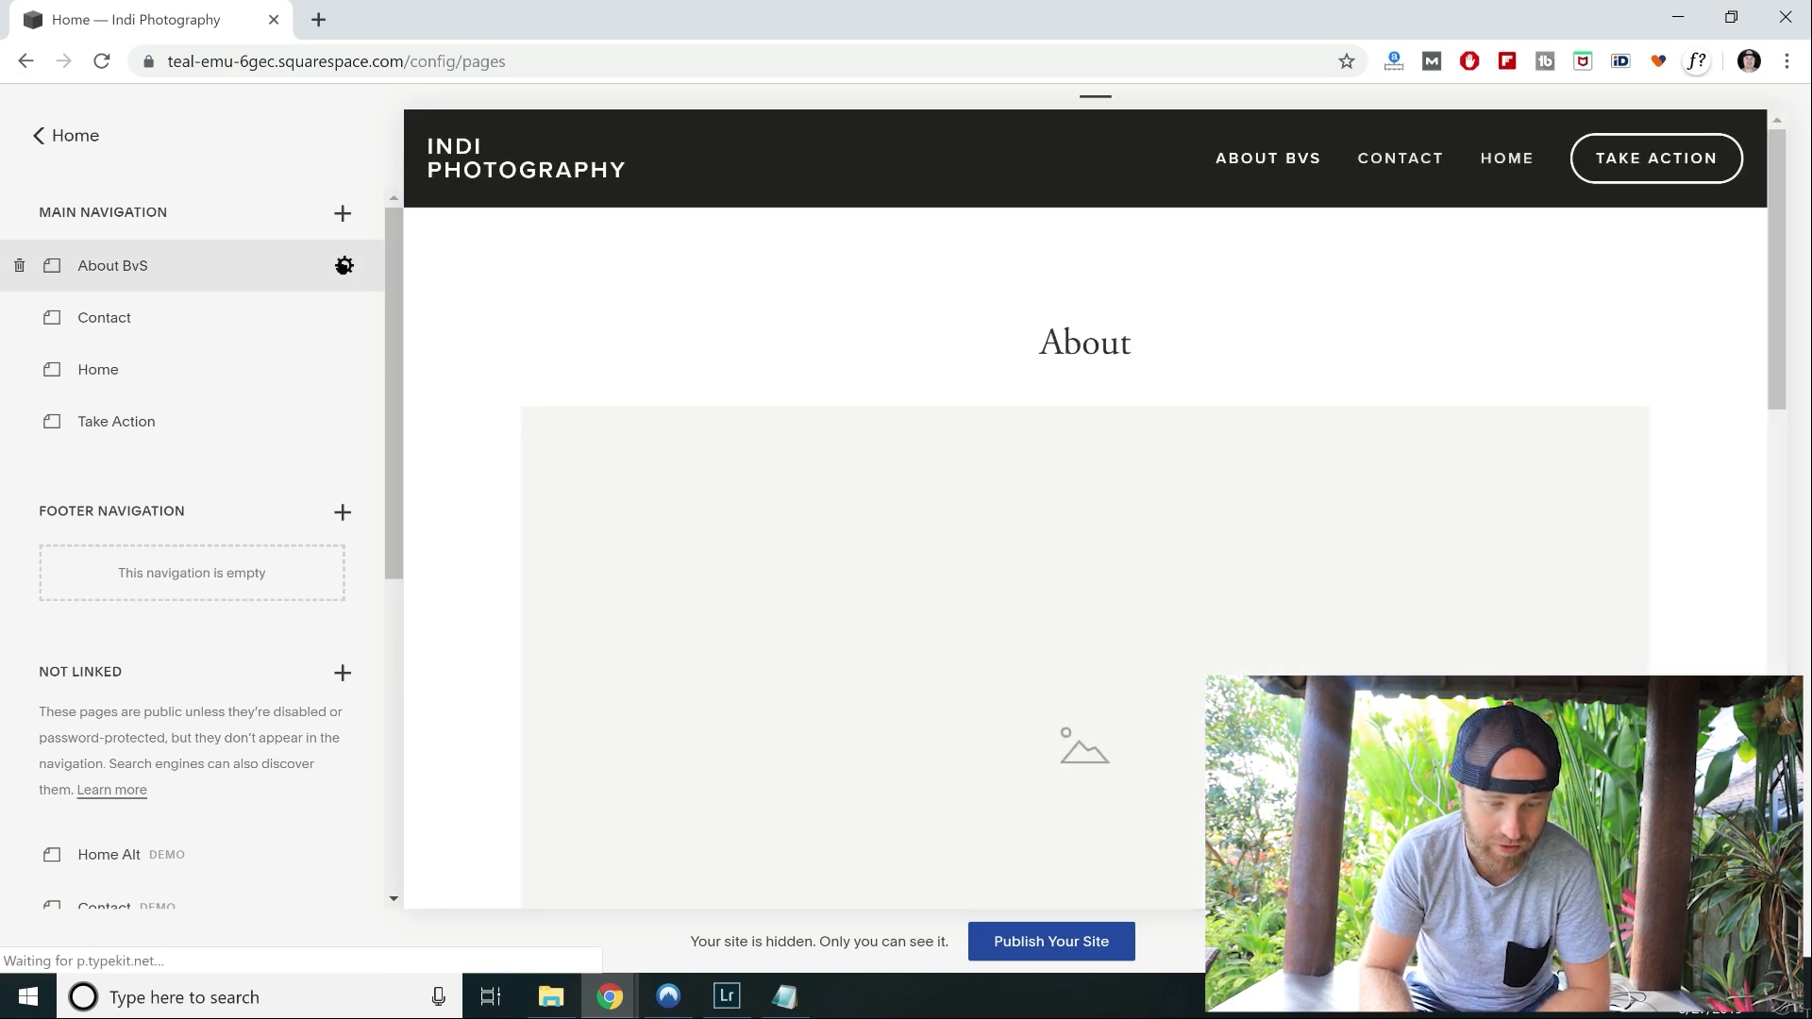
Review the General page settings of the About BvS page and close them without changes.
{"action": "left_click", "coordinate": [344, 266]}
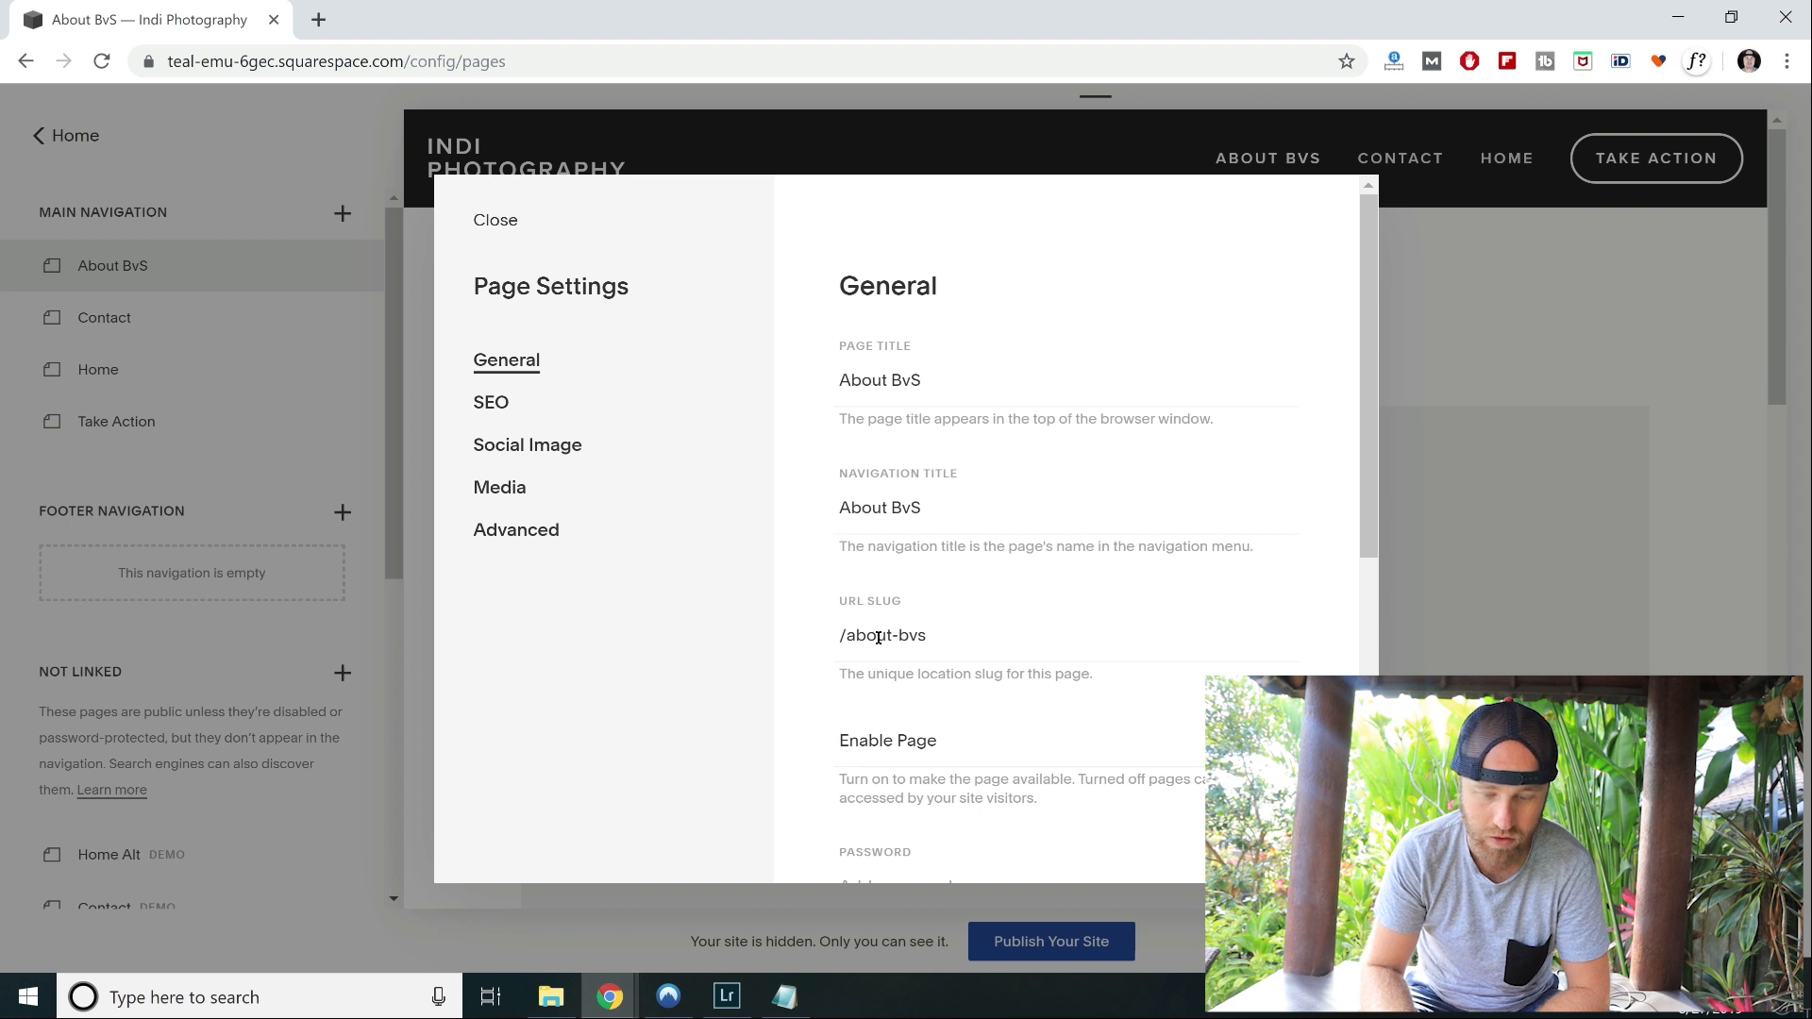
{"action": "scroll", "coordinate": [955, 560], "scroll_direction": "down", "scroll_amount": 2}
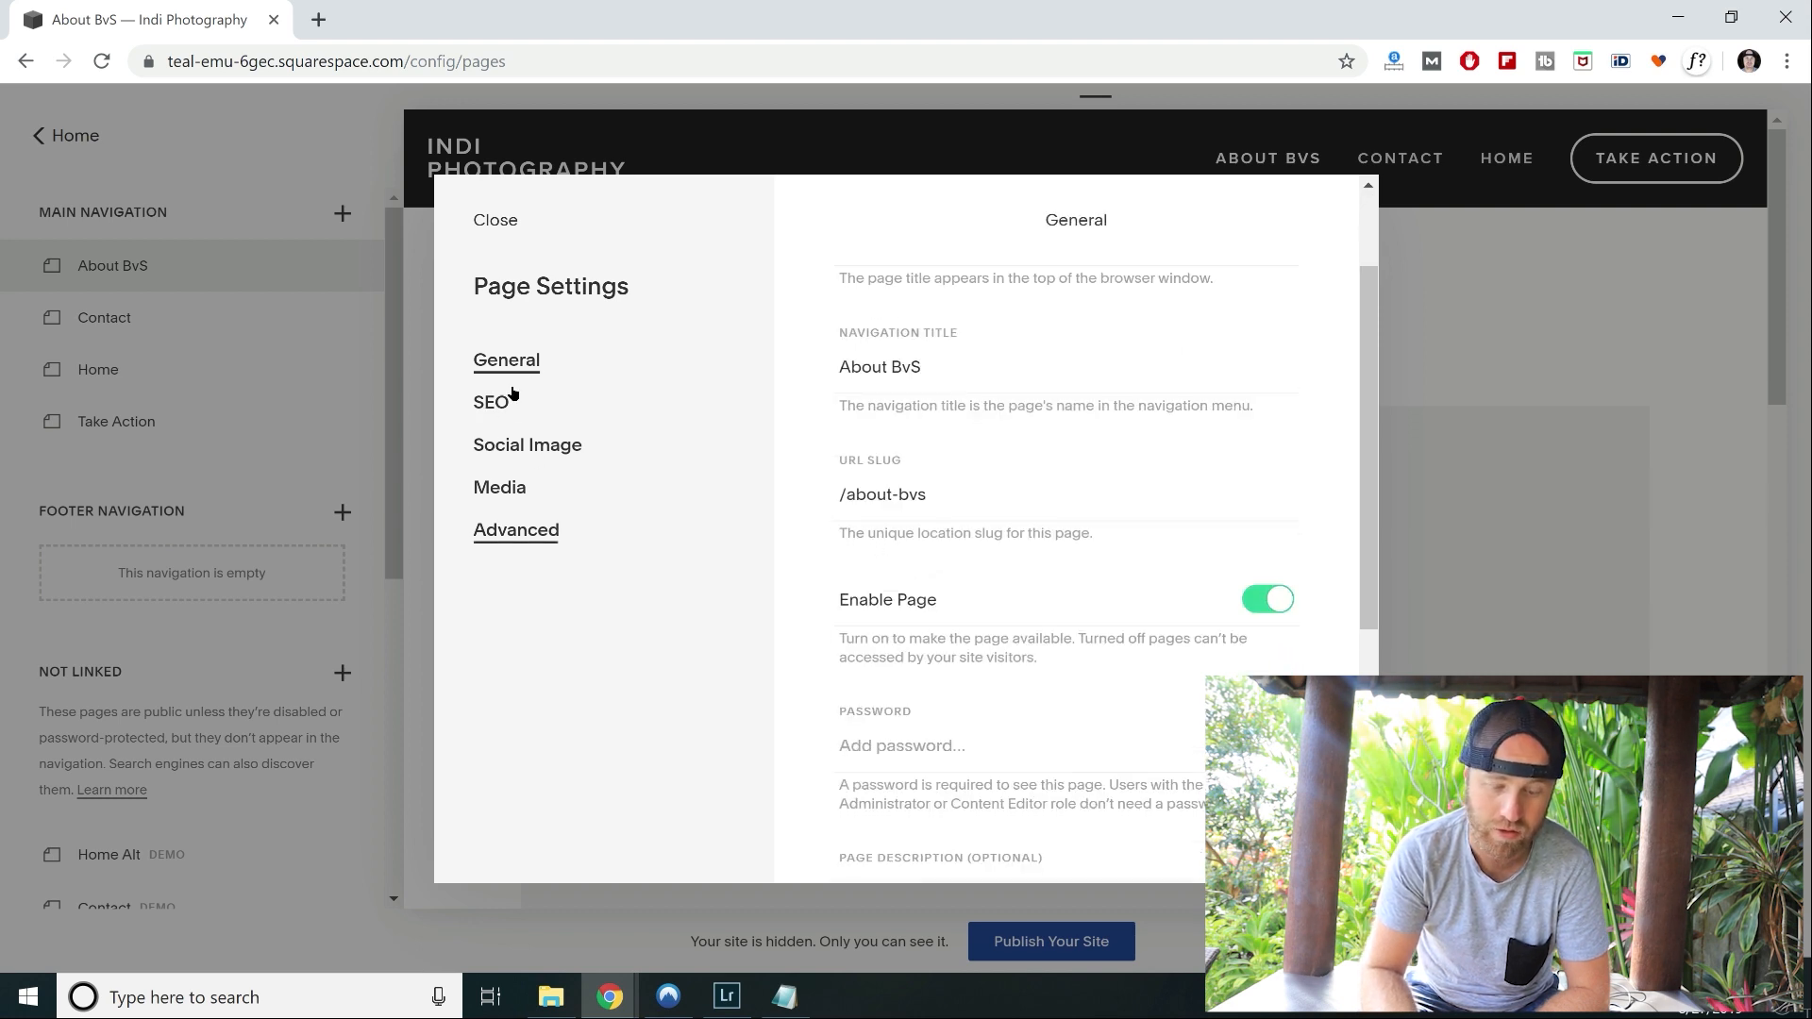
{"action": "left_click", "coordinate": [495, 219]}
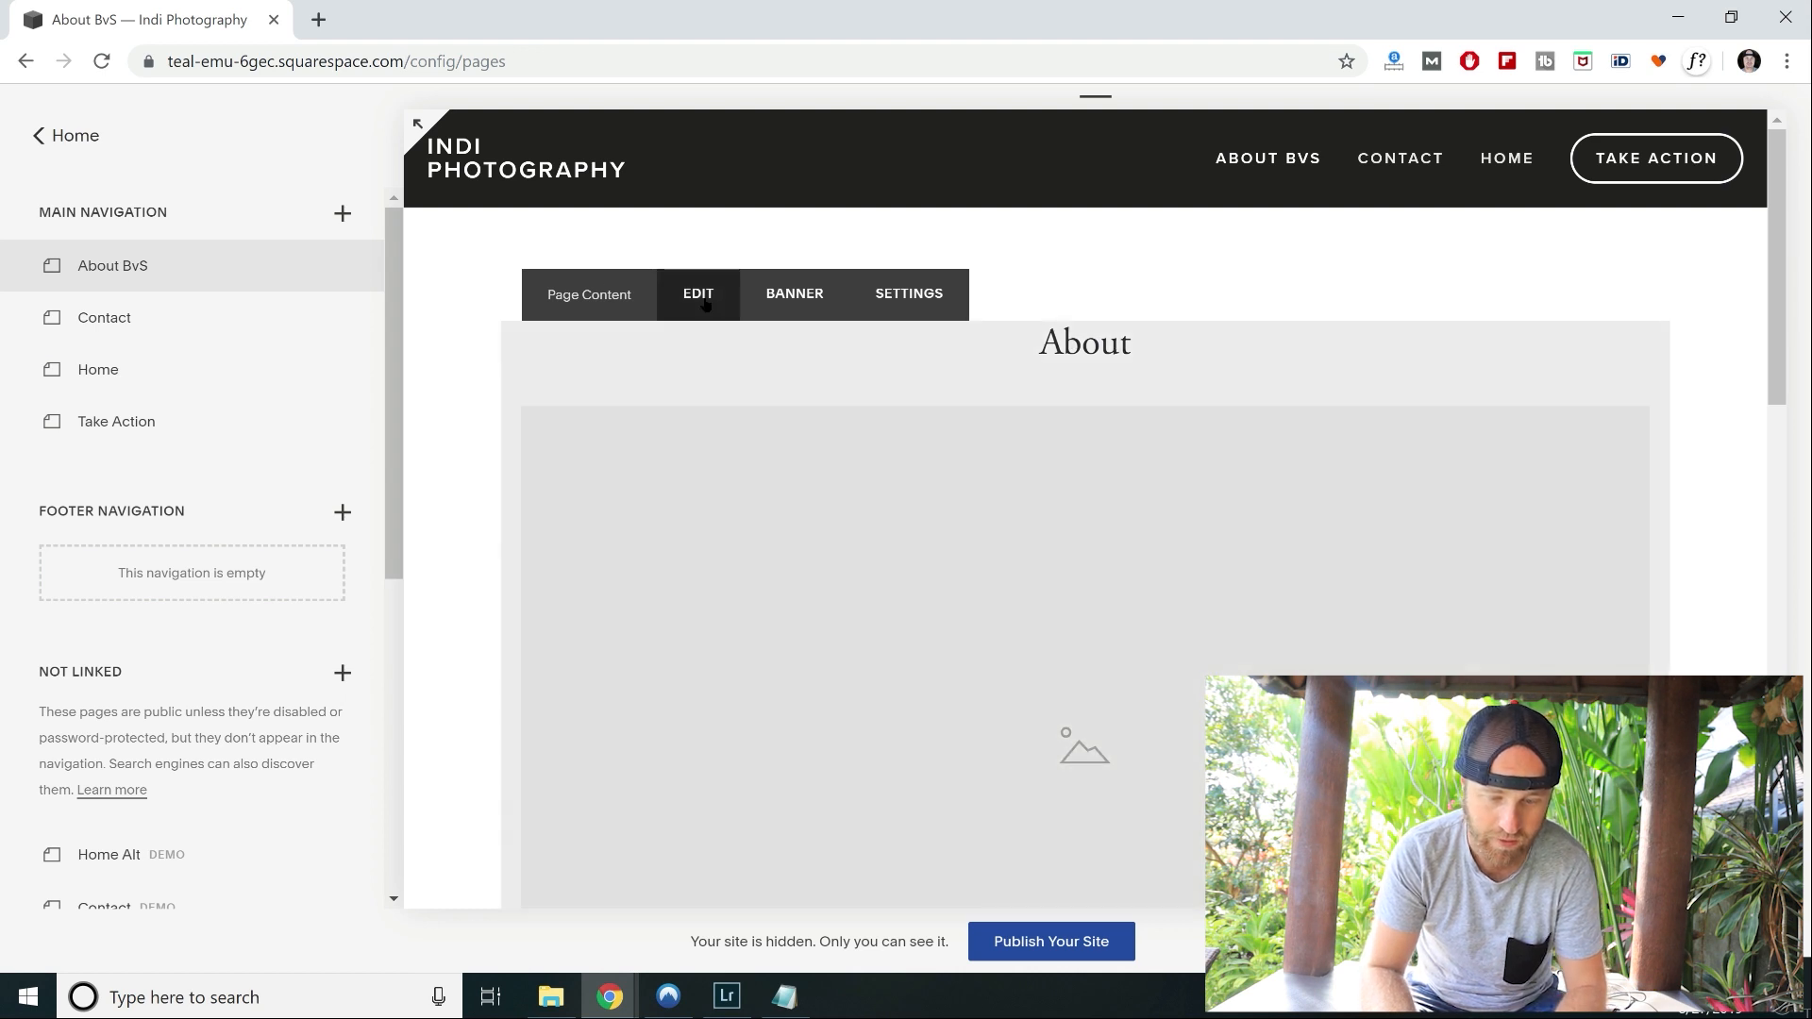
Open the About BvS page content for editing and extend the "About" heading with the photographer's full name.
{"action": "left_click", "coordinate": [704, 302]}
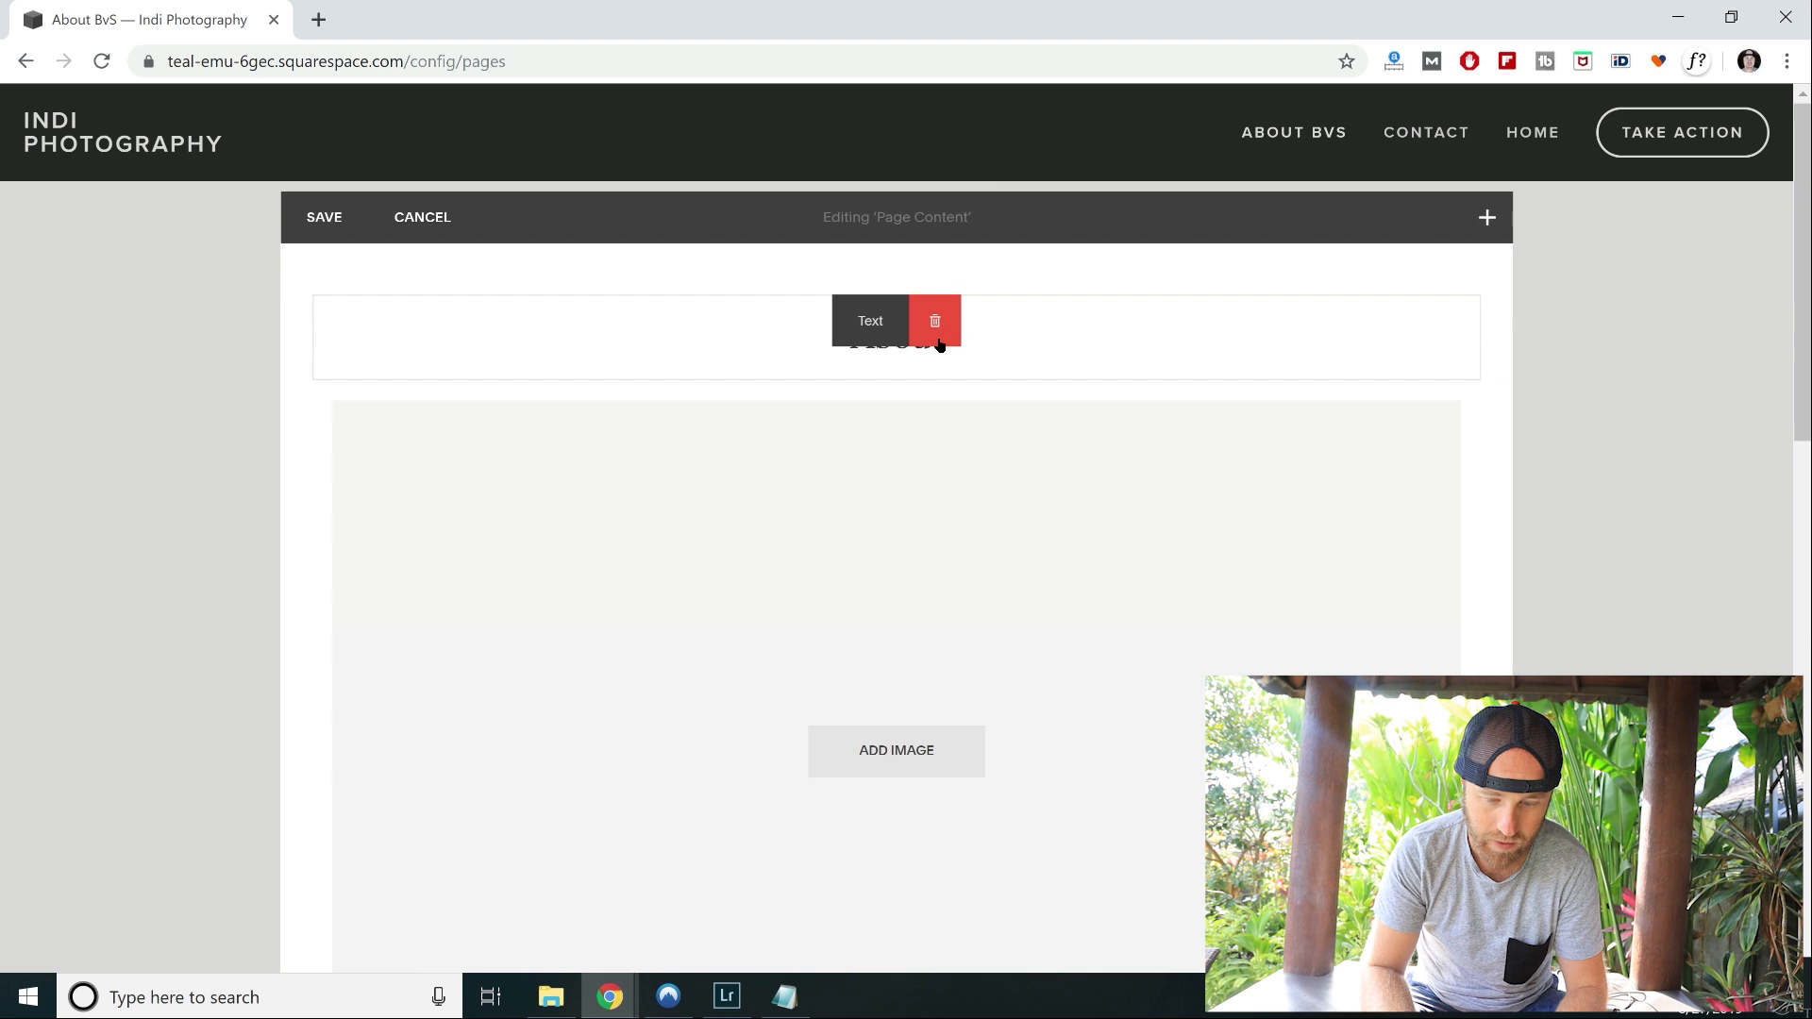
{"action": "left_click", "coordinate": [938, 332]}
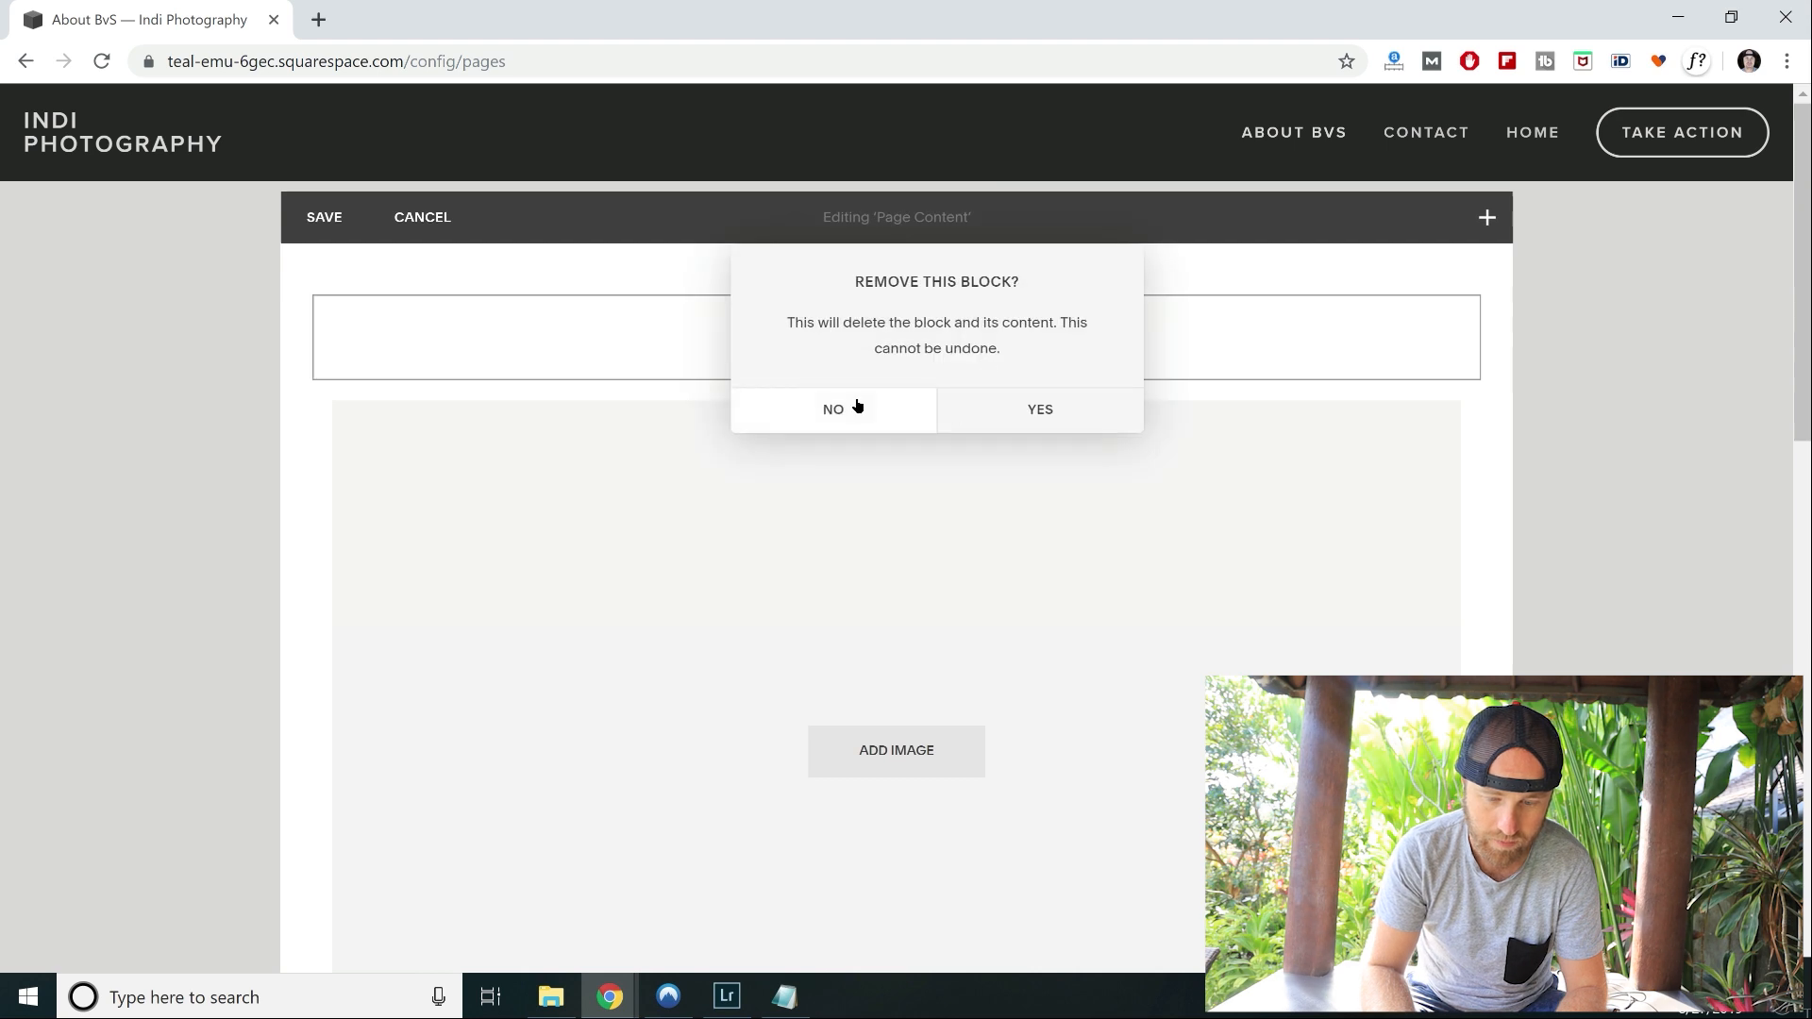
{"action": "left_click", "coordinate": [883, 397]}
{"action": "left_click", "coordinate": [998, 347]}
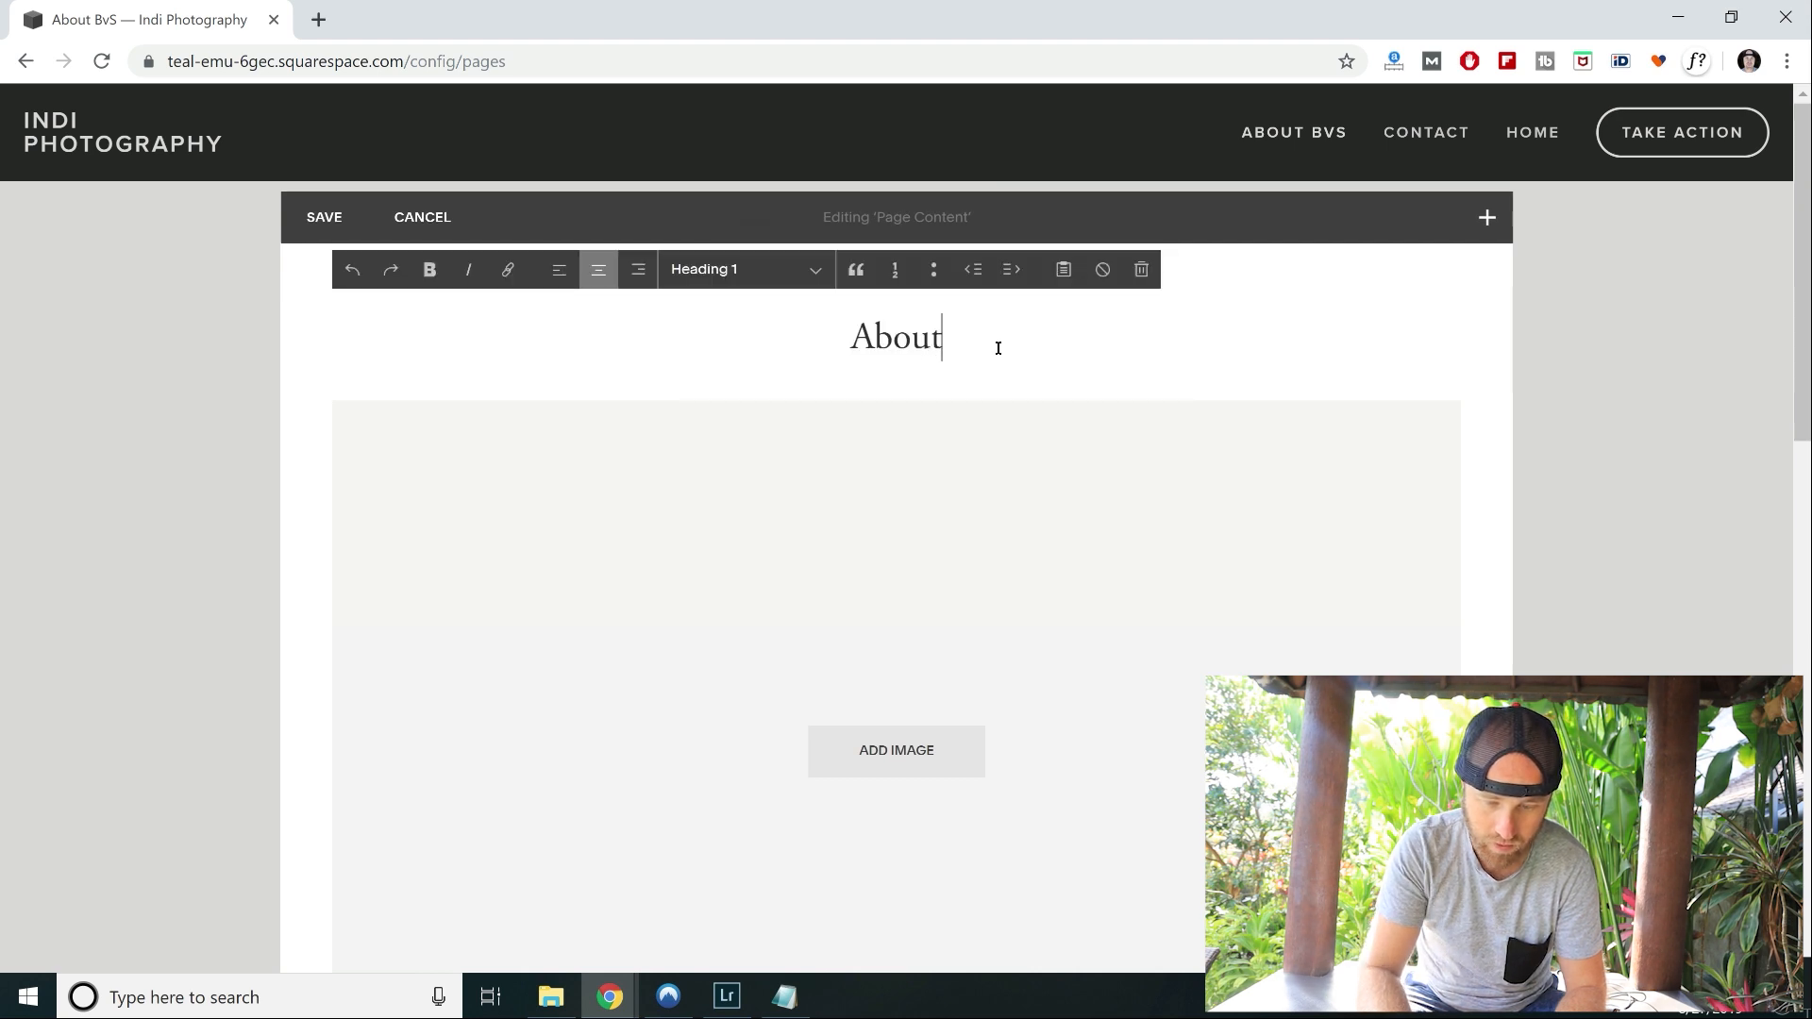
{"action": "type", "text": "b"}
{"action": "key", "text": "BackSpace"}
{"action": "type", "text": "Brendan"}
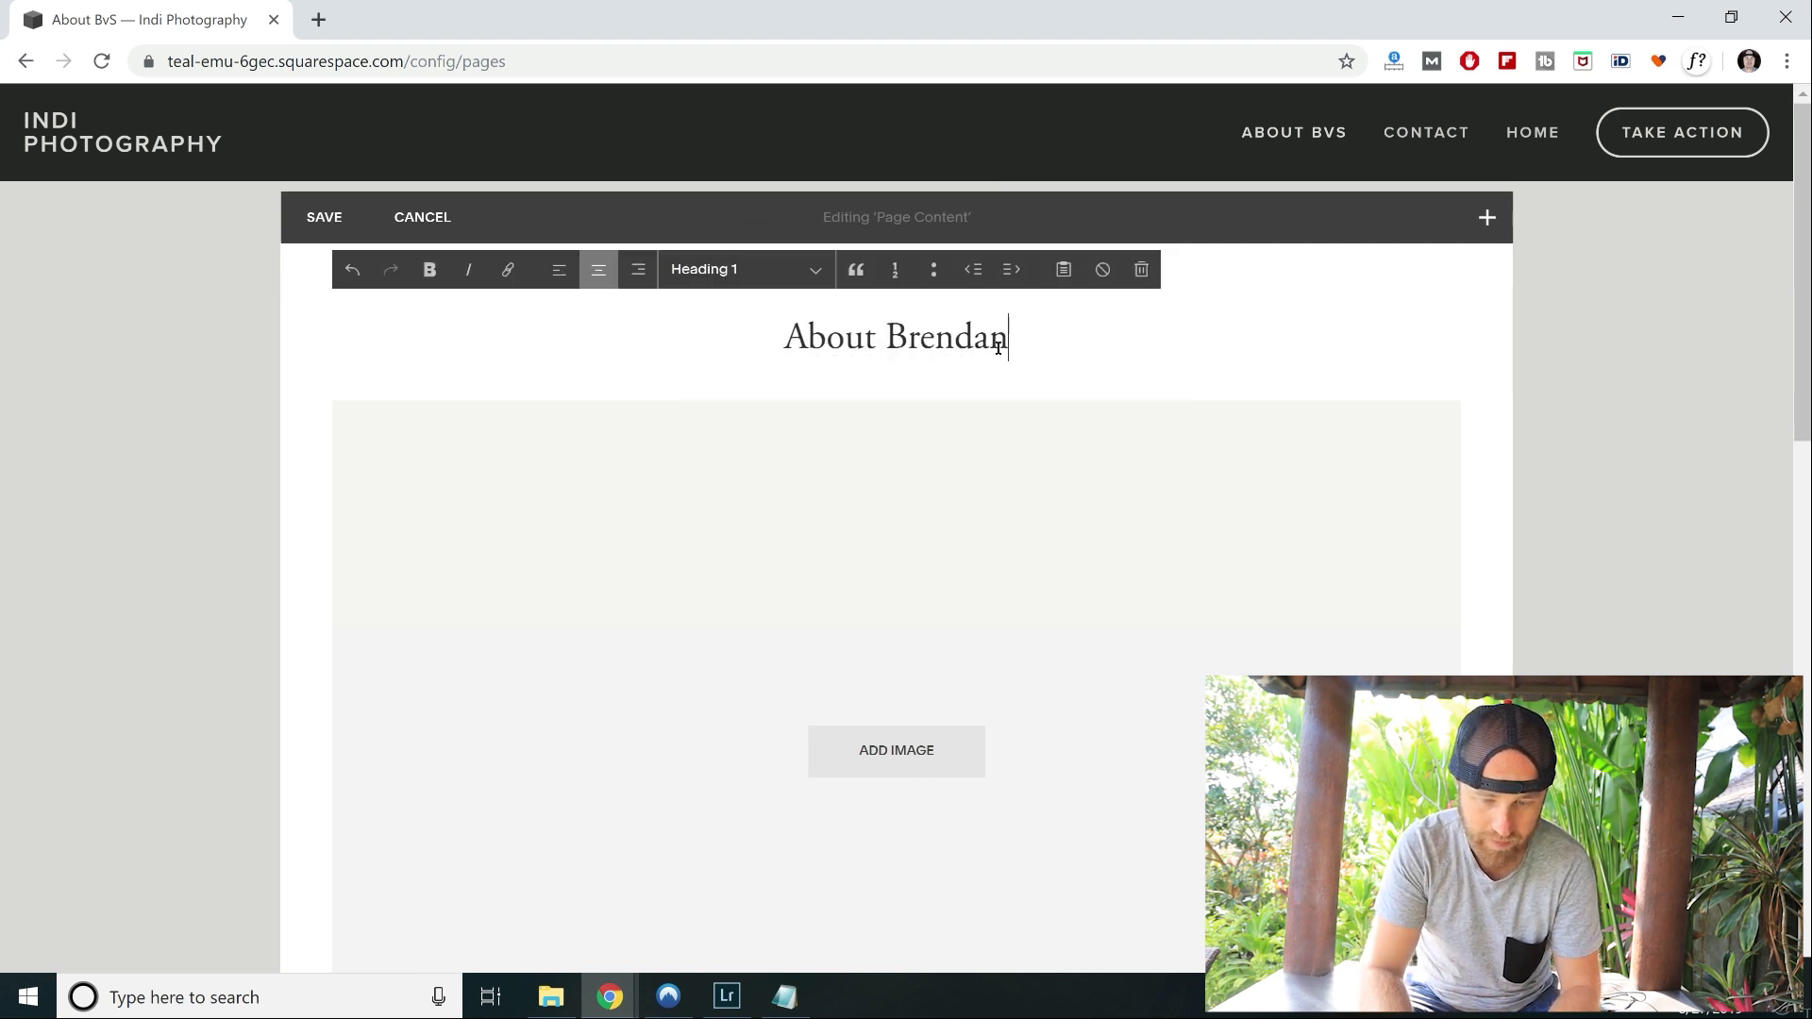
{"action": "type", "text": " van Son"}
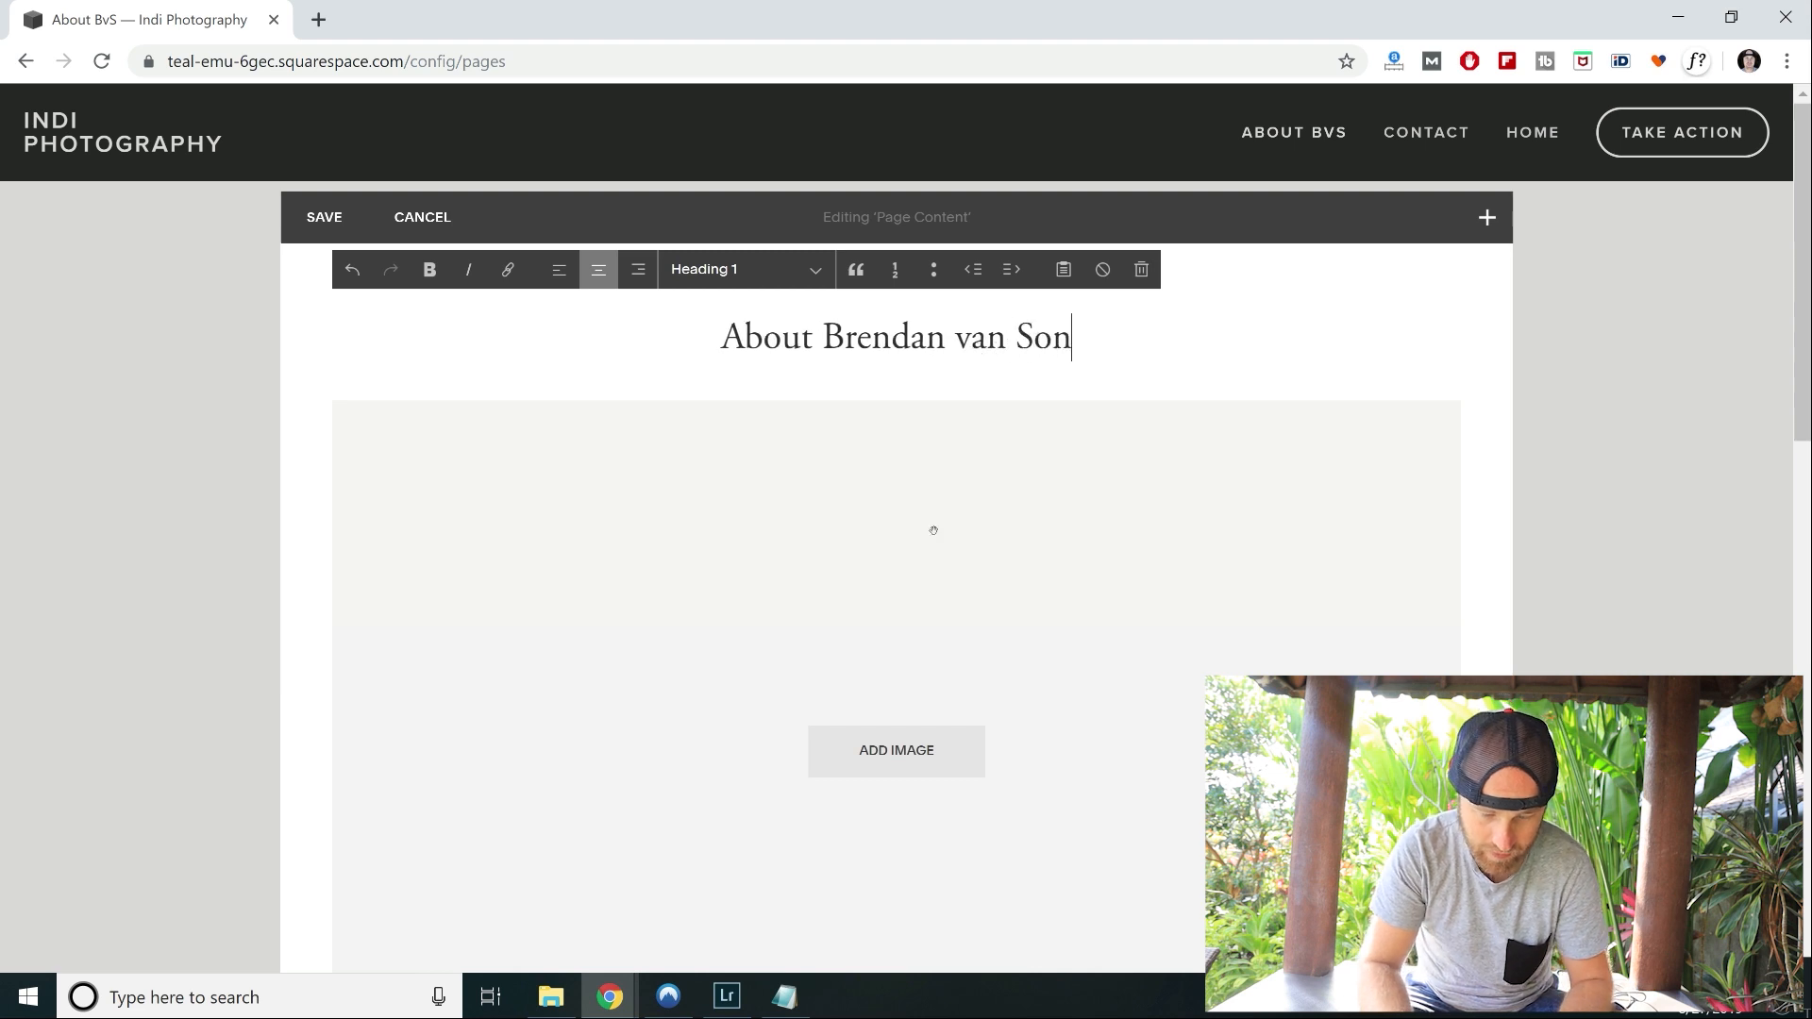
Add the PEACE portrait illustration from the Documents > Photography Channel > Merch folder to the empty image block.
{"action": "left_click", "coordinate": [906, 766]}
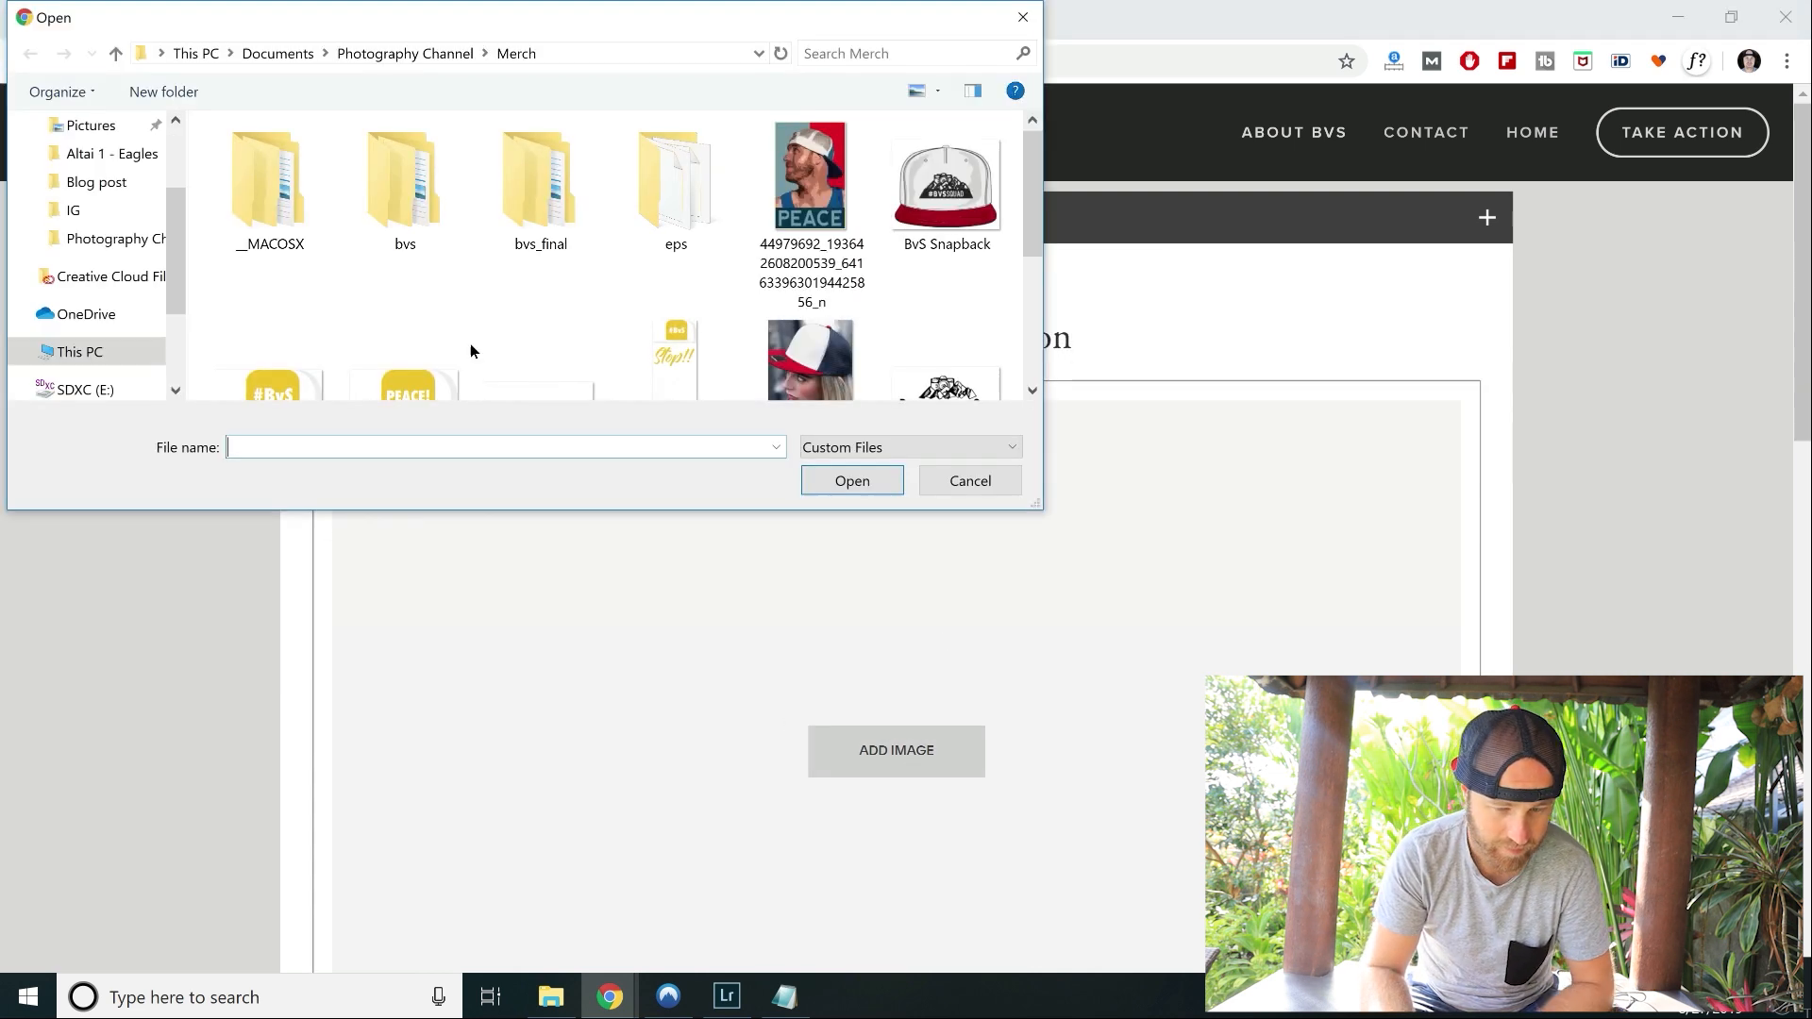
{"action": "left_click", "coordinate": [91, 304]}
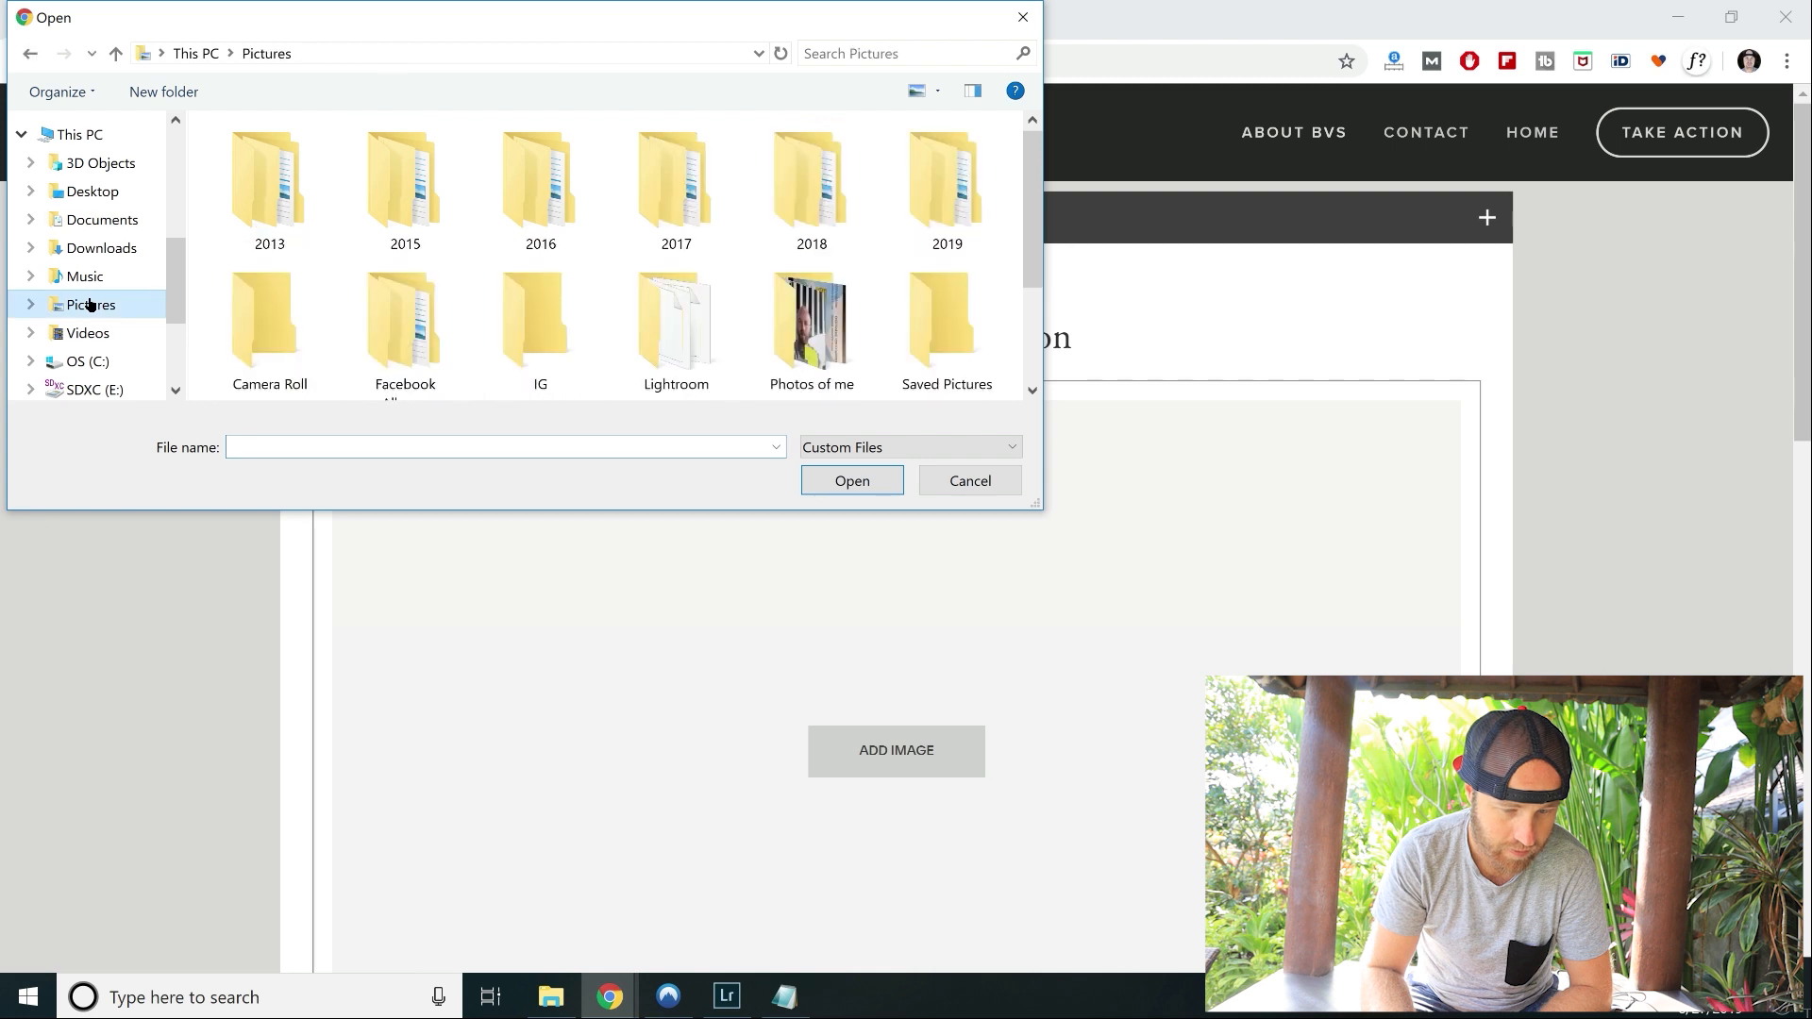
{"action": "left_click", "coordinate": [104, 223]}
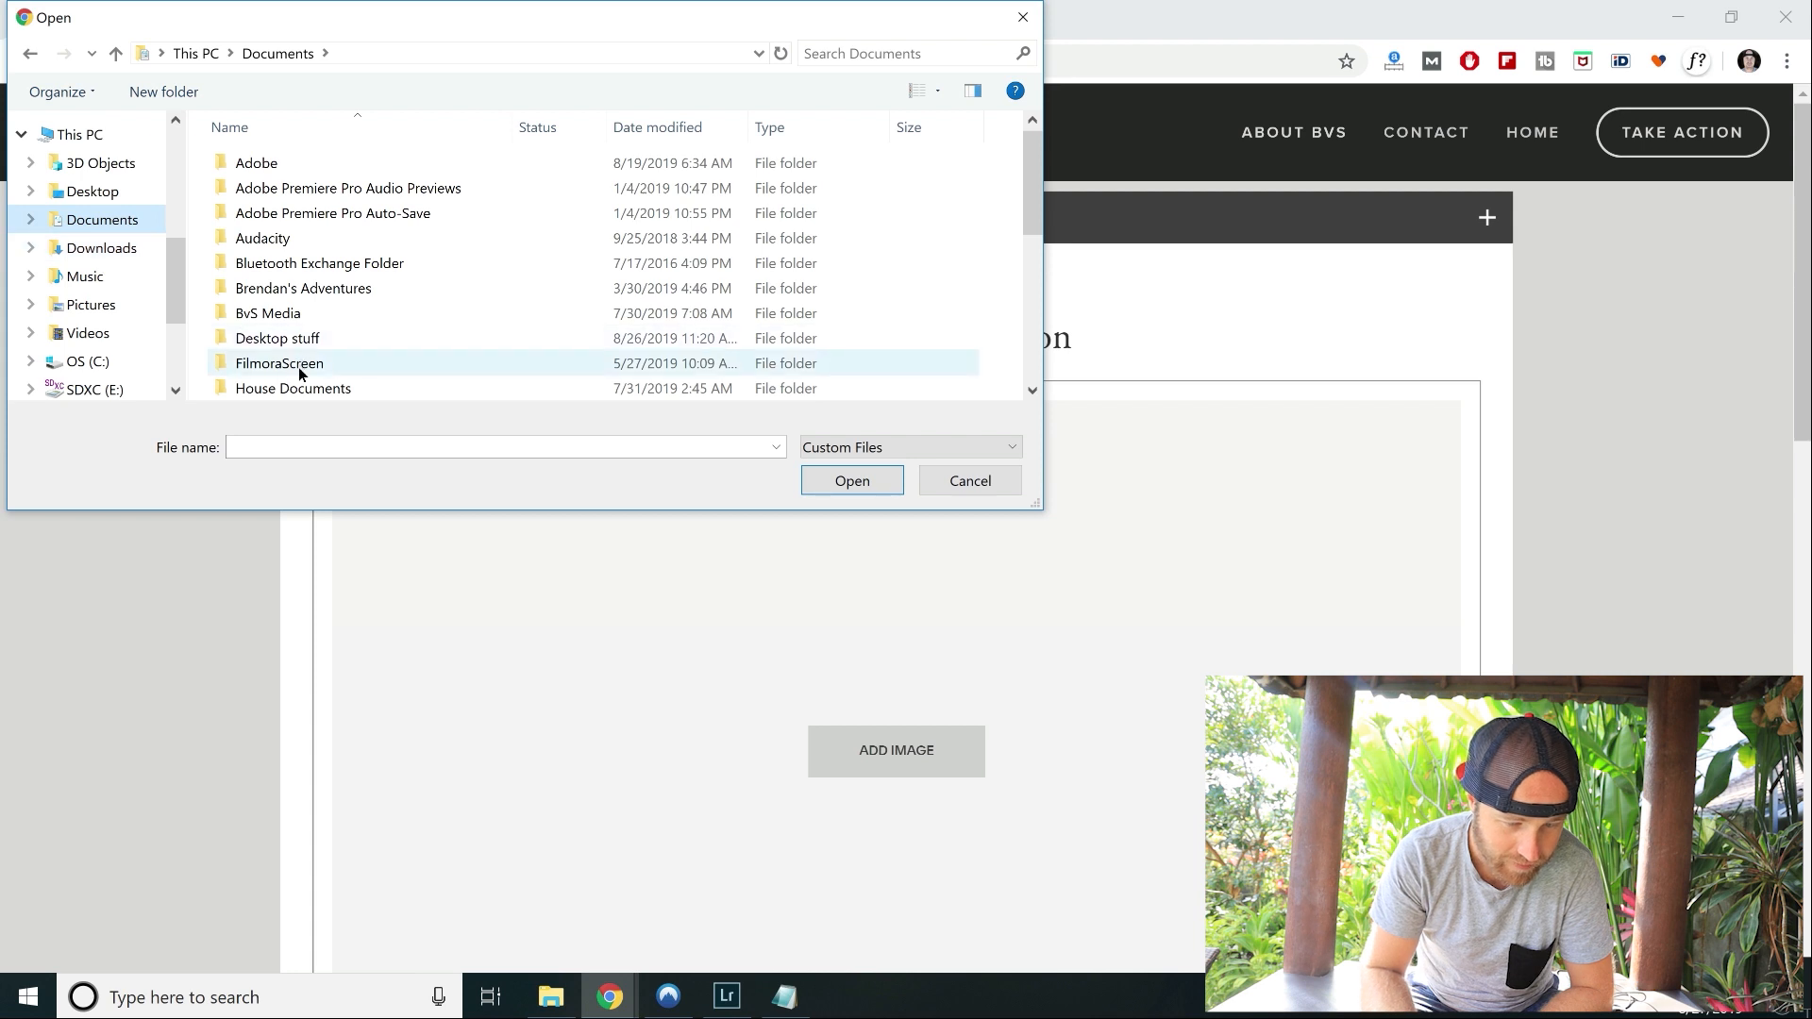
{"action": "scroll", "coordinate": [304, 290], "scroll_direction": "down", "scroll_amount": 1}
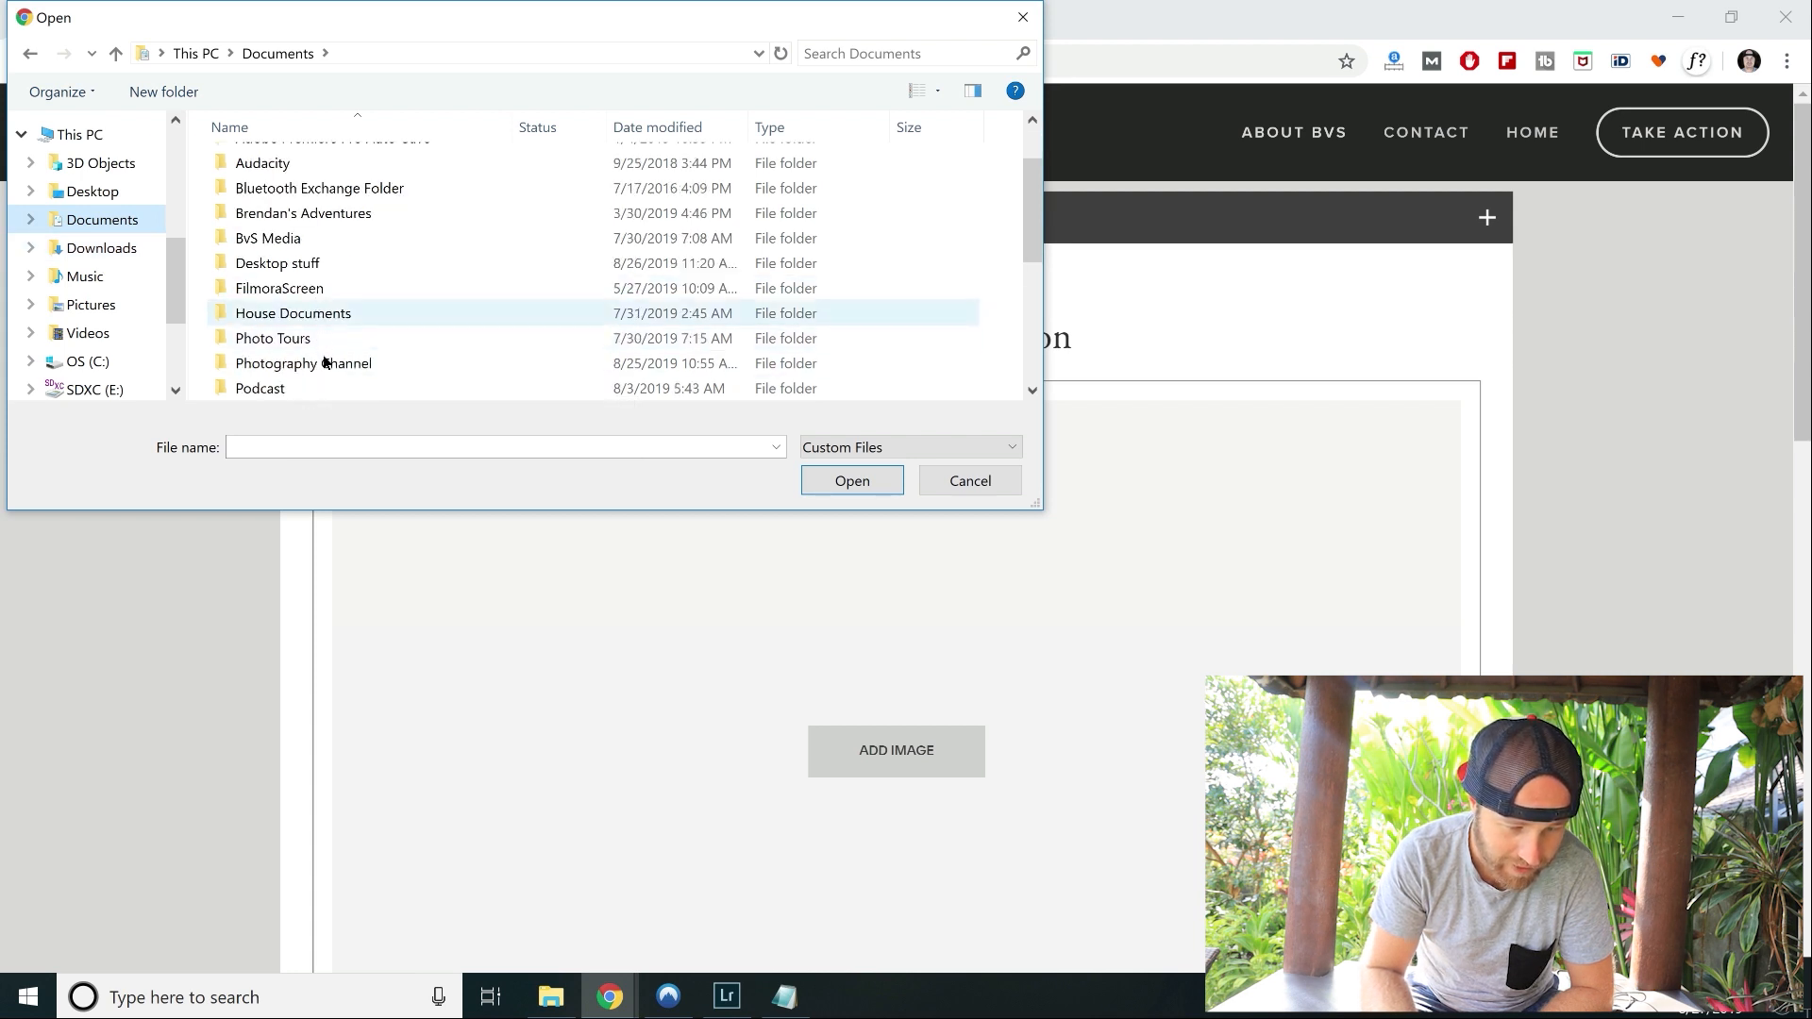
{"action": "double_click", "coordinate": [323, 362]}
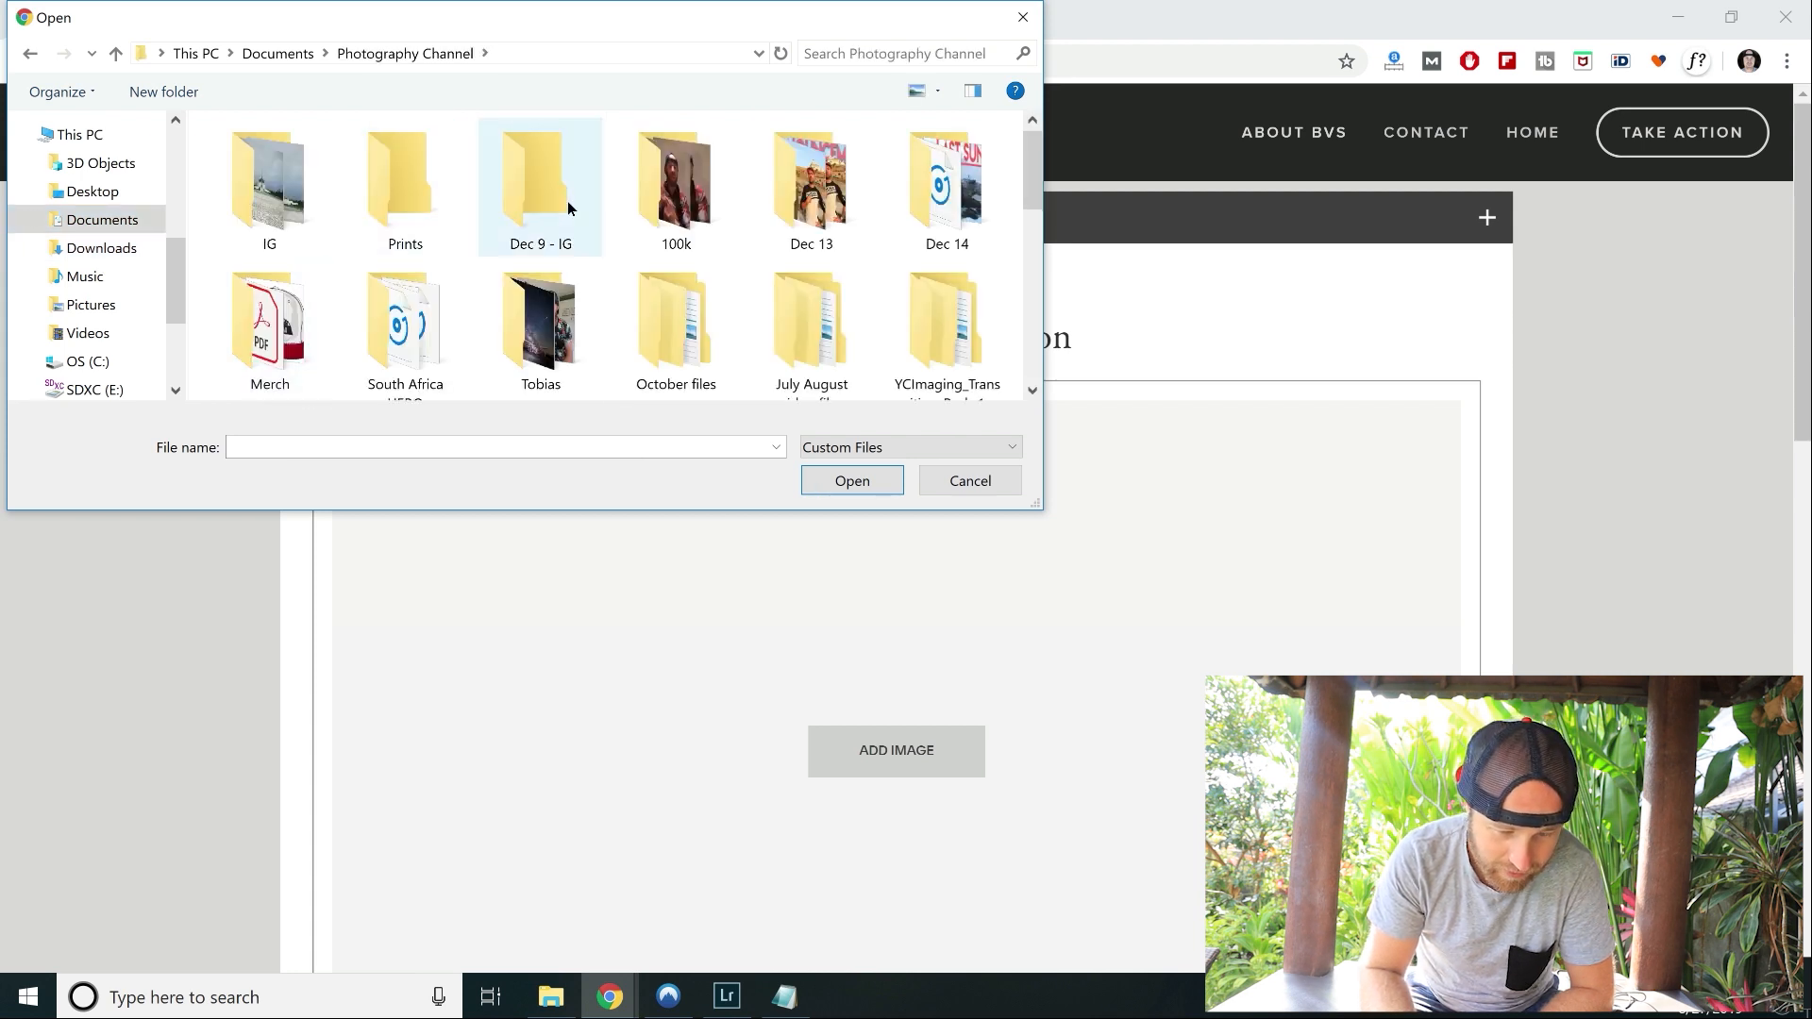
{"action": "scroll", "coordinate": [403, 247], "scroll_direction": "down", "scroll_amount": 1}
{"action": "left_click", "coordinate": [672, 326]}
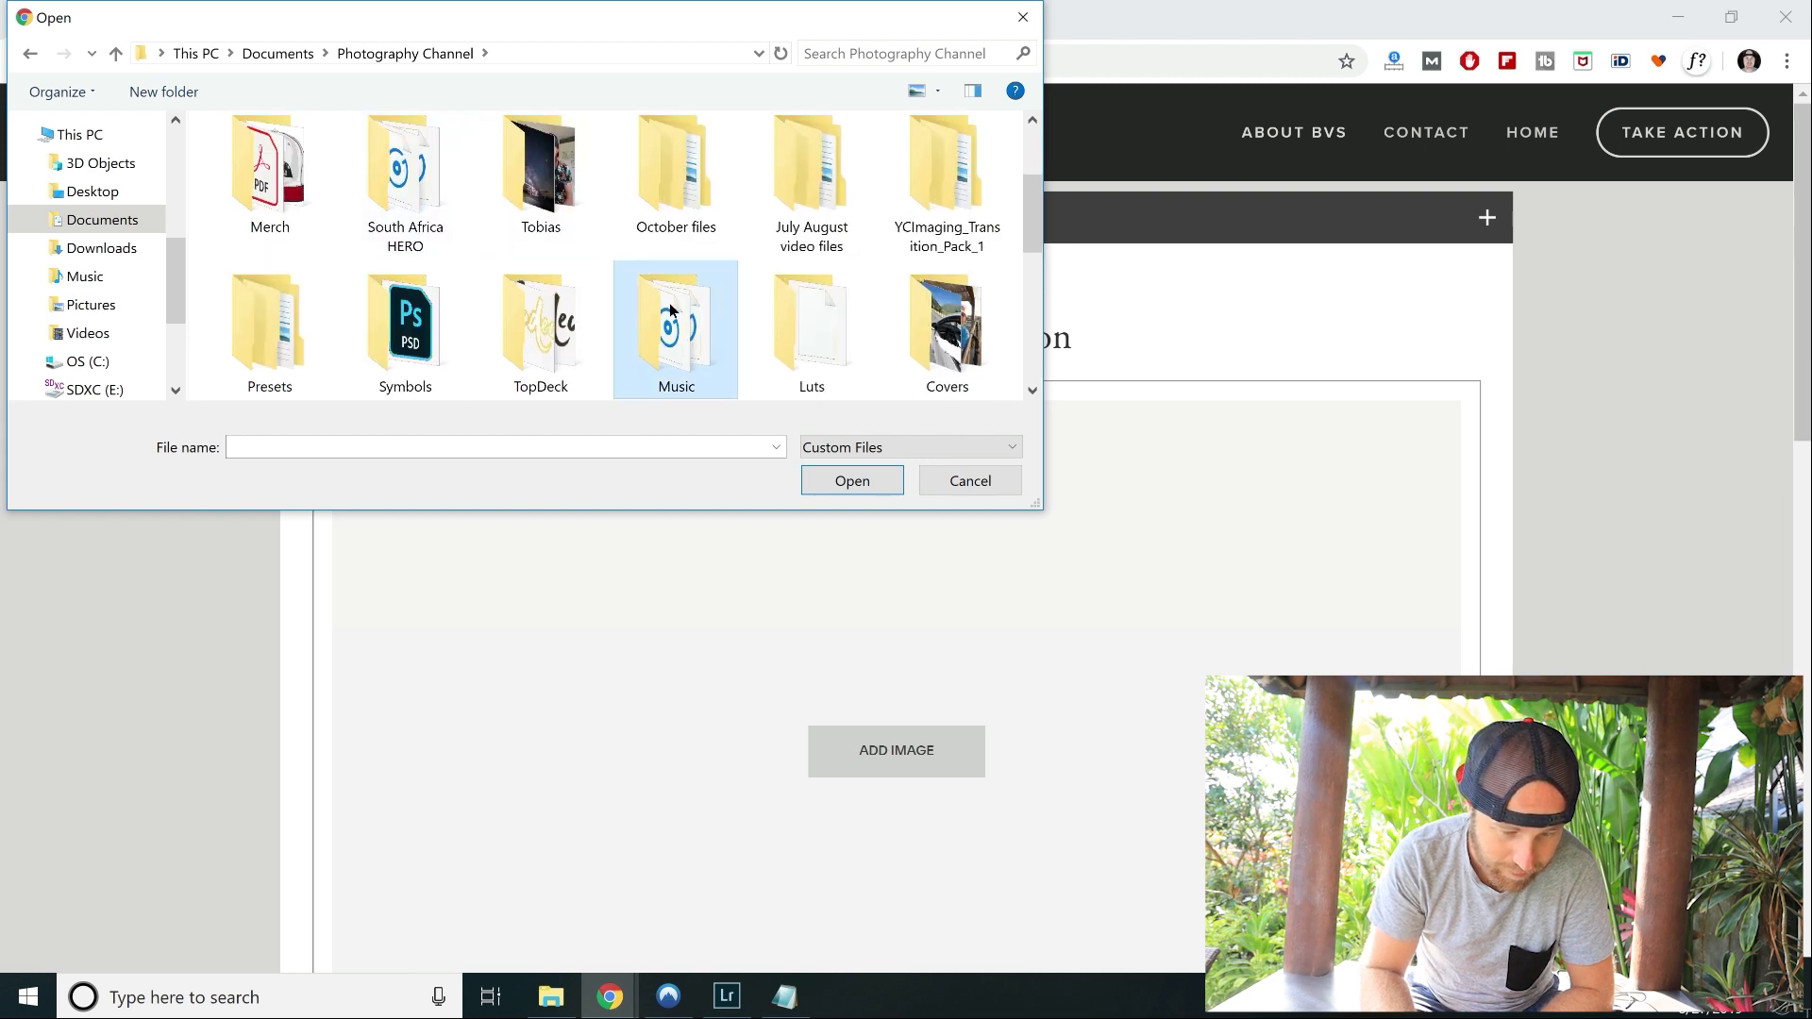
{"action": "scroll", "coordinate": [770, 354], "scroll_direction": "down", "scroll_amount": 1}
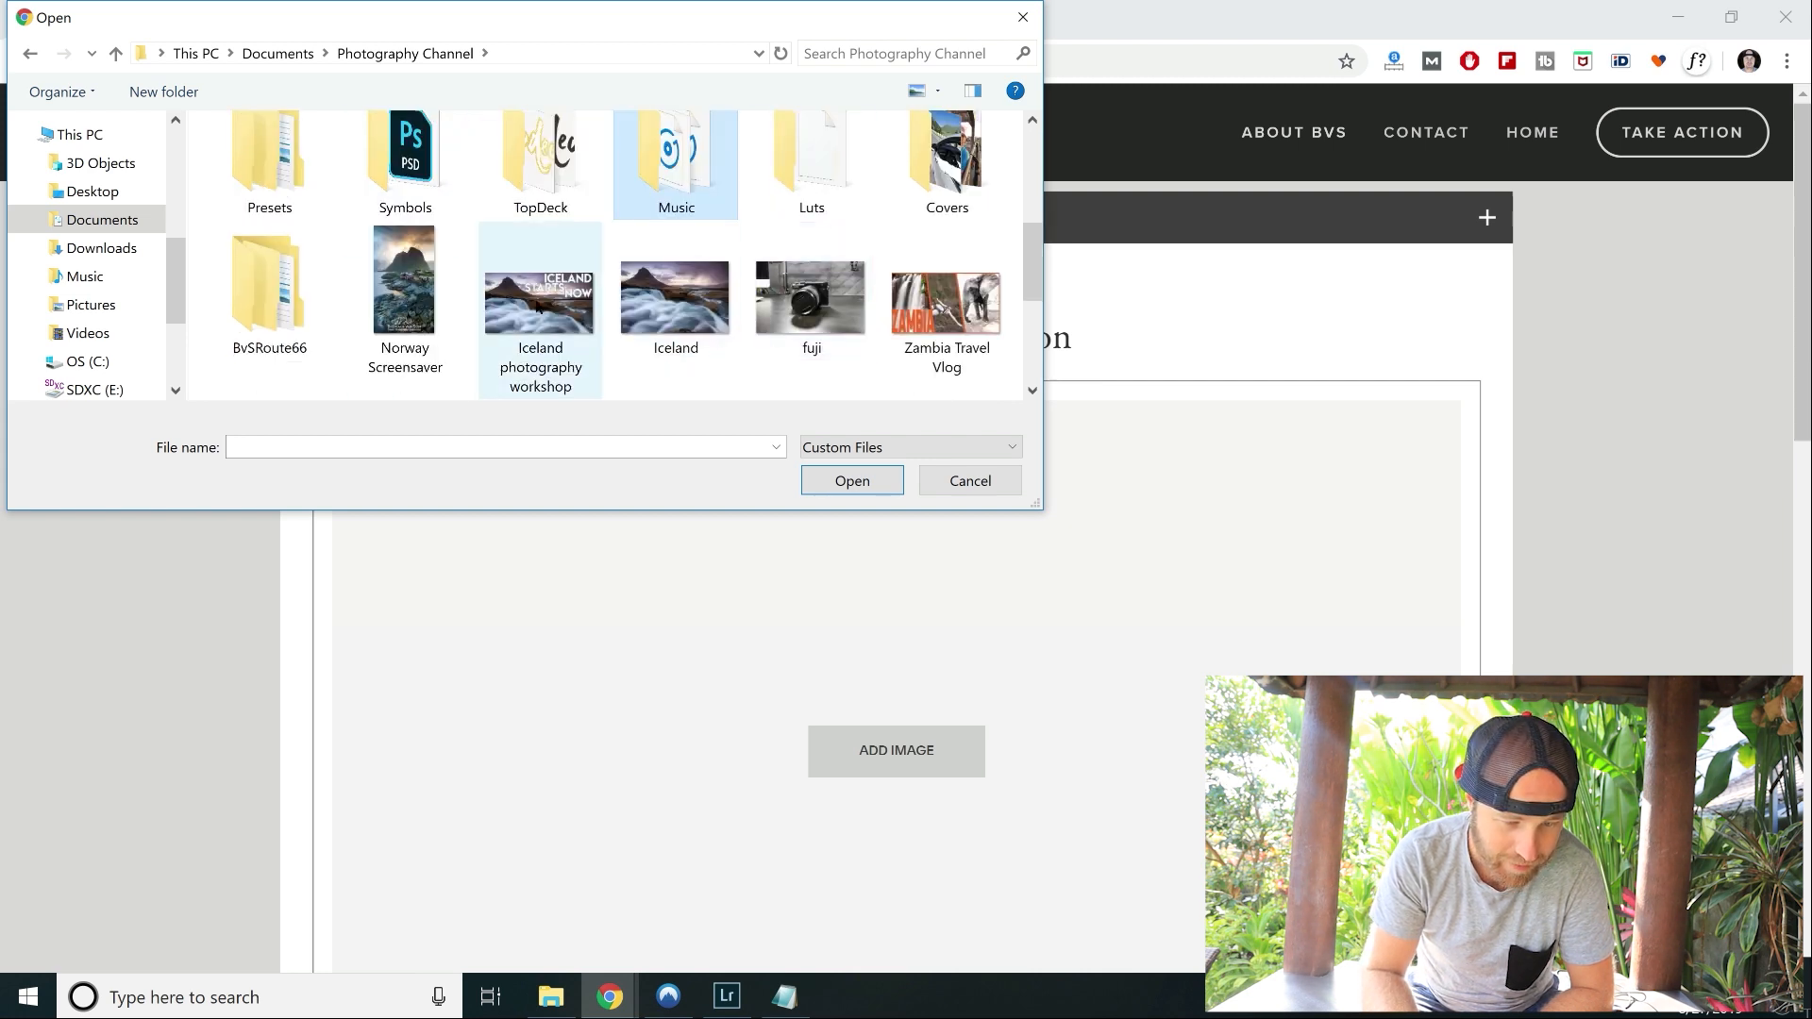
{"action": "scroll", "coordinate": [355, 196], "scroll_direction": "up", "scroll_amount": 1}
{"action": "left_click", "coordinate": [264, 208]}
{"action": "double_click", "coordinate": [264, 208]}
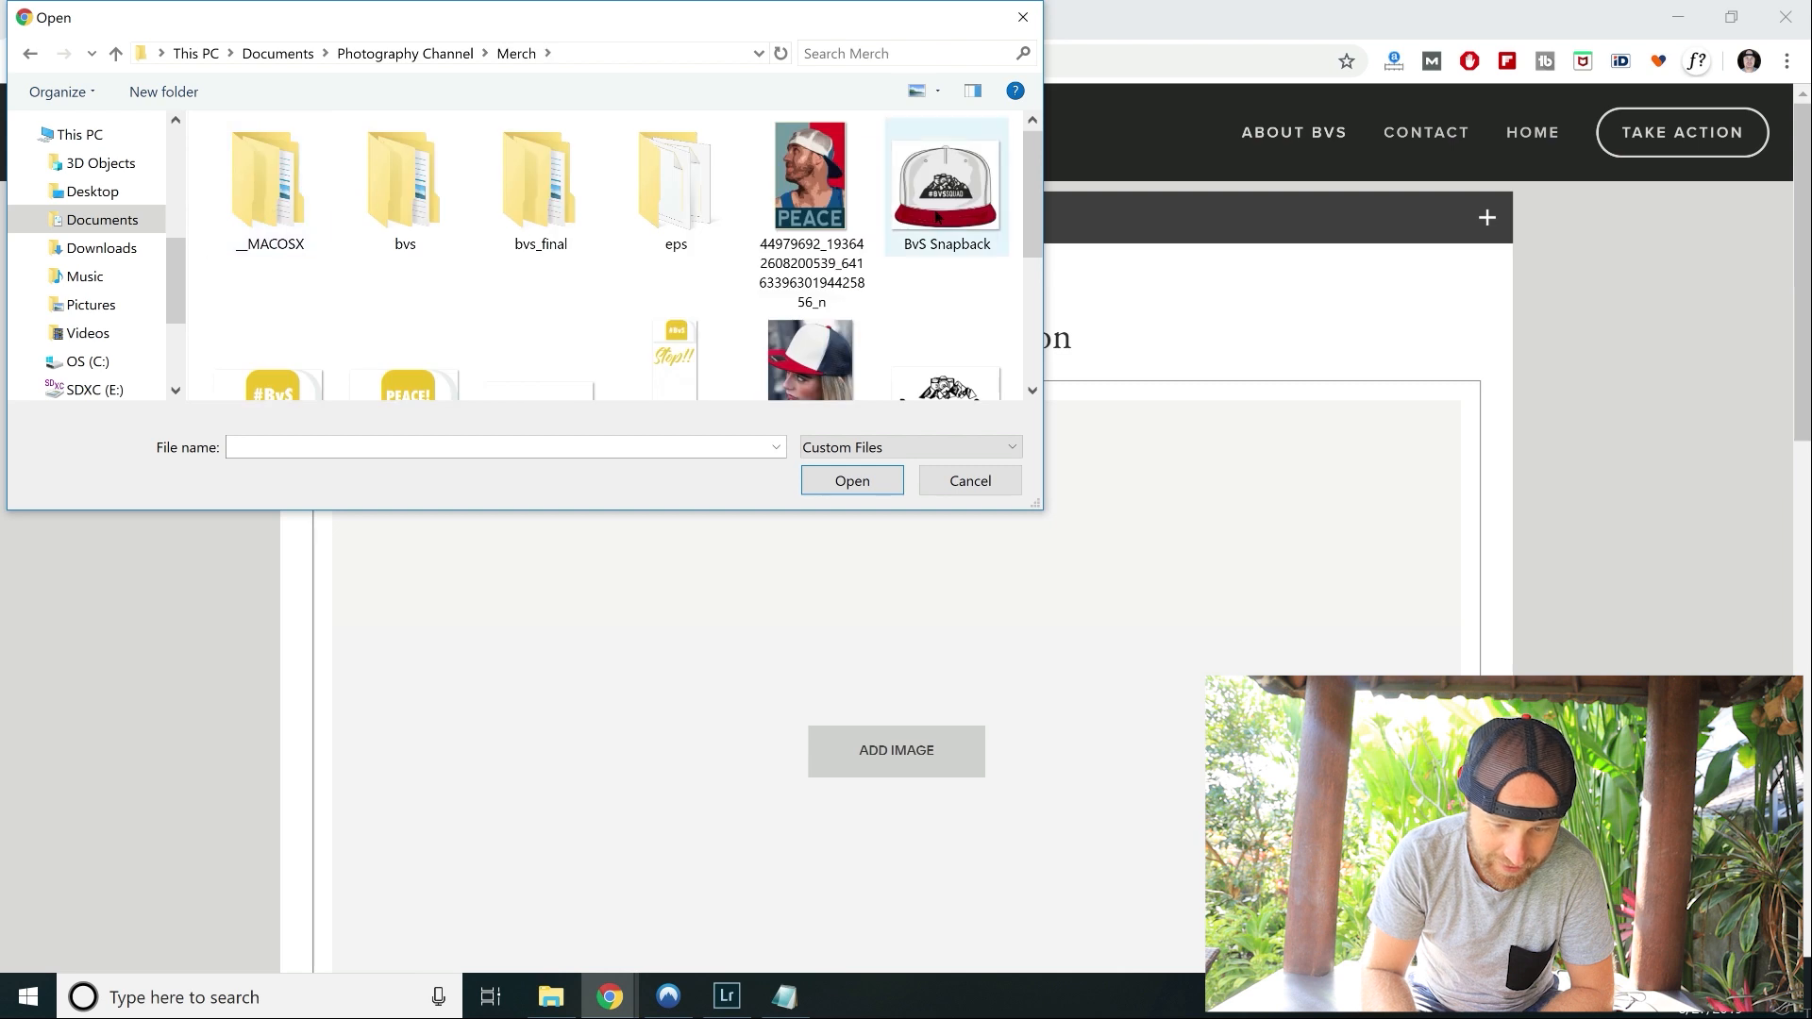
{"action": "left_click", "coordinate": [820, 168]}
{"action": "left_click", "coordinate": [840, 480]}
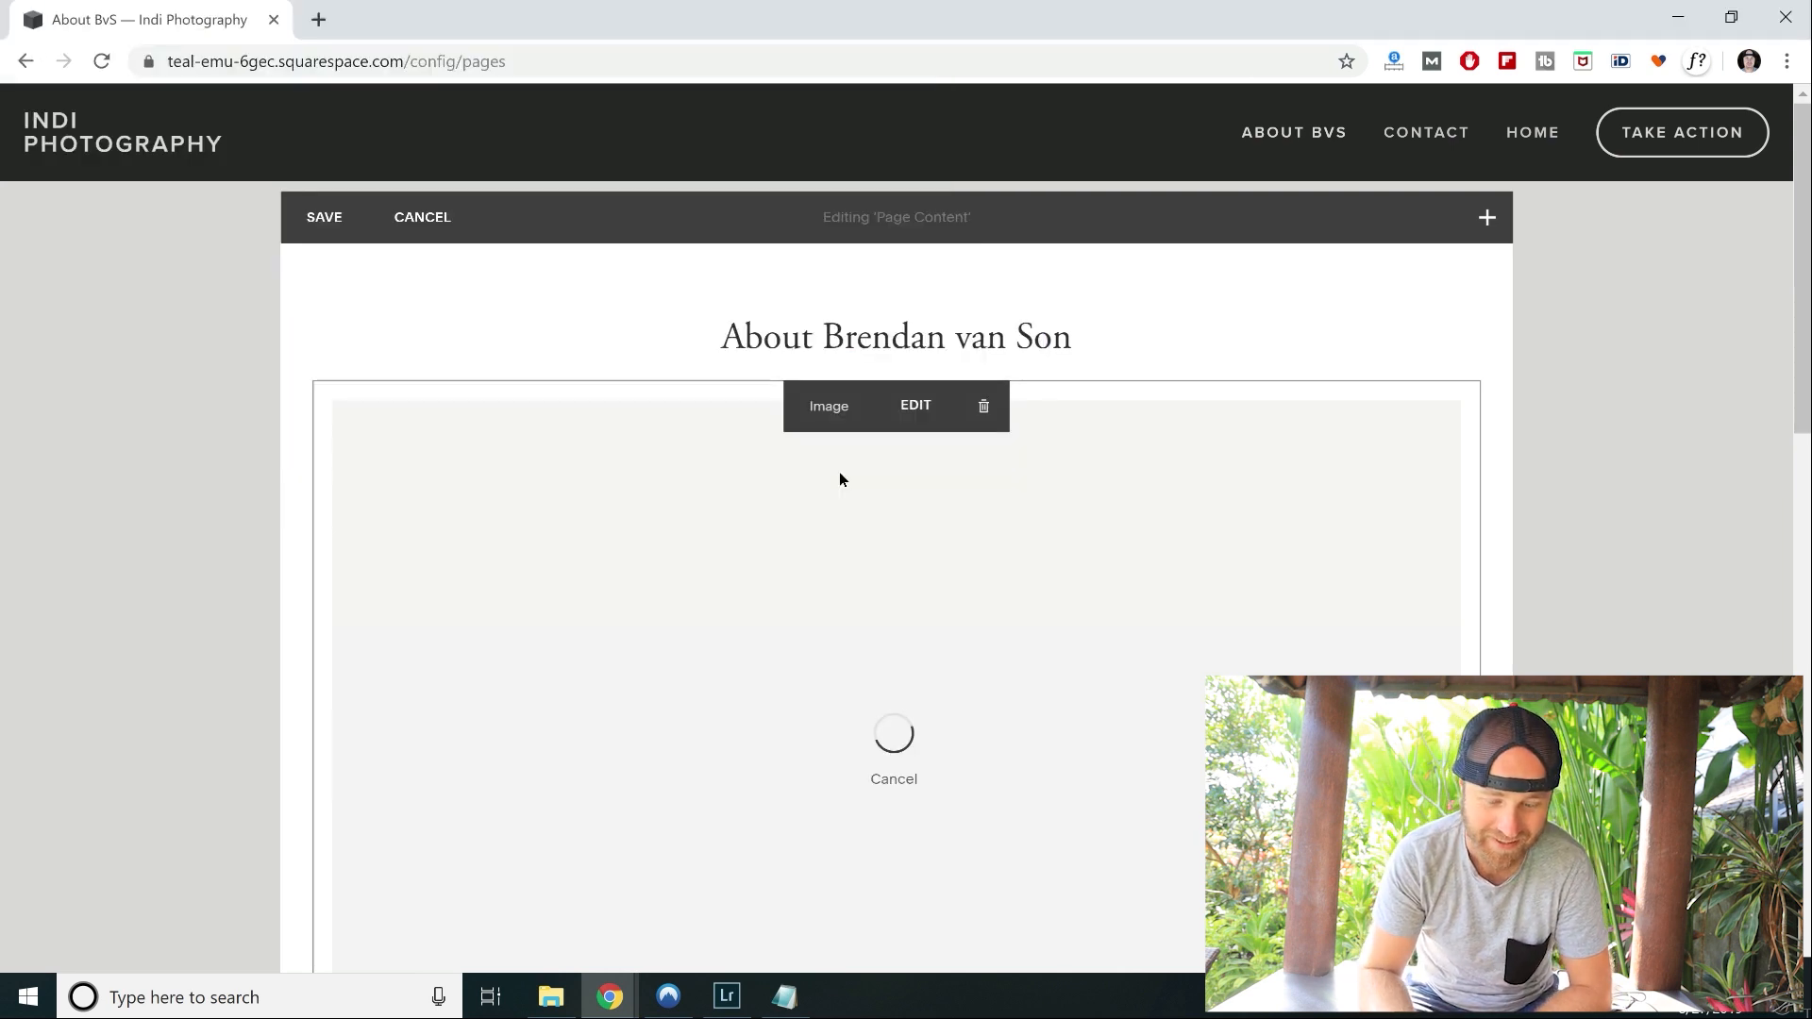
Review the portrait in the image editor, including its adjustment and crop options, and leave without saving changes.
{"action": "scroll", "coordinate": [979, 561], "scroll_direction": "down", "scroll_amount": 2}
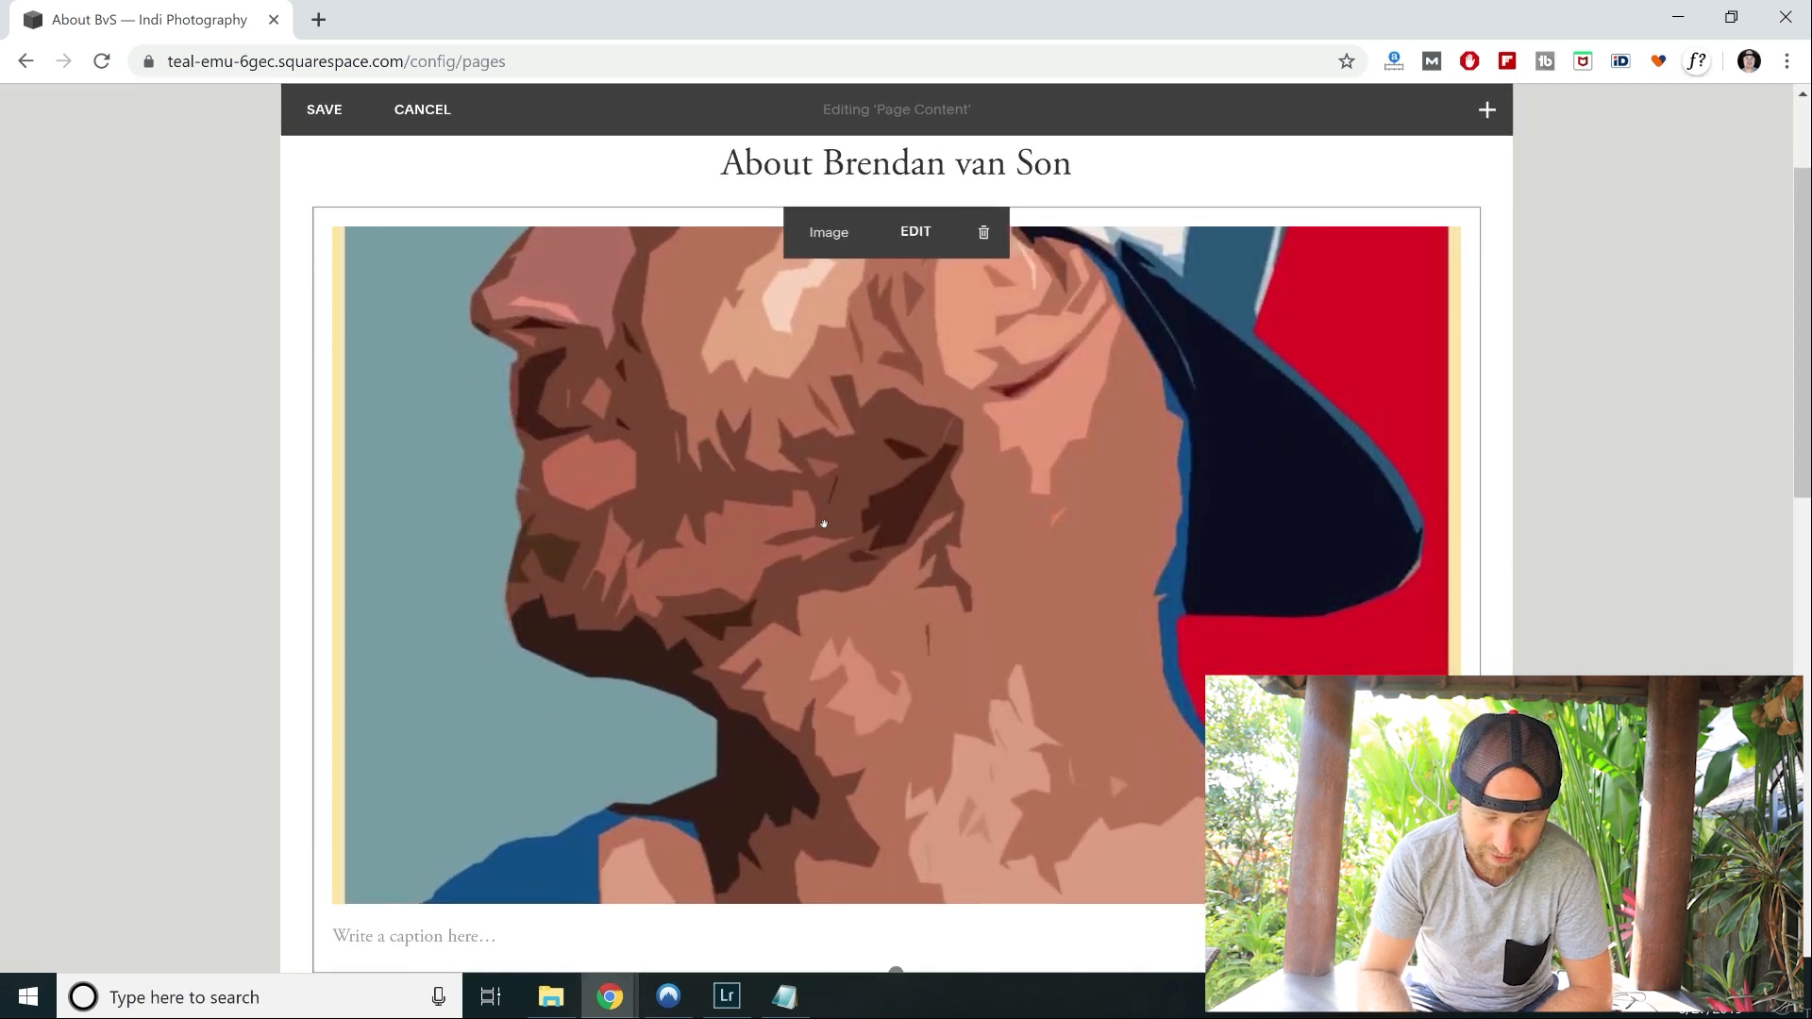
{"action": "scroll", "coordinate": [817, 516], "scroll_direction": "down", "scroll_amount": 2}
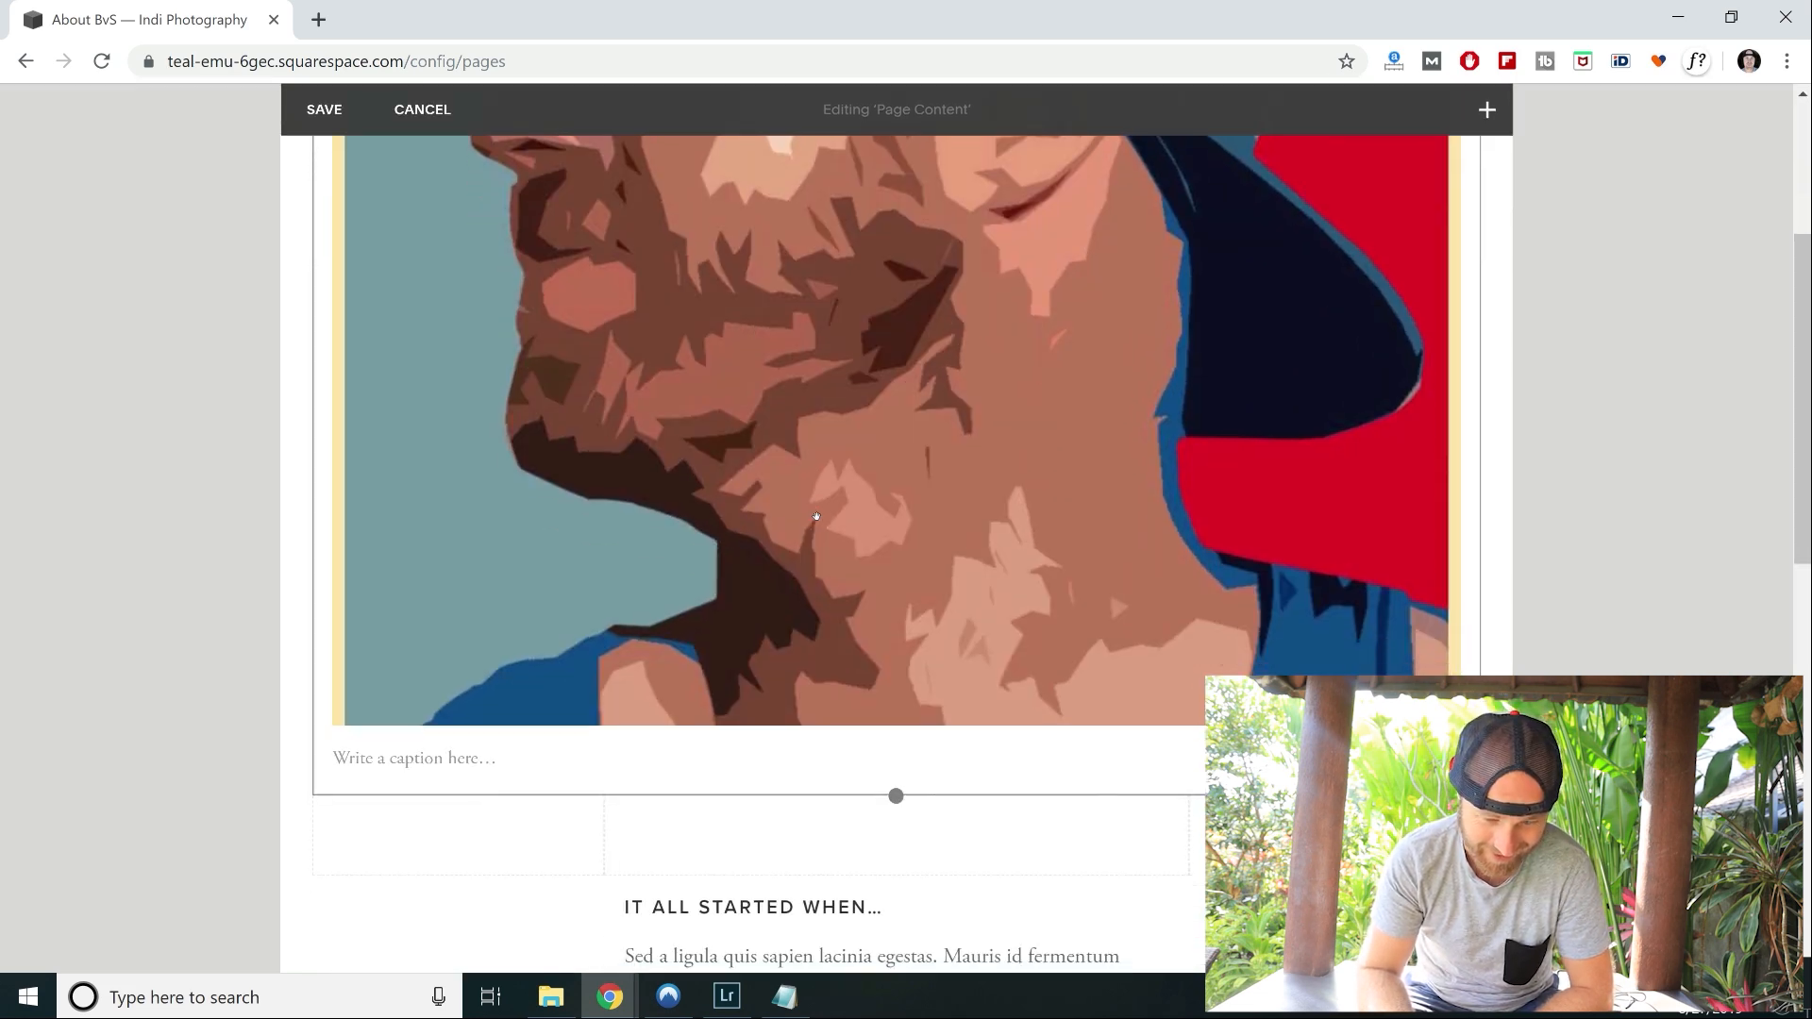
{"action": "scroll", "coordinate": [816, 517], "scroll_direction": "up", "scroll_amount": 2}
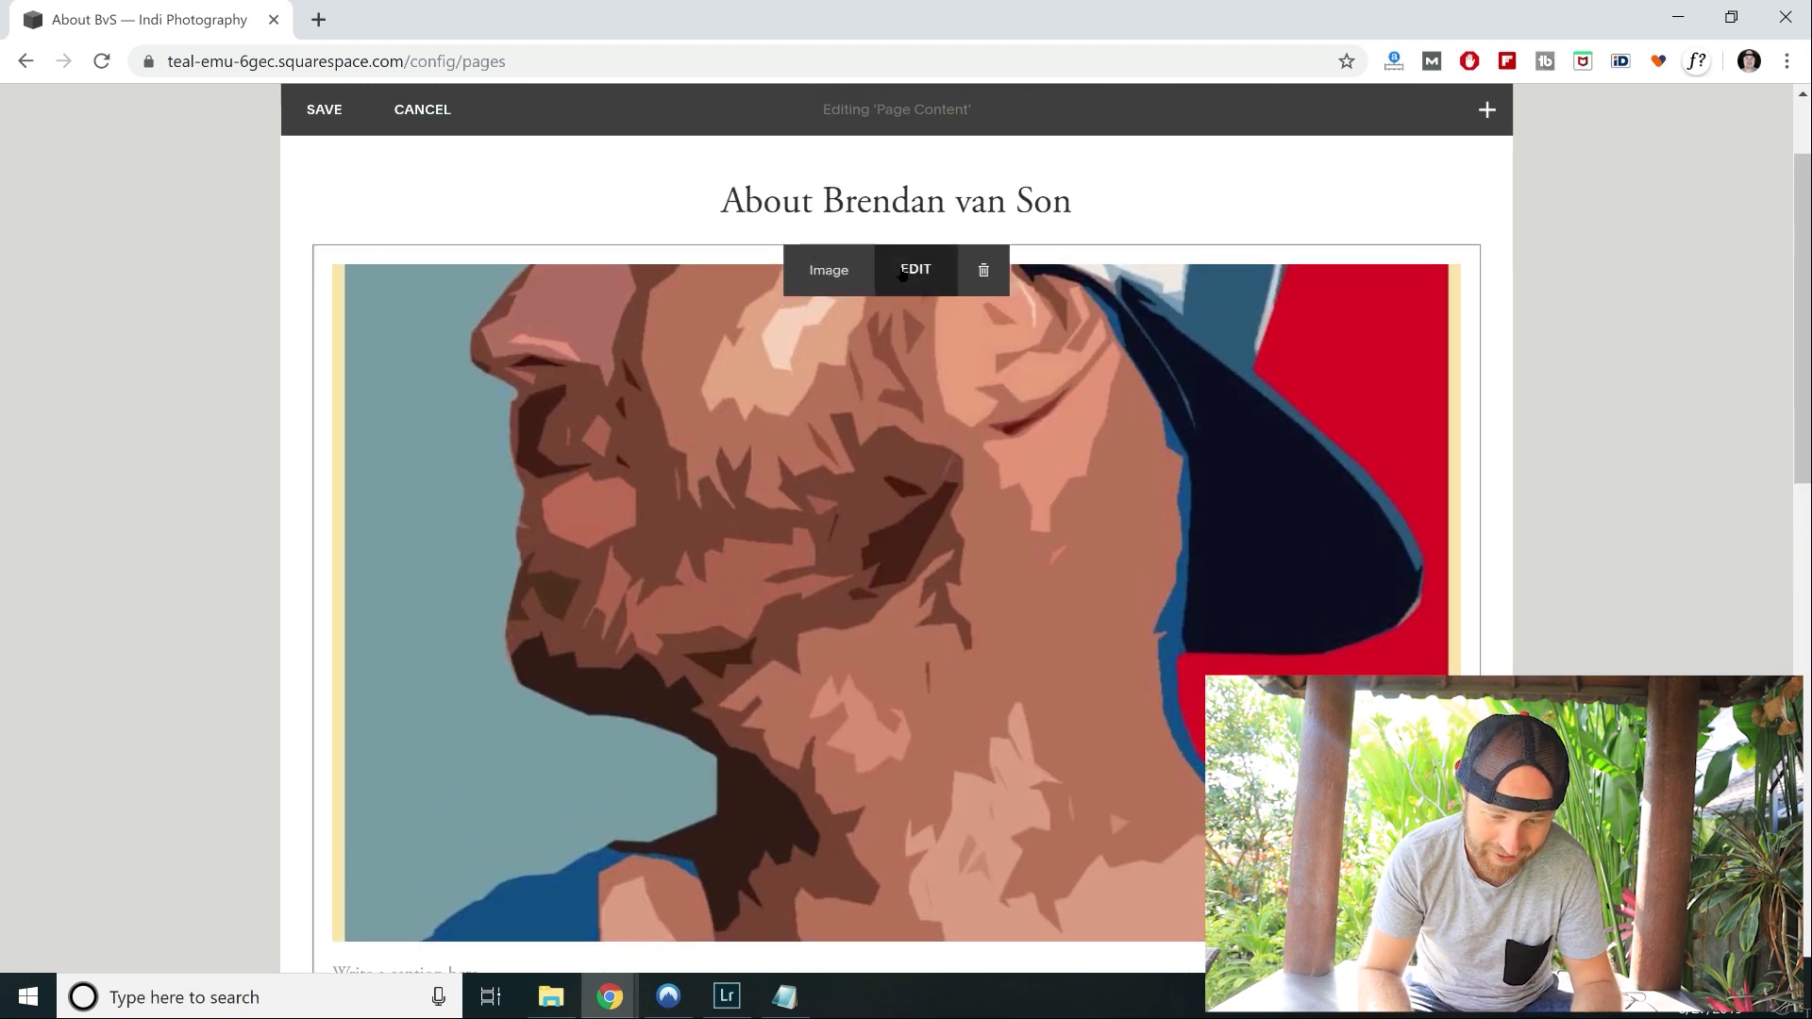
{"action": "left_click", "coordinate": [903, 272]}
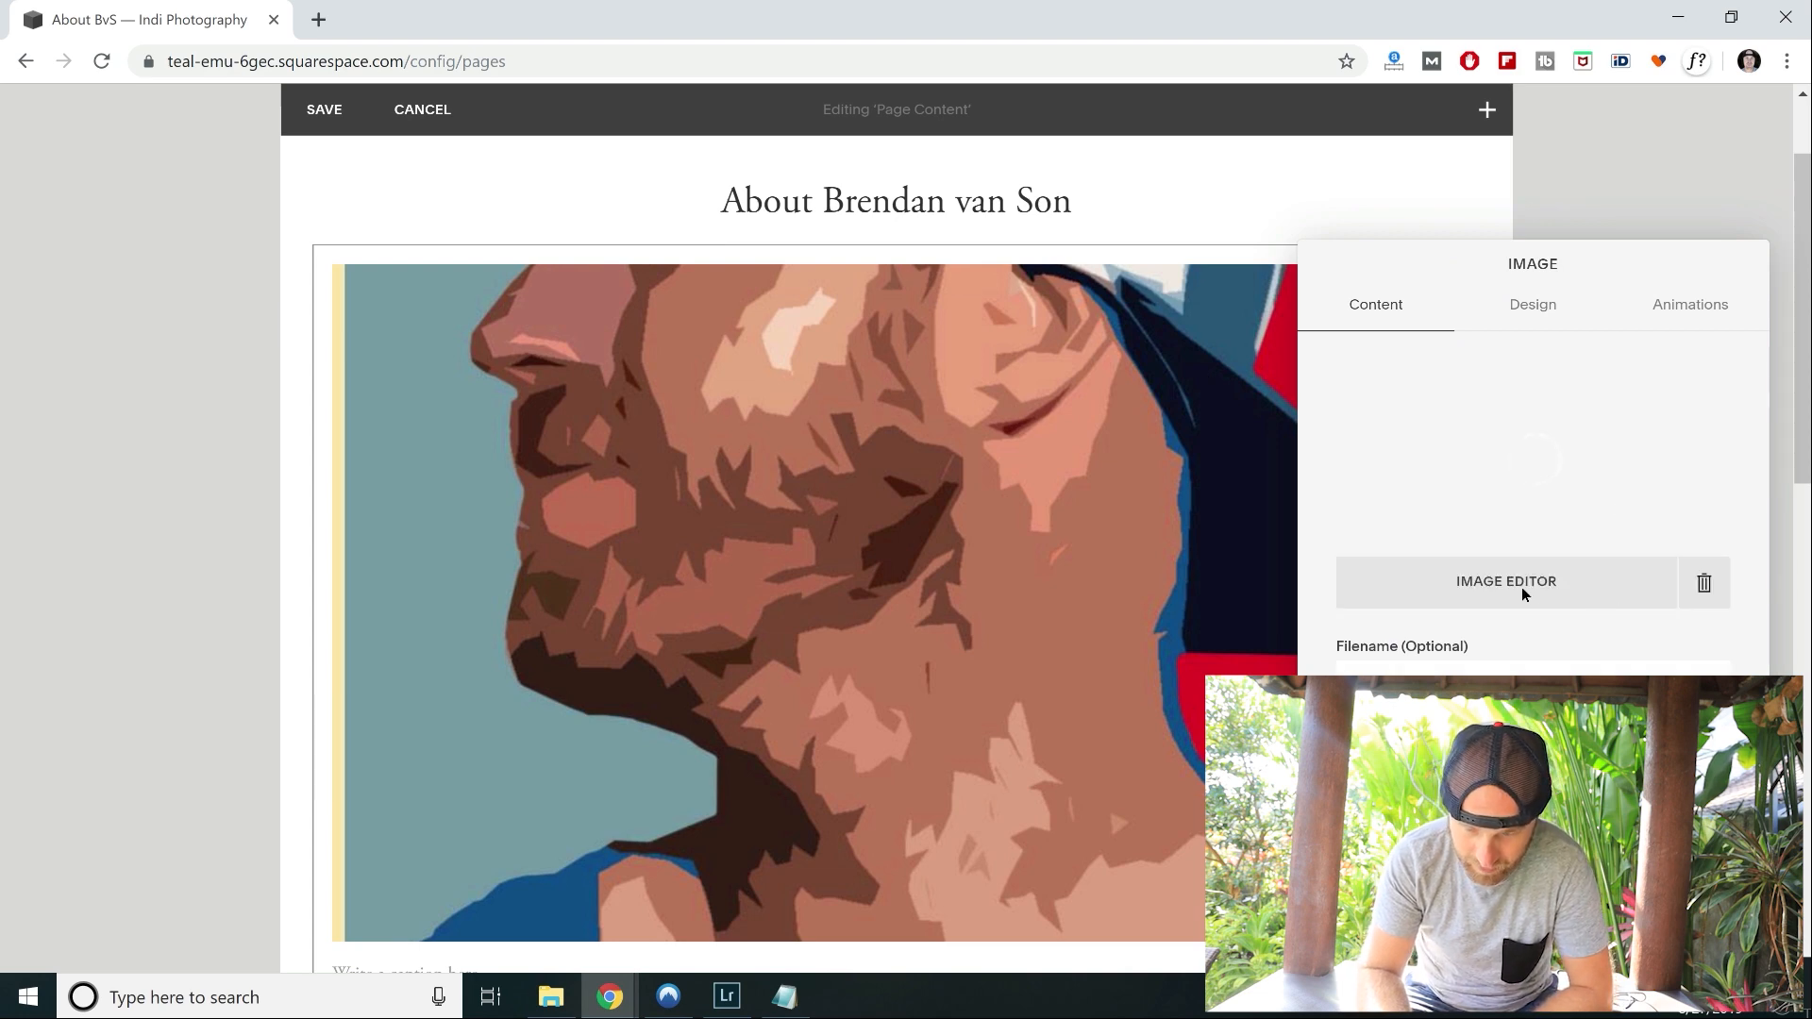
{"action": "left_click", "coordinate": [1513, 592]}
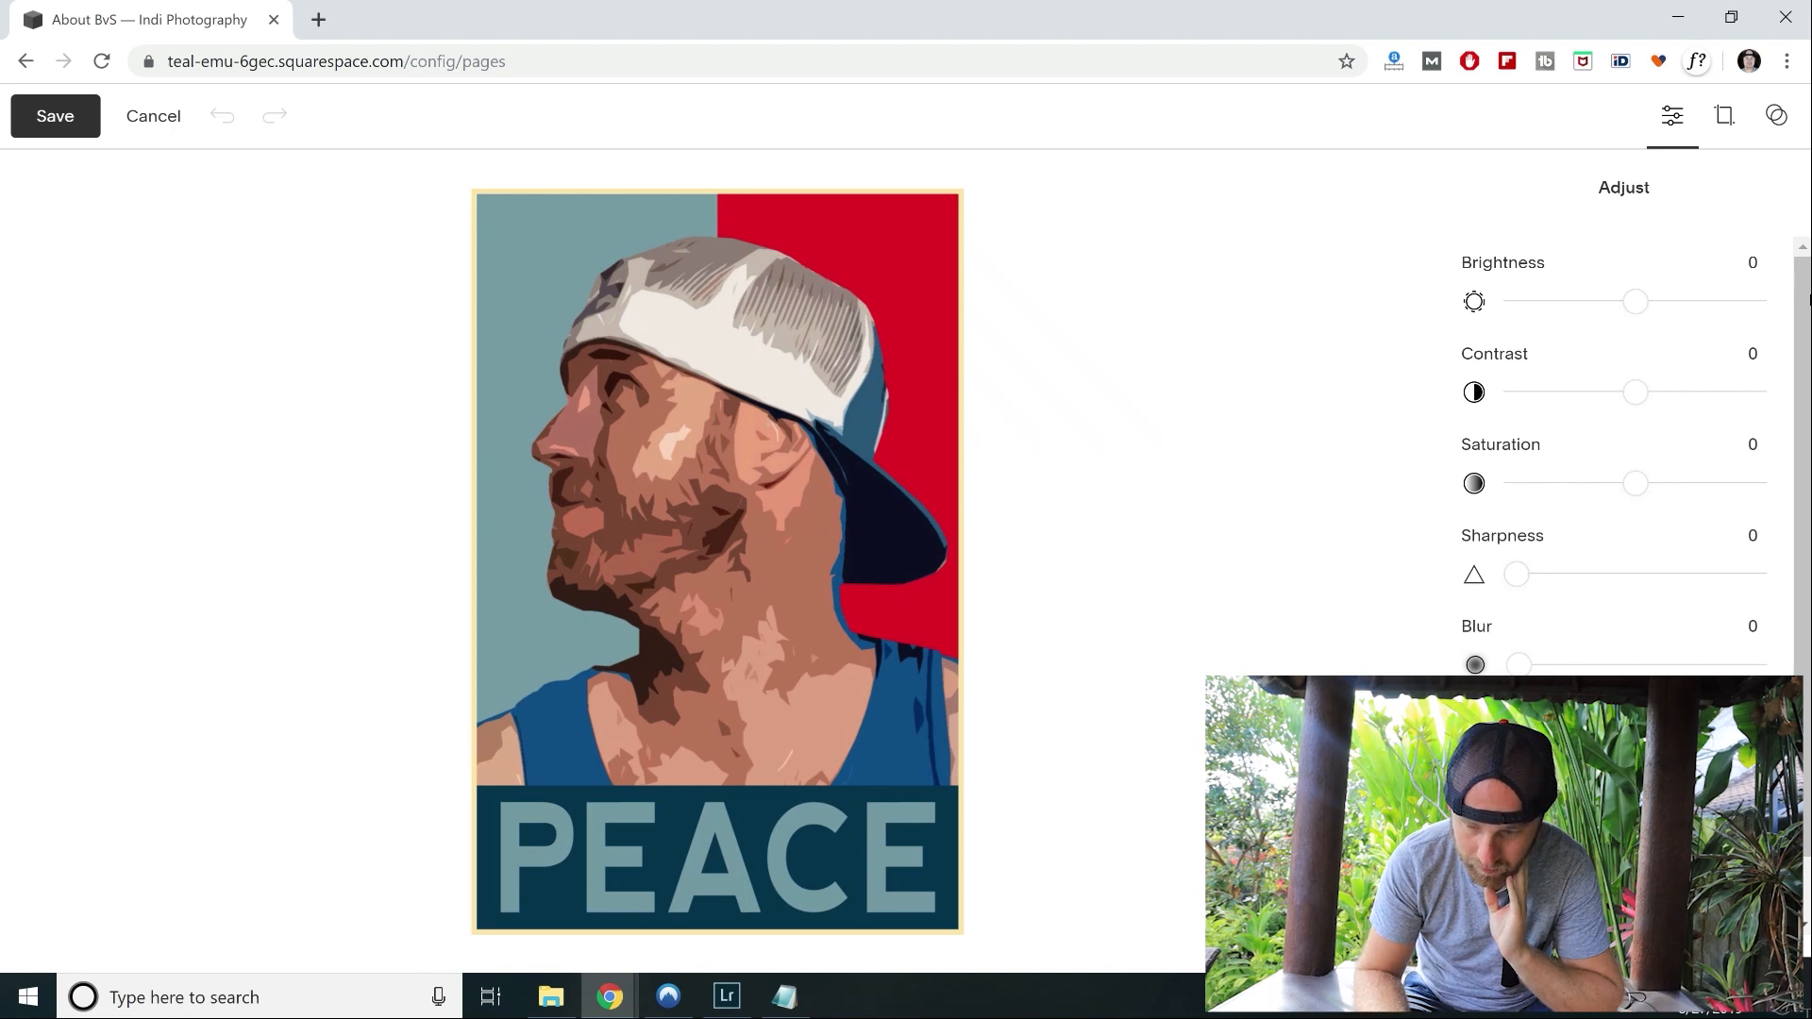
{"action": "left_click_drag", "start_coordinate": [1803, 344], "coordinate": [1679, 260]}
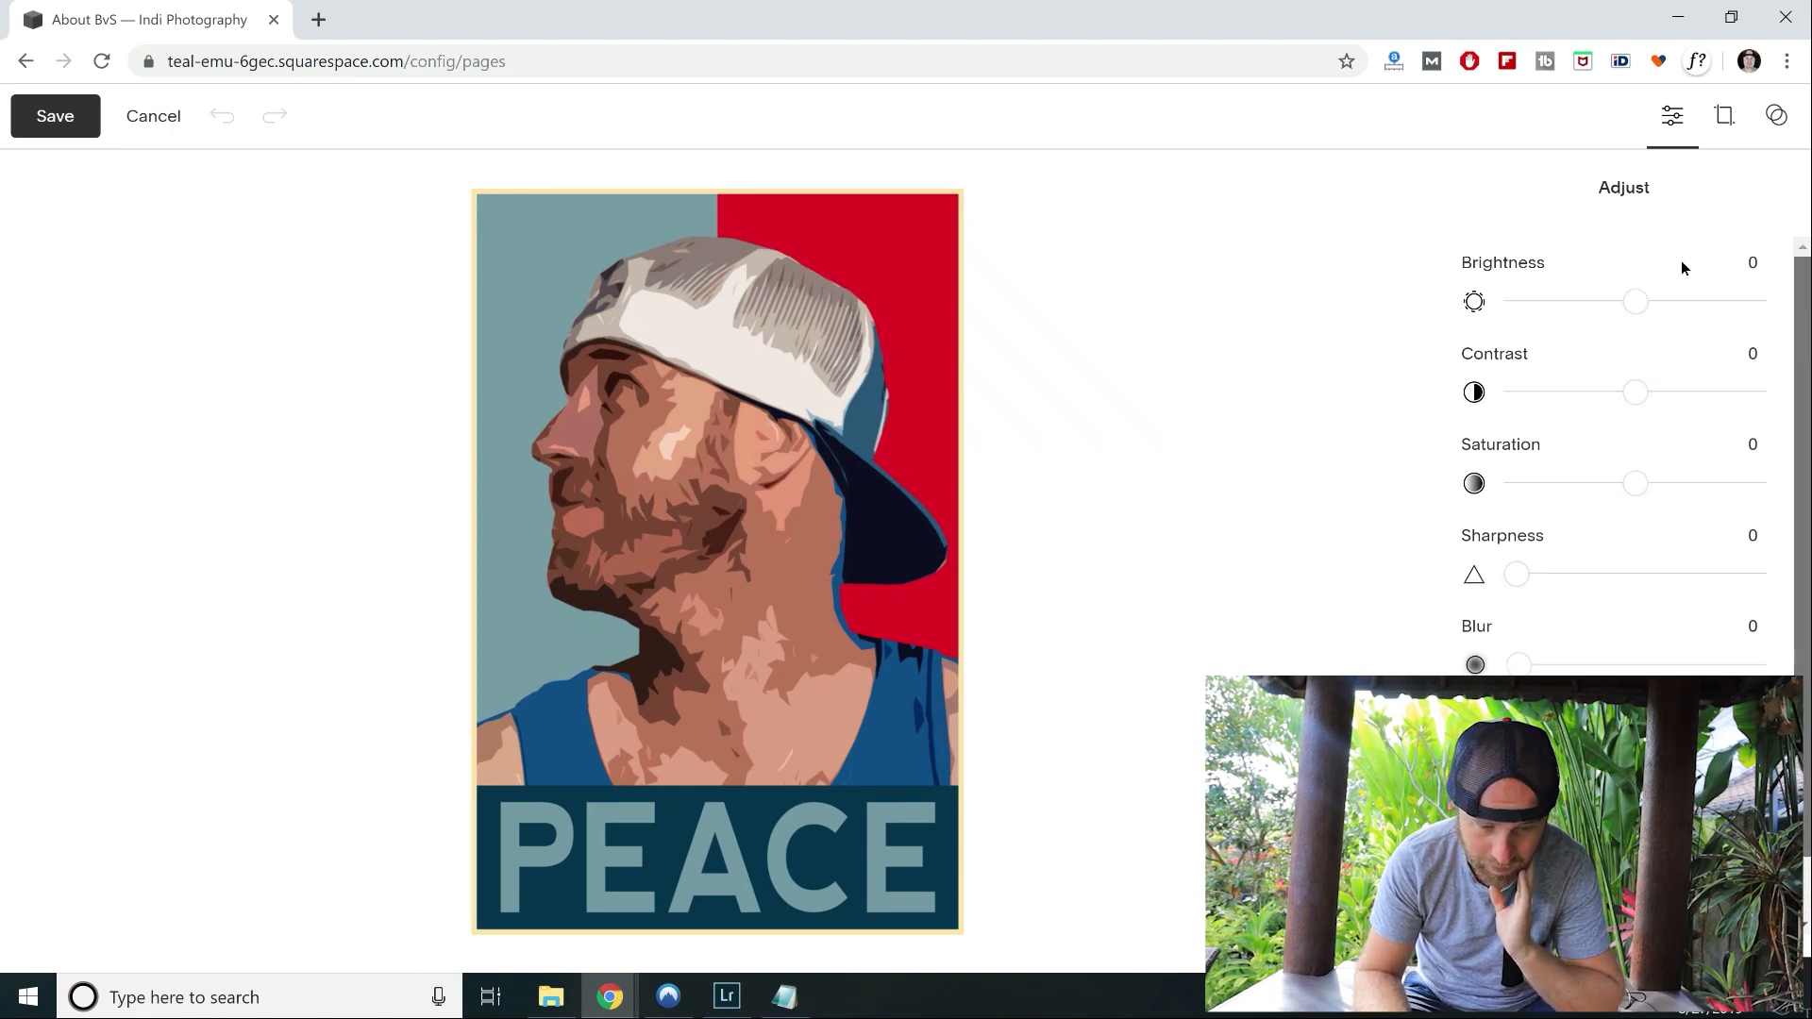
{"action": "left_click", "coordinate": [1718, 118]}
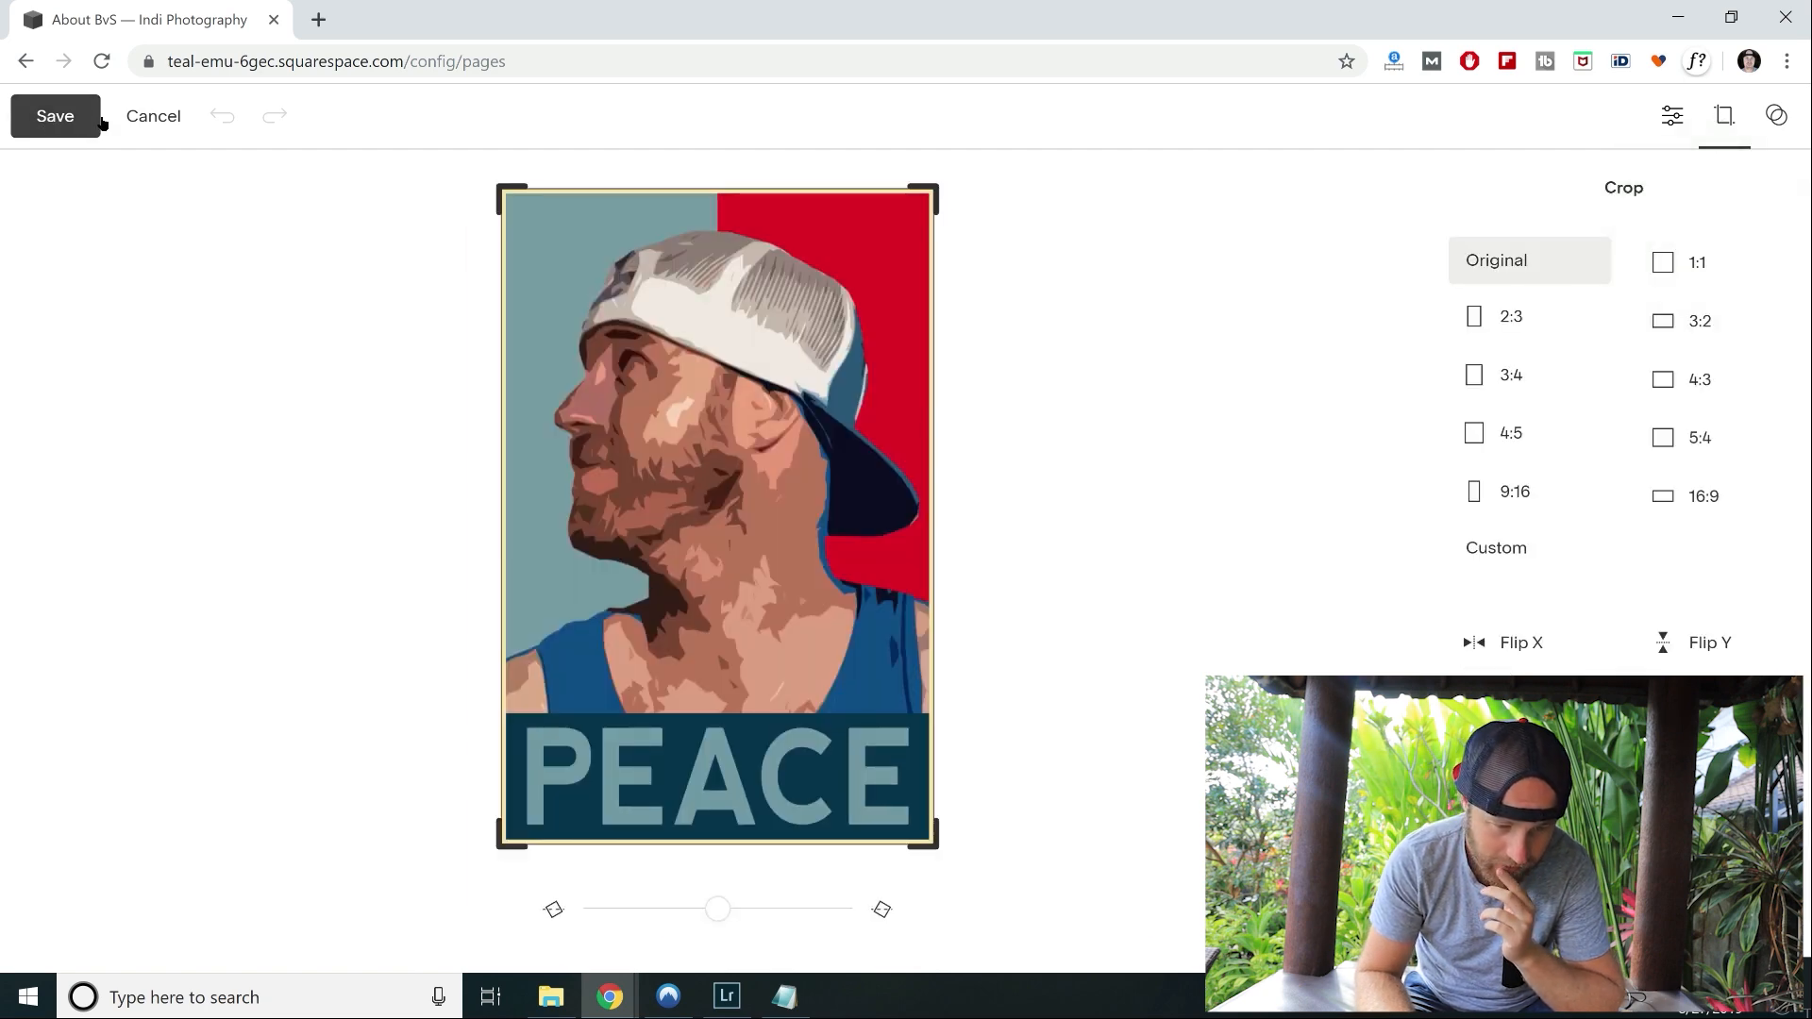
{"action": "left_click", "coordinate": [142, 123]}
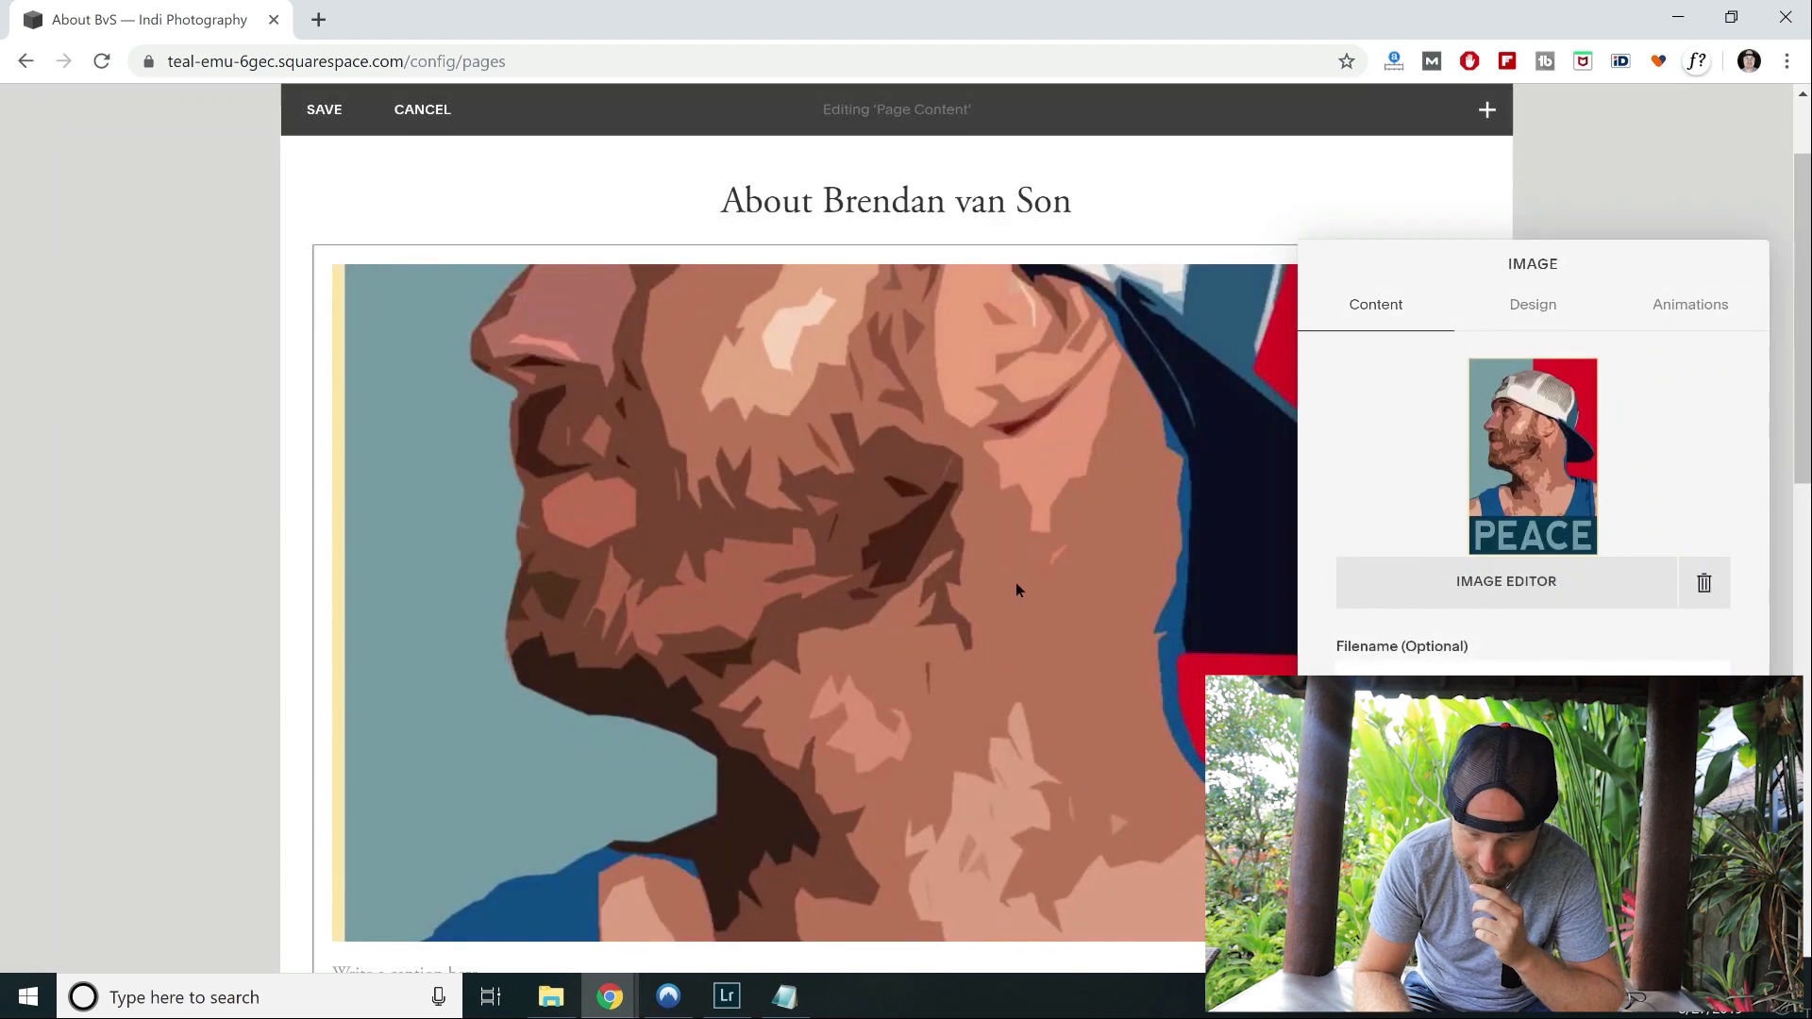
Replace the "It all started when…" subheading beneath the image with "ABOUT" followed by the photographer's full name.
{"action": "scroll", "coordinate": [1016, 590], "scroll_direction": "down", "scroll_amount": 4}
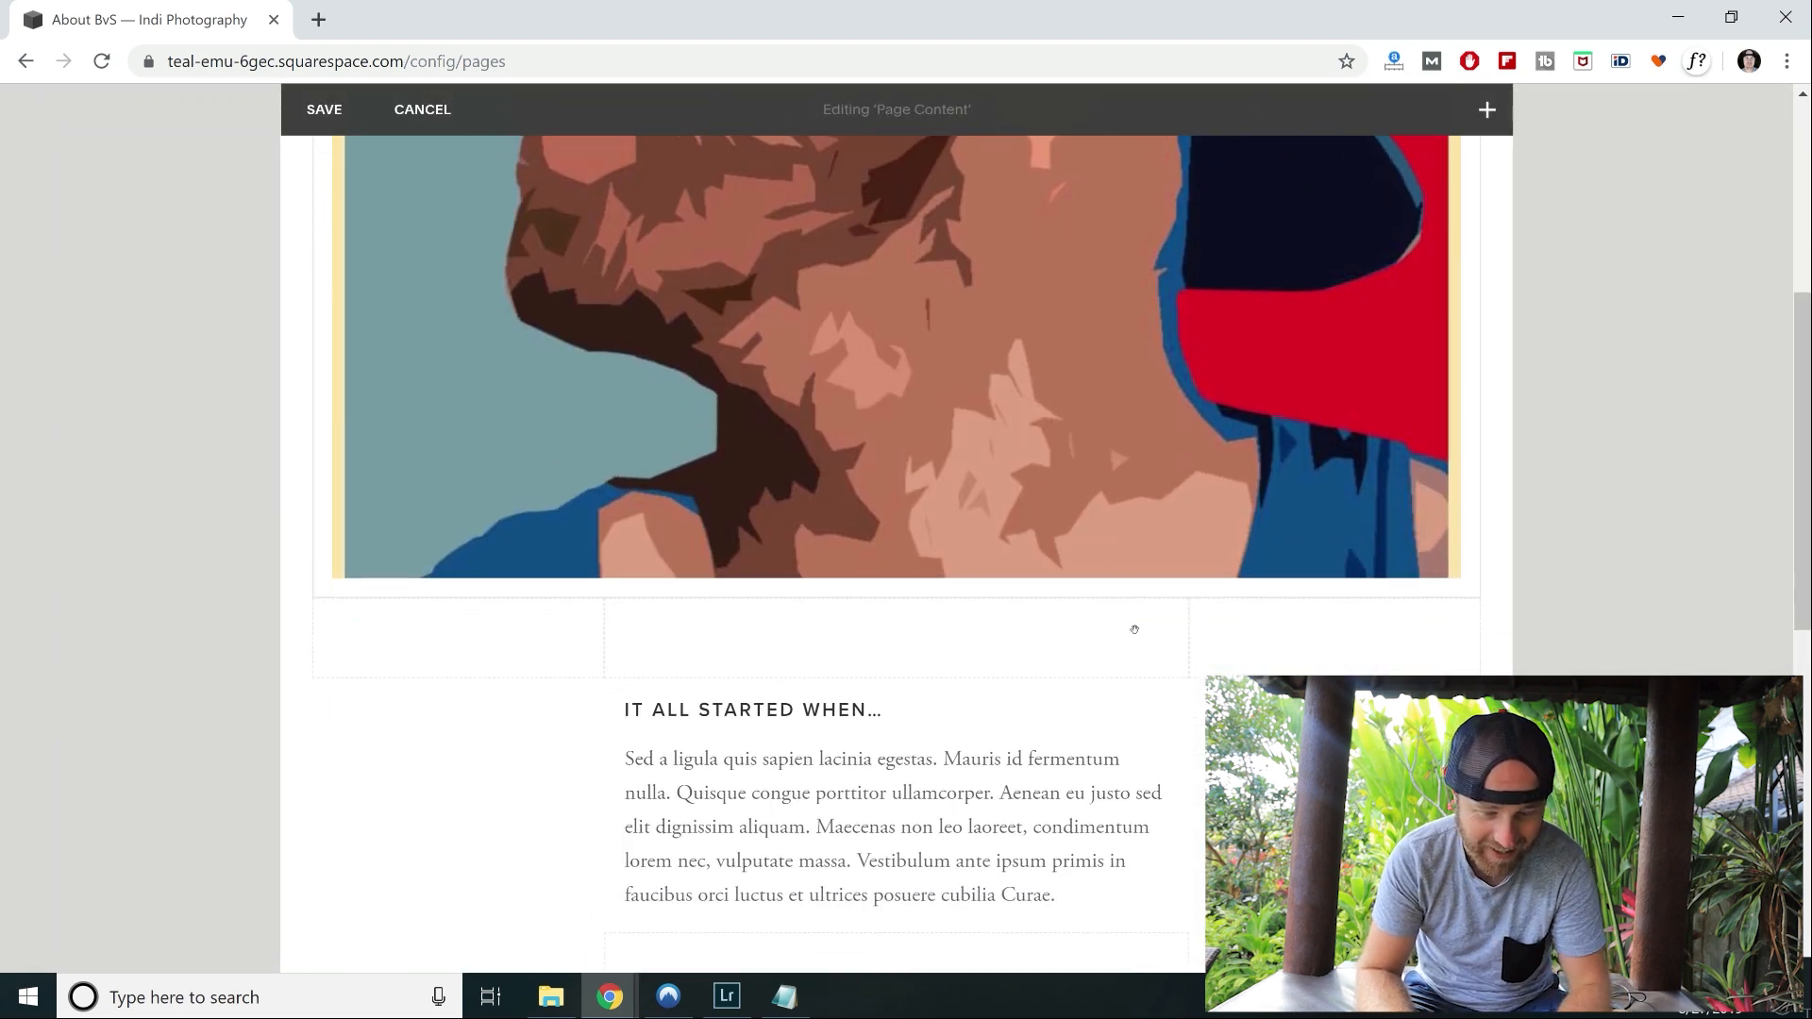
{"action": "scroll", "coordinate": [1135, 629], "scroll_direction": "down", "scroll_amount": 3}
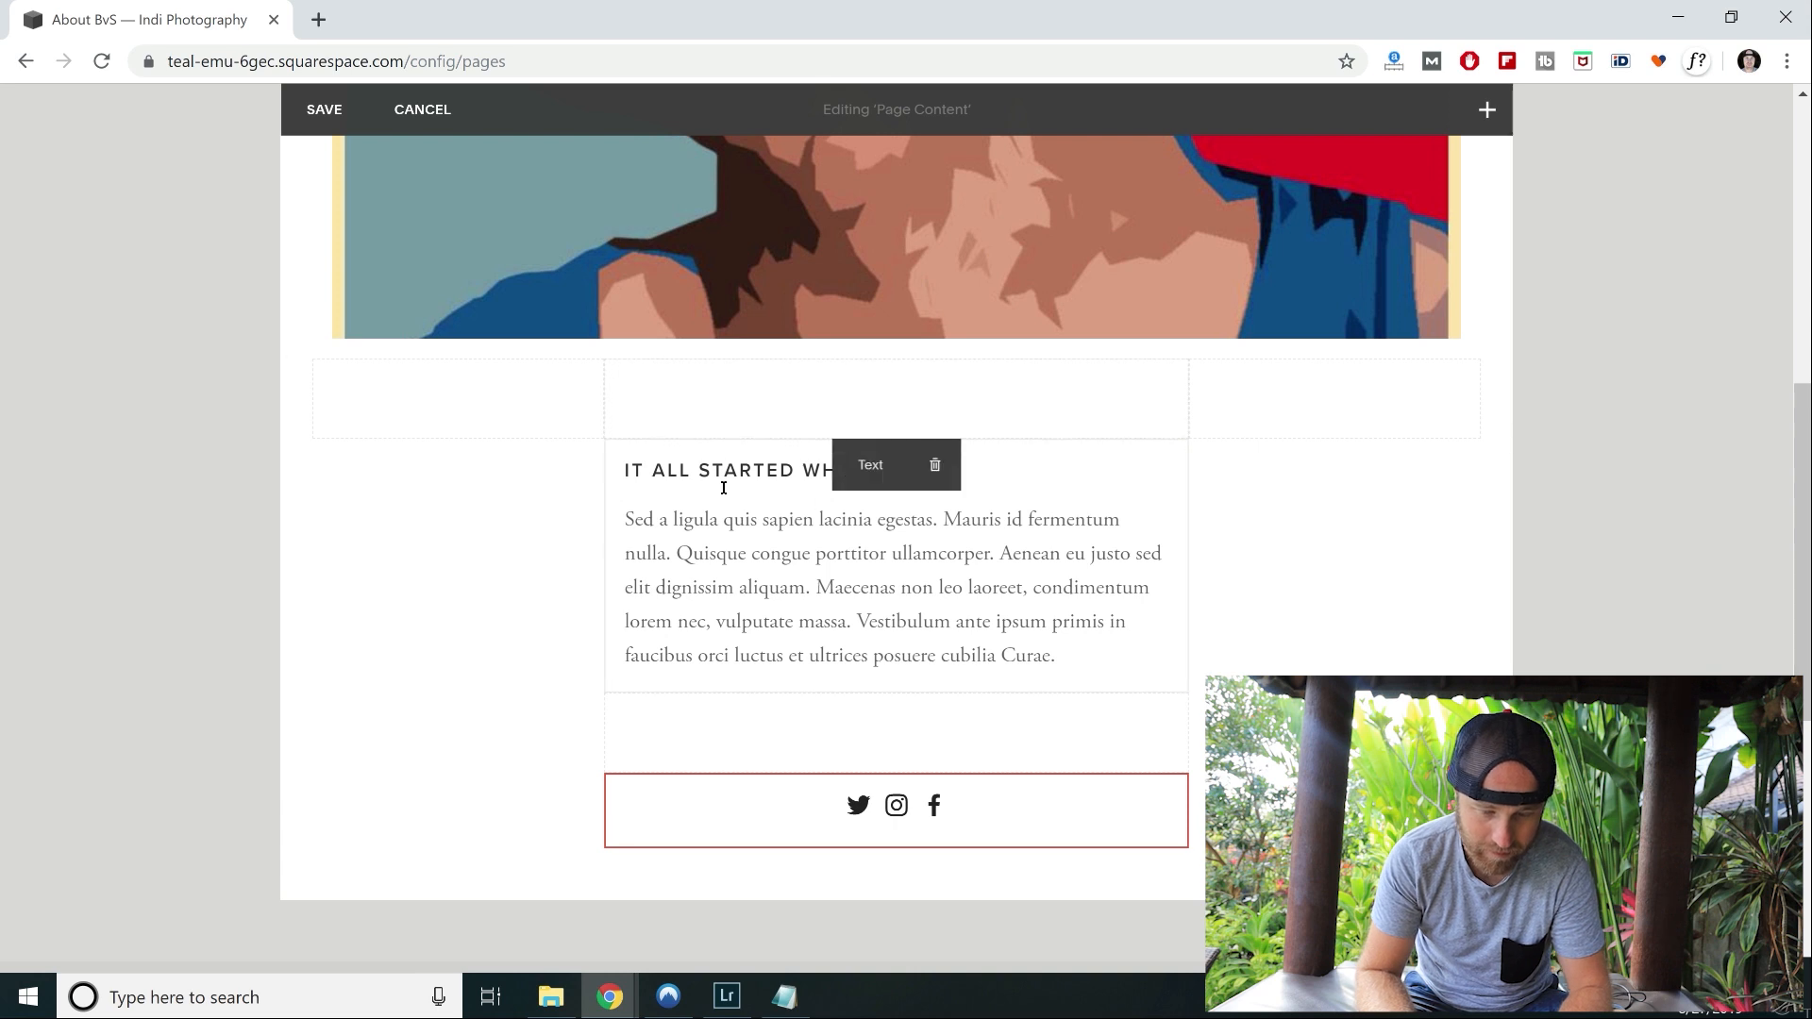
{"action": "triple_click", "coordinate": [699, 470]}
{"action": "type", "text": "A"}
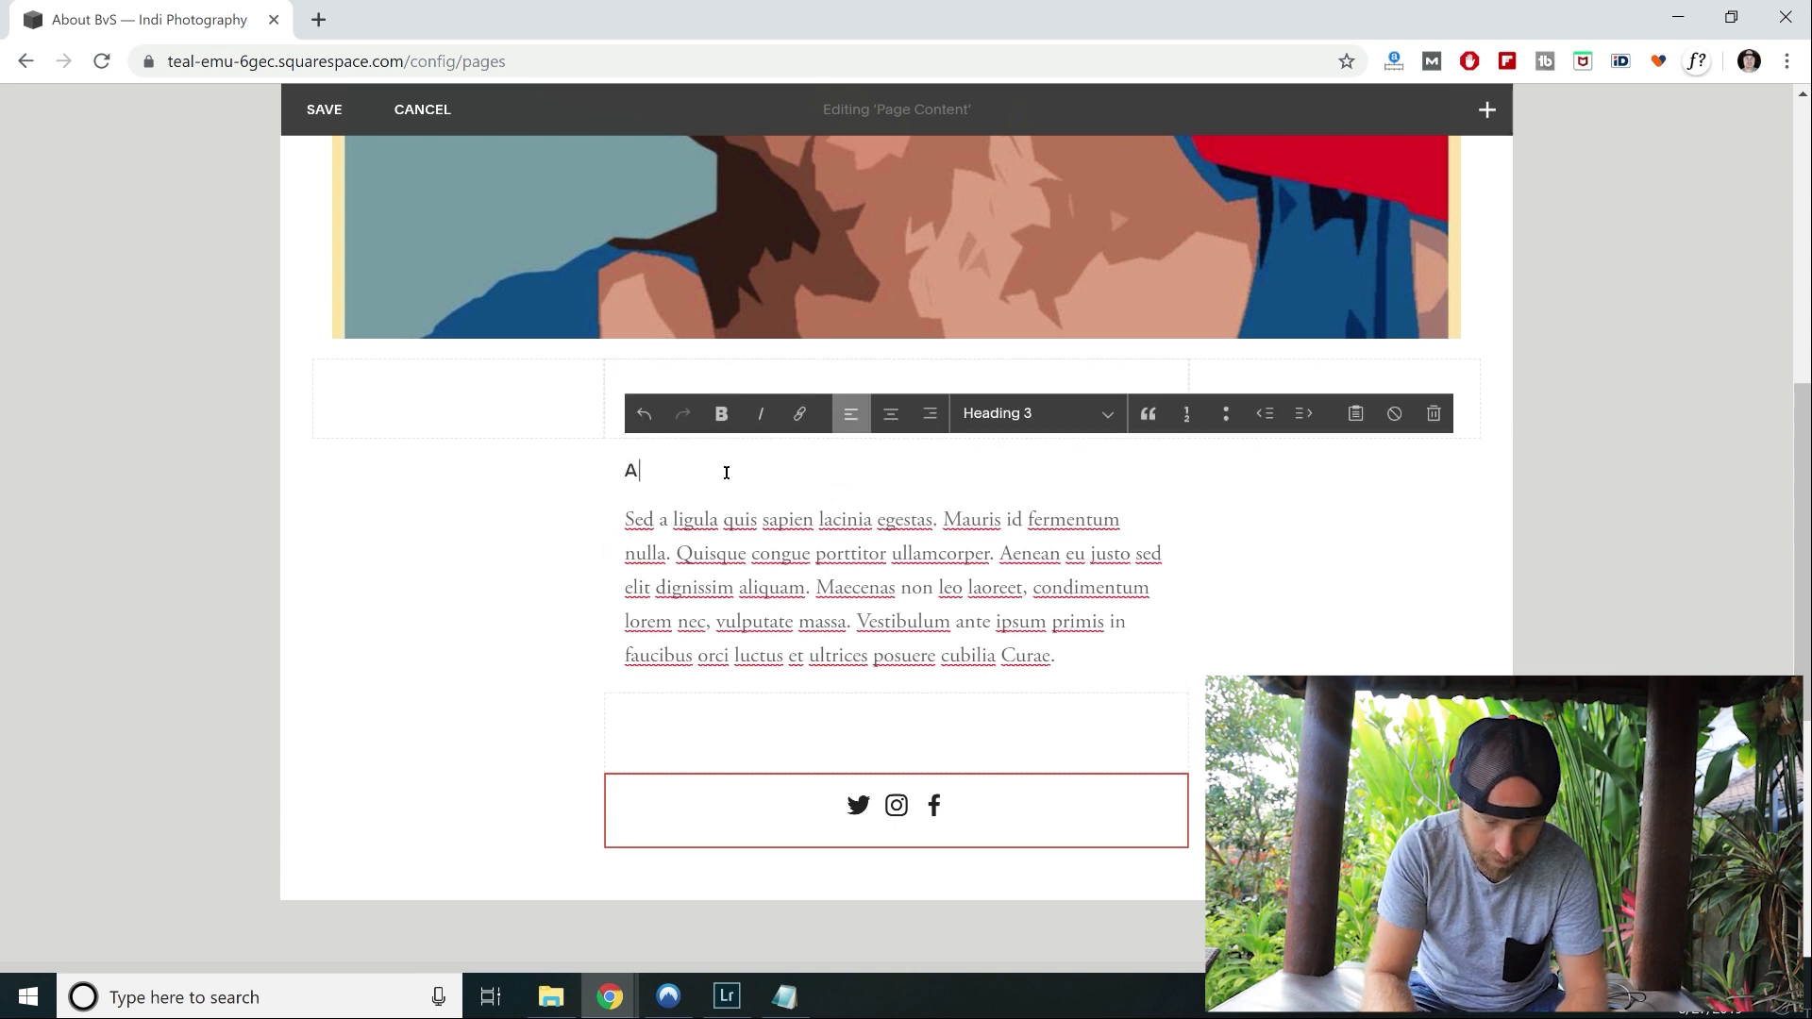
{"action": "type", "text": "BOUT BRENDAN VAN SON"}
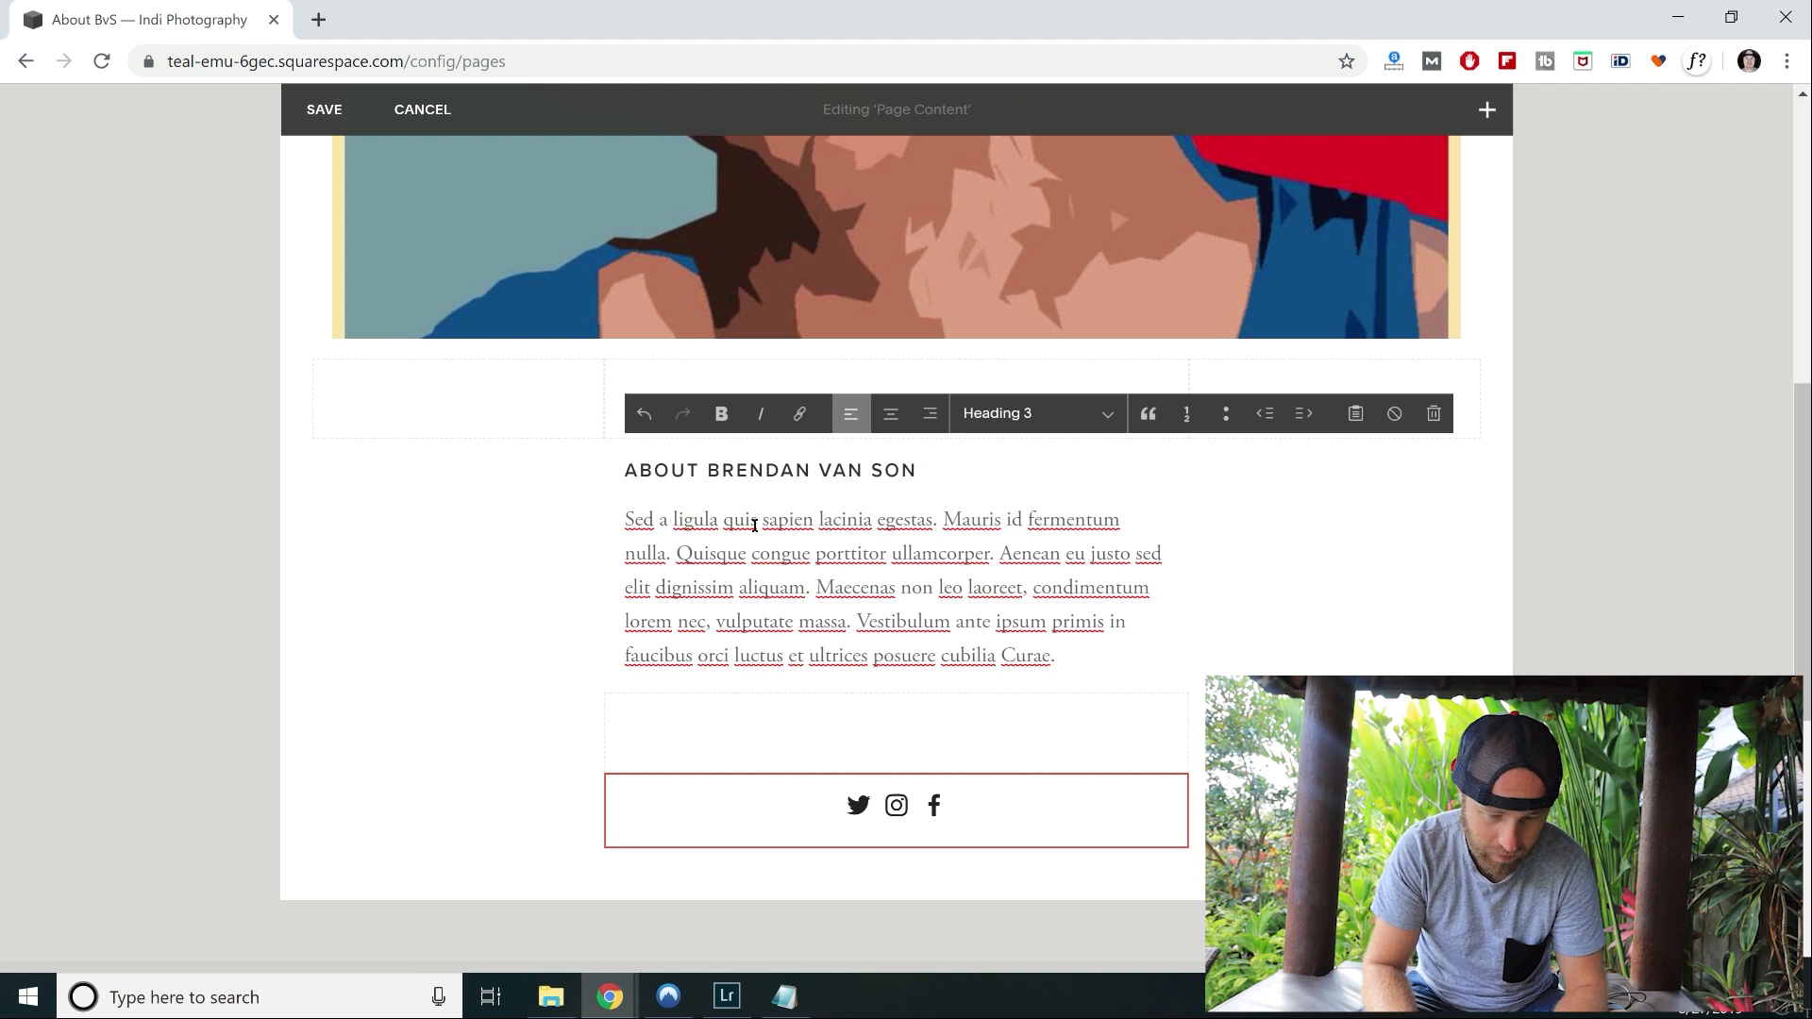
Replace the placeholder paragraph under the subheading with "He's an OK photographer.".
{"action": "triple_click", "coordinate": [755, 525]}
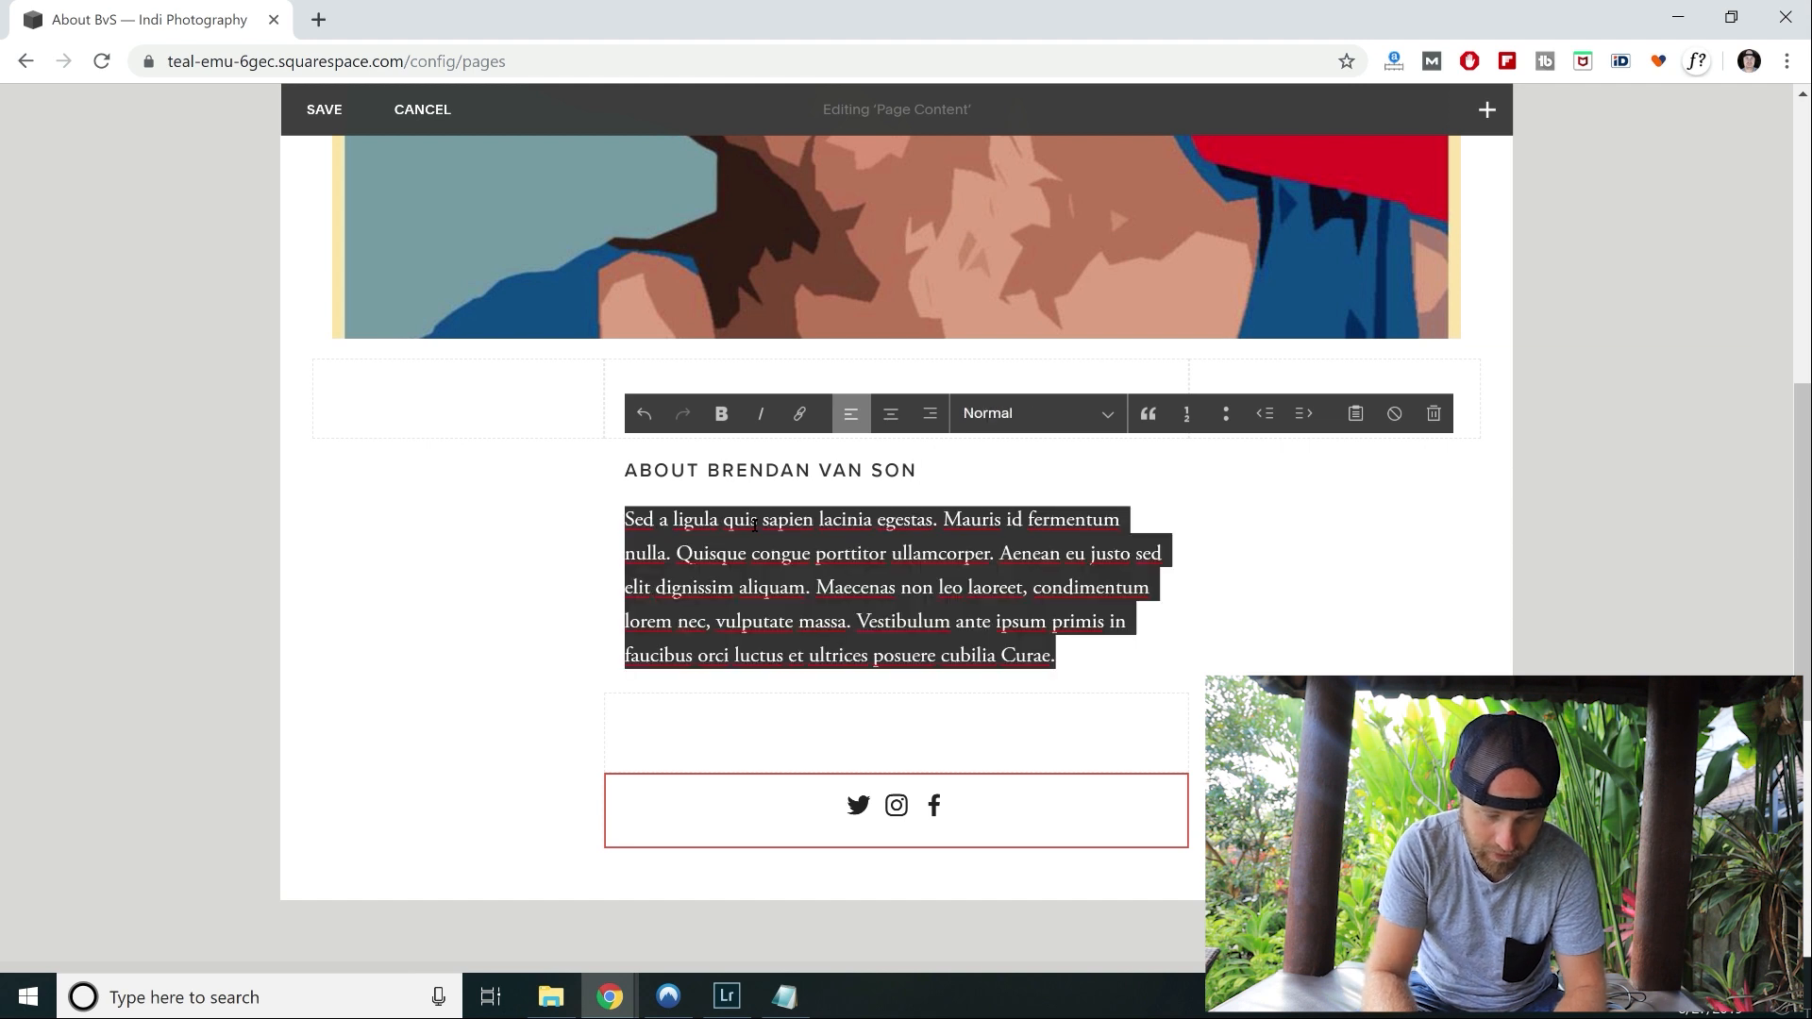
{"action": "type", "text": "hE'"}
{"action": "key", "text": "BackSpace"}
{"action": "key", "text": "BackSpace"}
{"action": "key", "text": "BackSpace"}
{"action": "type", "text": "H'"}
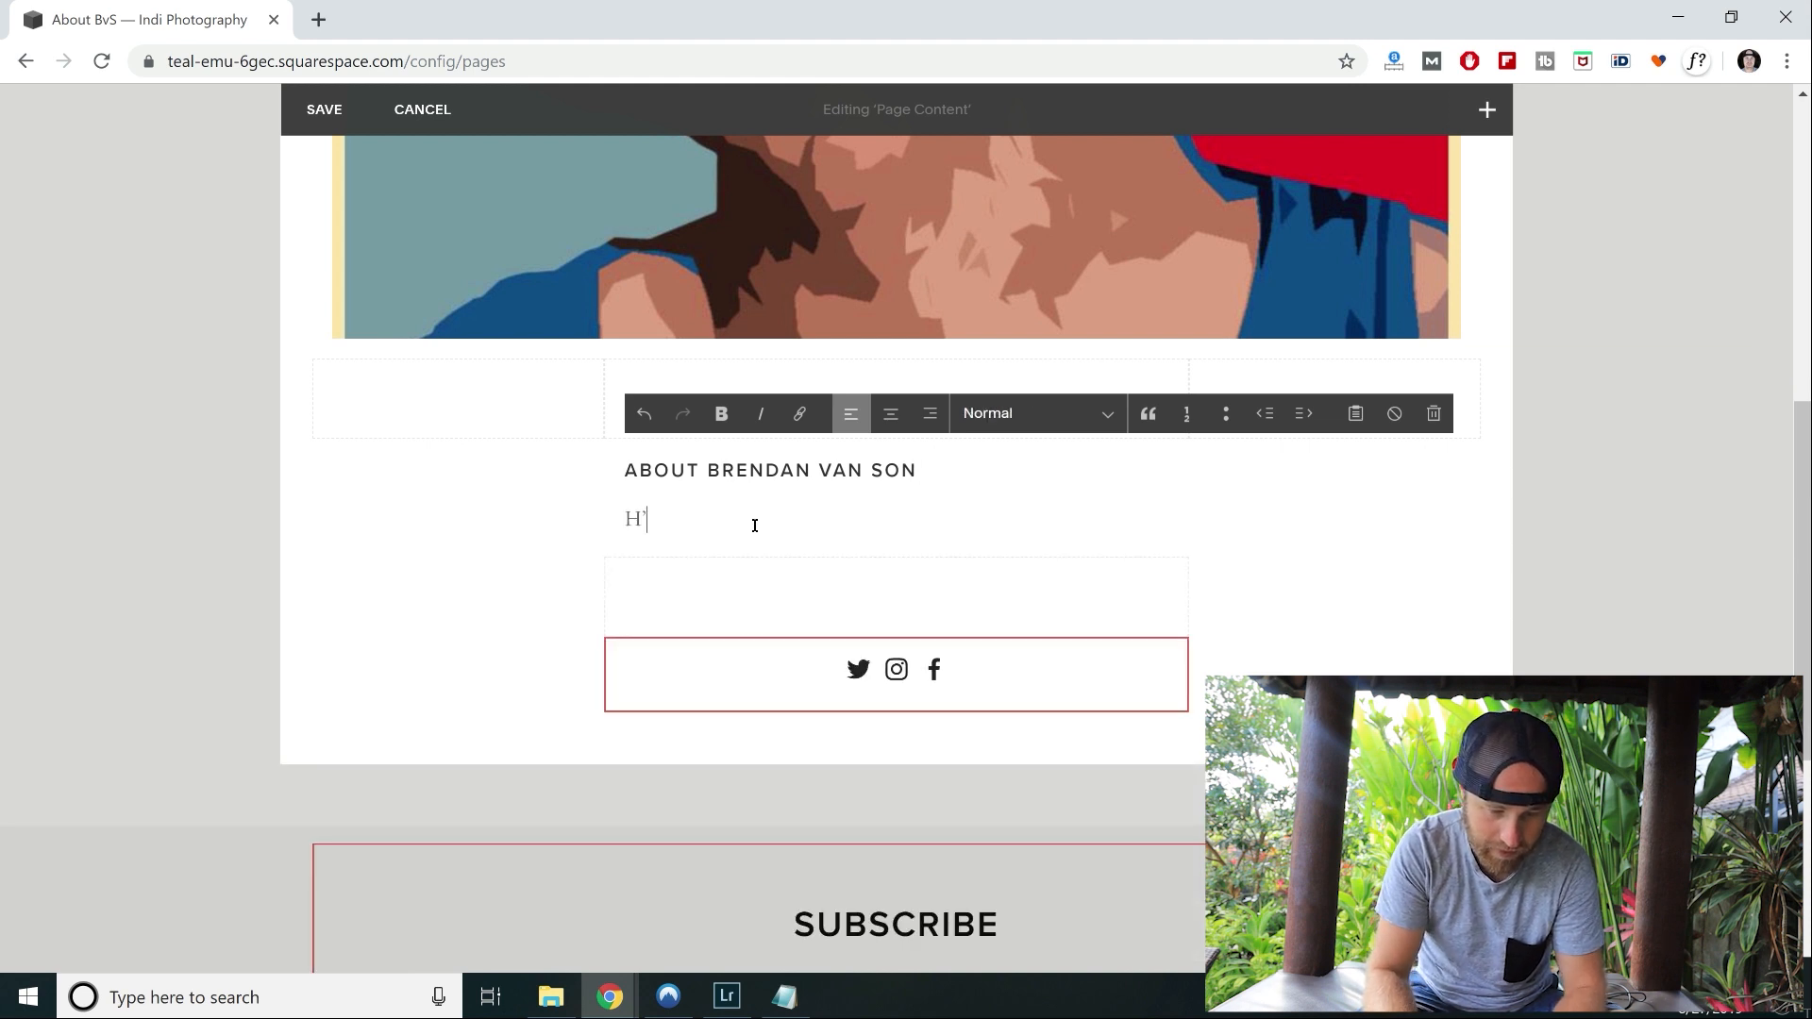
{"action": "type", "text": "'s an O"}
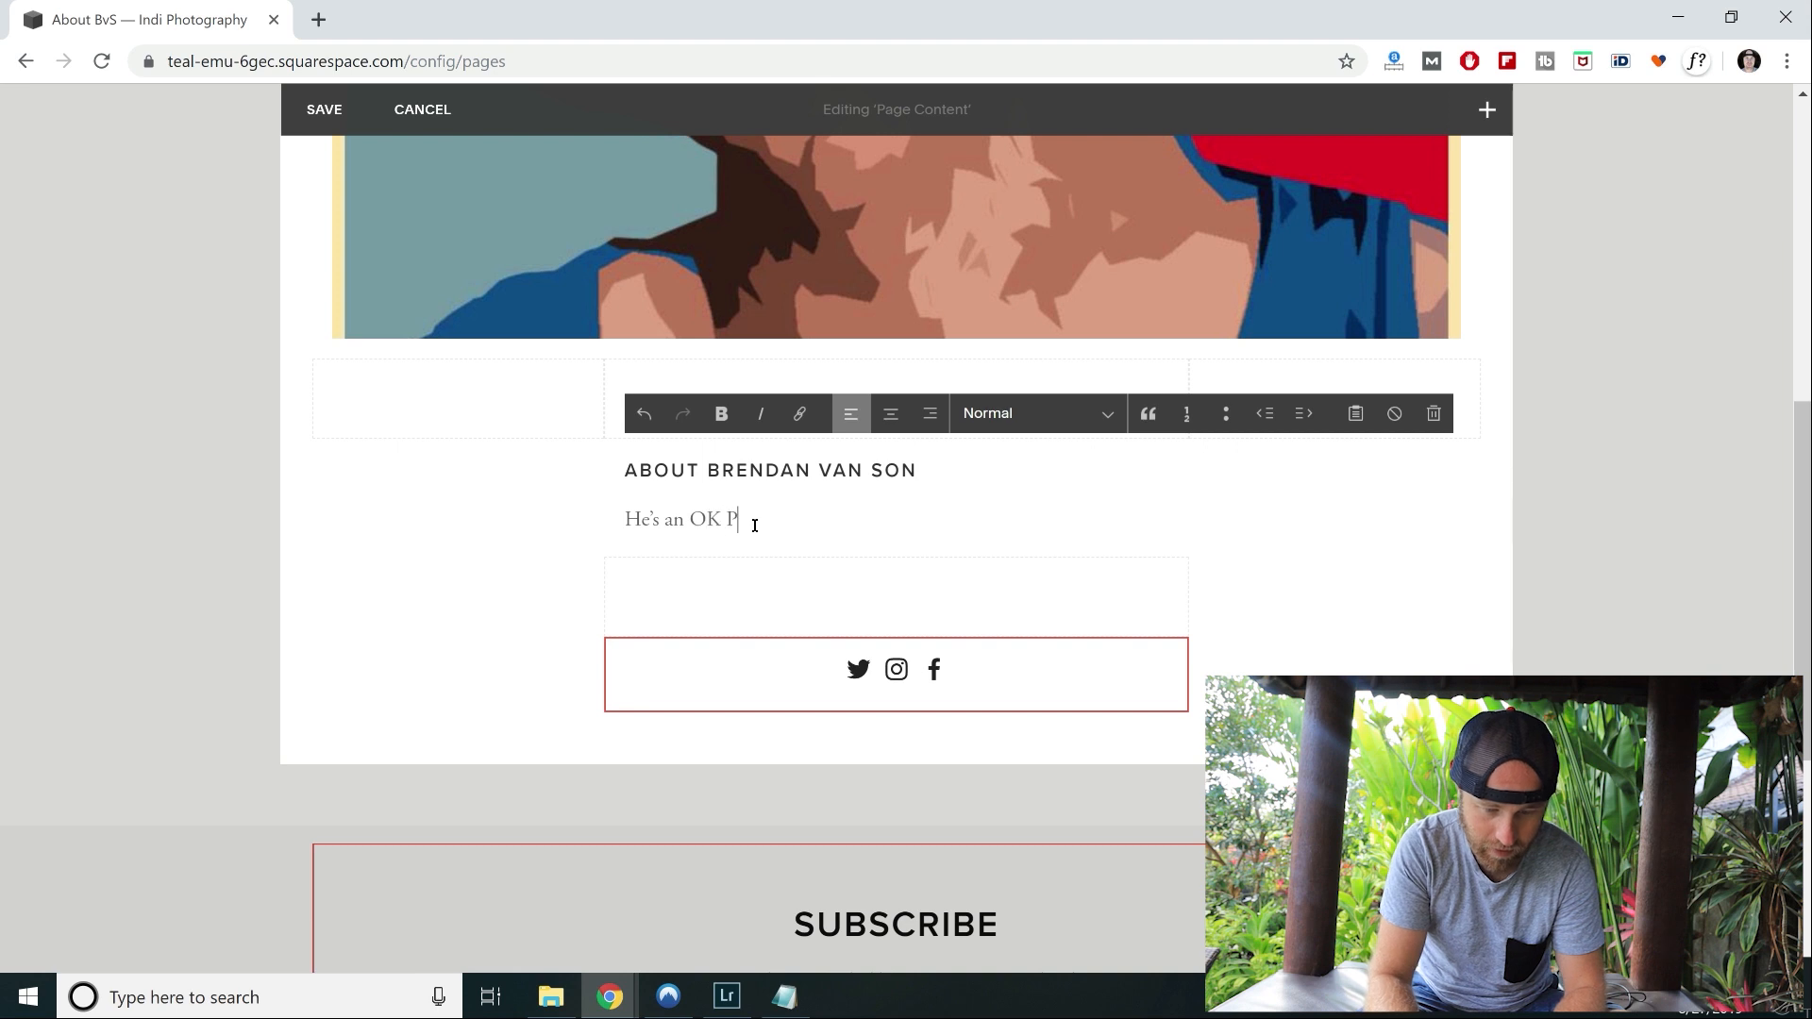
{"action": "type", "text": "K photographer."}
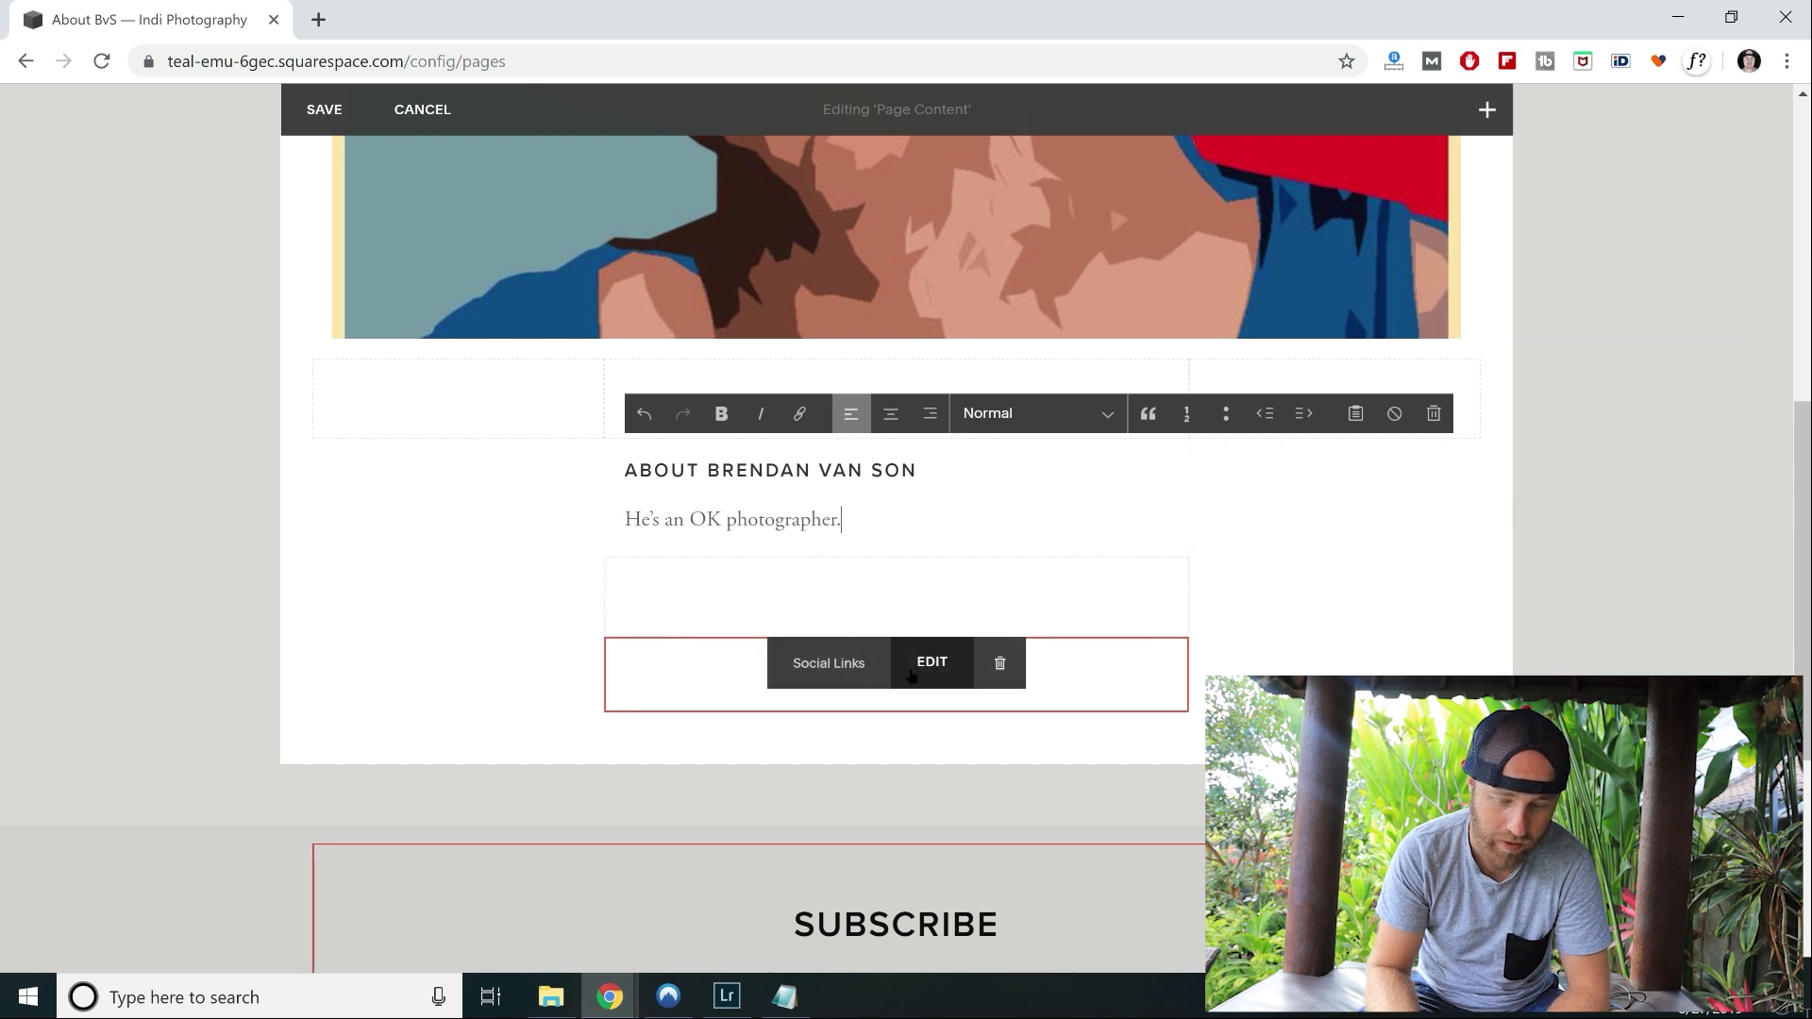
Browse the content blocks and add a Form block to the page content below the social links.
{"action": "left_click", "coordinate": [1486, 109]}
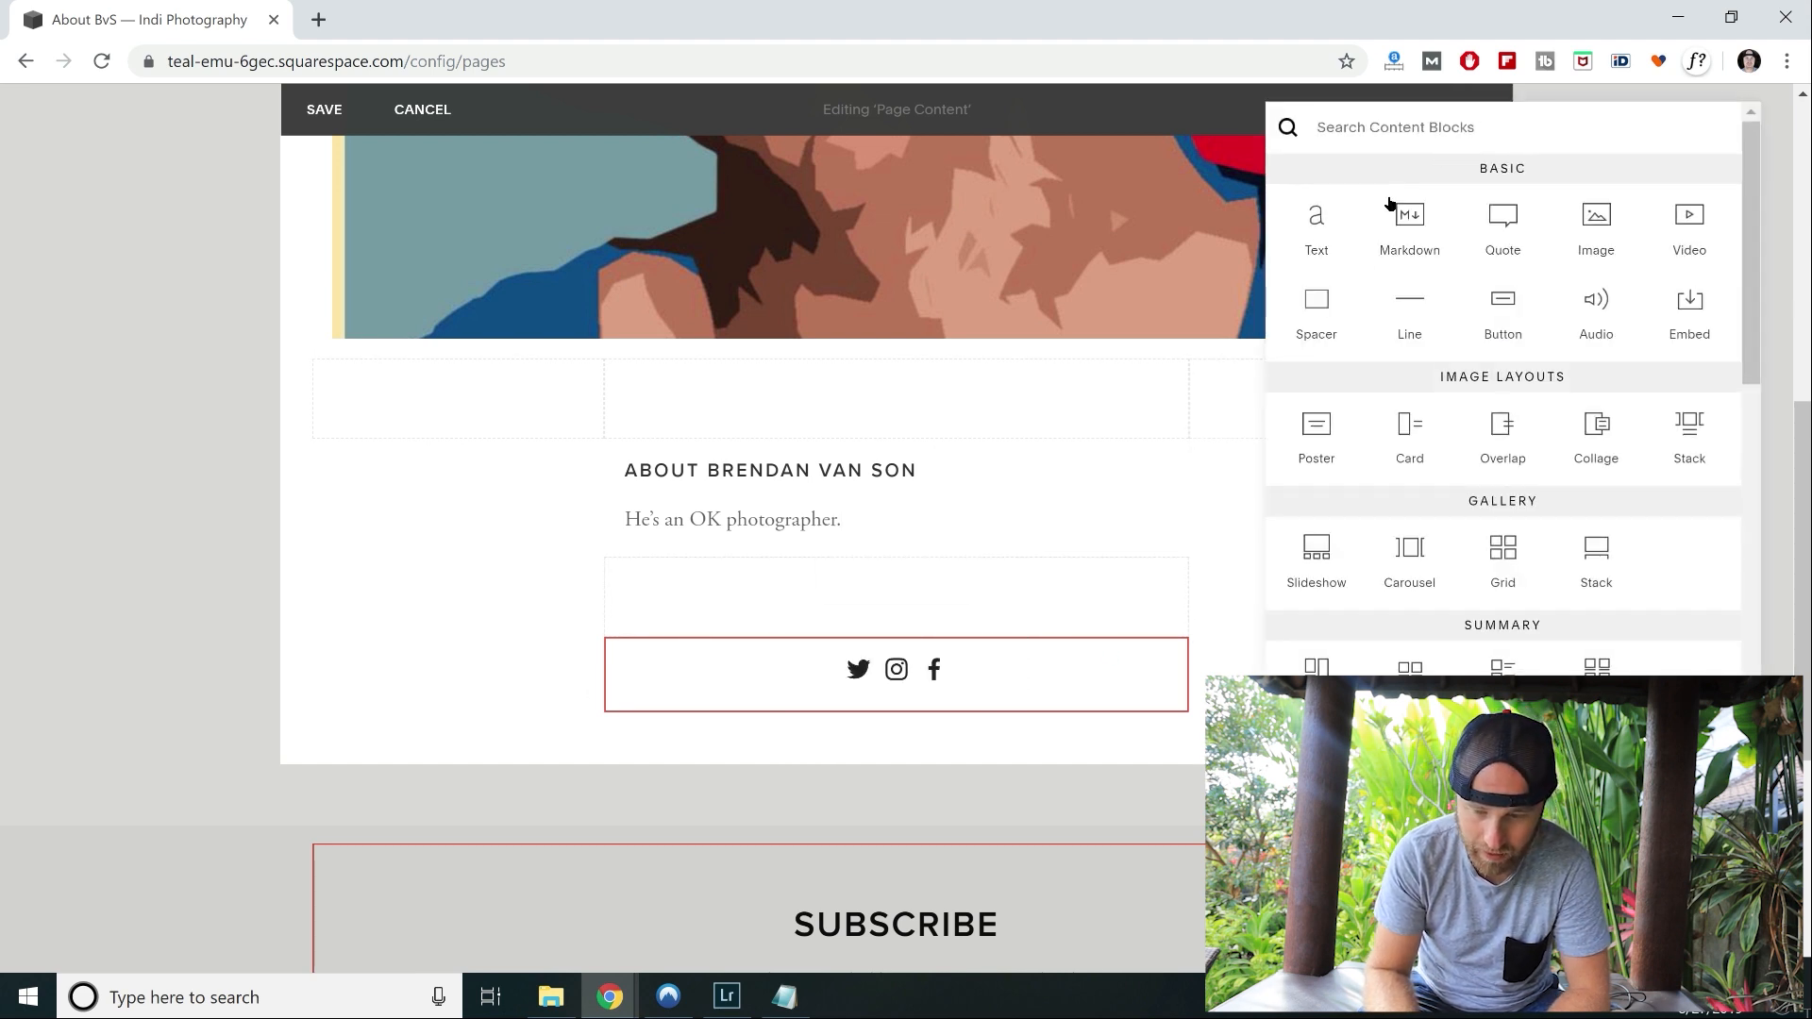
{"action": "scroll", "coordinate": [1469, 324], "scroll_direction": "down", "scroll_amount": 1}
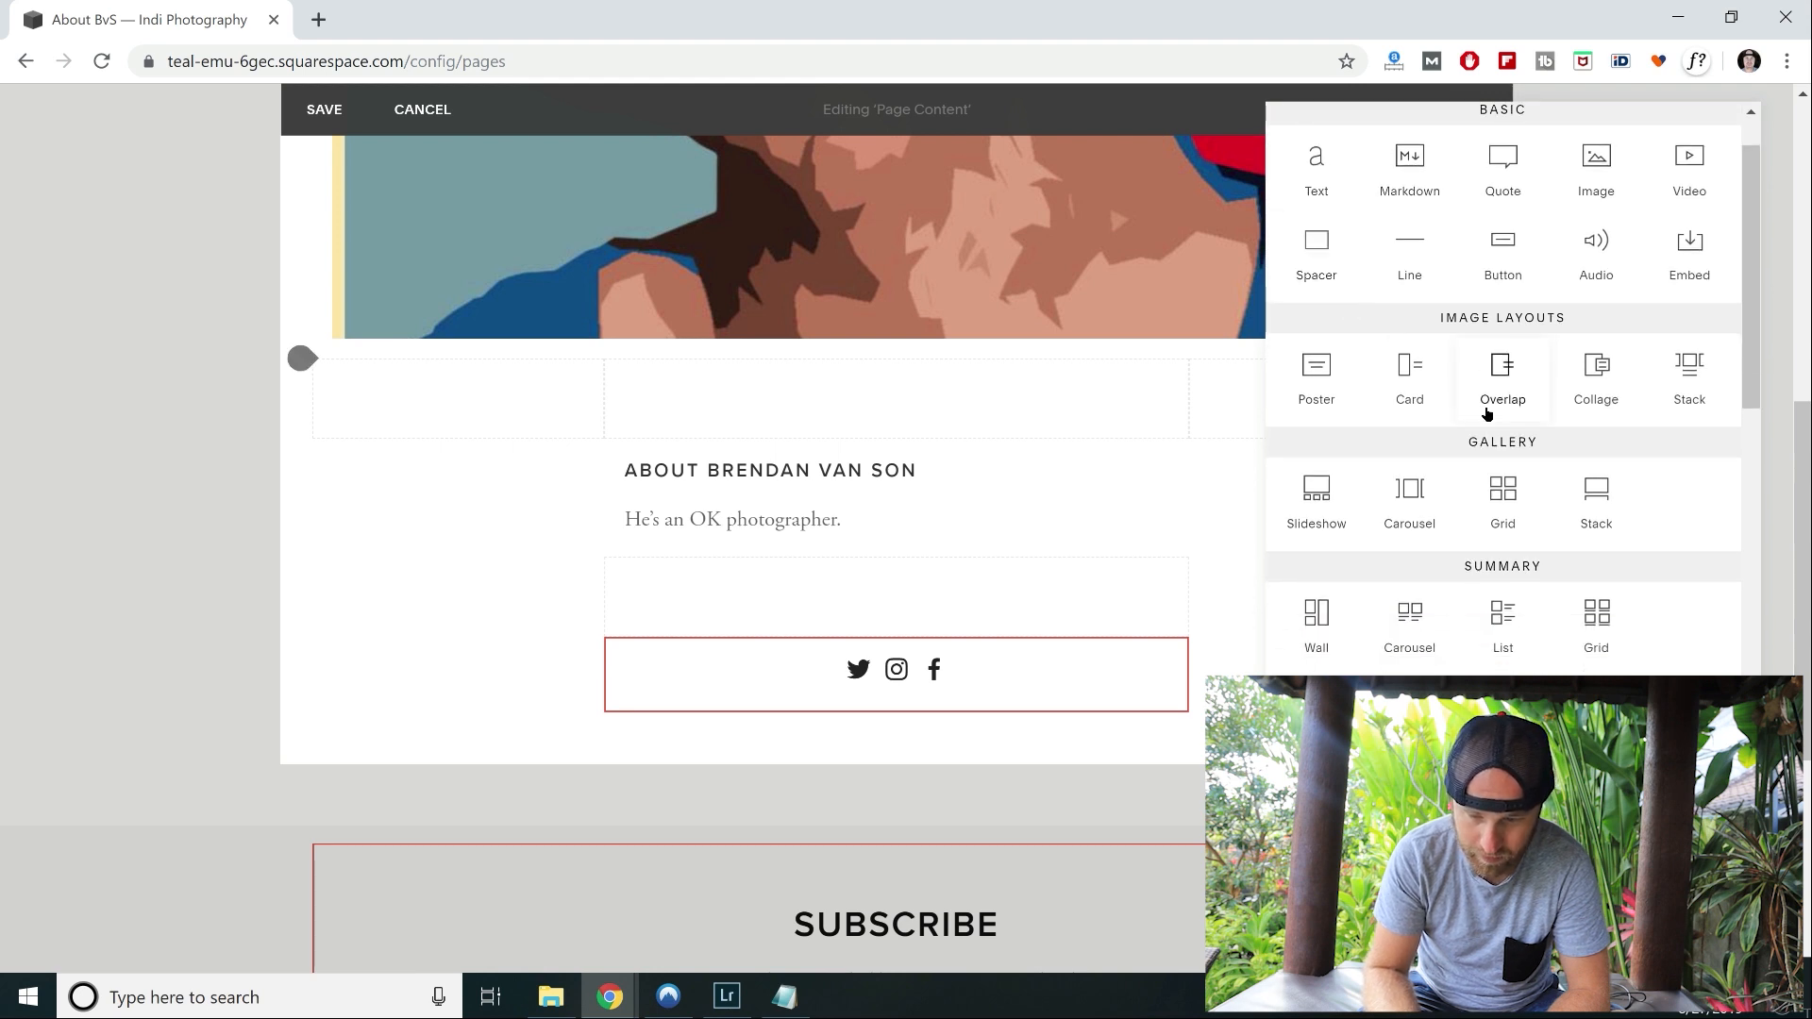
{"action": "scroll", "coordinate": [1486, 413], "scroll_direction": "up", "scroll_amount": 1}
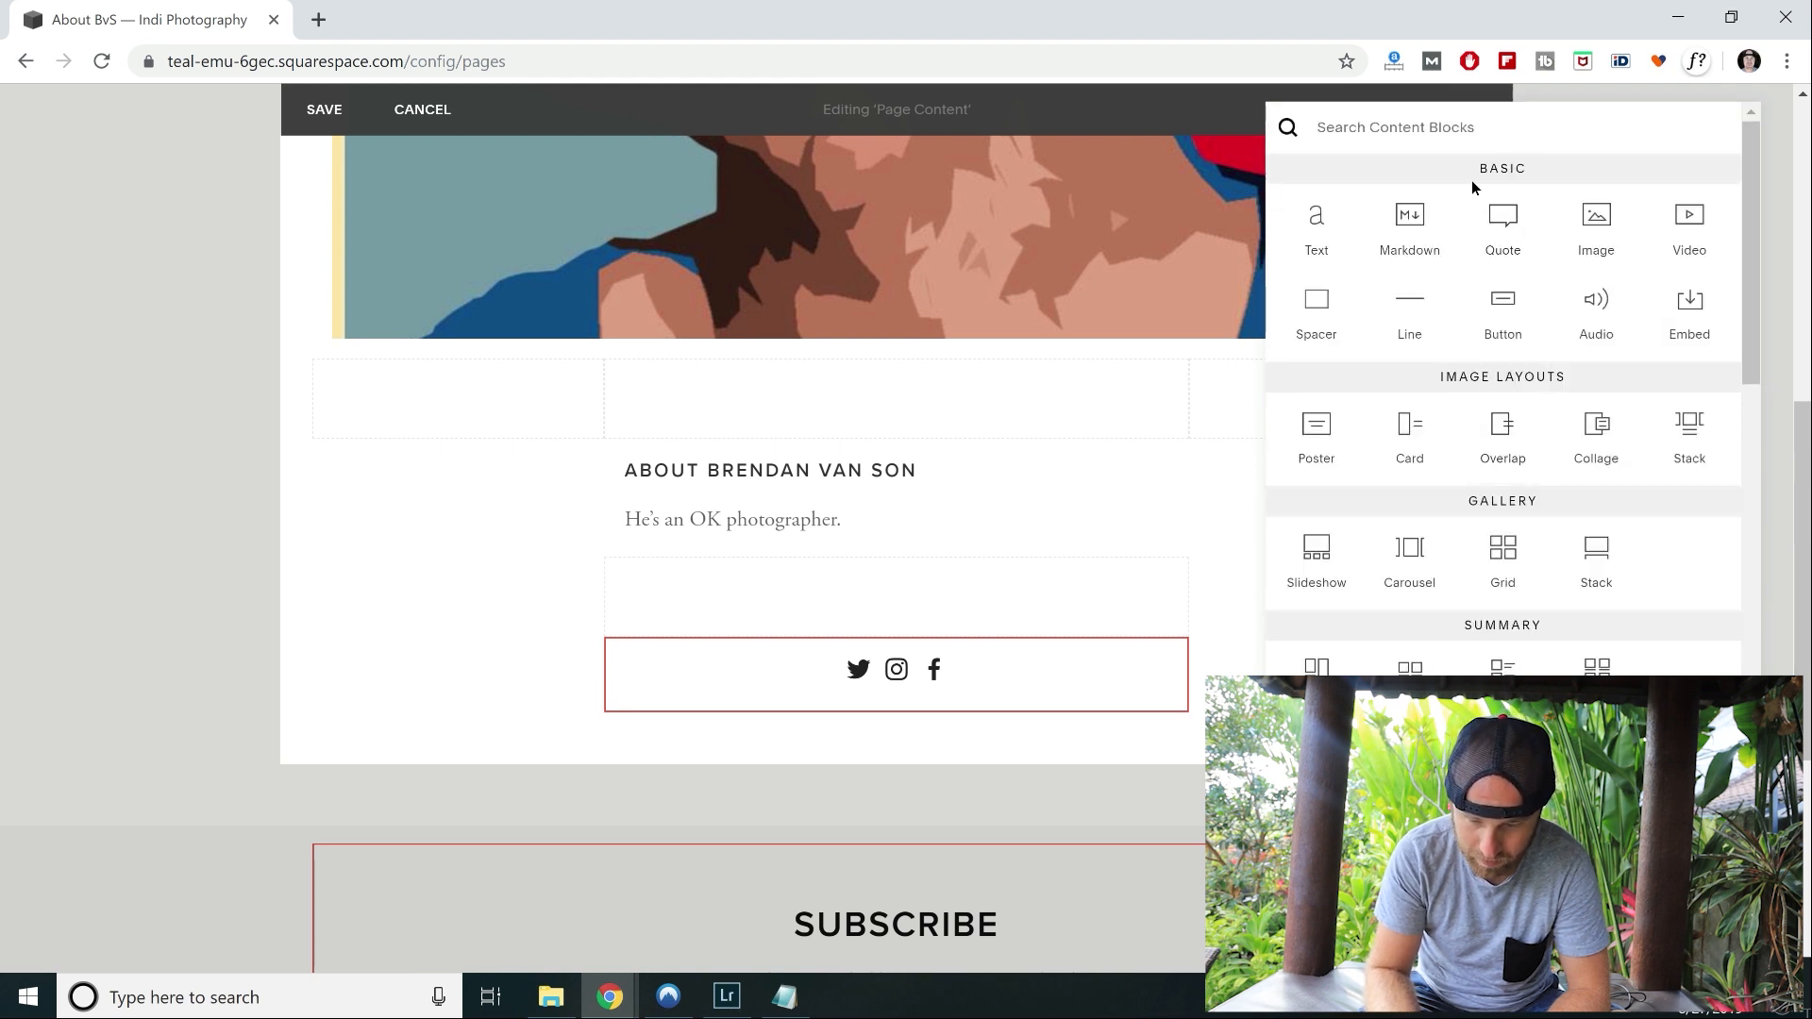
{"action": "scroll", "coordinate": [1459, 433], "scroll_direction": "down", "scroll_amount": 2}
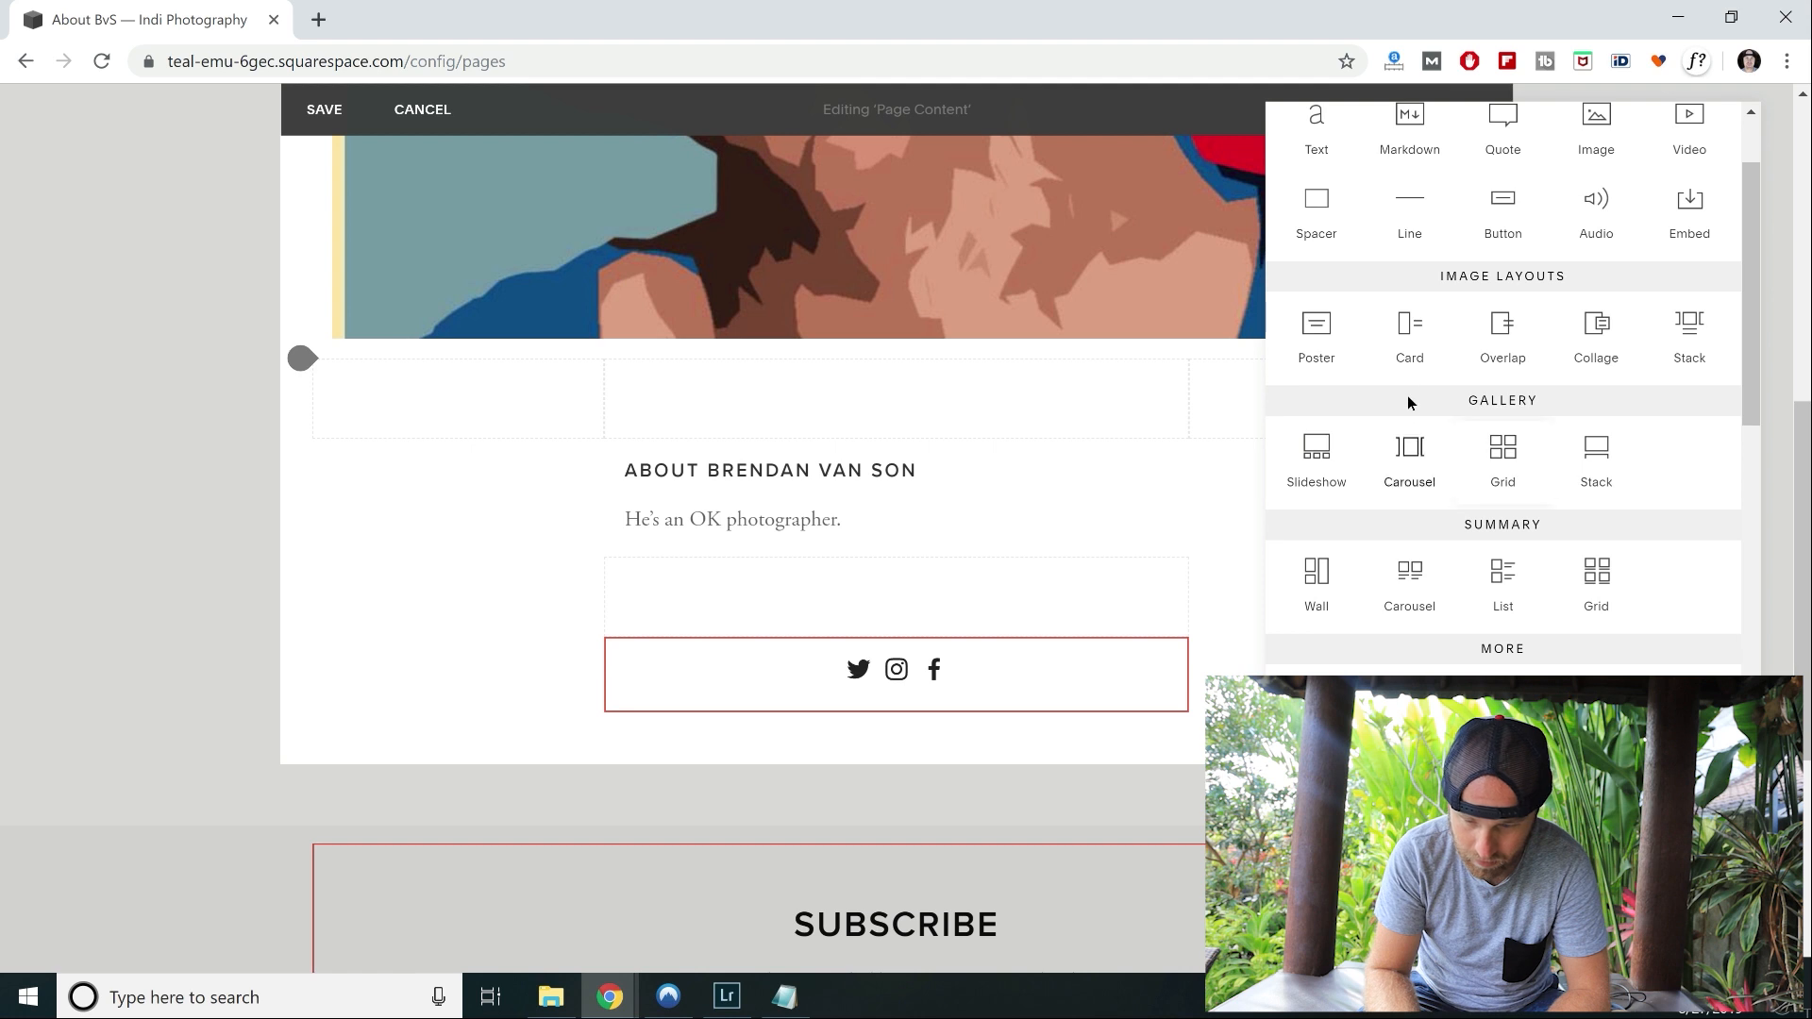
{"action": "scroll", "coordinate": [1338, 359], "scroll_direction": "down", "scroll_amount": 5}
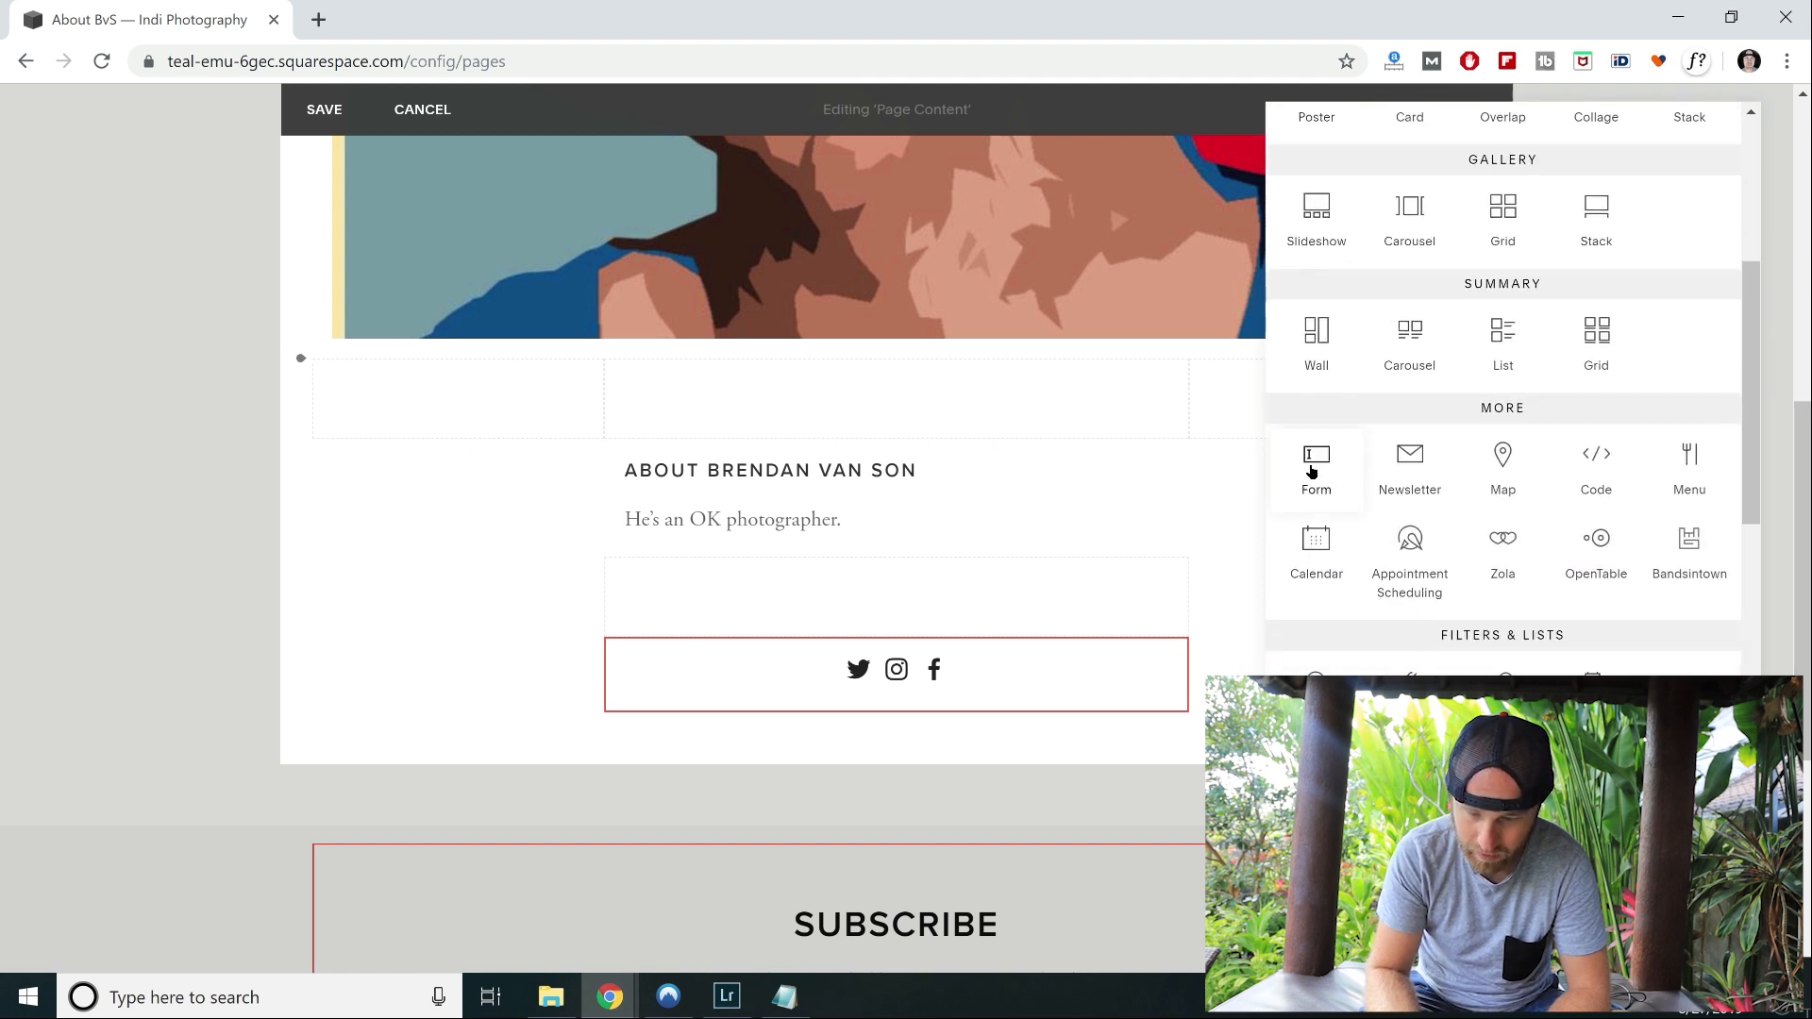
{"action": "left_click", "coordinate": [1316, 464]}
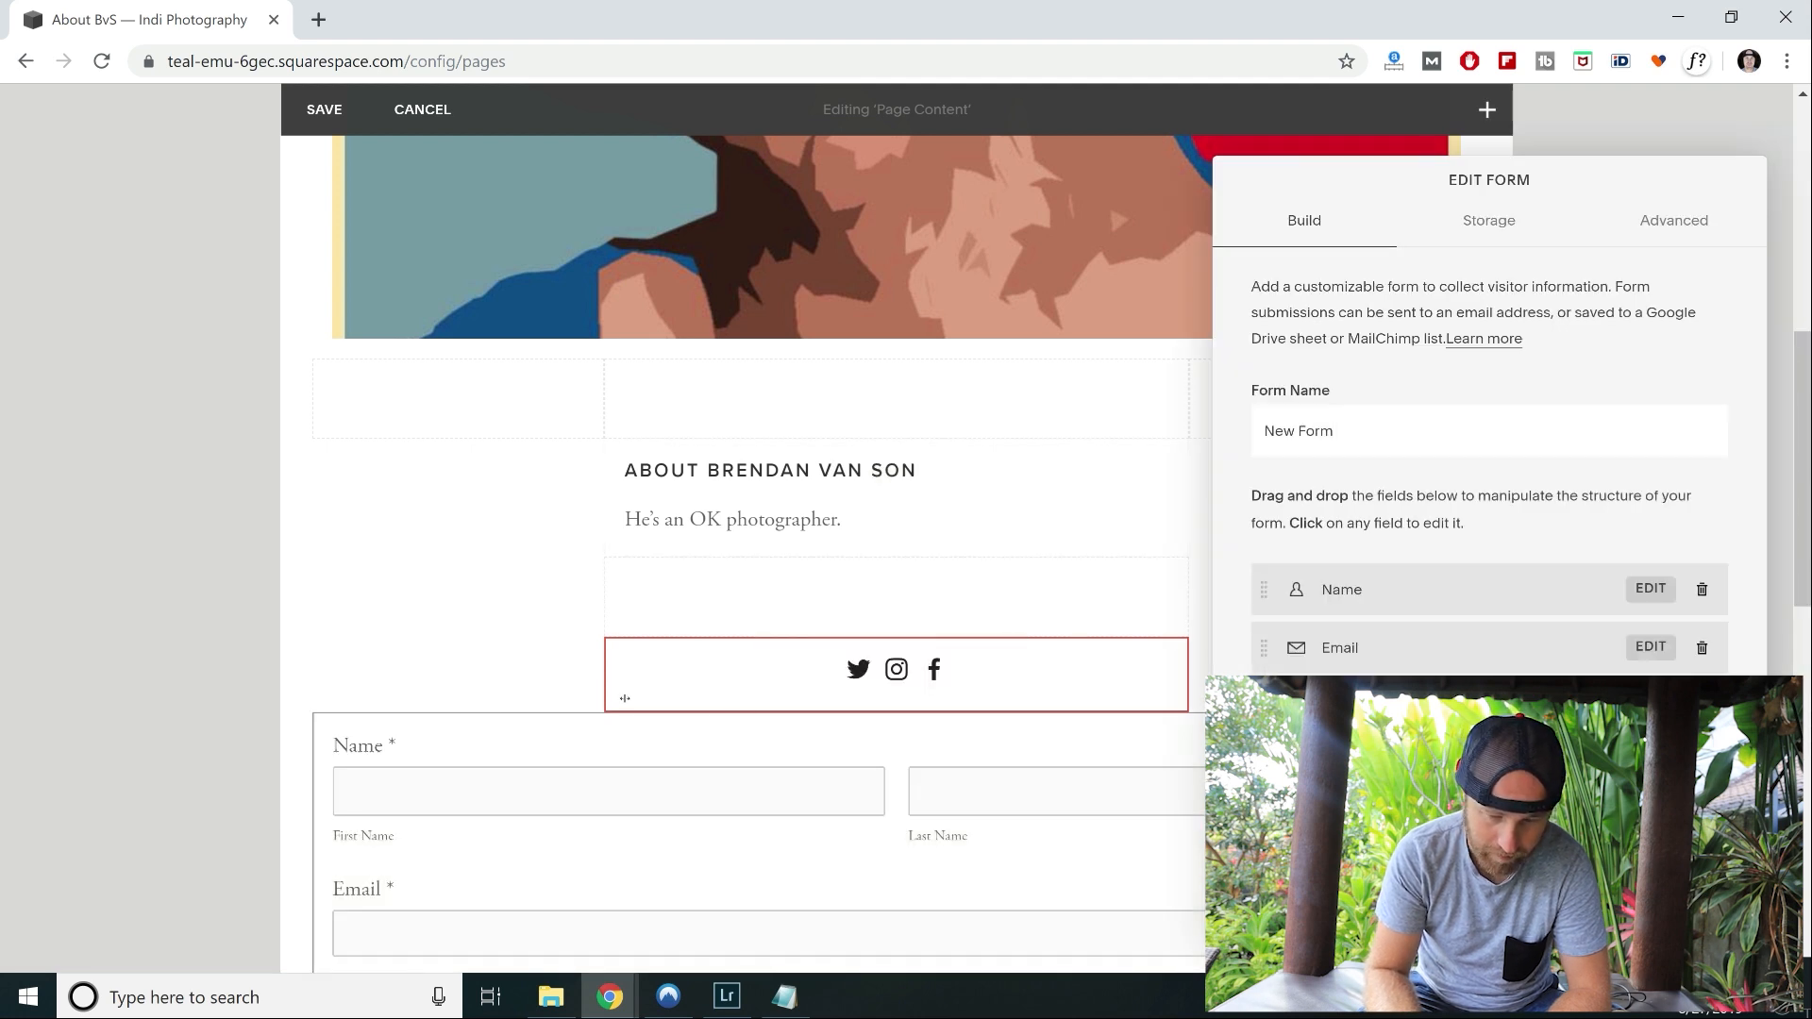
Name the new form "Contact About".
{"action": "scroll", "coordinate": [1063, 736], "scroll_direction": "down", "scroll_amount": 2}
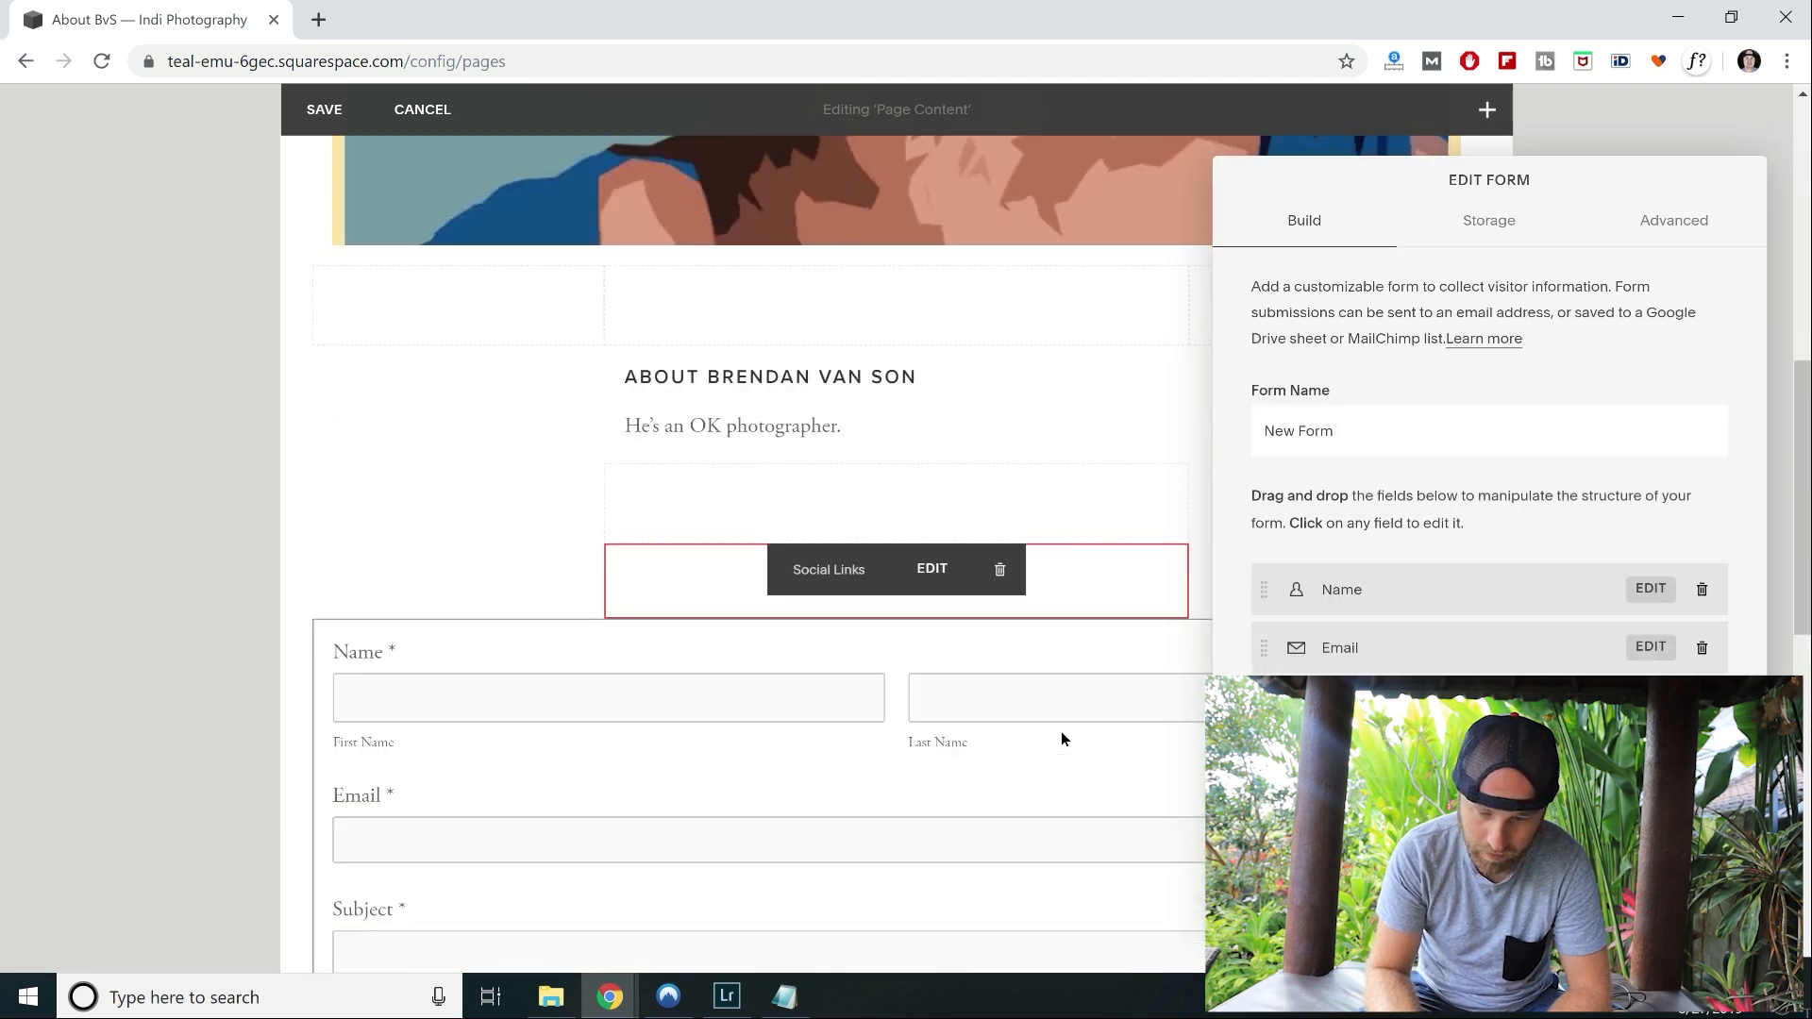
{"action": "triple_click", "coordinate": [1361, 430]}
{"action": "type", "text": "Contact"}
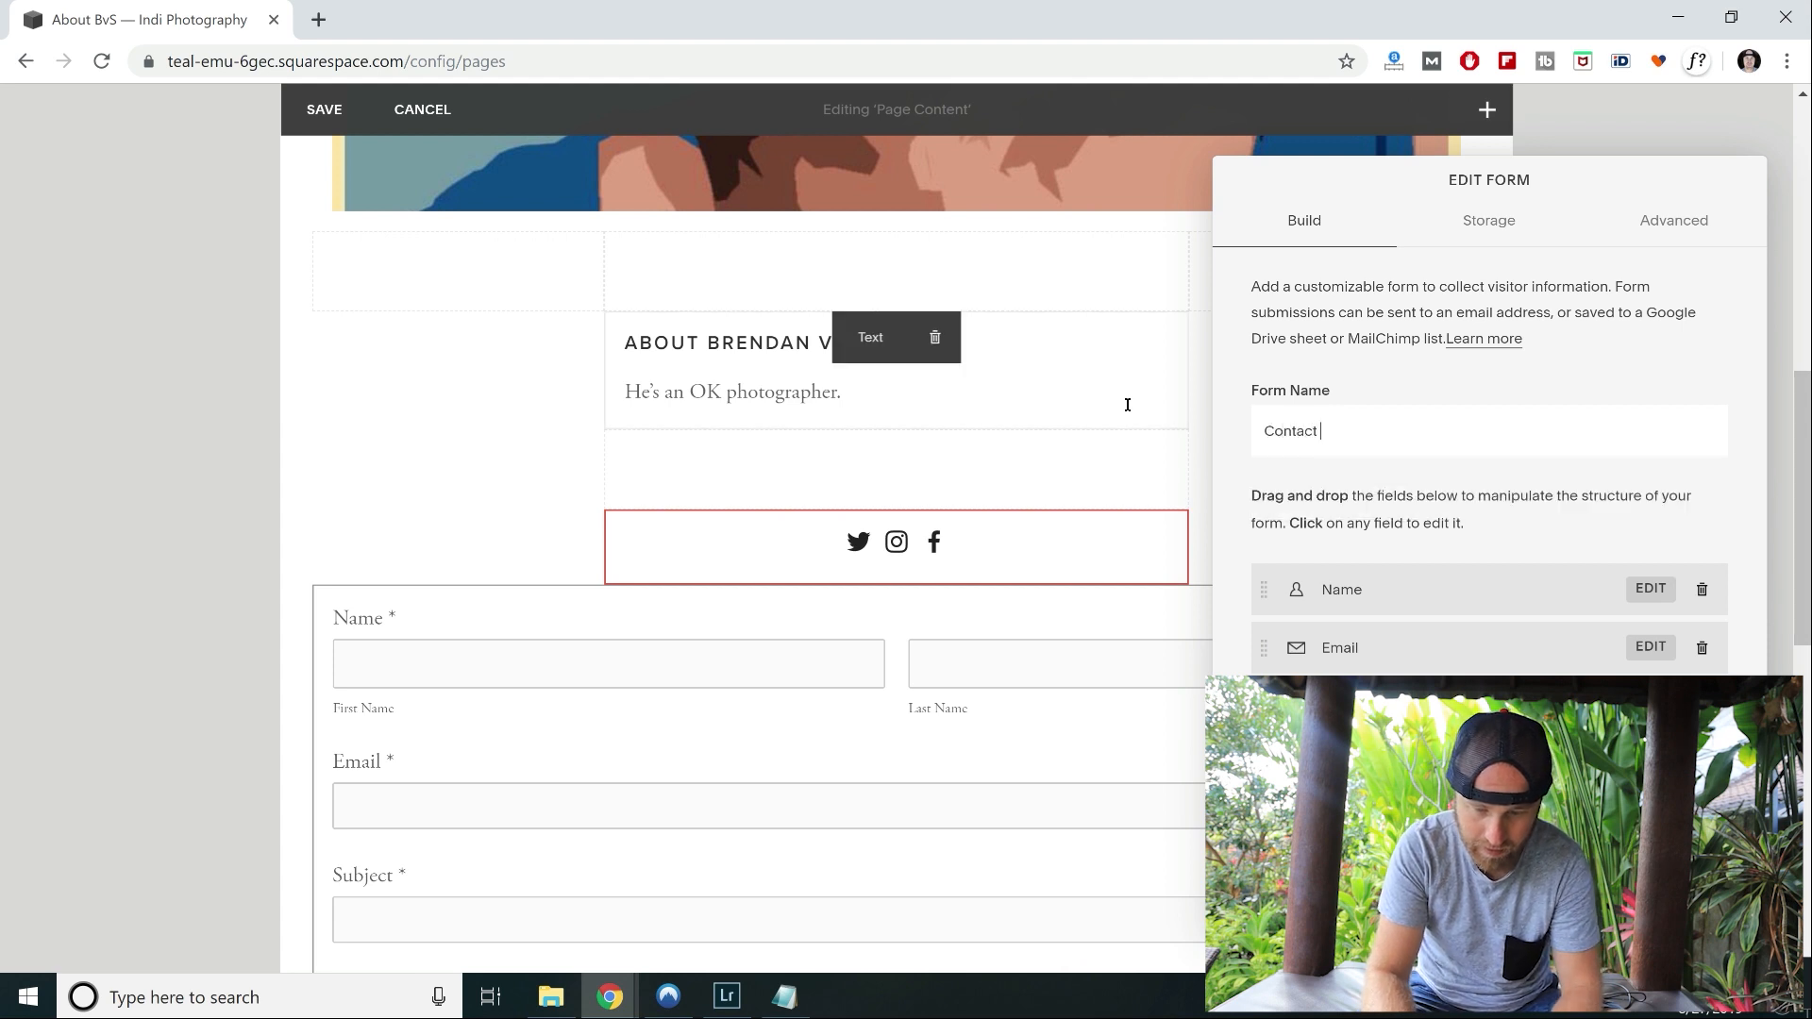
{"action": "type", "text": " About"}
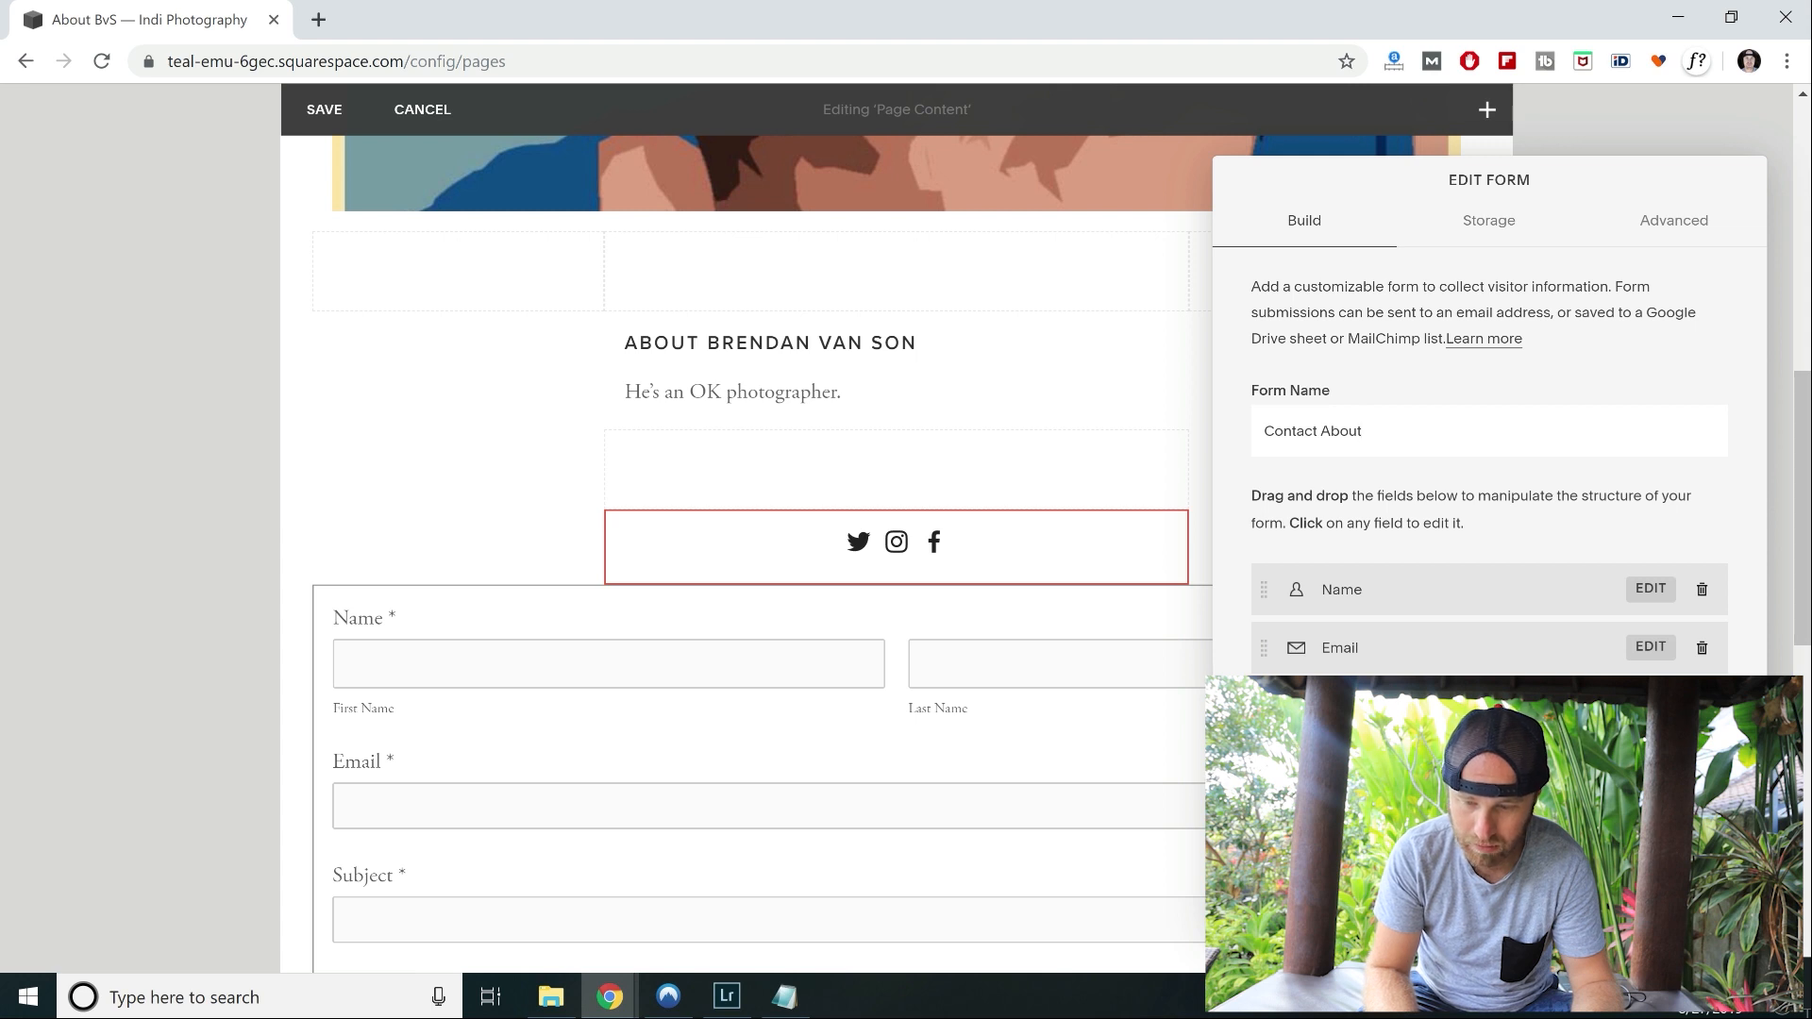
Move the form into the centre column between the about text and the social links, and save the page content.
{"action": "left_click", "coordinate": [491, 613]}
{"action": "left_click_drag", "start_coordinate": [515, 499], "coordinate": [817, 491]}
{"action": "scroll", "coordinate": [466, 519], "scroll_direction": "down", "scroll_amount": 3}
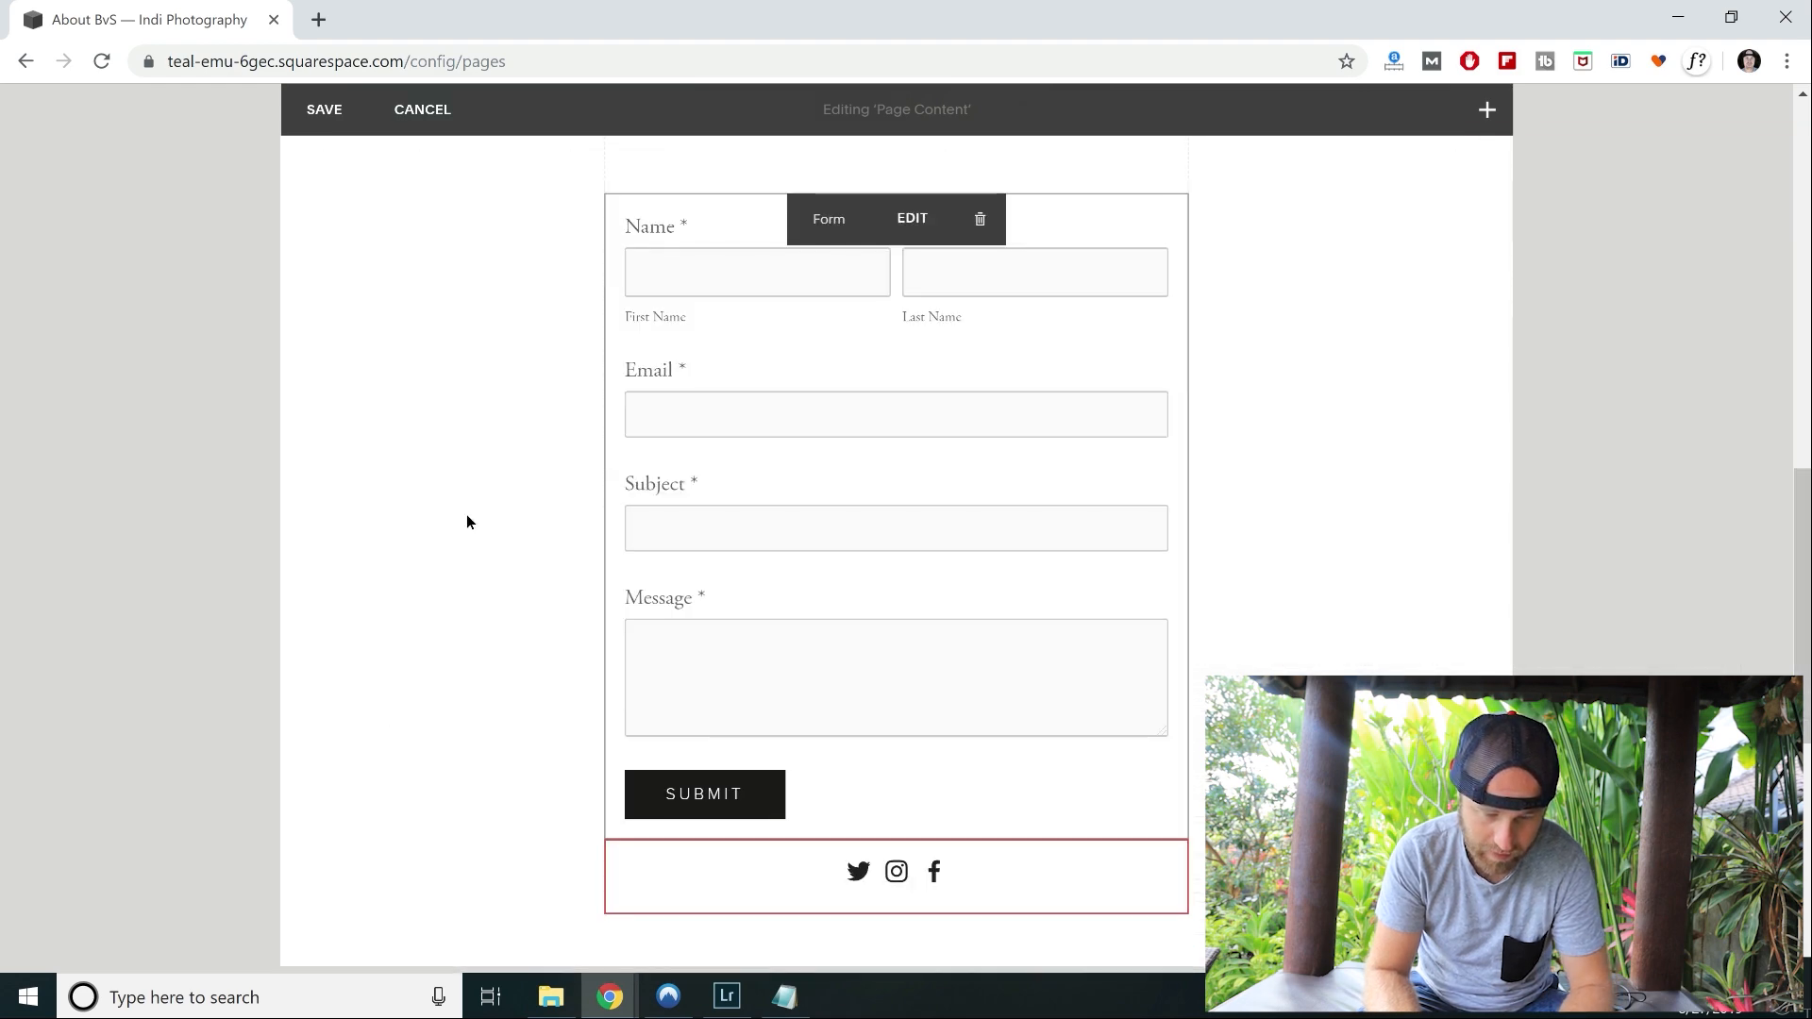
{"action": "scroll", "coordinate": [469, 521], "scroll_direction": "down", "scroll_amount": 1}
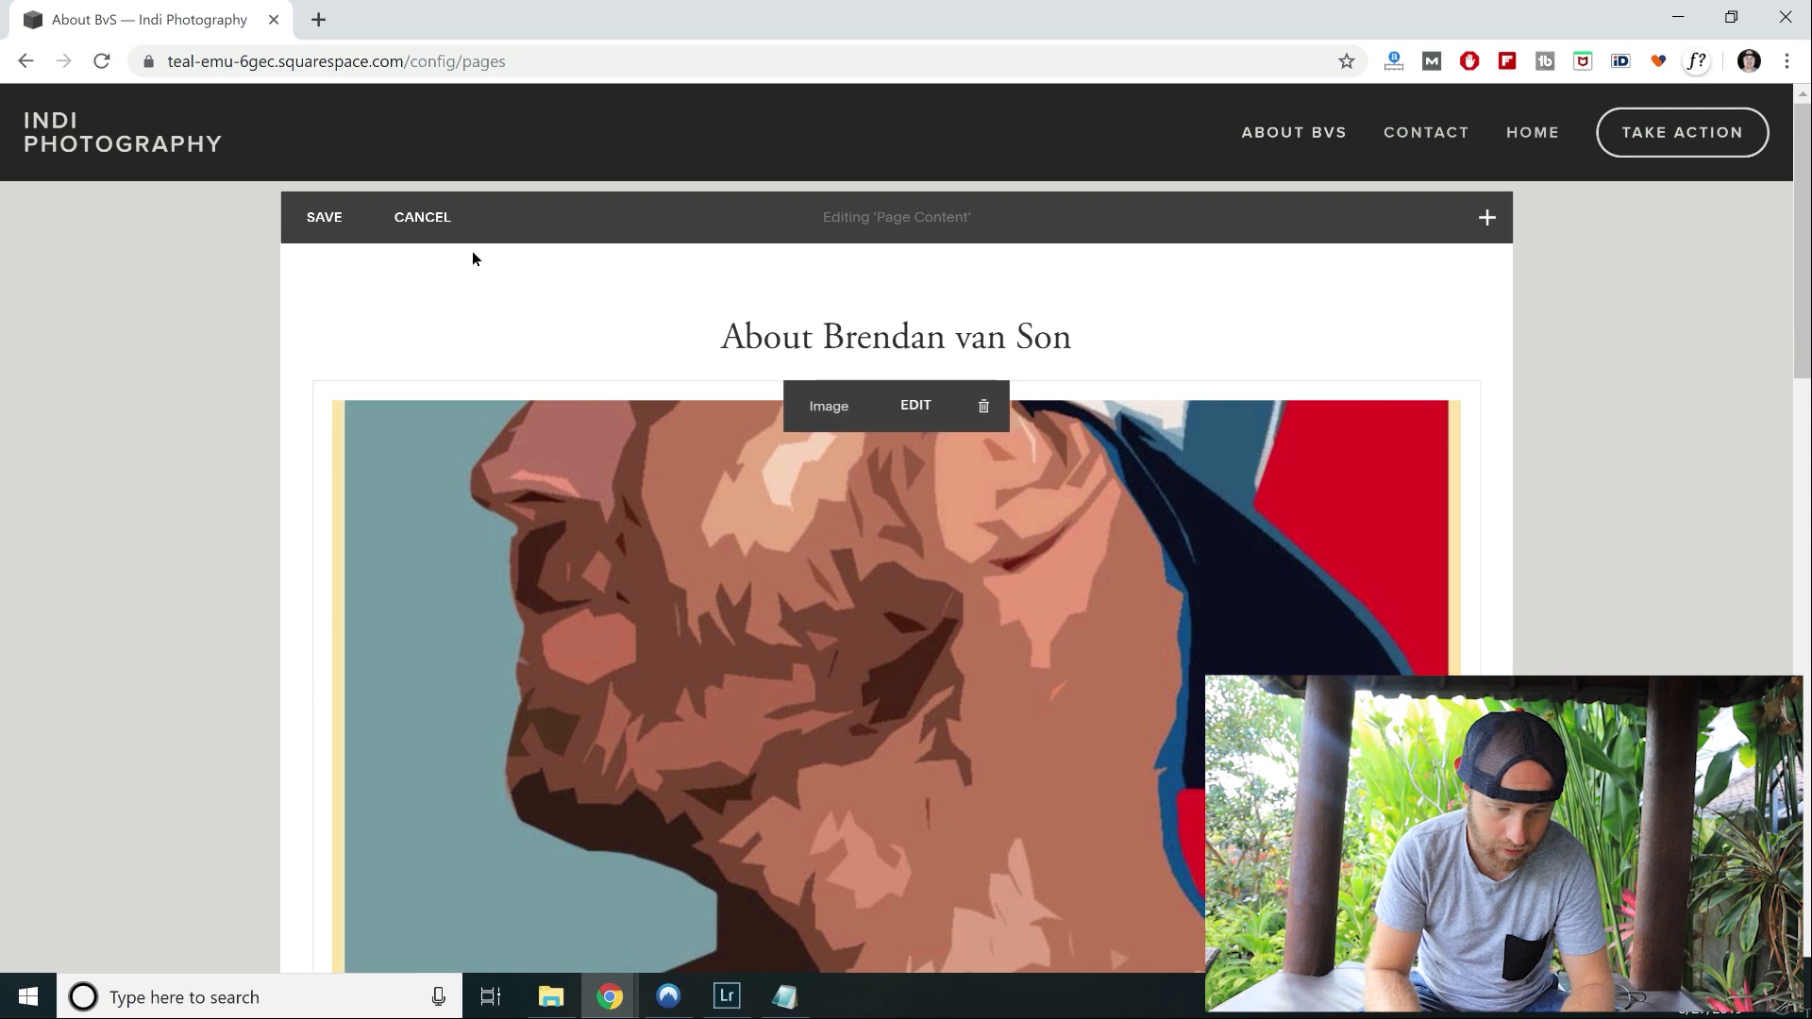
{"action": "left_click", "coordinate": [325, 217]}
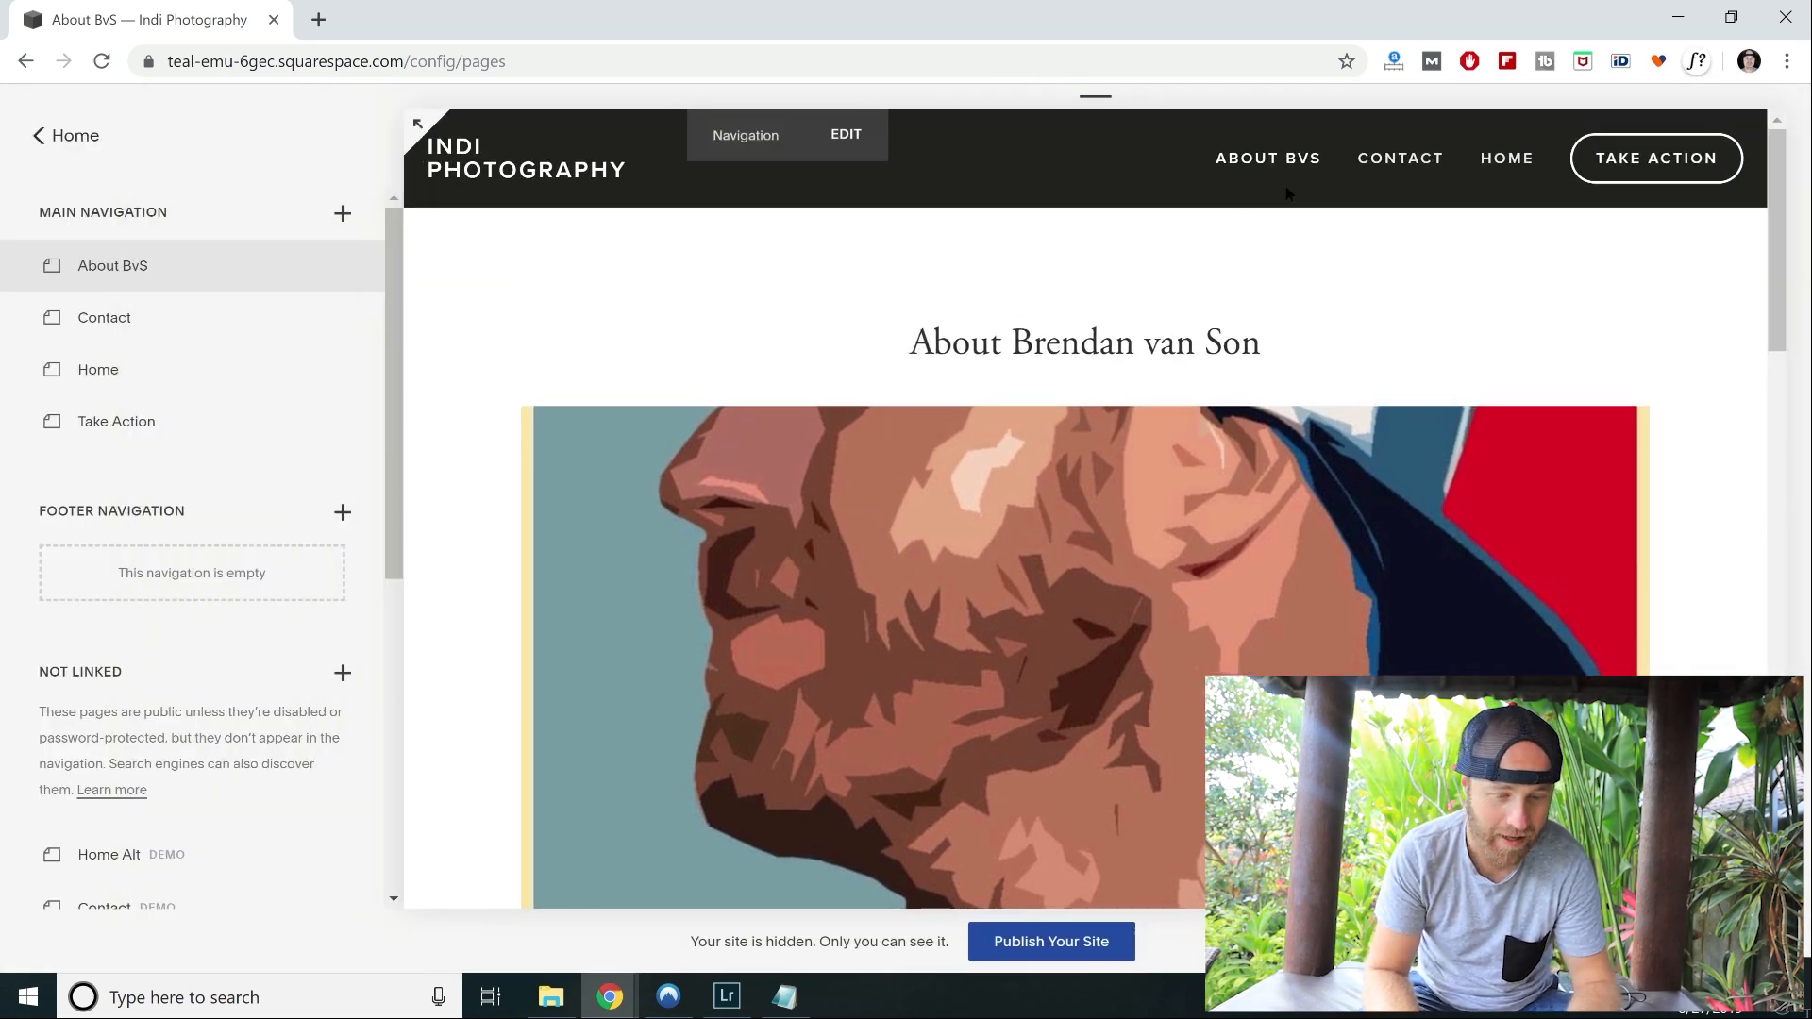
Check the About BvS link from the Home page, preview that page in tablet, phone and desktop views, and return to Home.
{"action": "left_click", "coordinate": [121, 366]}
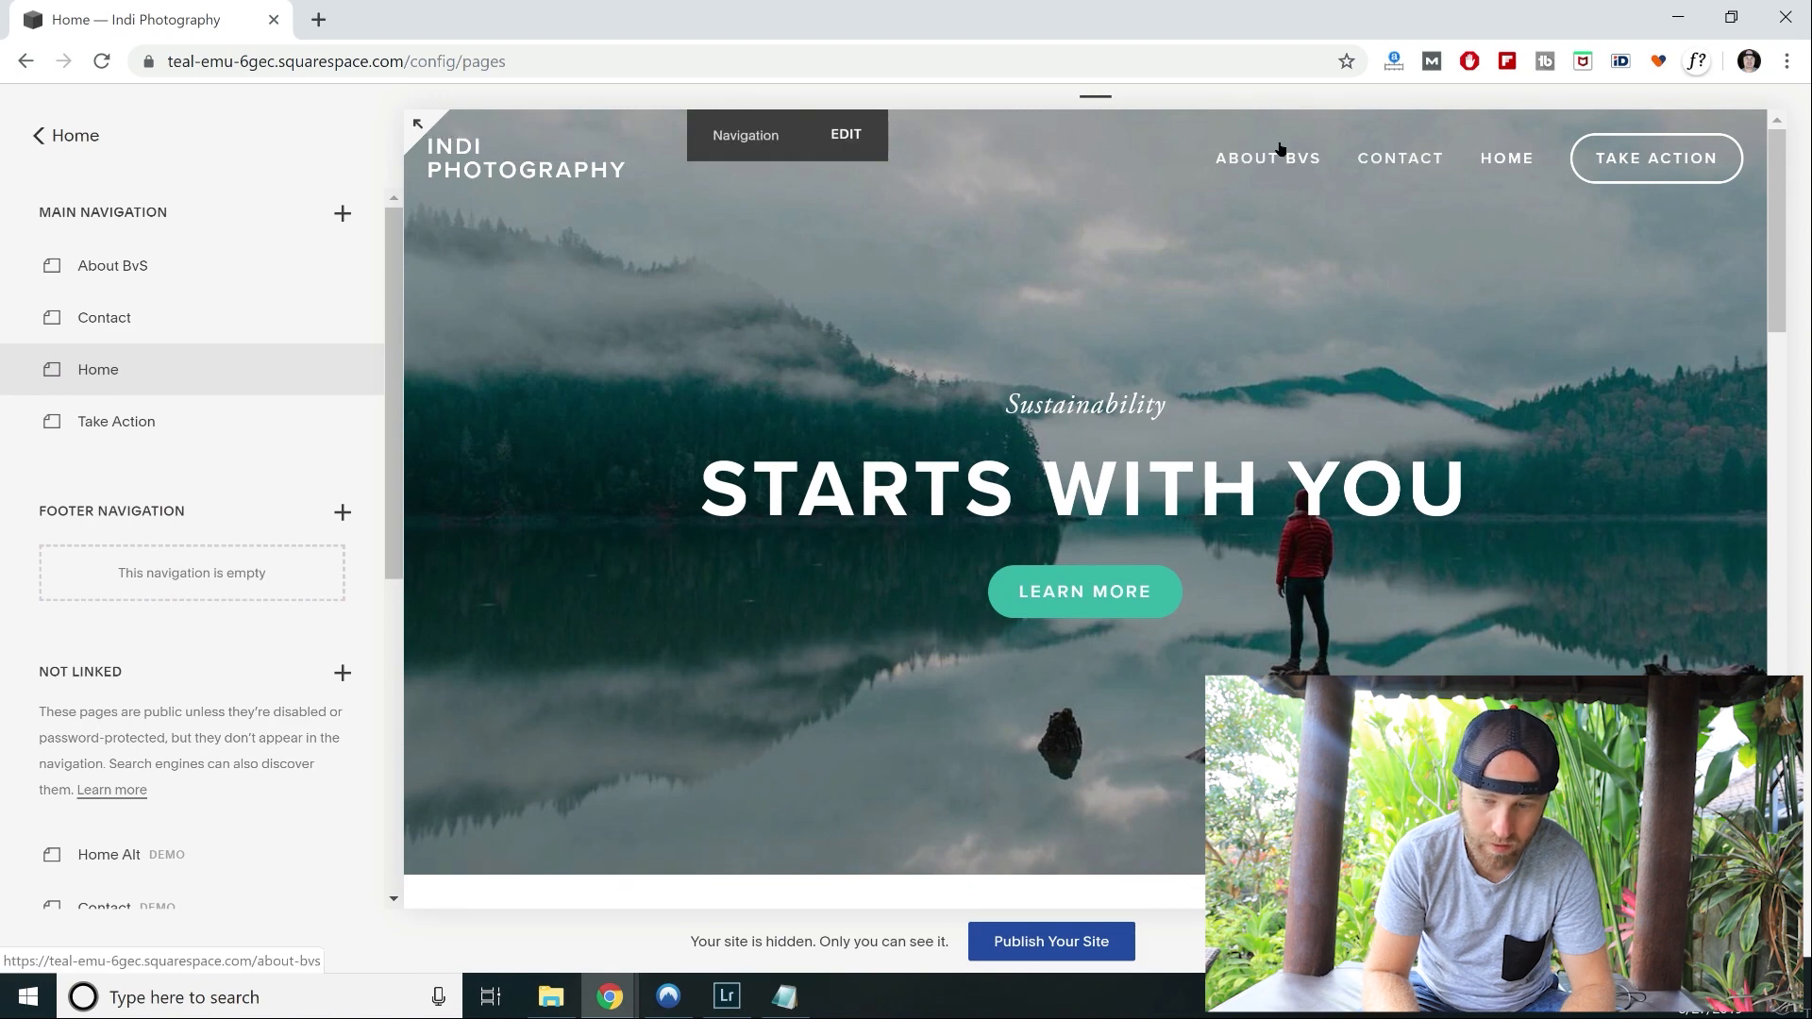
{"action": "left_click", "coordinate": [1289, 161]}
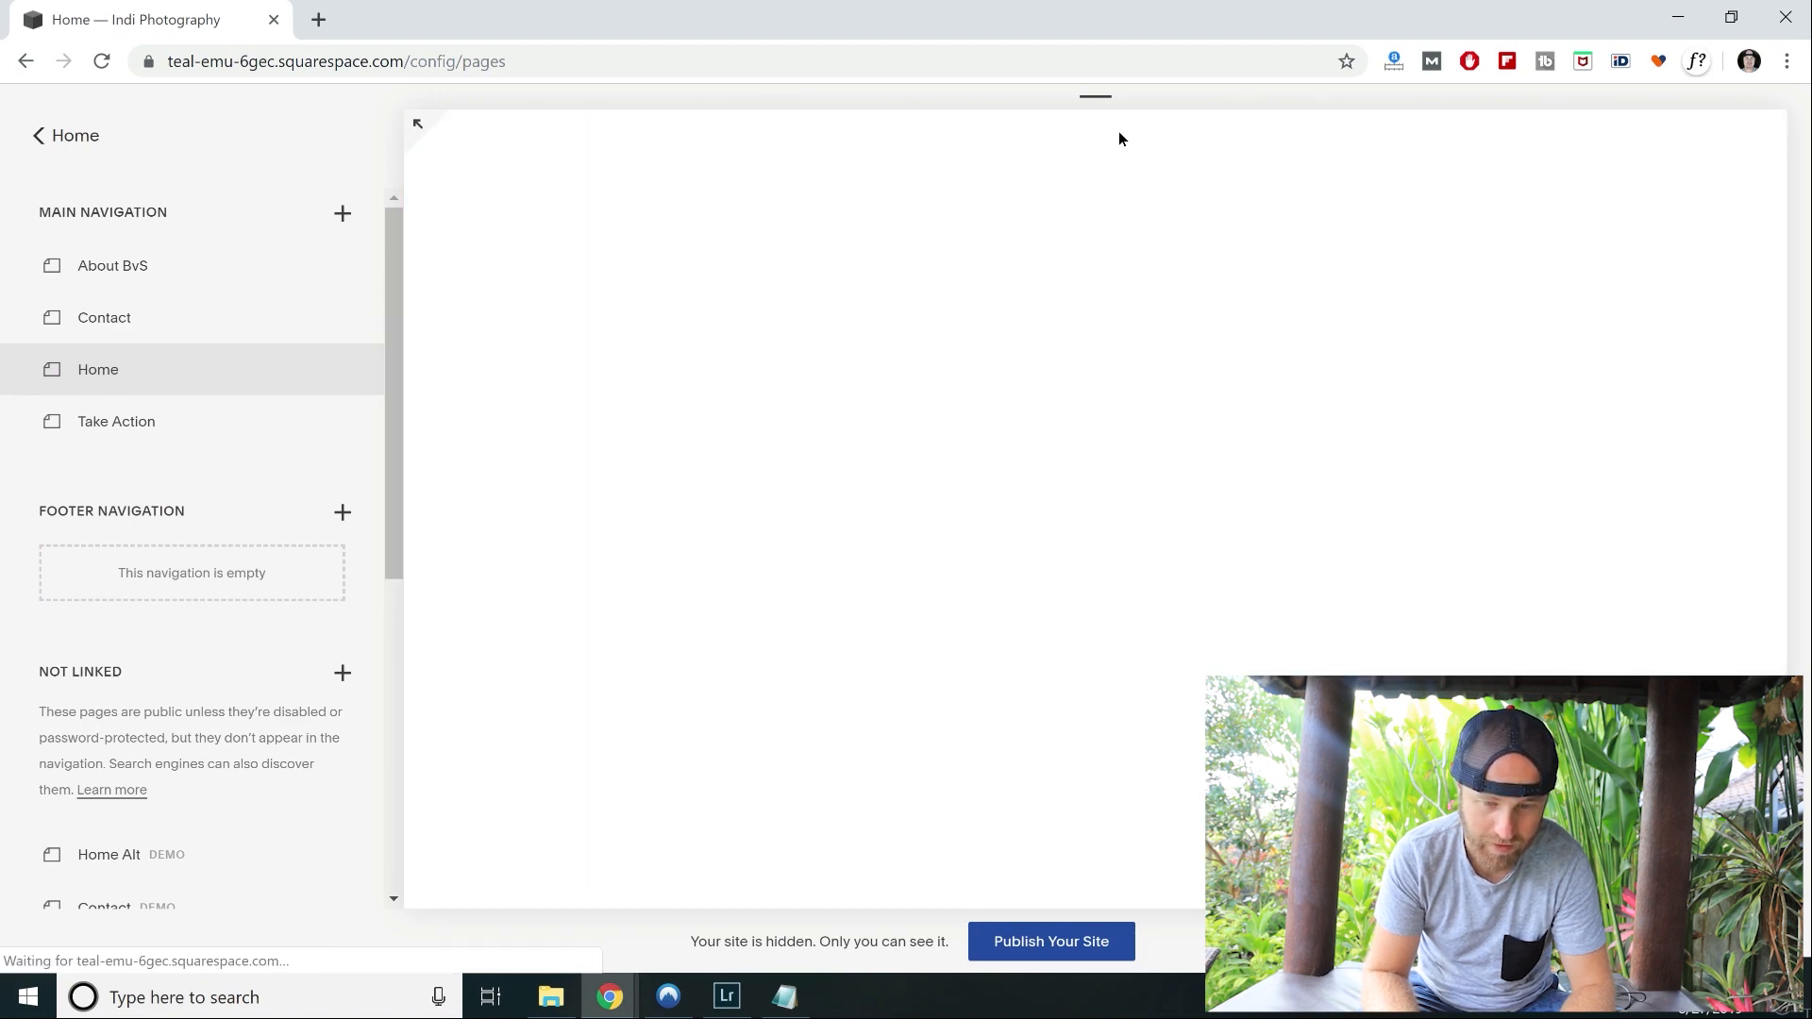
{"action": "mouse_move", "coordinate": [1093, 132]}
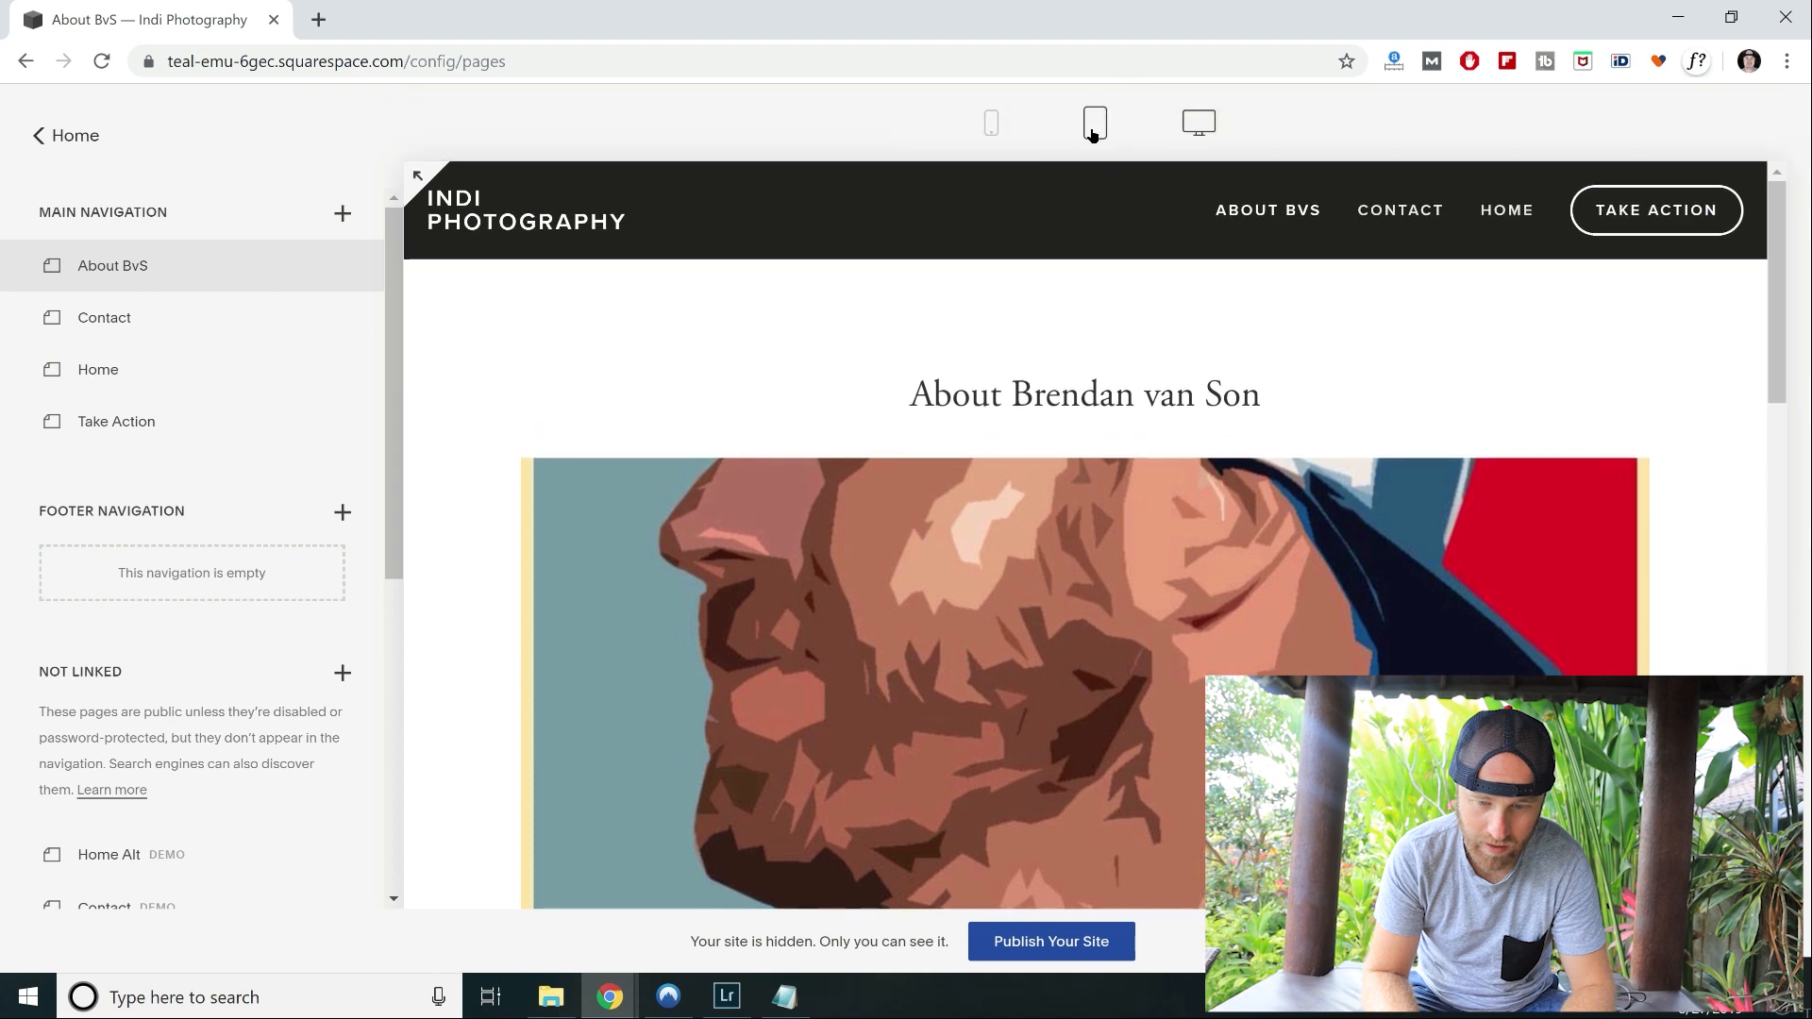
{"action": "left_click", "coordinate": [1095, 126]}
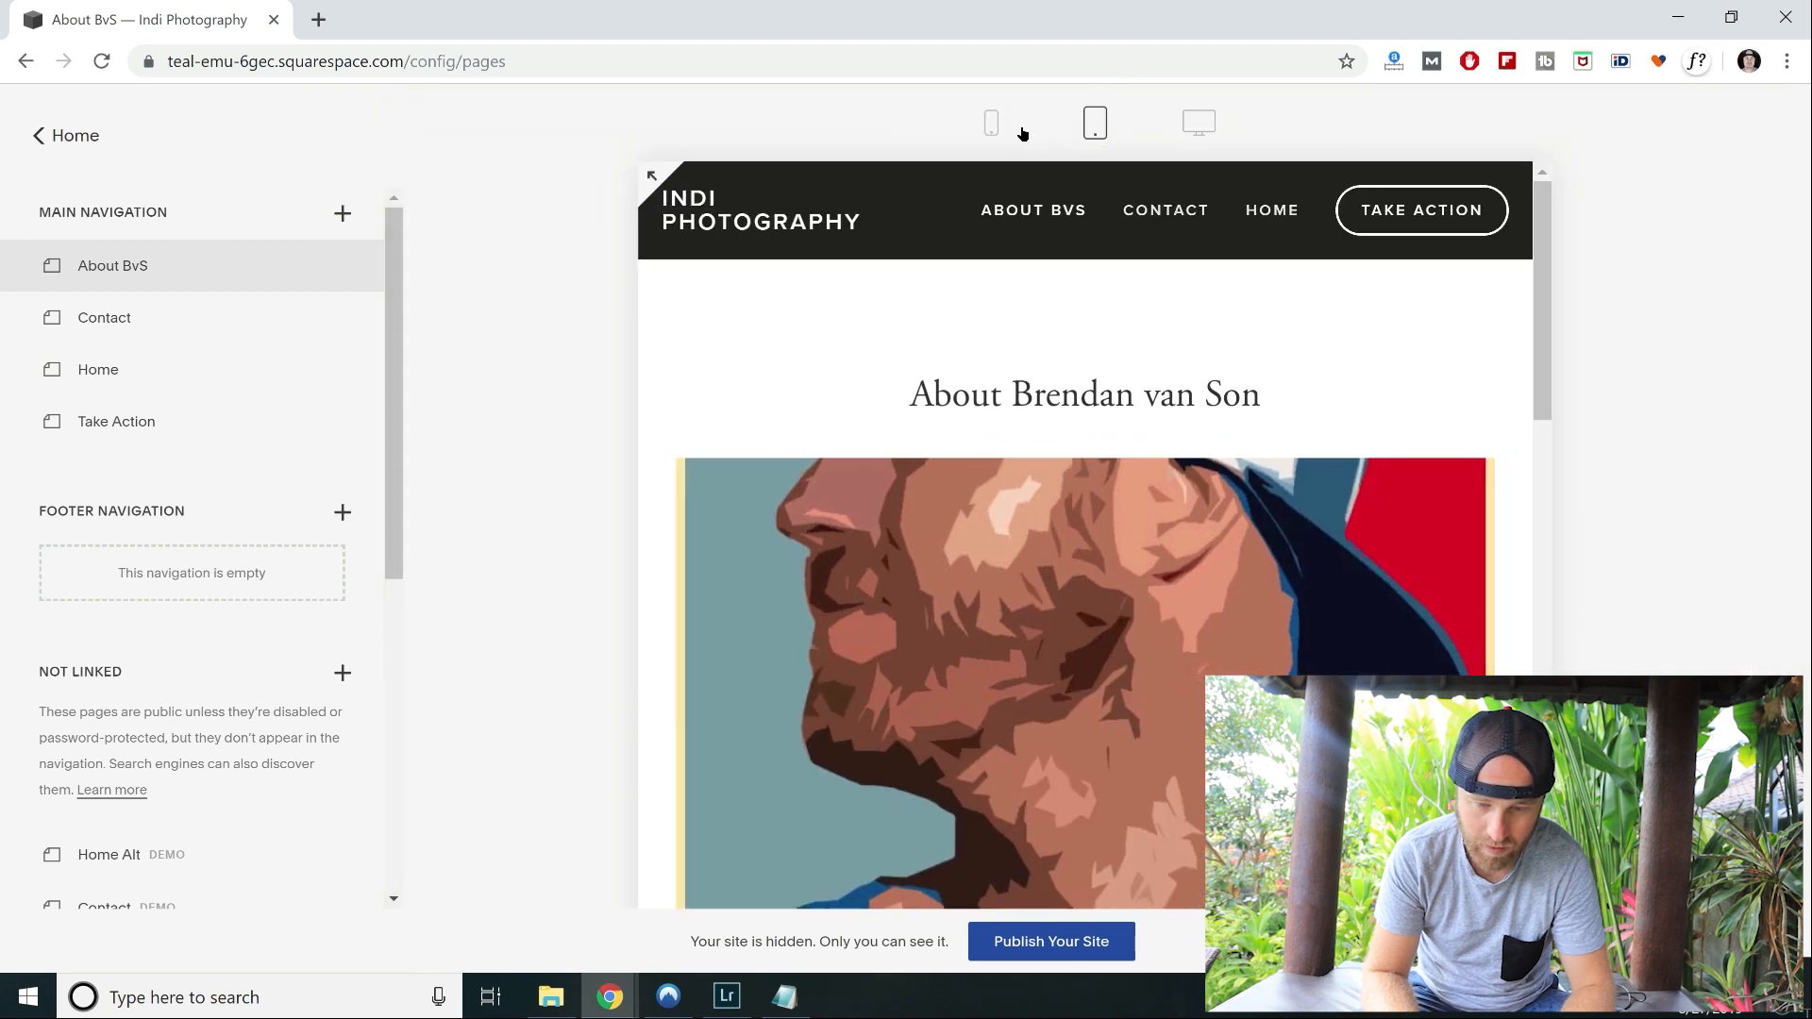
{"action": "left_click", "coordinate": [988, 137]}
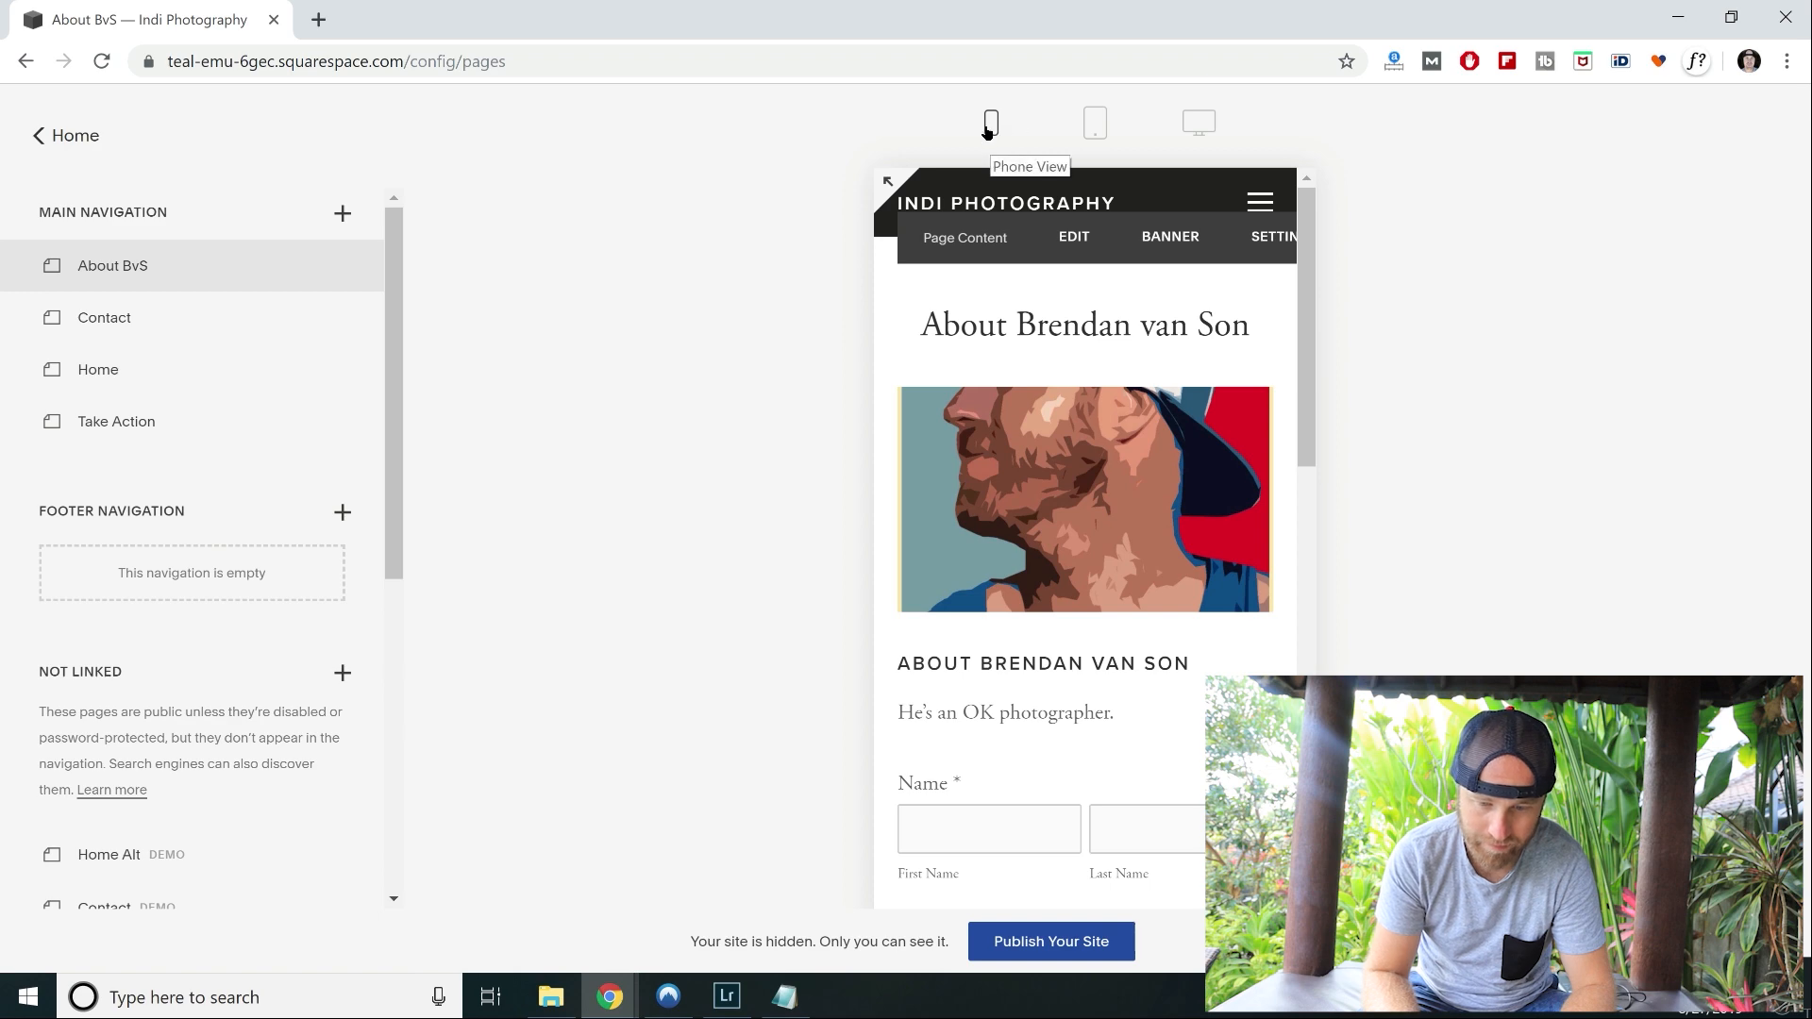
{"action": "left_click", "coordinate": [1206, 126]}
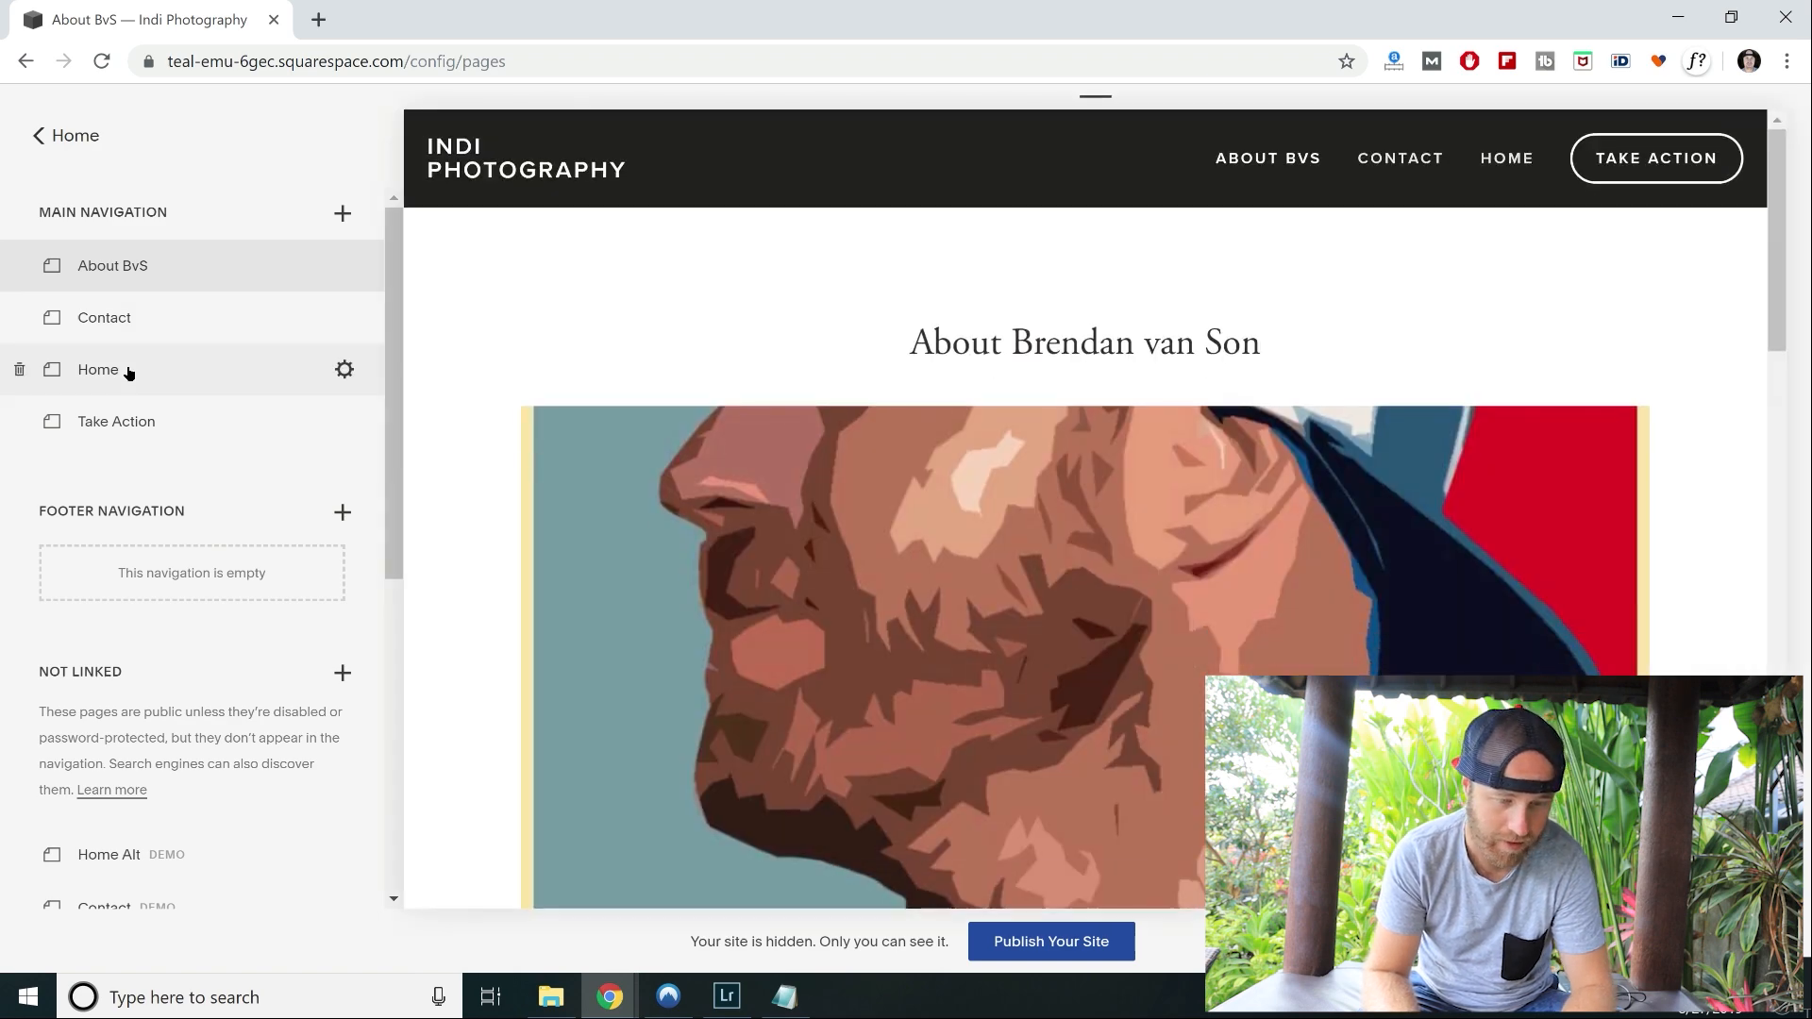
{"action": "left_click", "coordinate": [128, 372]}
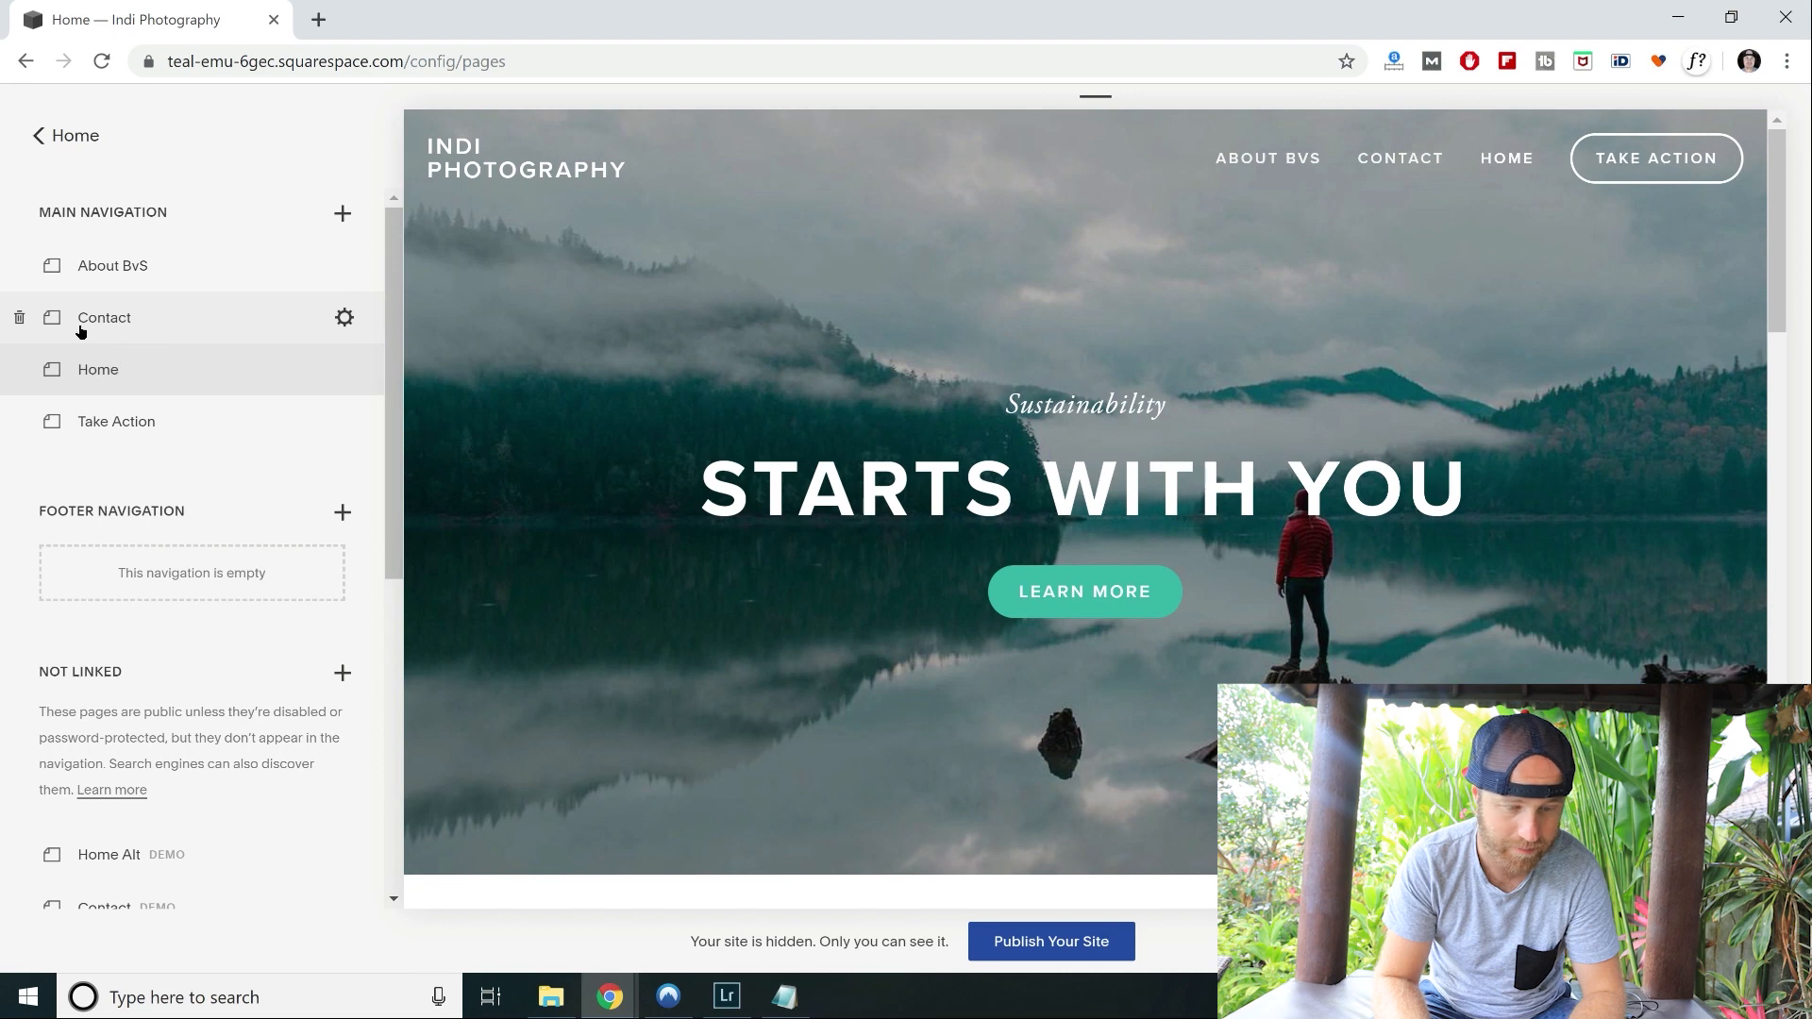
Delete the Contact page from the main navigation through its page settings.
{"action": "left_click", "coordinate": [343, 319]}
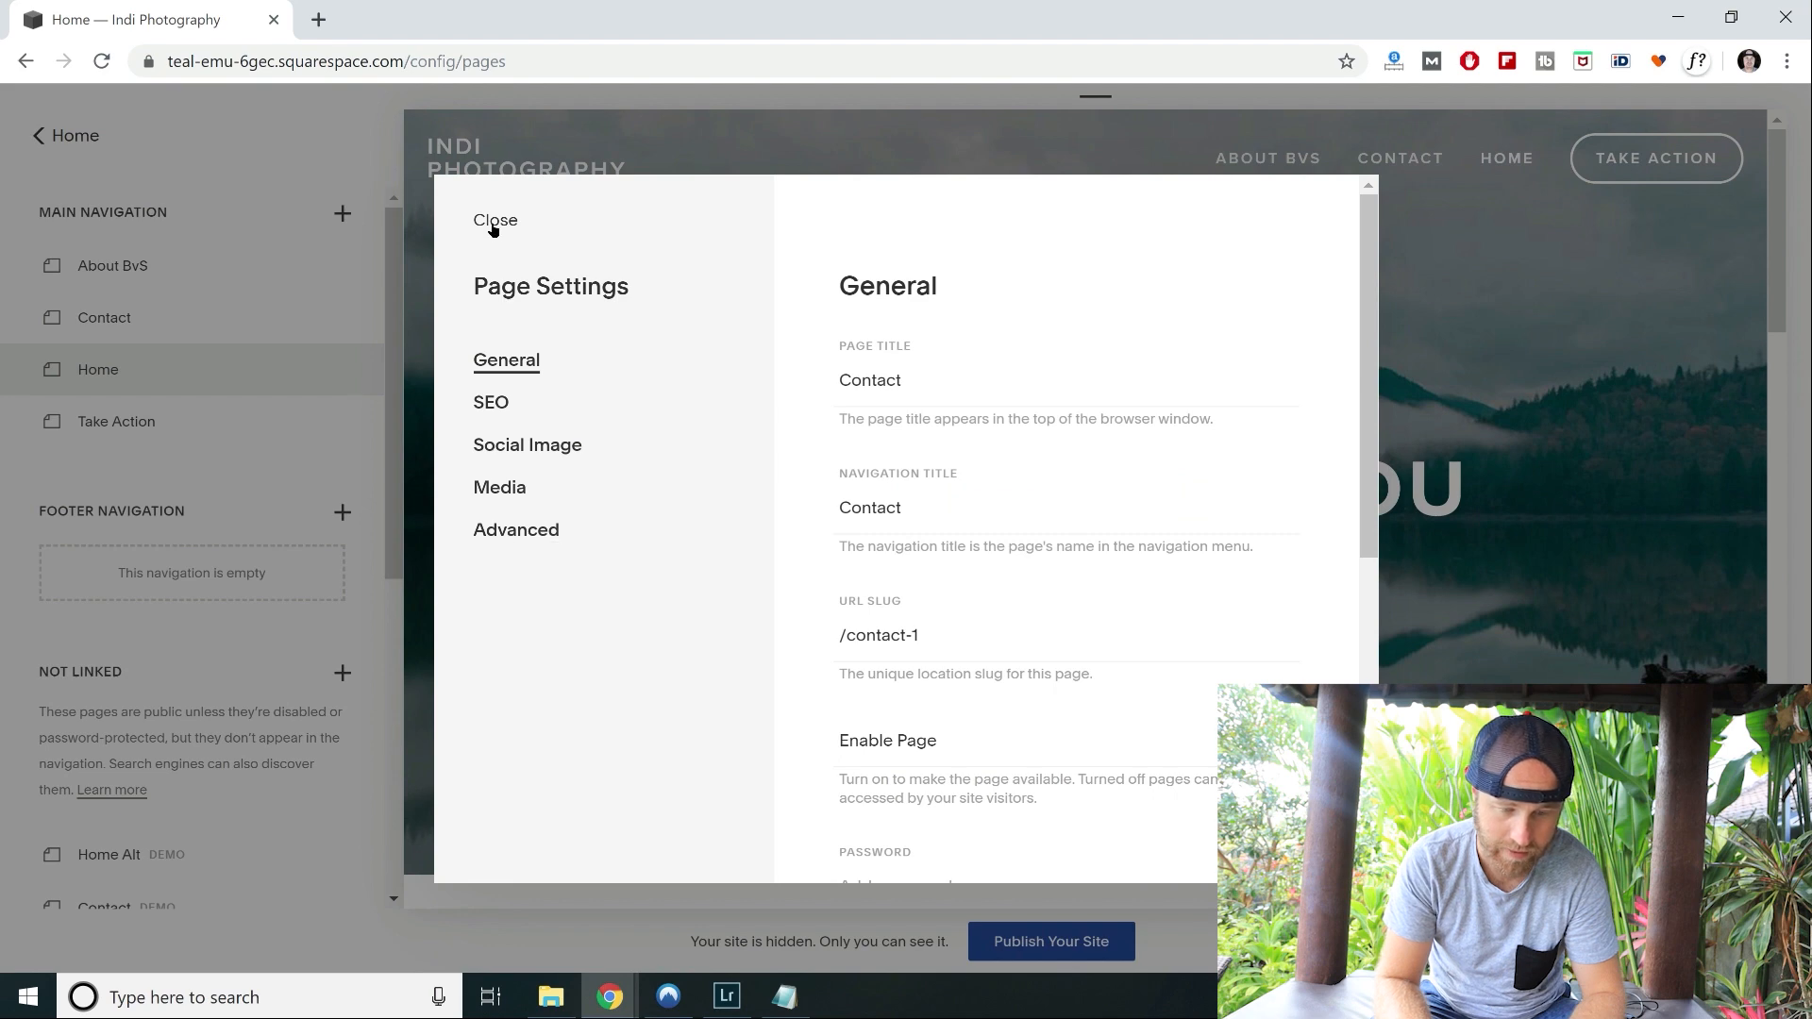
{"action": "scroll", "coordinate": [885, 743], "scroll_direction": "down", "scroll_amount": 6}
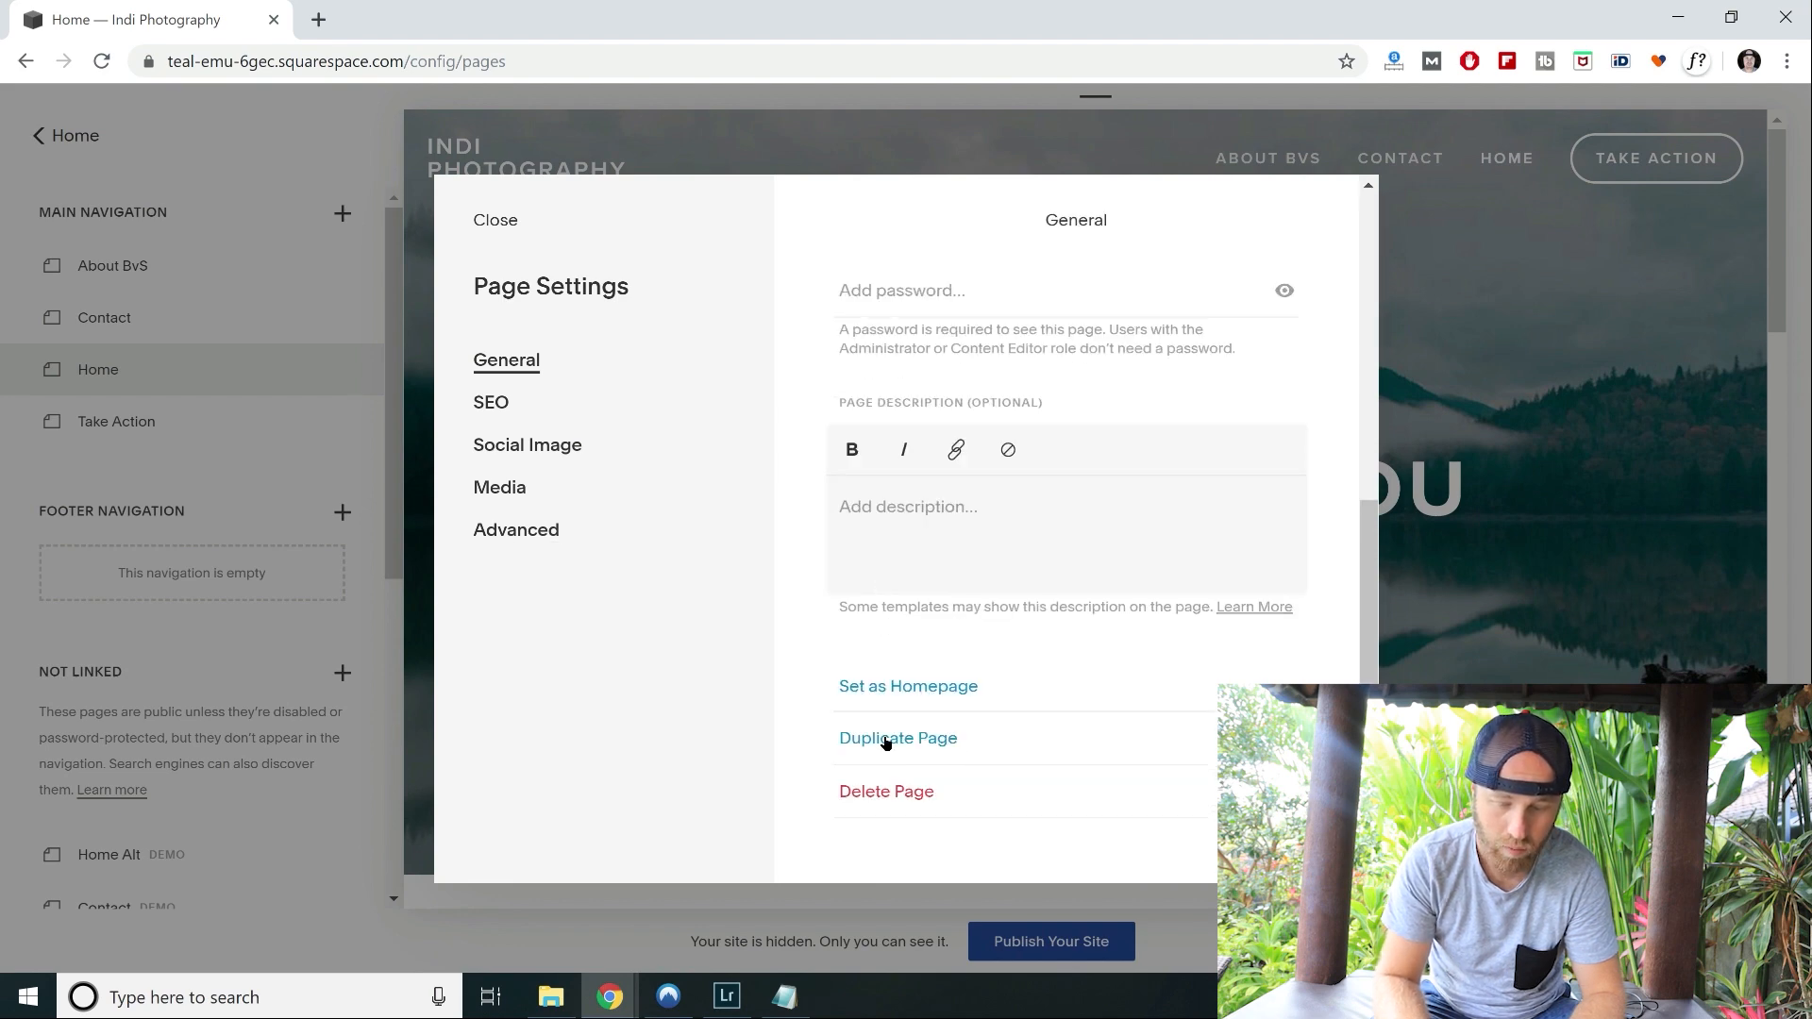
{"action": "left_click", "coordinate": [882, 789]}
{"action": "left_click", "coordinate": [990, 599]}
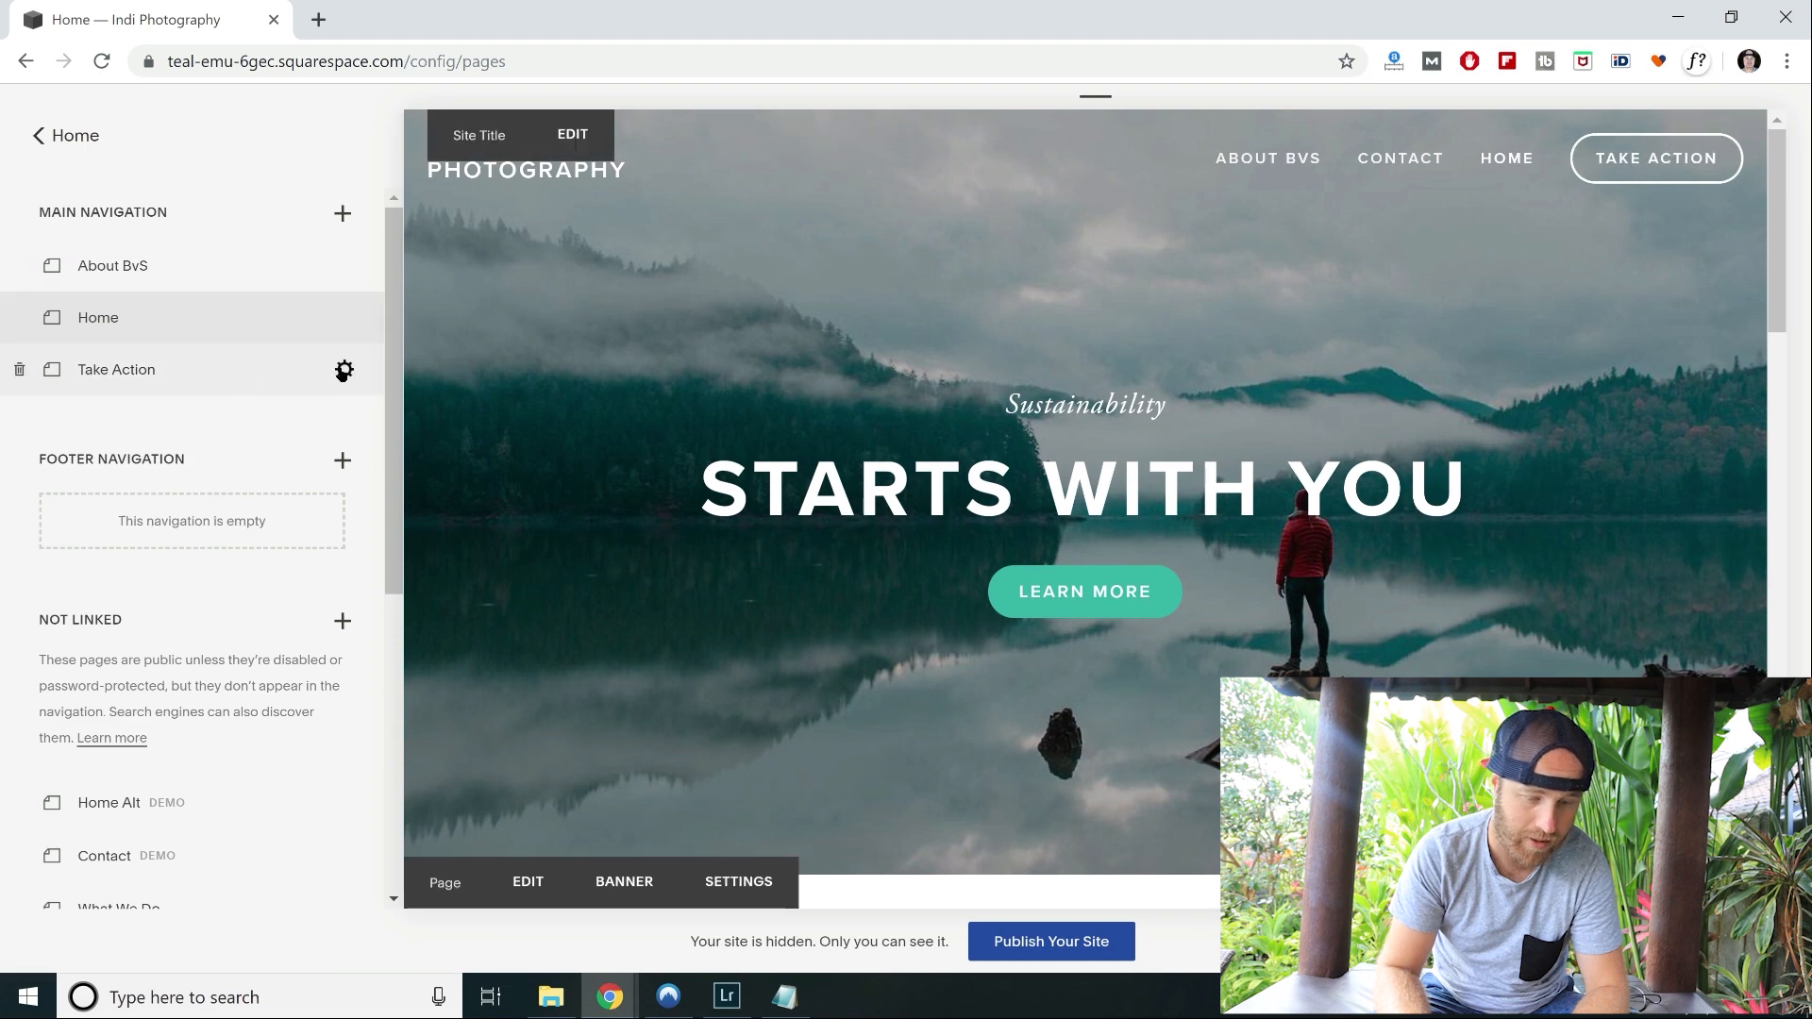
Set the Take Action page's title to "Contact Page", navigation title to "Contact Me" and URL slug to /contact, and save the settings.
{"action": "left_click", "coordinate": [344, 370]}
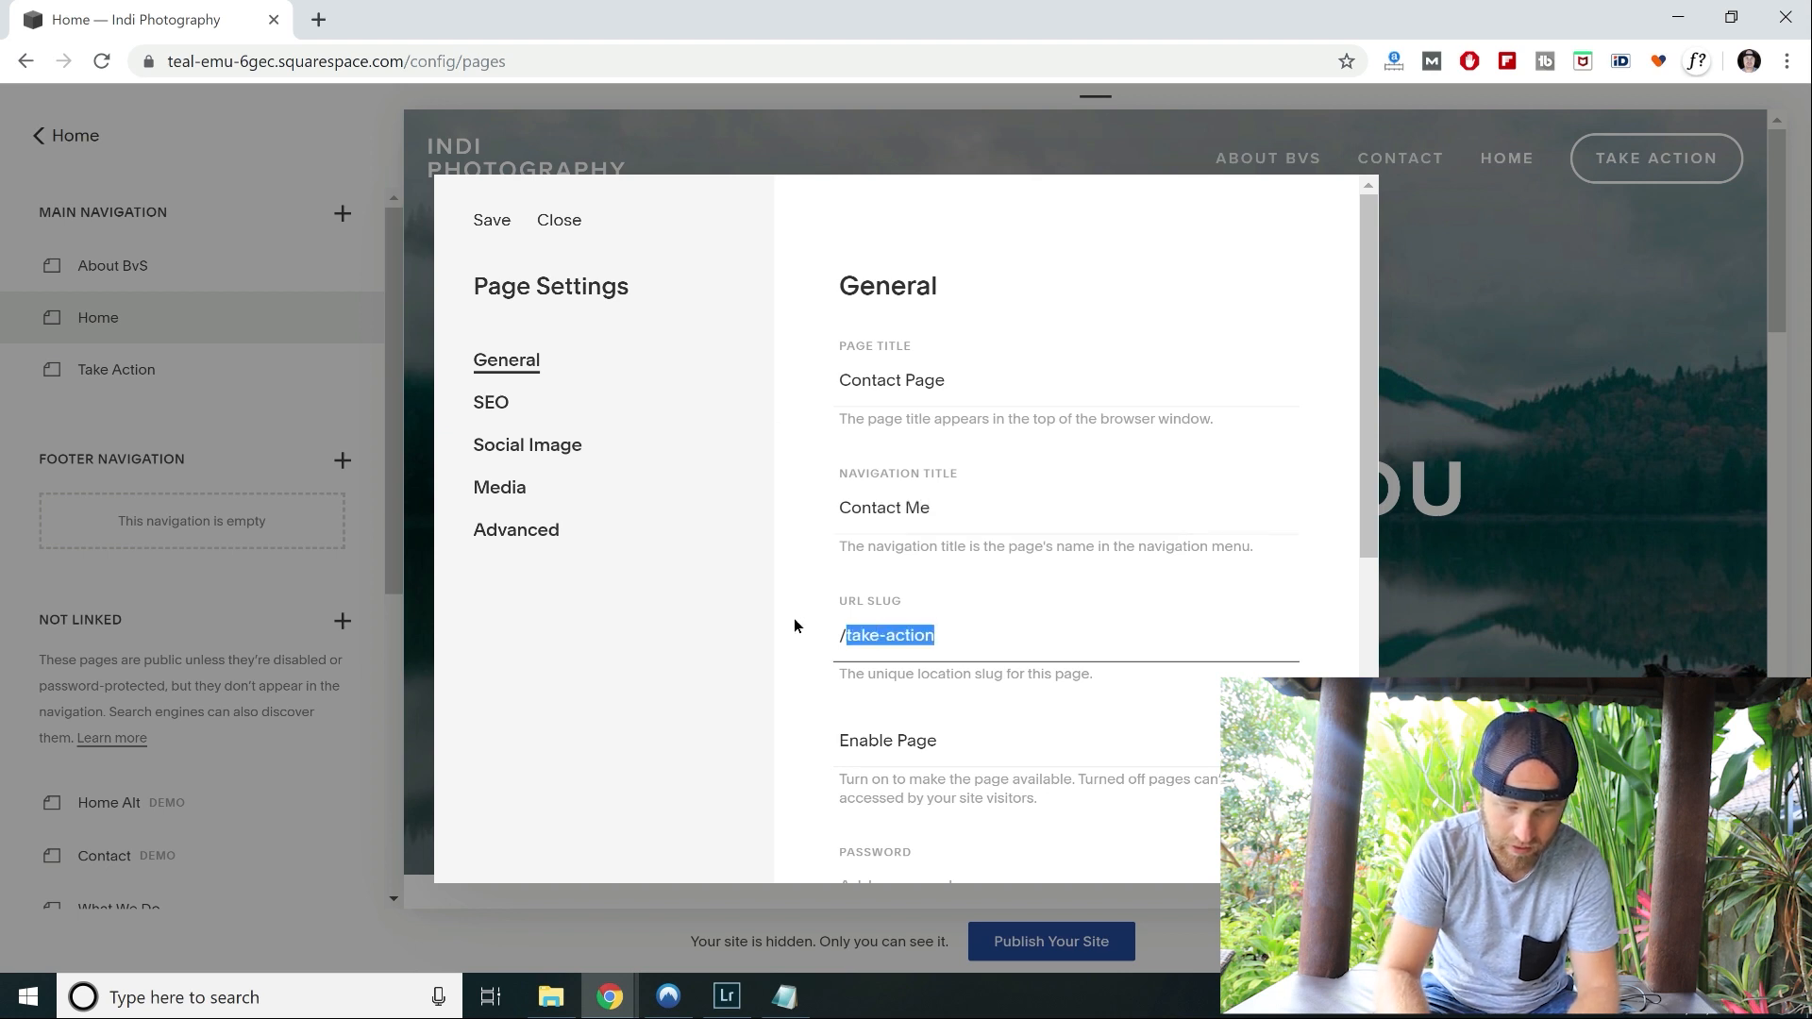
{"action": "type", "text": "contac"}
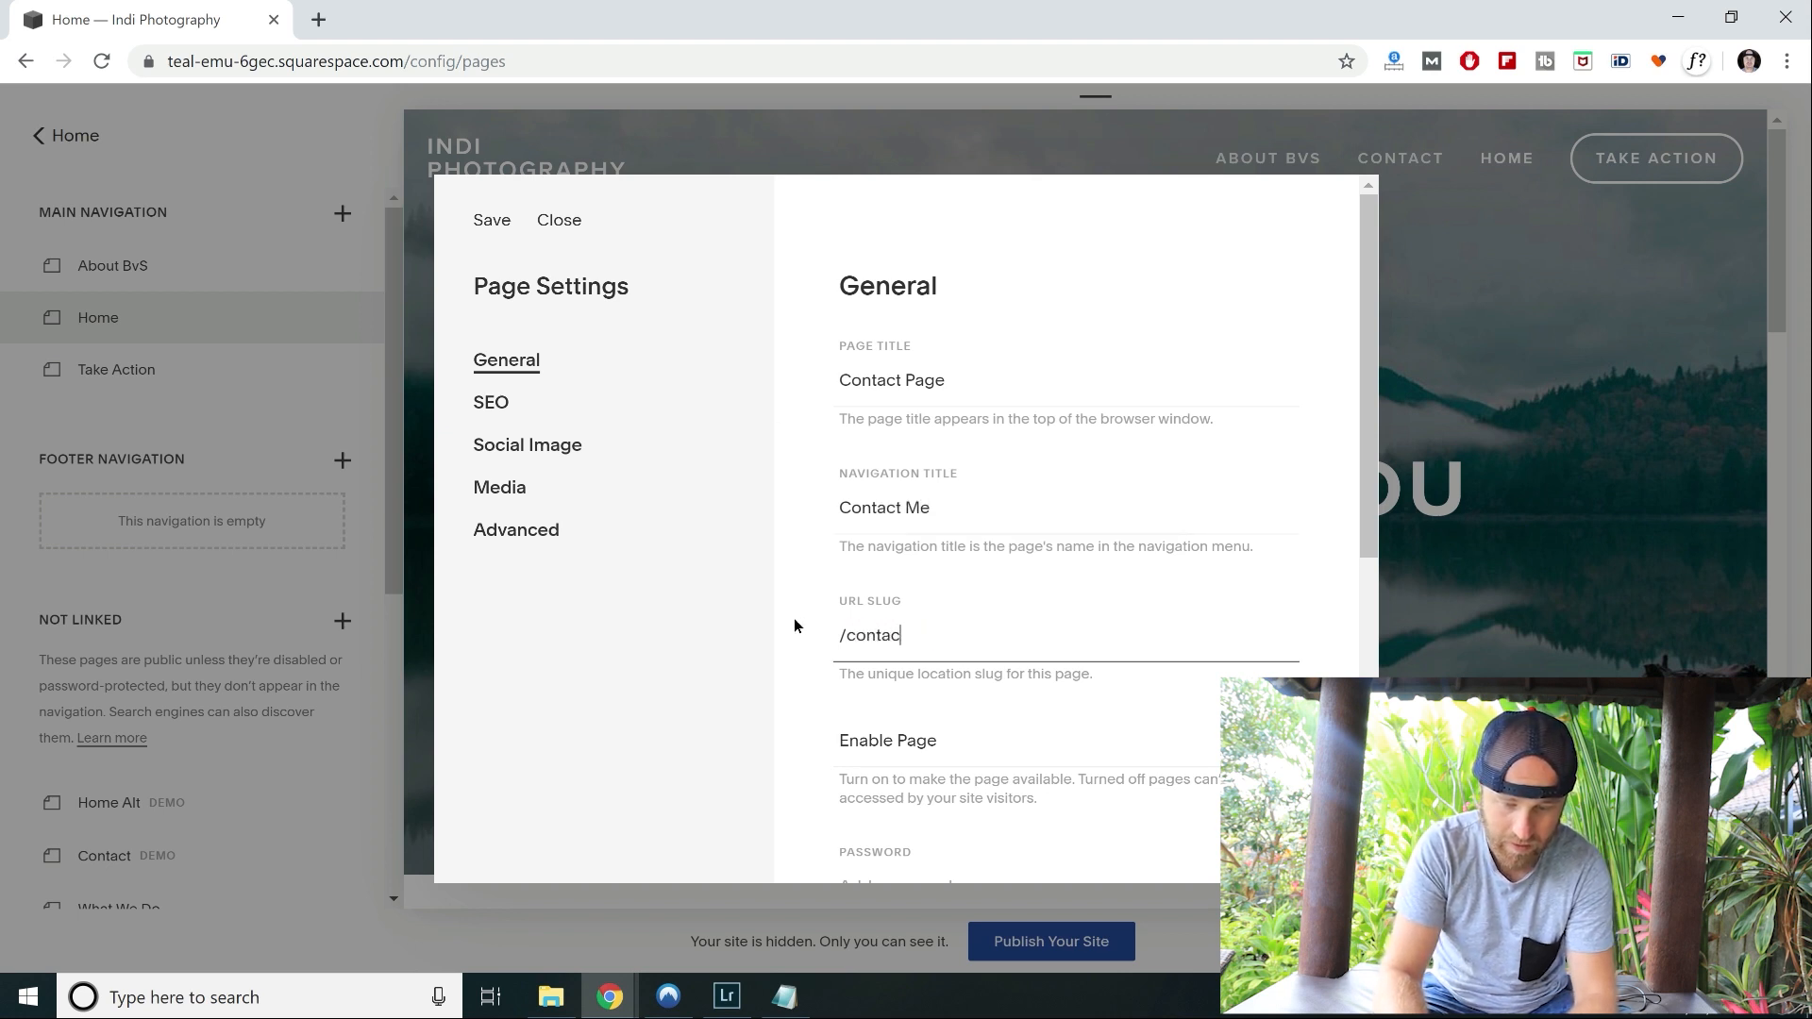
{"action": "type", "text": "t"}
{"action": "scroll", "coordinate": [1208, 575], "scroll_direction": "down", "scroll_amount": 6}
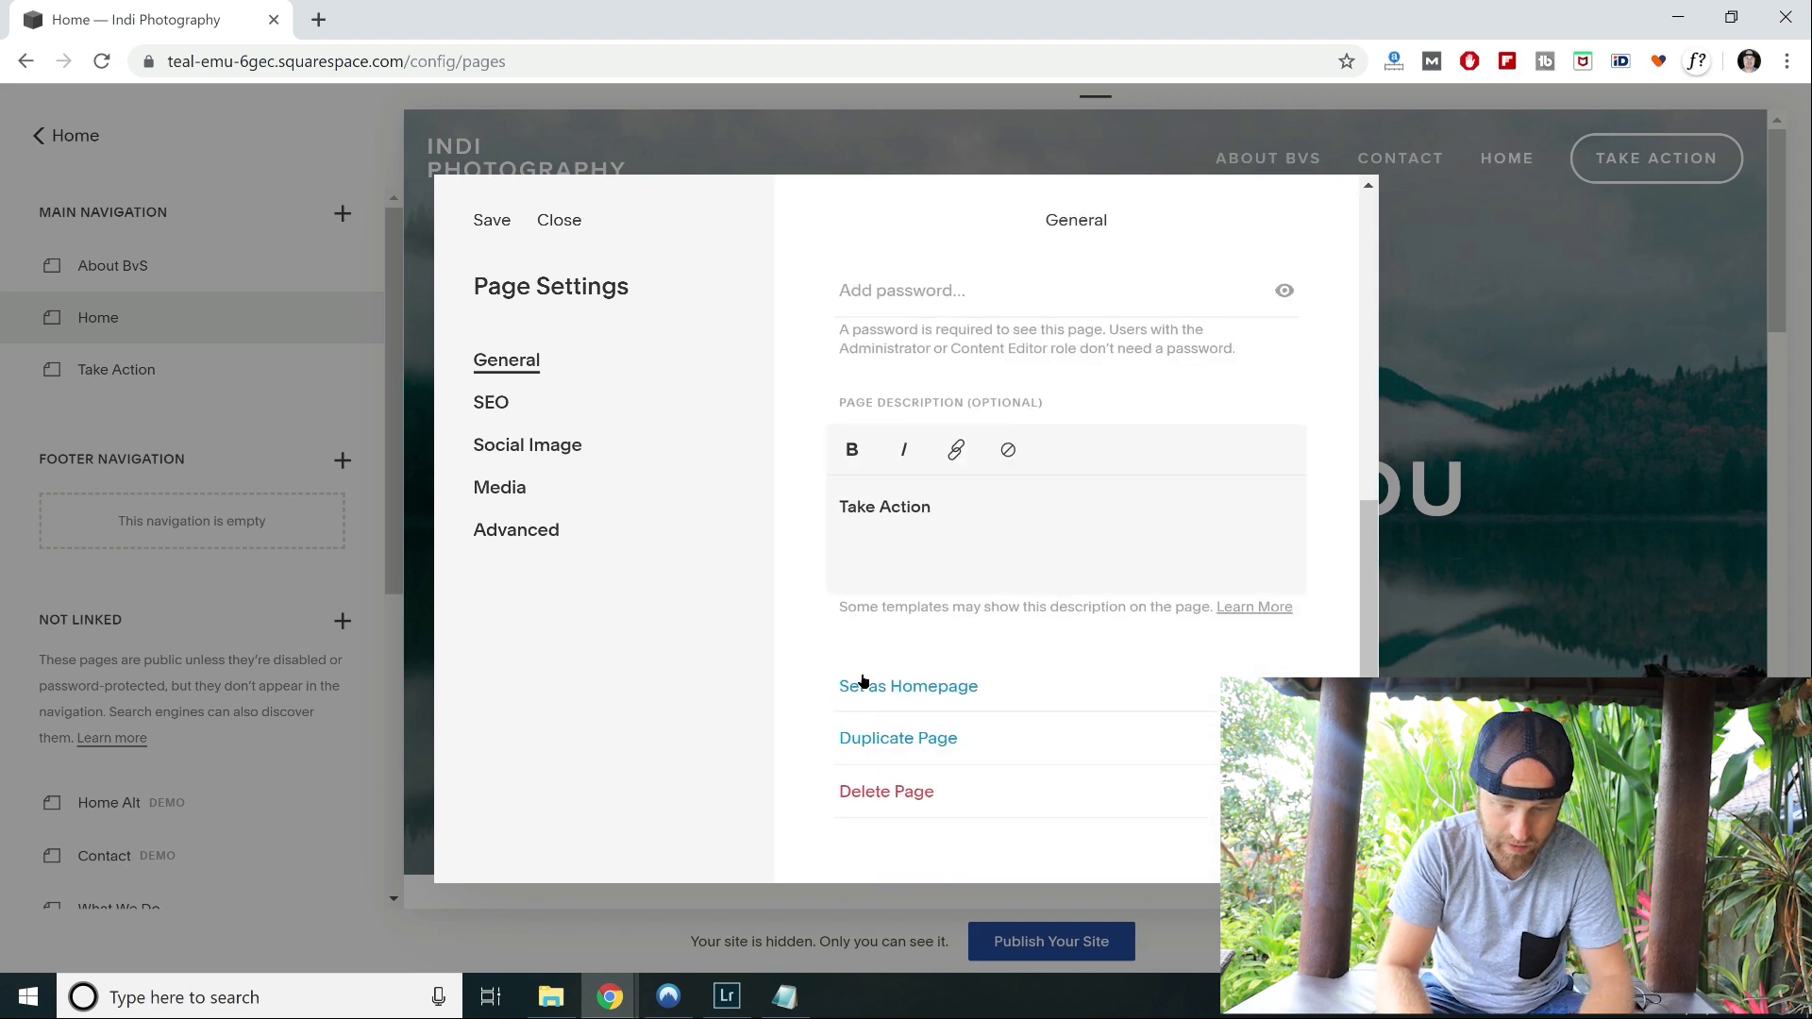
{"action": "left_click", "coordinate": [486, 222]}
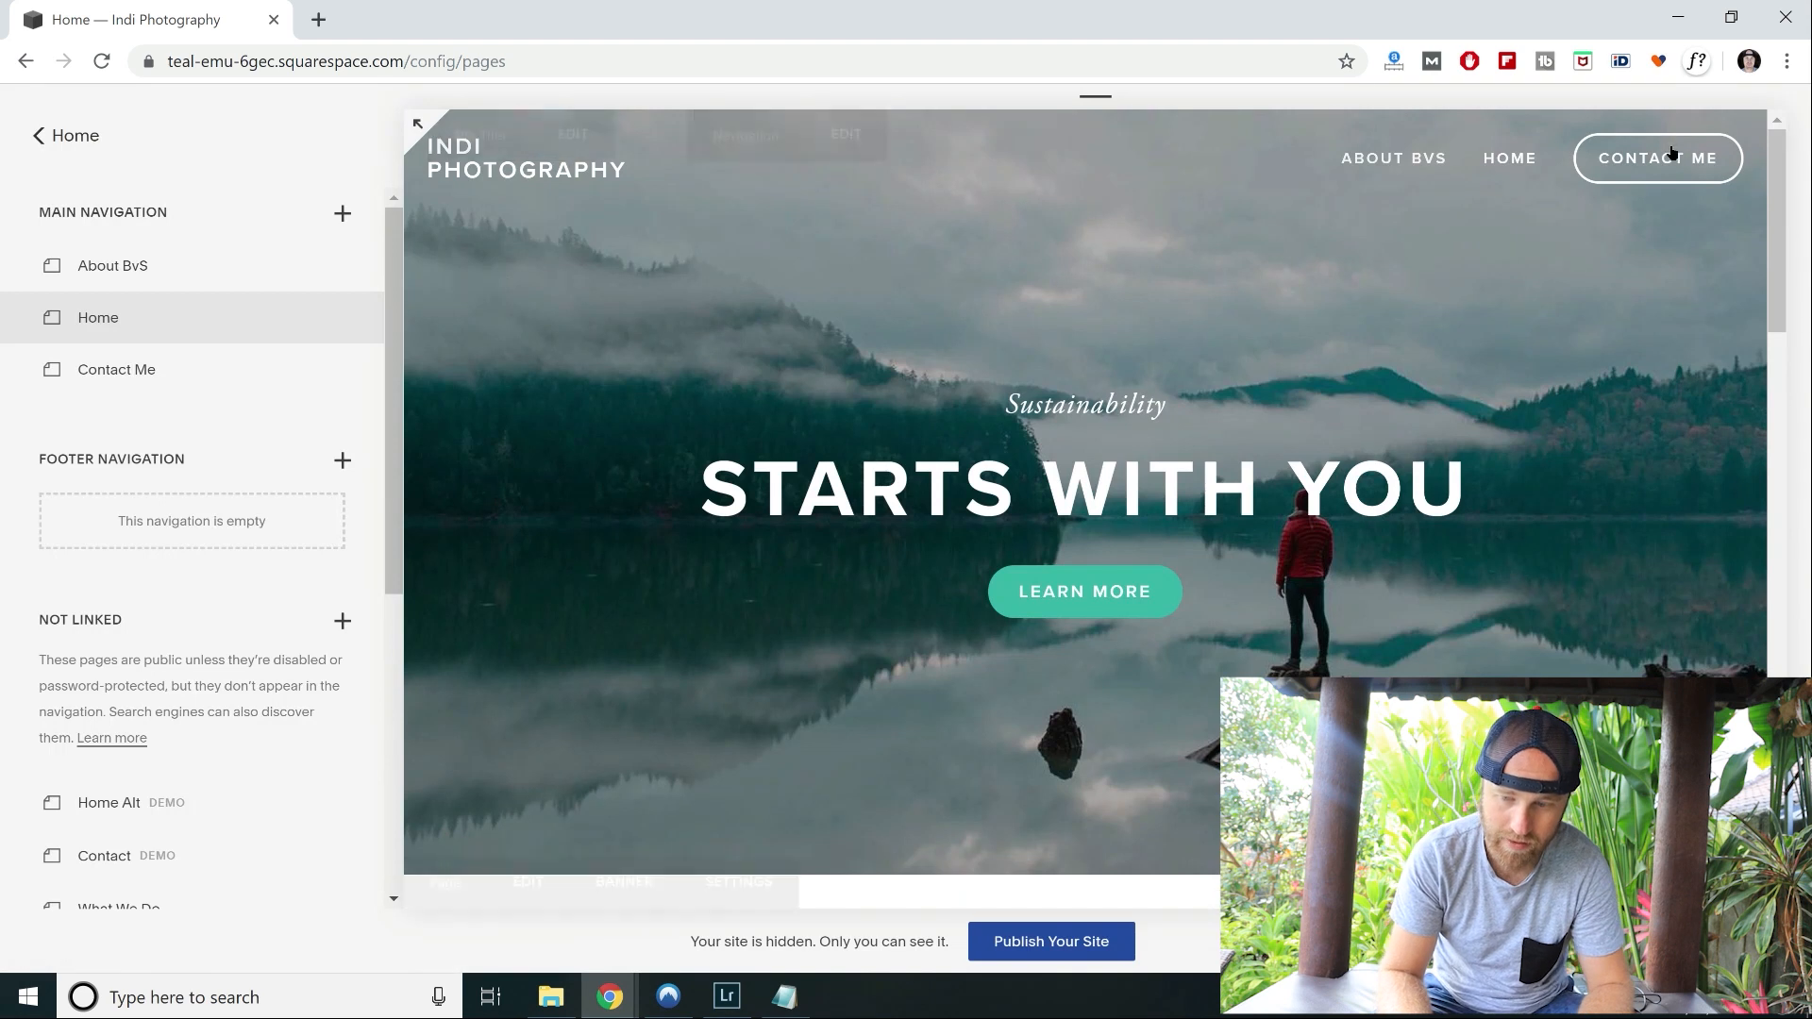
Replace the "TAKE ACTION" banner heading on the Contact Me page with "CONTACT" and save the page.
{"action": "left_click", "coordinate": [131, 381]}
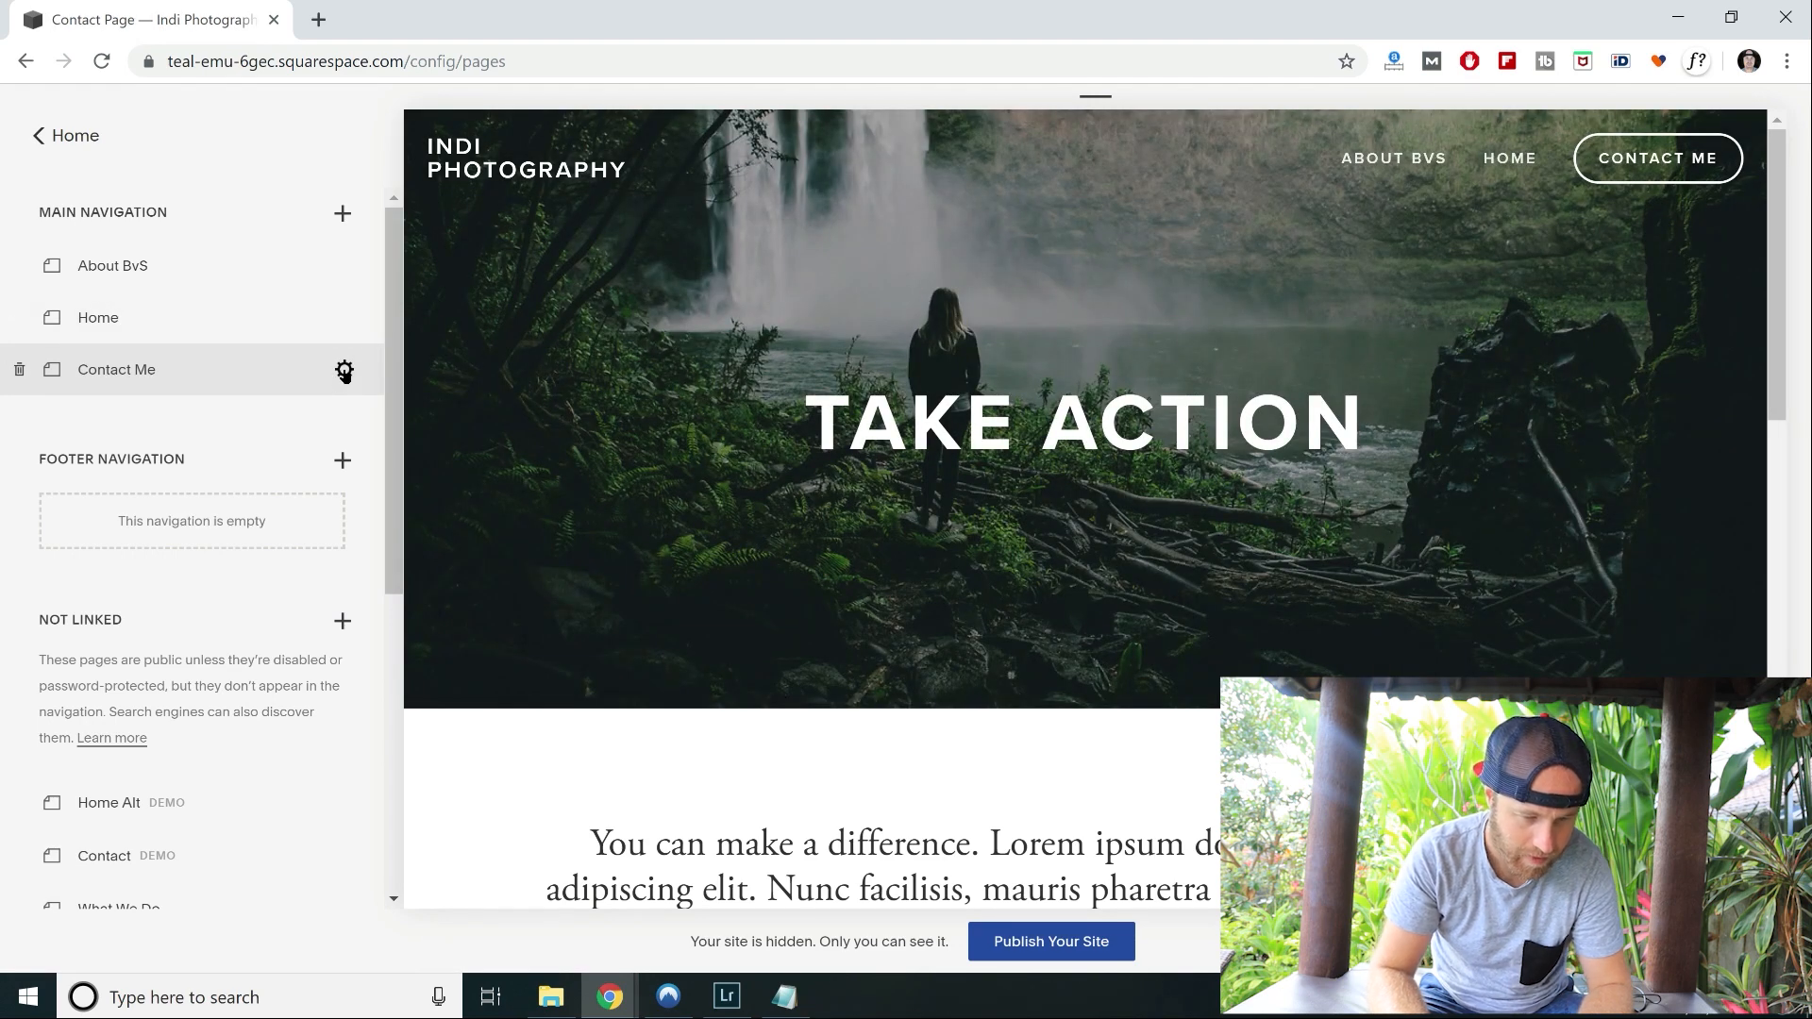
{"action": "left_click", "coordinate": [344, 371]}
{"action": "key", "text": "Escape"}
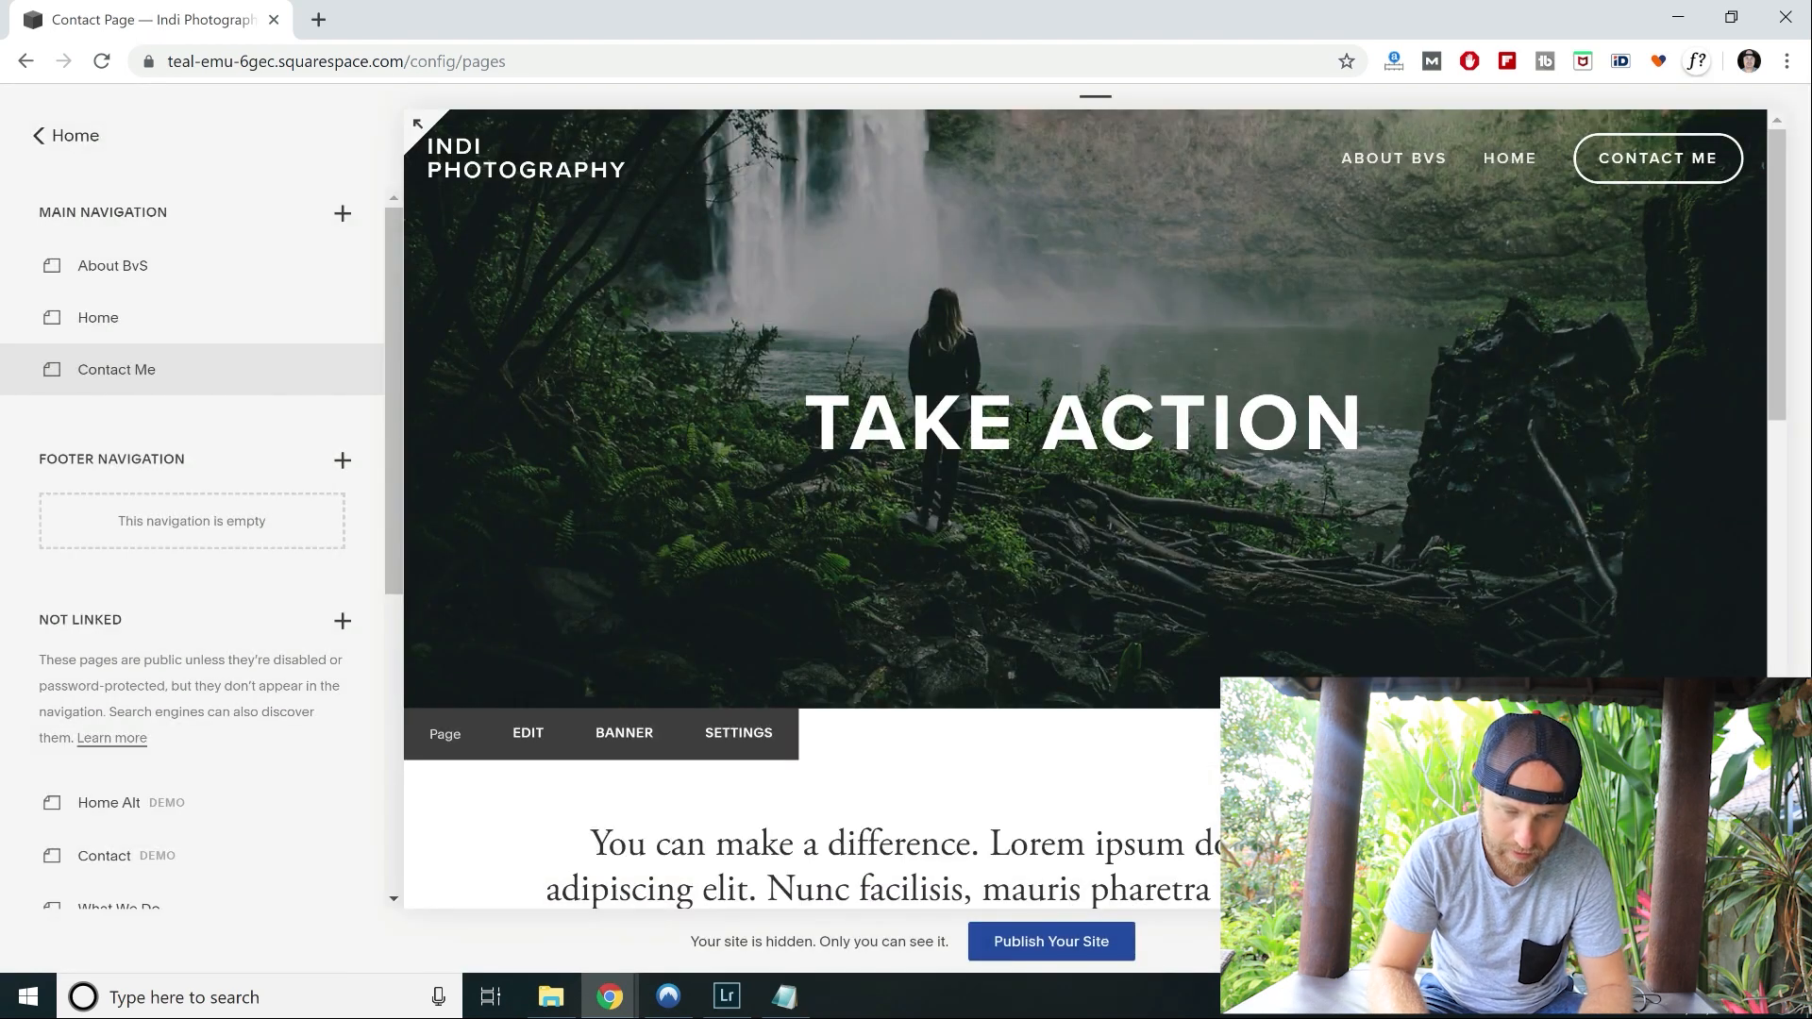
{"action": "left_click", "coordinate": [528, 733]}
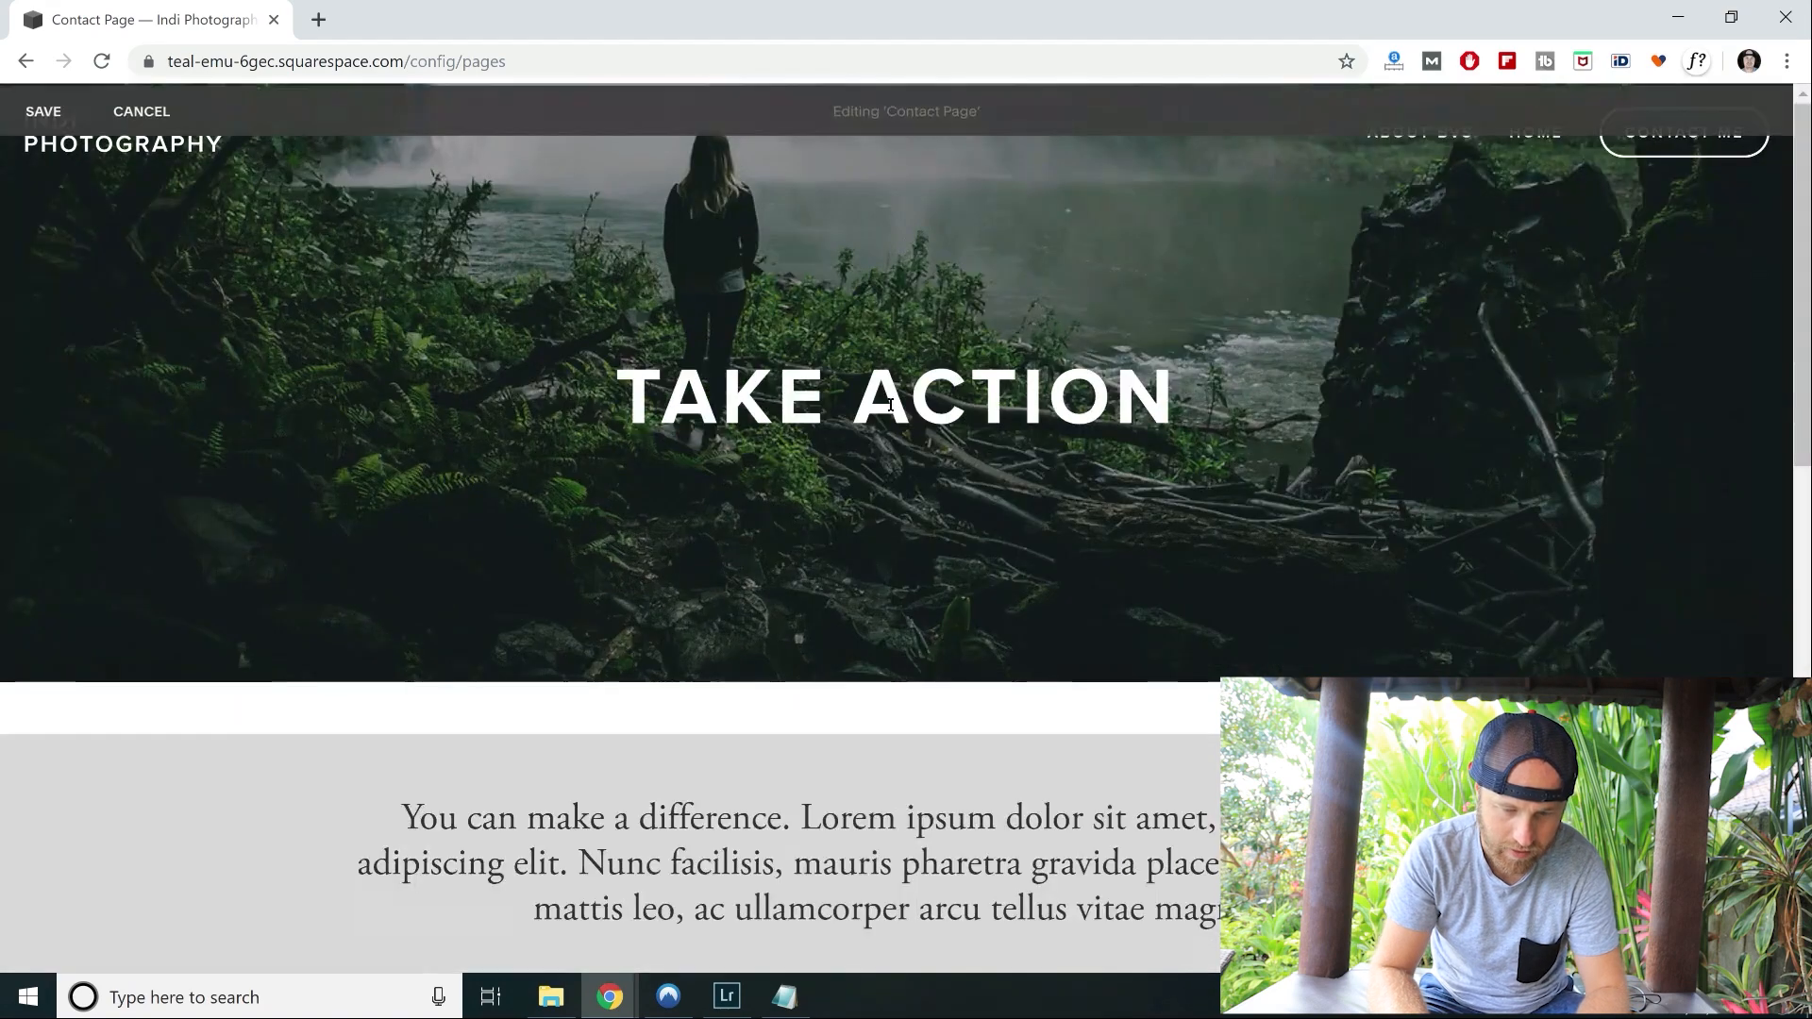
{"action": "double_click", "coordinate": [890, 405]}
{"action": "type", "text": "C"}
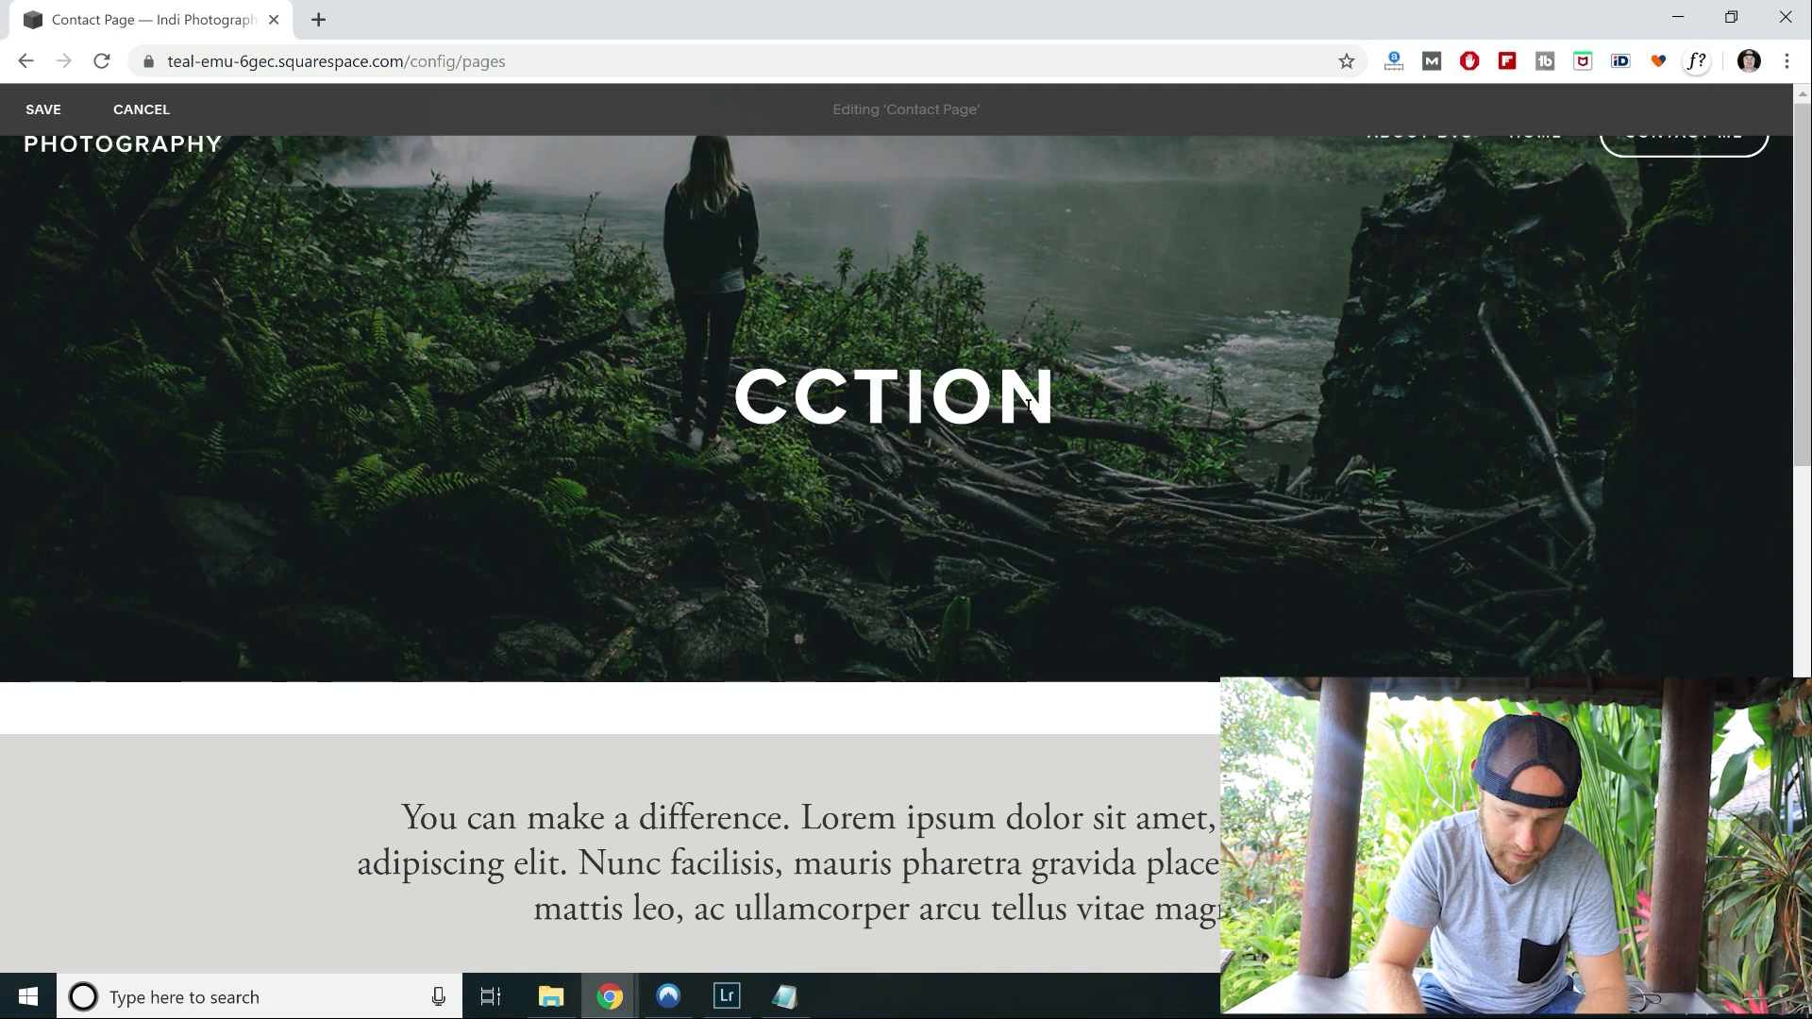
{"action": "left_click", "coordinate": [994, 403]}
{"action": "key", "text": "BackSpace"}
{"action": "key", "text": "BackSpace"}
{"action": "key", "text": "BackSpace"}
{"action": "key", "text": "BackSpace"}
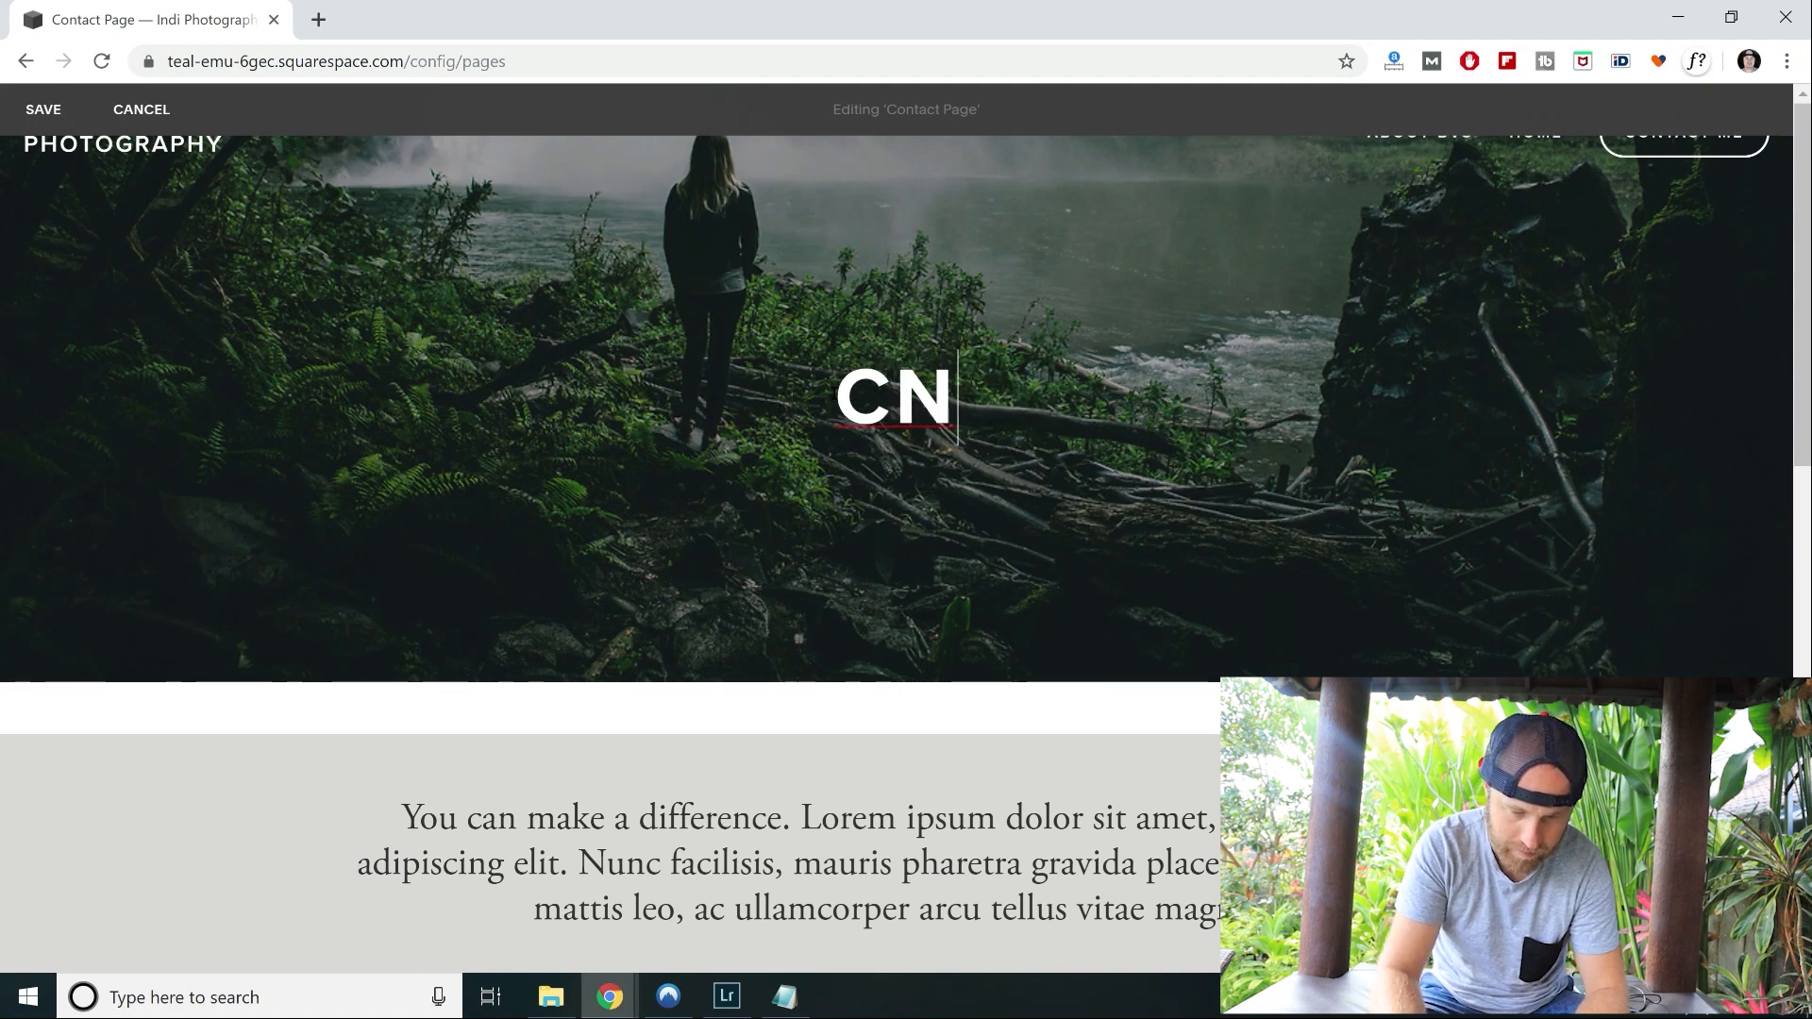
{"action": "key", "text": "BackSpace"}
{"action": "type", "text": "ONTACT"}
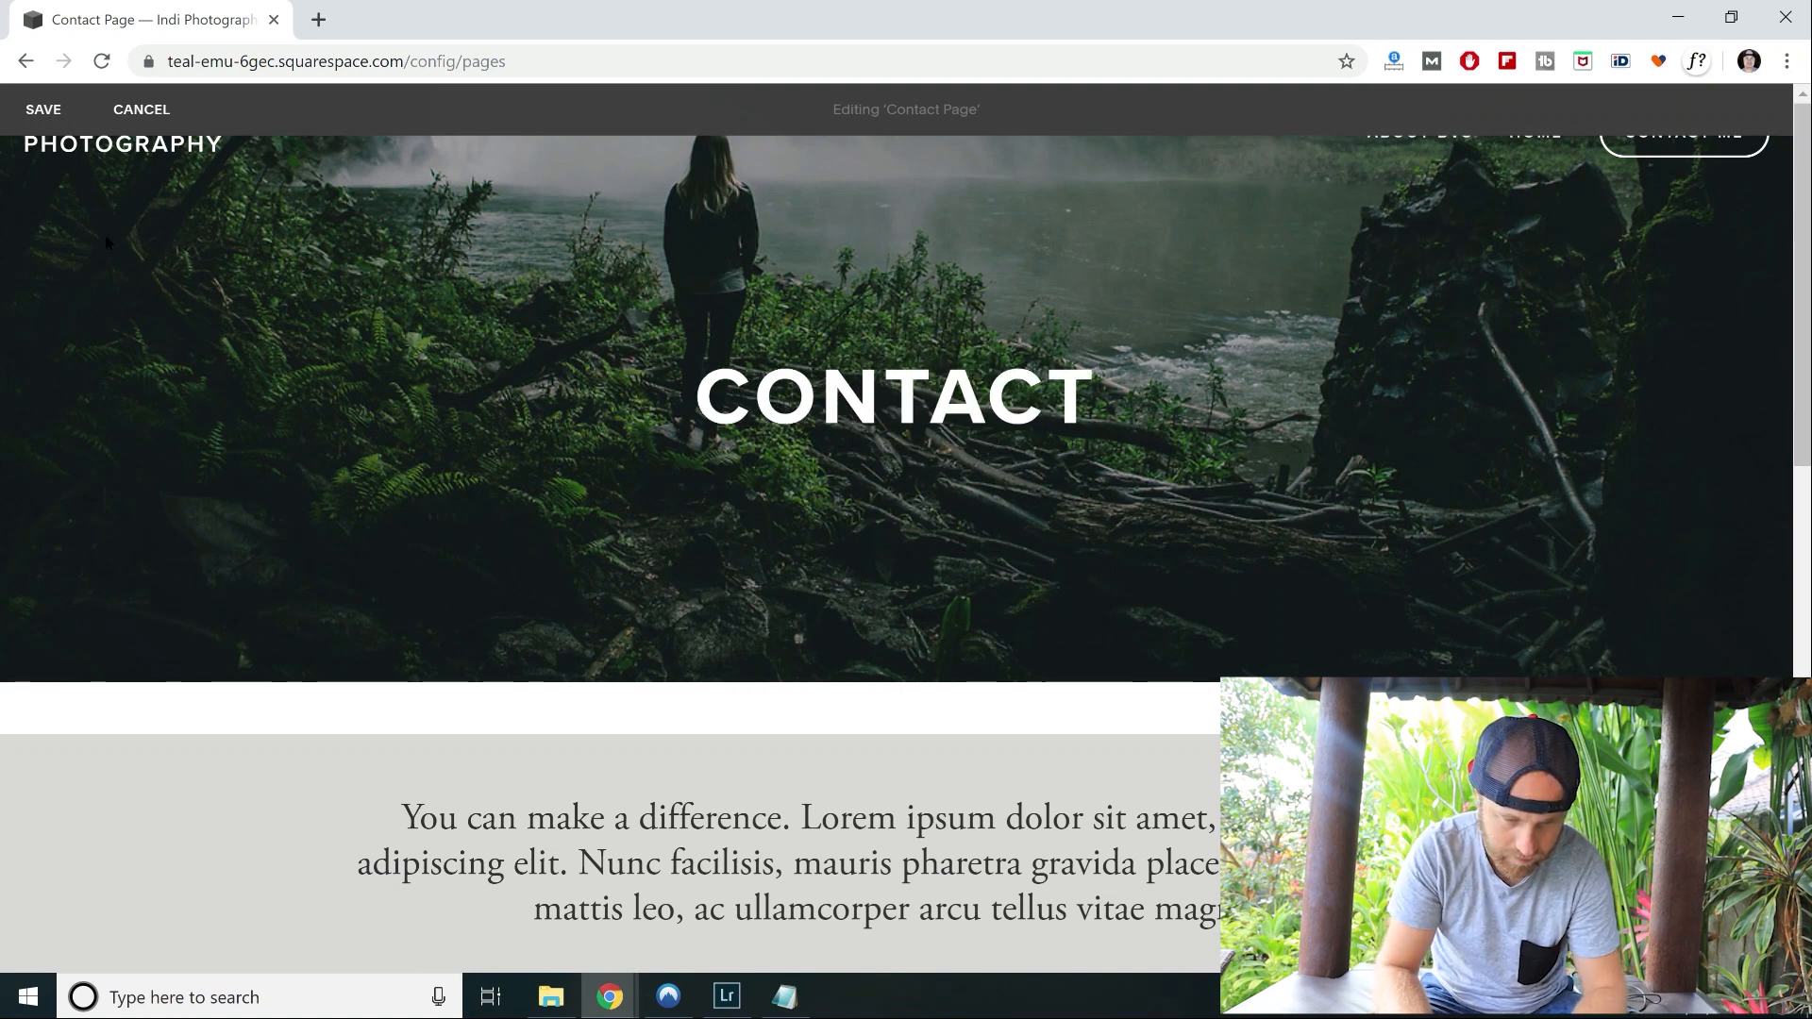
{"action": "left_click", "coordinate": [44, 108]}
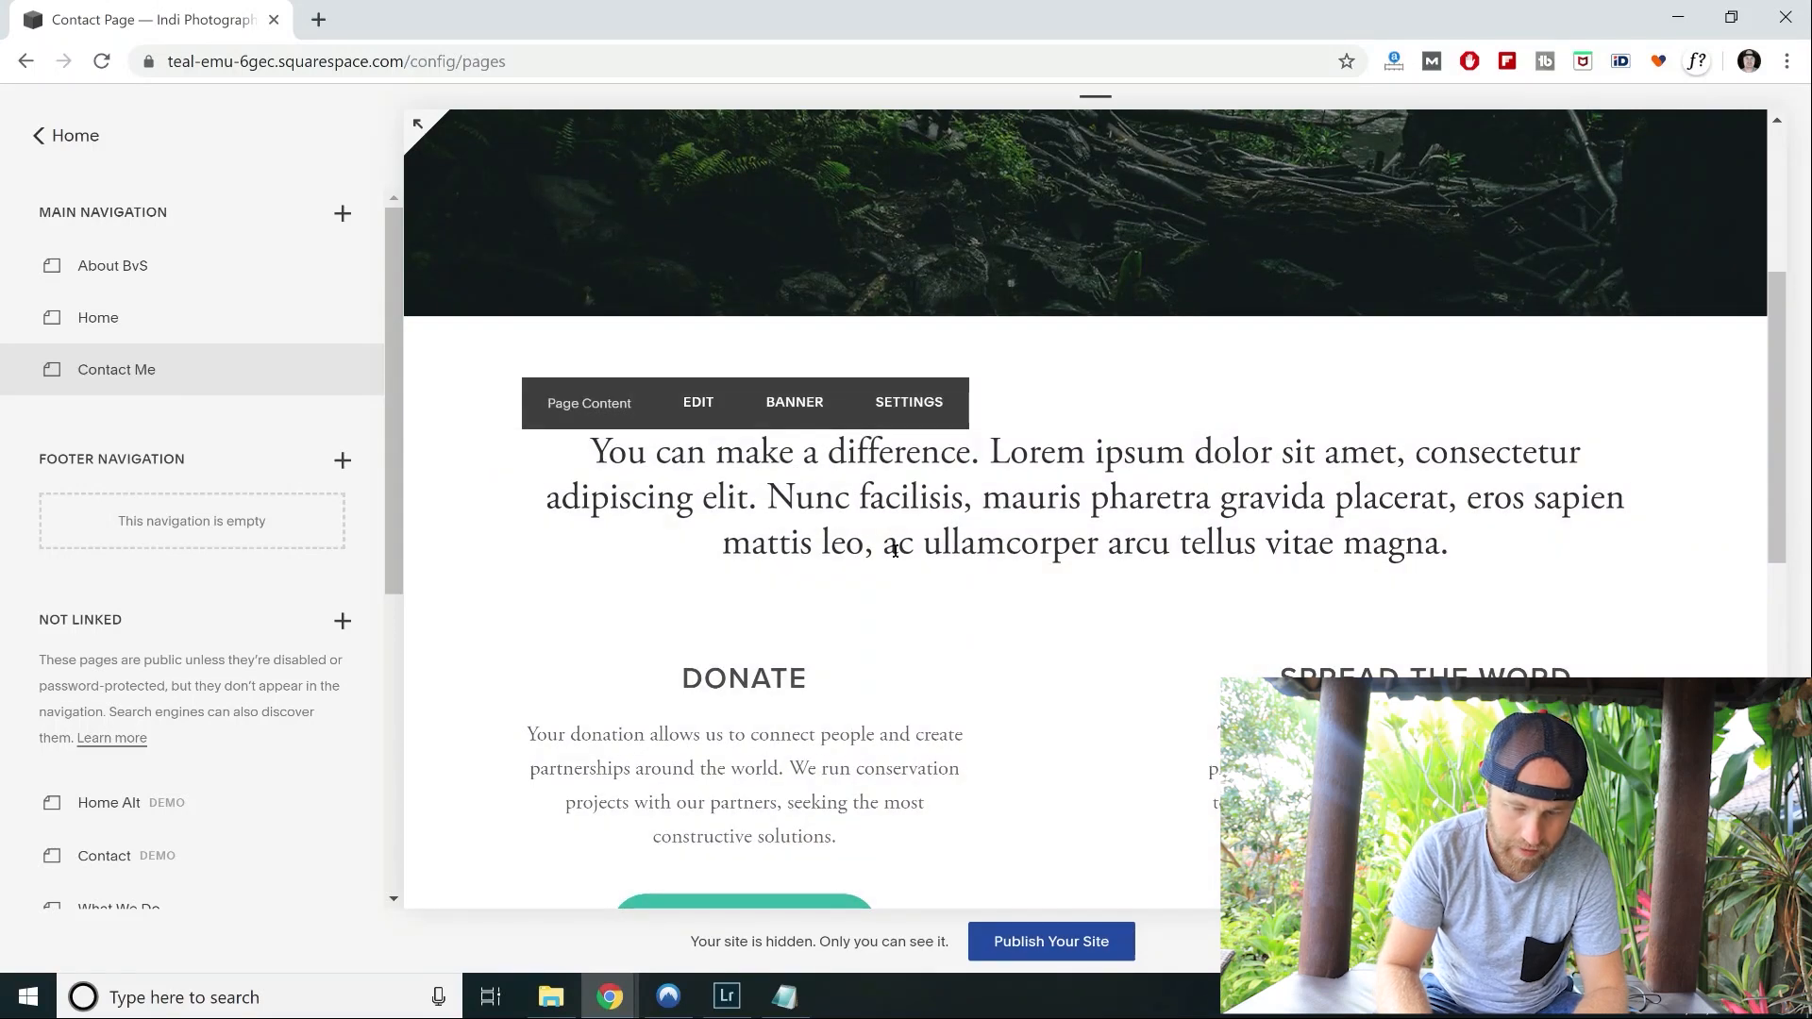
Look over the placeholder intro text and the Donate and Spread the Word sections of the Contact Me page.
{"action": "scroll", "coordinate": [896, 551], "scroll_direction": "down", "scroll_amount": 3}
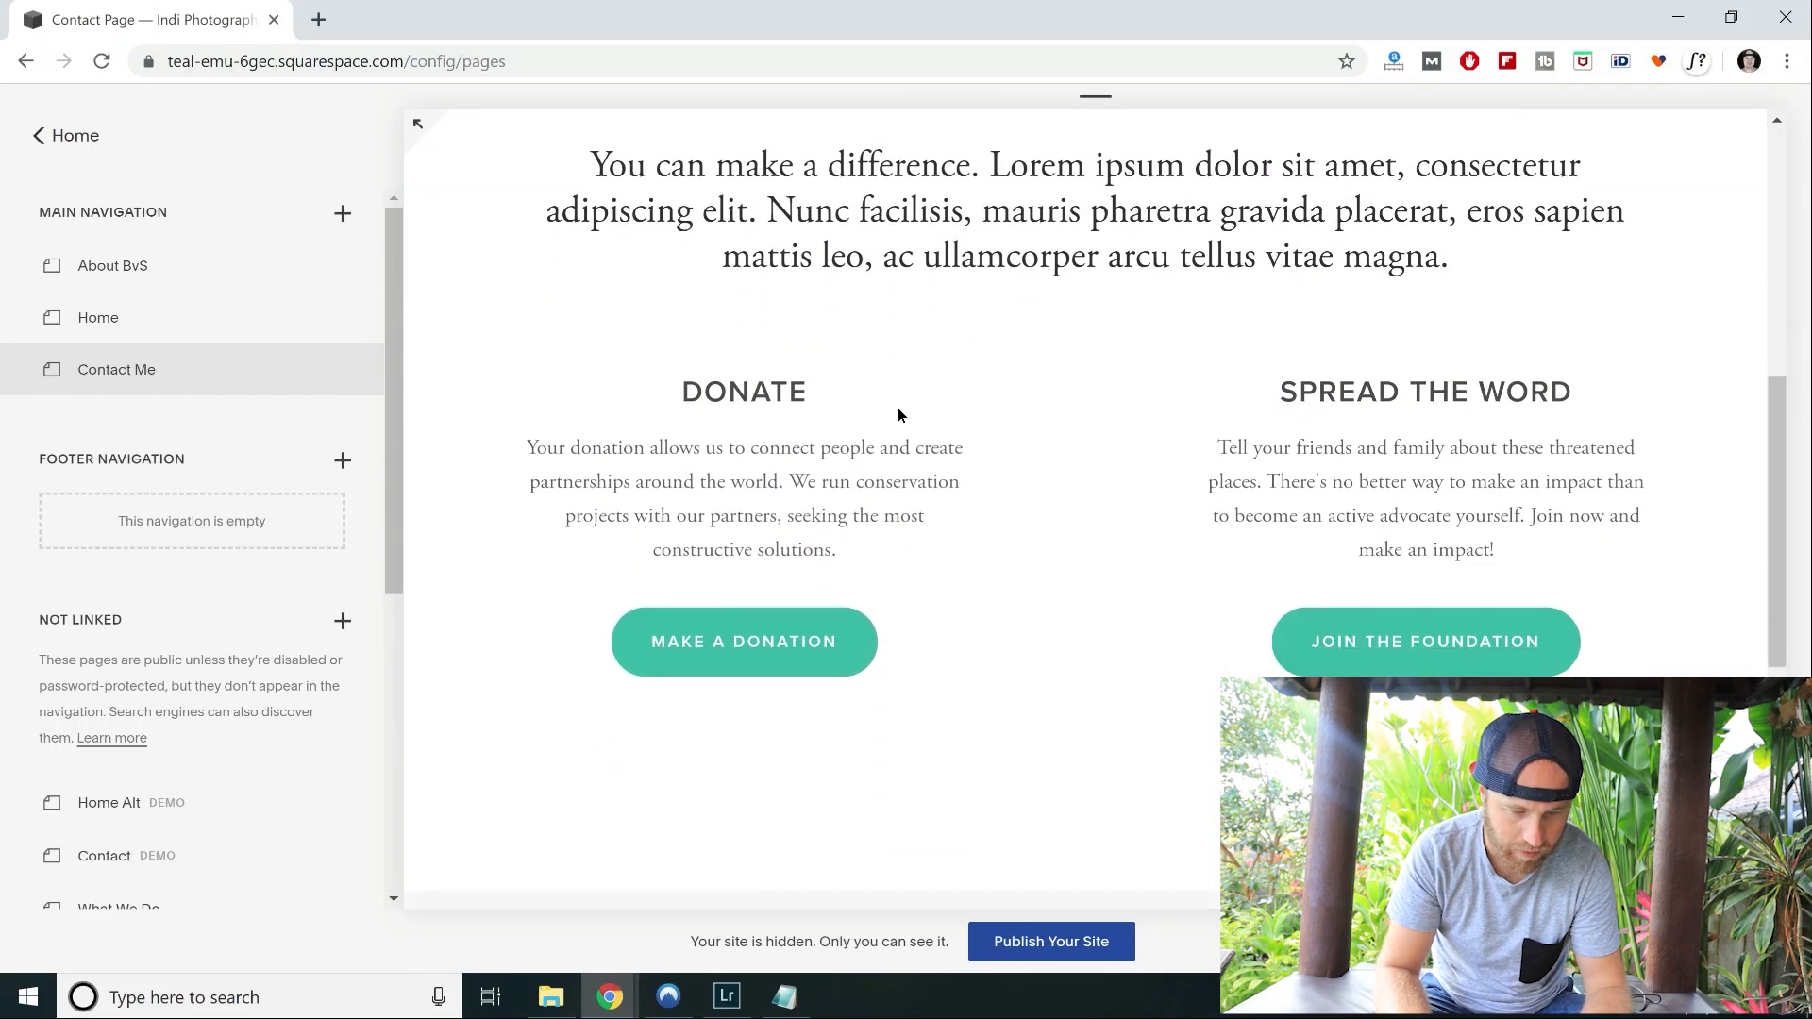
{"action": "scroll", "coordinate": [898, 415], "scroll_direction": "down", "scroll_amount": 1}
{"action": "scroll", "coordinate": [898, 415], "scroll_direction": "up", "scroll_amount": 4}
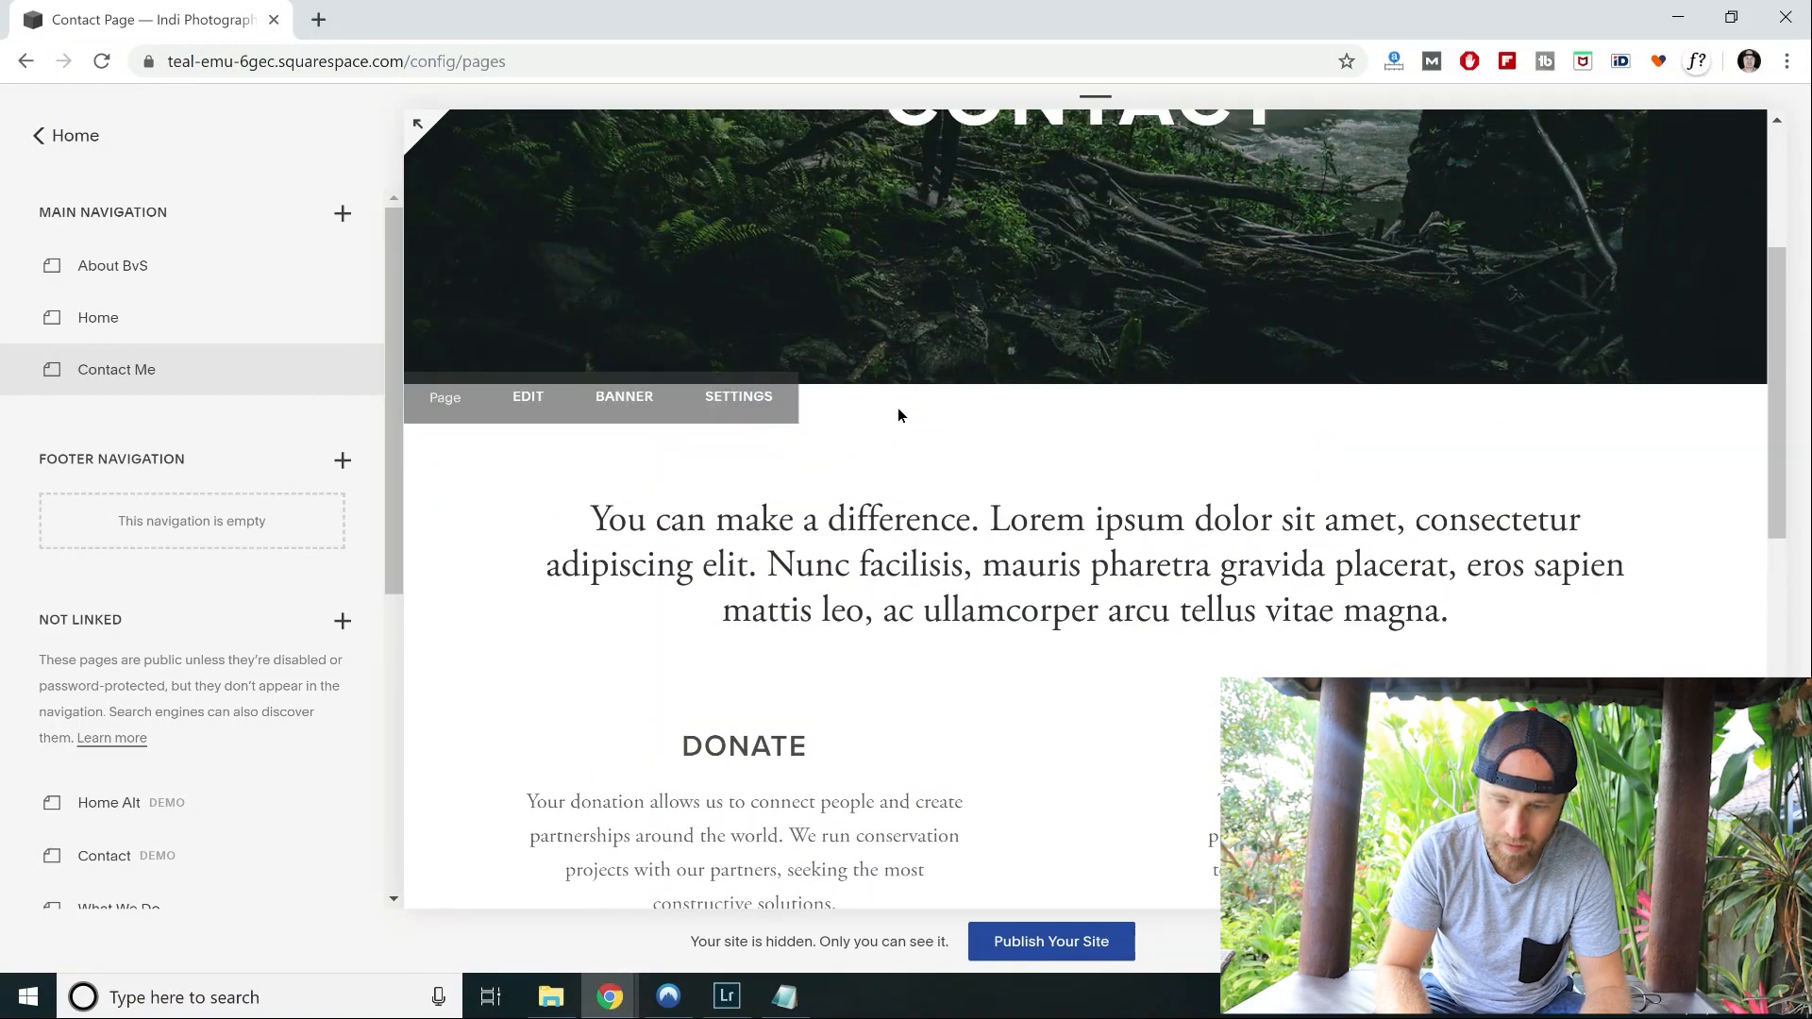
Browse the content blocks available for the Contact Me page's main content, including forms, newsletter and map, and save the page.
{"action": "scroll", "coordinate": [897, 415], "scroll_direction": "up", "scroll_amount": 2}
{"action": "scroll", "coordinate": [1073, 610], "scroll_direction": "down", "scroll_amount": 3}
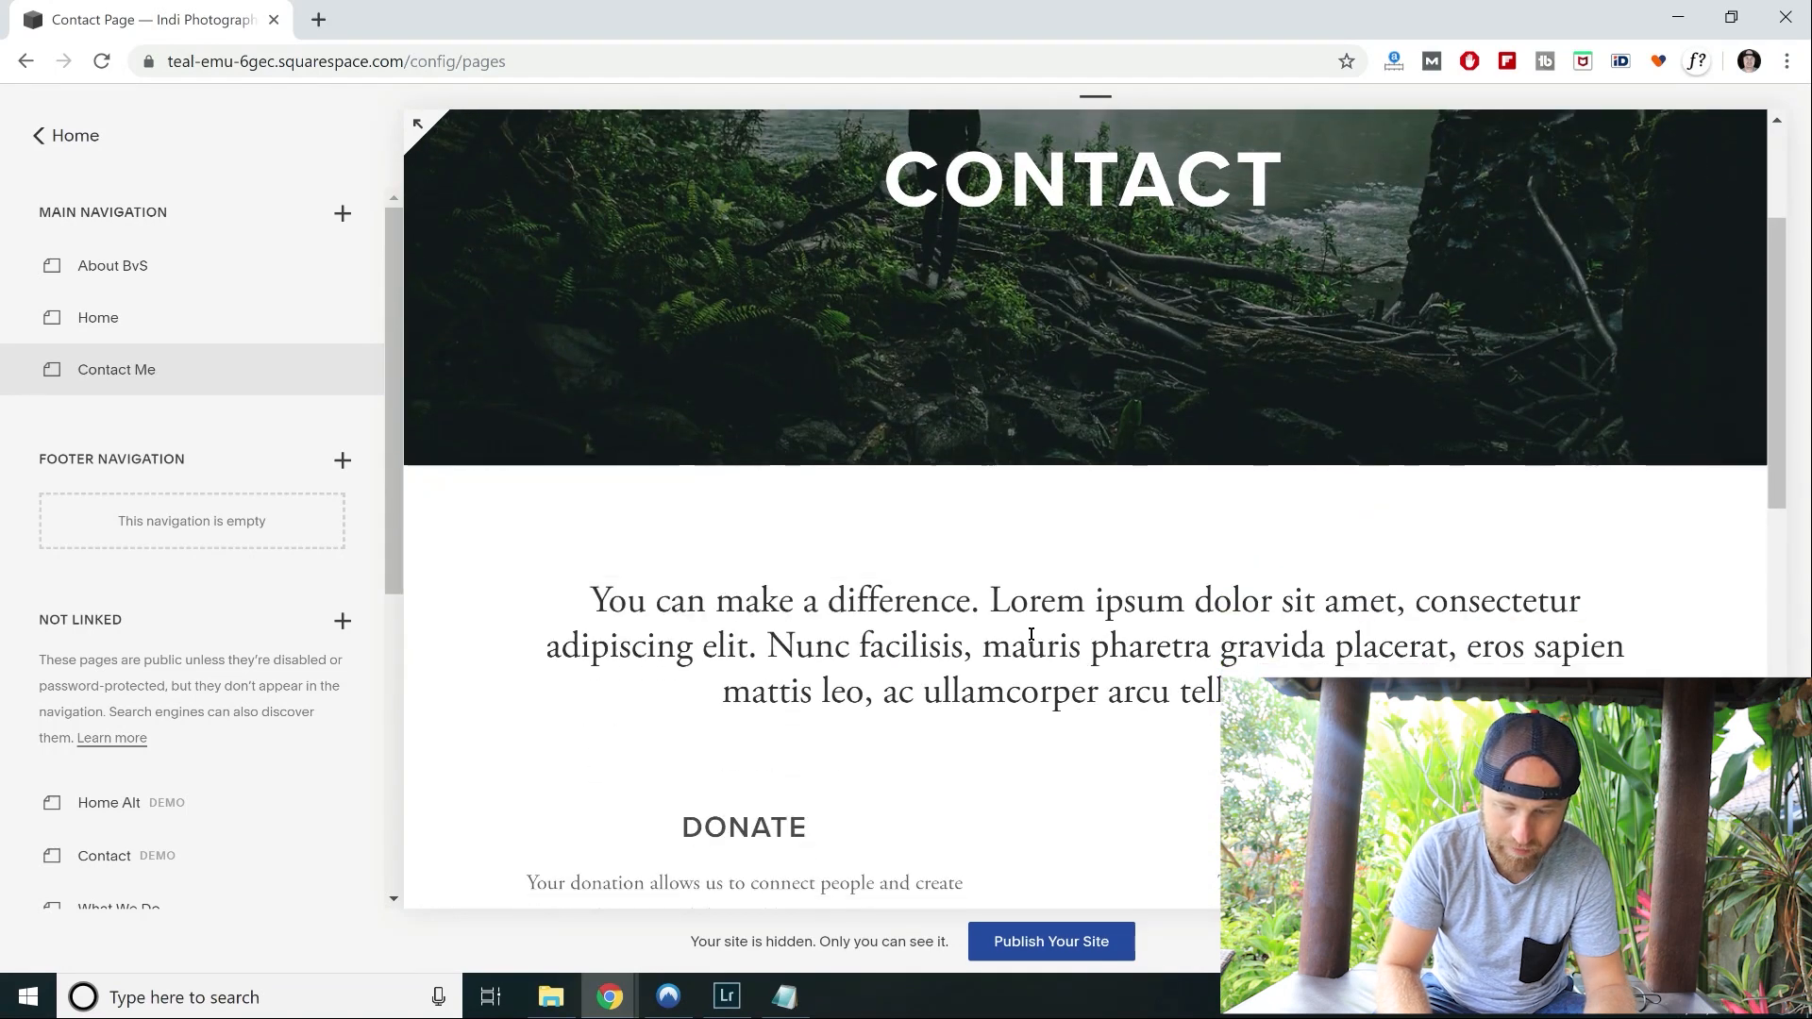
{"action": "scroll", "coordinate": [944, 633], "scroll_direction": "down", "scroll_amount": 2}
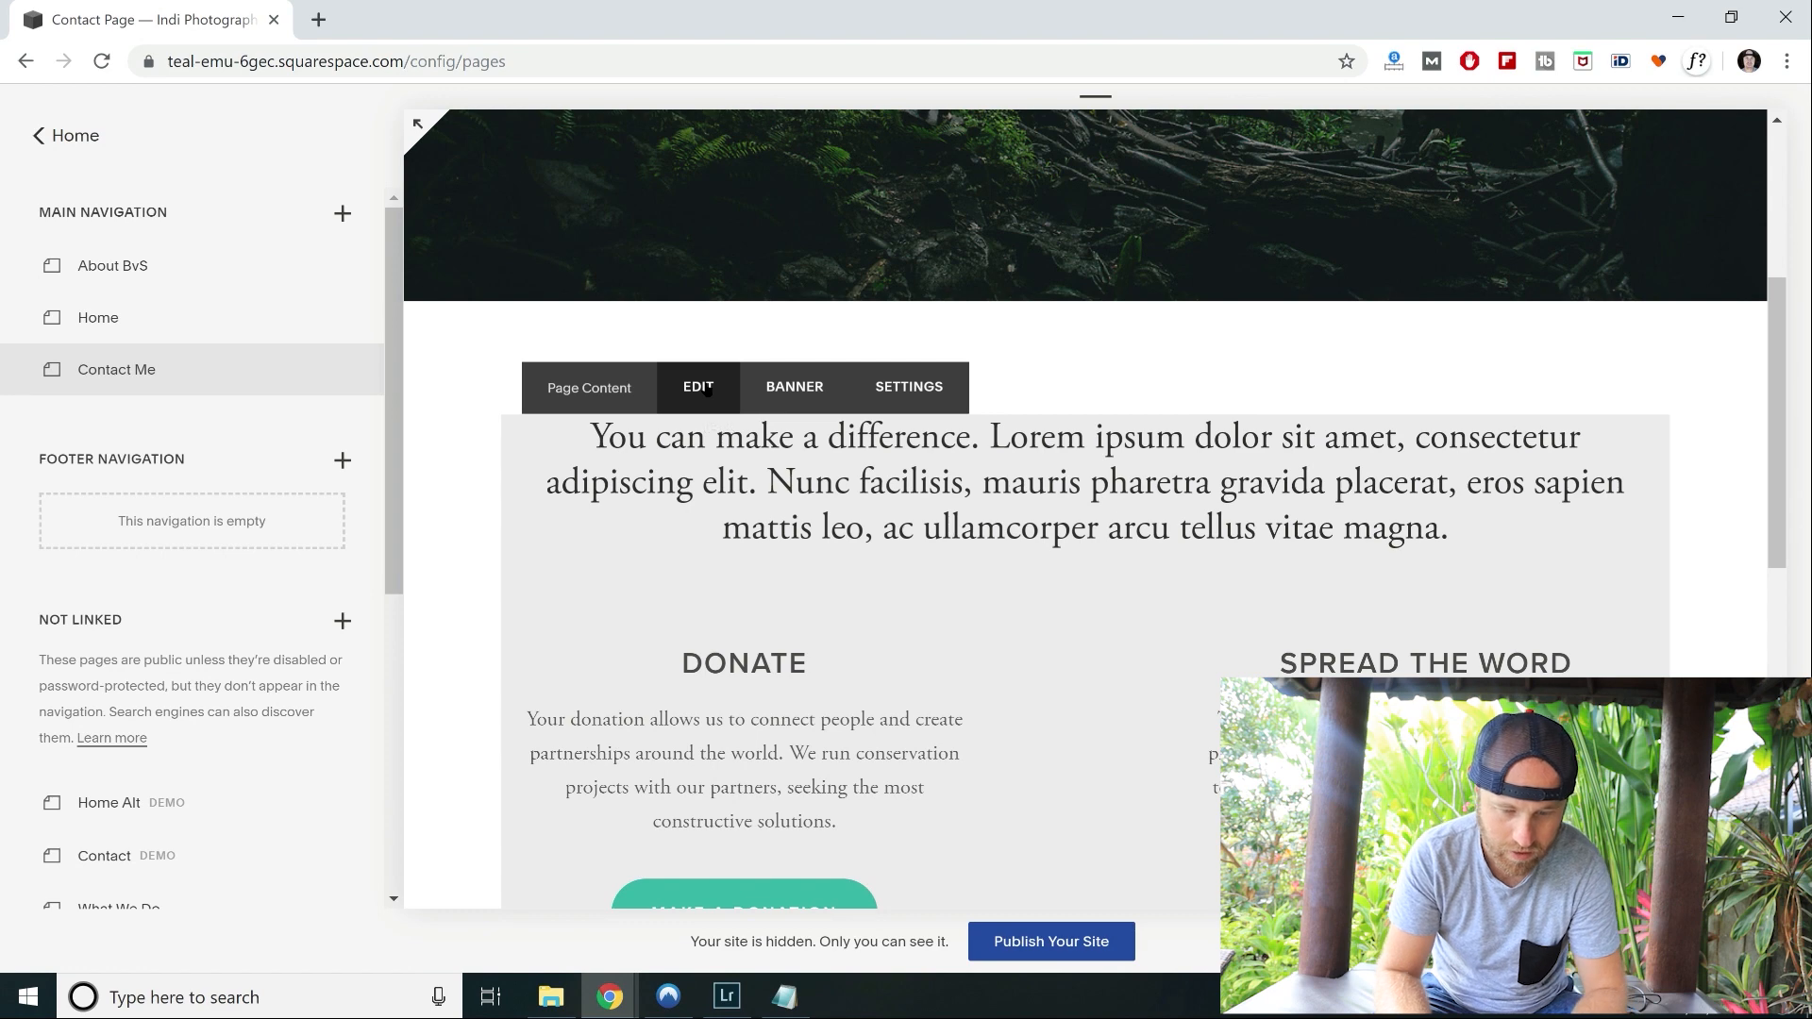
{"action": "left_click", "coordinate": [699, 388]}
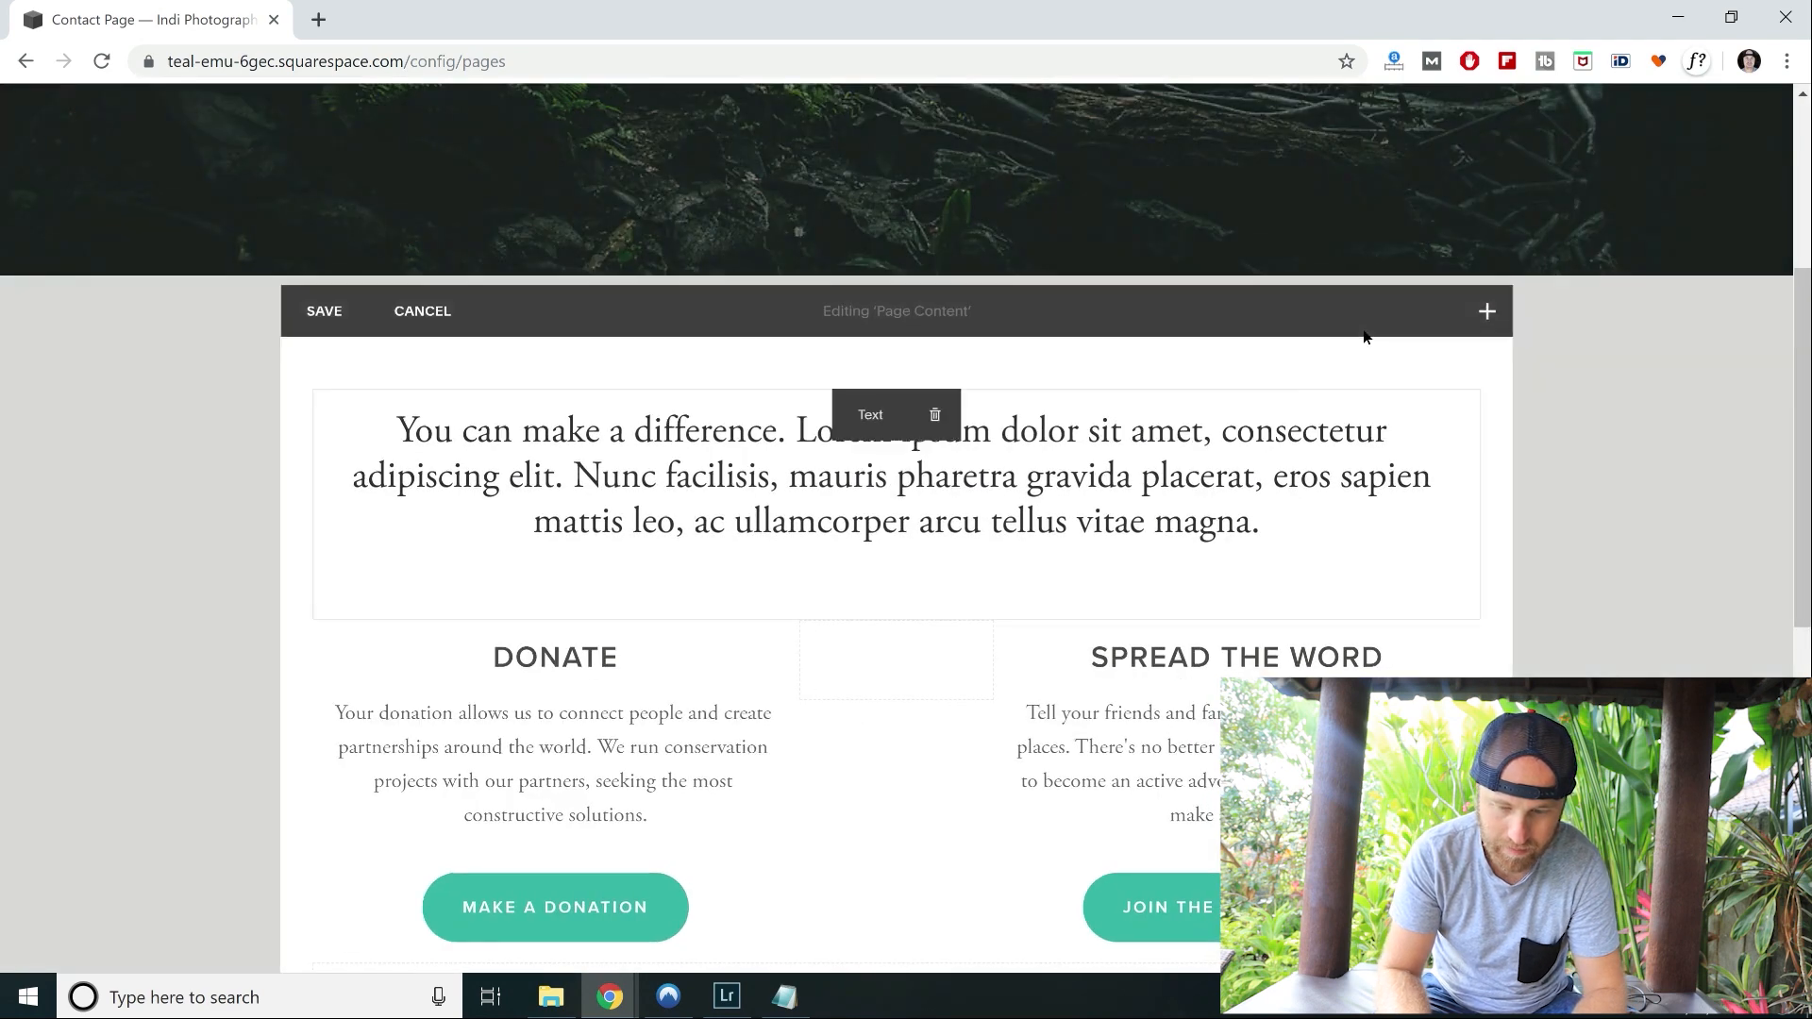
{"action": "left_click", "coordinate": [1487, 313]}
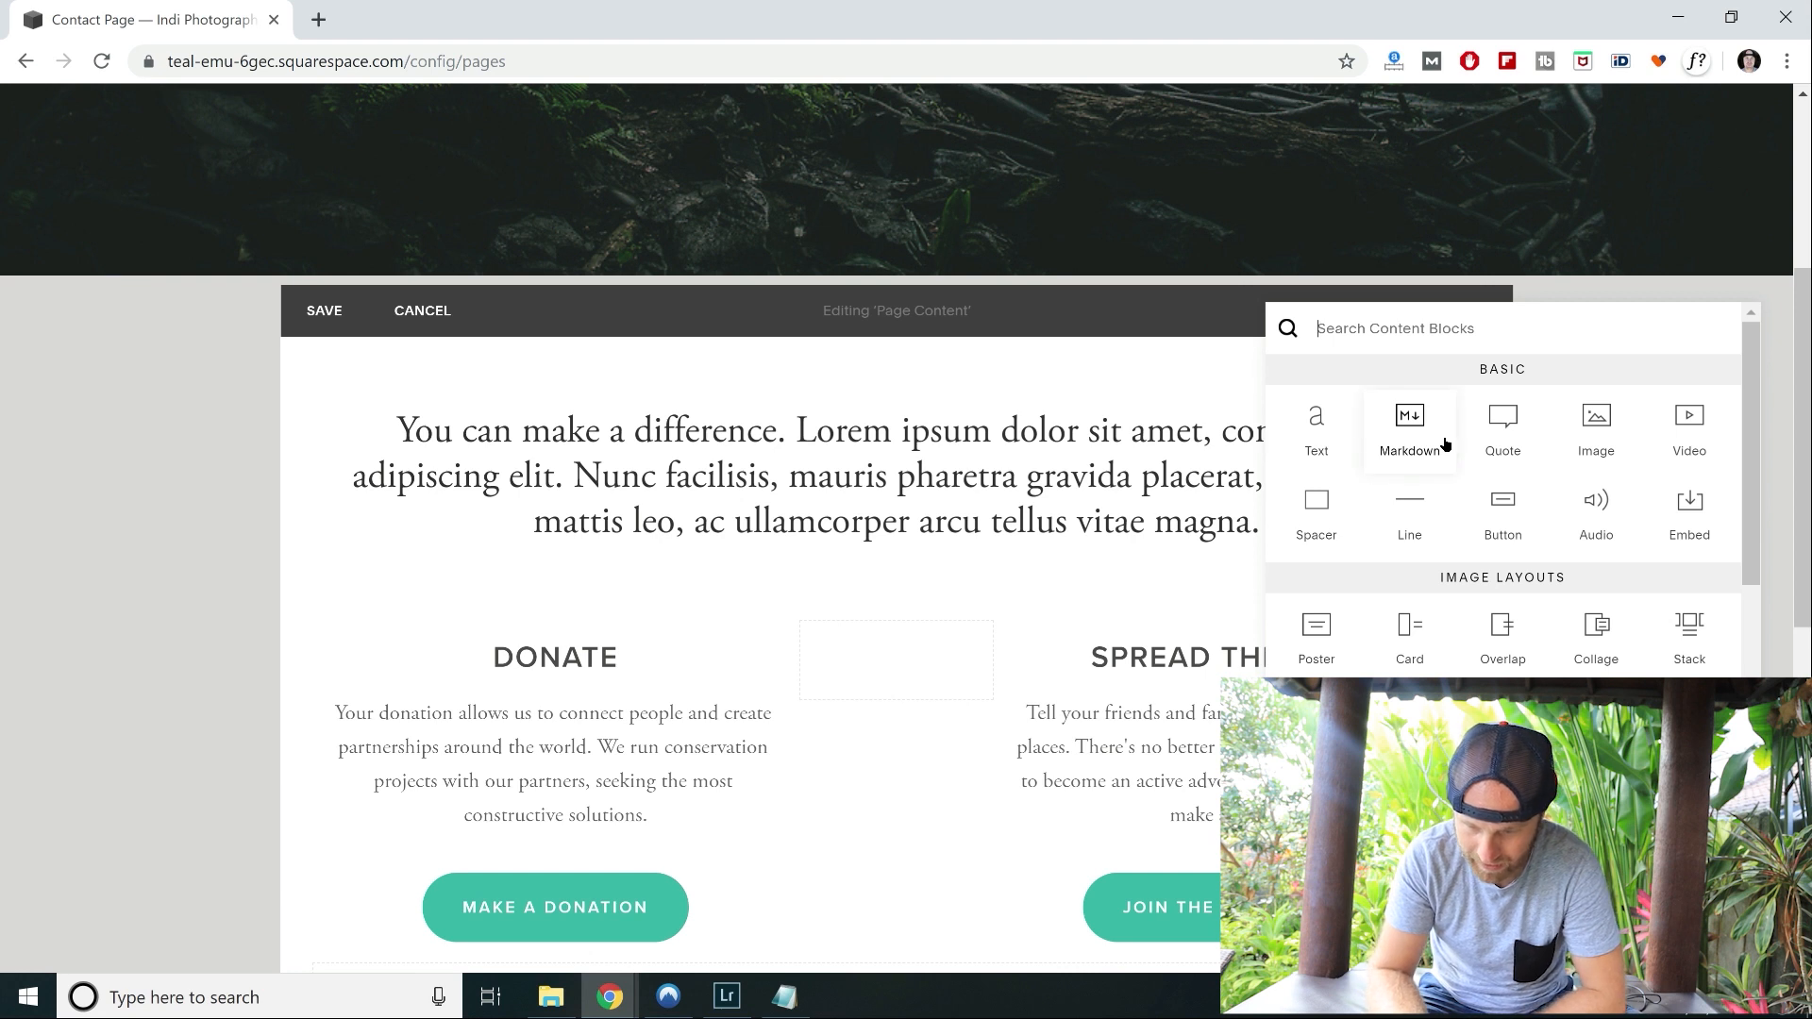
{"action": "scroll", "coordinate": [1444, 443], "scroll_direction": "down", "scroll_amount": 2}
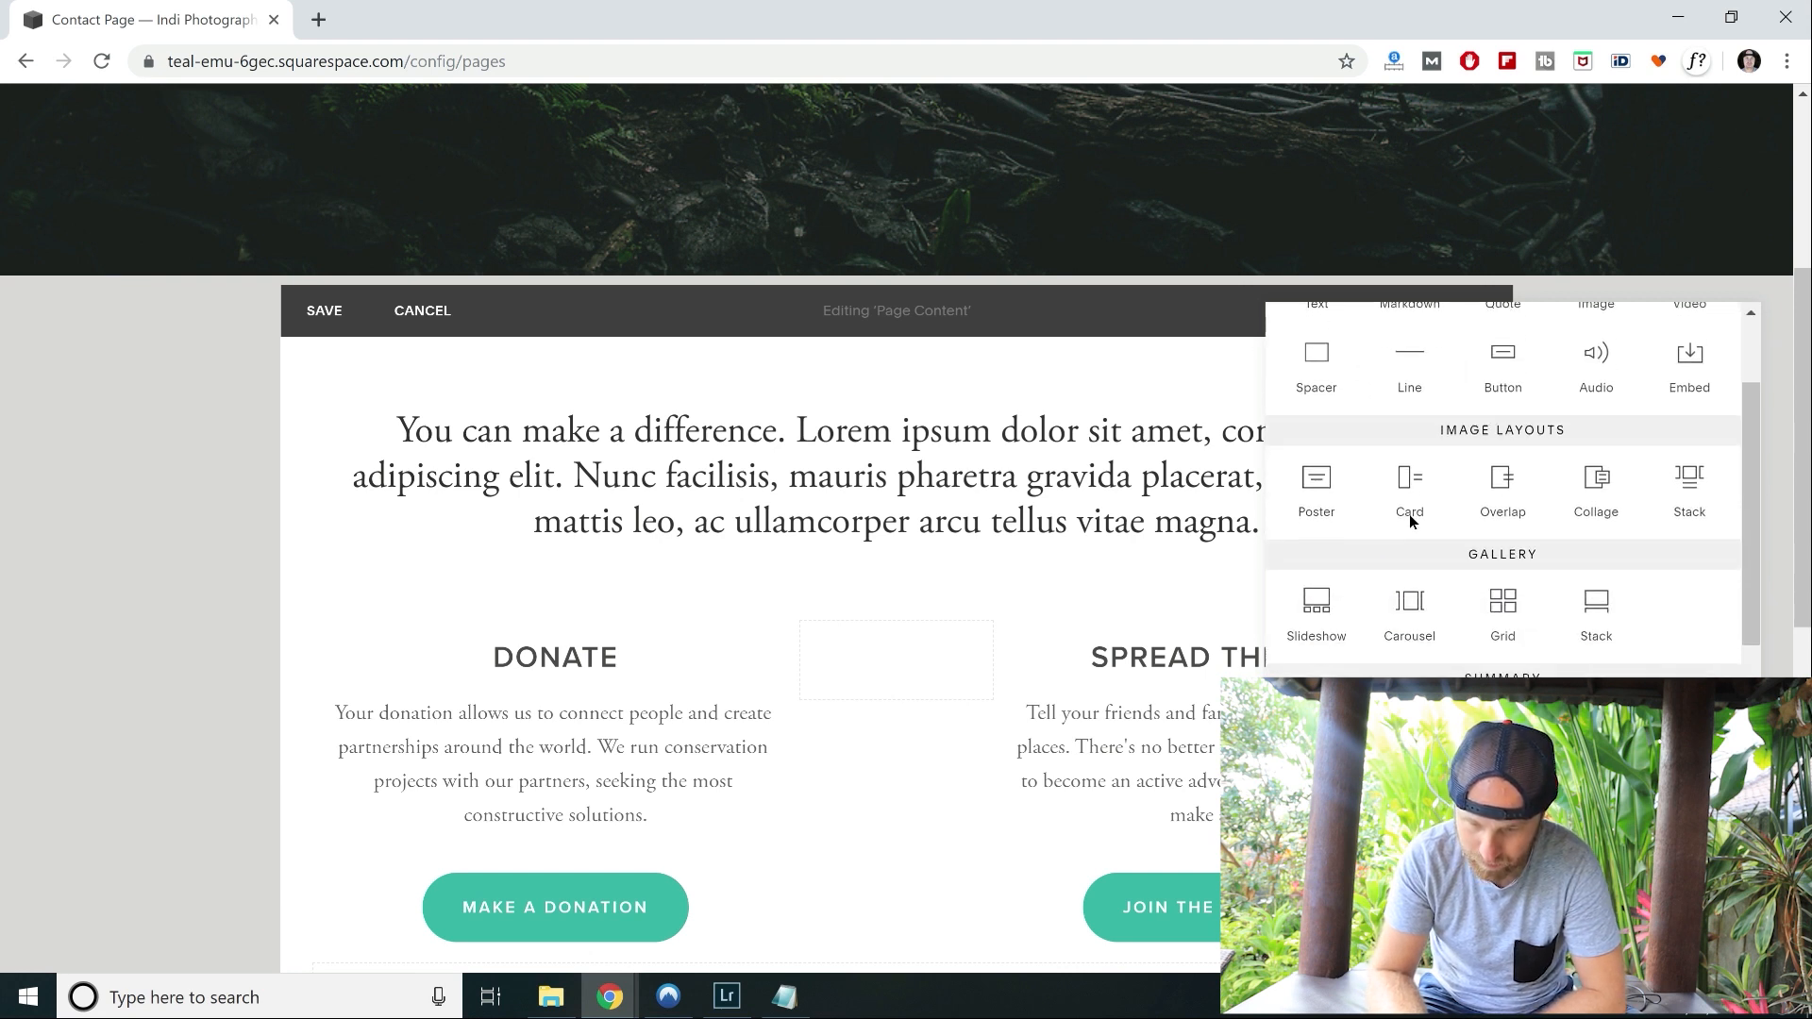
{"action": "scroll", "coordinate": [1410, 519], "scroll_direction": "down", "scroll_amount": 4}
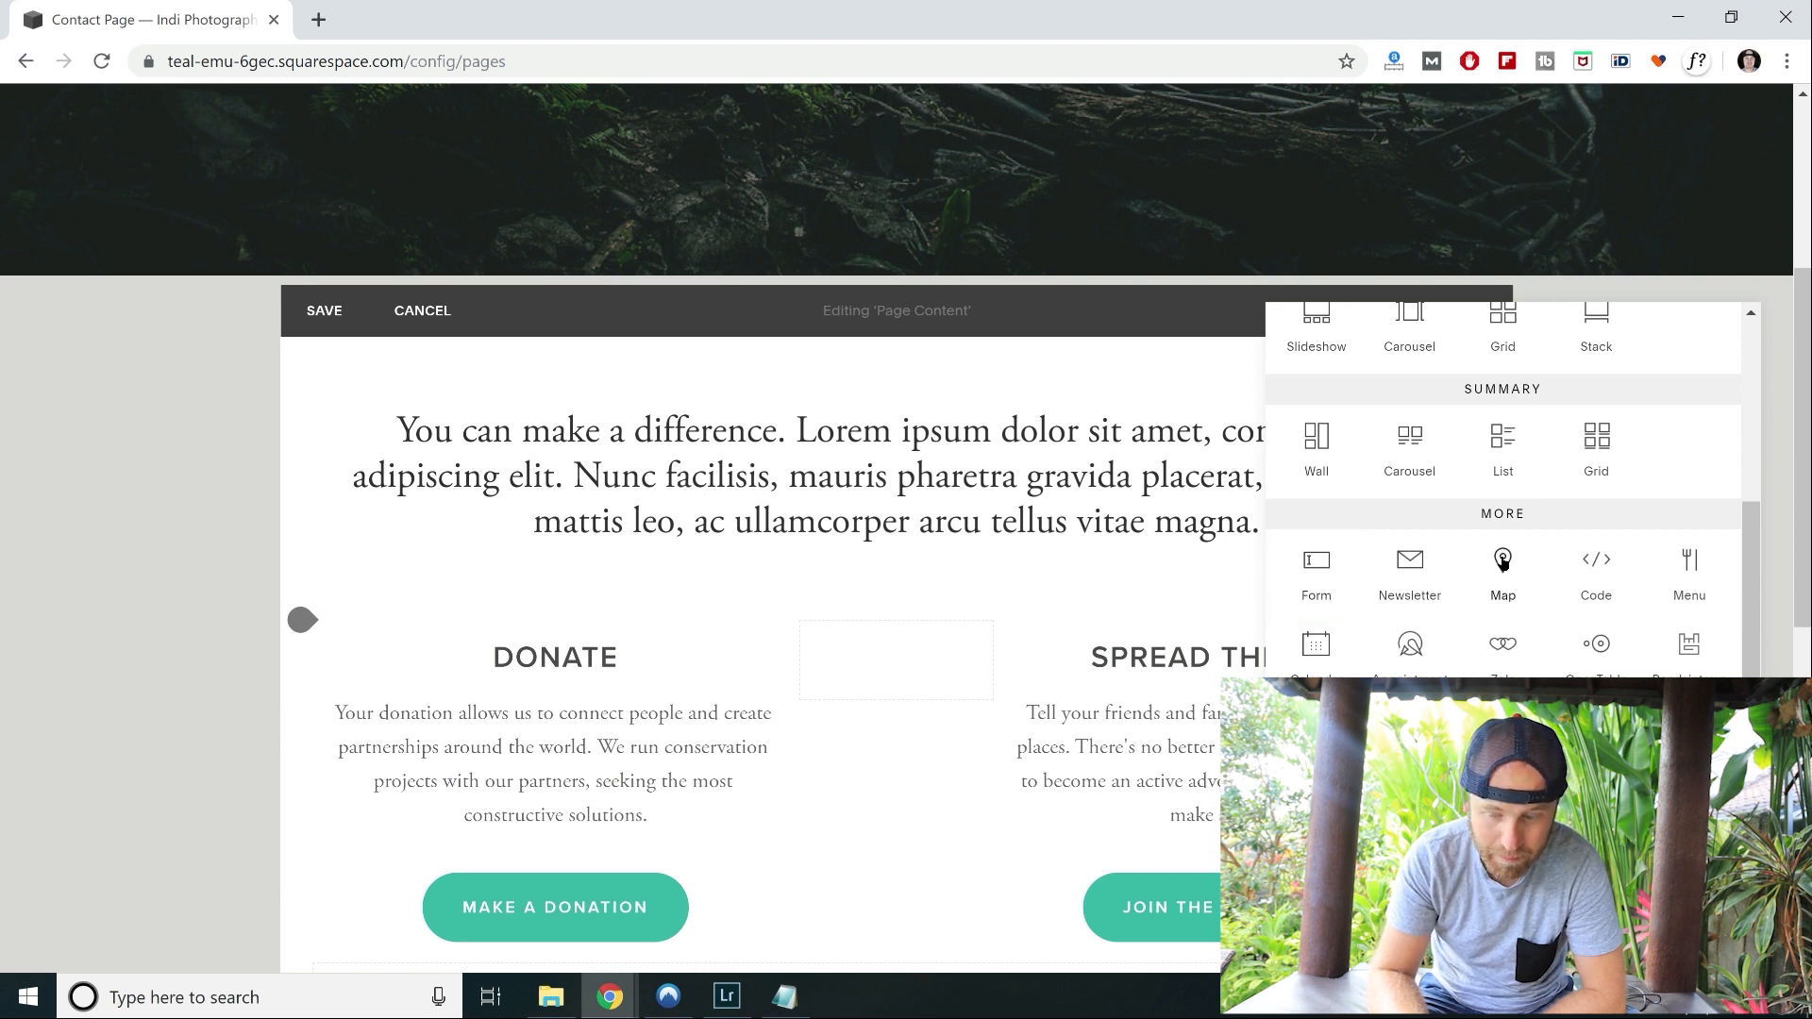
{"action": "scroll", "coordinate": [1504, 573], "scroll_direction": "down", "scroll_amount": 3}
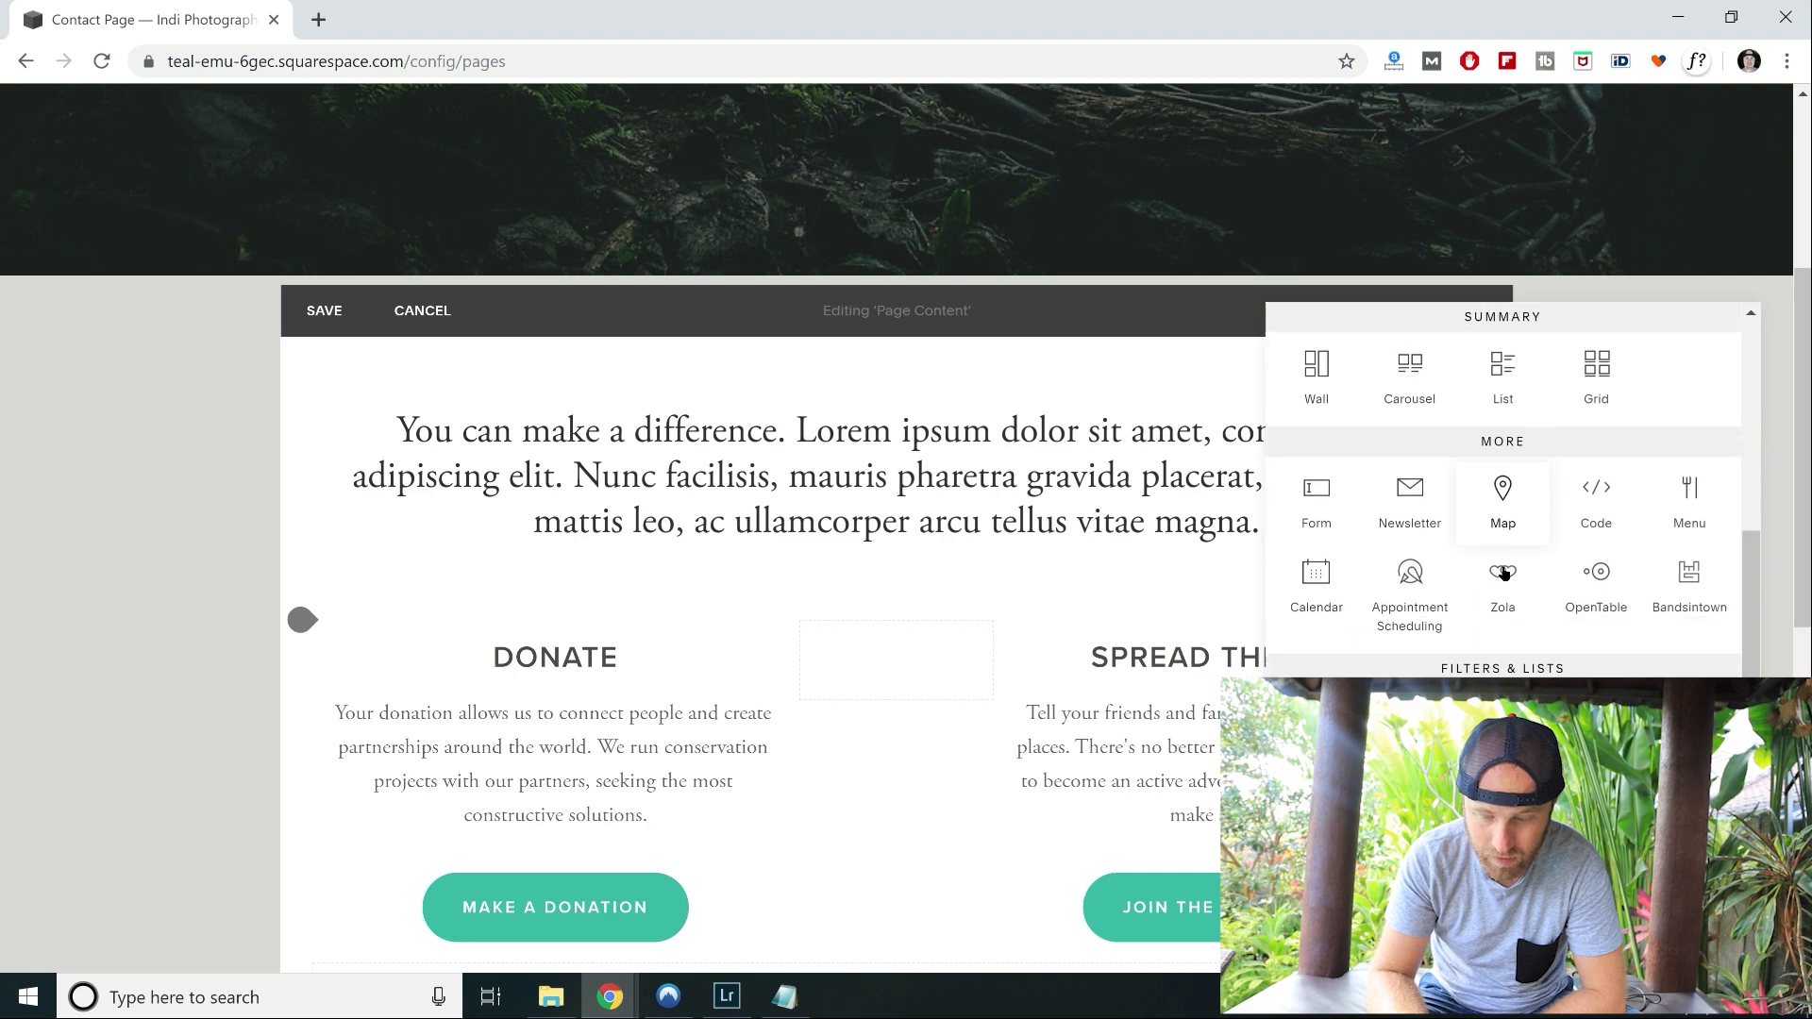
{"action": "scroll", "coordinate": [1503, 572], "scroll_direction": "up", "scroll_amount": 2}
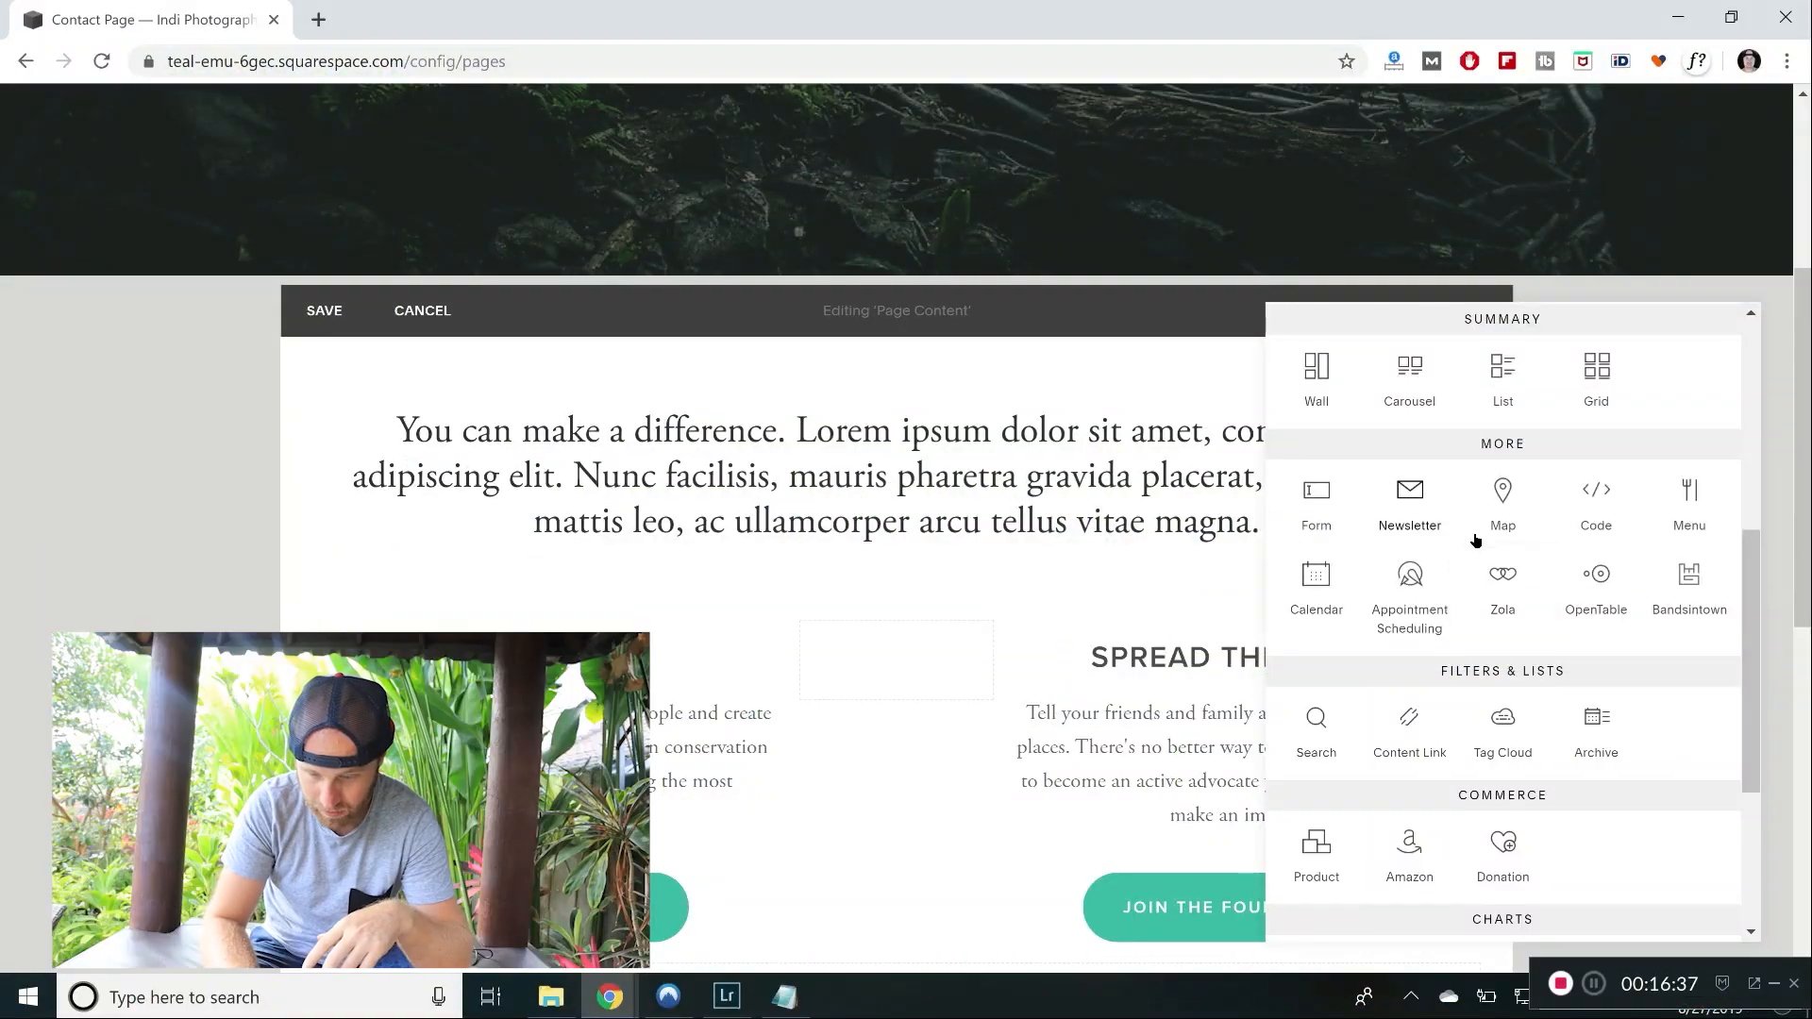
{"action": "scroll", "coordinate": [1475, 540], "scroll_direction": "down", "scroll_amount": 2}
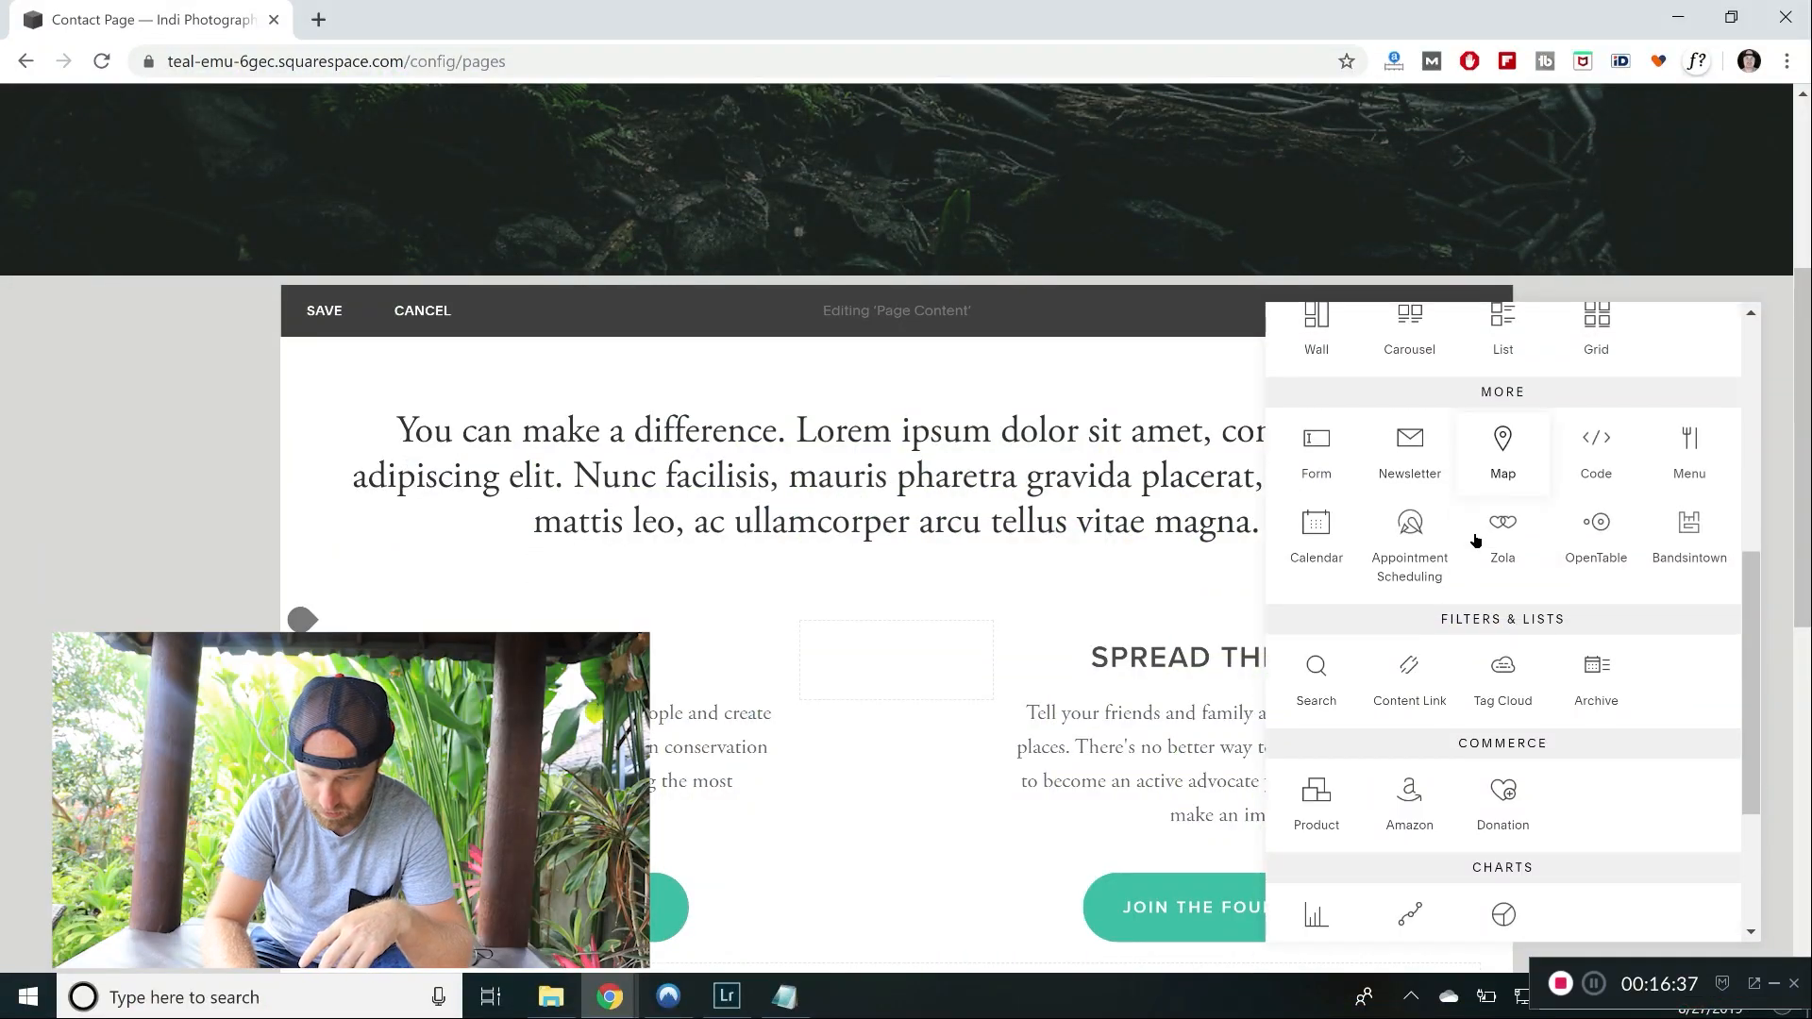
{"action": "scroll", "coordinate": [1413, 741], "scroll_direction": "down", "scroll_amount": 4}
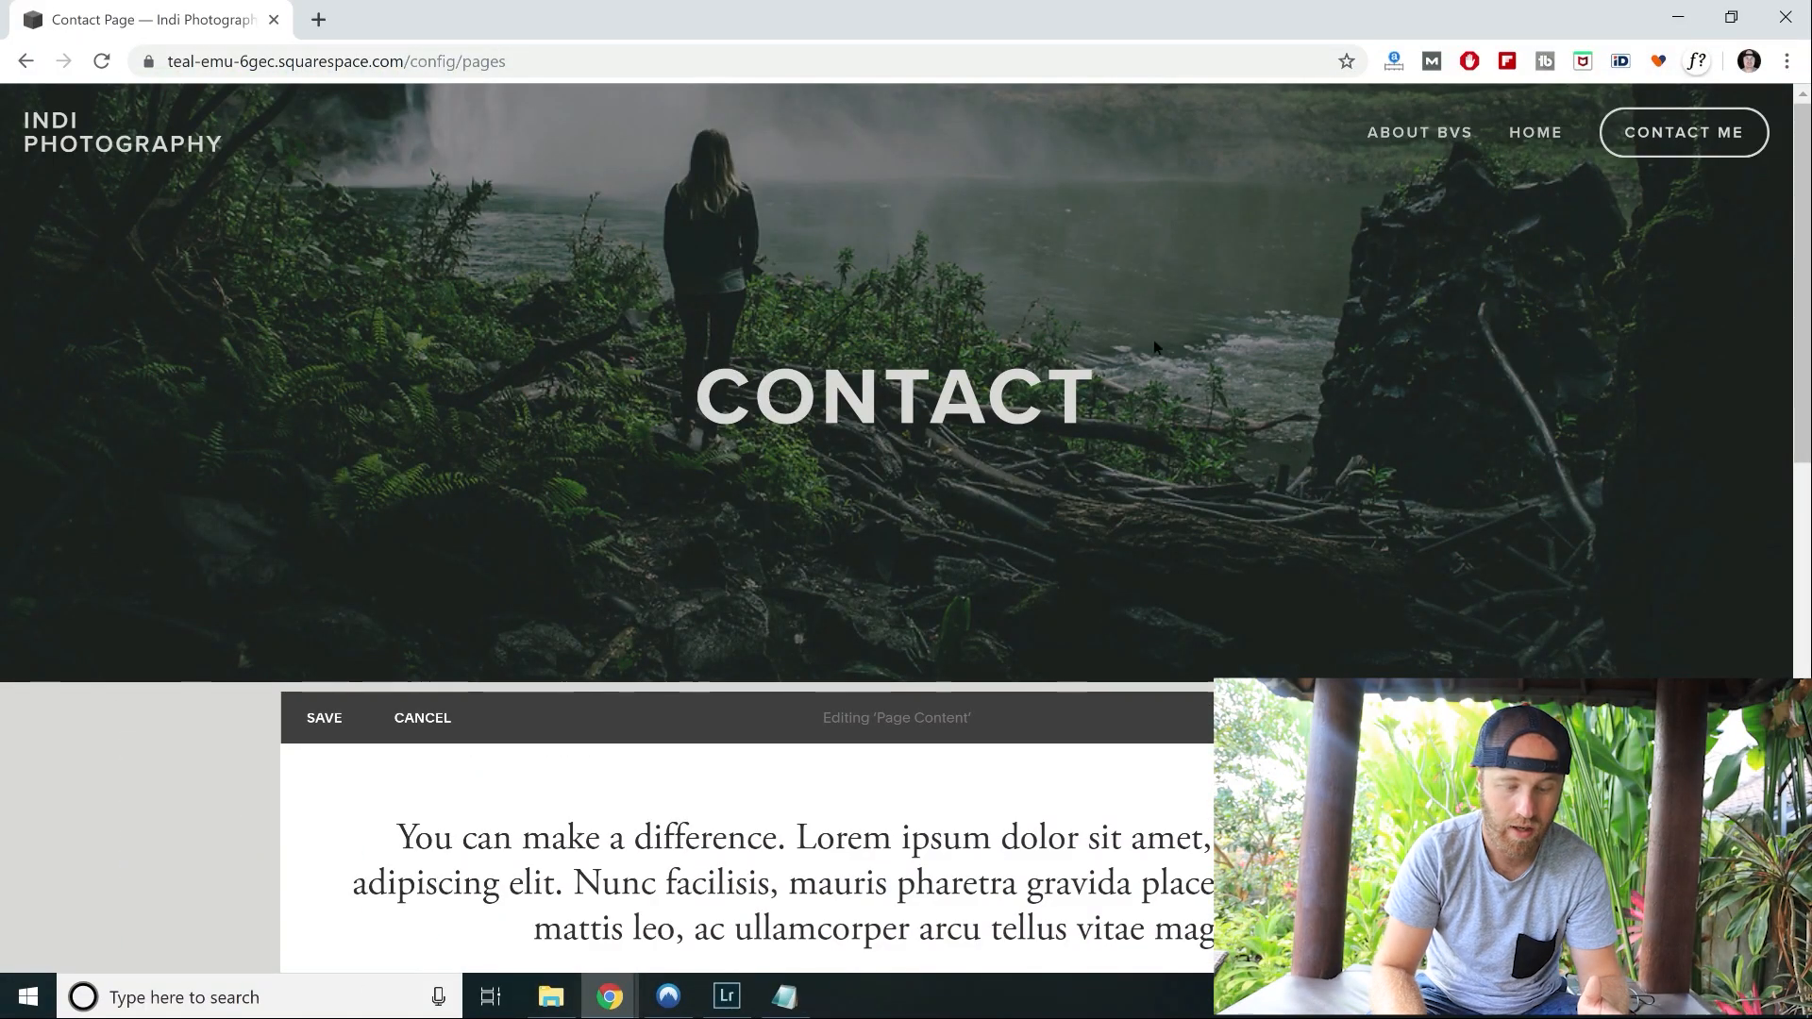
{"action": "left_click", "coordinate": [324, 718]}
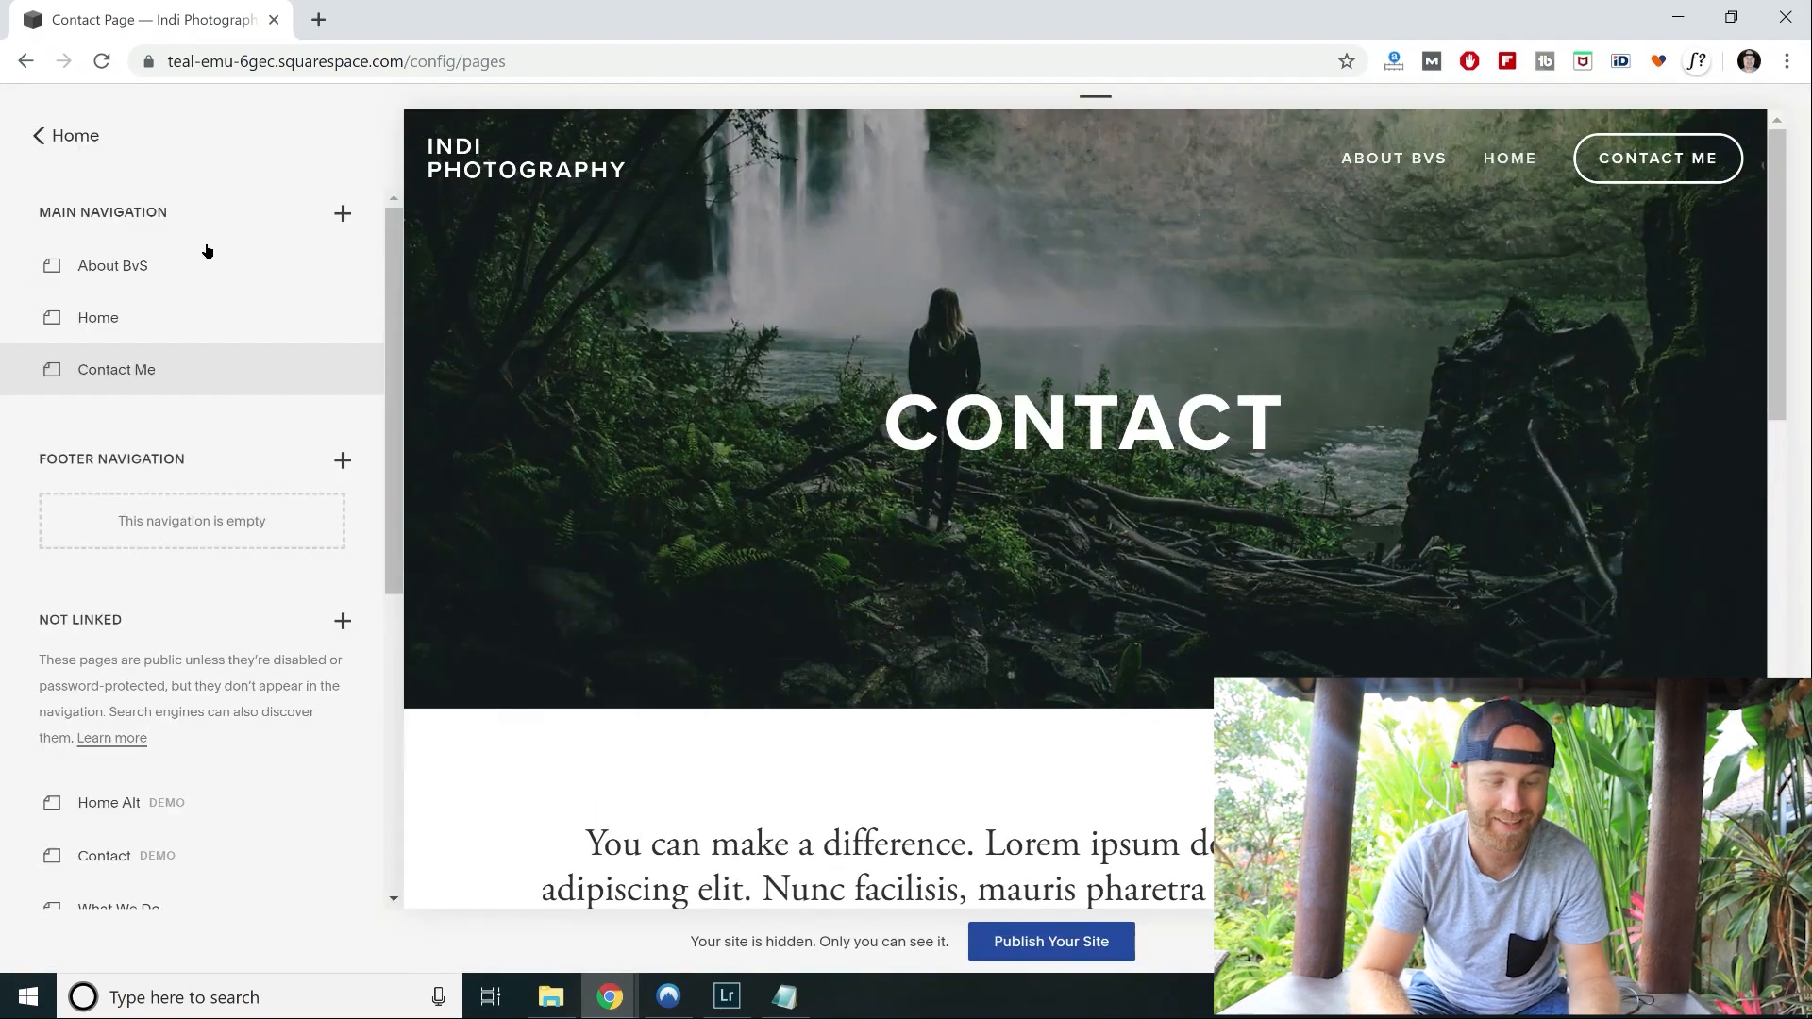
Add a folder named "Portfolio" to the main navigation.
{"action": "left_click", "coordinate": [138, 319]}
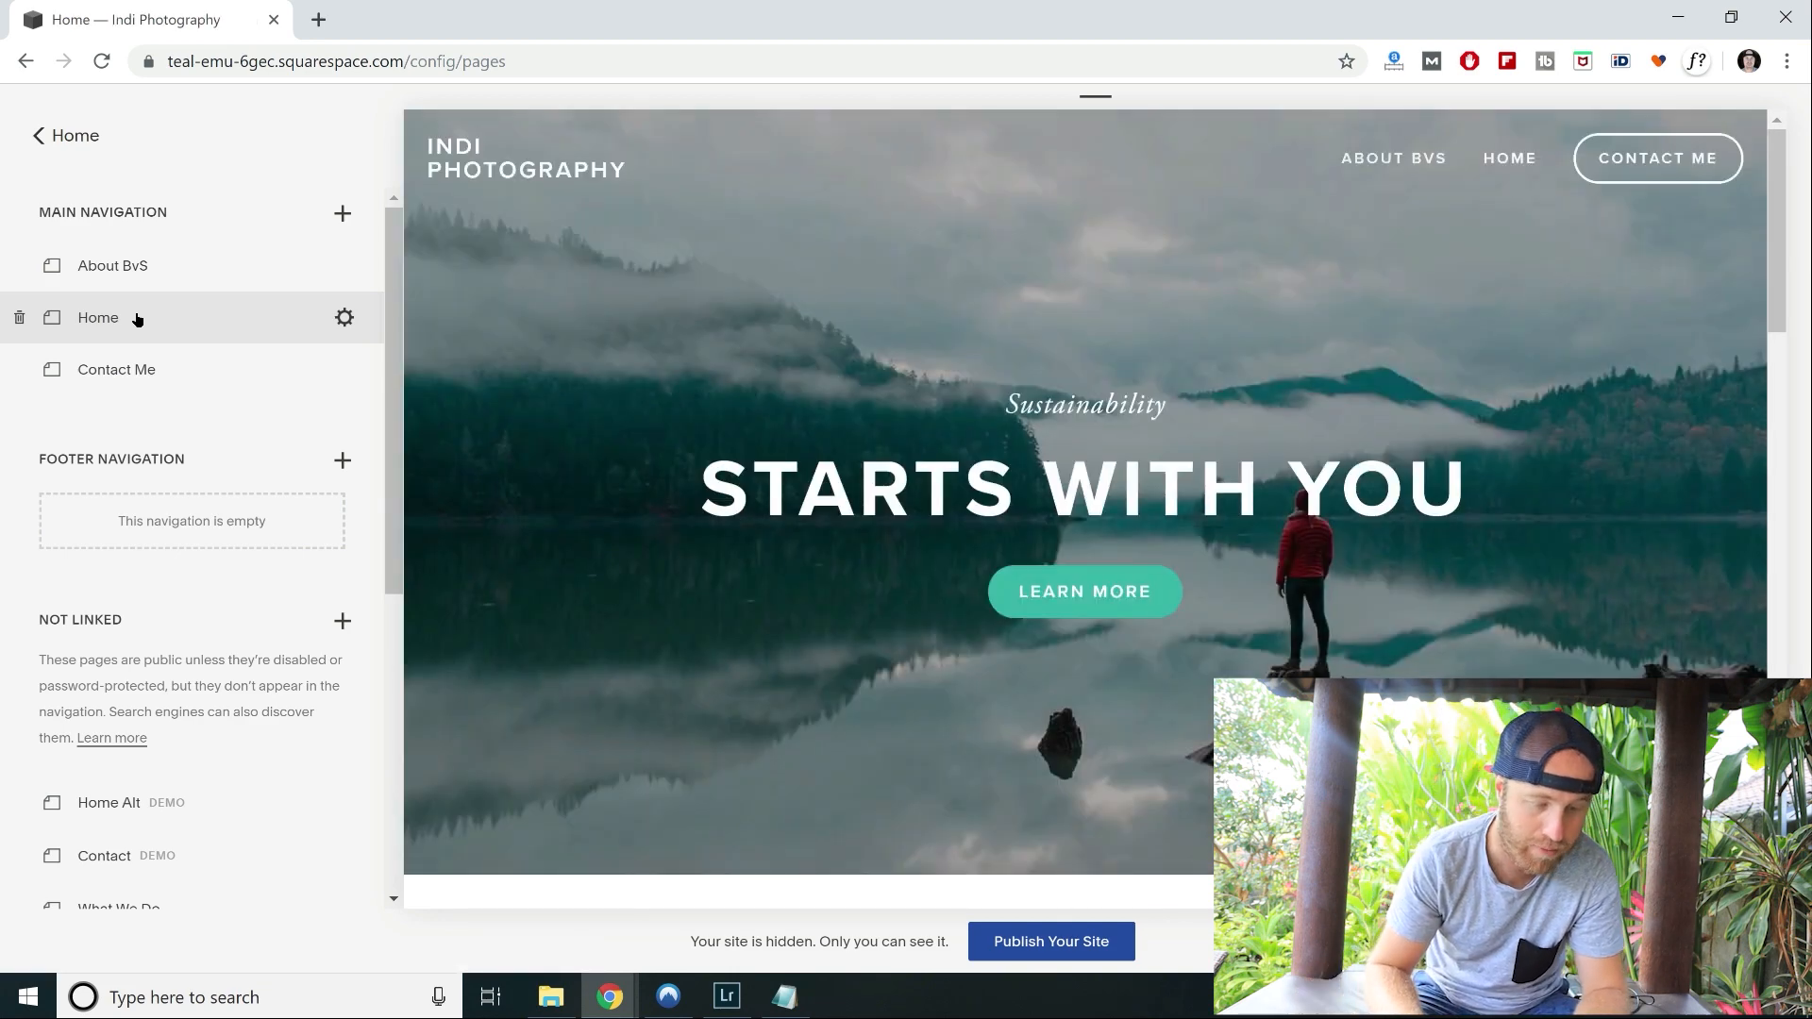
{"action": "left_click", "coordinate": [343, 217]}
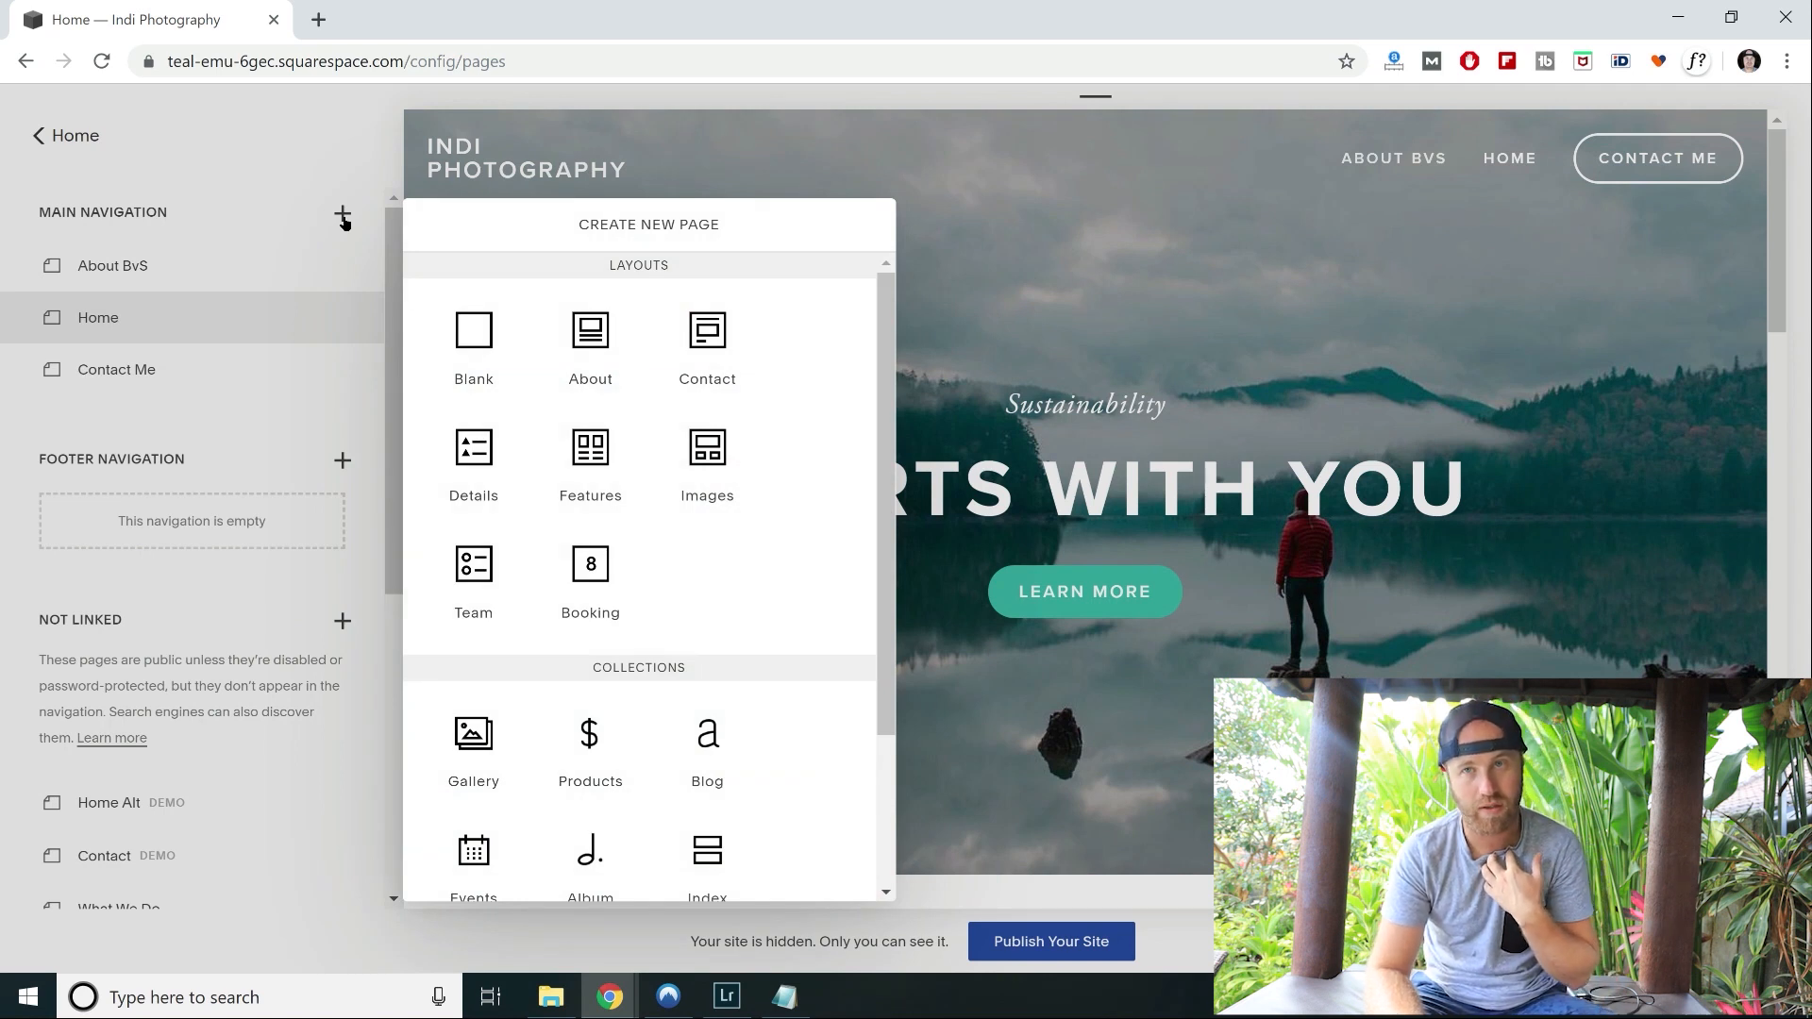
{"action": "scroll", "coordinate": [663, 322], "scroll_direction": "down", "scroll_amount": 3}
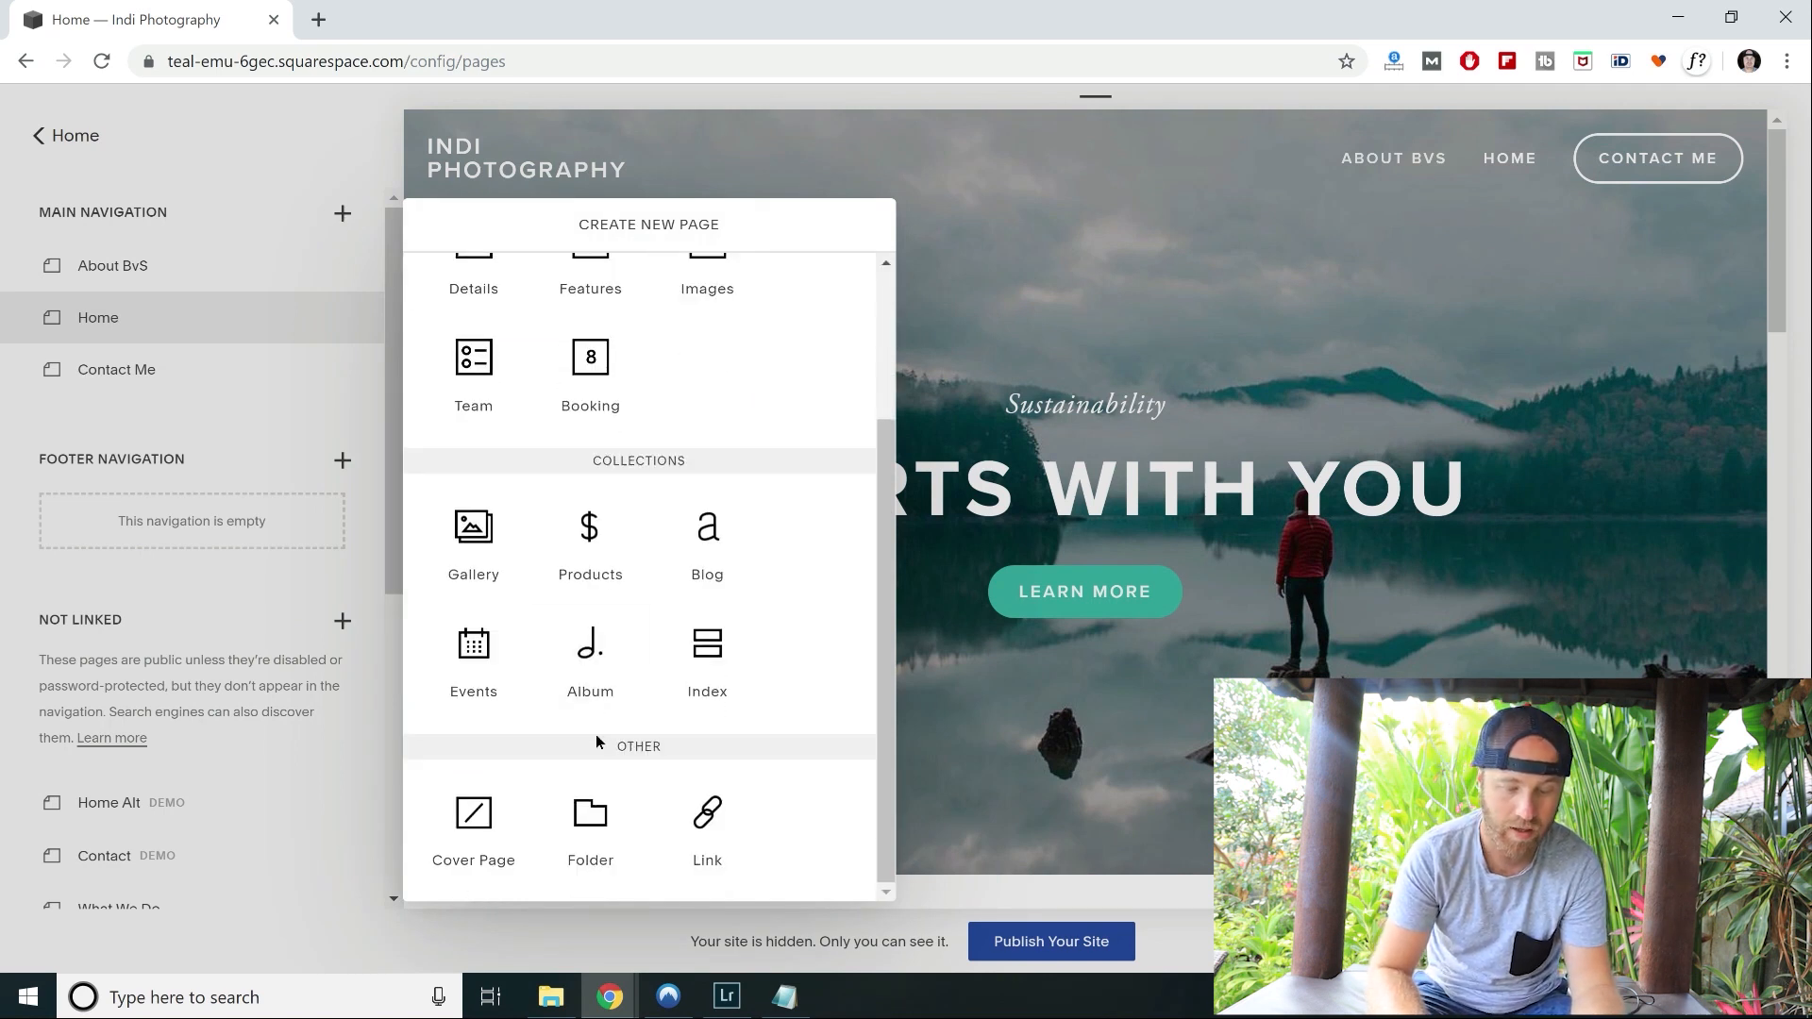
{"action": "left_click", "coordinate": [591, 817]}
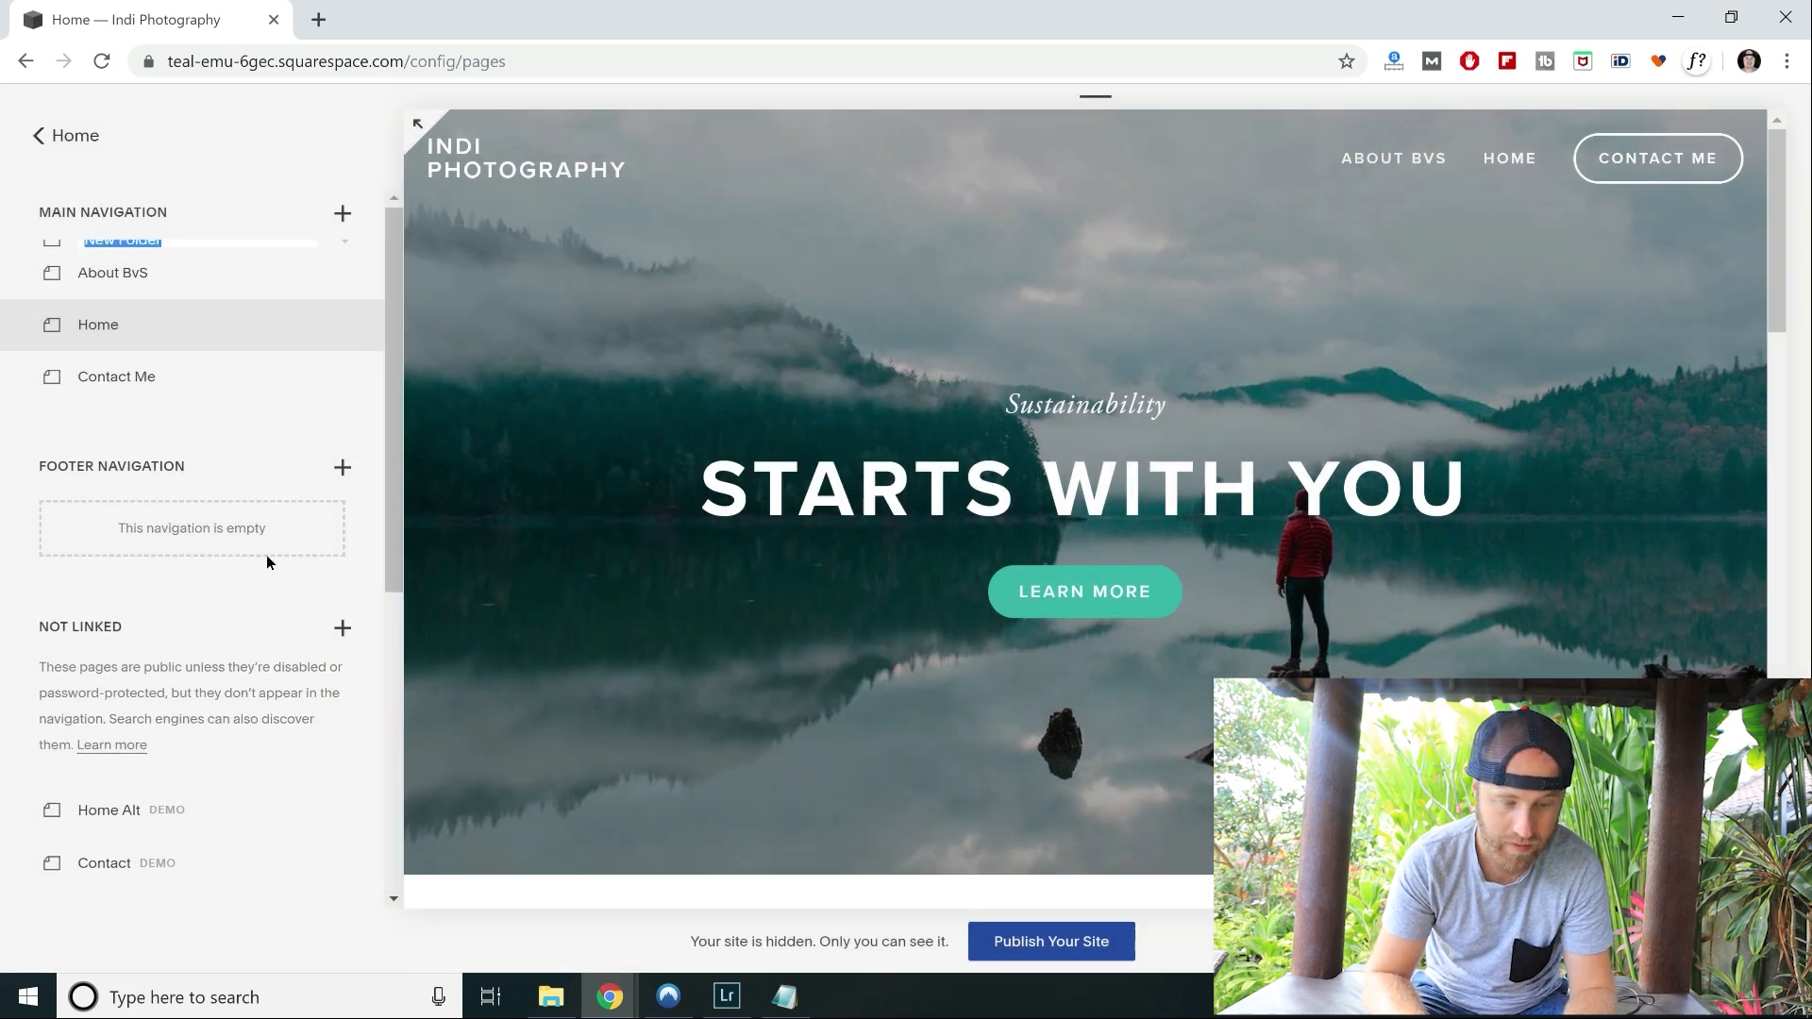
{"action": "type", "text": "Portfolio"}
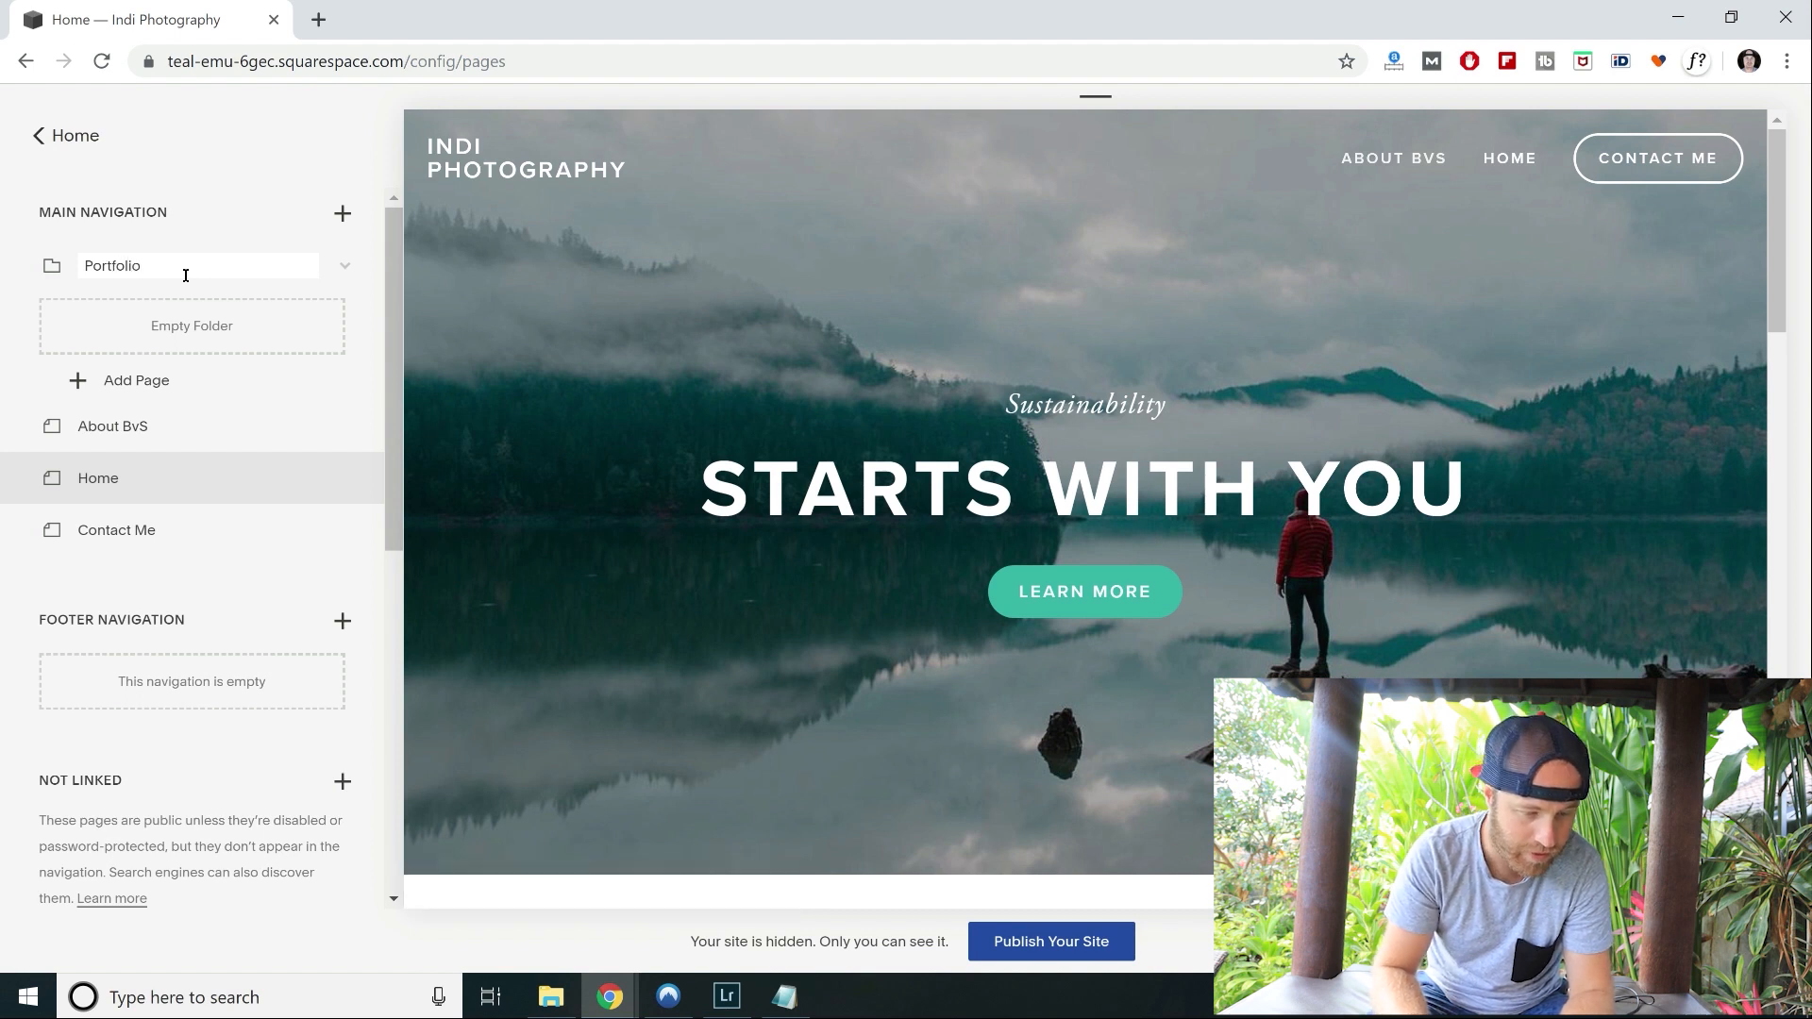
{"action": "key", "text": "Return"}
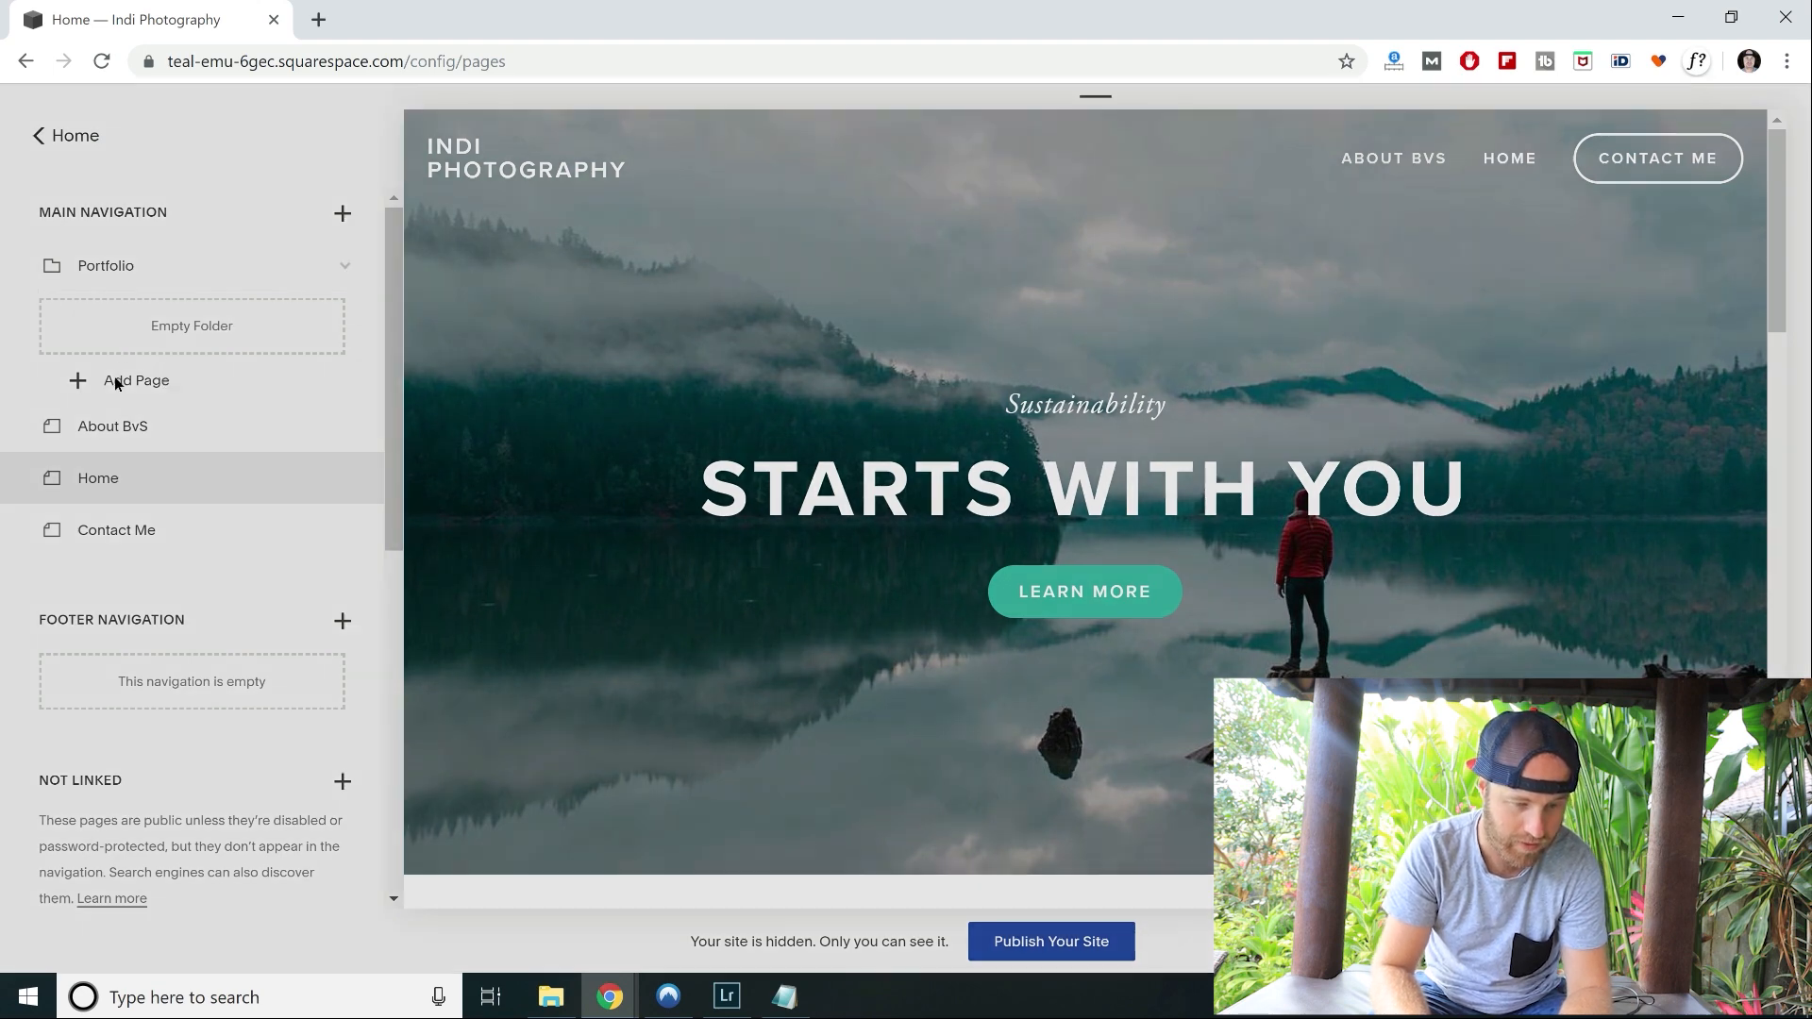
Create a page named "Main Portfolio" inside the Portfolio folder using the Grid images layout.
{"action": "left_click", "coordinate": [118, 382]}
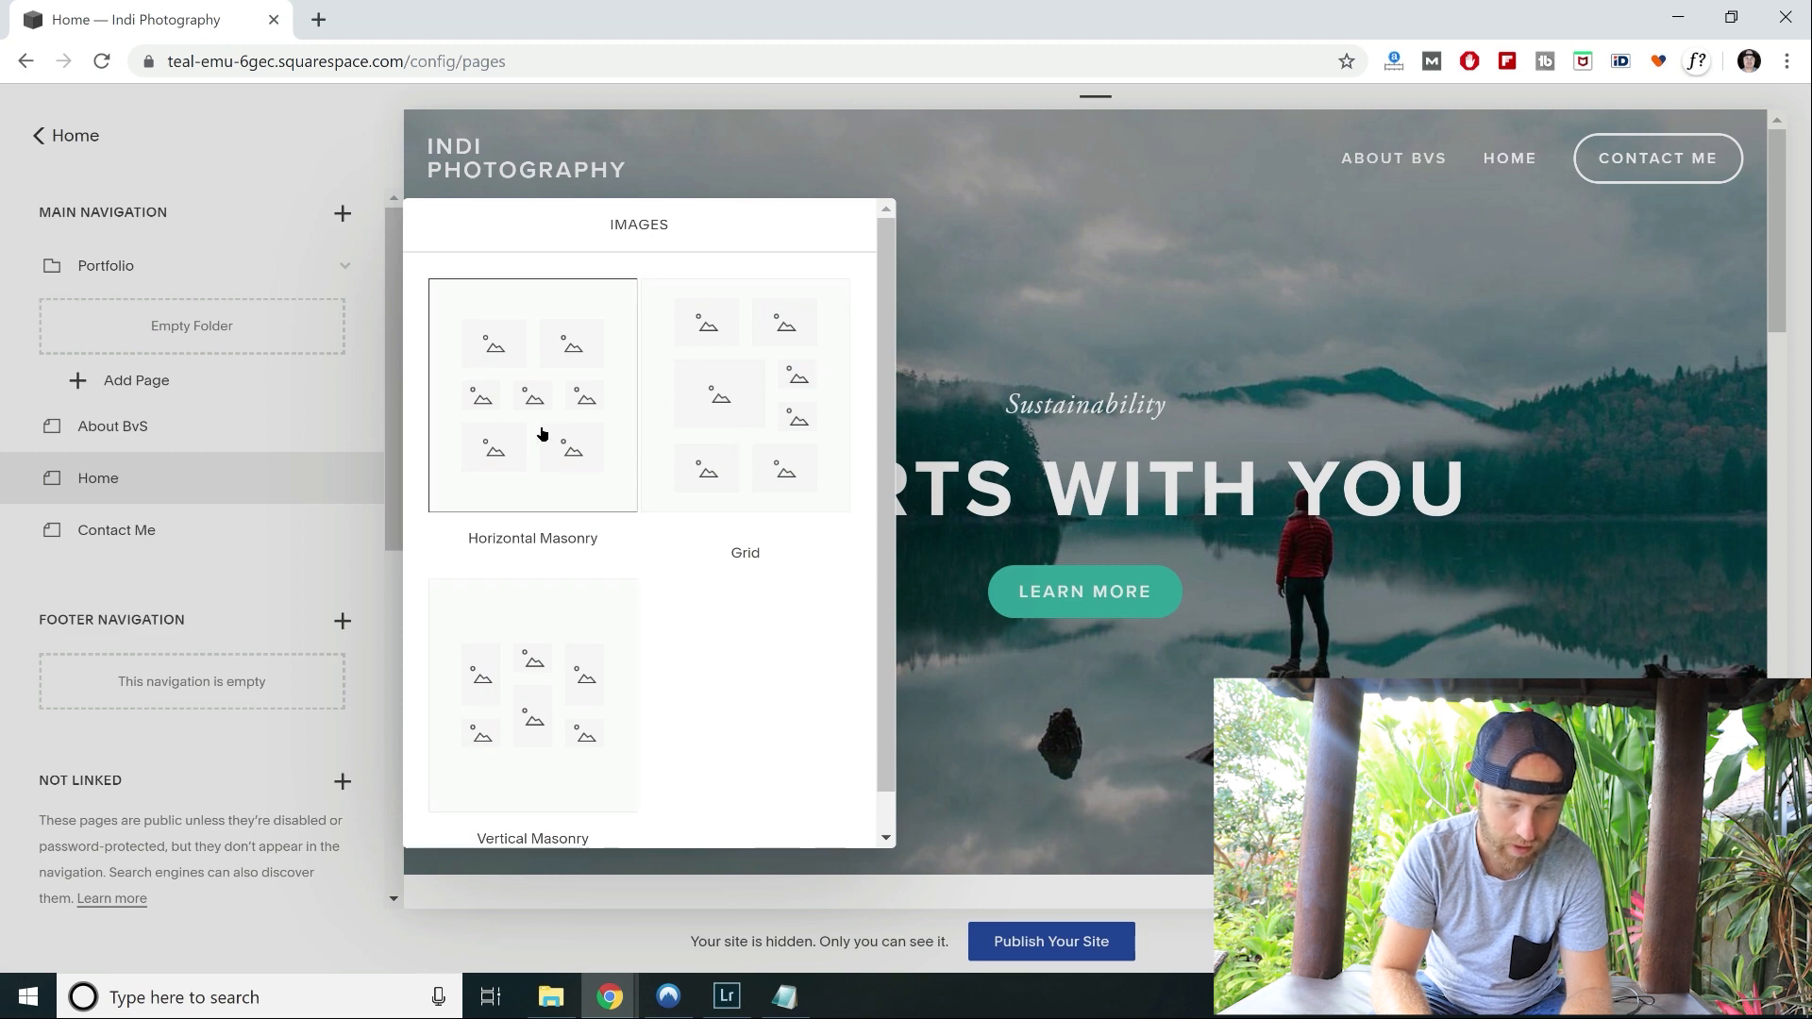
{"action": "left_click", "coordinate": [700, 426]}
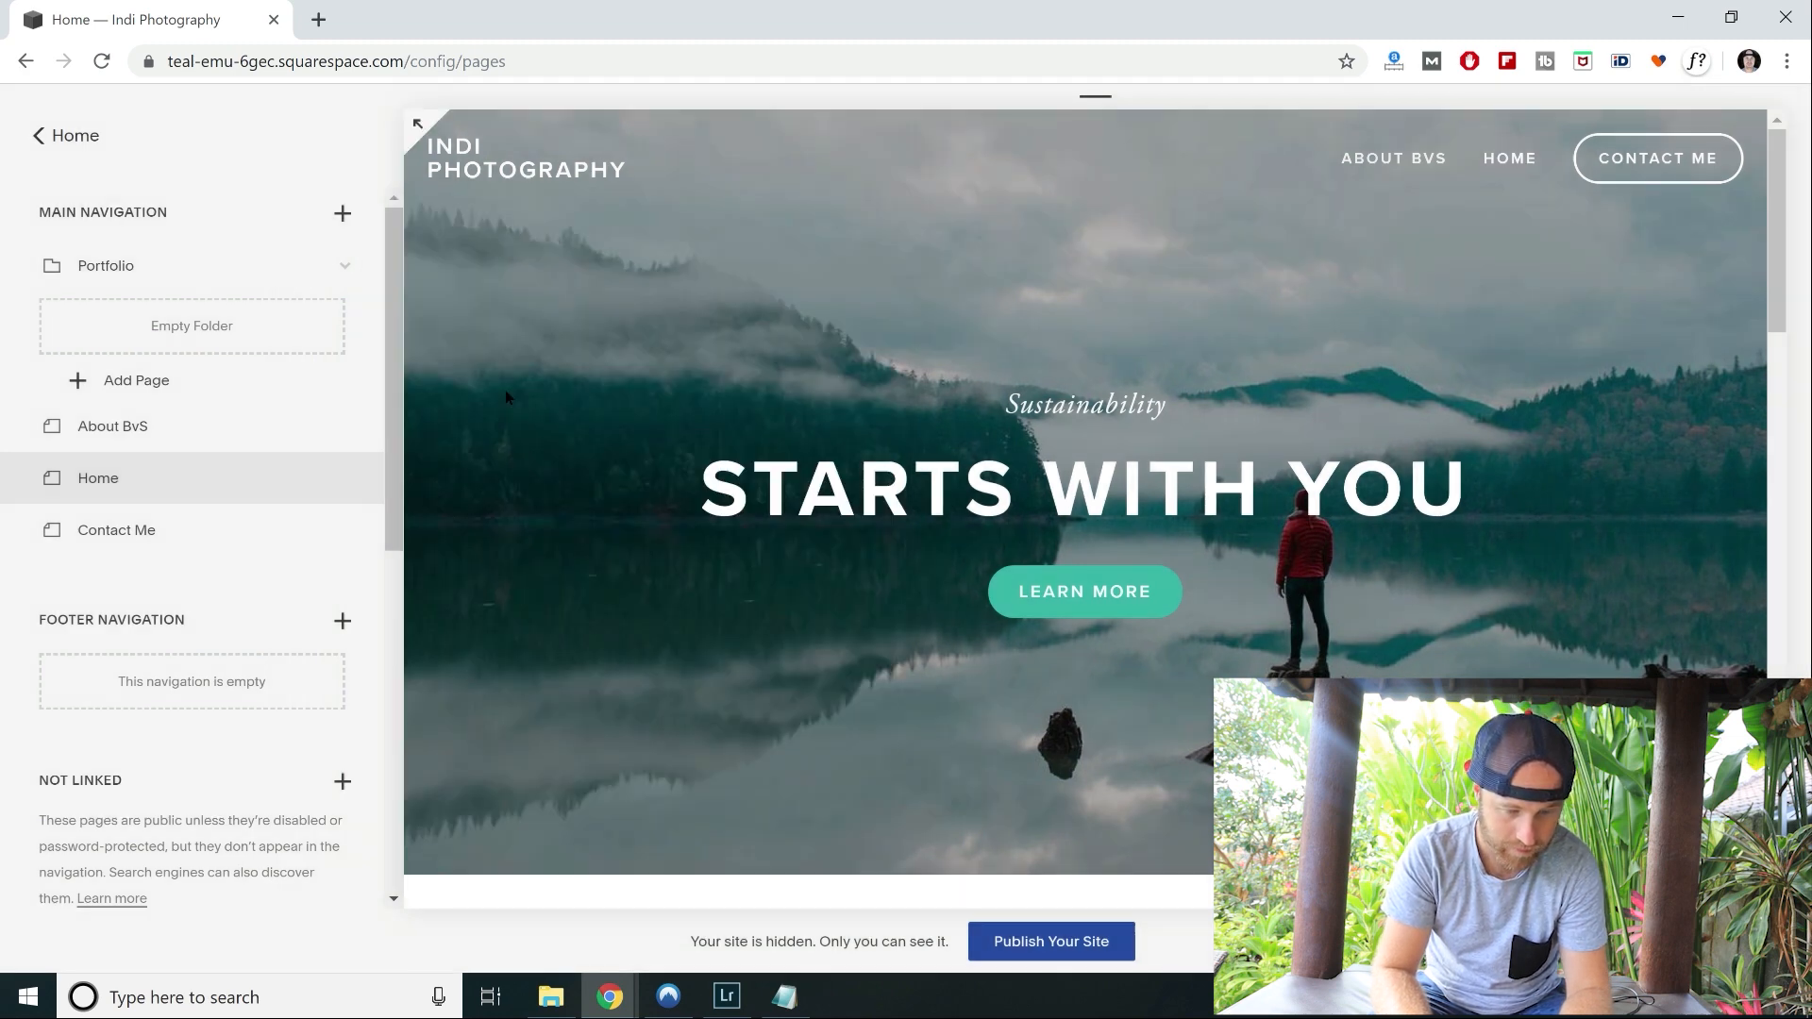
{"action": "left_click", "coordinate": [240, 381]}
{"action": "type", "text": "Main"}
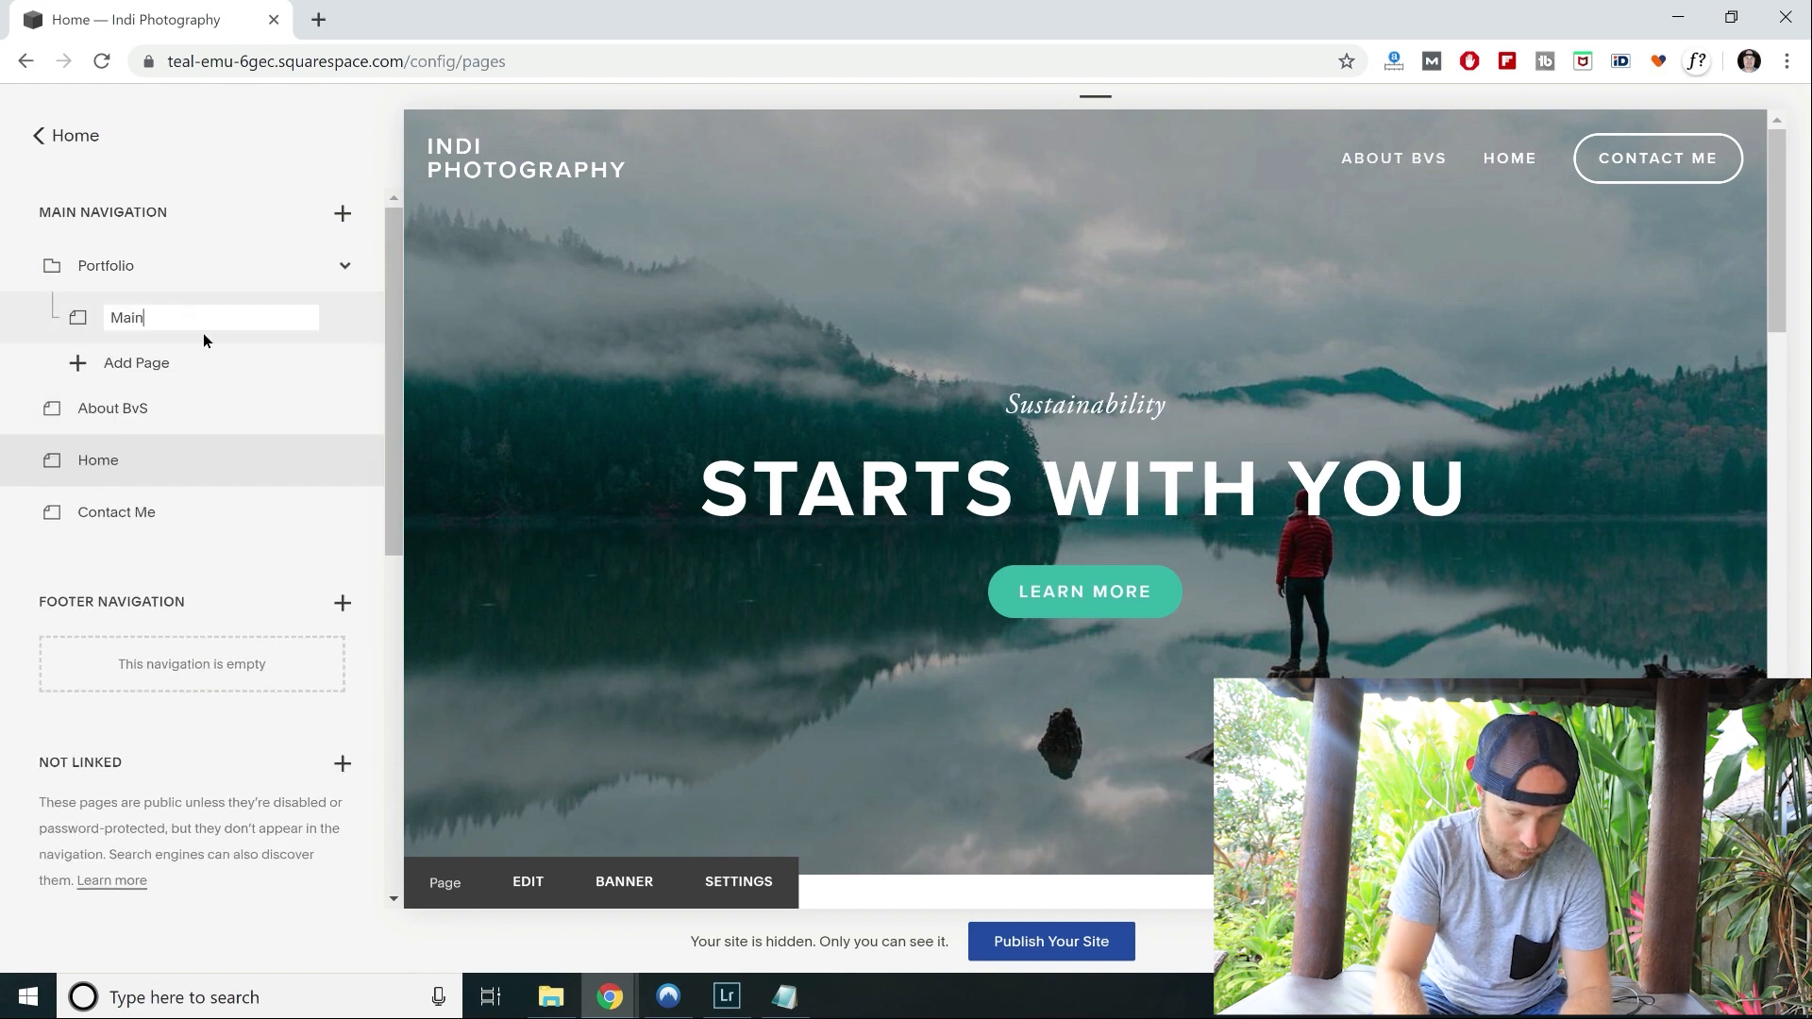
{"action": "type", "text": " Portfolio"}
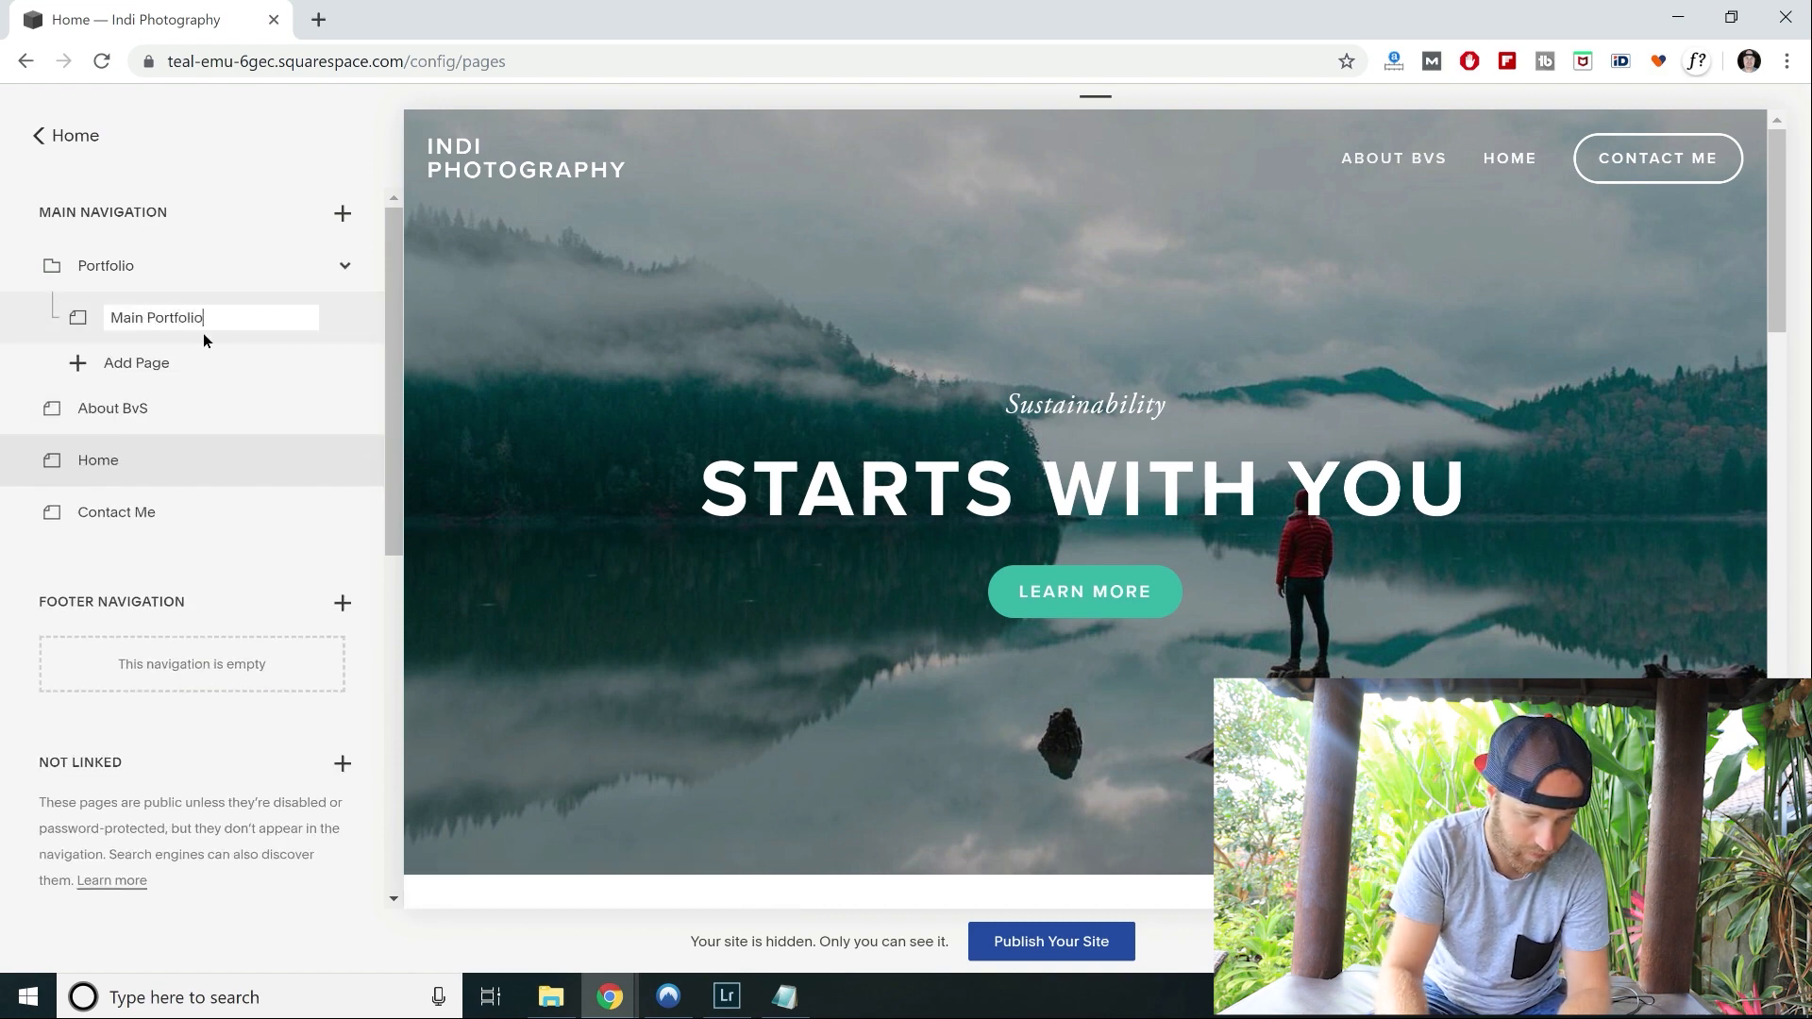
{"action": "key", "text": "Return"}
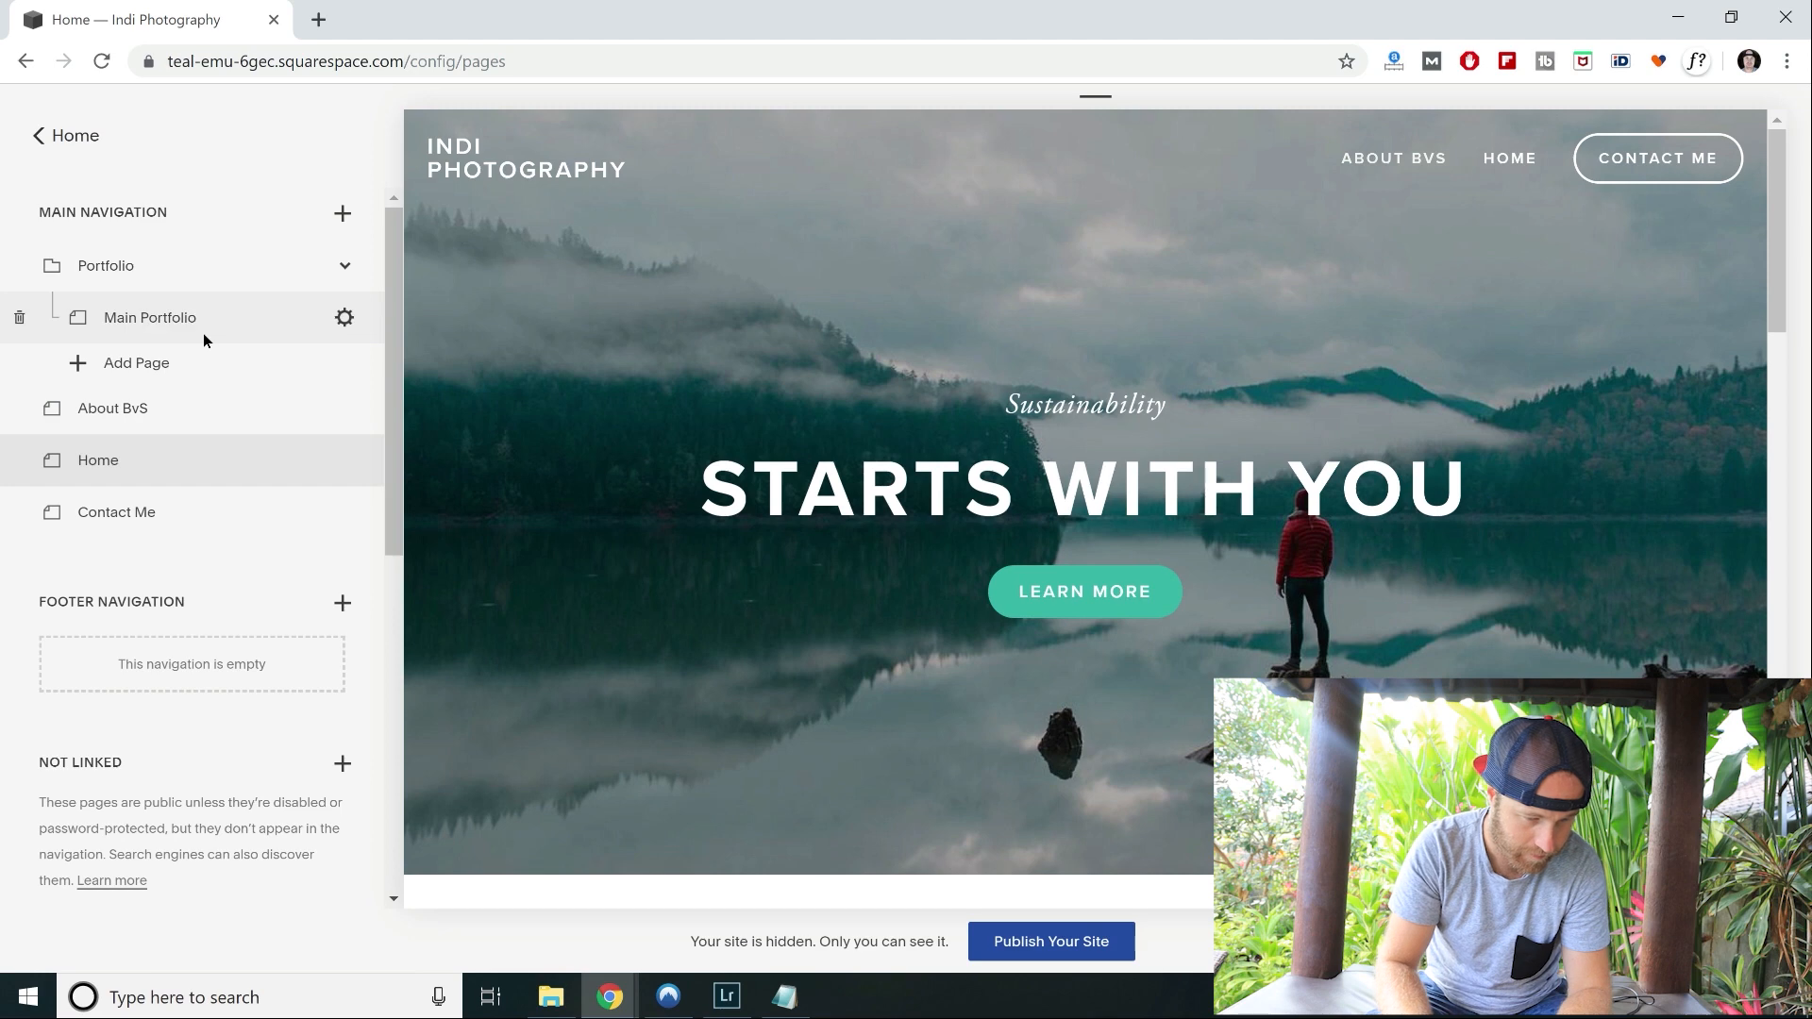
Create a second page in the Portfolio folder with the Grid images layout and name it "Wildlife".
{"action": "left_click", "coordinate": [135, 363]}
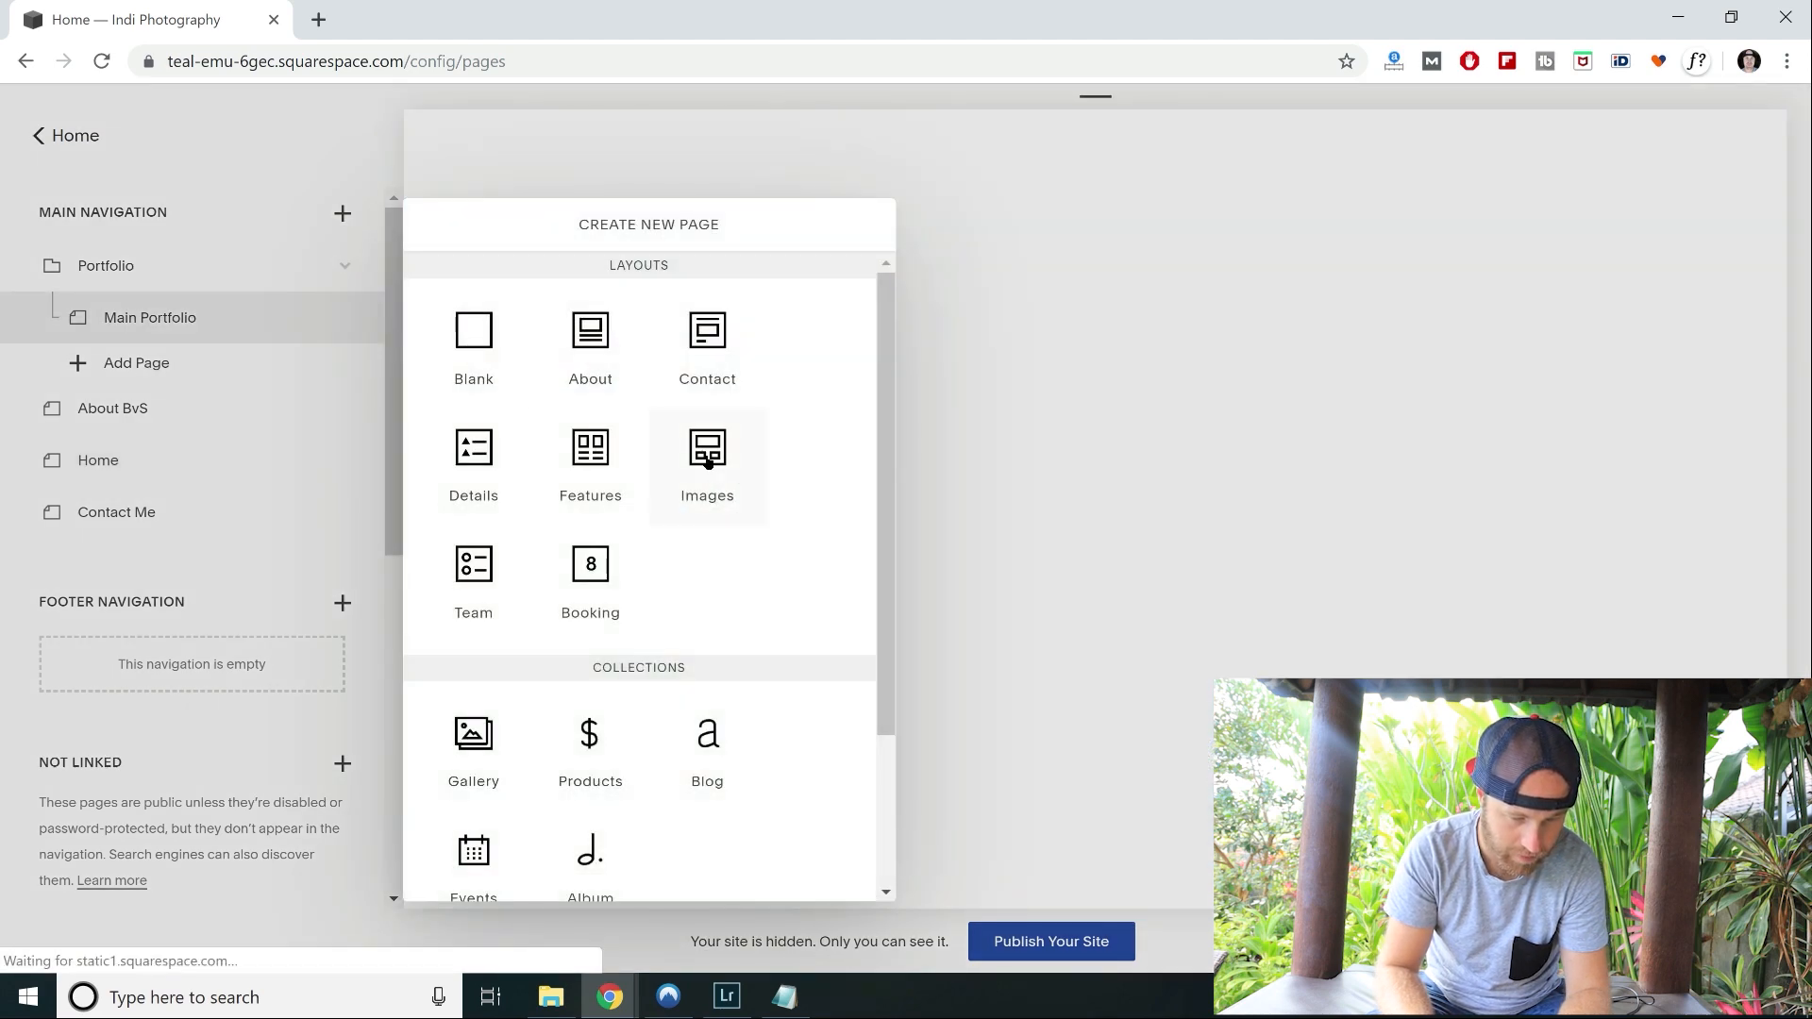
{"action": "left_click", "coordinate": [701, 451]}
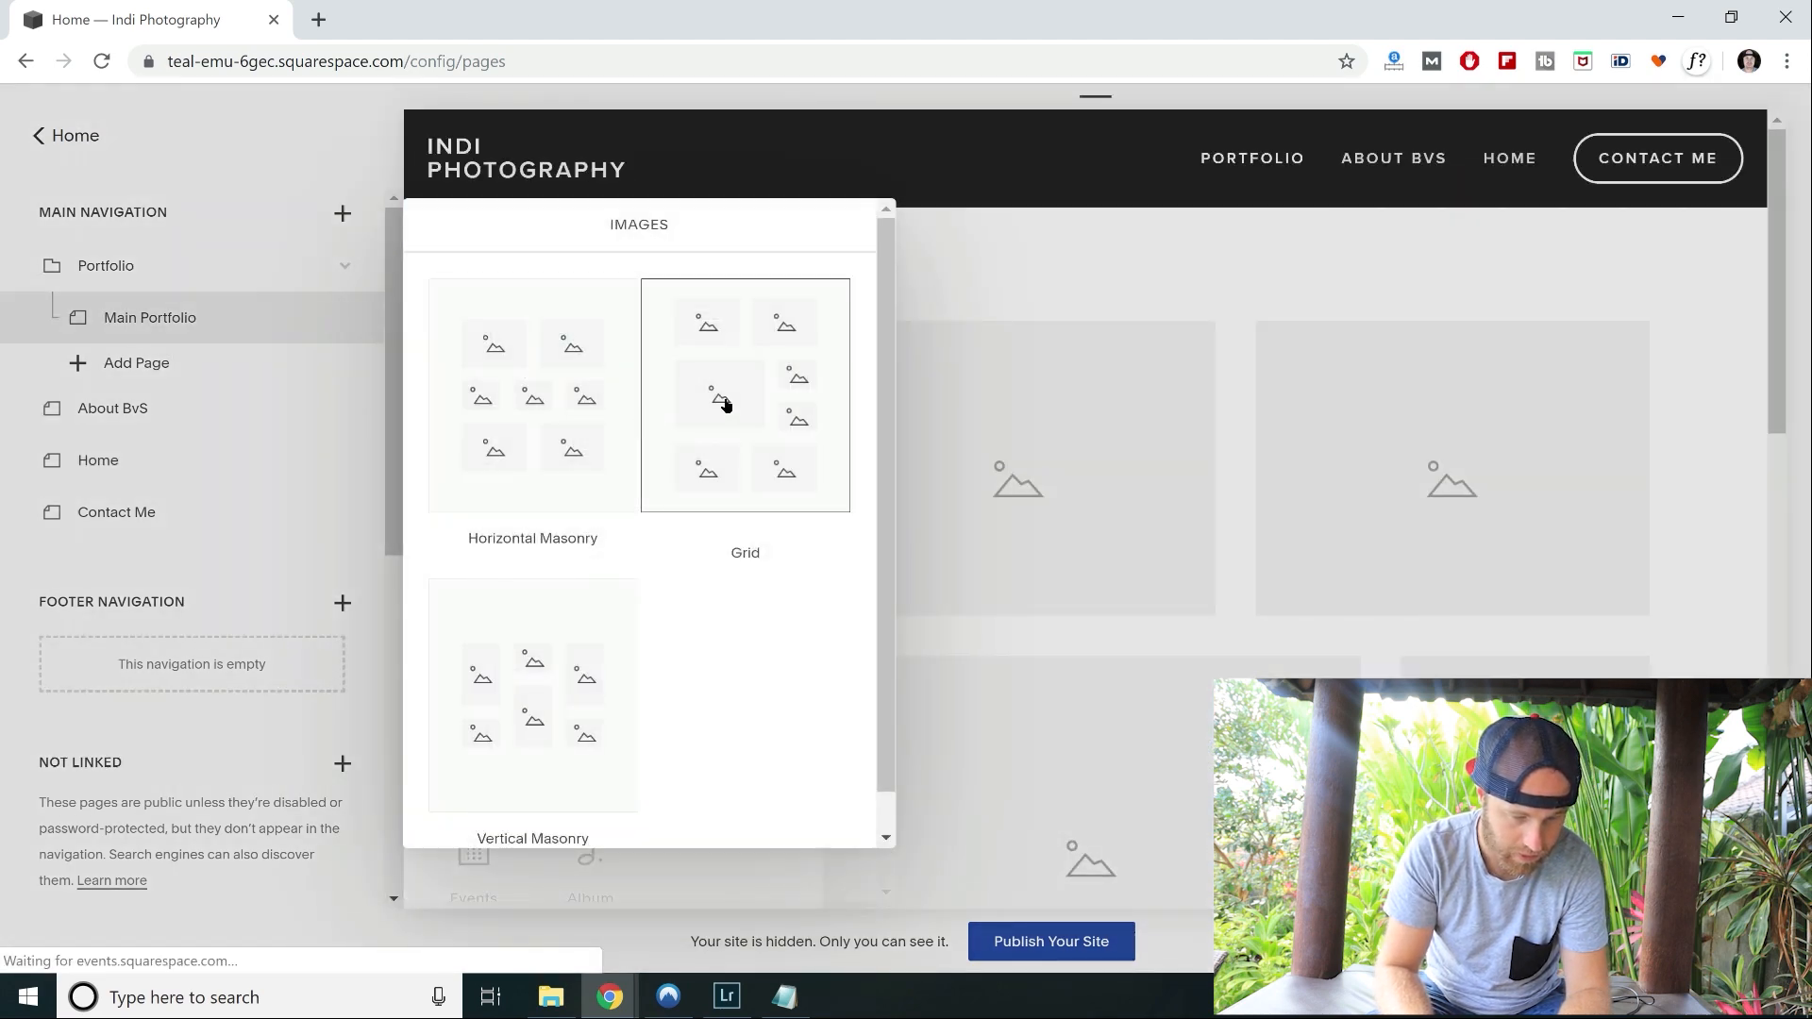
{"action": "left_click", "coordinate": [724, 403]}
{"action": "left_click", "coordinate": [243, 366]}
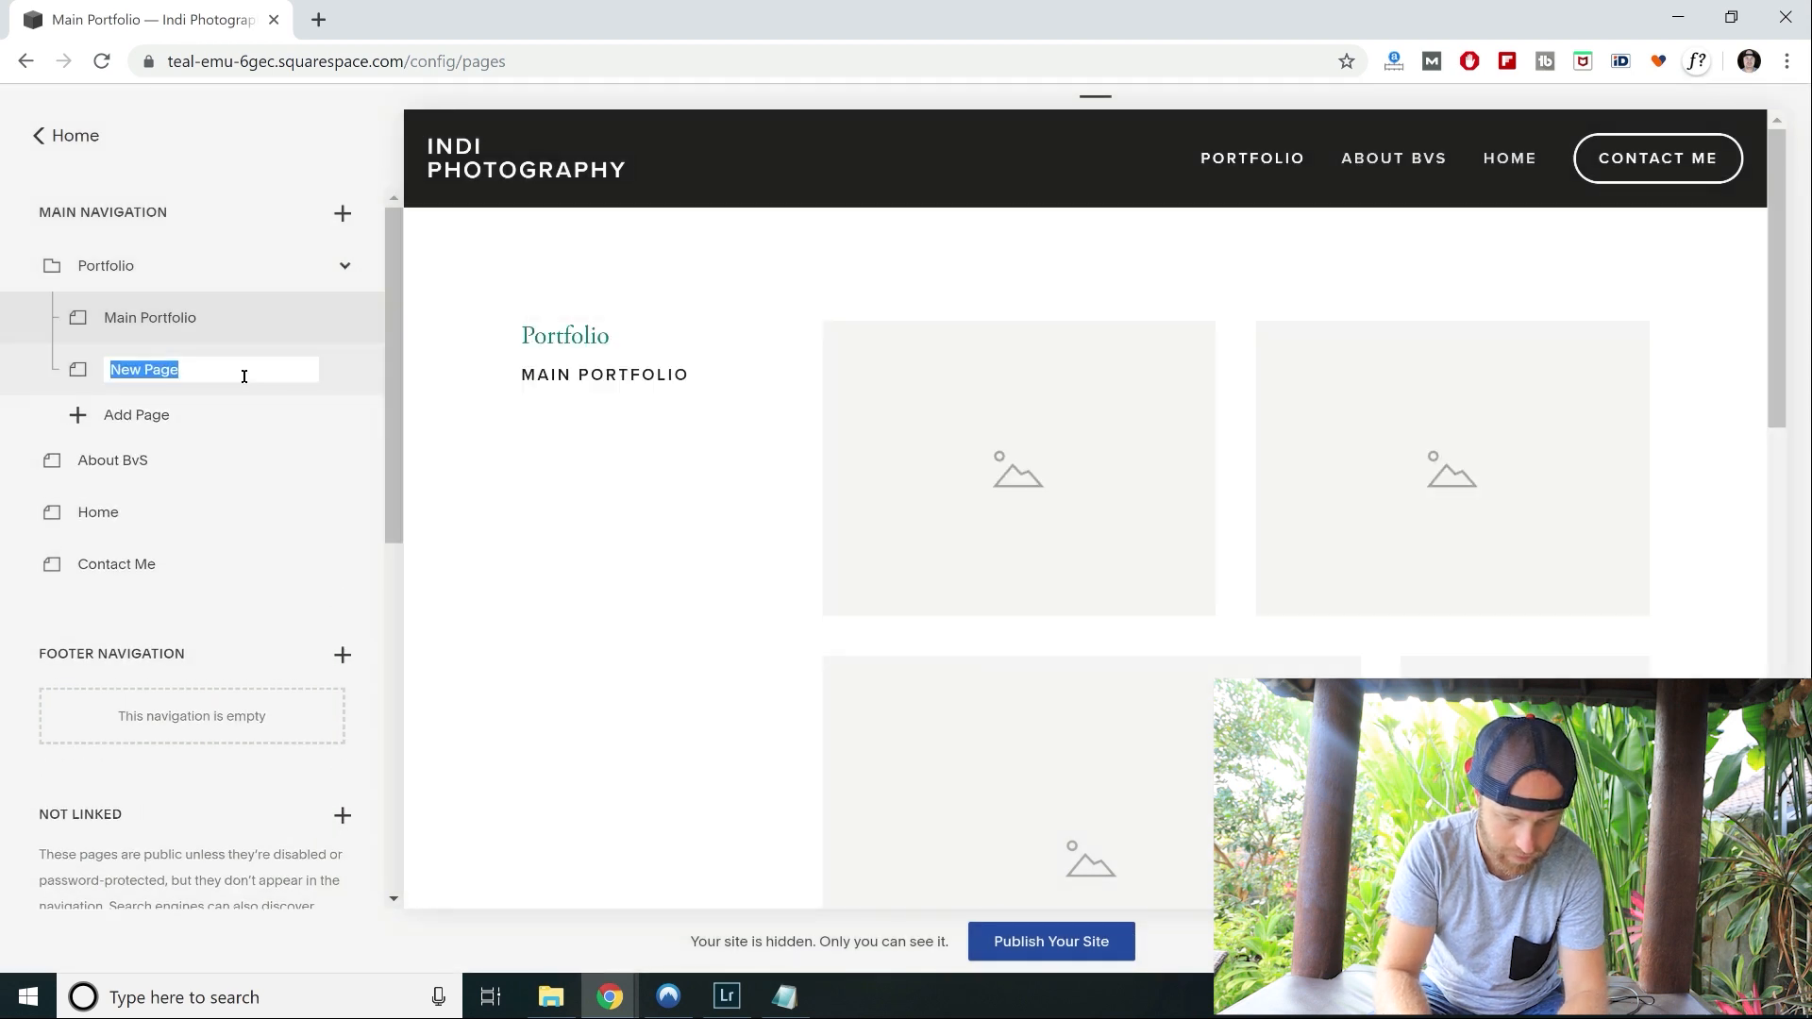
{"action": "type", "text": "Tr"}
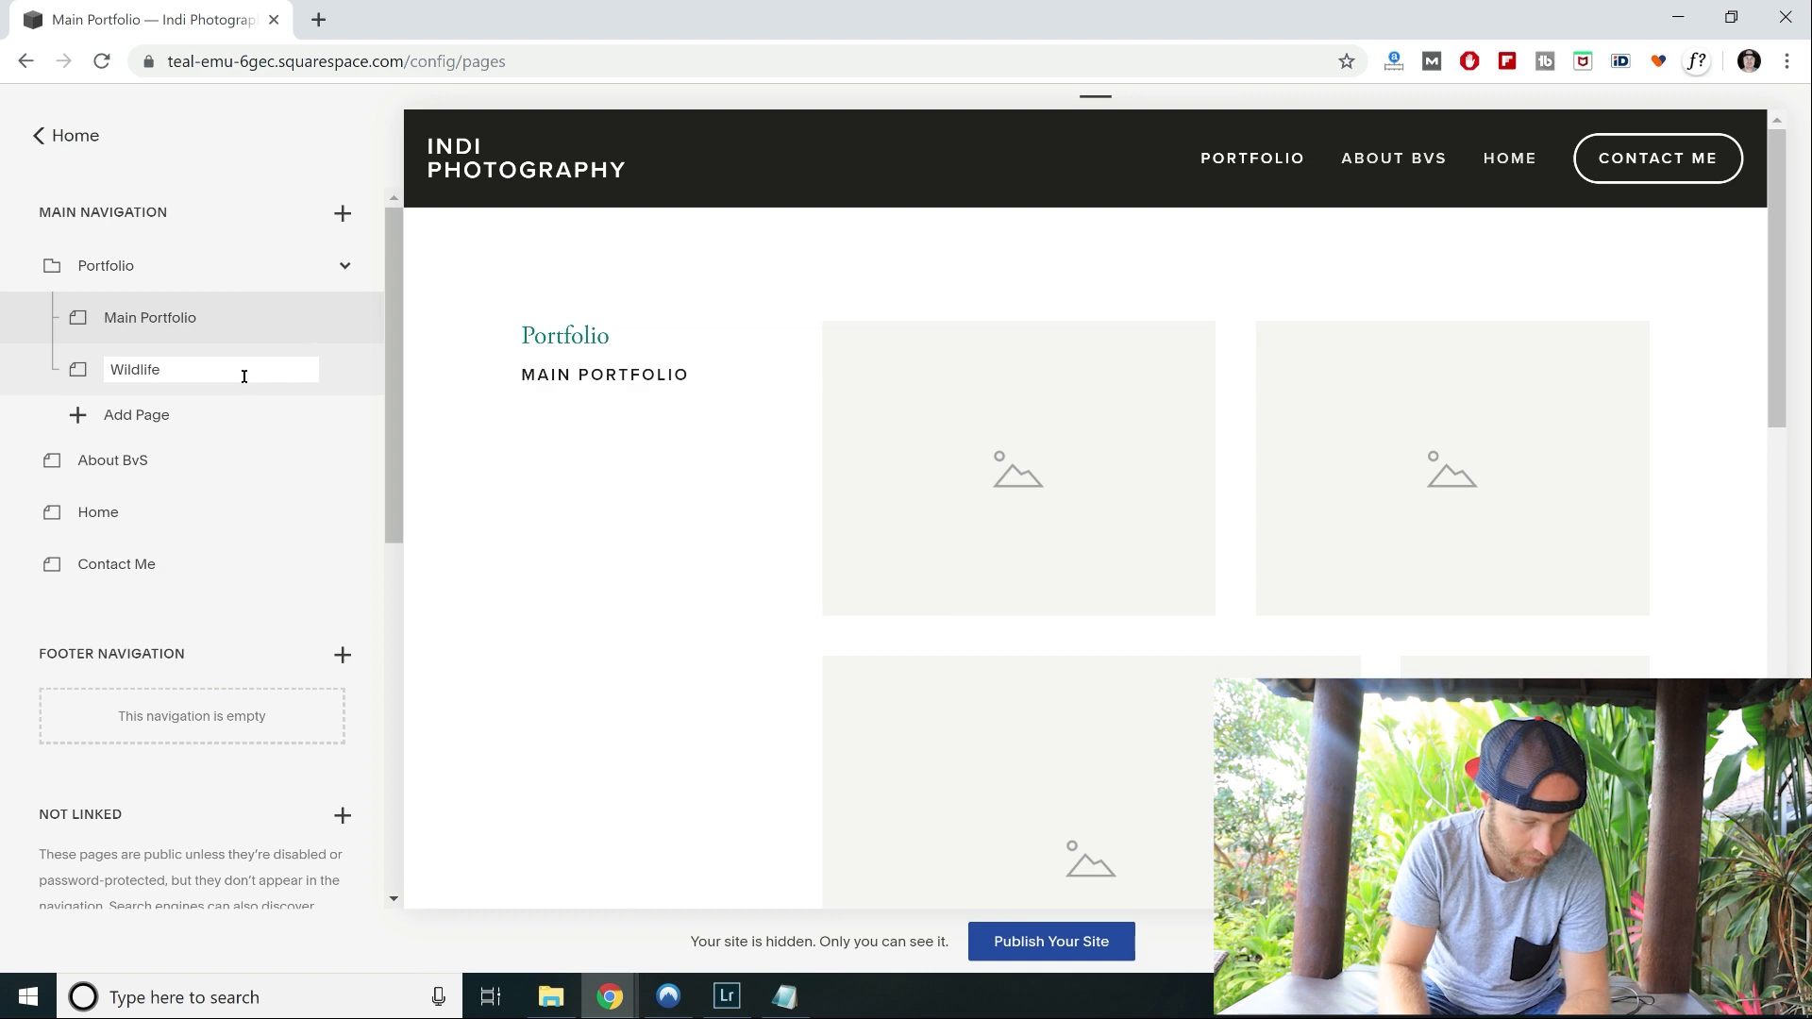
{"action": "key", "text": "Return"}
Create a third page in the Portfolio folder with the Grid images layout and name it "Travel".
{"action": "left_click", "coordinate": [174, 421]}
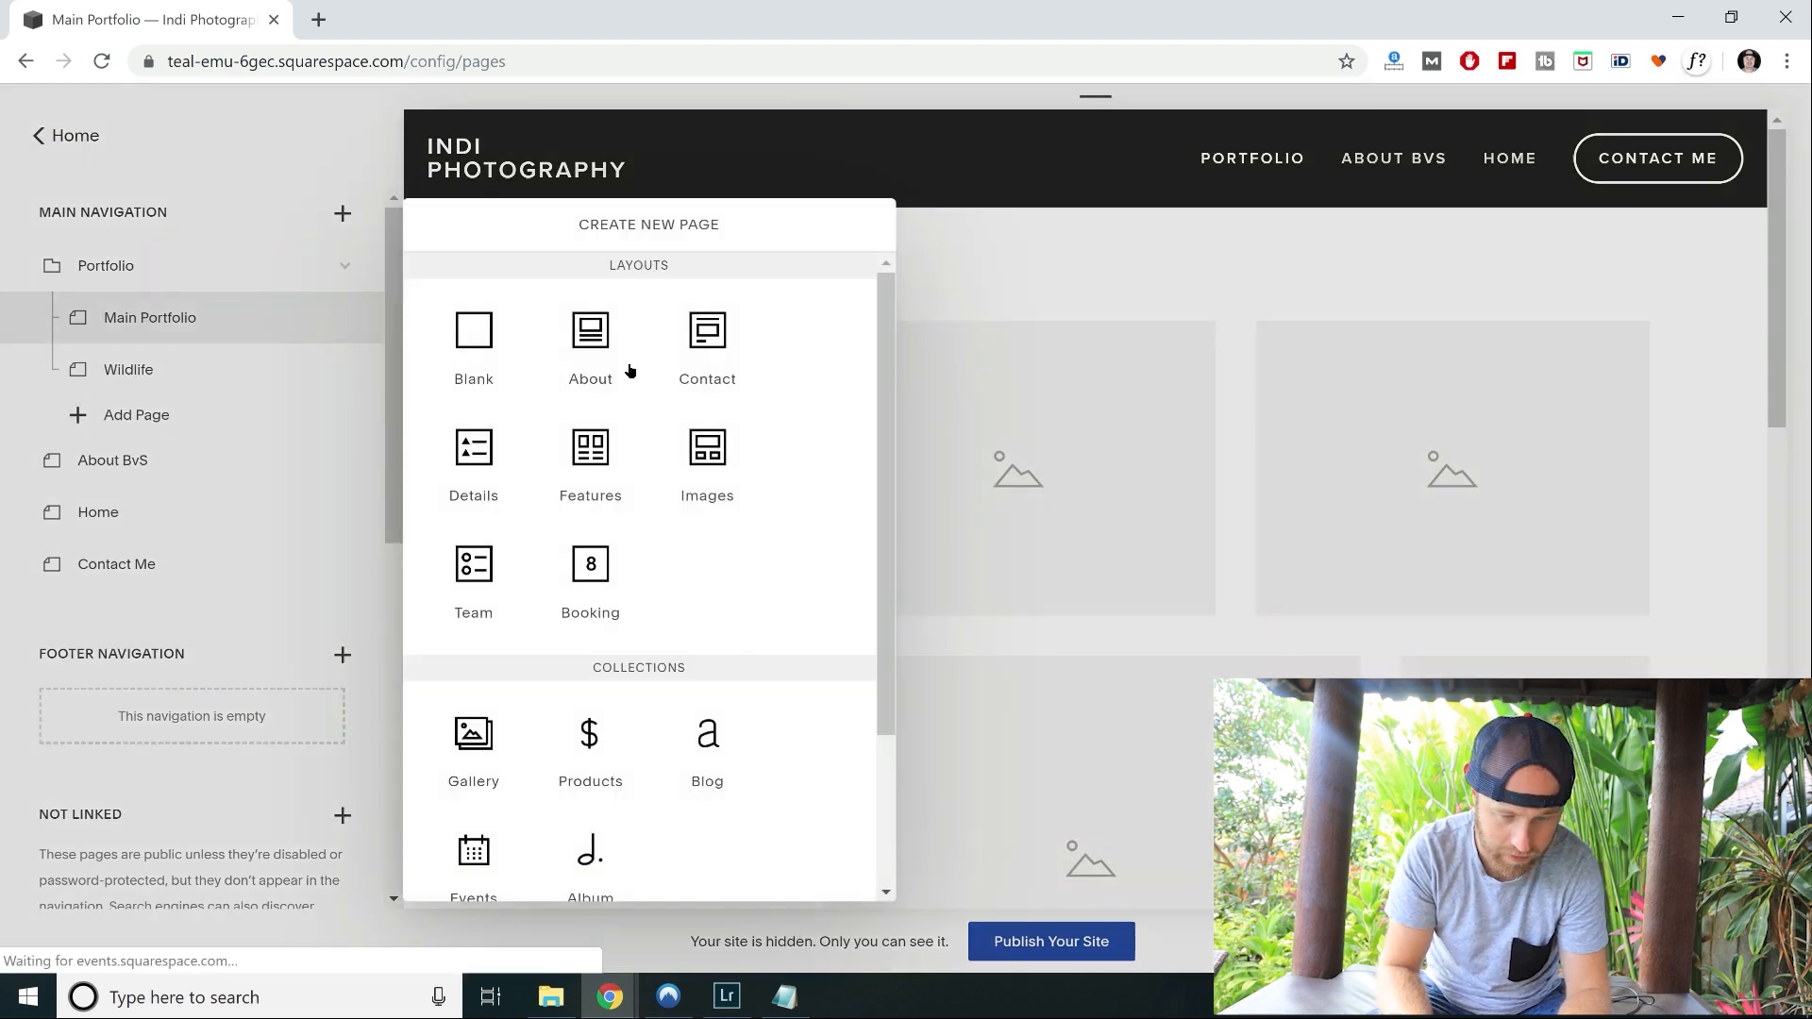
{"action": "left_click", "coordinate": [698, 449]}
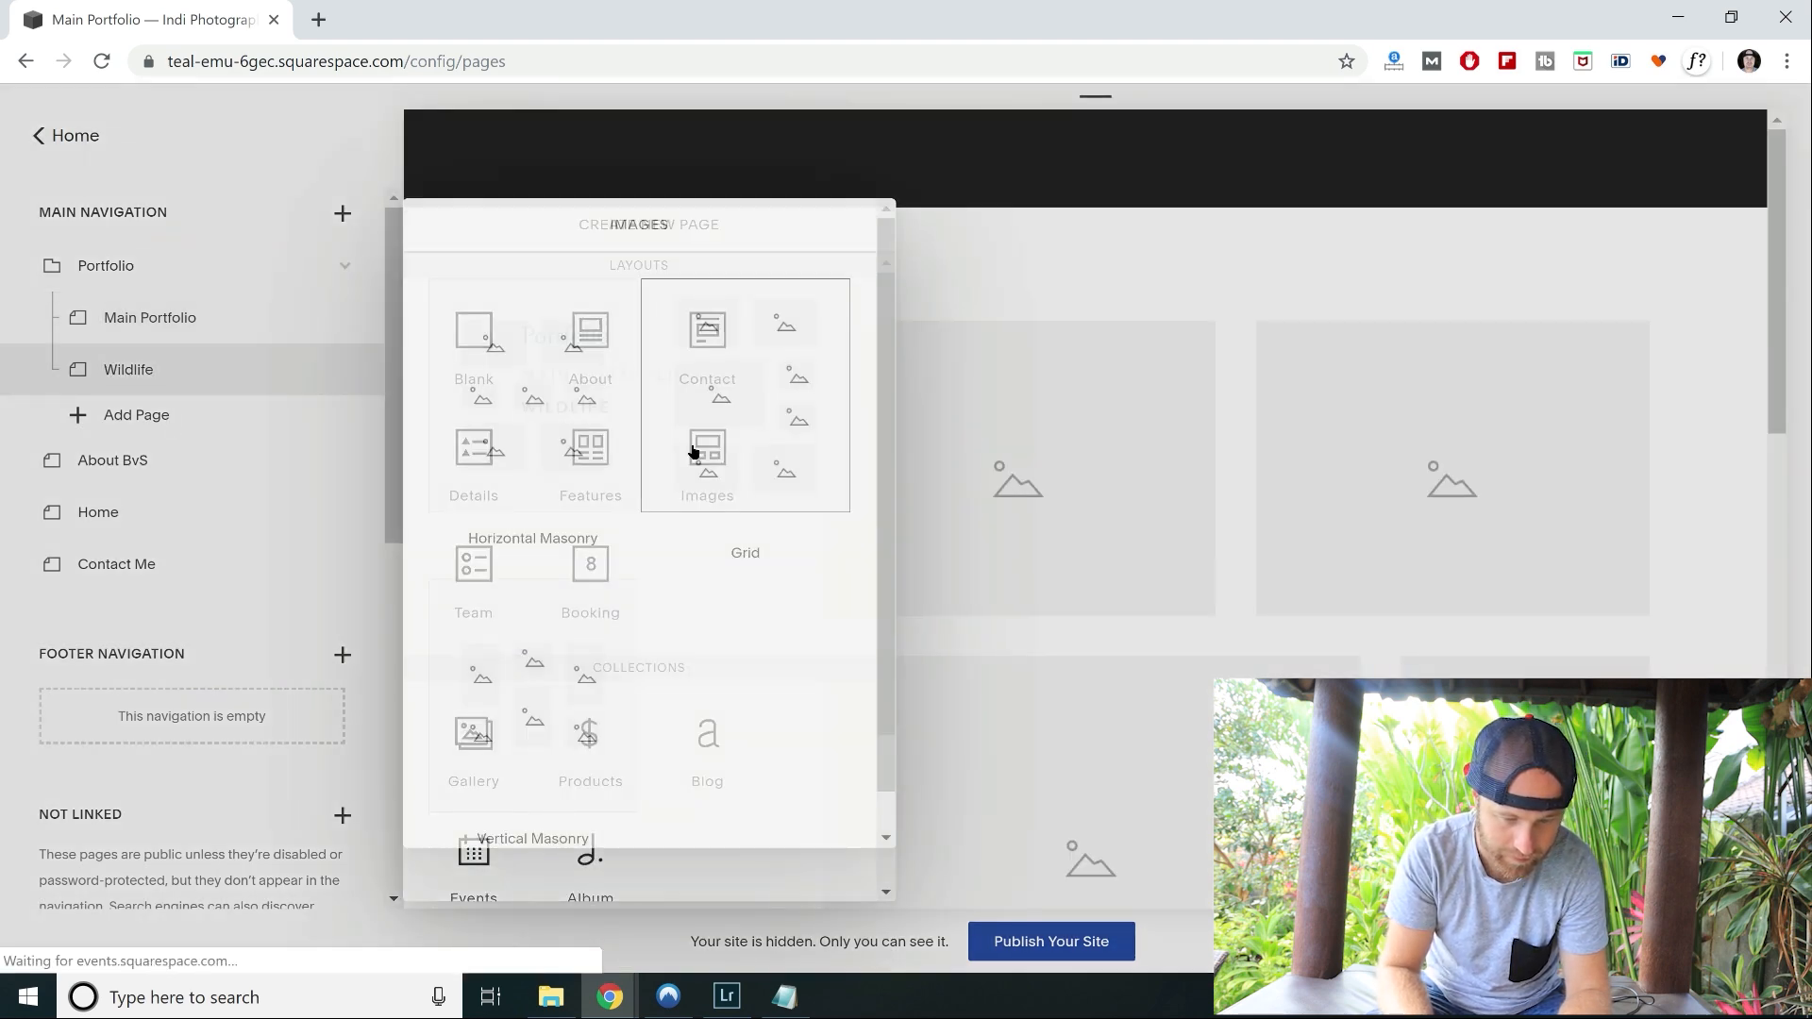
{"action": "left_click", "coordinate": [739, 380]}
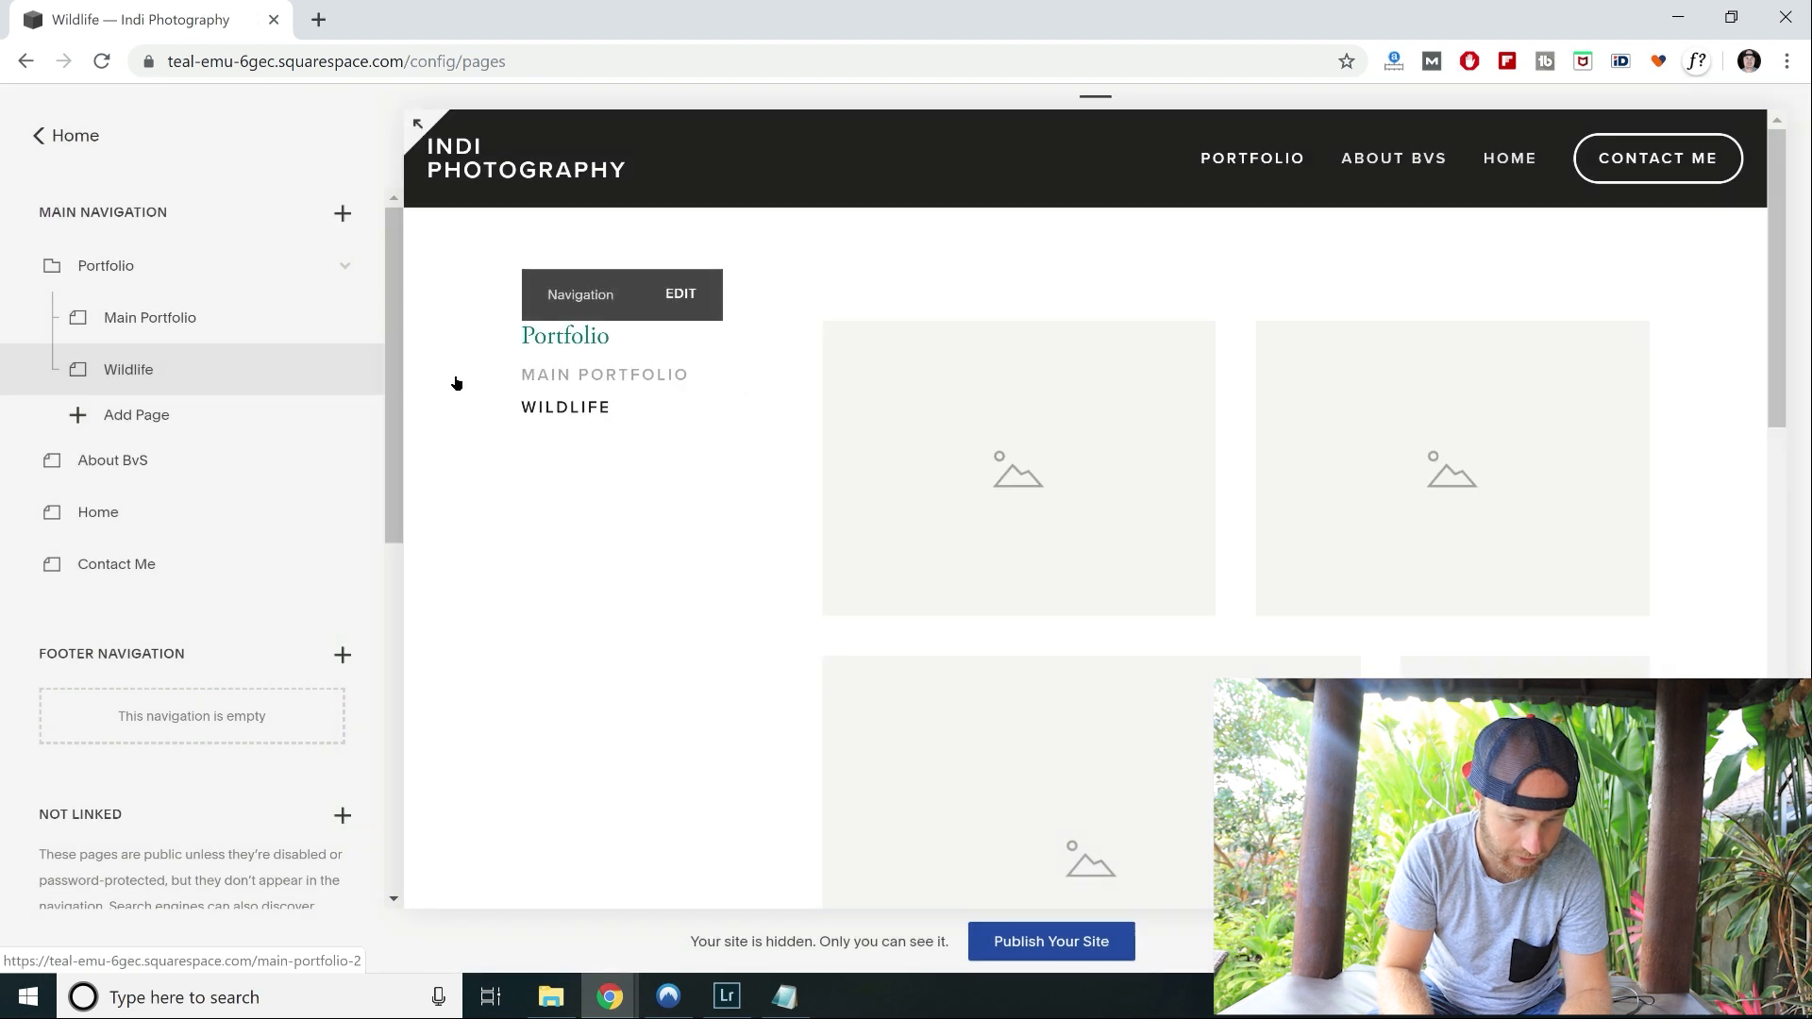
{"action": "left_click", "coordinate": [185, 414]}
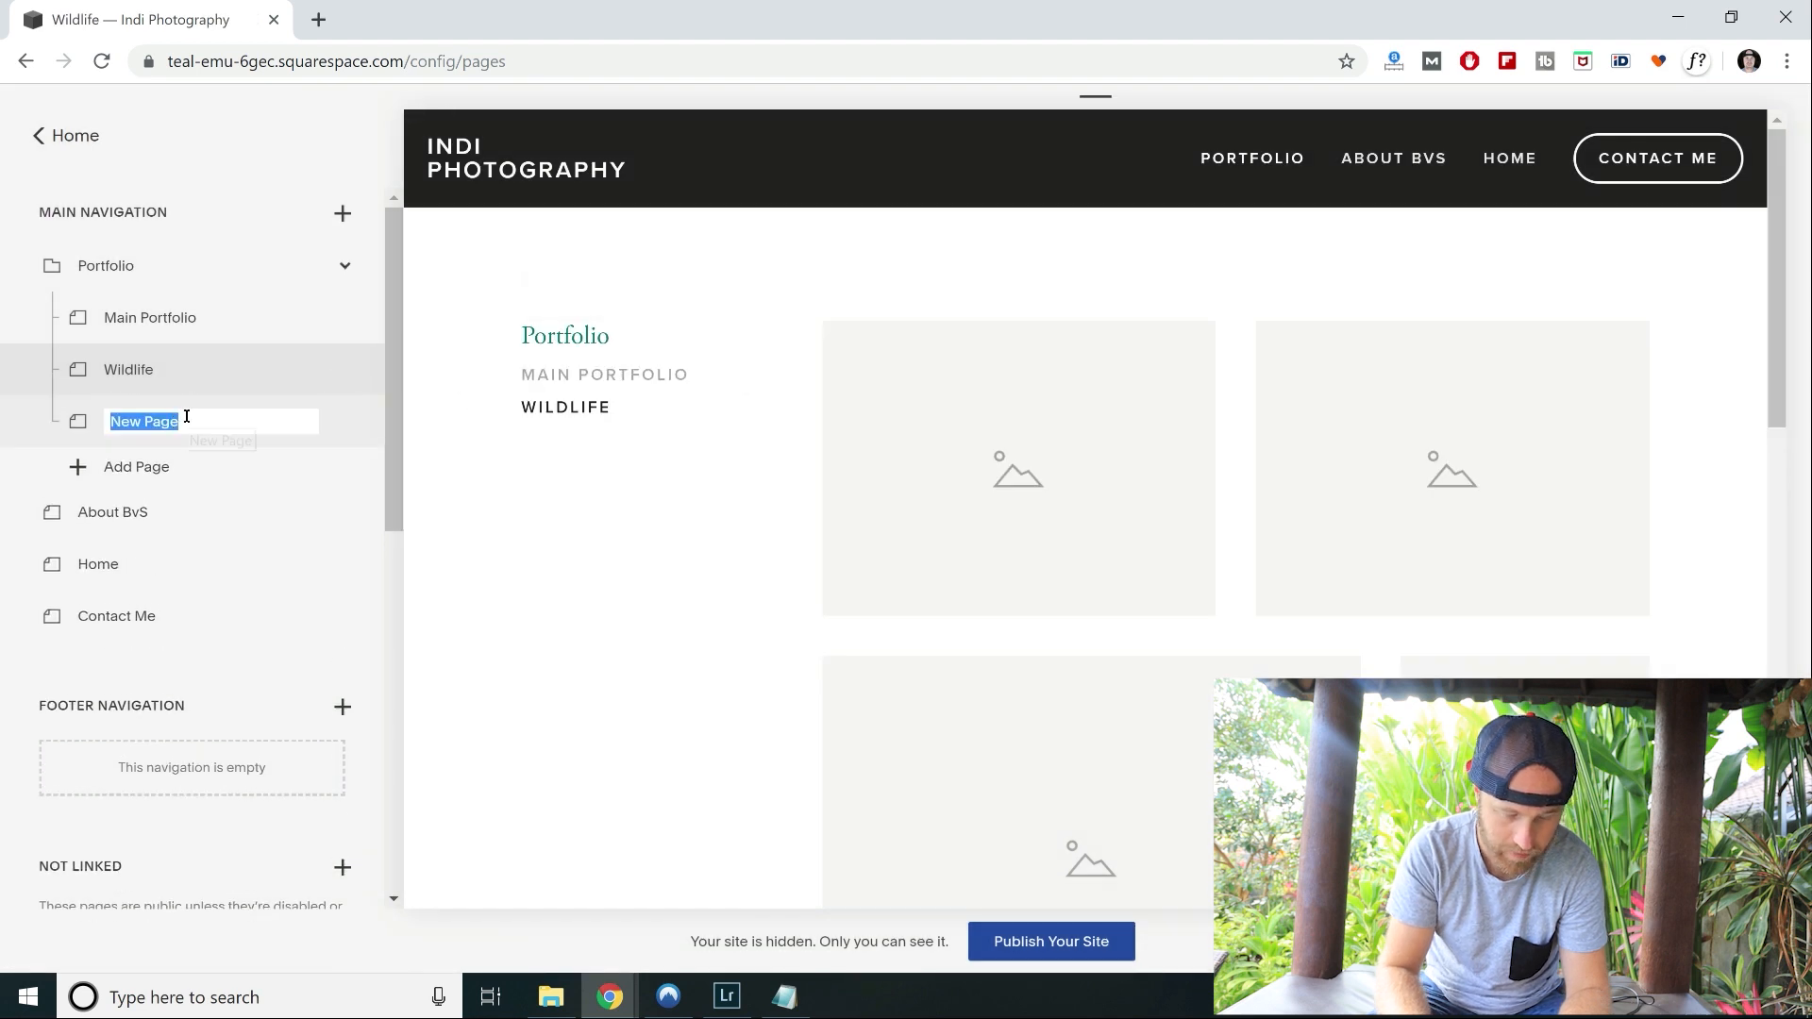
{"action": "type", "text": "Por"}
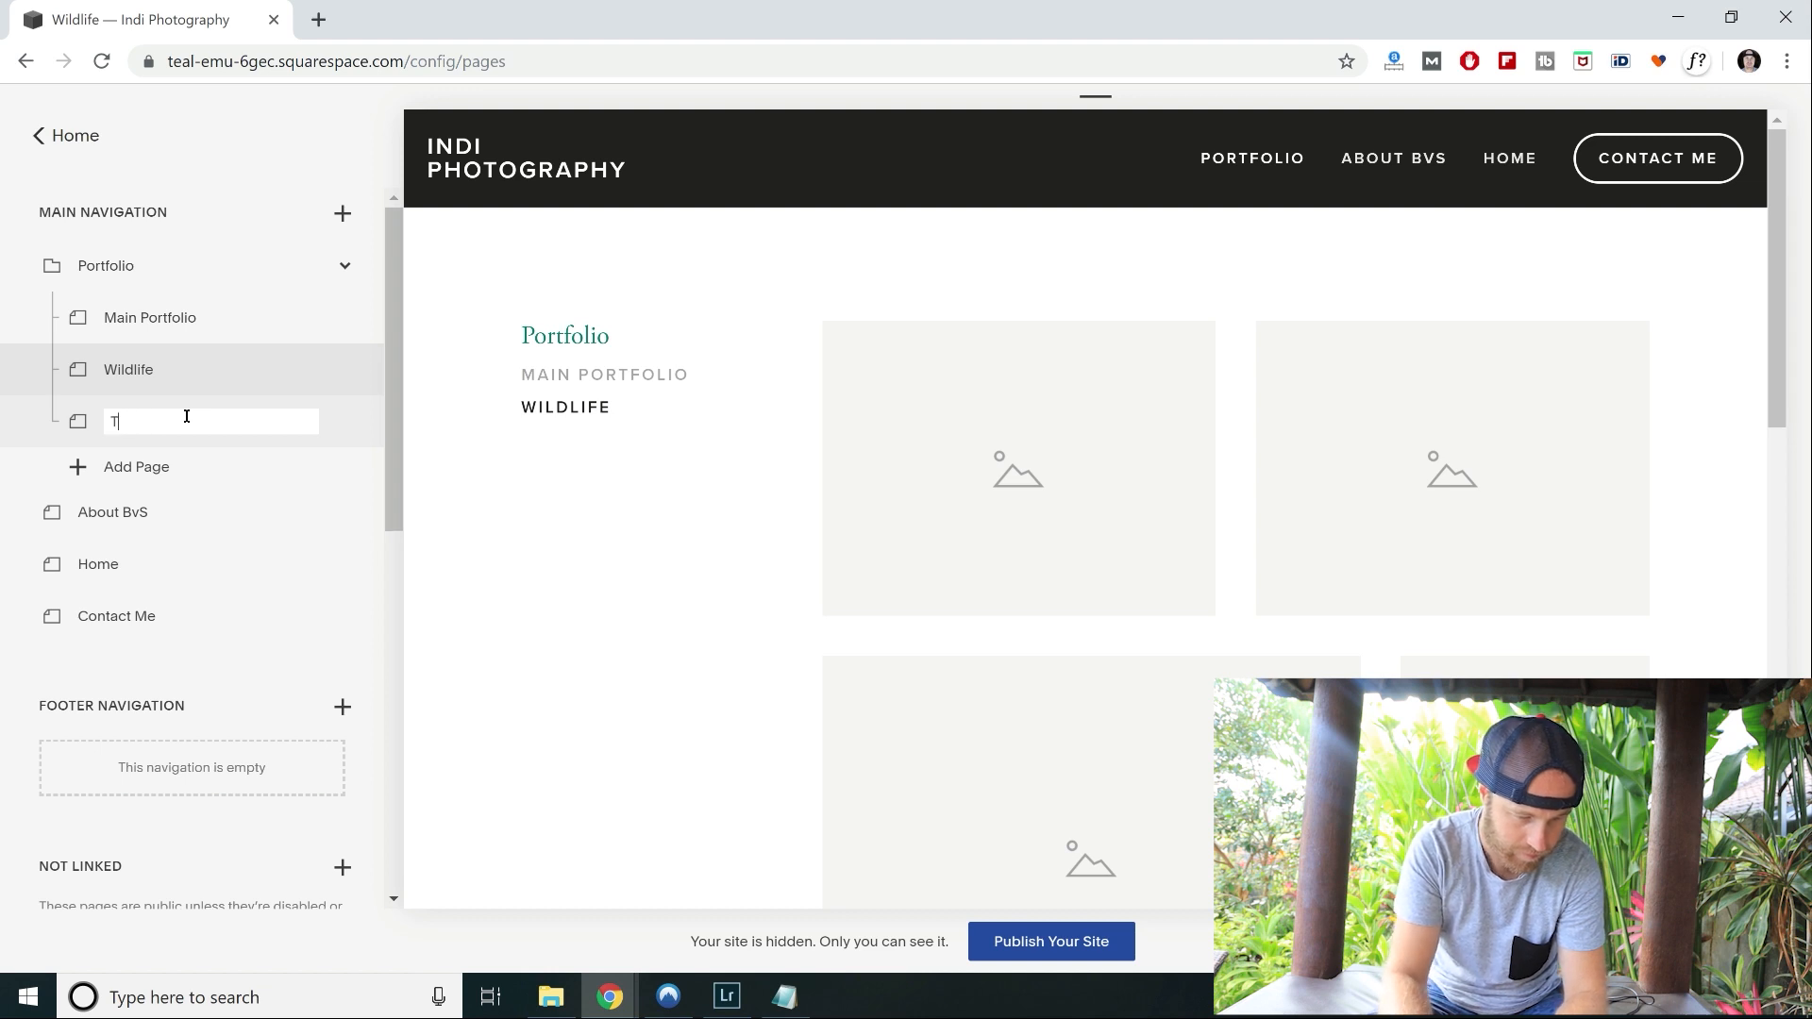
{"action": "key", "text": "Return"}
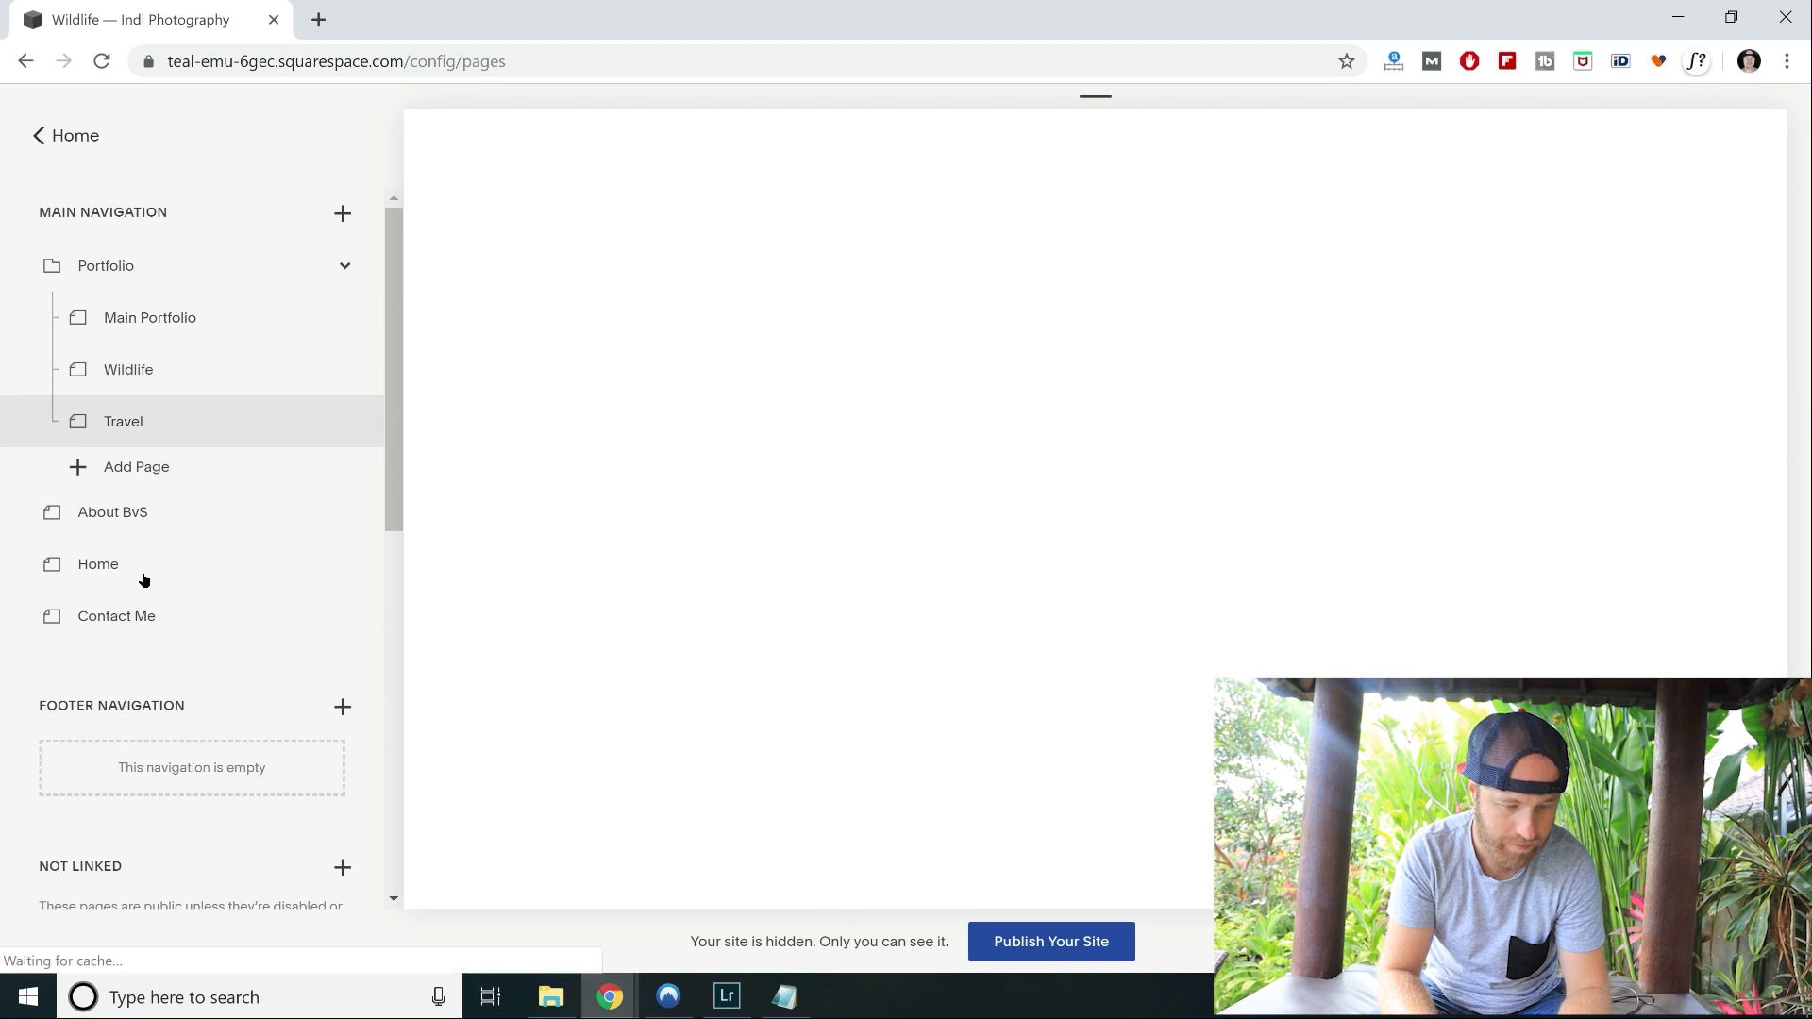
Check the Portfolio navigation entry on the Home page and look over the Main Portfolio page's placeholder image grid.
{"action": "left_click", "coordinate": [126, 569]}
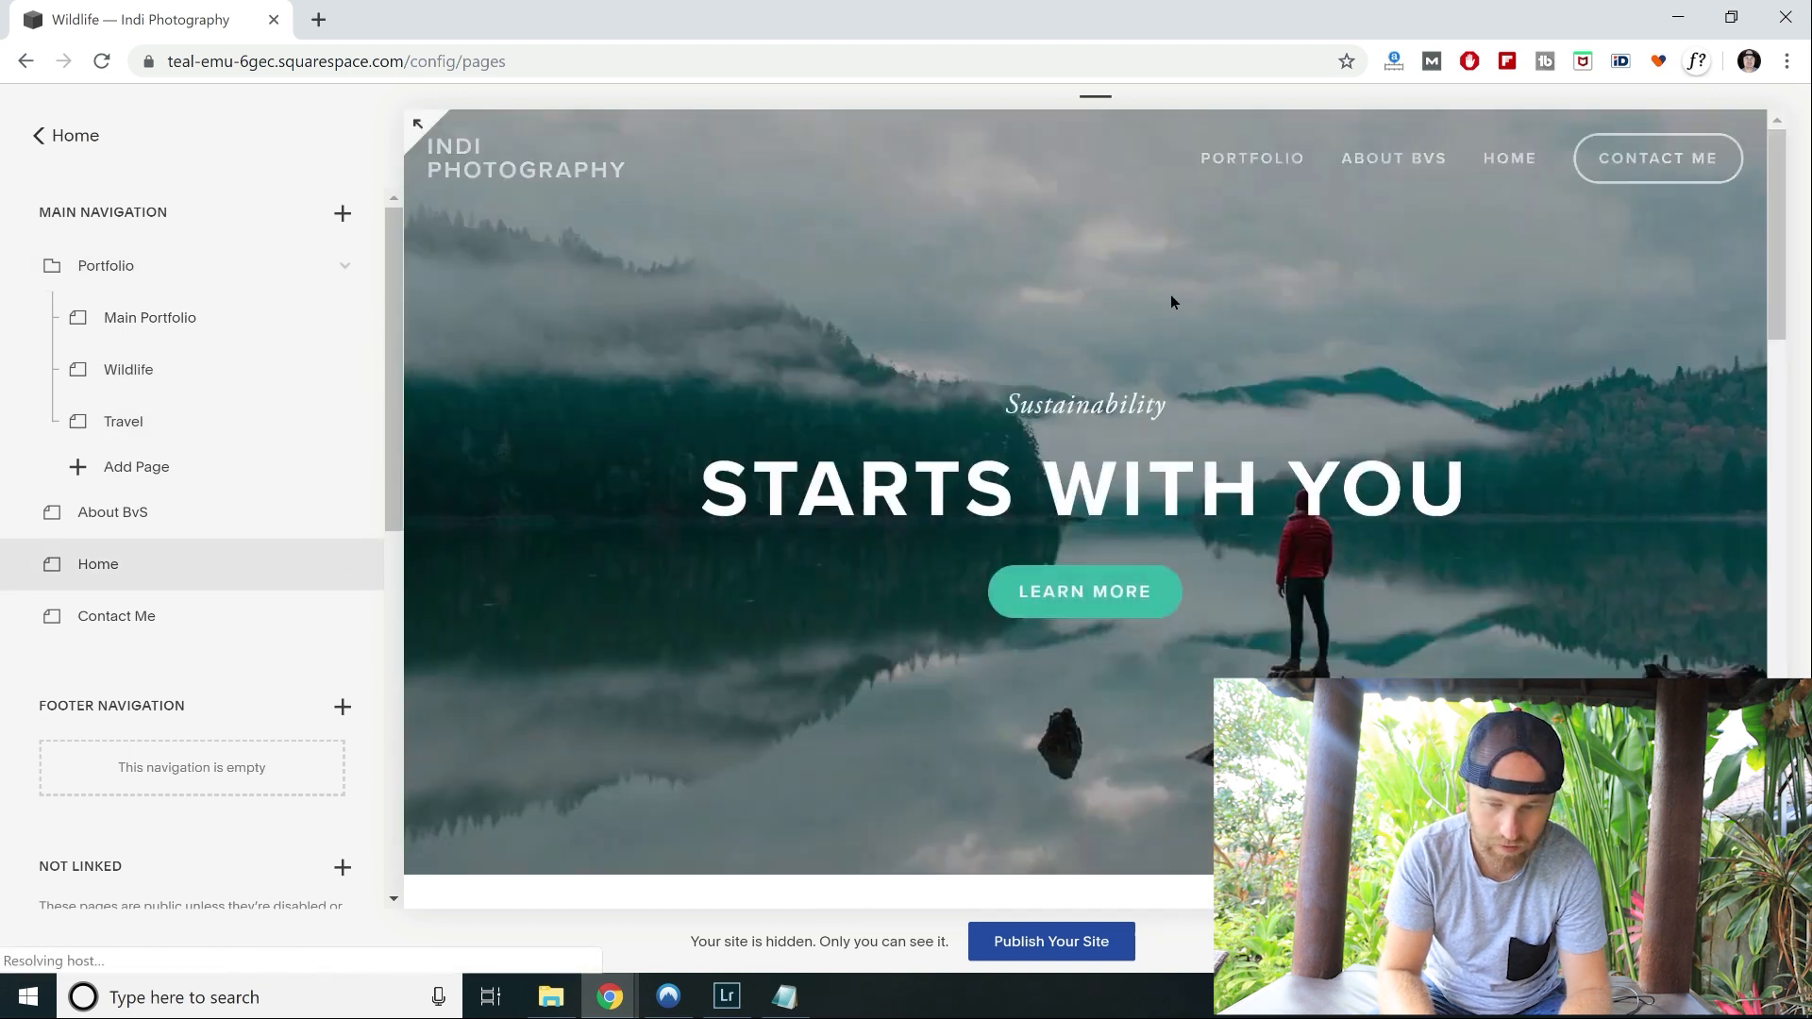
{"action": "mouse_move", "coordinate": [1263, 163]}
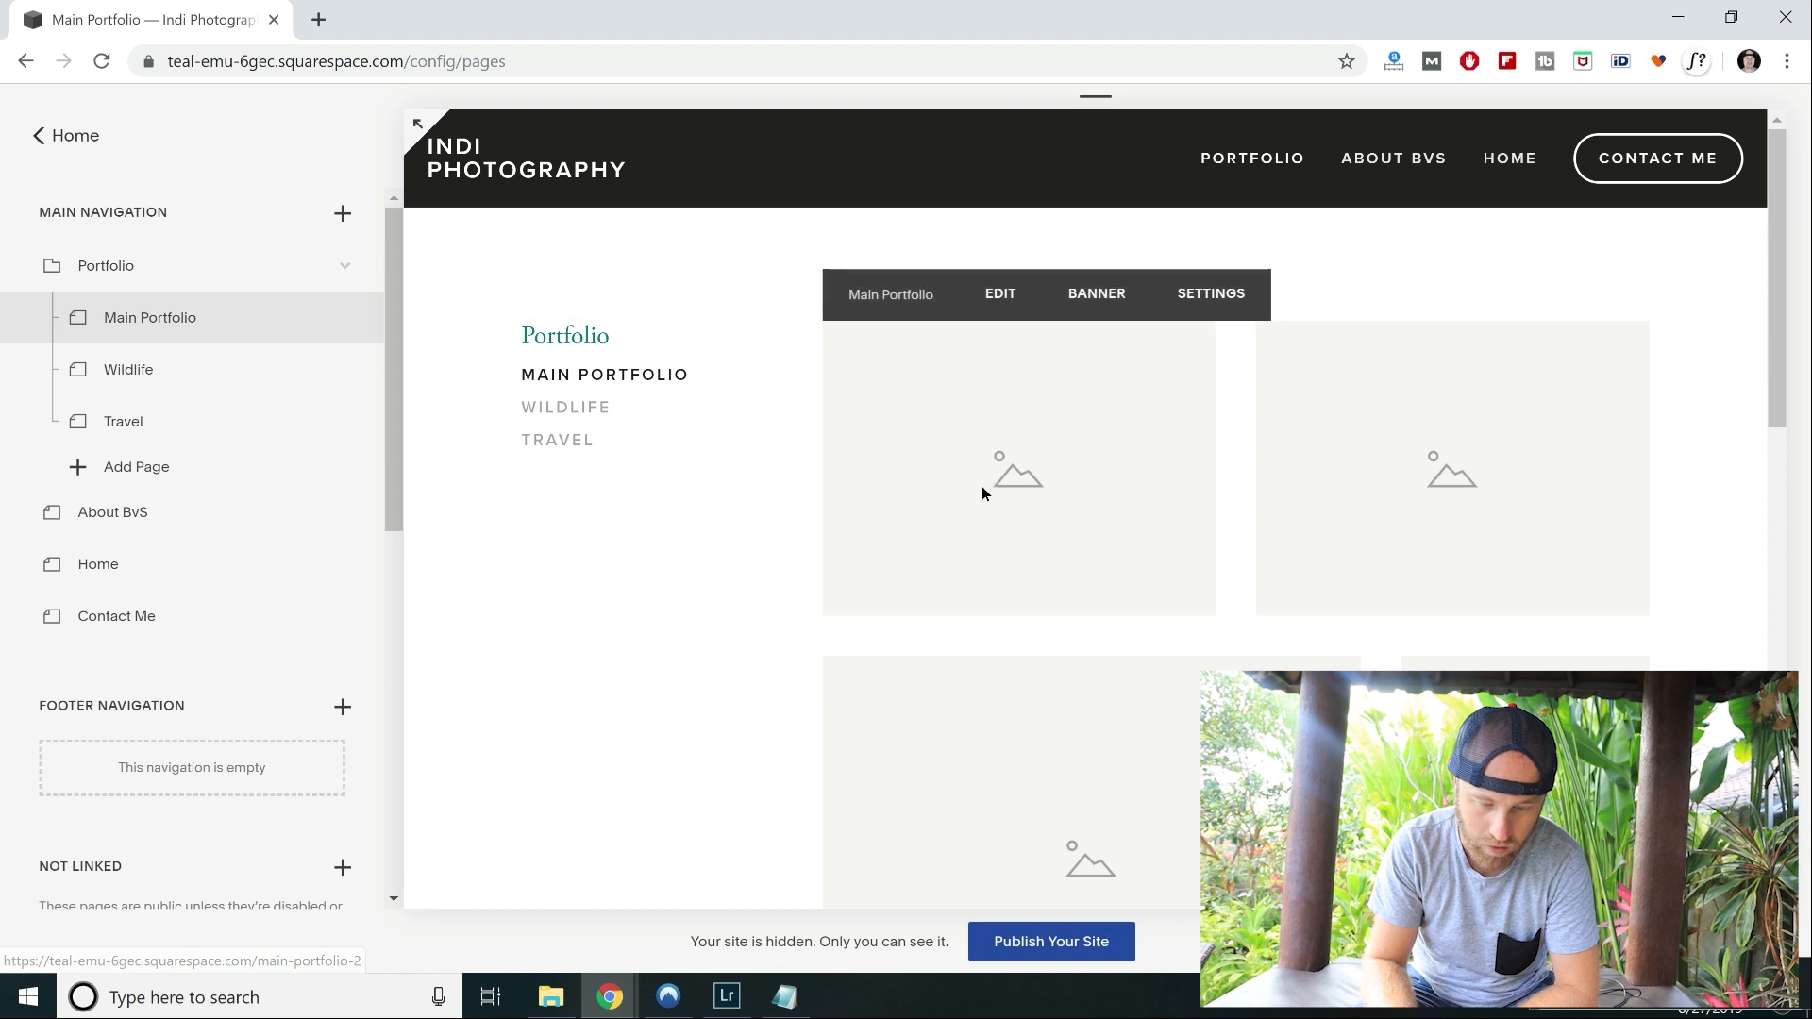
{"action": "scroll", "coordinate": [1219, 563], "scroll_direction": "down", "scroll_amount": 3}
{"action": "scroll", "coordinate": [992, 476], "scroll_direction": "up", "scroll_amount": 3}
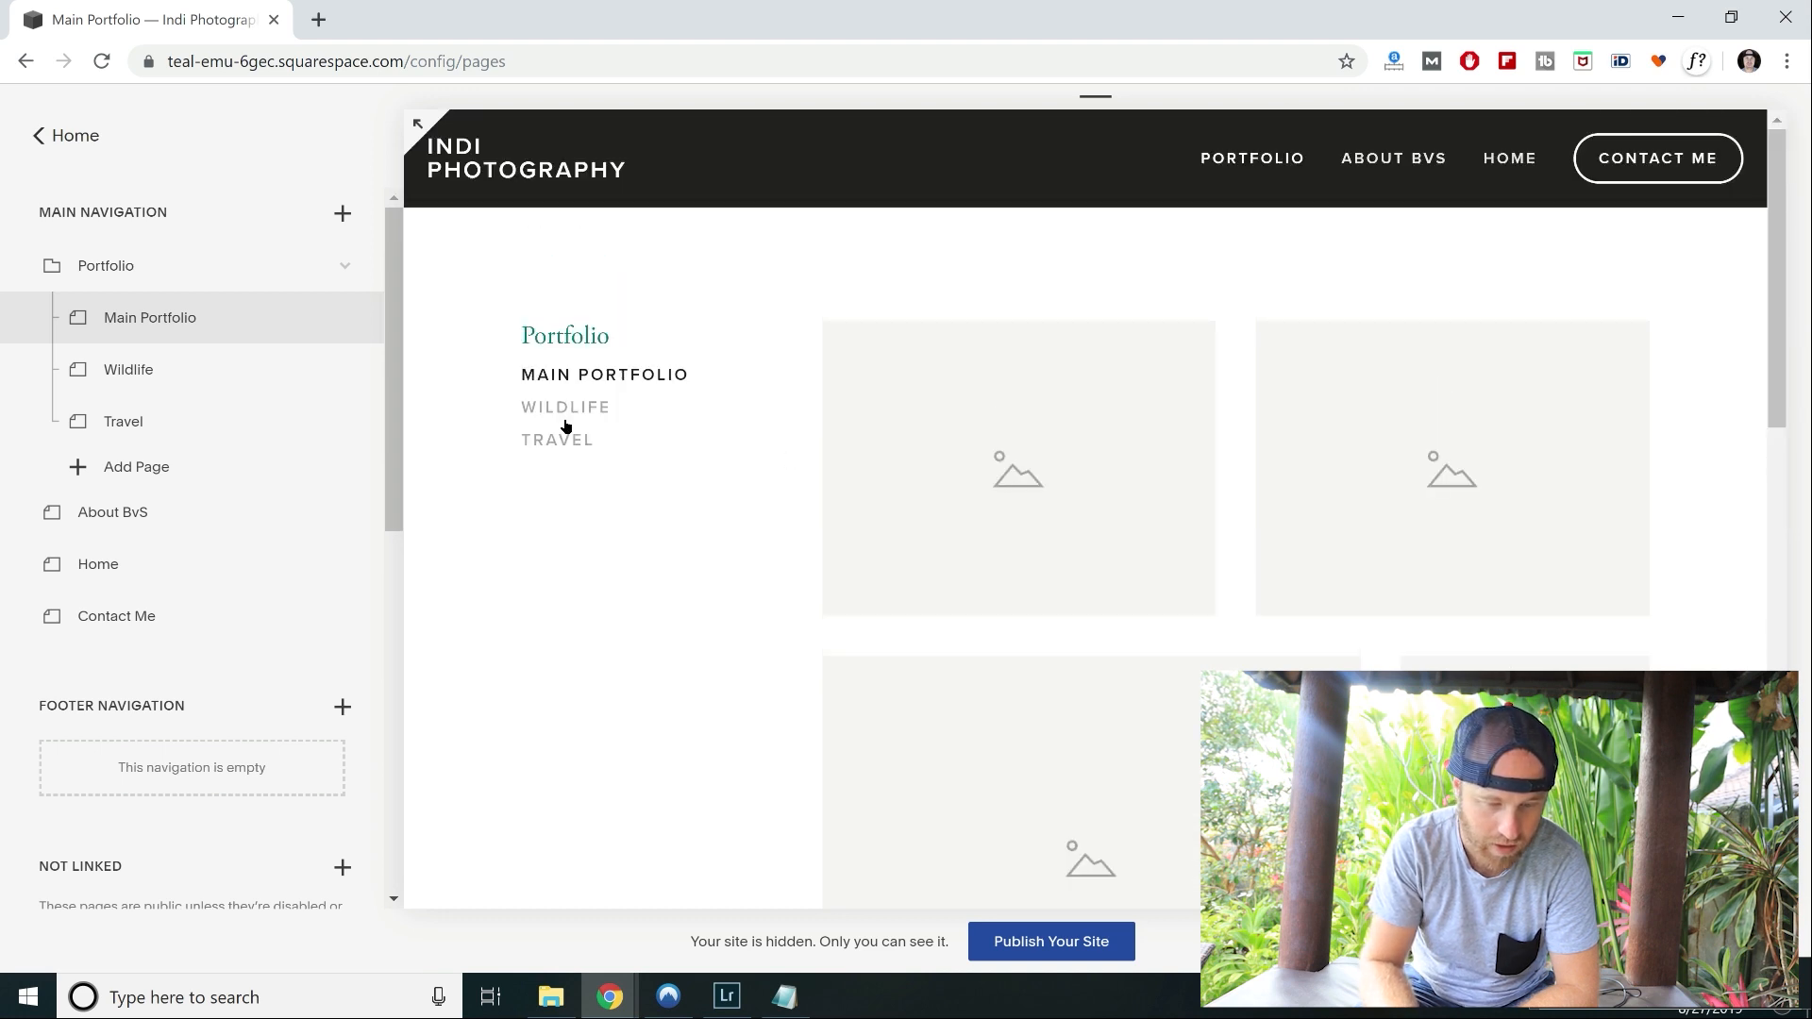
Edit the Wildlife page and add the "canada 2-22" photo from the IG folder to the first image placeholder.
{"action": "left_click", "coordinate": [586, 409]}
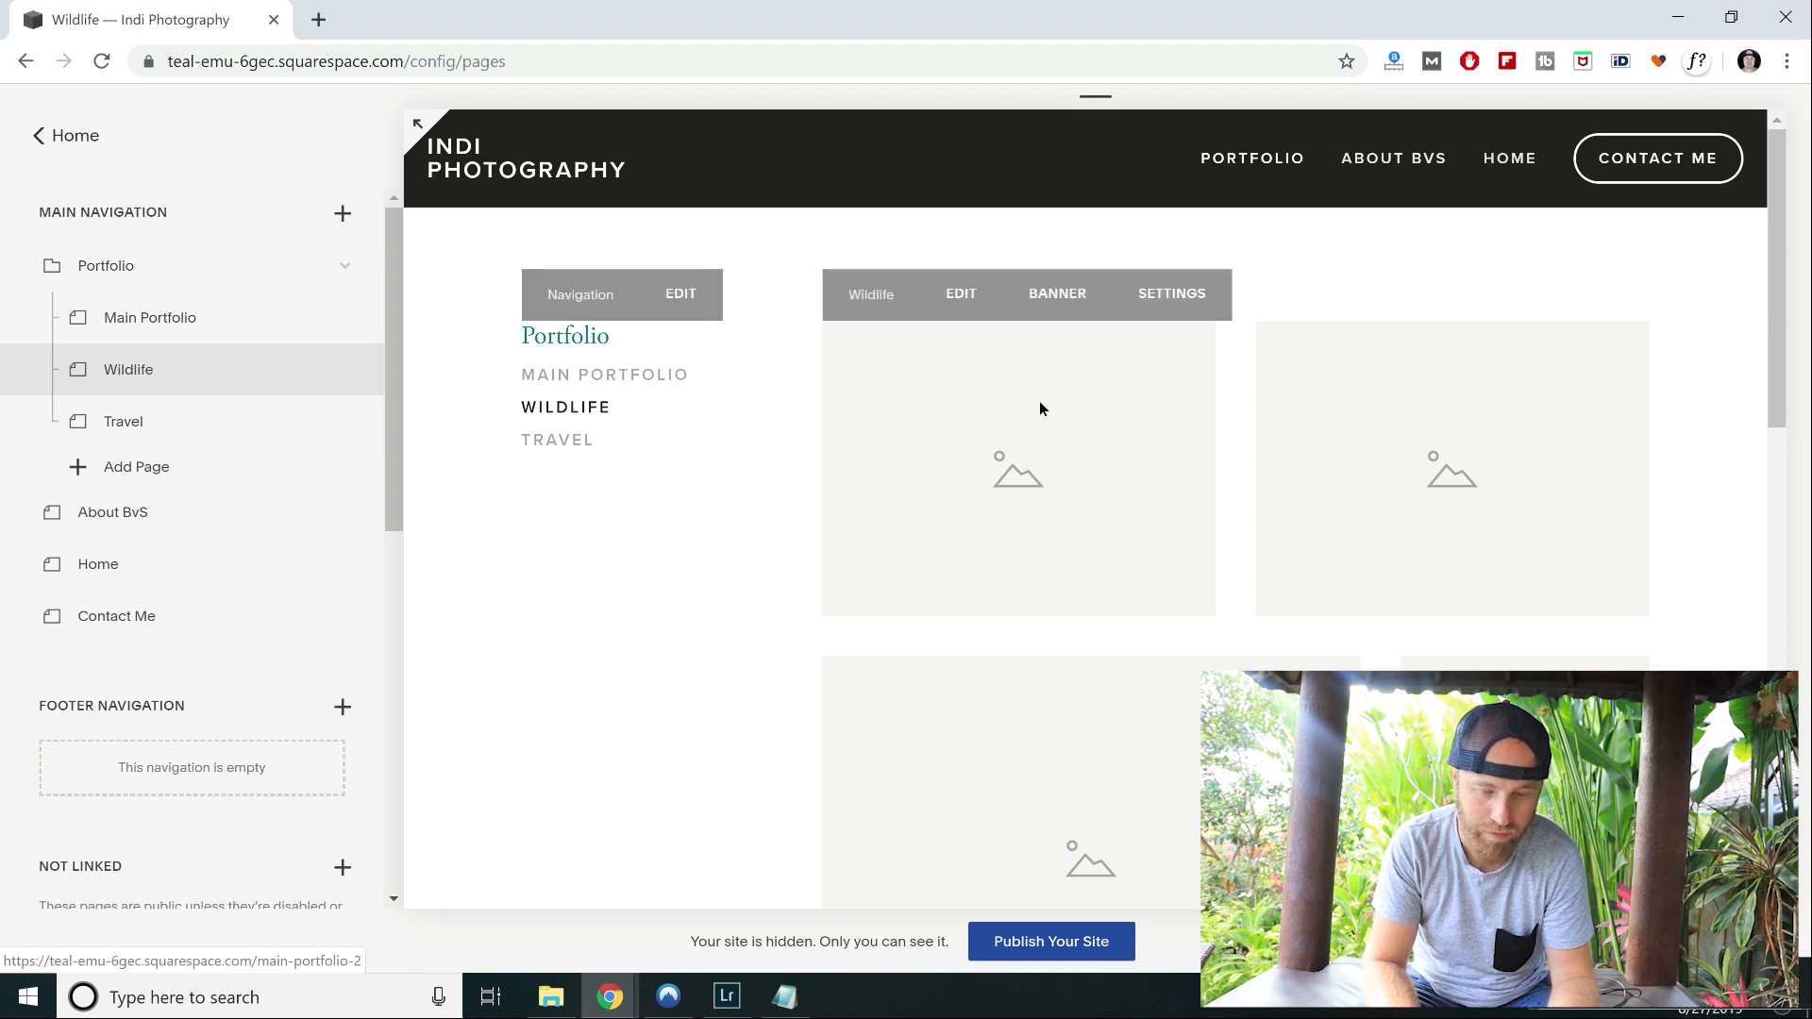
{"action": "left_click", "coordinate": [961, 300]}
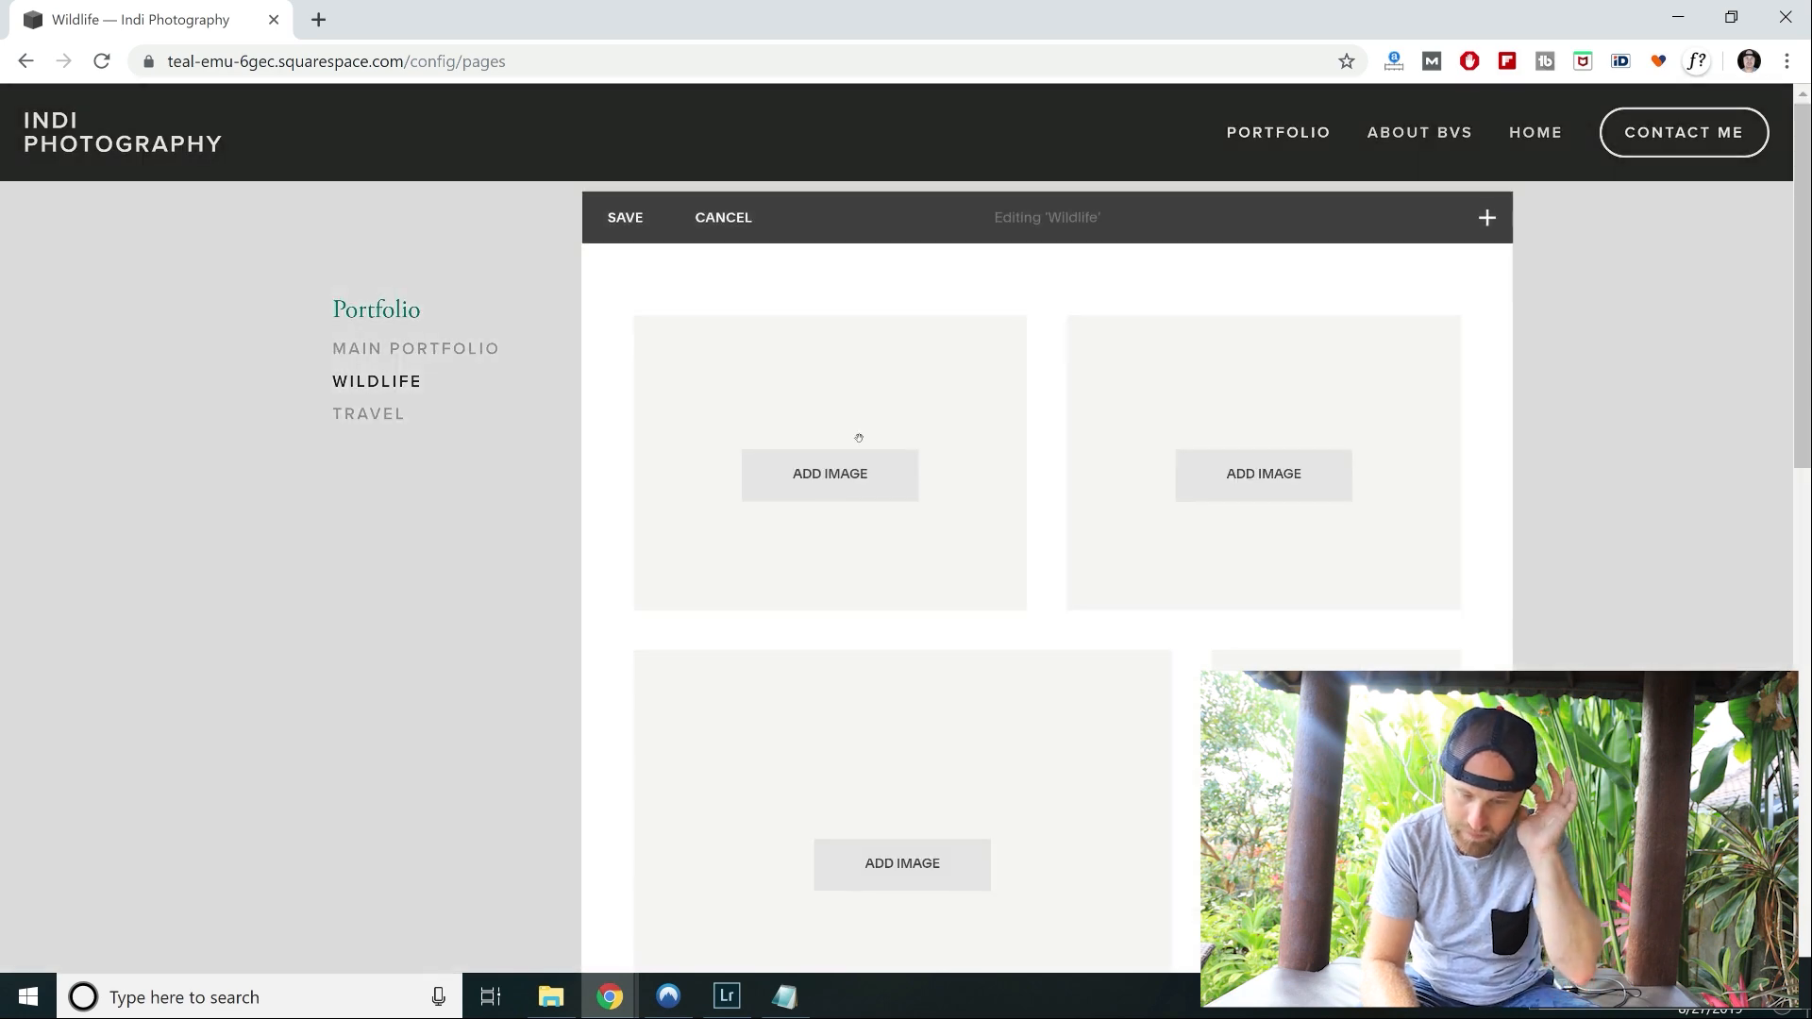
{"action": "left_click", "coordinate": [835, 482]}
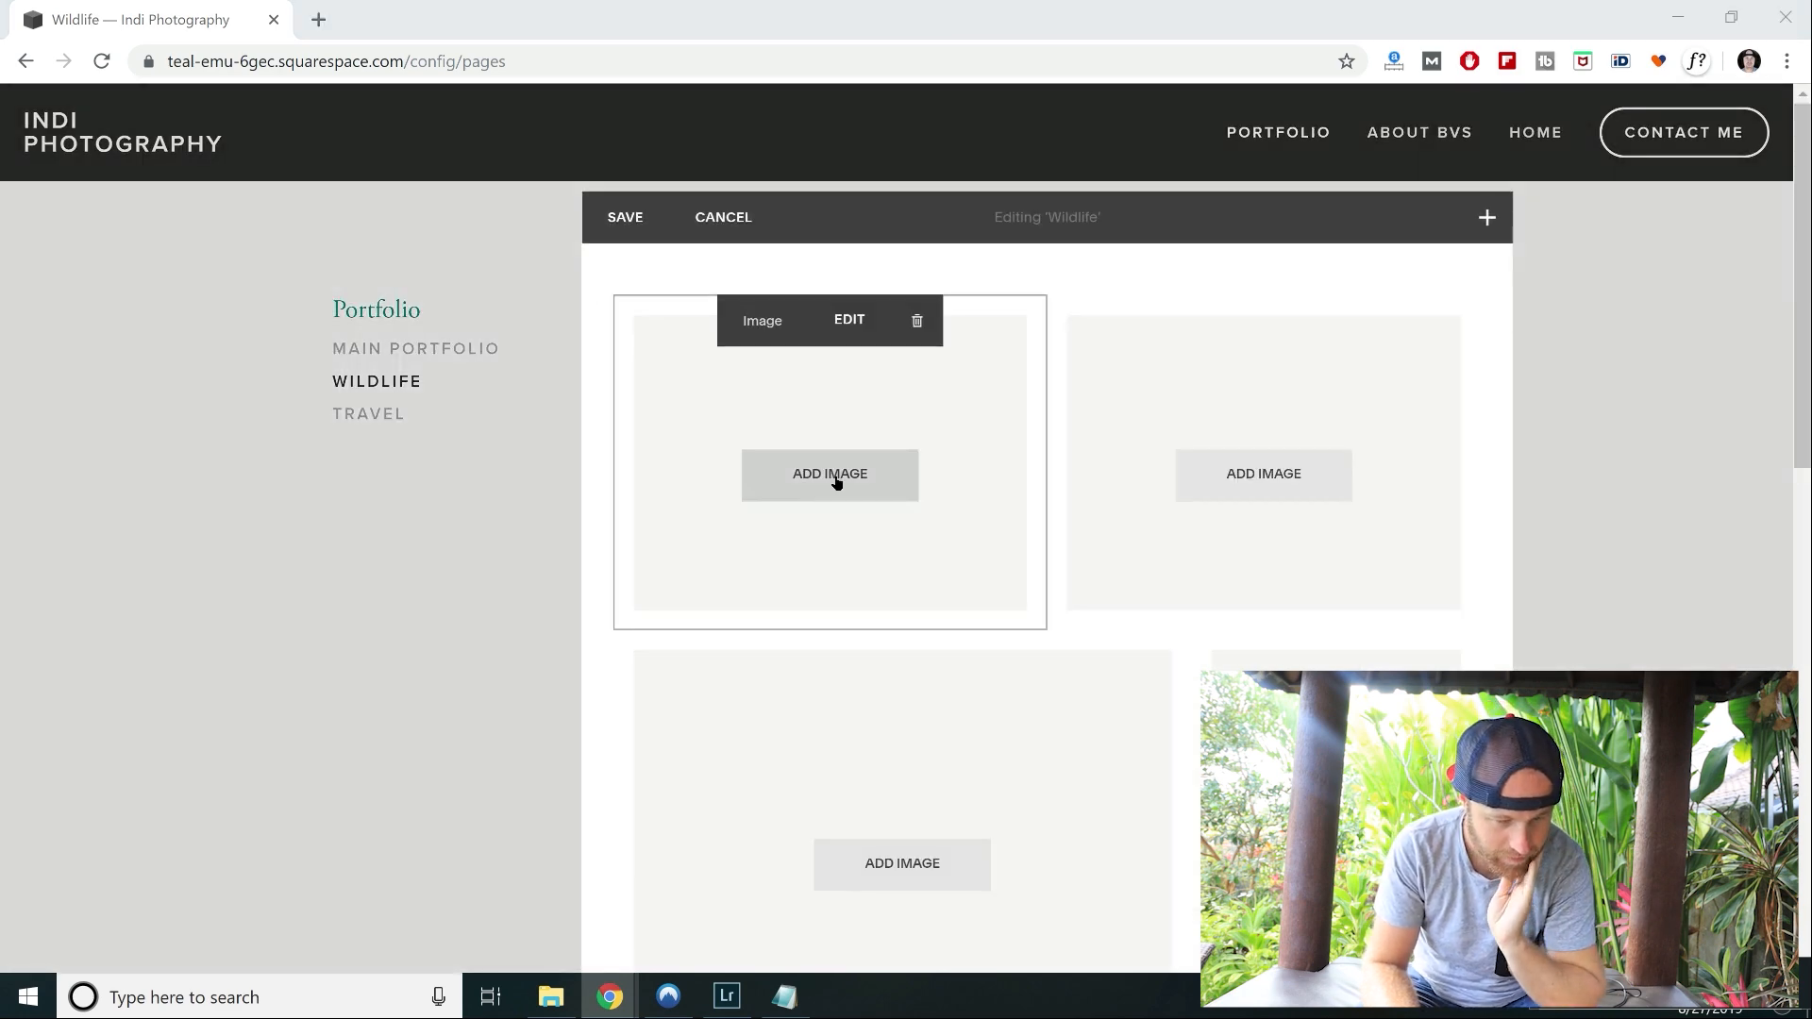
{"action": "scroll", "coordinate": [104, 330], "scroll_direction": "down", "scroll_amount": 8}
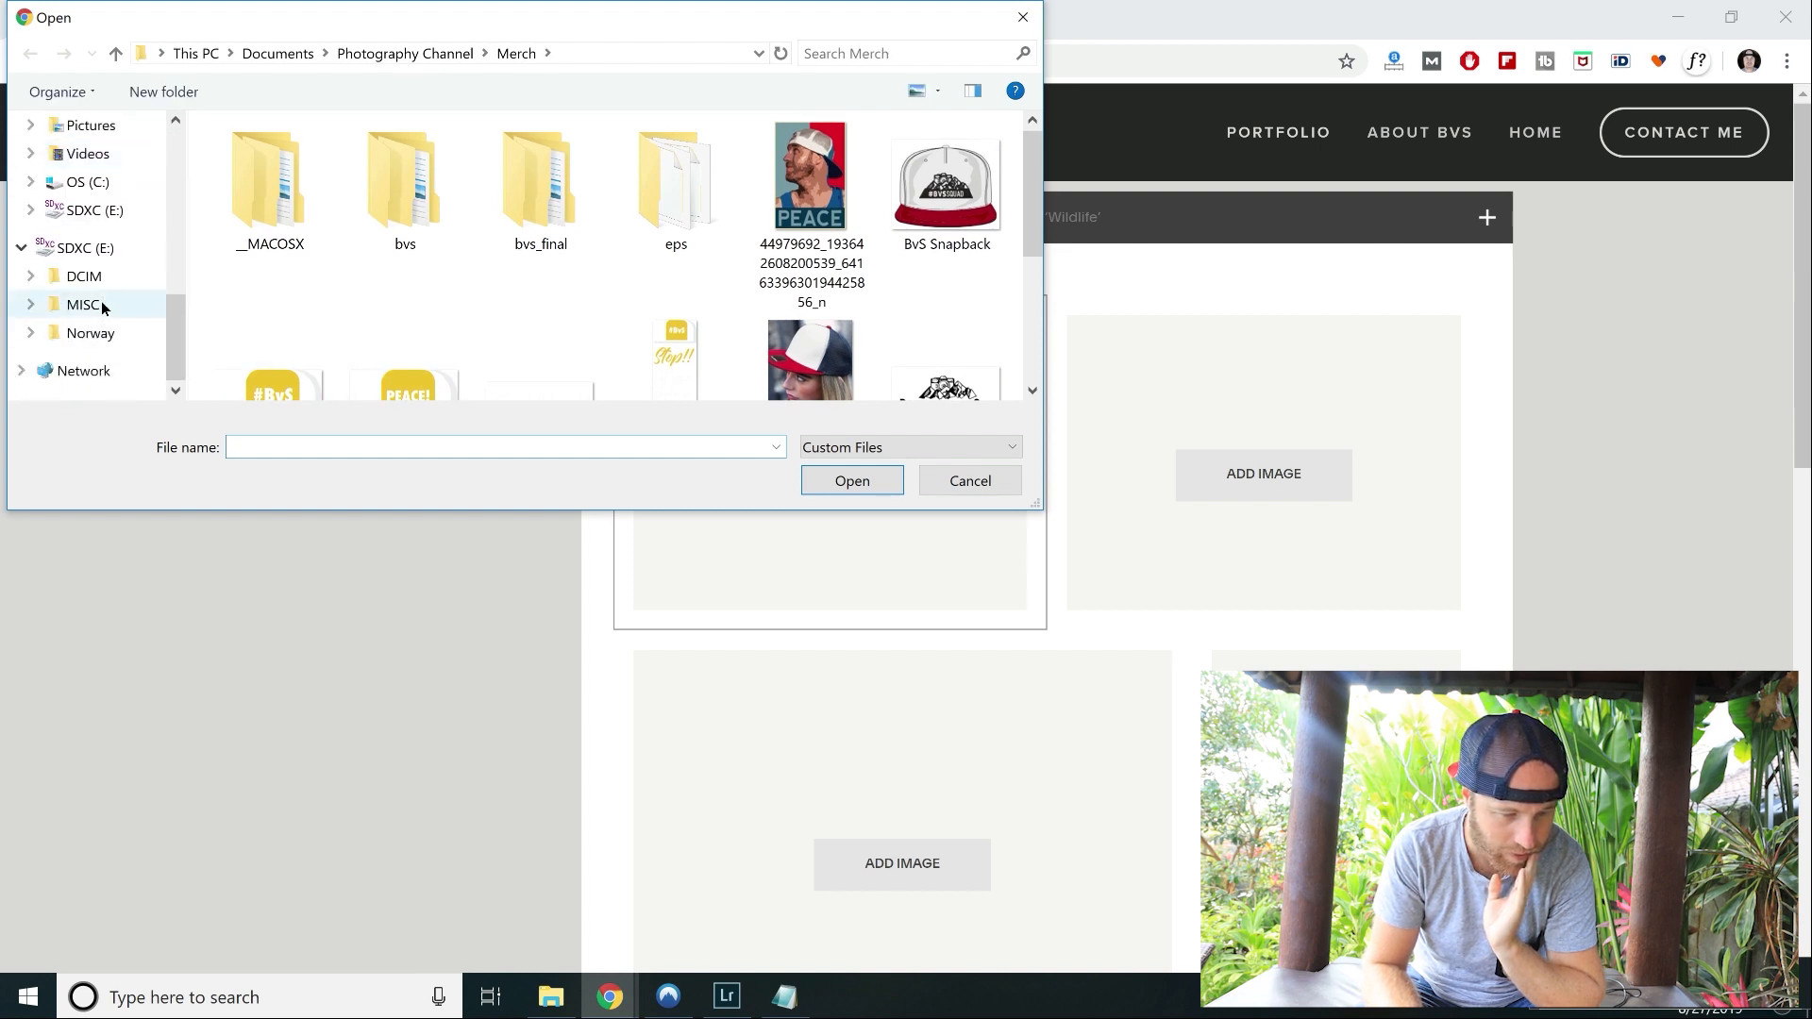
{"action": "scroll", "coordinate": [102, 307], "scroll_direction": "up", "scroll_amount": 5}
{"action": "scroll", "coordinate": [99, 292], "scroll_direction": "up", "scroll_amount": 1}
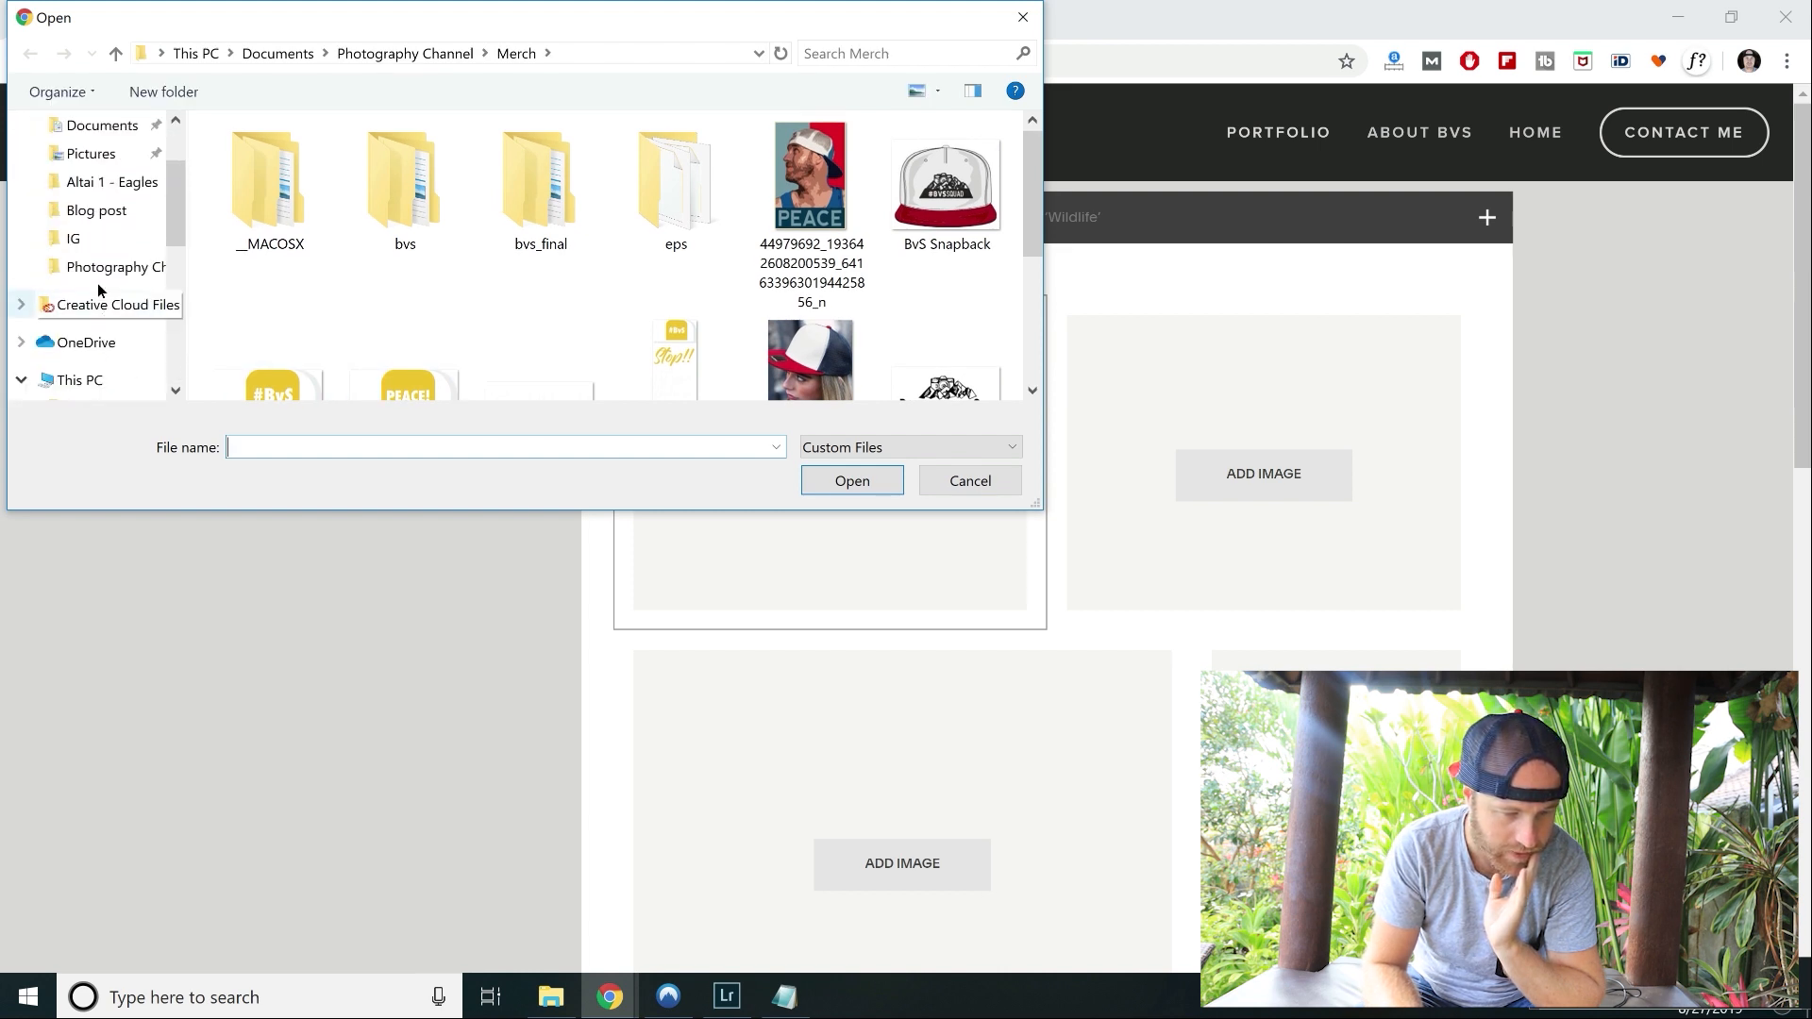
{"action": "left_click", "coordinate": [79, 238]}
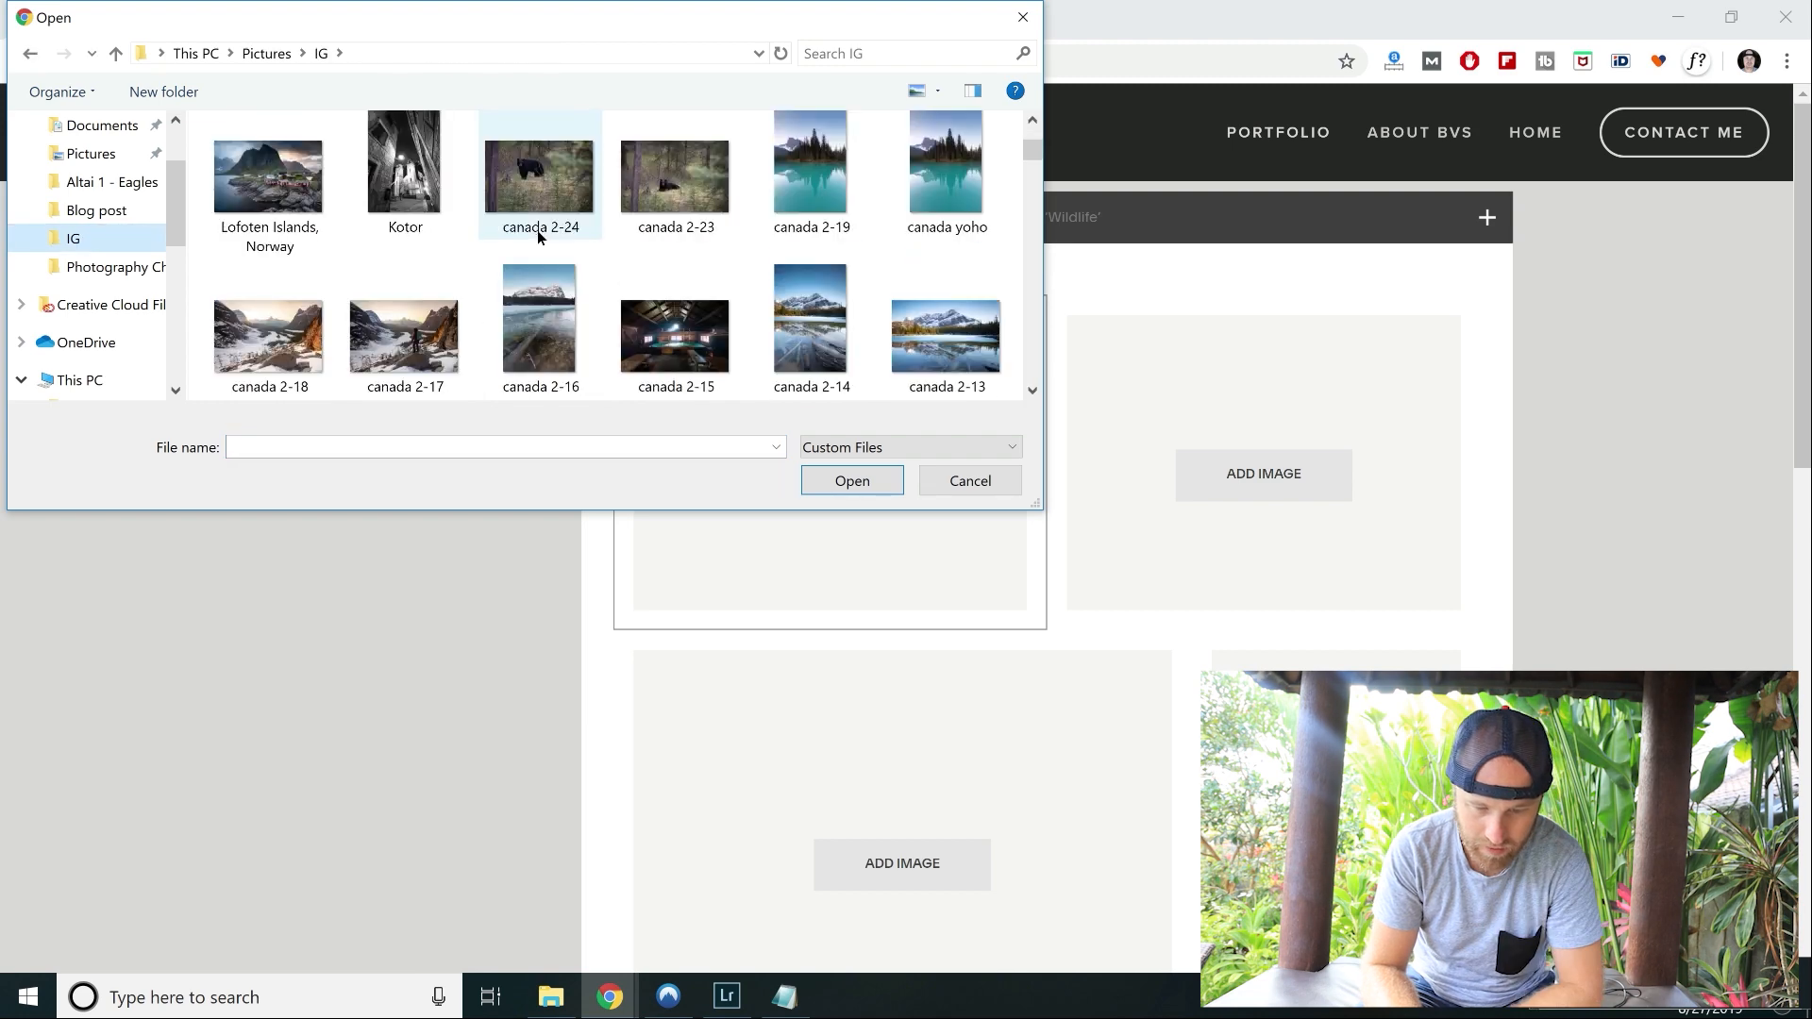
{"action": "scroll", "coordinate": [538, 236], "scroll_direction": "down", "scroll_amount": 1}
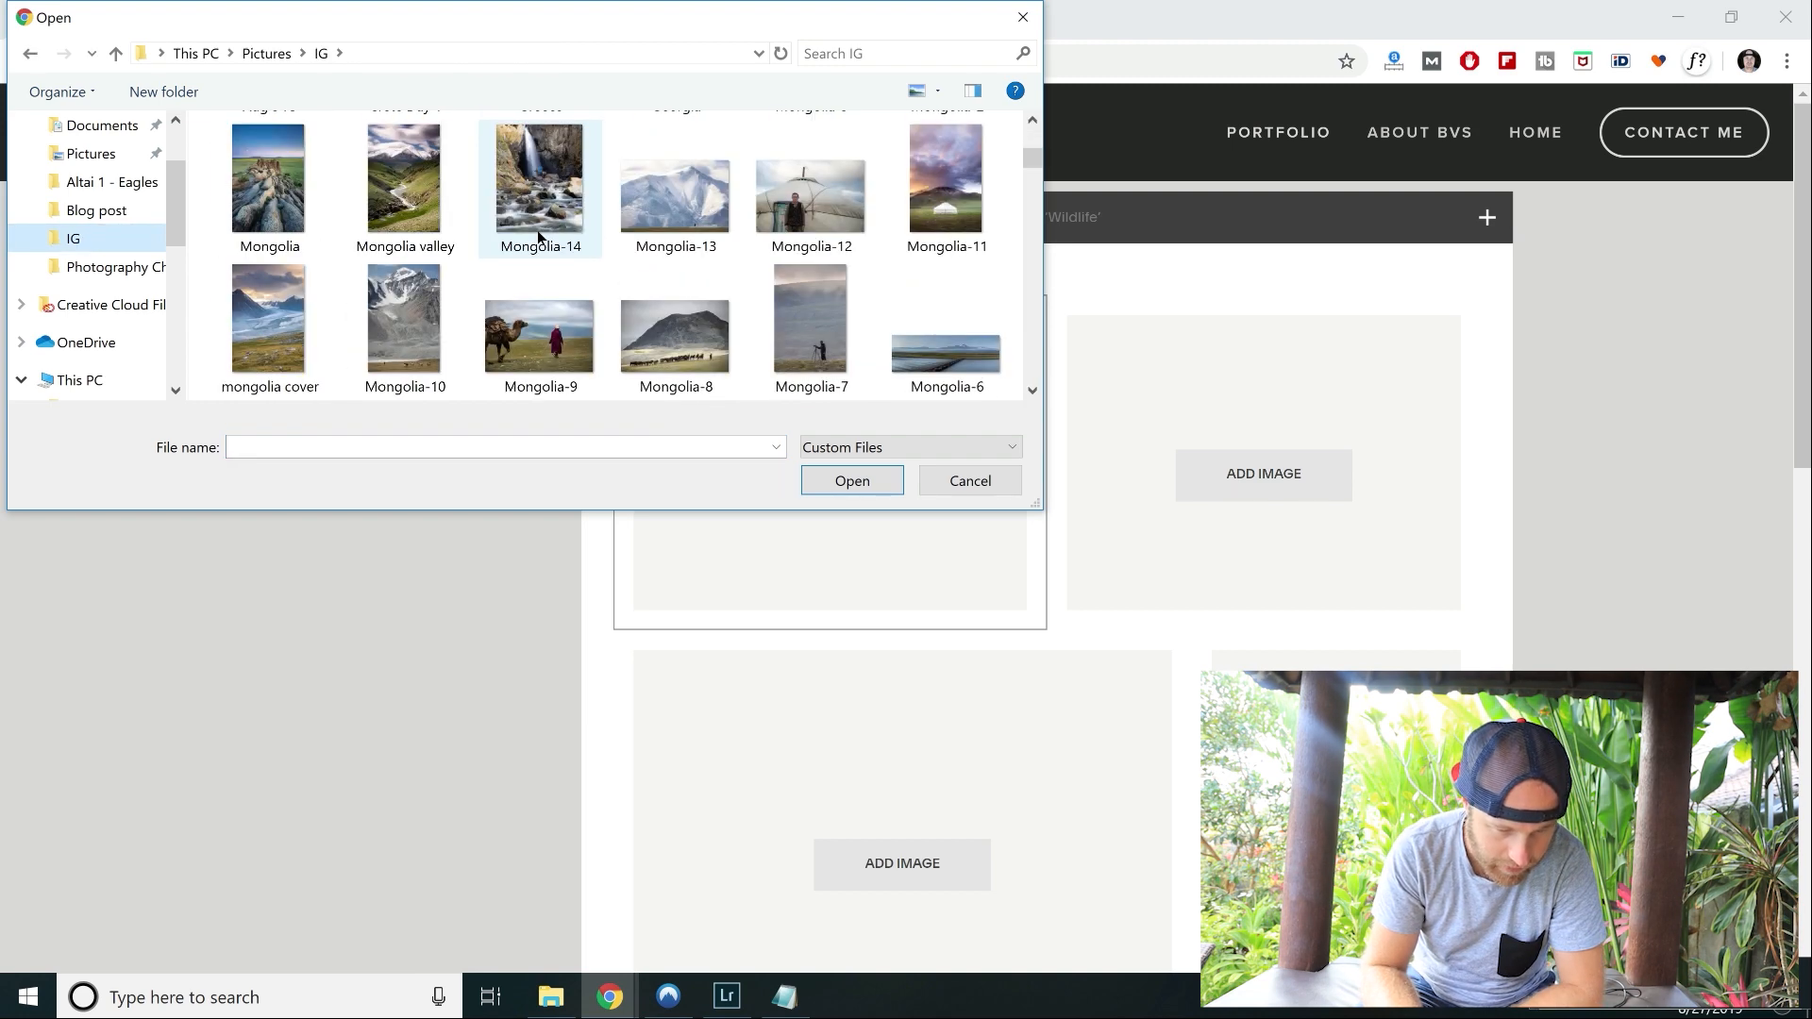
{"action": "left_click_drag", "start_coordinate": [1027, 163], "coordinate": [1041, 222]}
{"action": "left_click", "coordinate": [537, 168]}
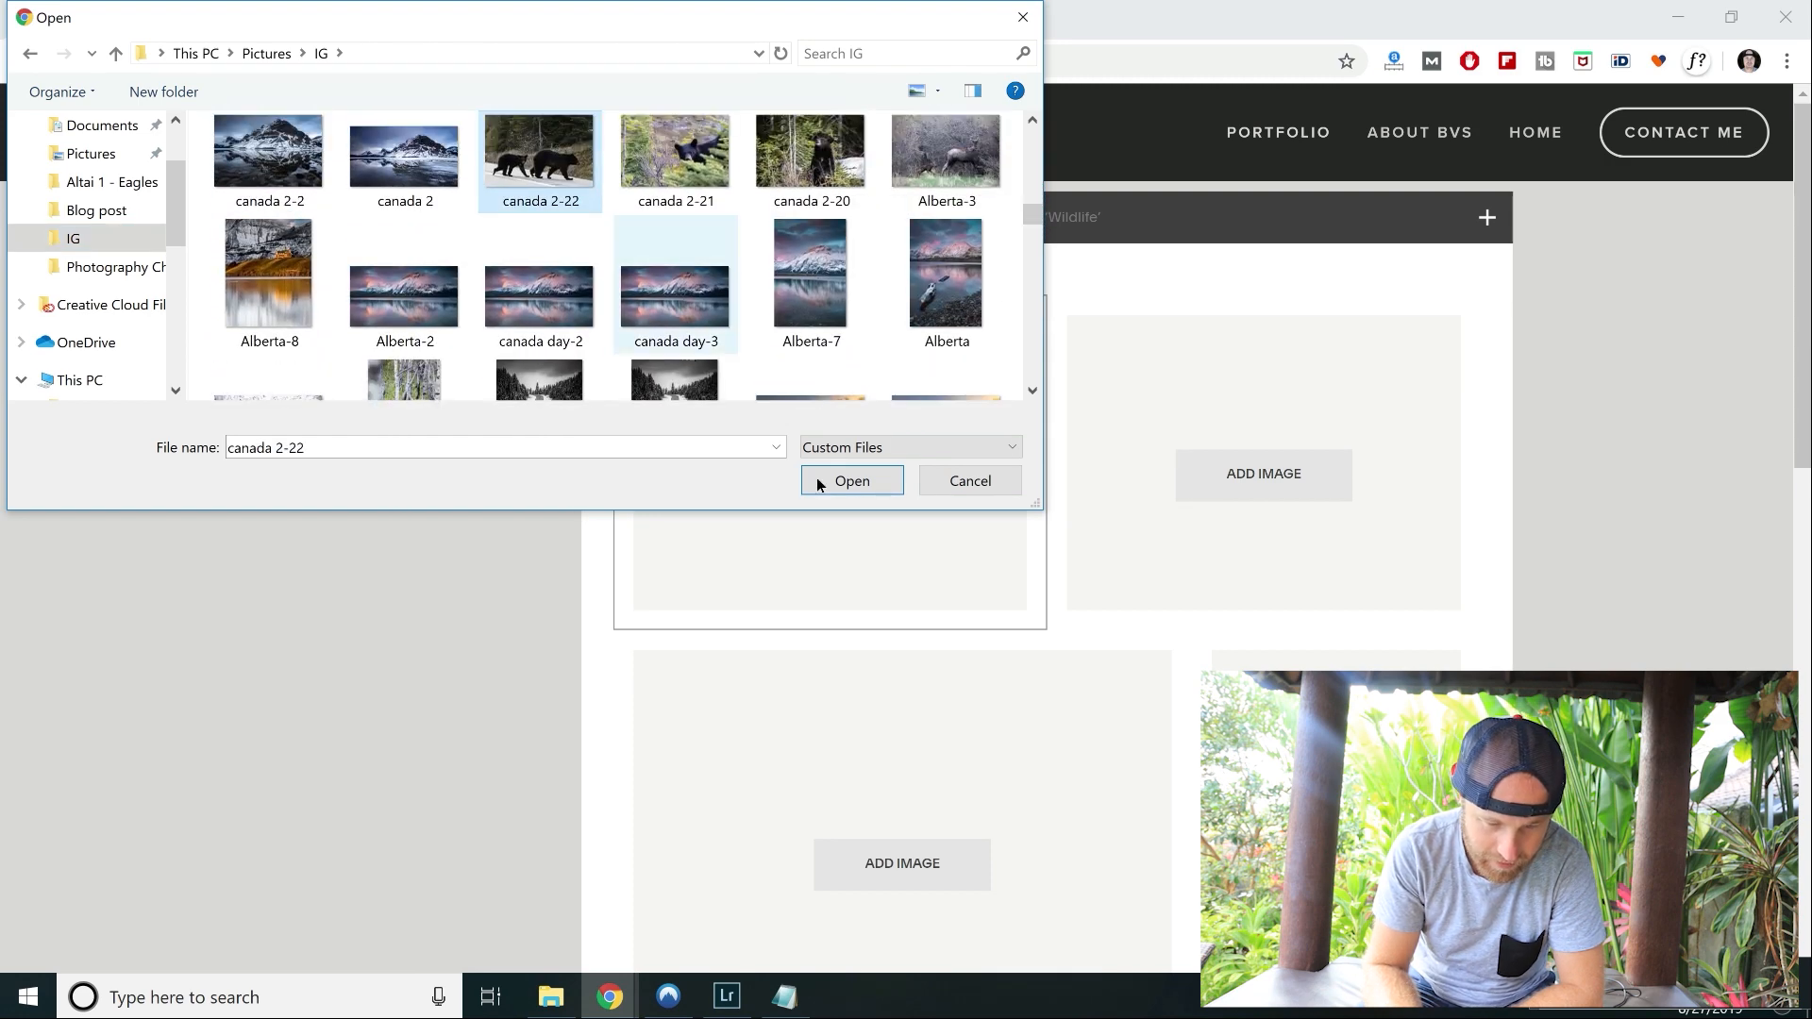
{"action": "left_click", "coordinate": [850, 480]}
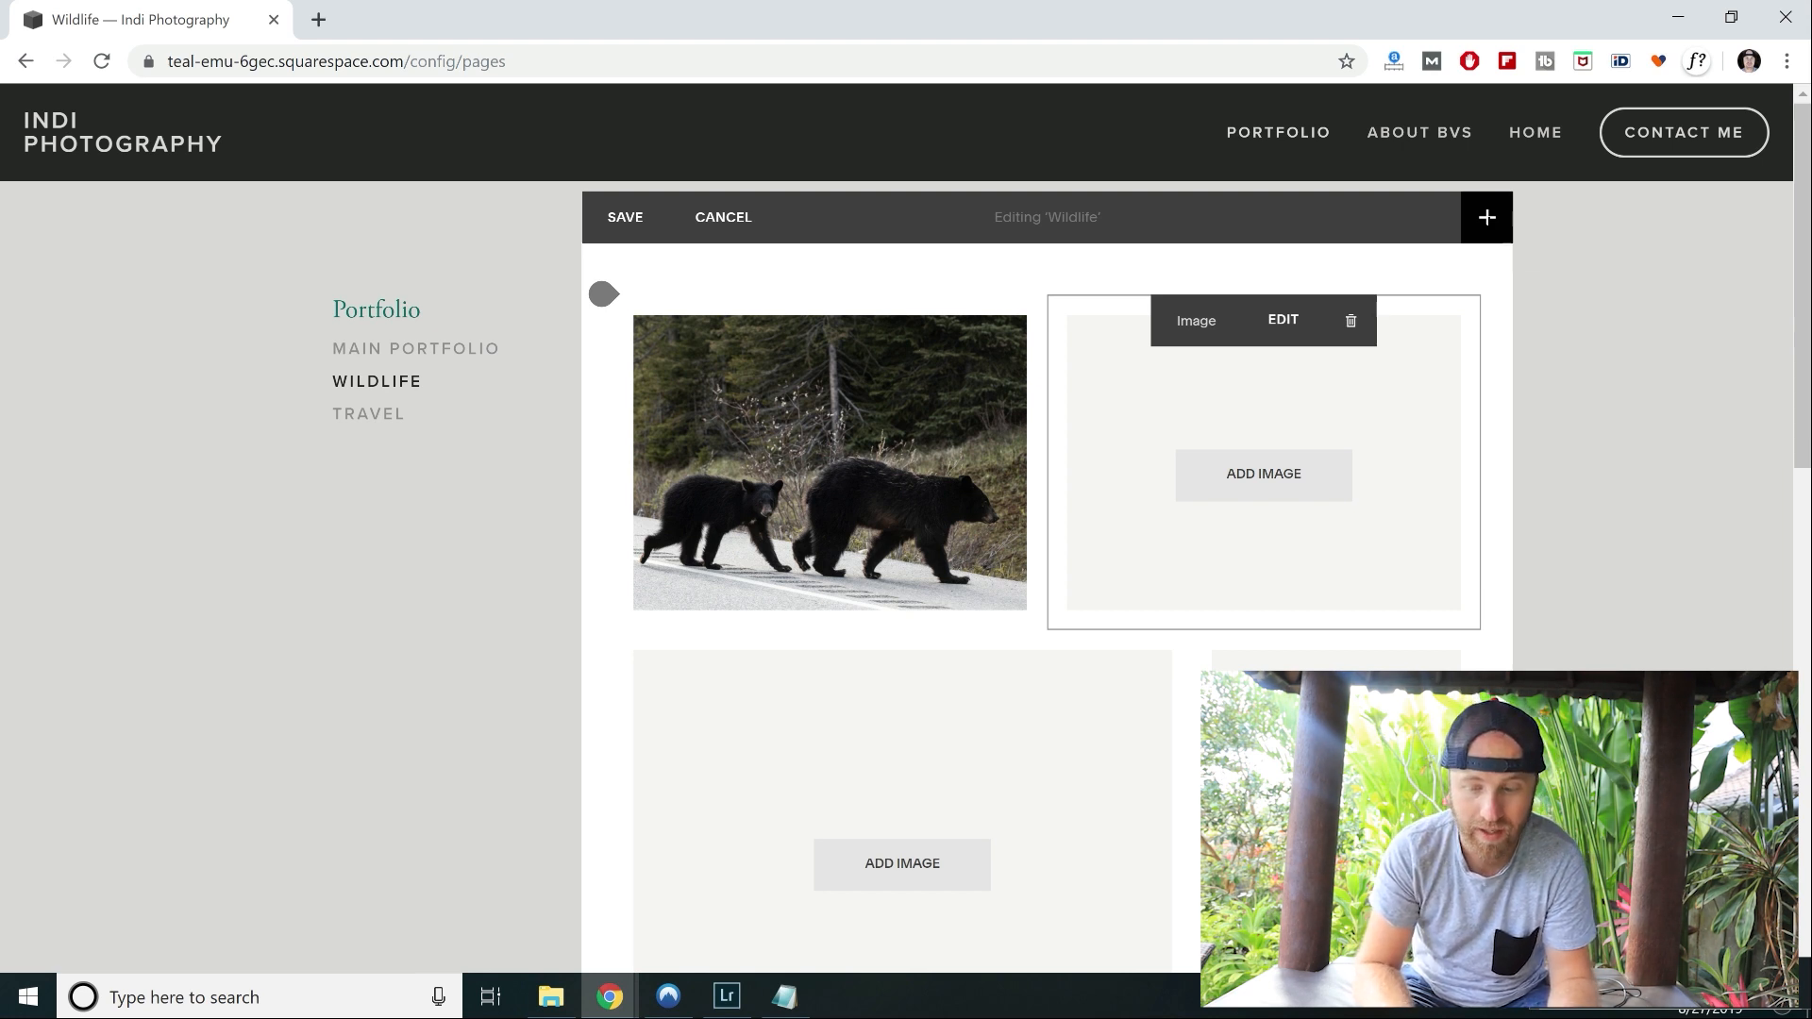
Browse the content blocks and add a Card image layout block to the Wildlife page, leaving its image empty.
{"action": "left_click", "coordinate": [1488, 219]}
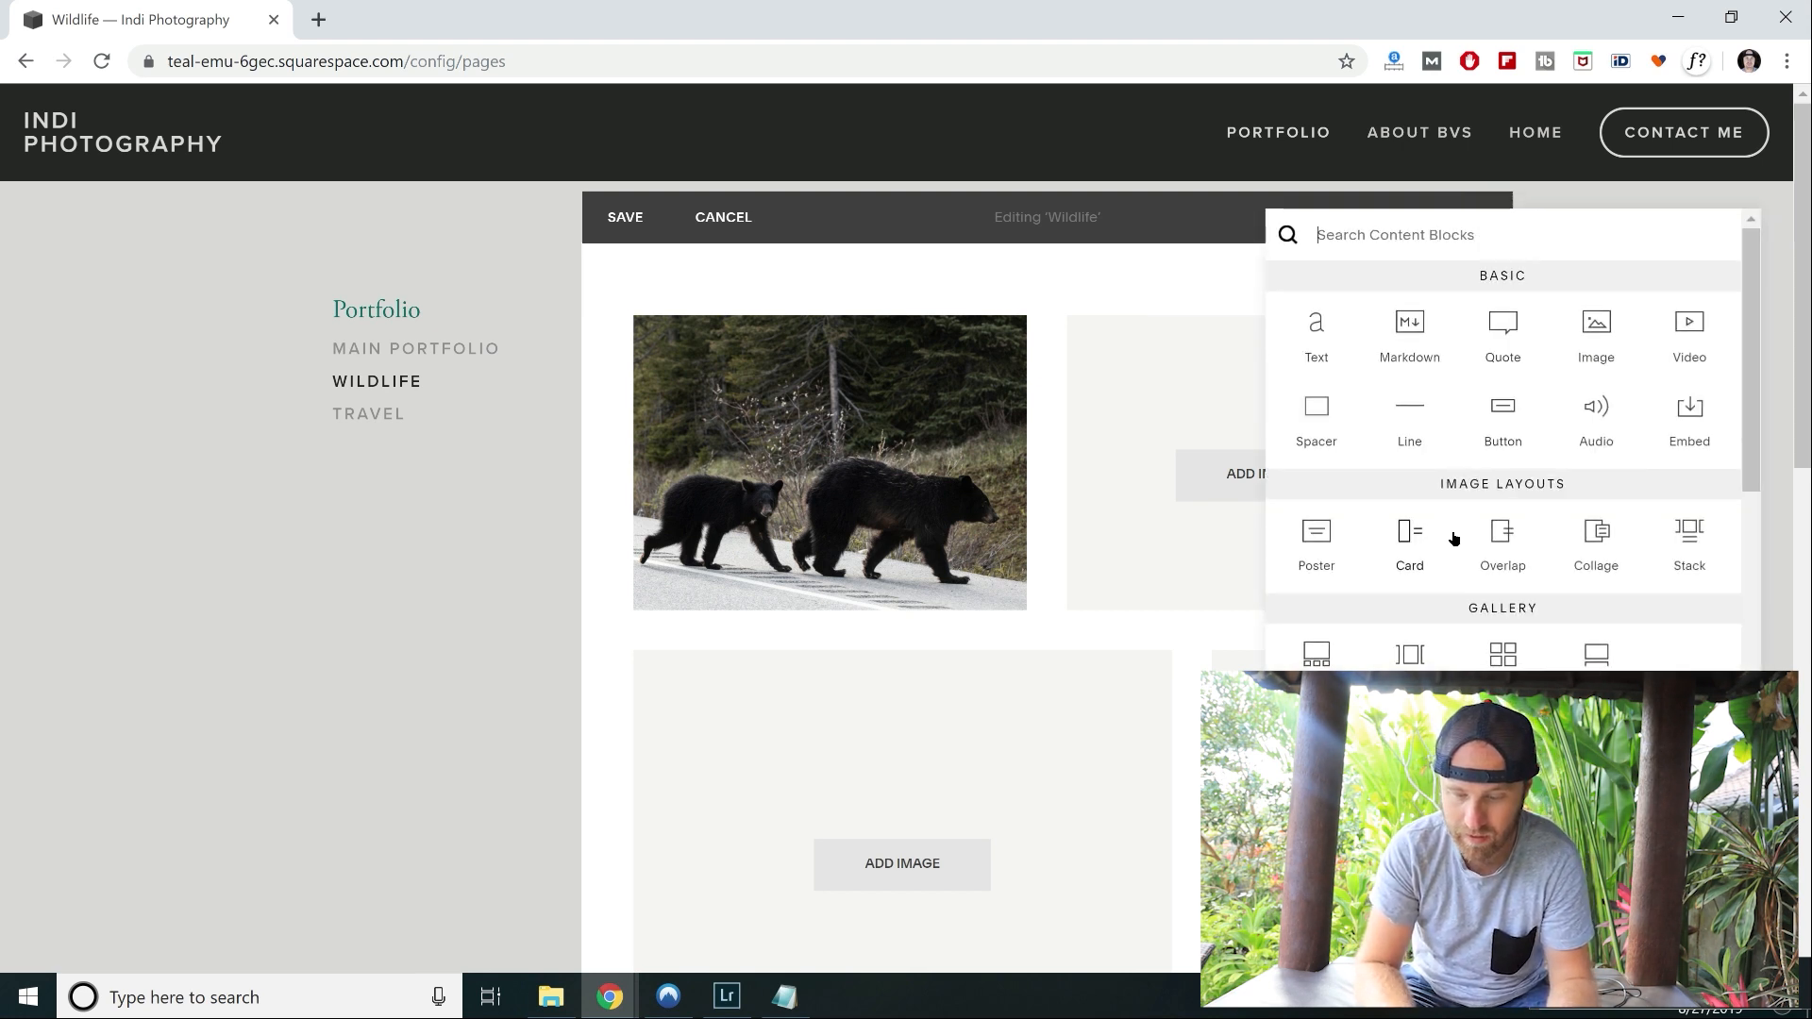
{"action": "scroll", "coordinate": [1453, 539], "scroll_direction": "down", "scroll_amount": 2}
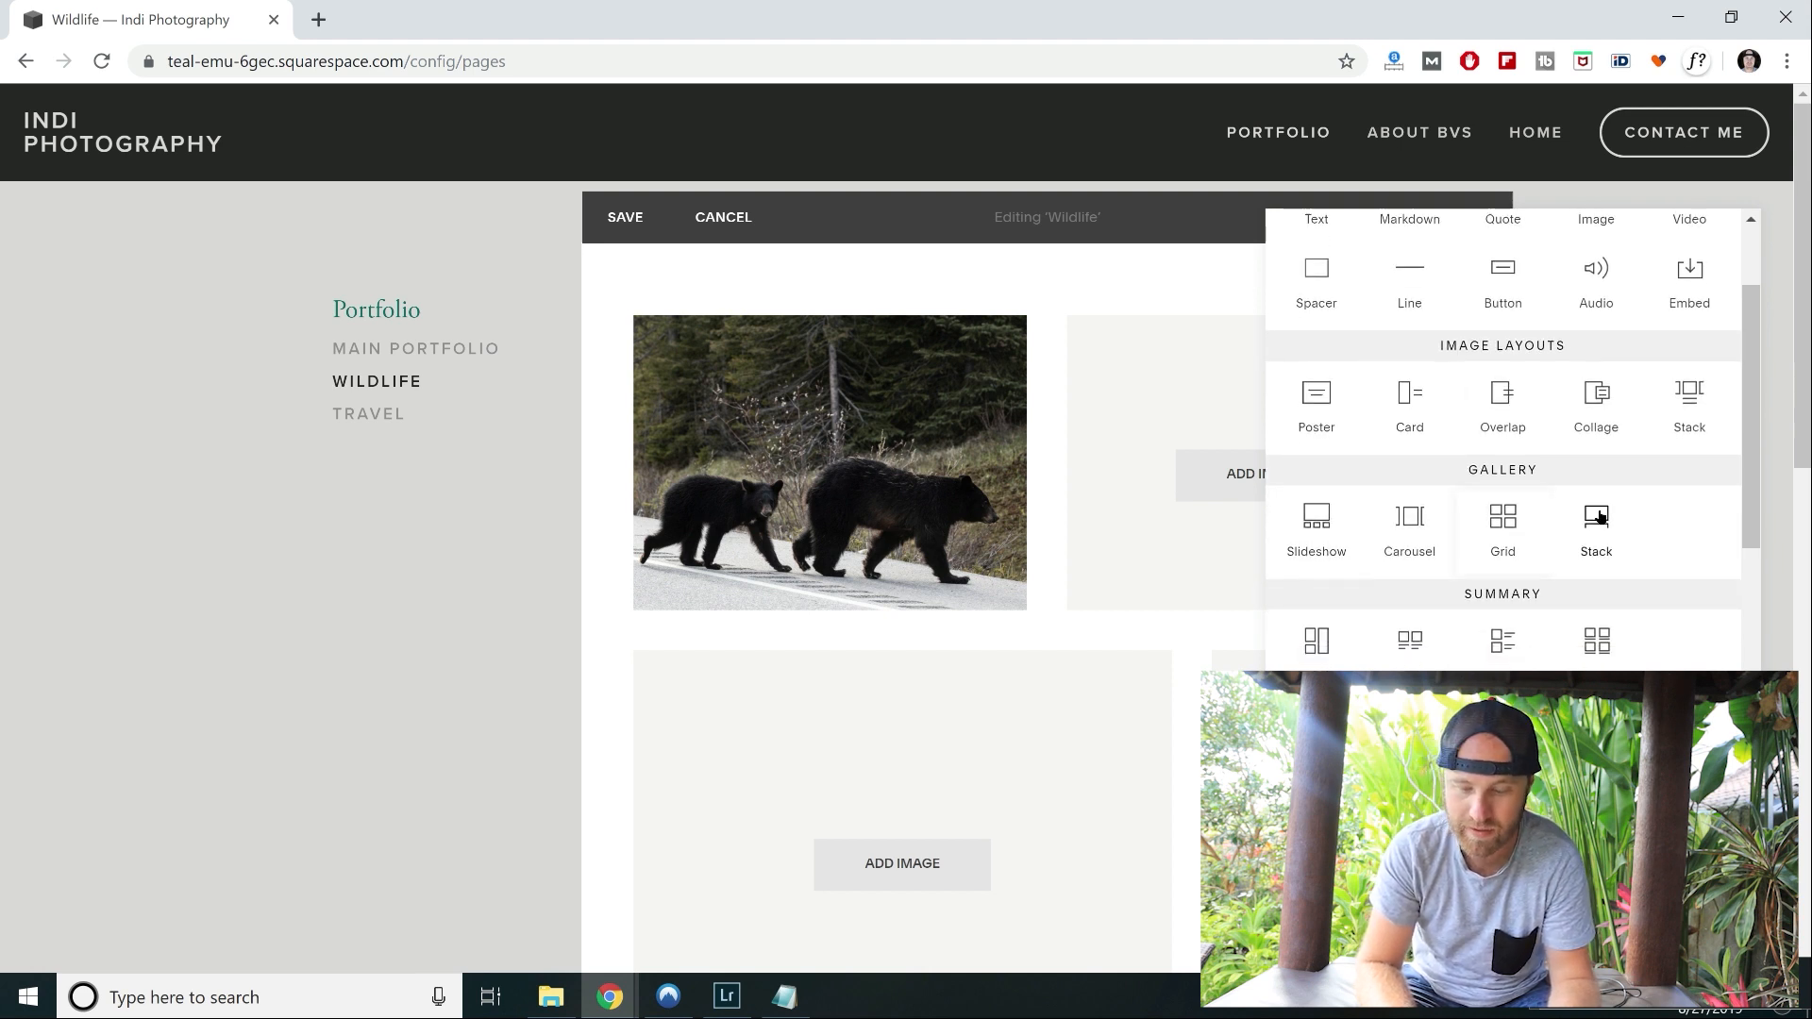
{"action": "scroll", "coordinate": [1596, 521], "scroll_direction": "down", "scroll_amount": 1}
{"action": "scroll", "coordinate": [1407, 607], "scroll_direction": "down", "scroll_amount": 2}
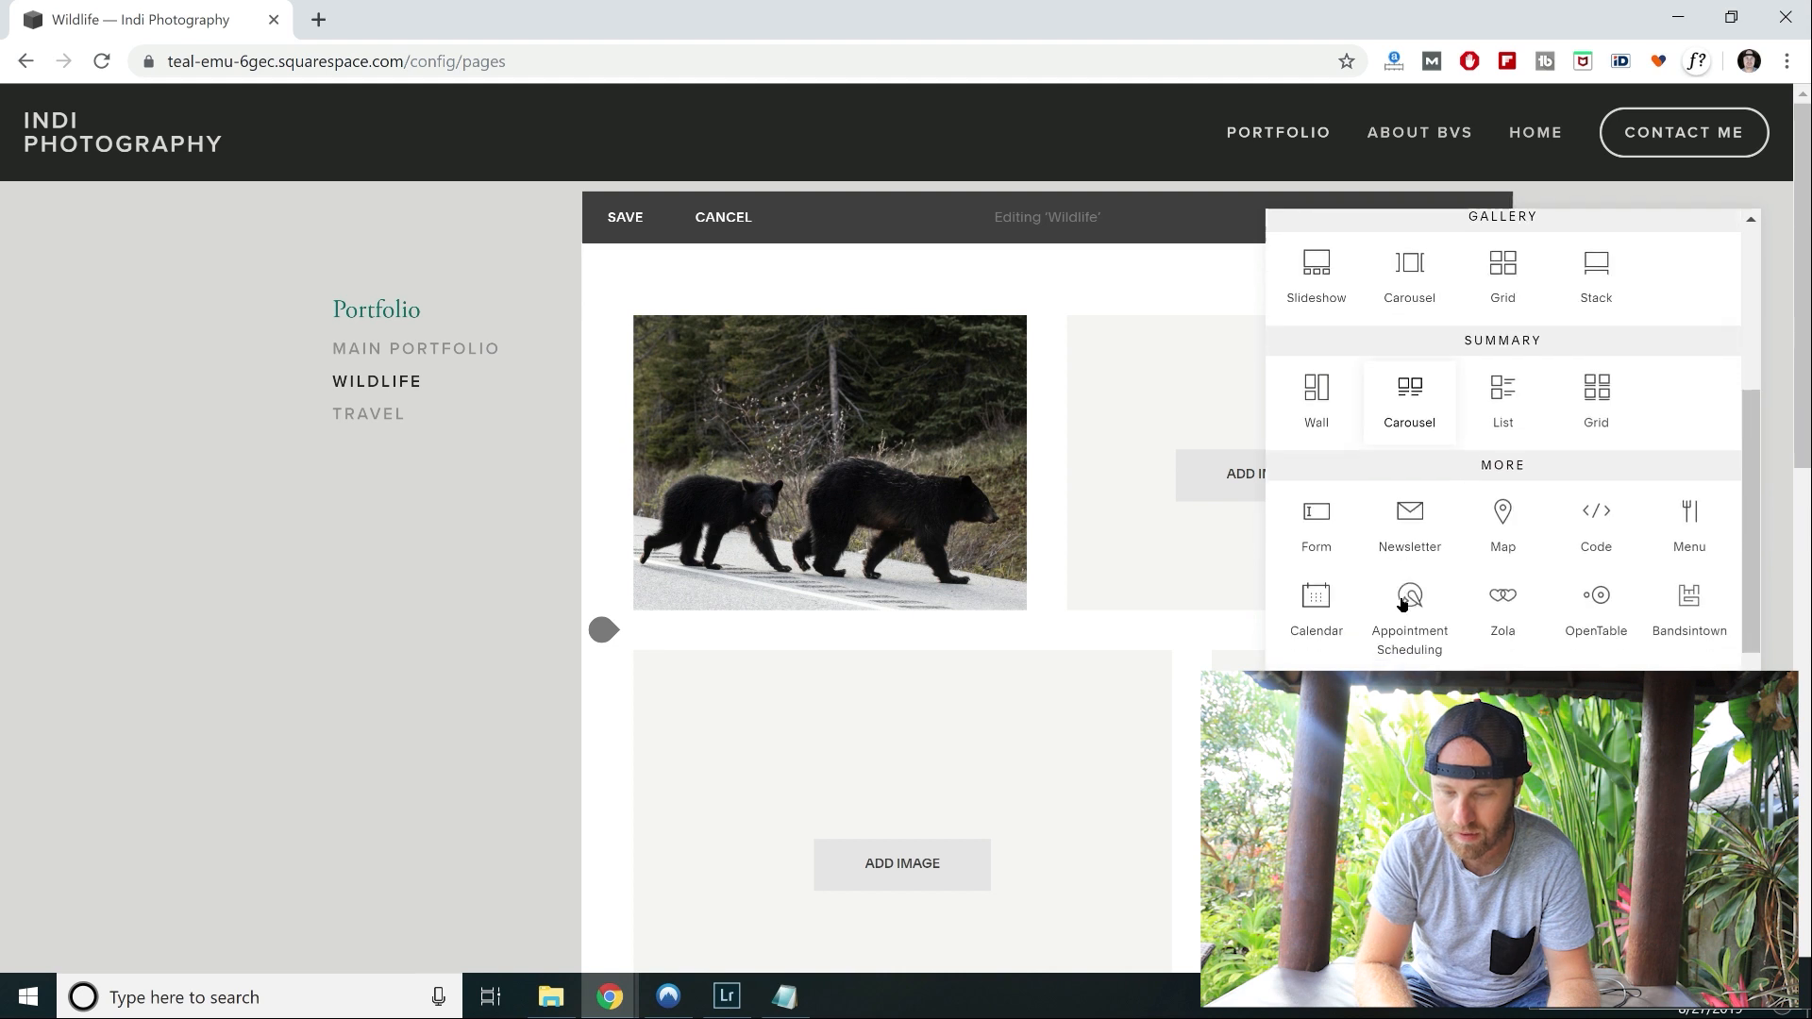
{"action": "scroll", "coordinate": [1404, 606], "scroll_direction": "up", "scroll_amount": 2}
{"action": "scroll", "coordinate": [1404, 606], "scroll_direction": "up", "scroll_amount": 2}
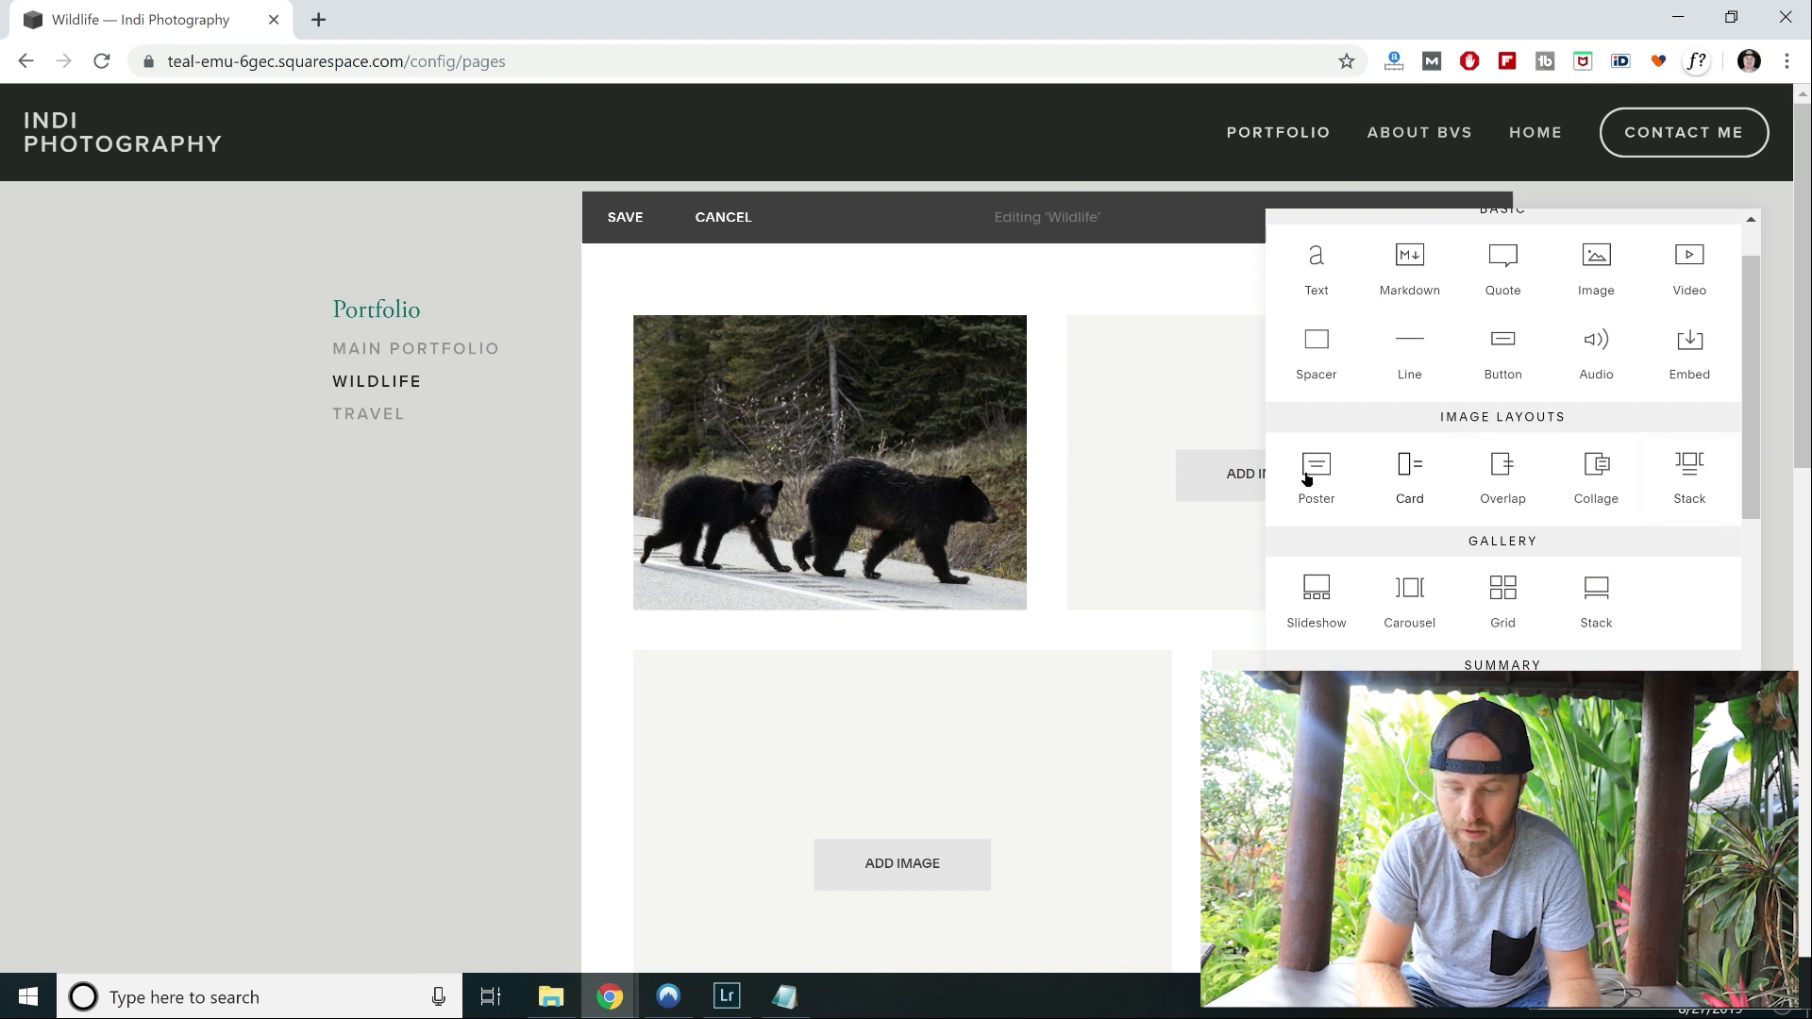
{"action": "left_click", "coordinate": [1412, 472]}
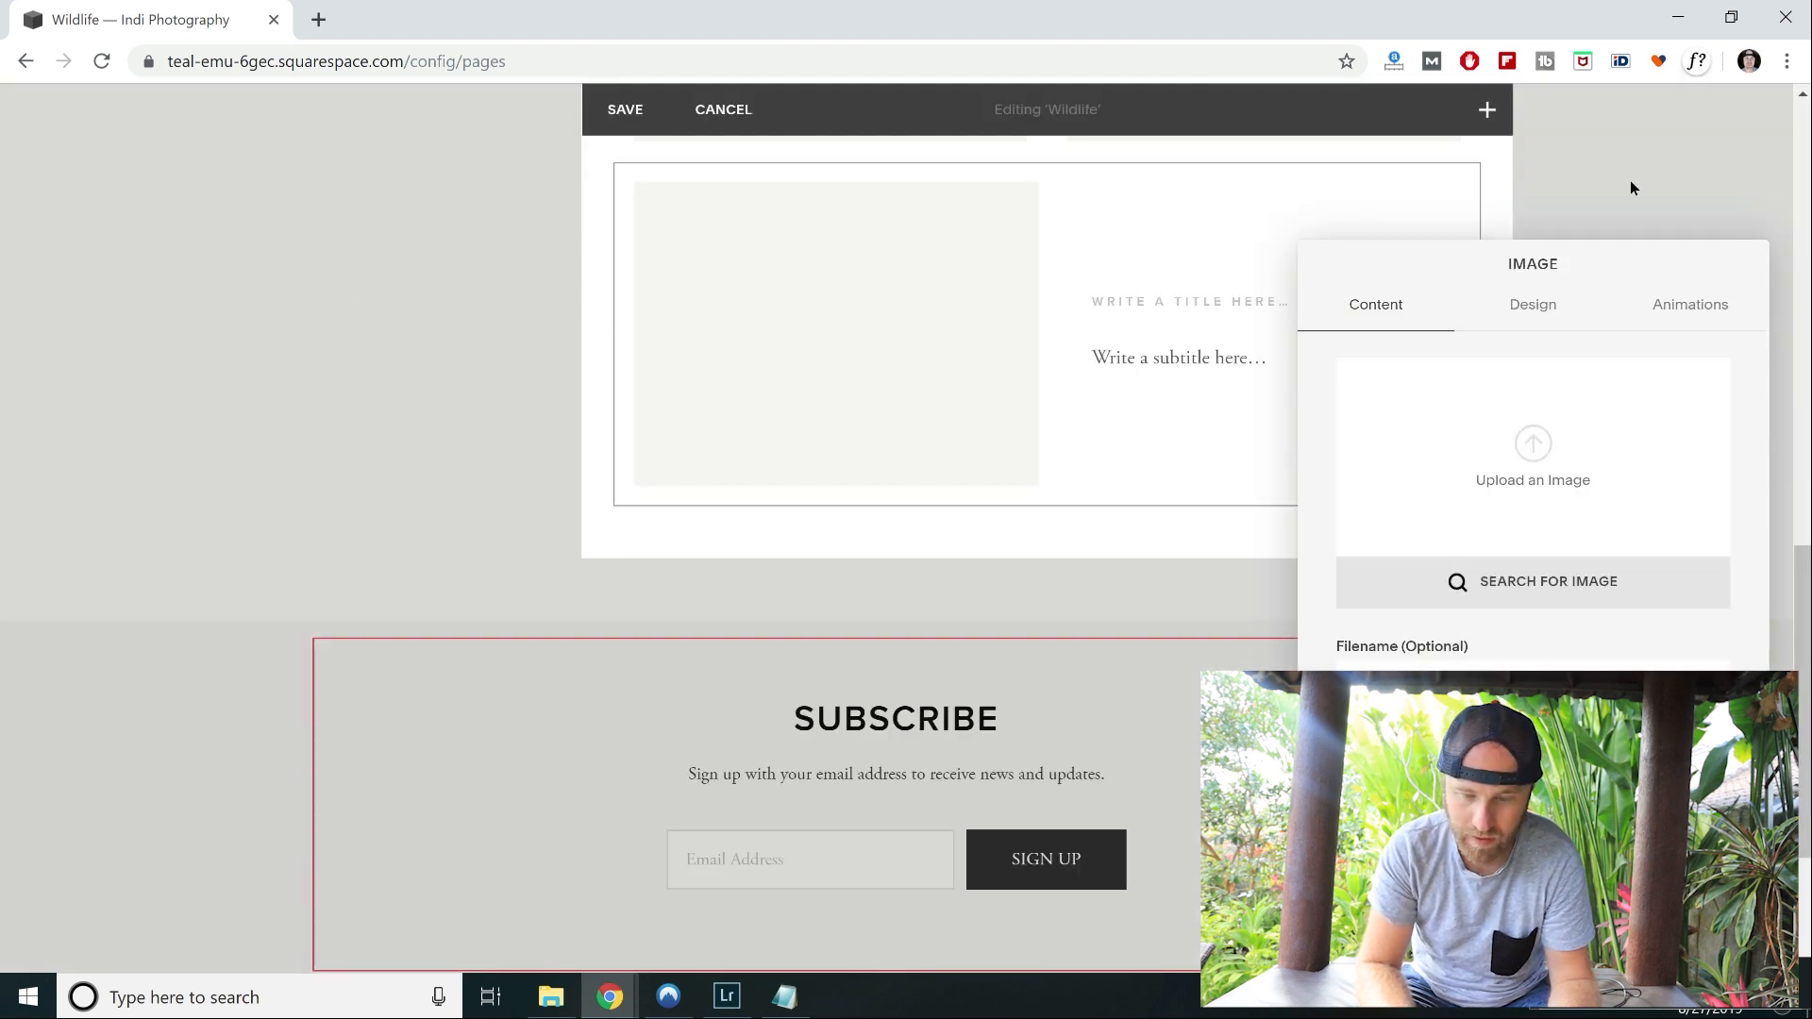
{"action": "left_click", "coordinate": [1631, 188]}
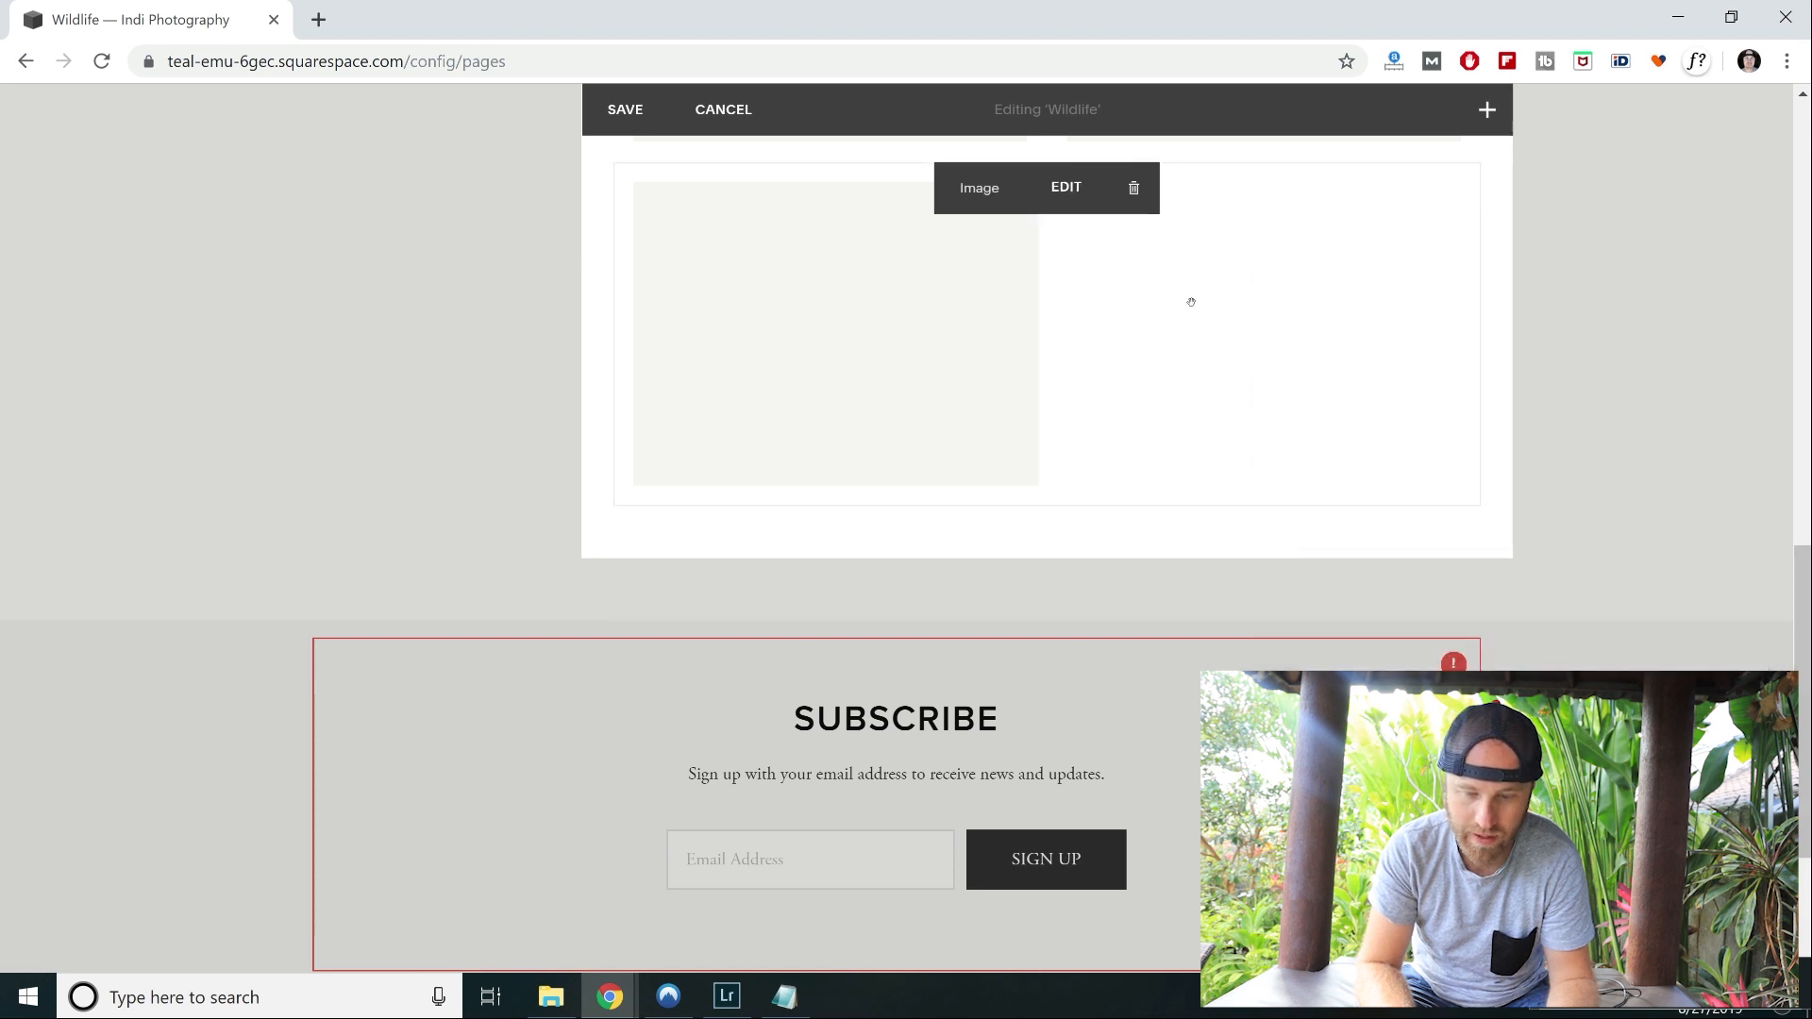
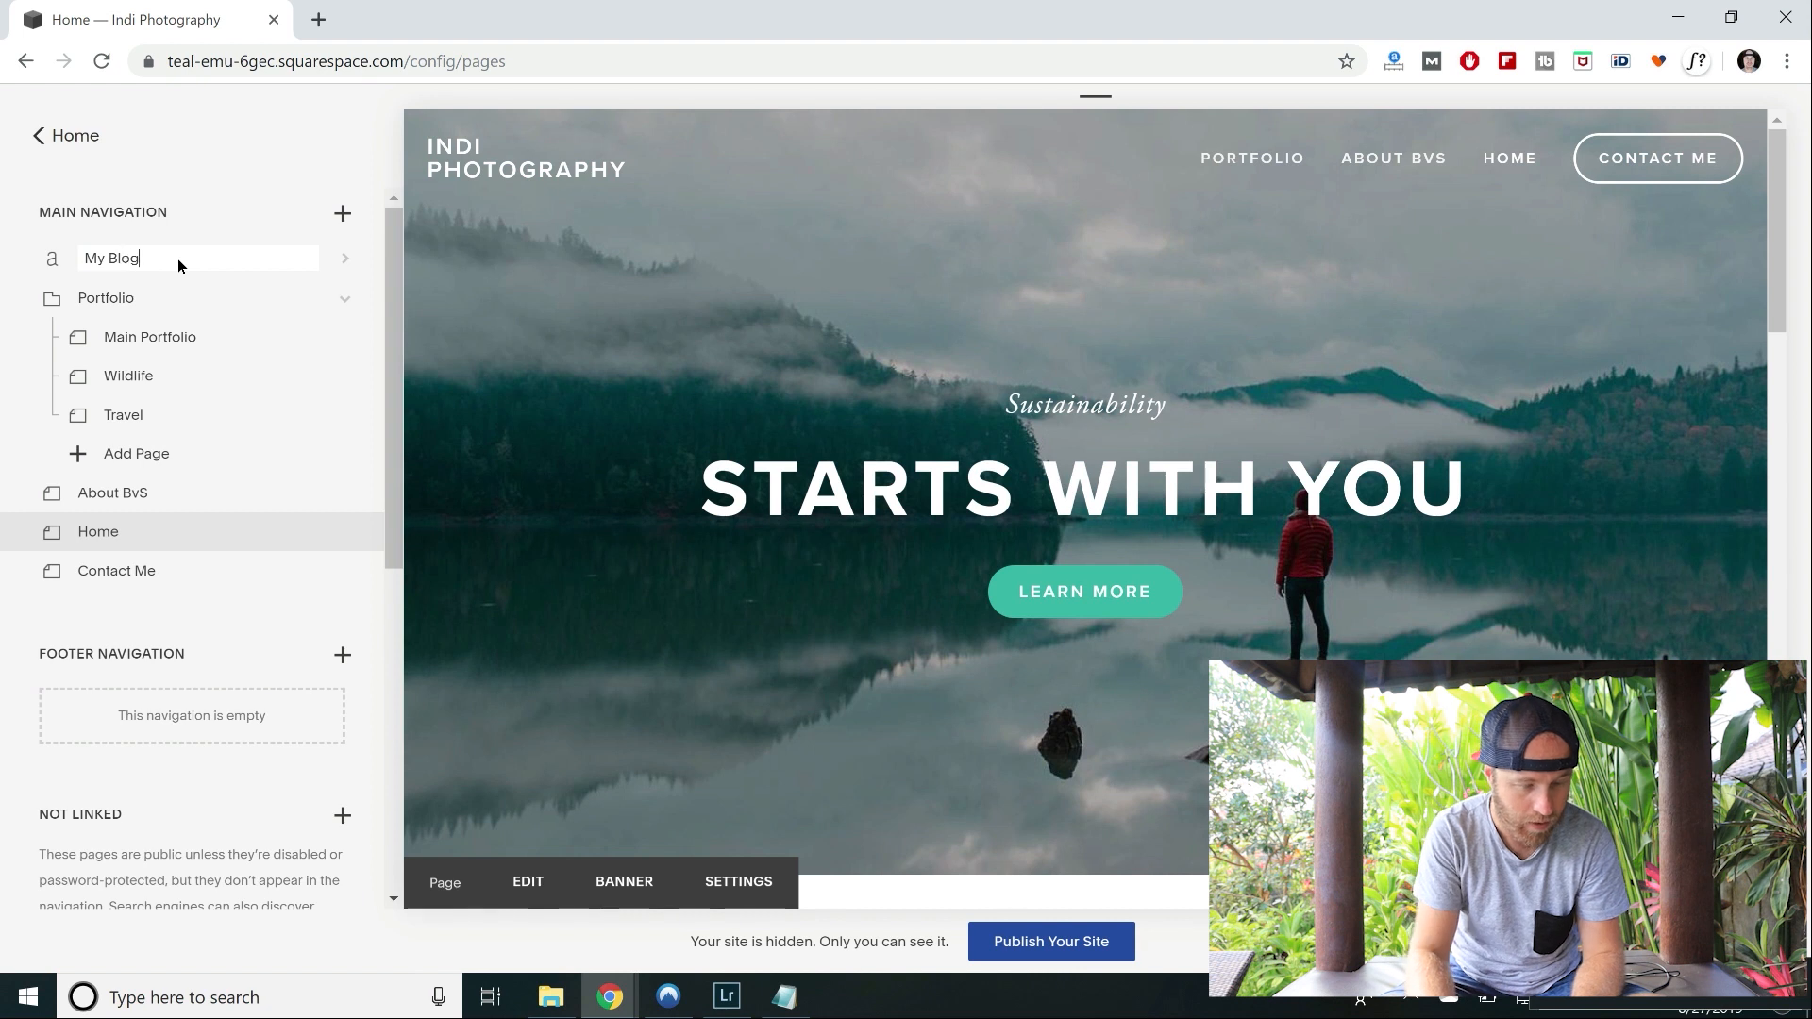
Name the new blog page "Blog" in the main navigation.
{"action": "key", "text": "BackSpace"}
{"action": "key", "text": "BackSpace"}
{"action": "key", "text": "BackSpace"}
{"action": "key", "text": "BackSpace"}
{"action": "key", "text": "BackSpace"}
{"action": "key", "text": "BackSpace"}
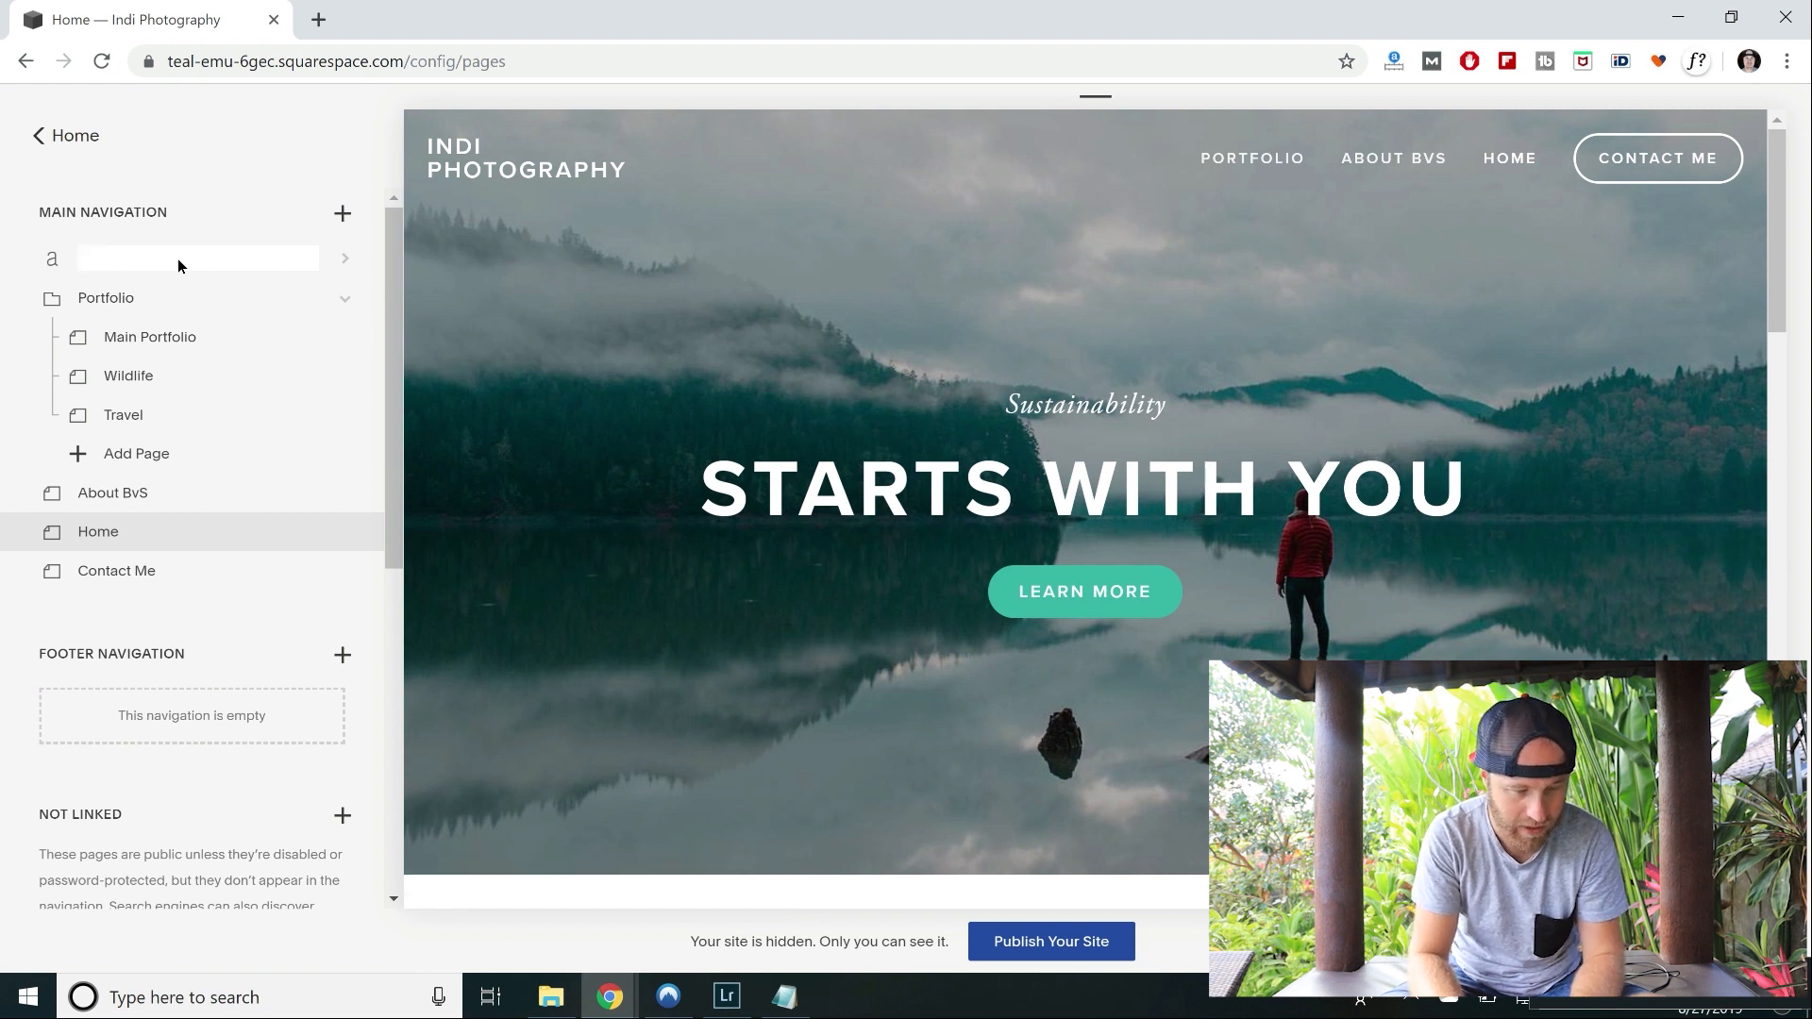
{"action": "type", "text": "Blog"}
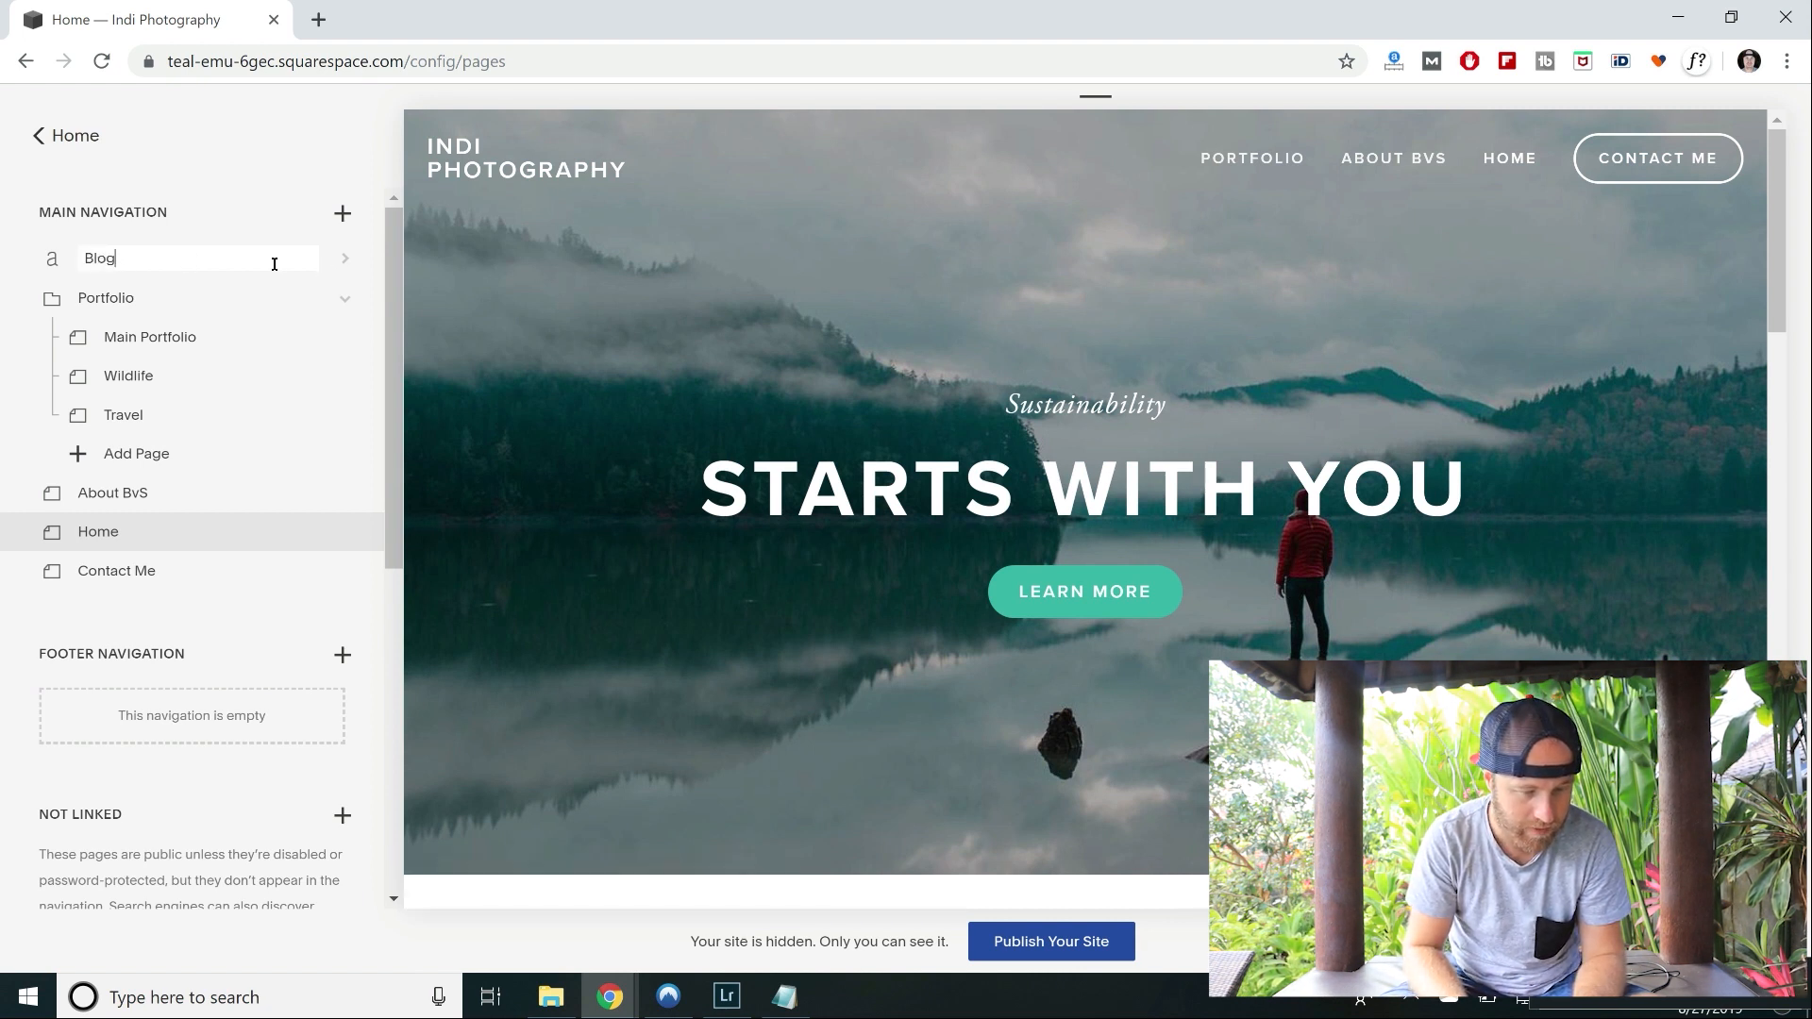
{"action": "key", "text": "Return"}
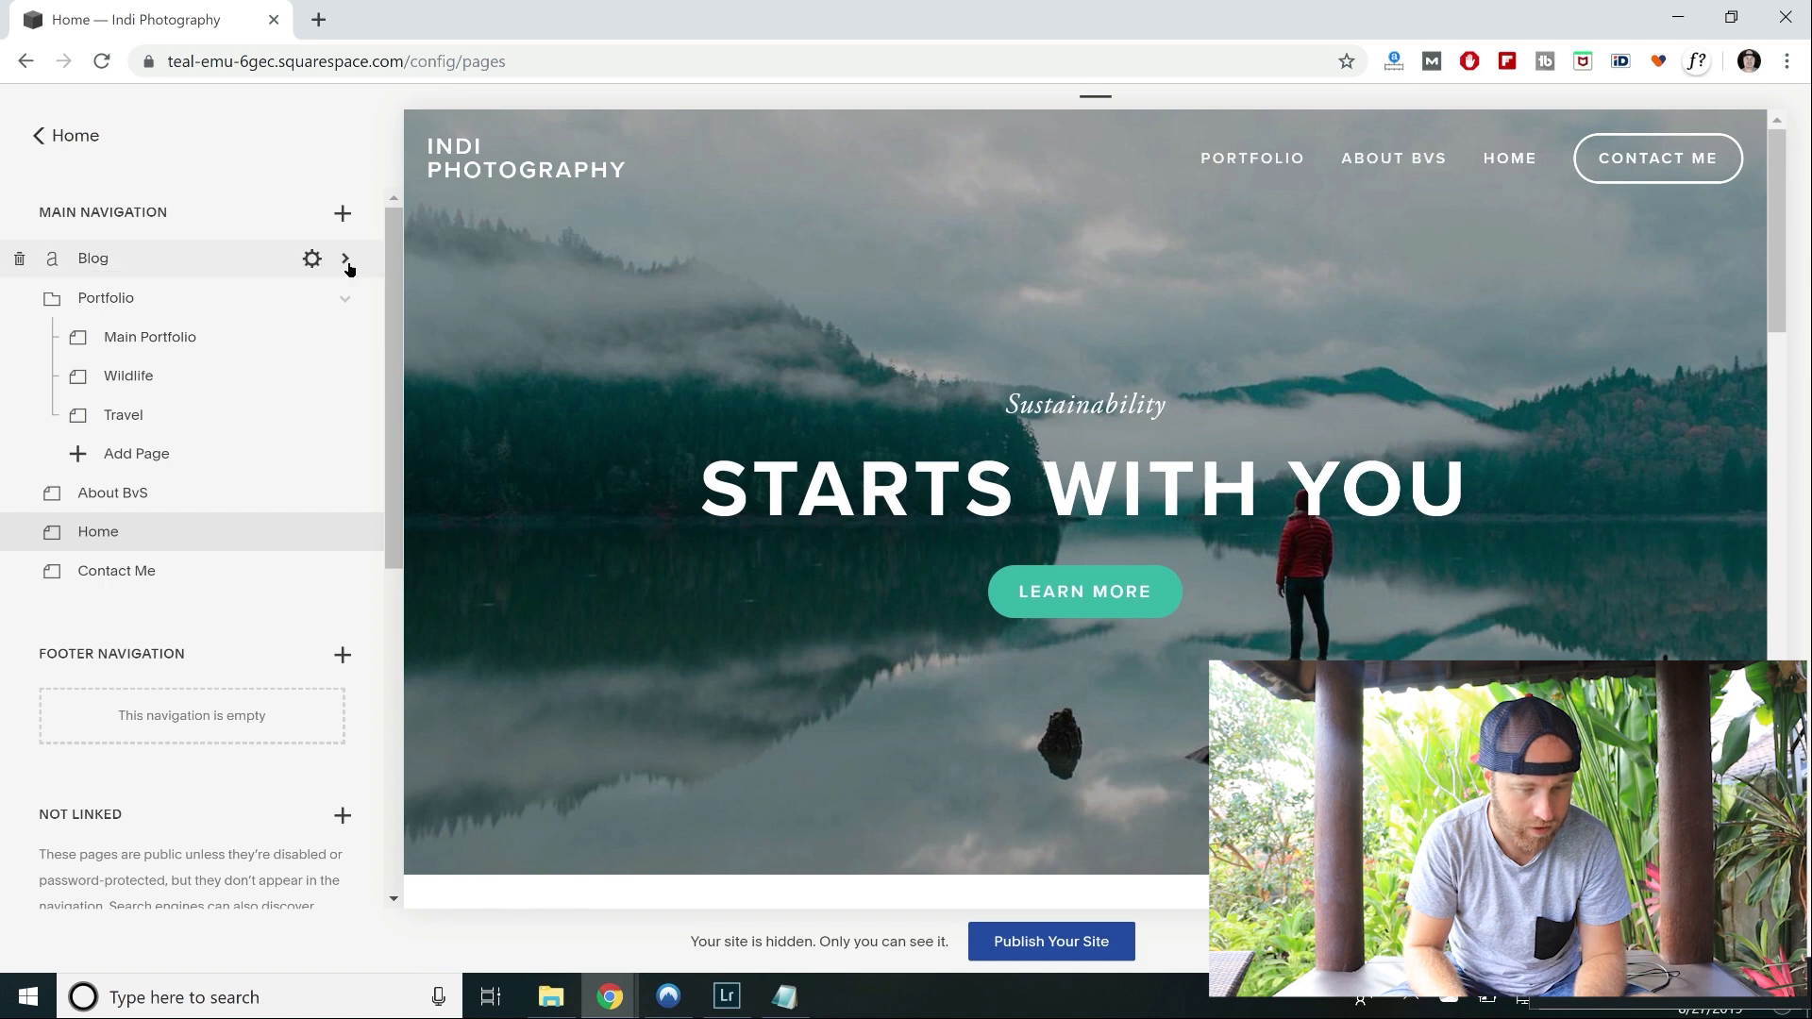
Set the page title to "Travel Photography Blog" in the Blog page's general settings.
{"action": "left_click", "coordinate": [311, 266]}
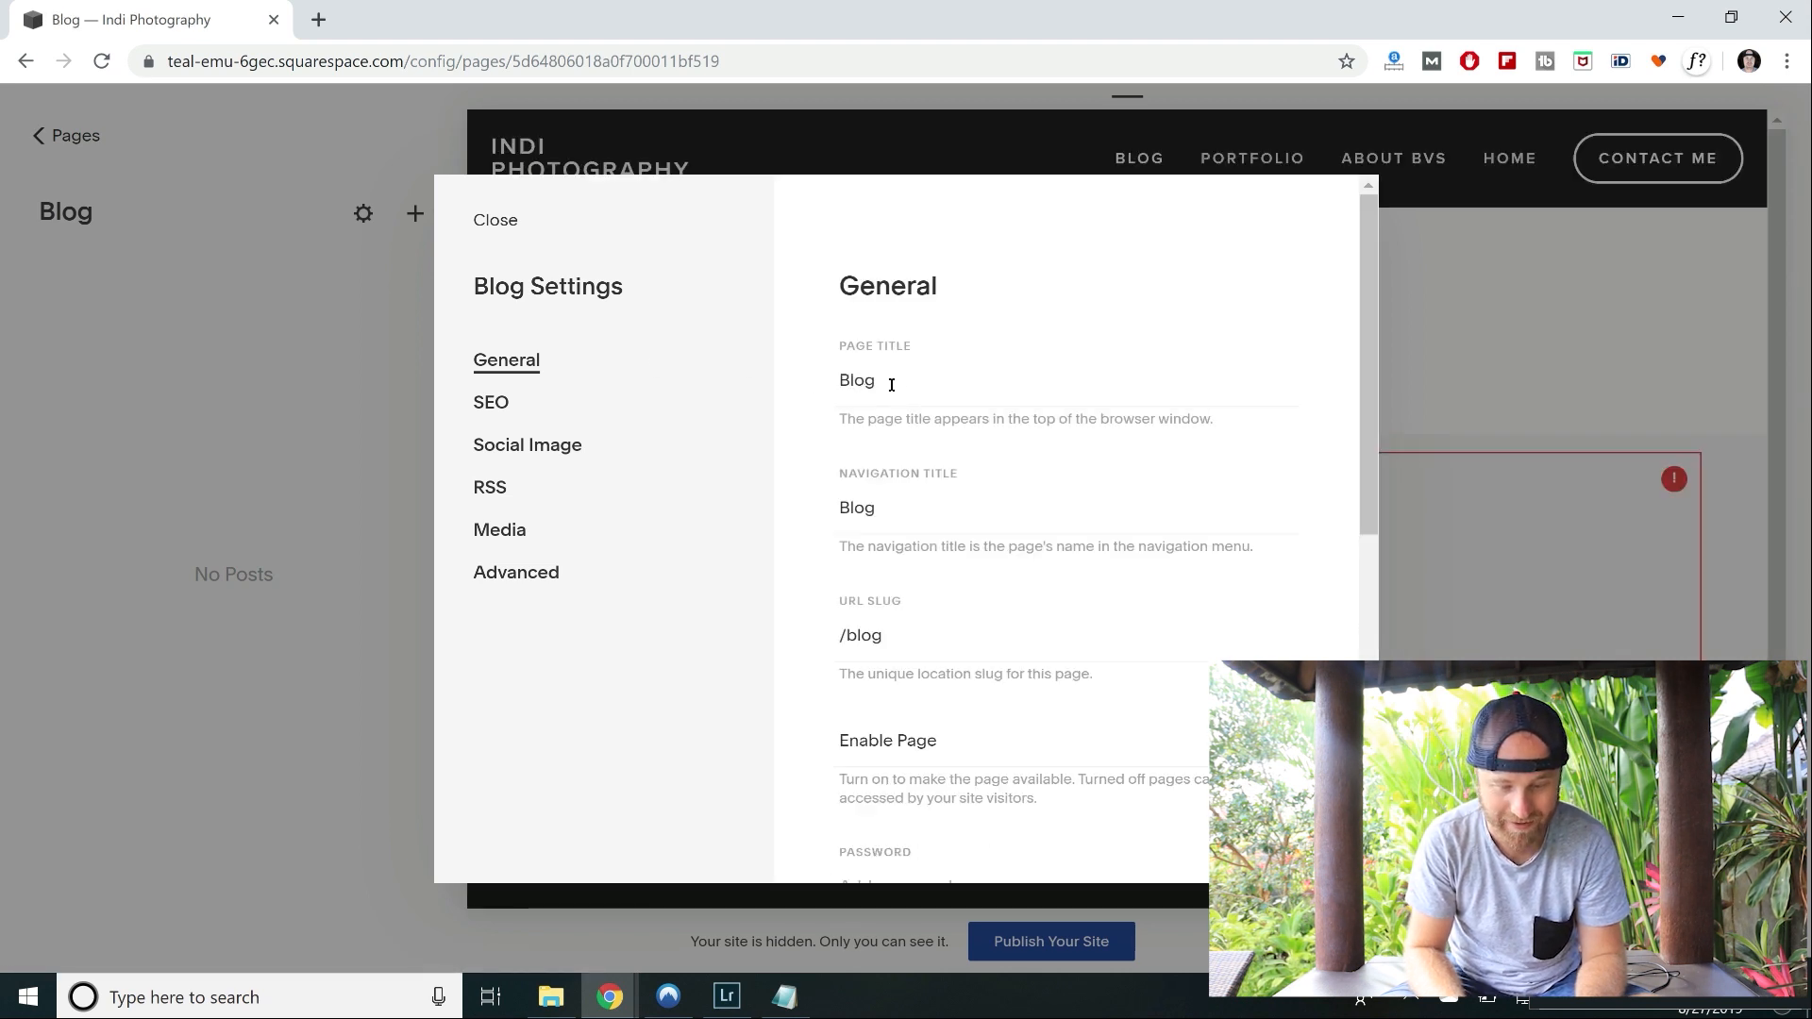
{"action": "double_click", "coordinate": [889, 384]}
{"action": "type", "text": "Trave"}
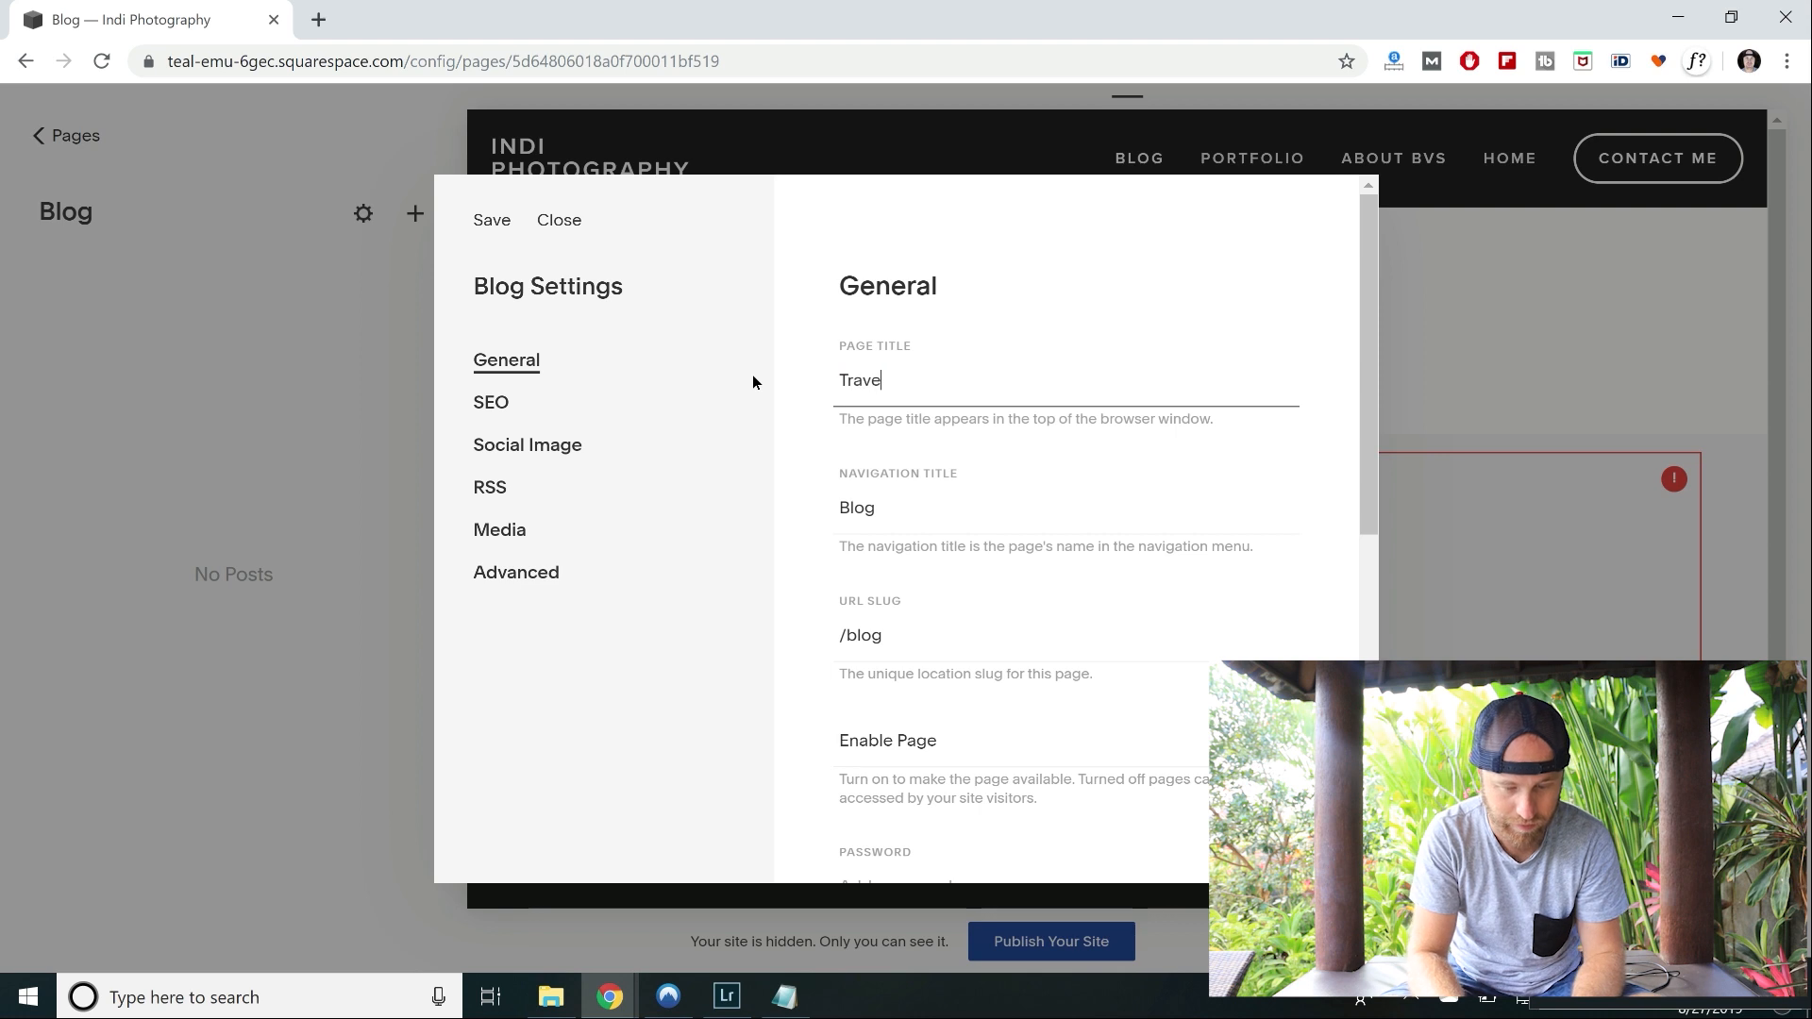
{"action": "type", "text": "l Photography Vl"}
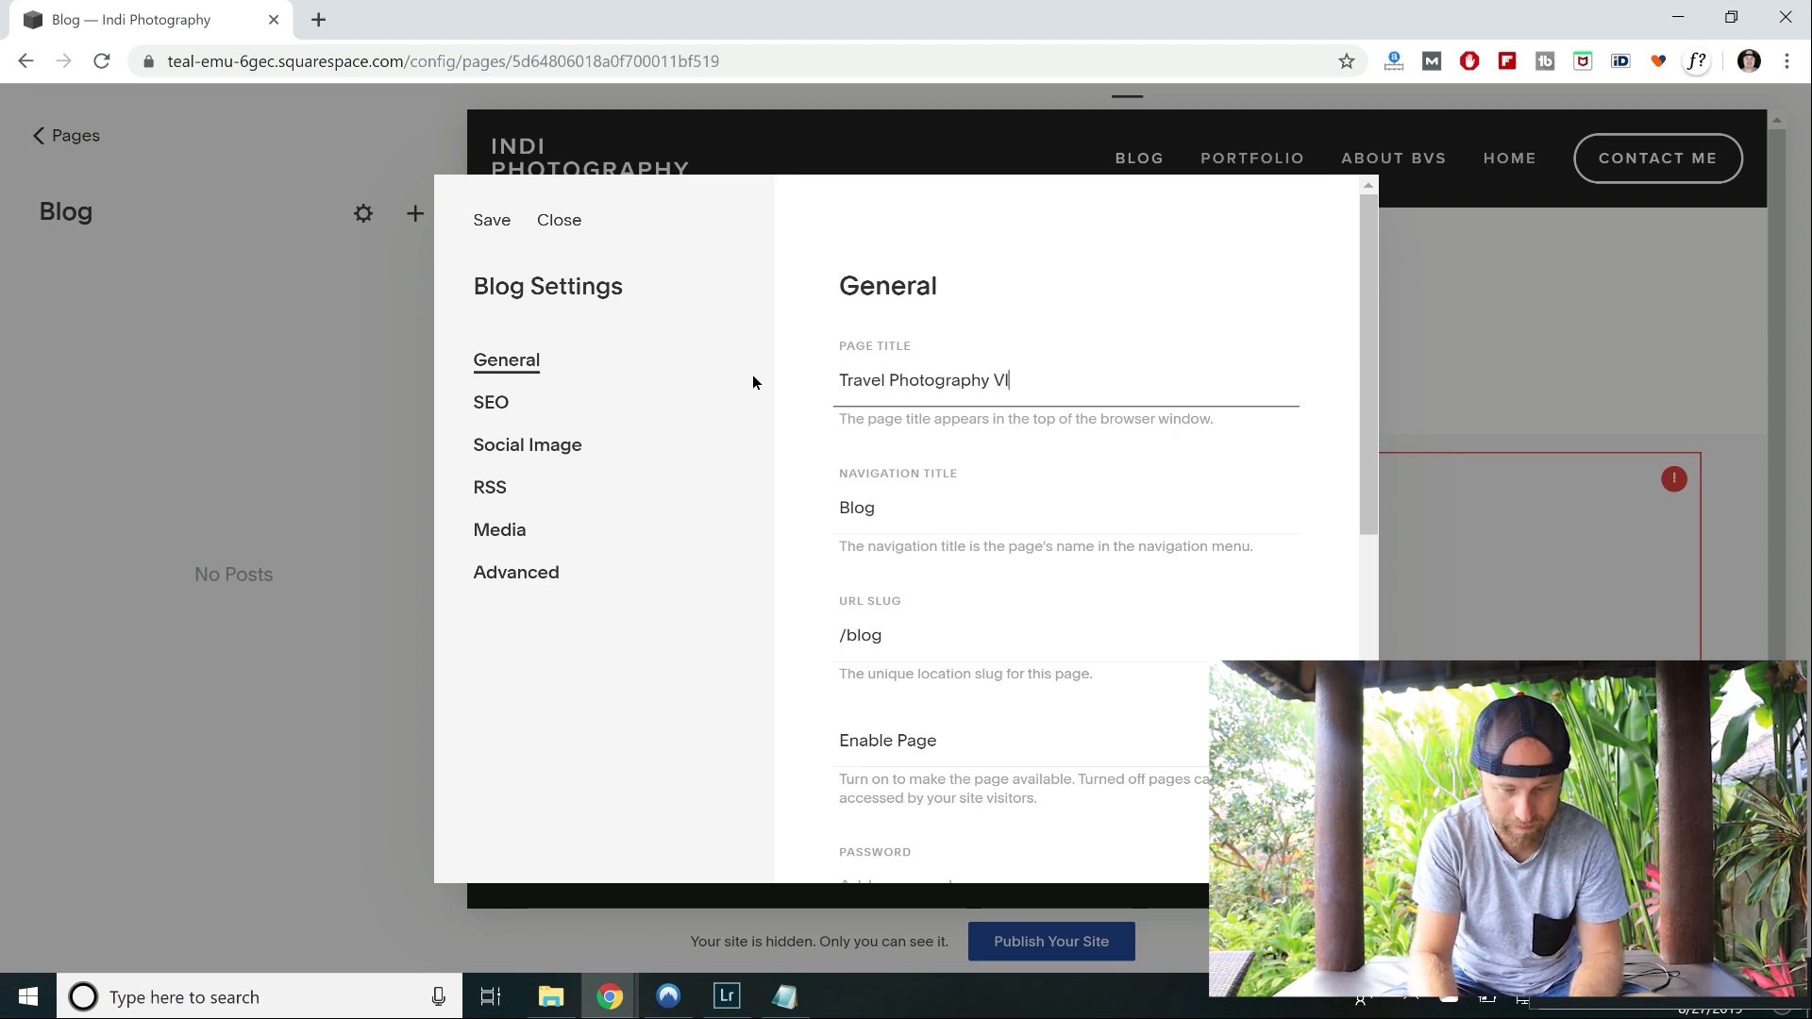
{"action": "key", "text": "BackSpace"}
{"action": "key", "text": "BackSpace"}
{"action": "type", "text": "Blog"}
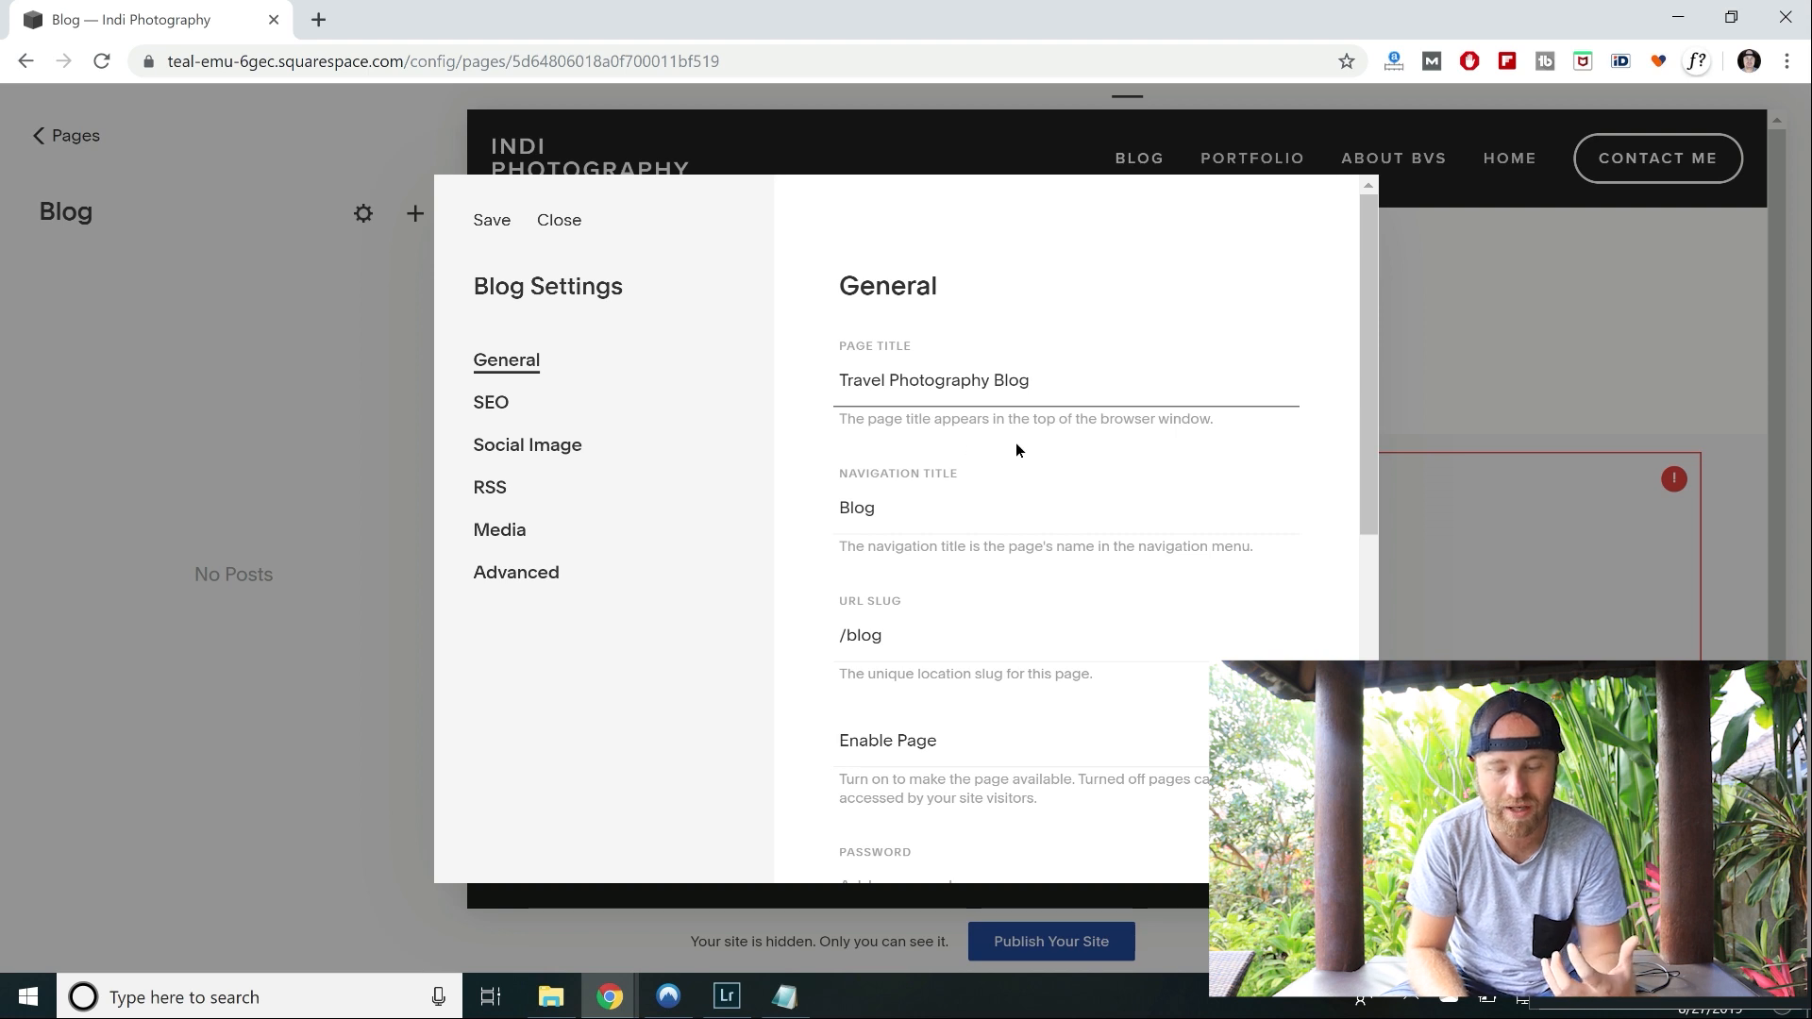
Set the Blog page's URL slug to "/travel-photography-blog".
{"action": "scroll", "coordinate": [1016, 443], "scroll_direction": "down", "scroll_amount": 1}
{"action": "left_click", "coordinate": [869, 583]}
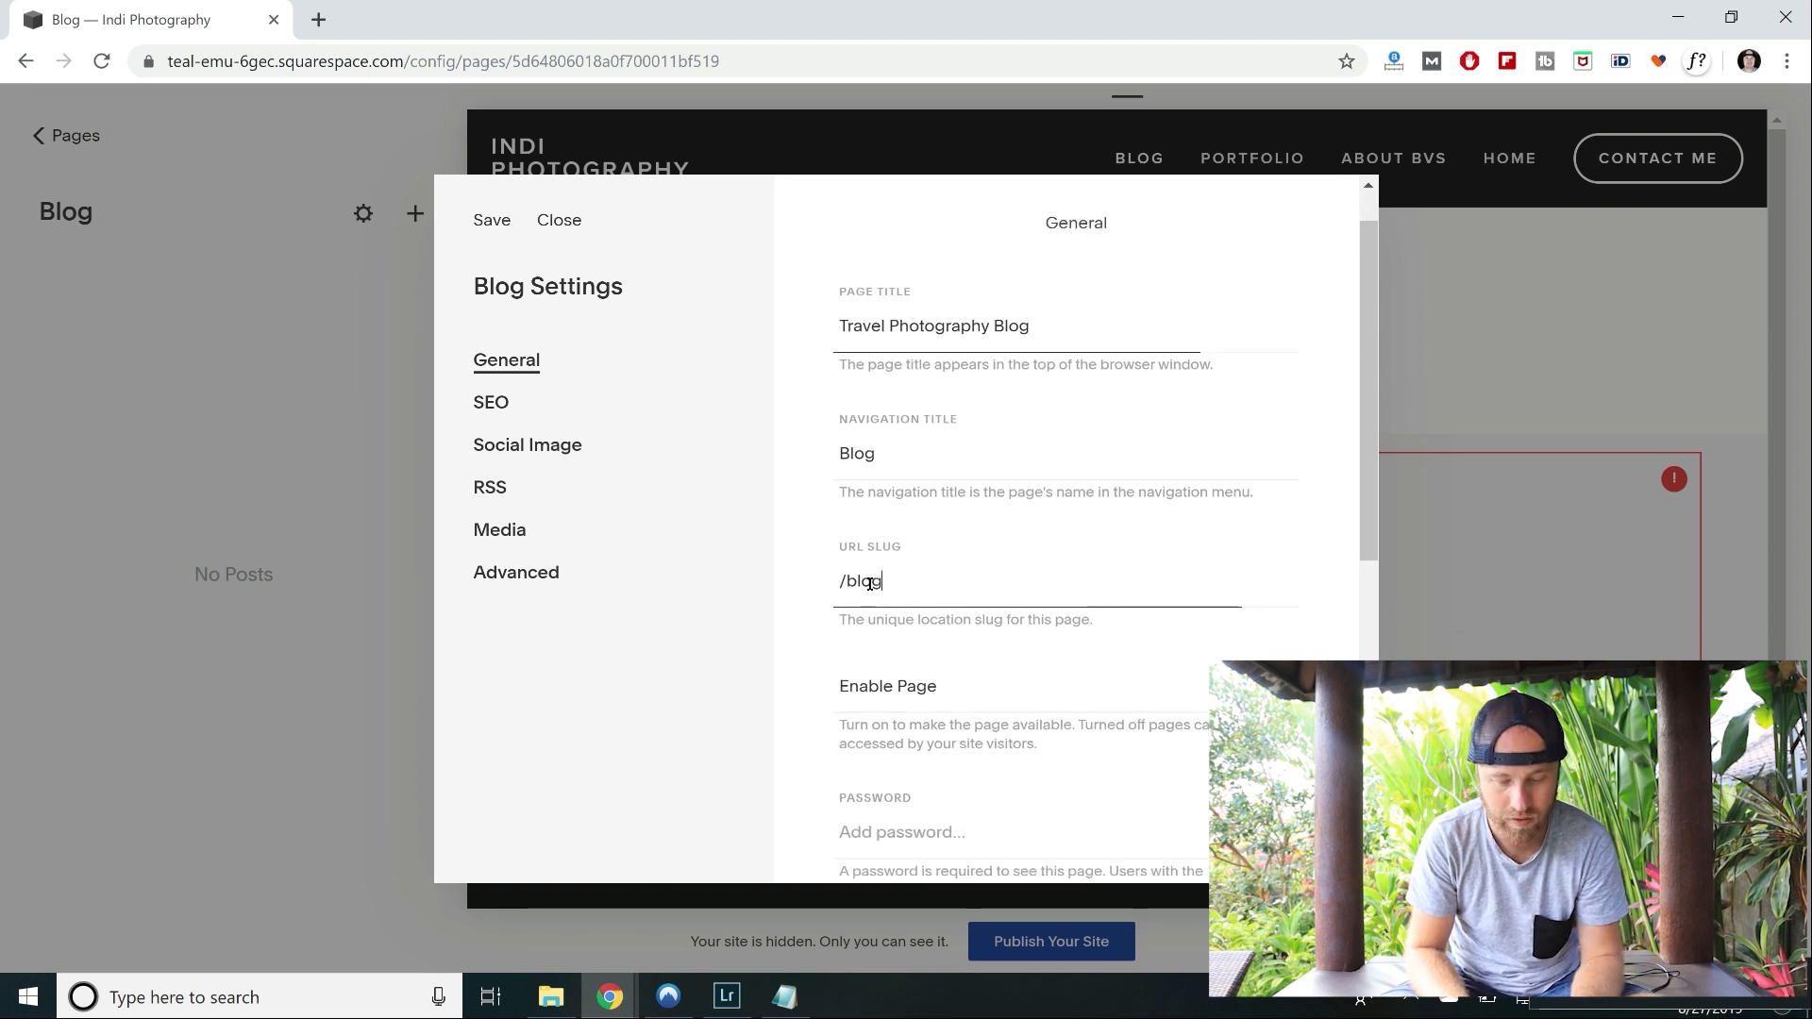
{"action": "left_click_drag", "start_coordinate": [883, 582], "coordinate": [847, 583]}
{"action": "type", "text": "travel-"}
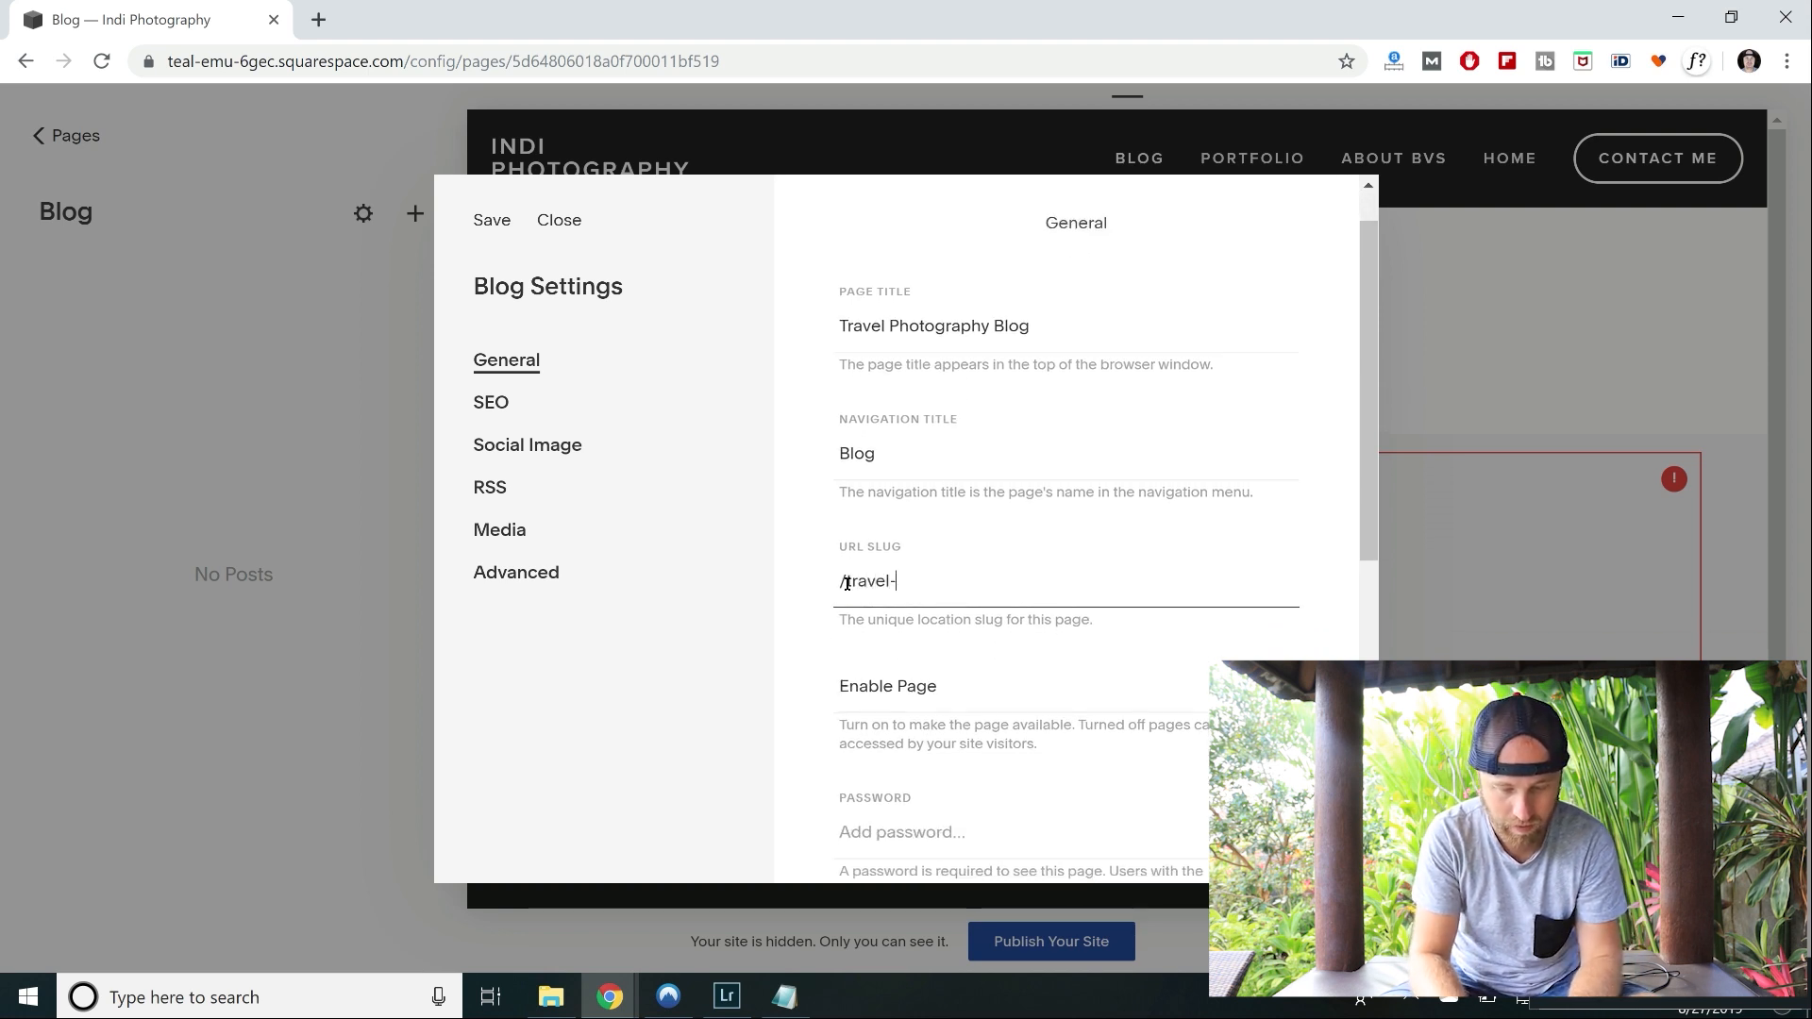
{"action": "type", "text": "photography-"}
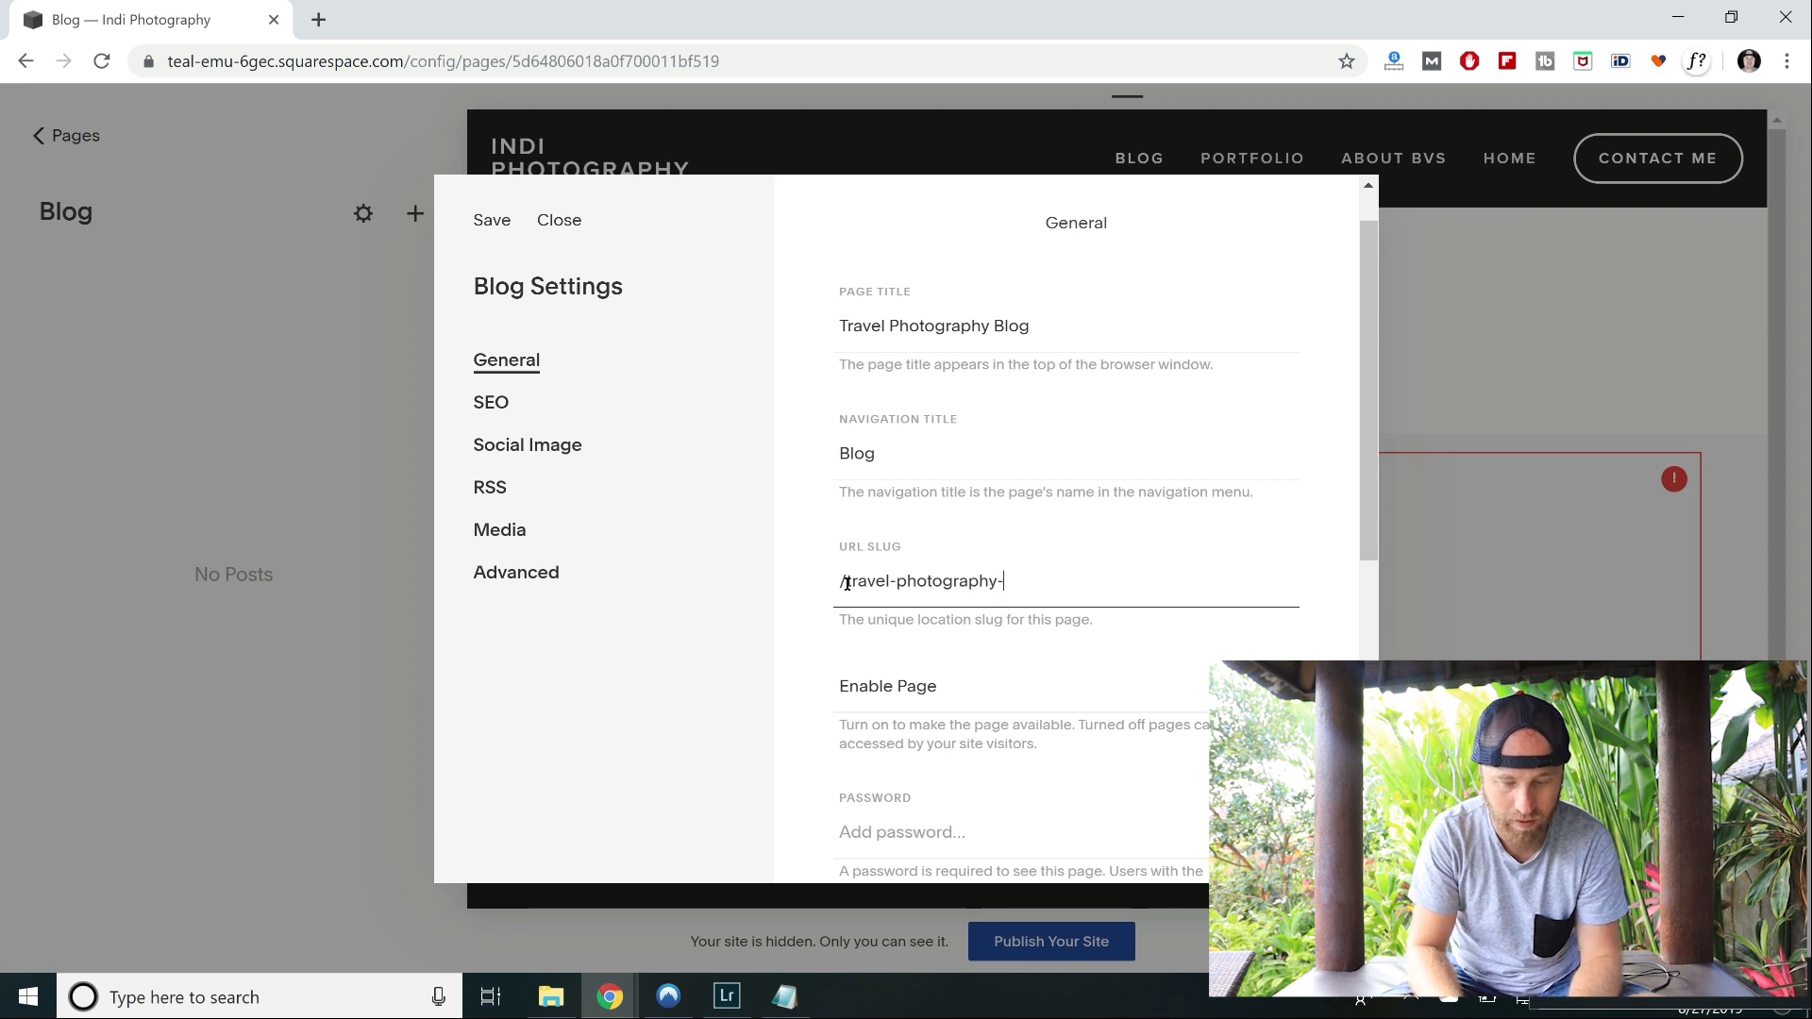
{"action": "type", "text": "blog"}
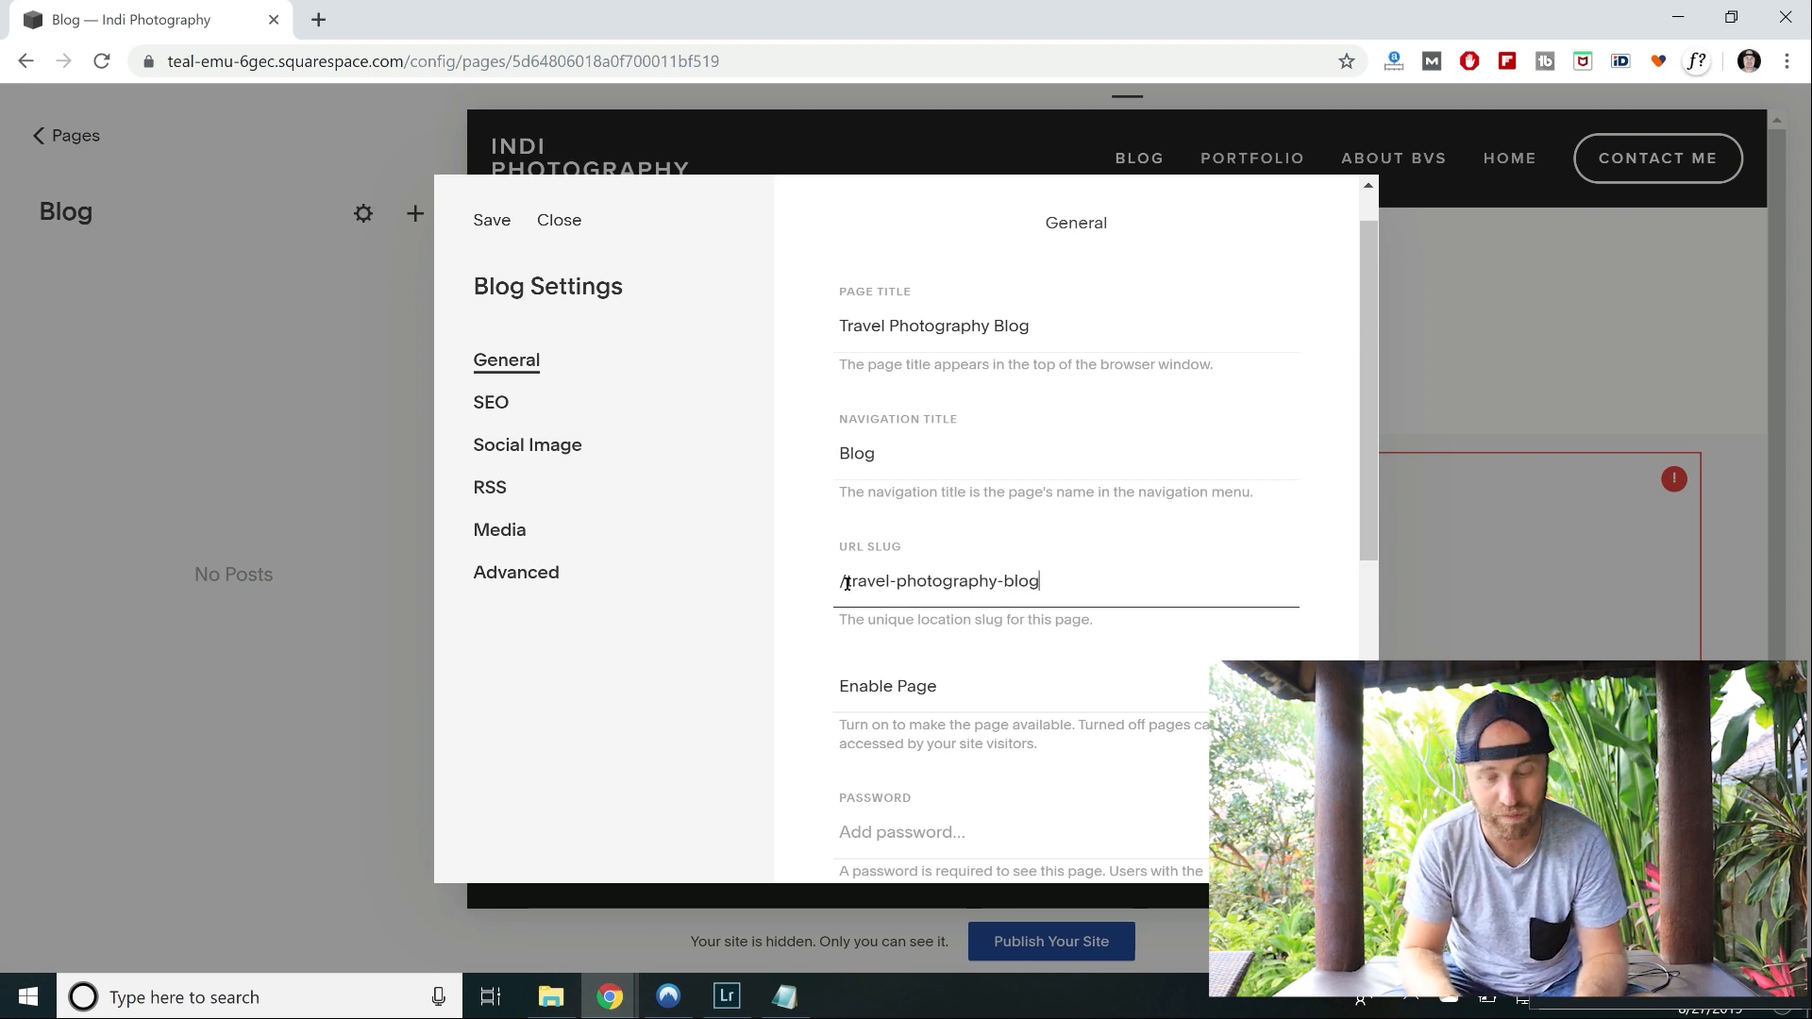
Review the Blog page's SEO search results preview and its optional title and description fields, and save the blog settings.
{"action": "scroll", "coordinate": [958, 687], "scroll_direction": "down", "scroll_amount": 1}
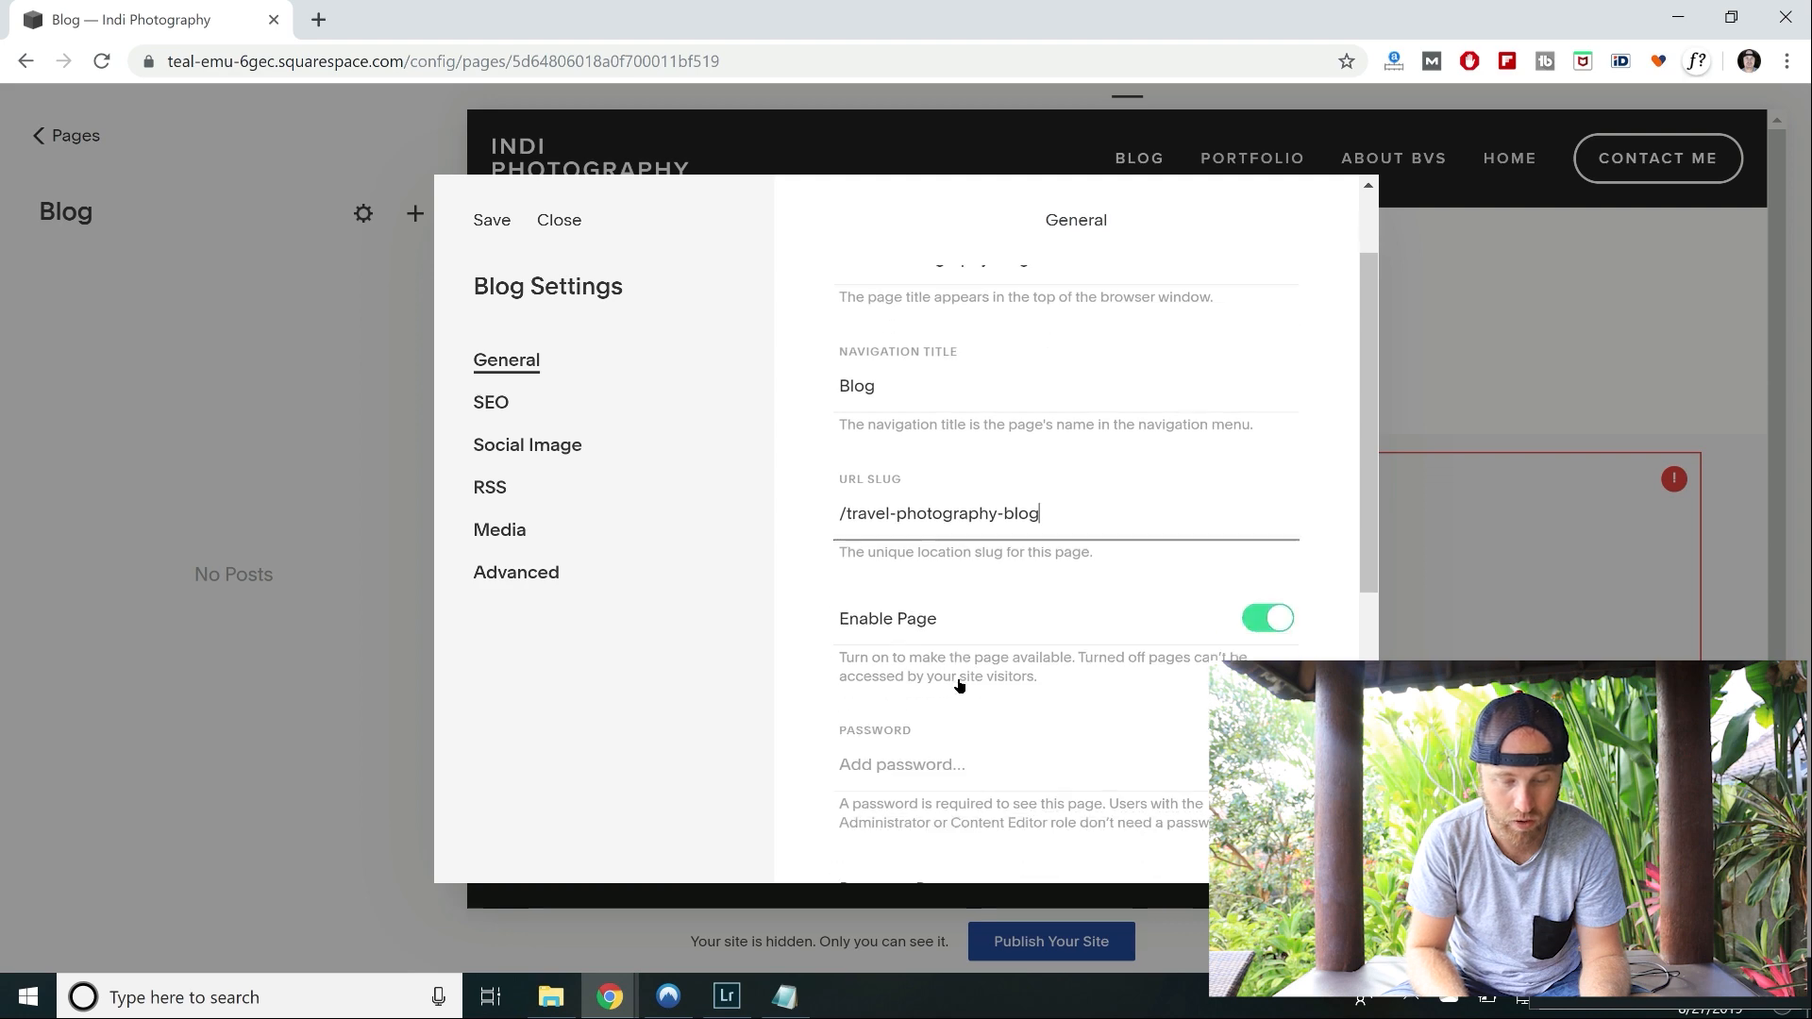
{"action": "left_click", "coordinate": [504, 411]}
{"action": "scroll", "coordinate": [1008, 412], "scroll_direction": "down", "scroll_amount": 1}
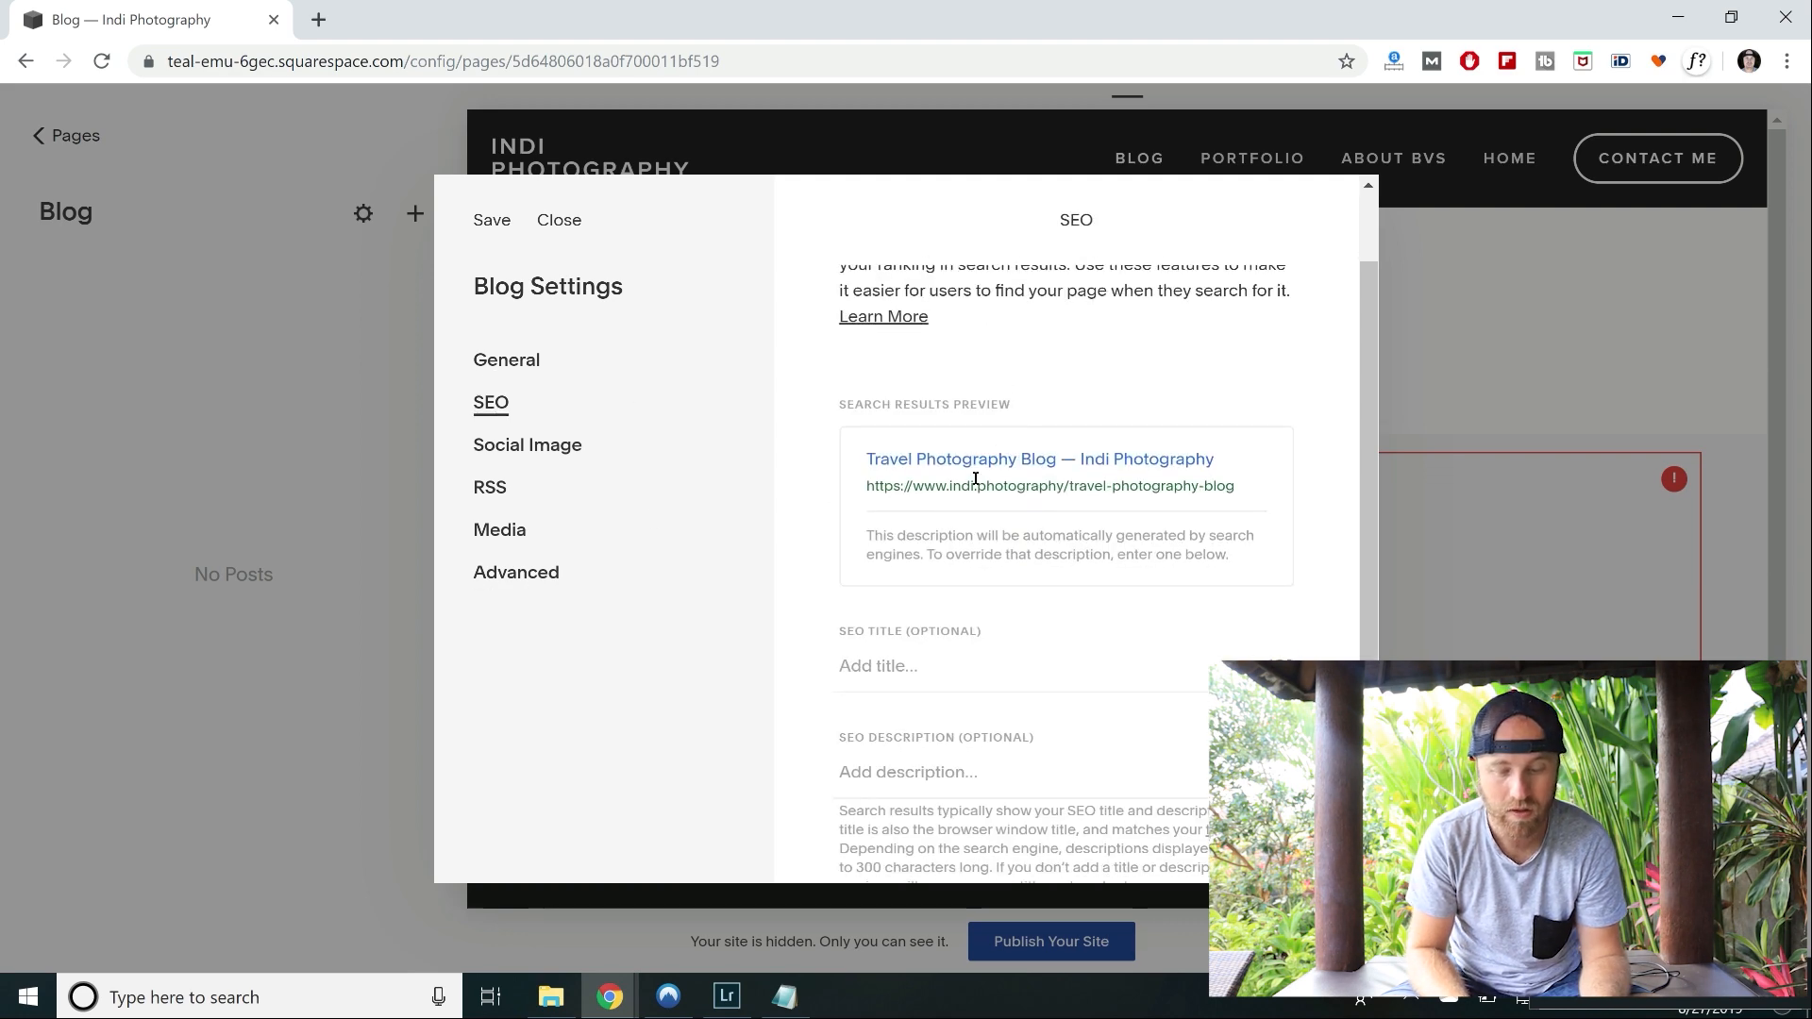
{"action": "scroll", "coordinate": [979, 389], "scroll_direction": "up", "scroll_amount": 1}
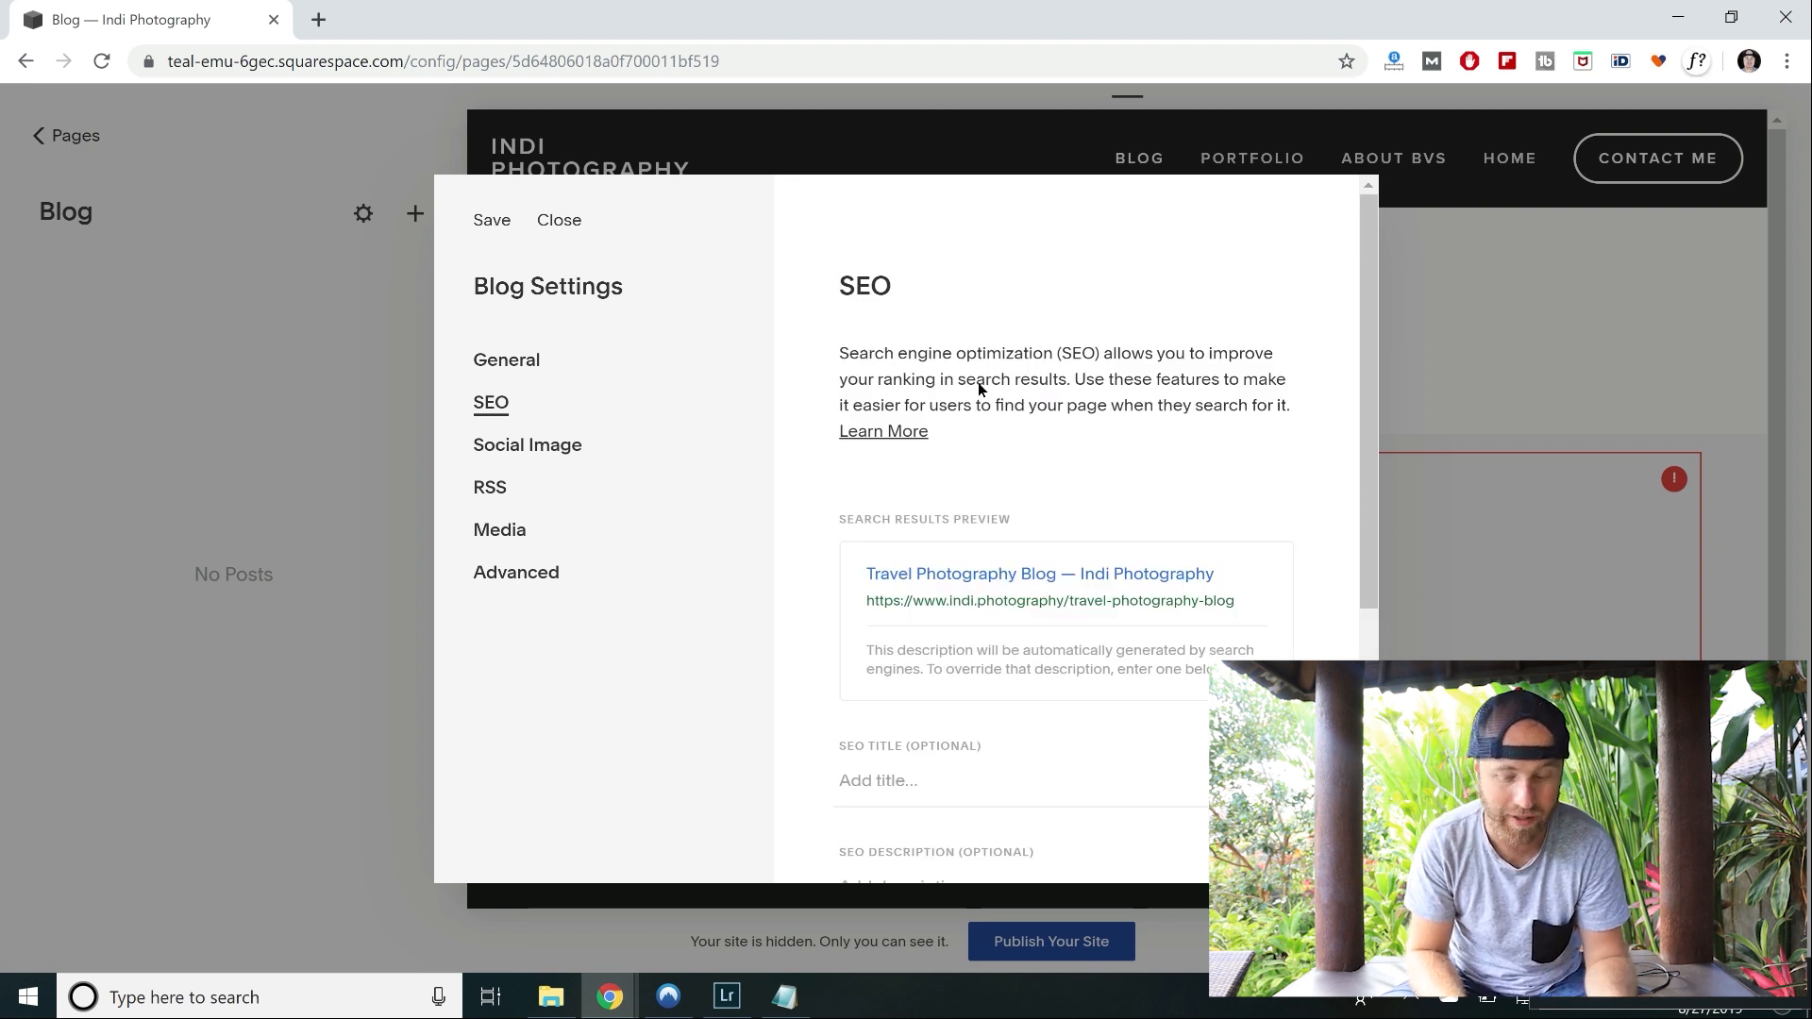
{"action": "scroll", "coordinate": [978, 382], "scroll_direction": "down", "scroll_amount": 1}
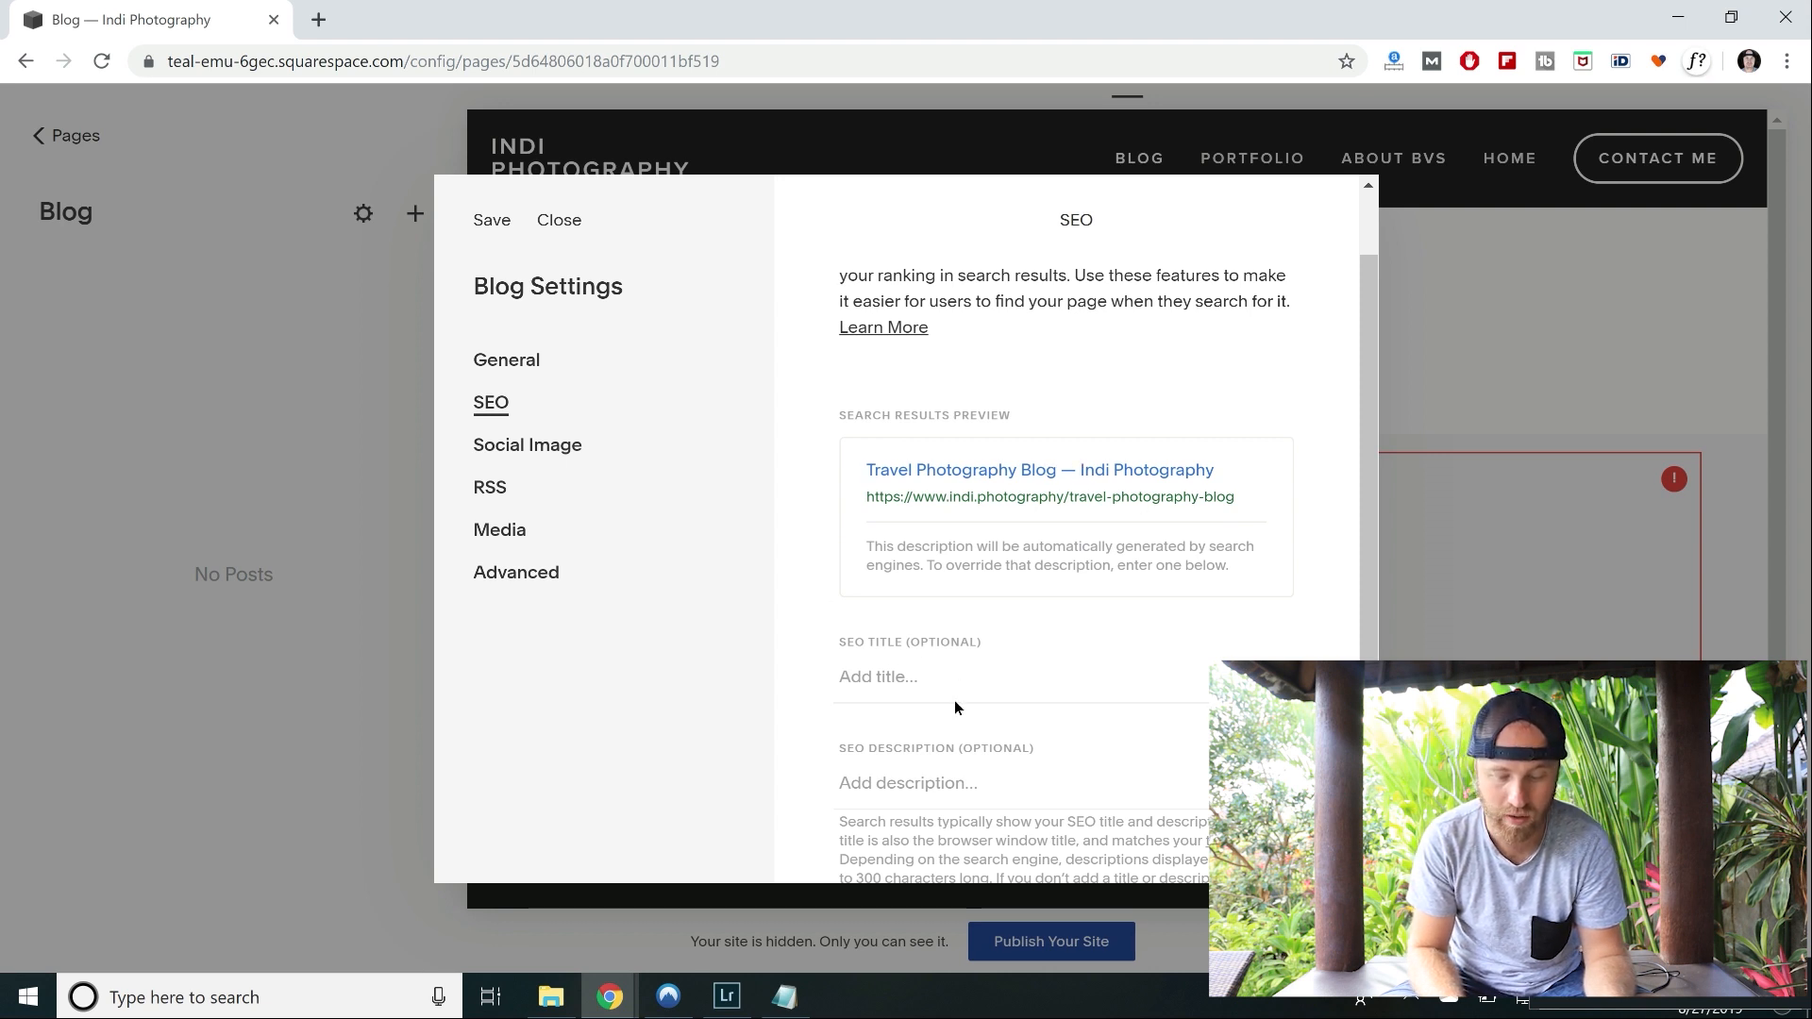
{"action": "scroll", "coordinate": [829, 638], "scroll_direction": "down", "scroll_amount": 1}
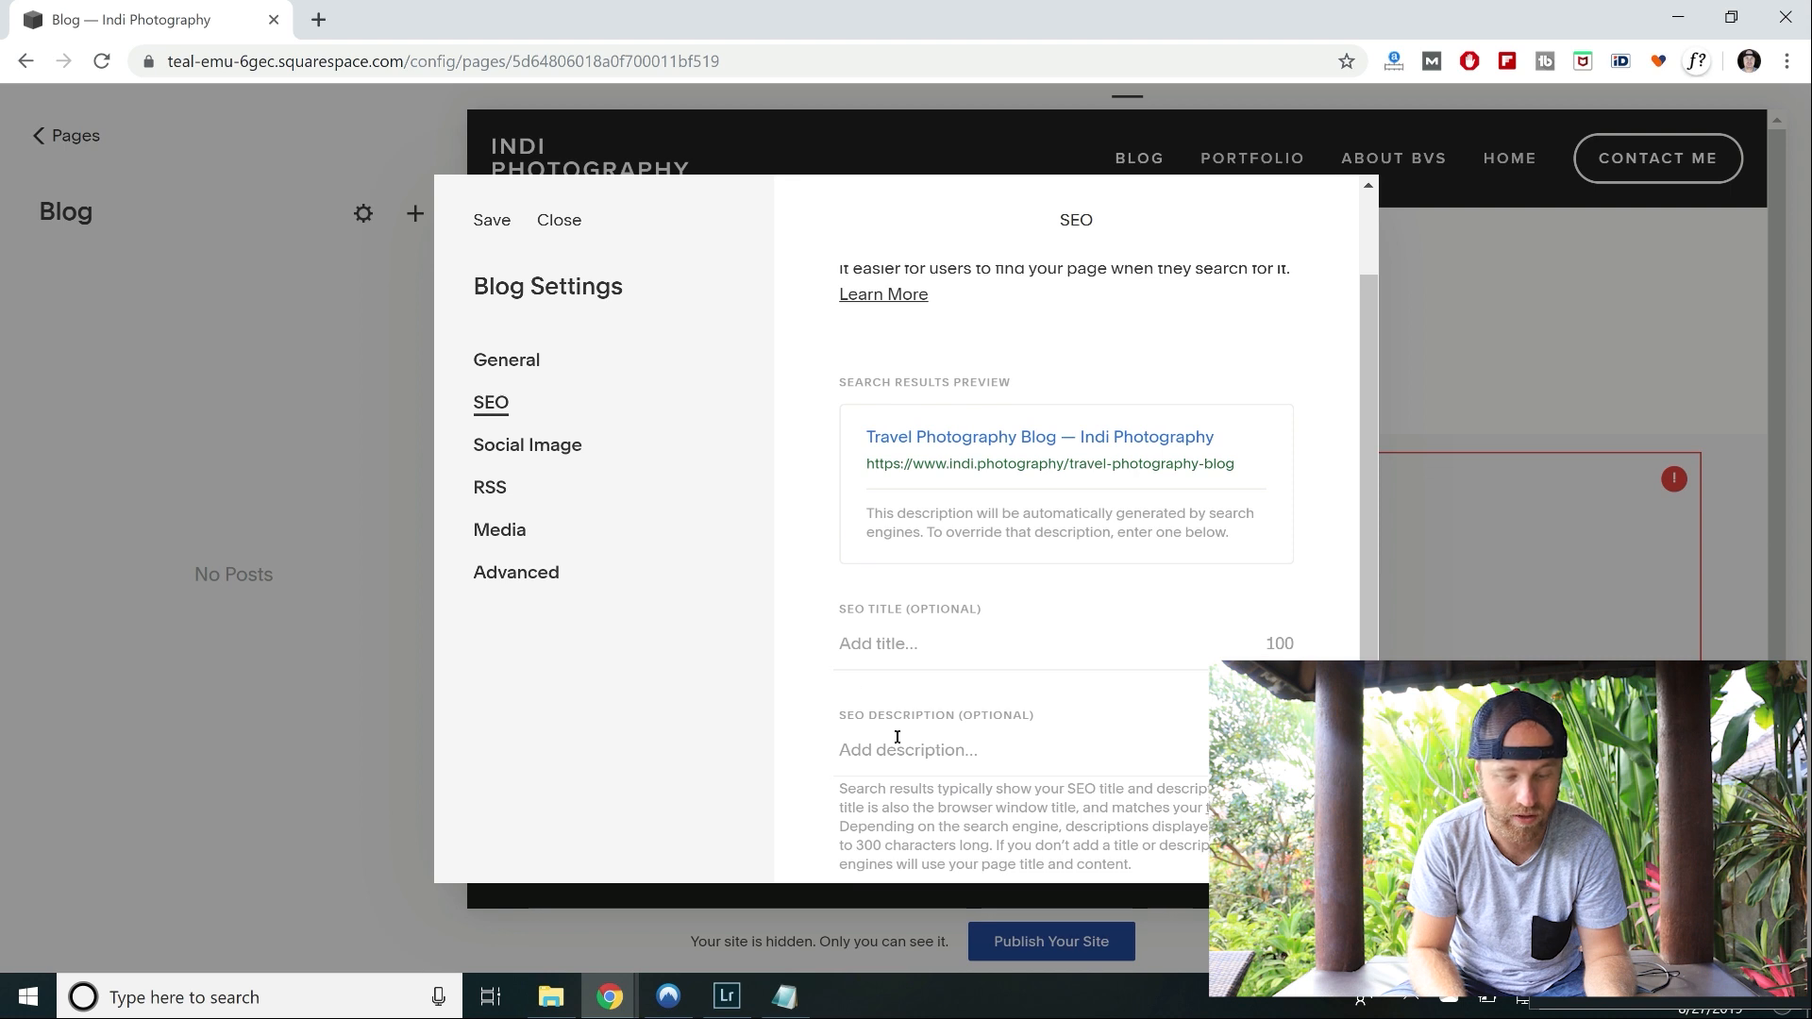
{"action": "left_click", "coordinate": [491, 227]}
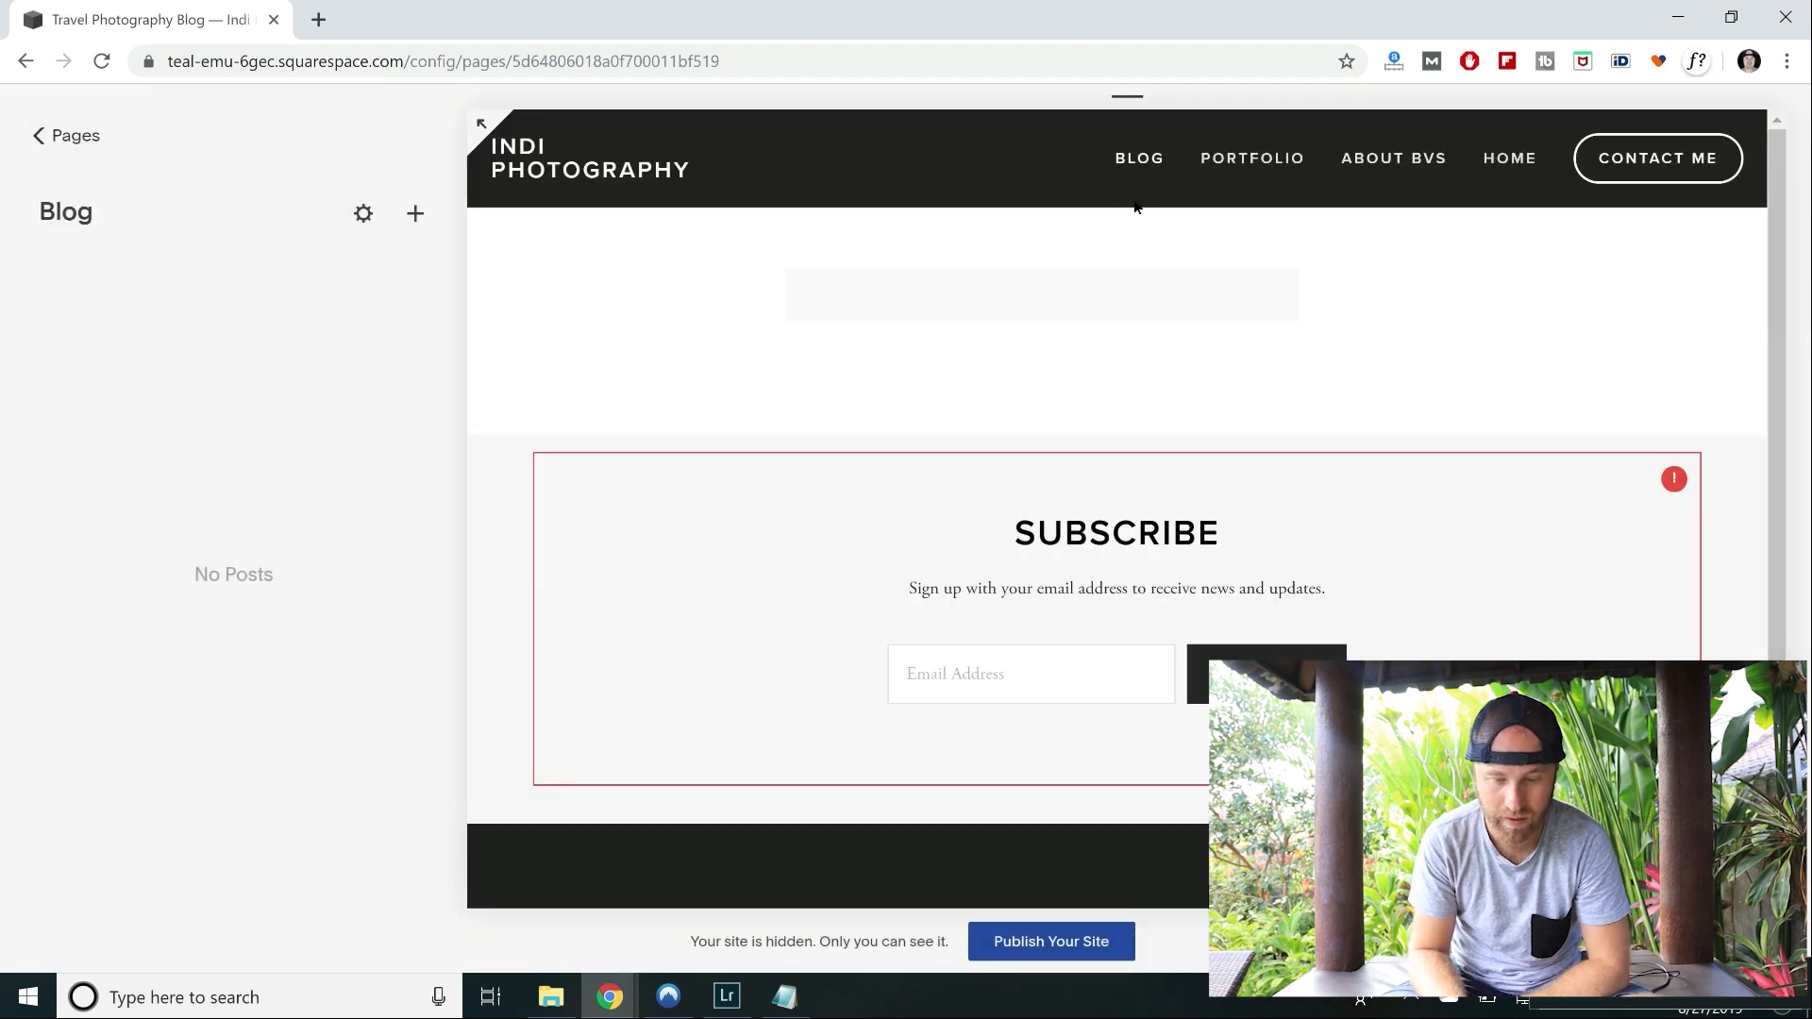
Create a new blog post titled "Travel Photography from Namibia".
{"action": "left_click", "coordinate": [415, 215]}
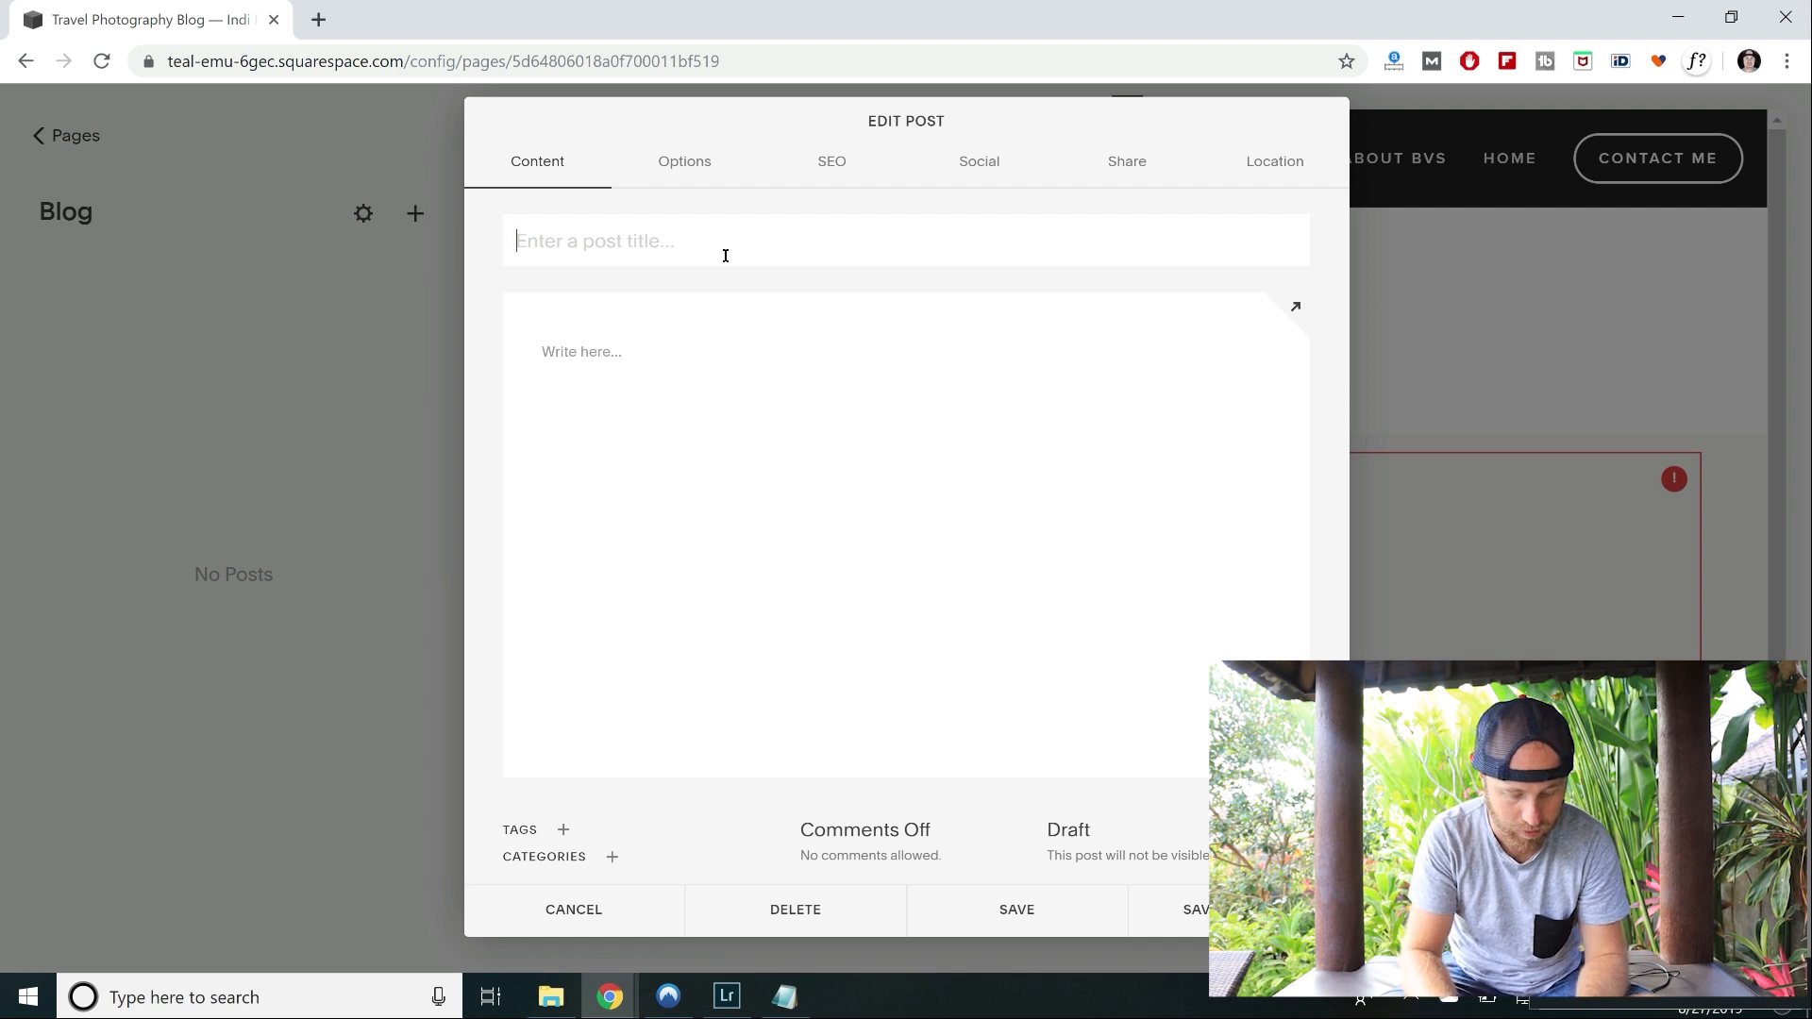
{"action": "type", "text": "Tra"}
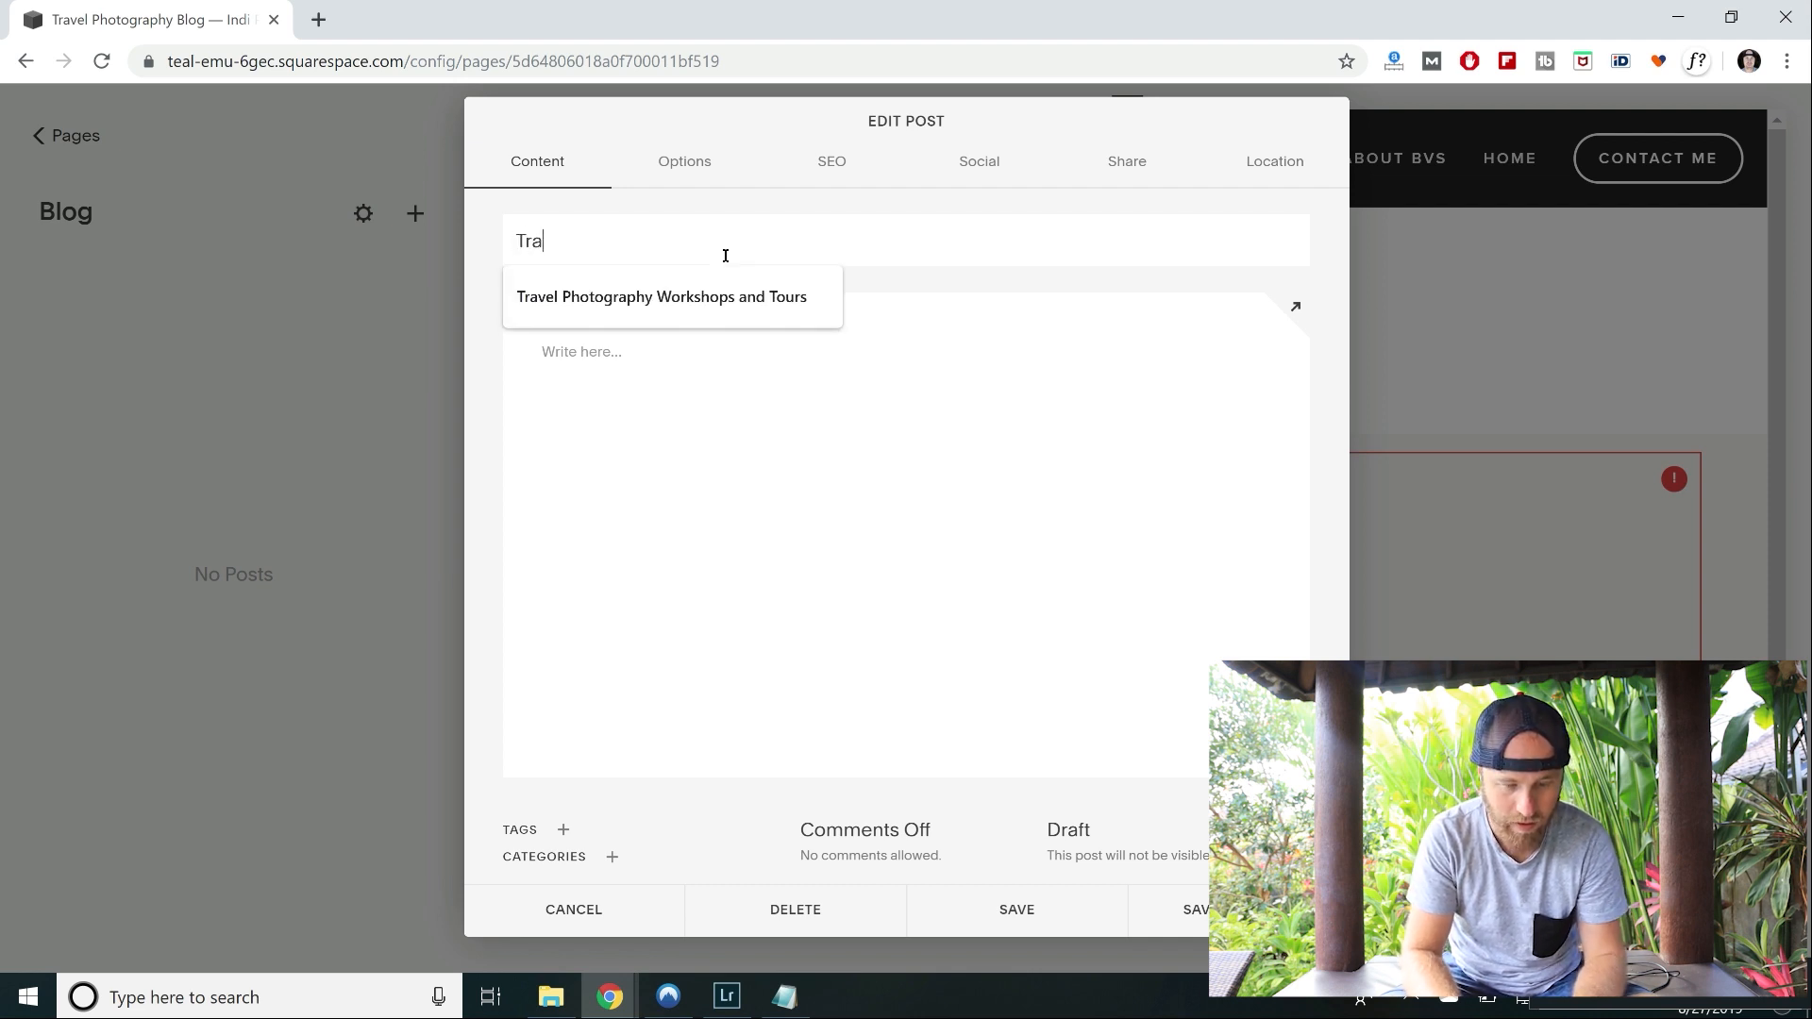
{"action": "type", "text": "vel Photography from Namibia"}
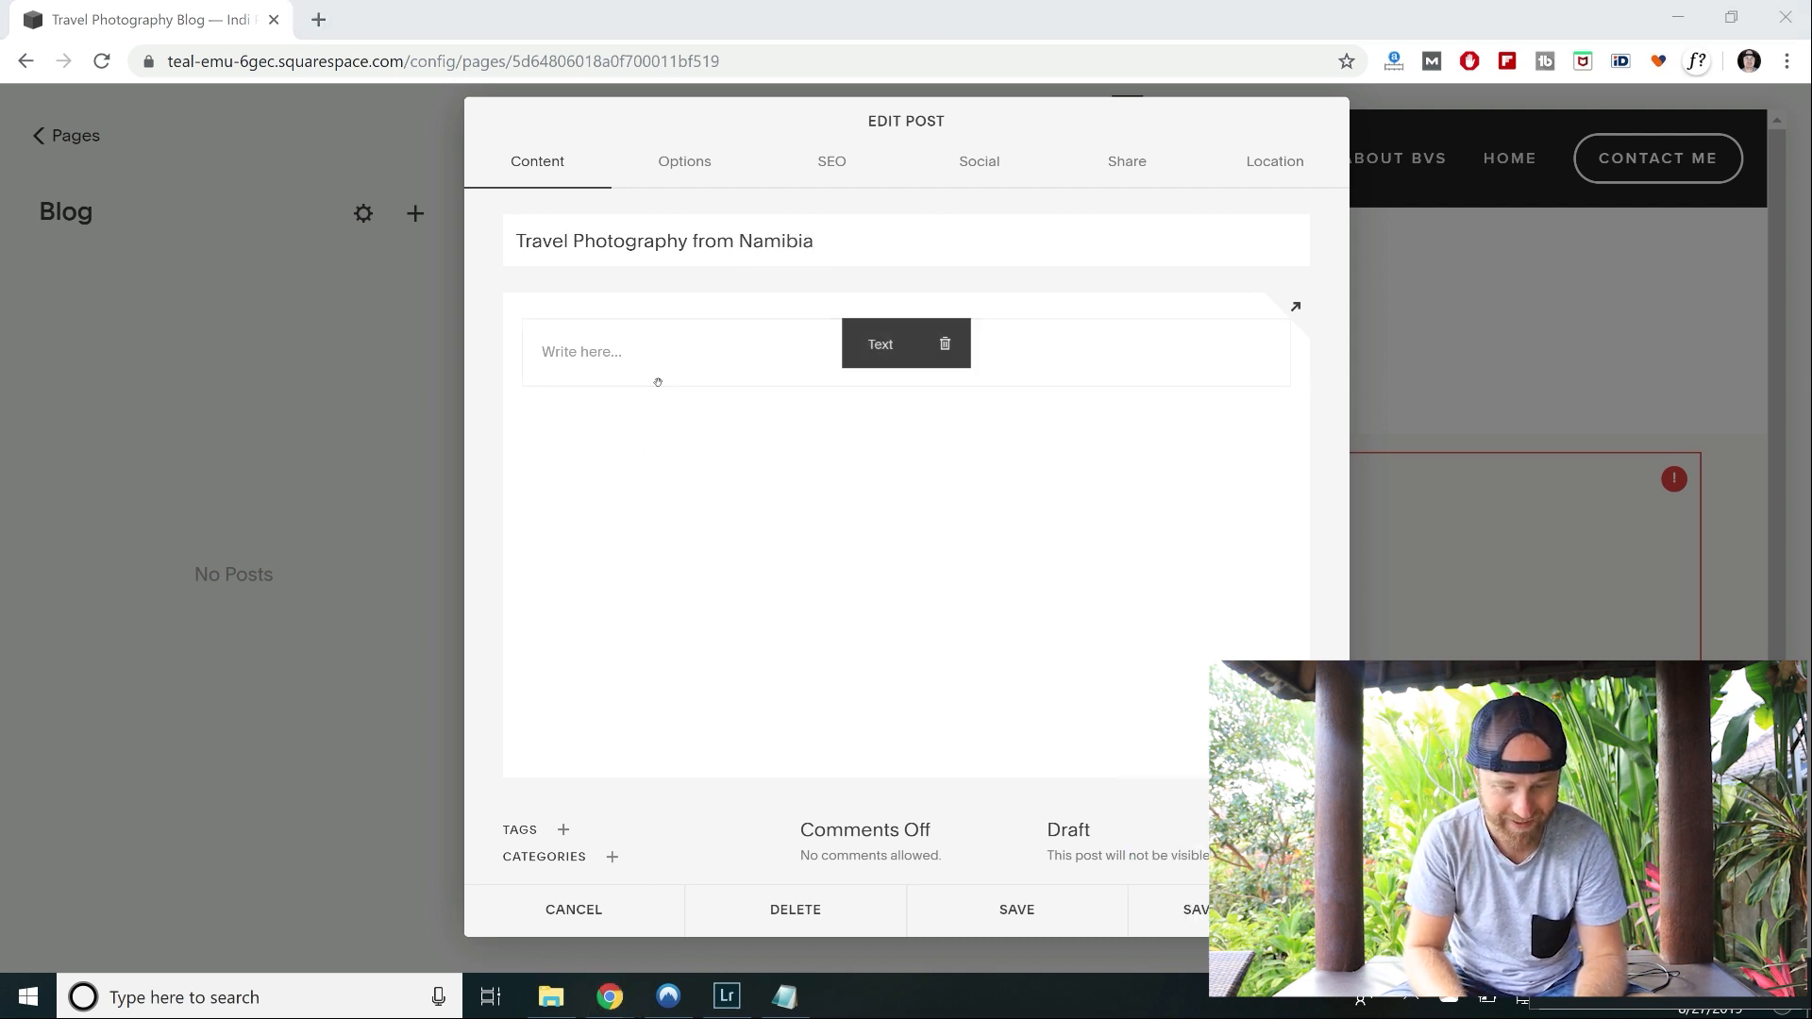
Write the post's body text as "I was in Namibia doing photography stuff!".
{"action": "left_click", "coordinate": [620, 349]}
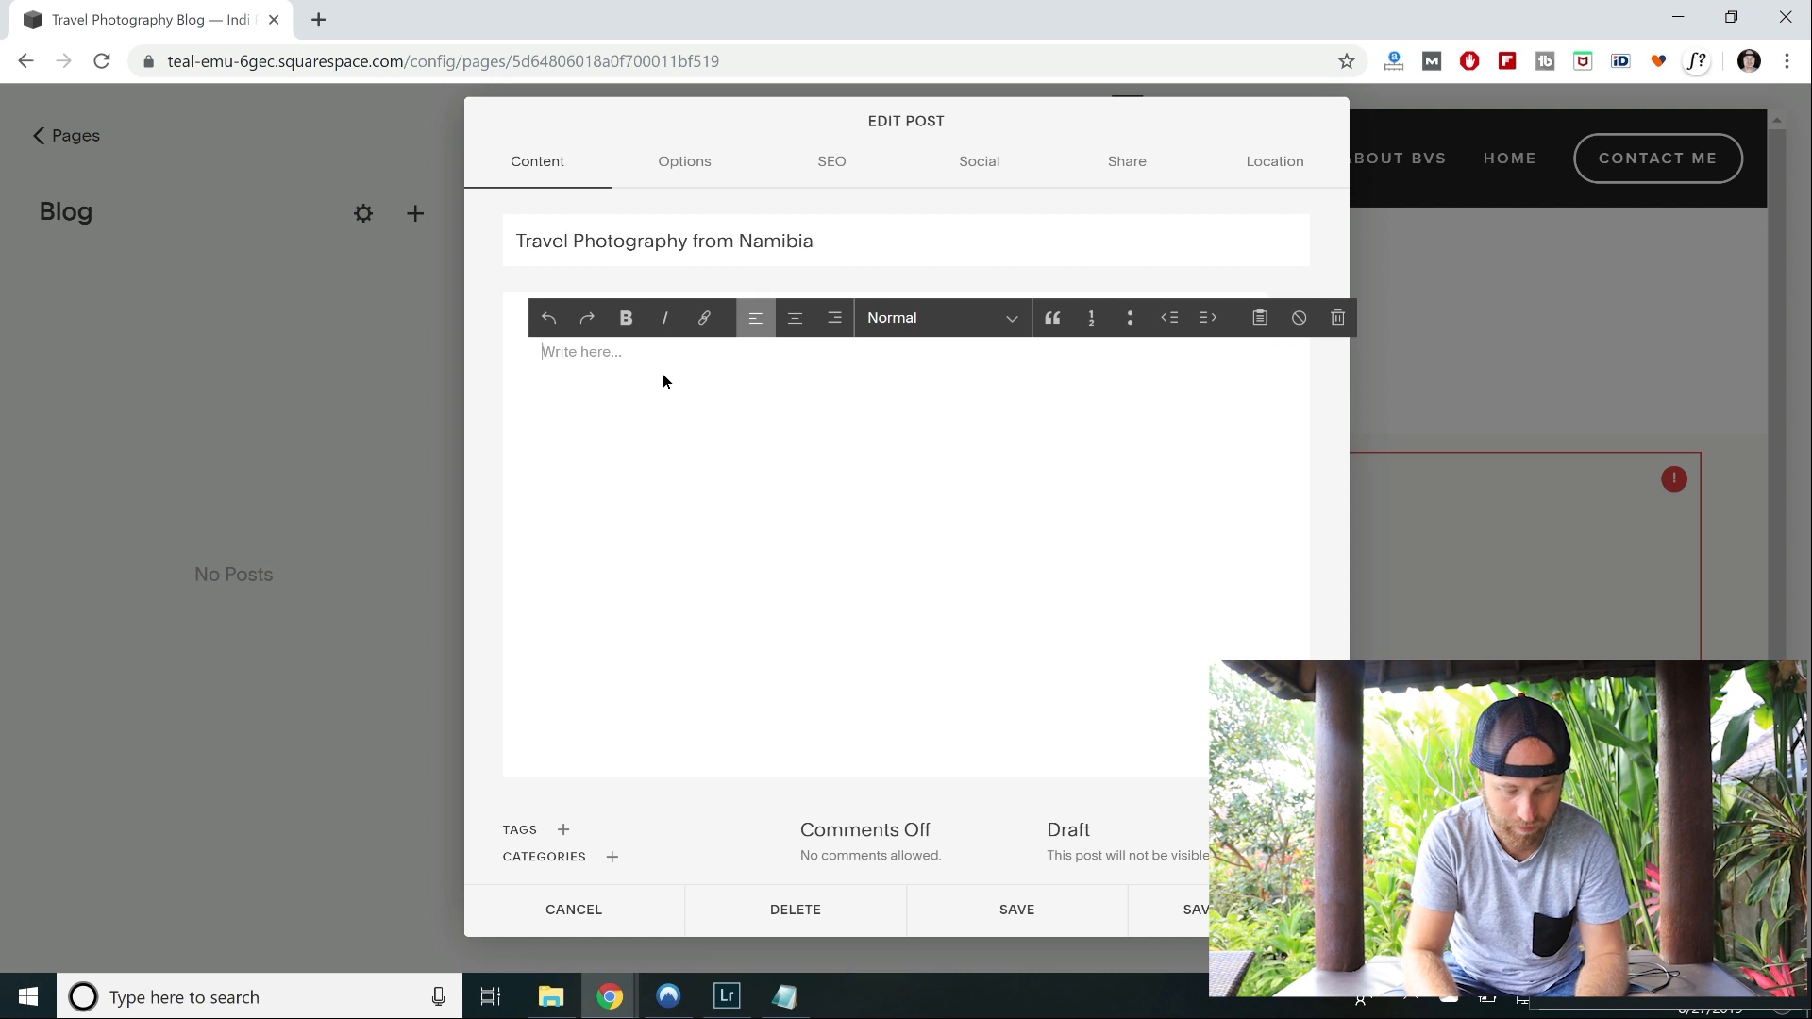
{"action": "type", "text": "I' was"}
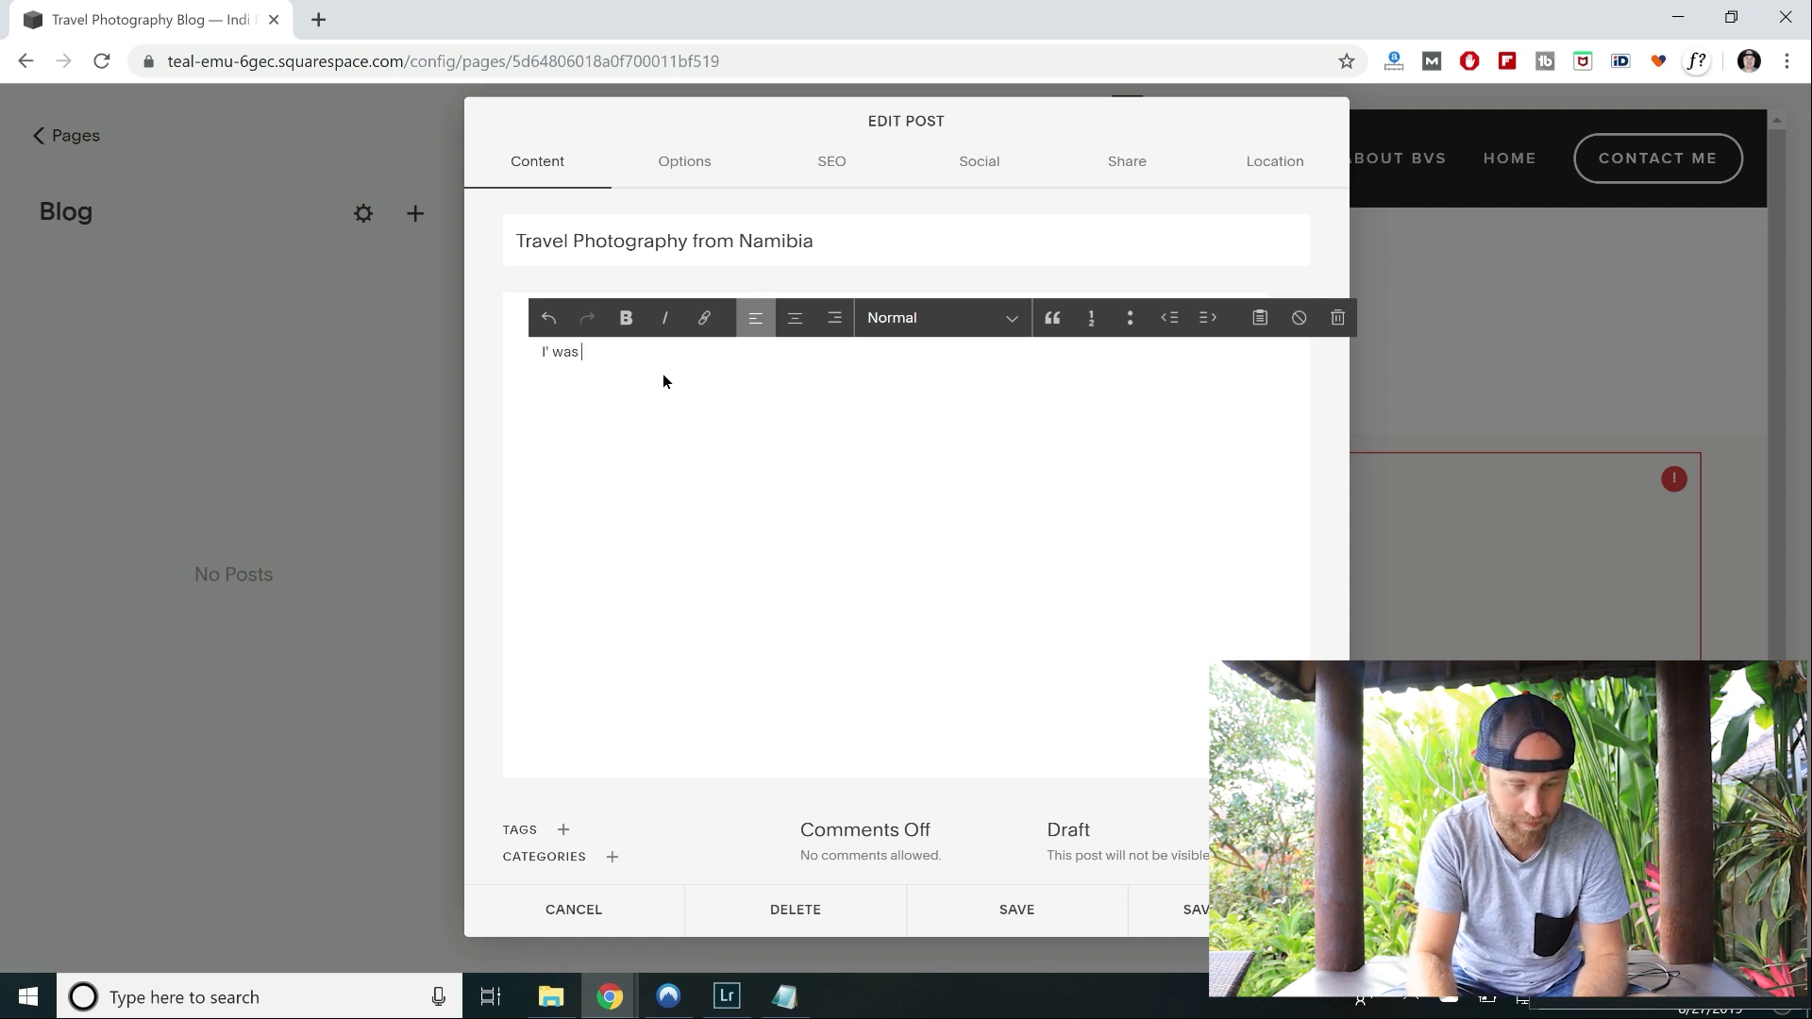
{"action": "key", "text": "BackSpace"}
{"action": "key", "text": "BackSpace"}
{"action": "key", "text": "BackSpace"}
{"action": "key", "text": "BackSpace"}
{"action": "key", "text": "BackSpace"}
{"action": "key", "text": "BackSpace"}
{"action": "type", "text": "was i"}
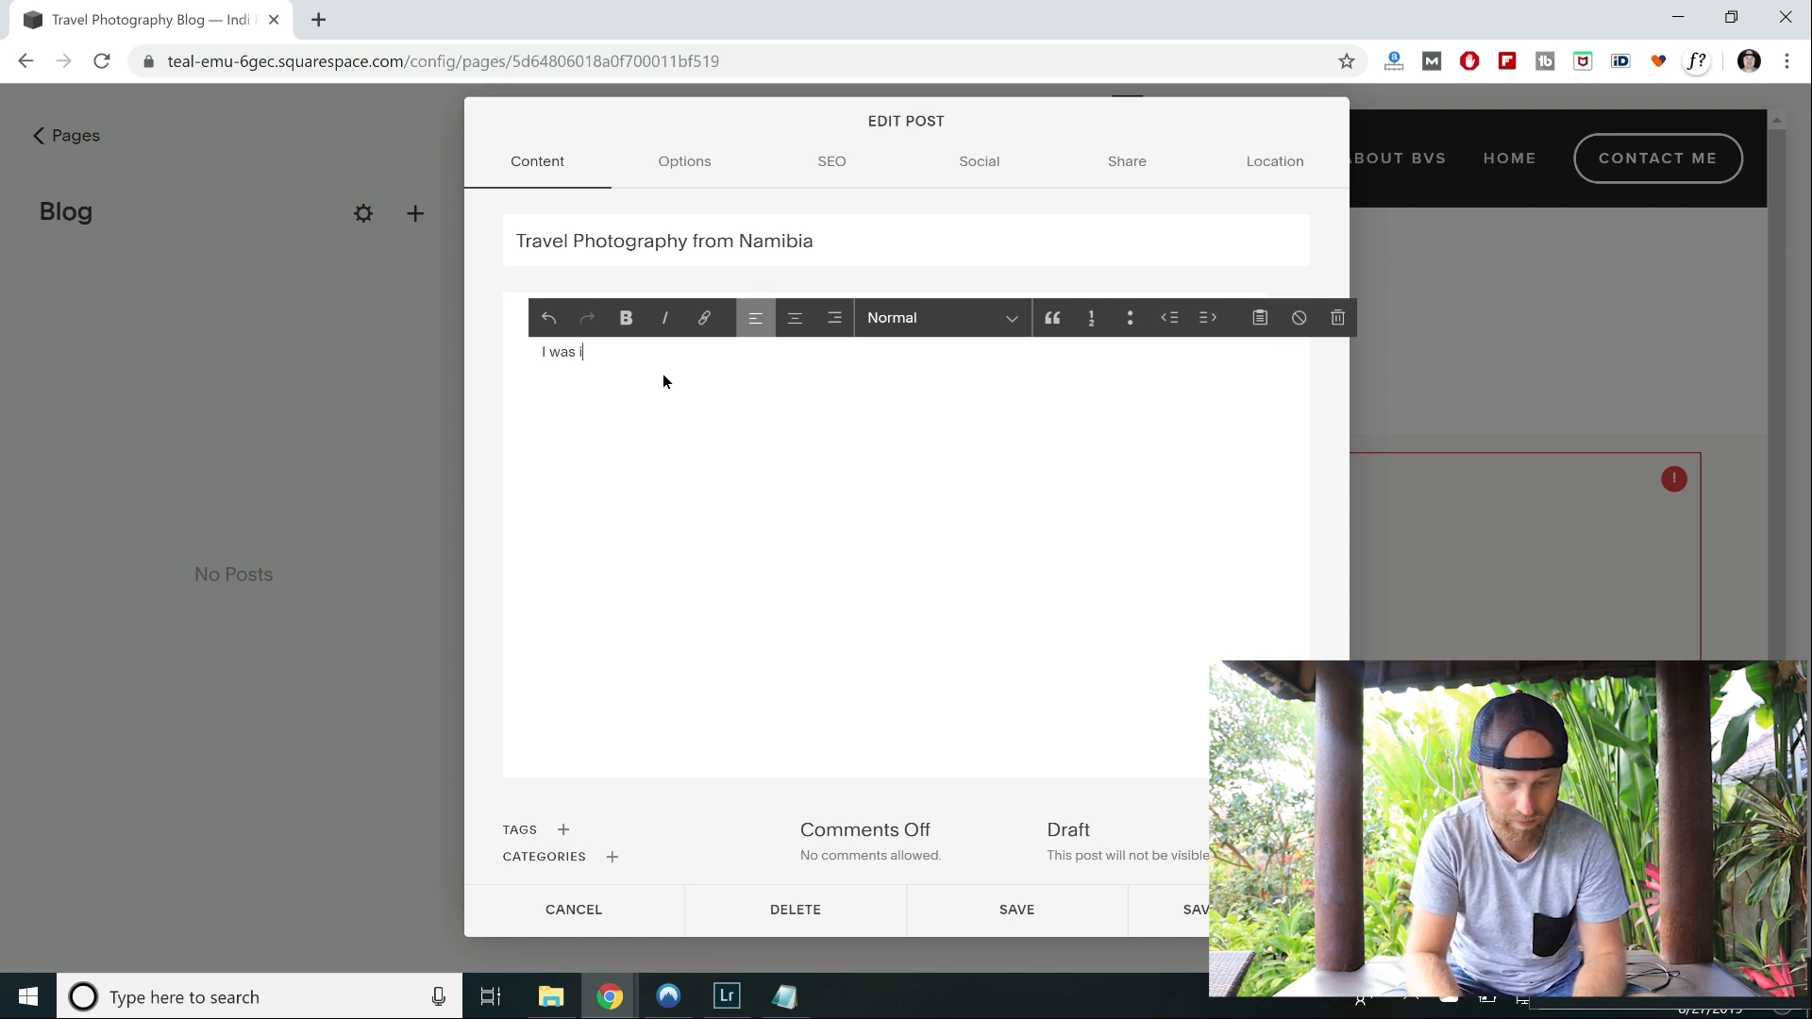
{"action": "type", "text": "n Namibia doing"}
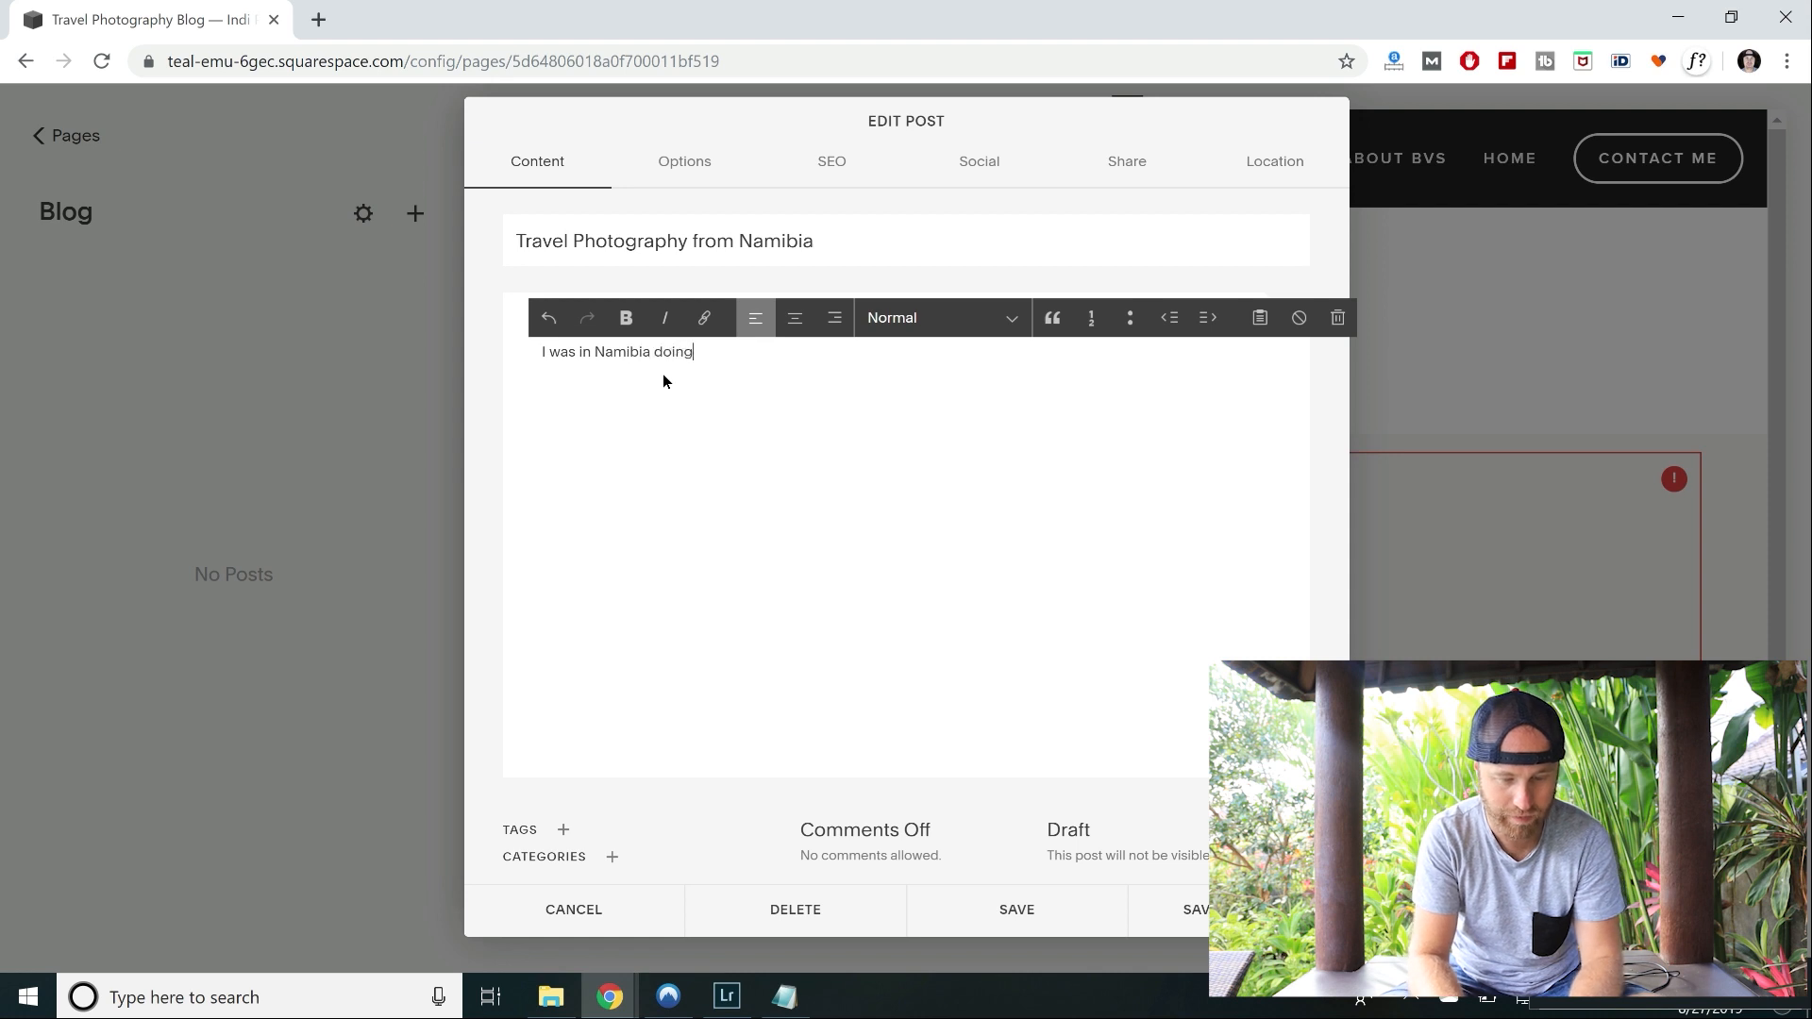
{"action": "type", "text": " photogrpahy"}
{"action": "key", "text": "BackSpace"}
{"action": "key", "text": "BackSpace"}
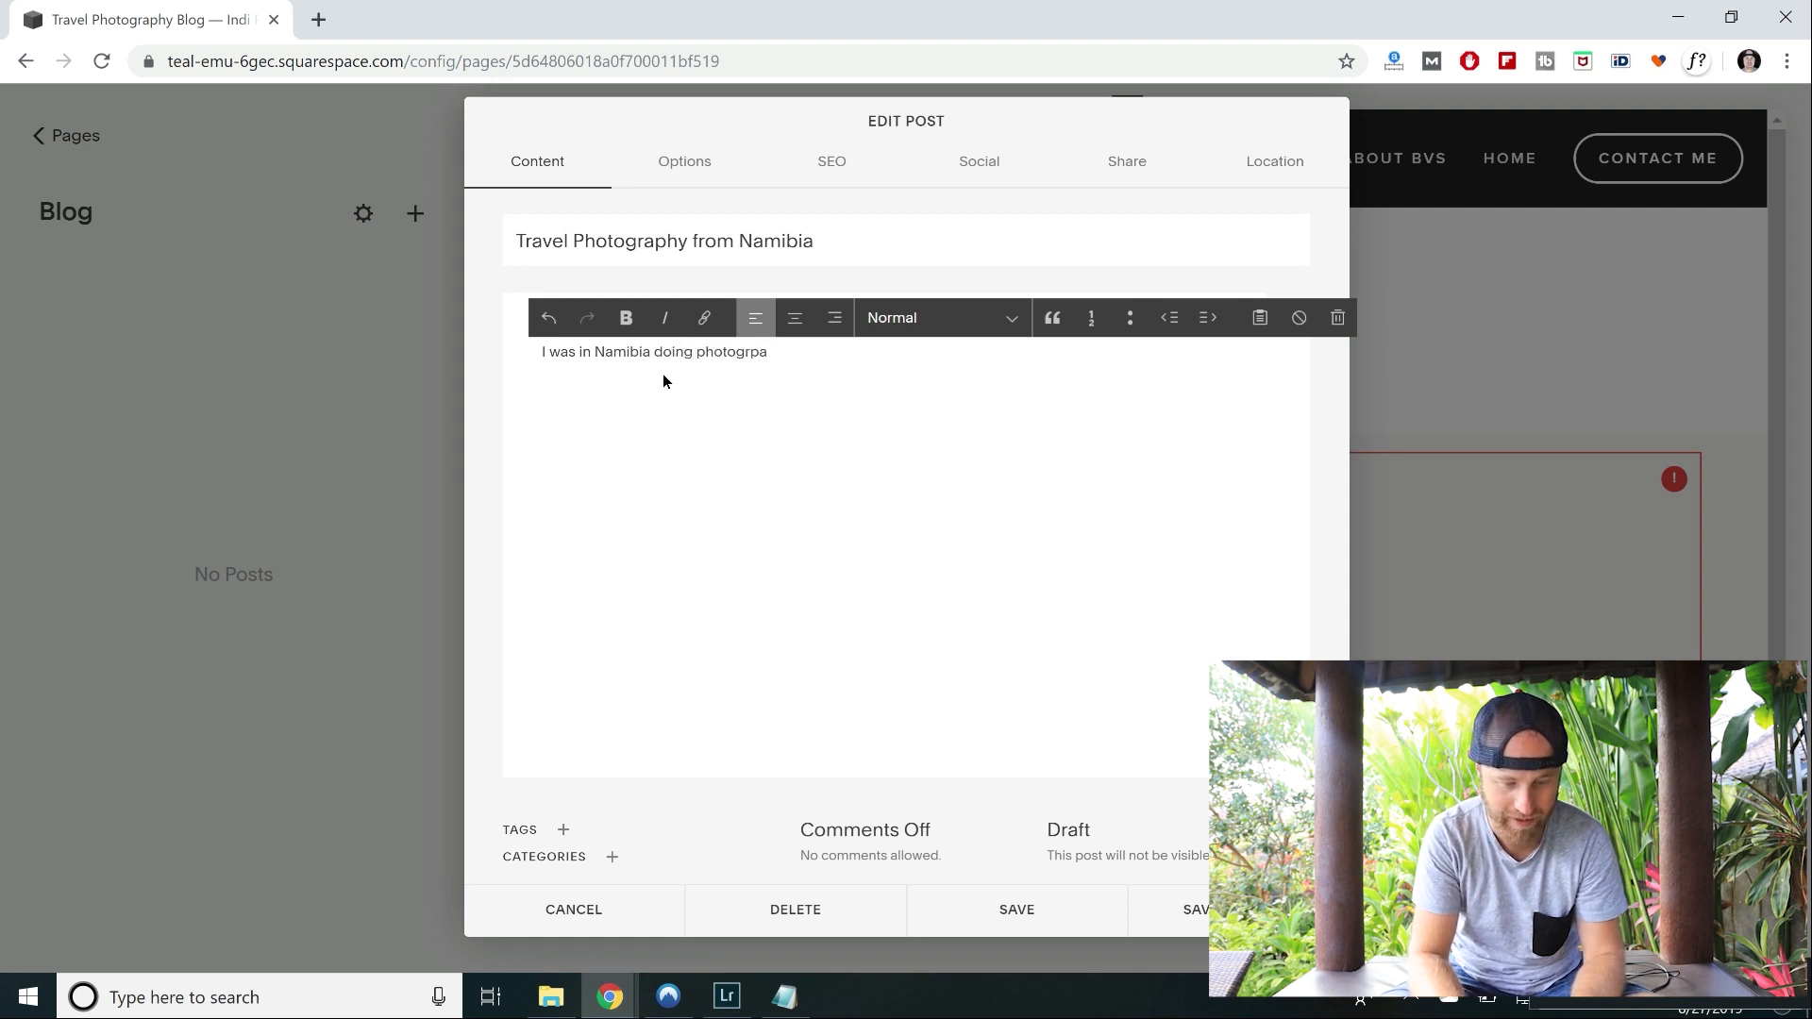
{"action": "key", "text": "BackSpace"}
{"action": "key", "text": "BackSpace"}
{"action": "type", "text": "aphy stuf"}
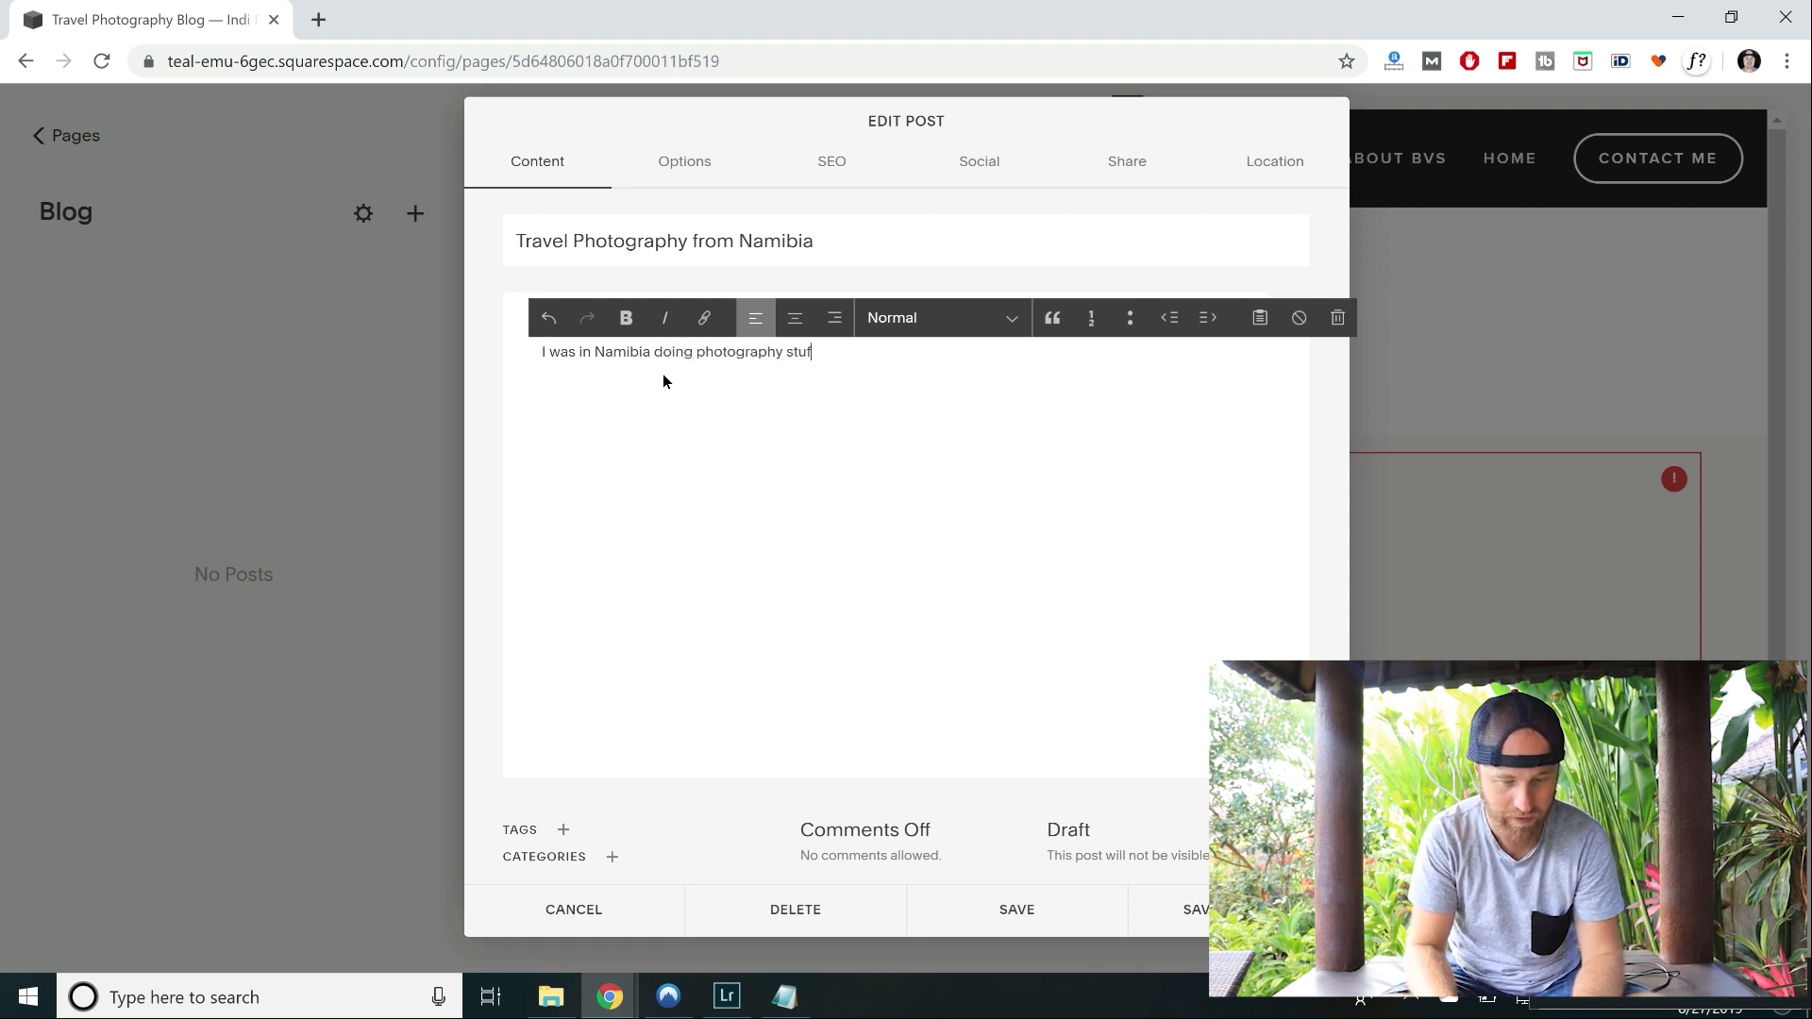
{"action": "type", "text": "f!"}
{"action": "left_click", "coordinate": [826, 606]}
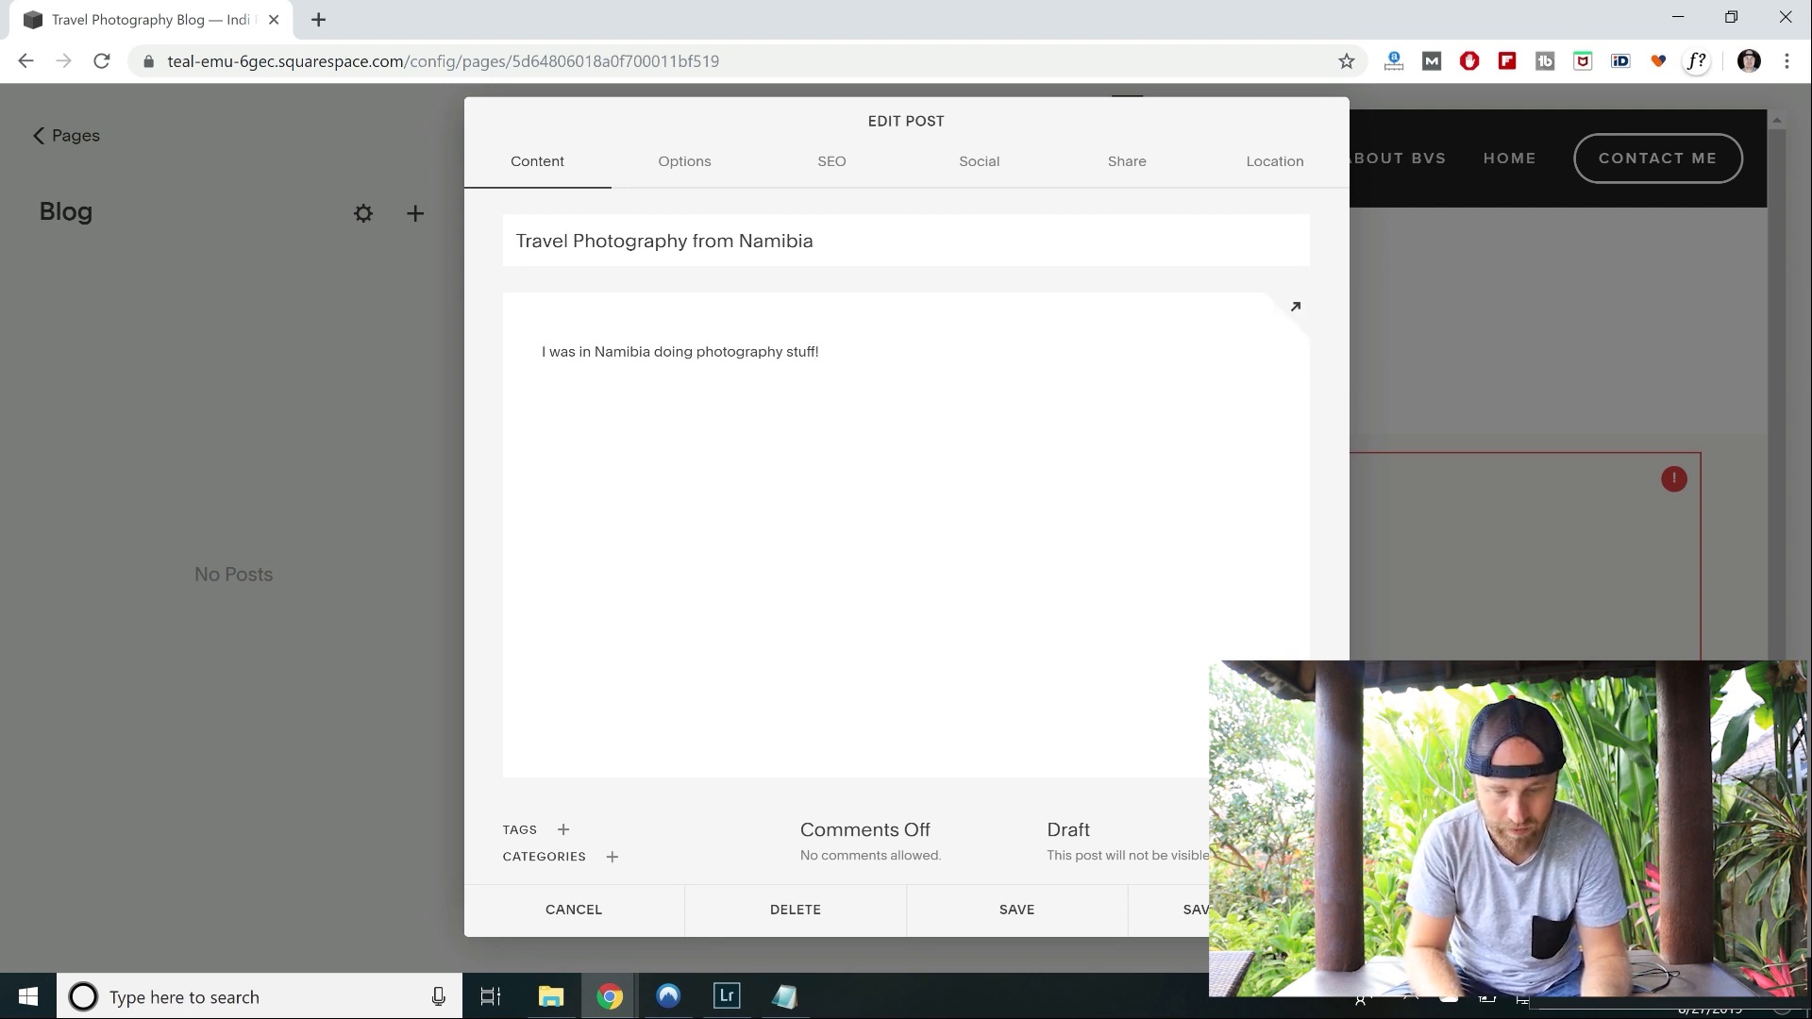
Insert an image block below the body text and fill it with the previously imported chimpanzee photo.
{"action": "left_click", "coordinate": [773, 378]}
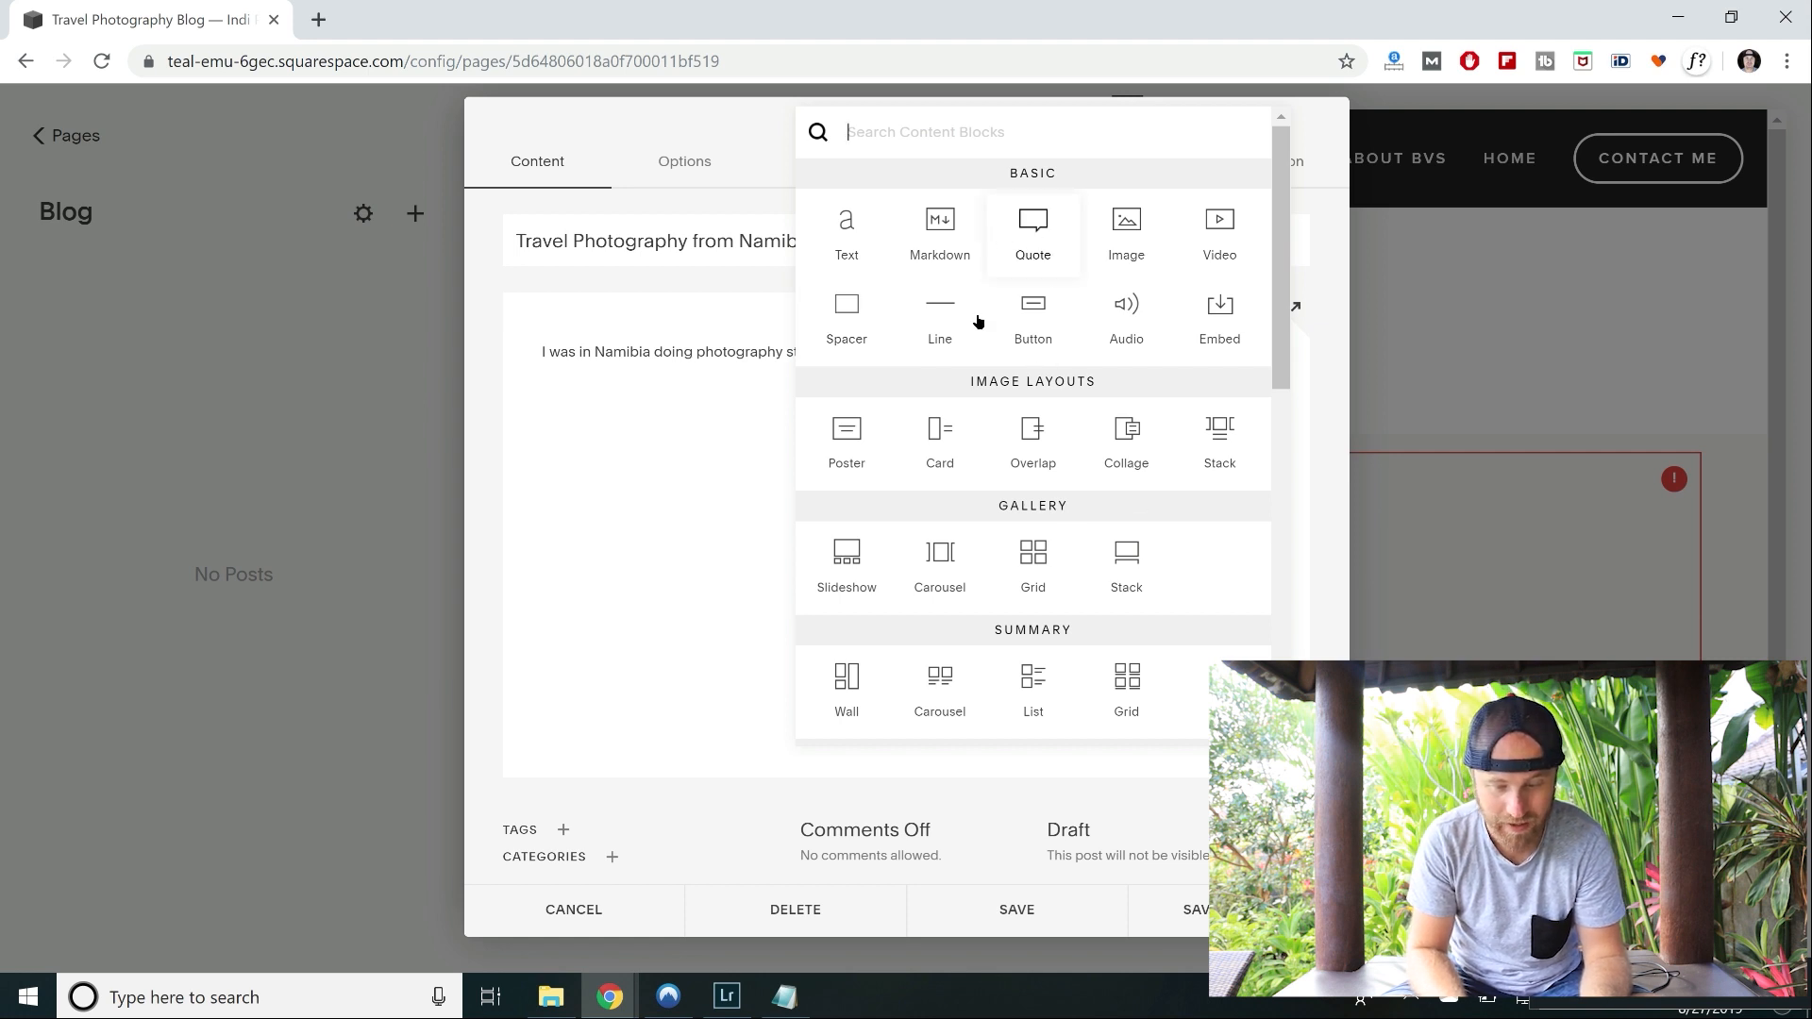
{"action": "left_click", "coordinate": [1059, 256]}
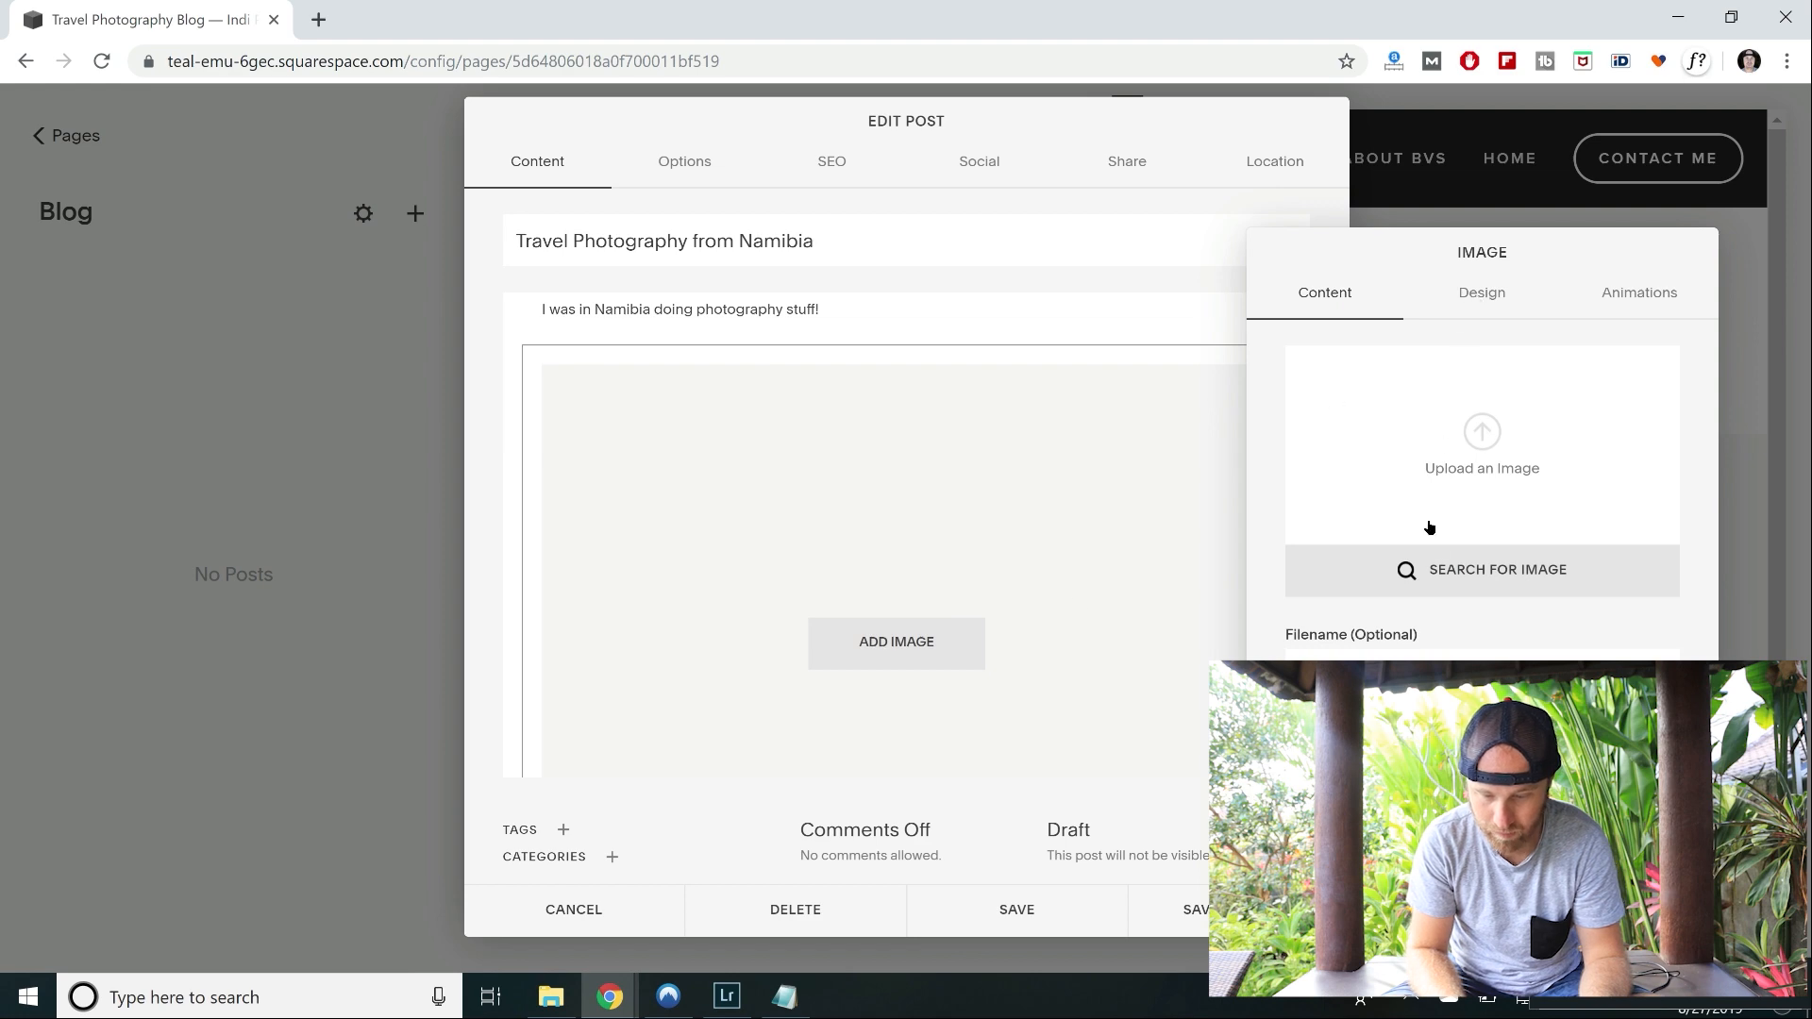
{"action": "left_click", "coordinate": [1458, 576]}
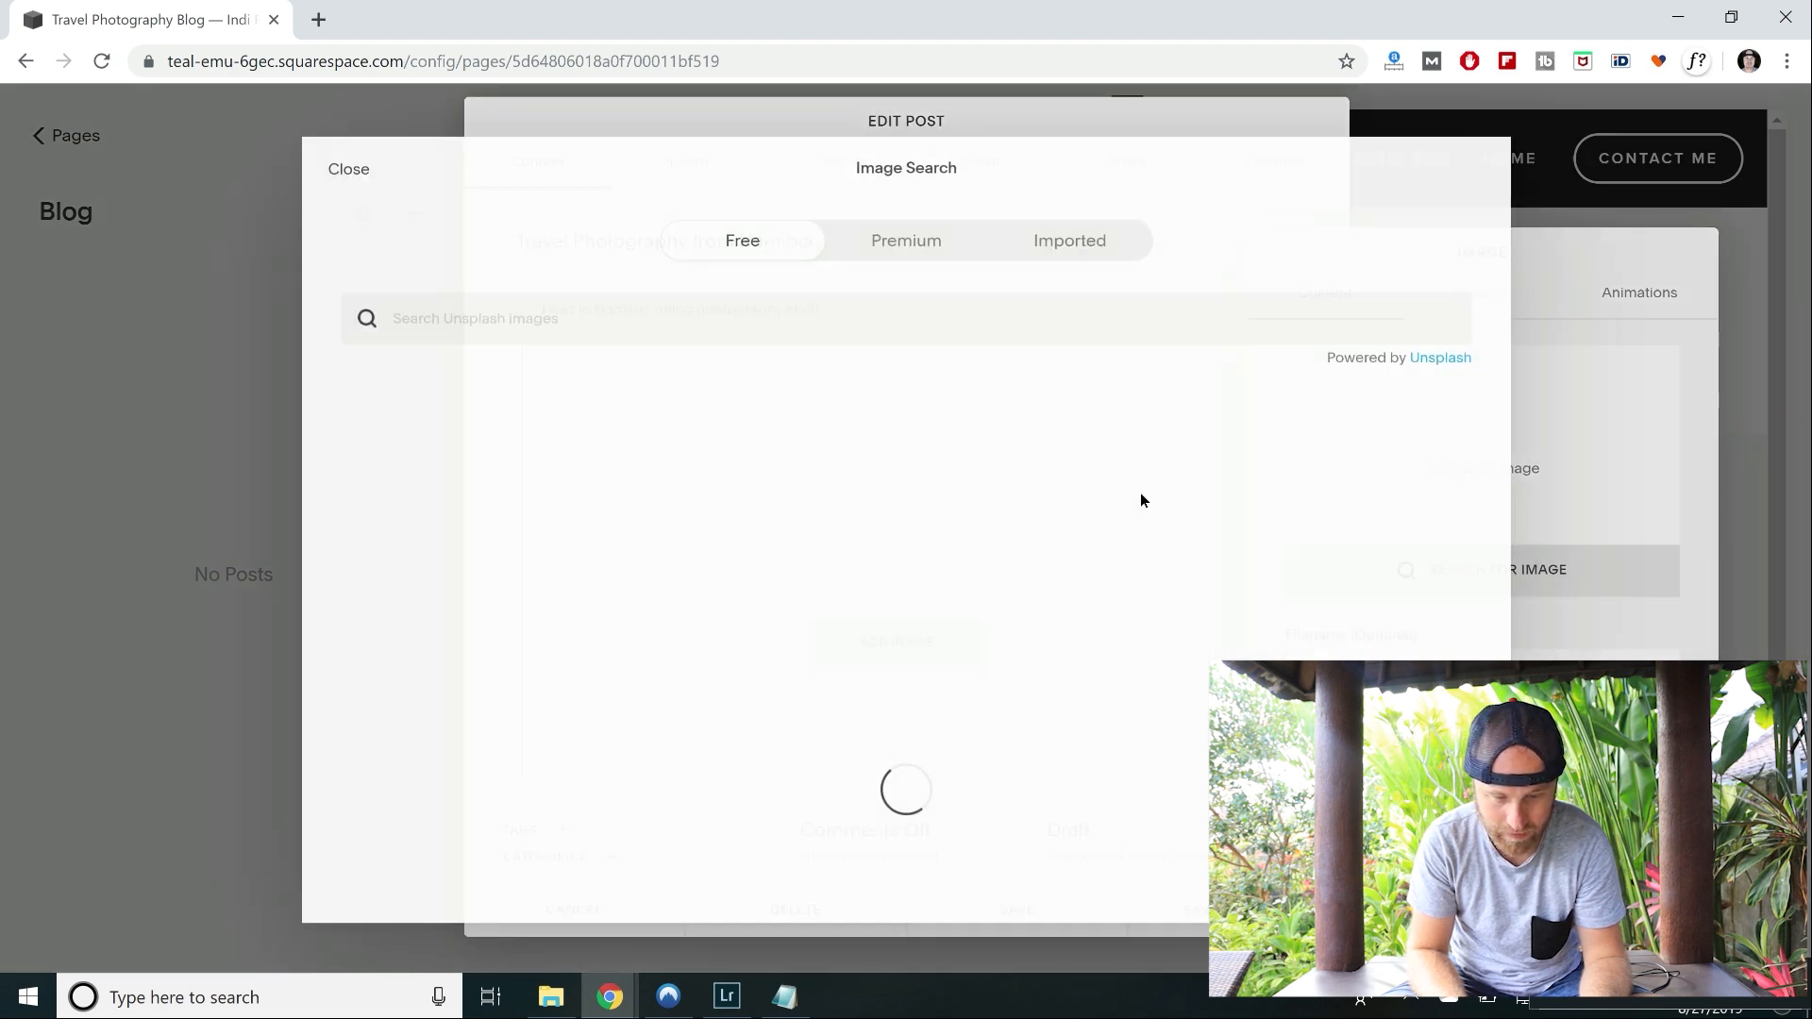
{"action": "left_click", "coordinate": [1098, 250]}
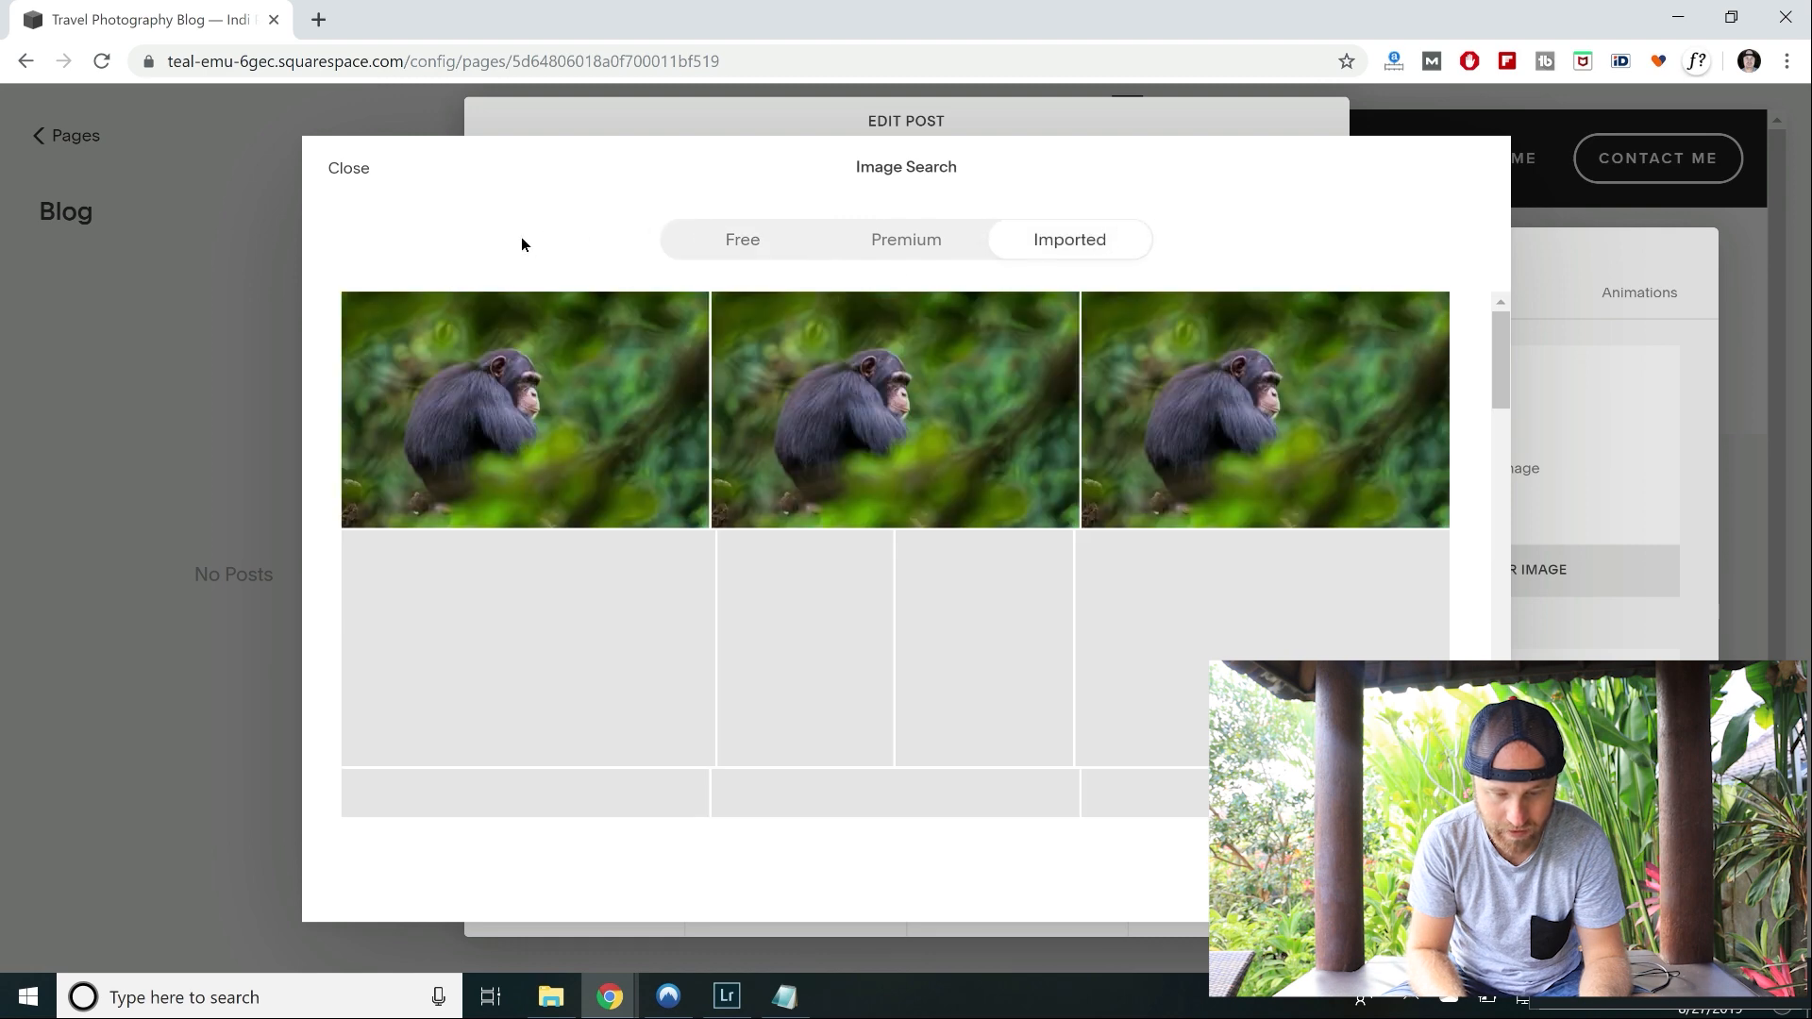
{"action": "left_click", "coordinate": [895, 417]}
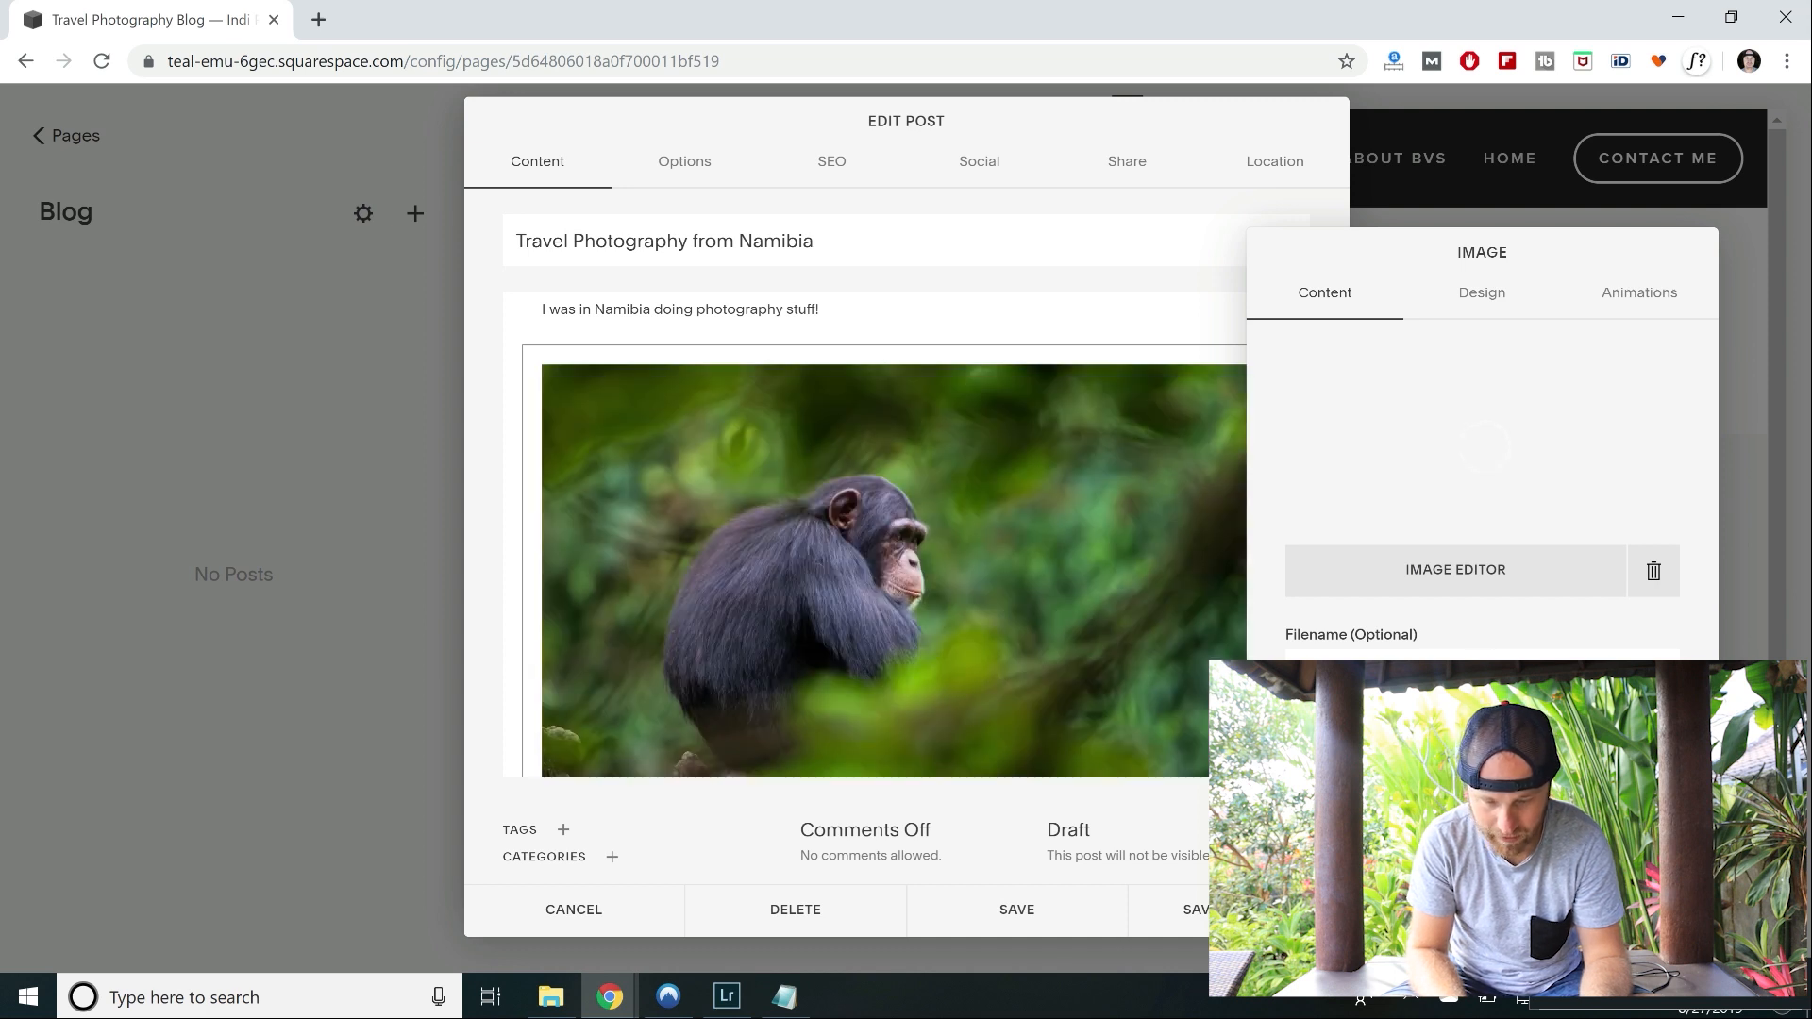
{"action": "left_click", "coordinate": [1050, 592]}
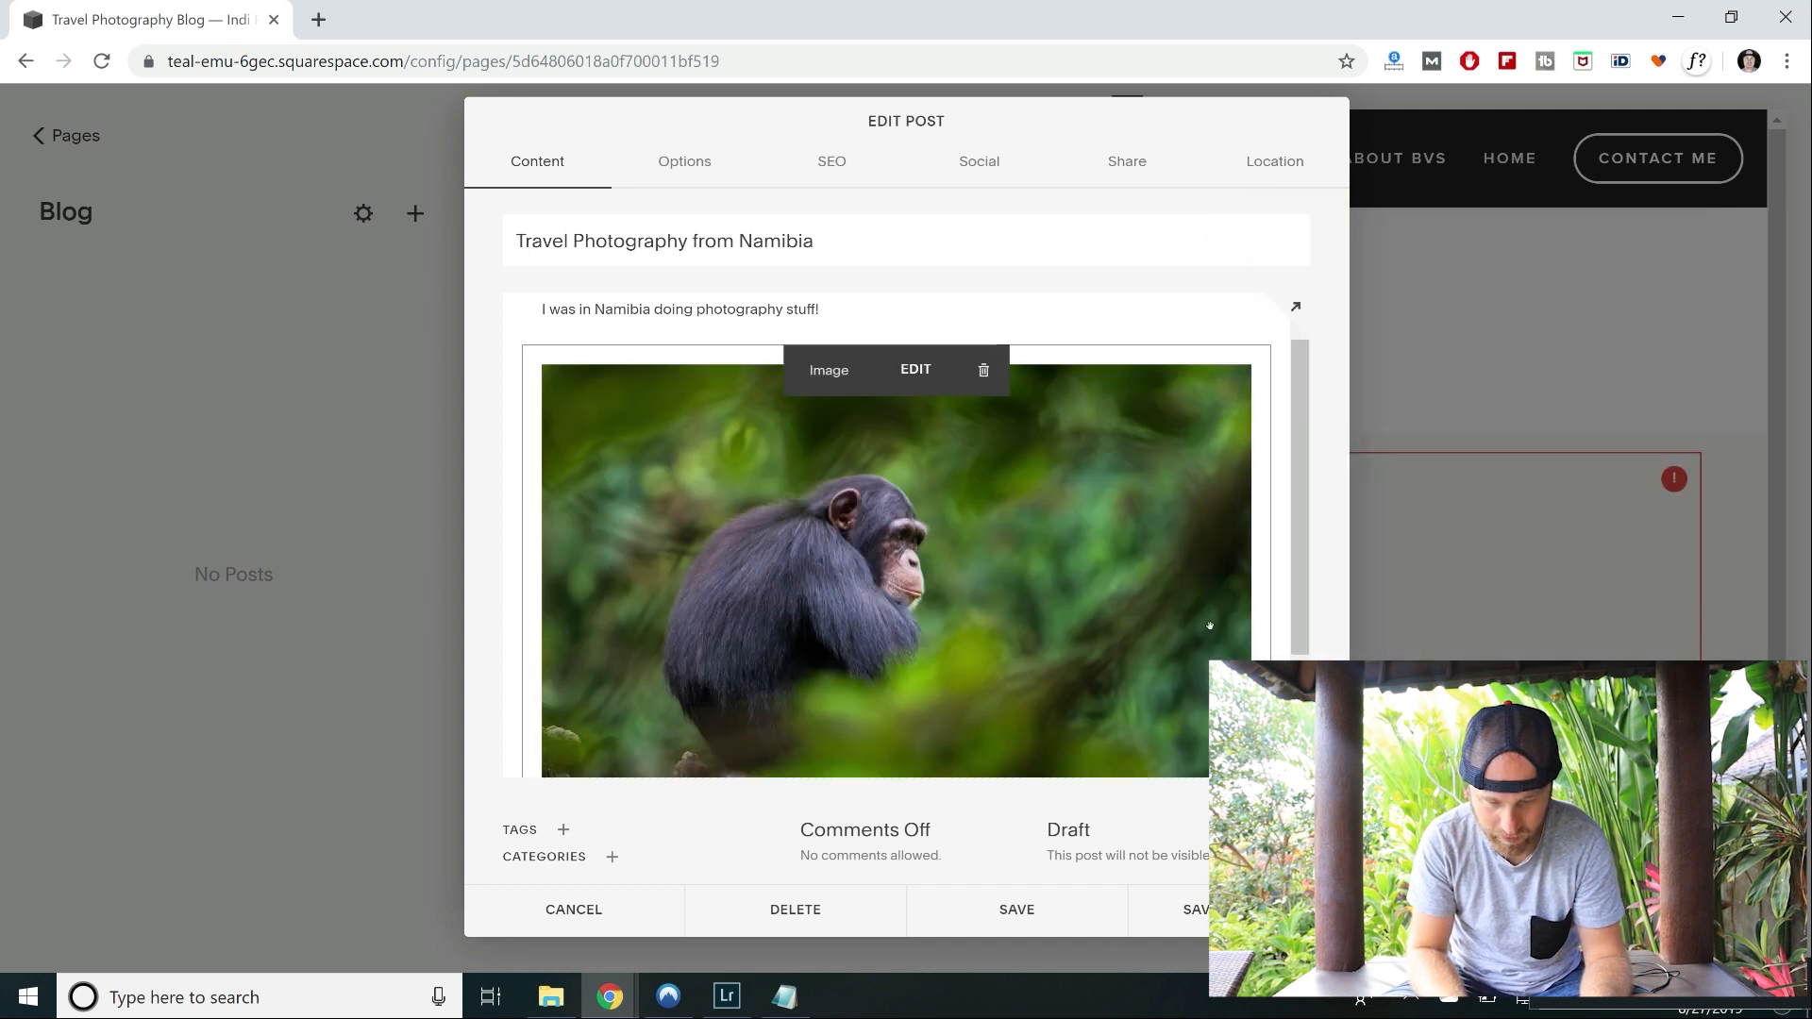
Reduce the height of the chimpanzee image to a wide cropped strip and caption it "Chimp Life!".
{"action": "scroll", "coordinate": [1031, 601], "scroll_direction": "down", "scroll_amount": 2}
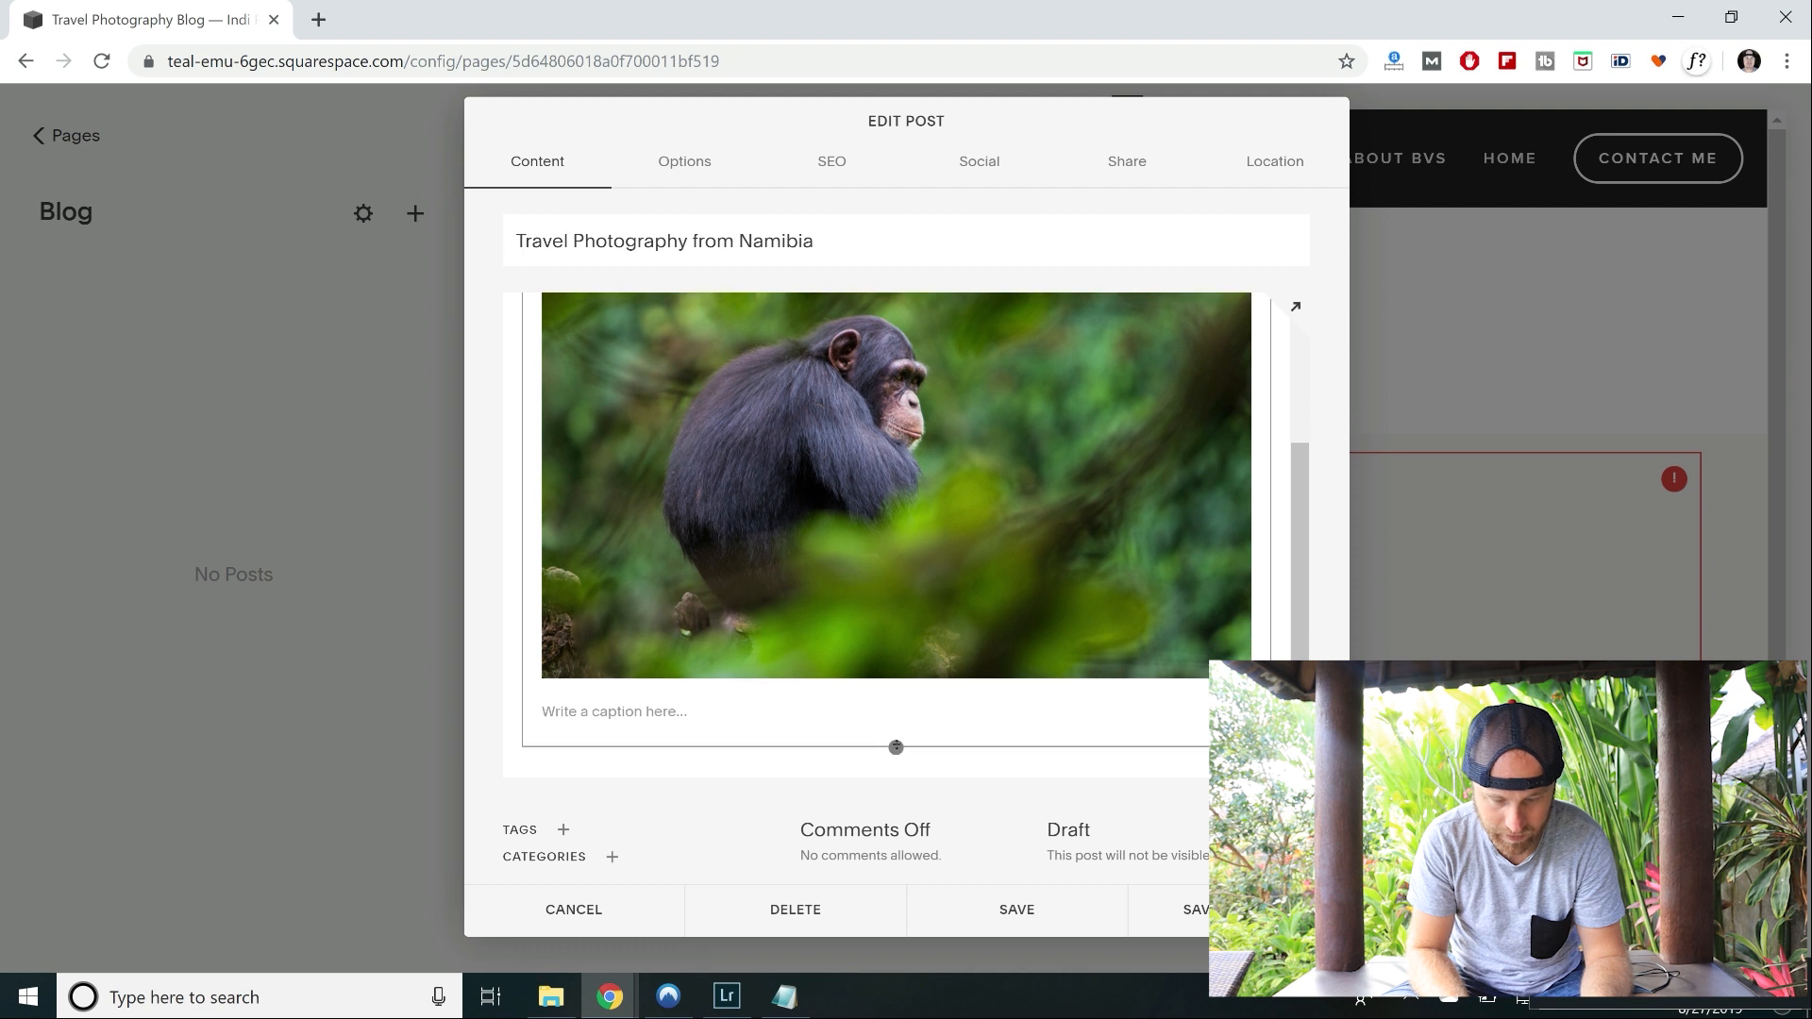
{"action": "left_click_drag", "start_coordinate": [916, 748], "coordinate": [920, 487]}
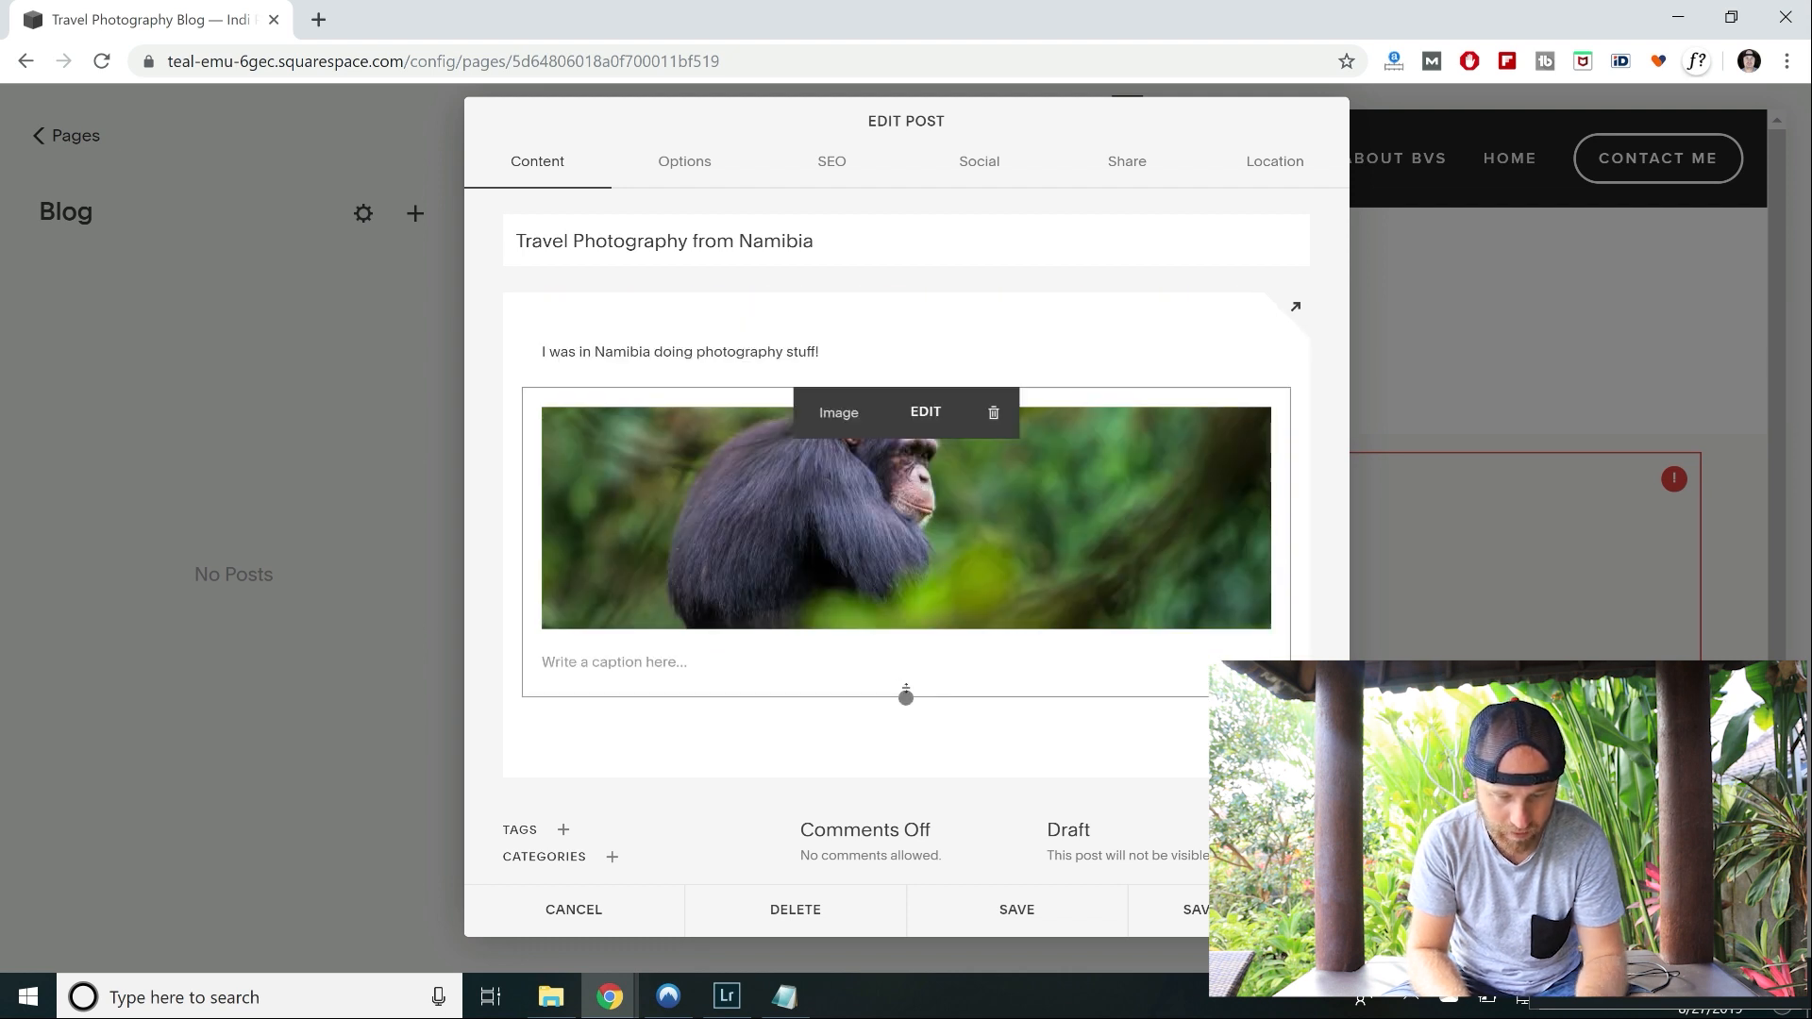
{"action": "left_click", "coordinate": [660, 657]}
{"action": "type", "text": "Chimp Li"}
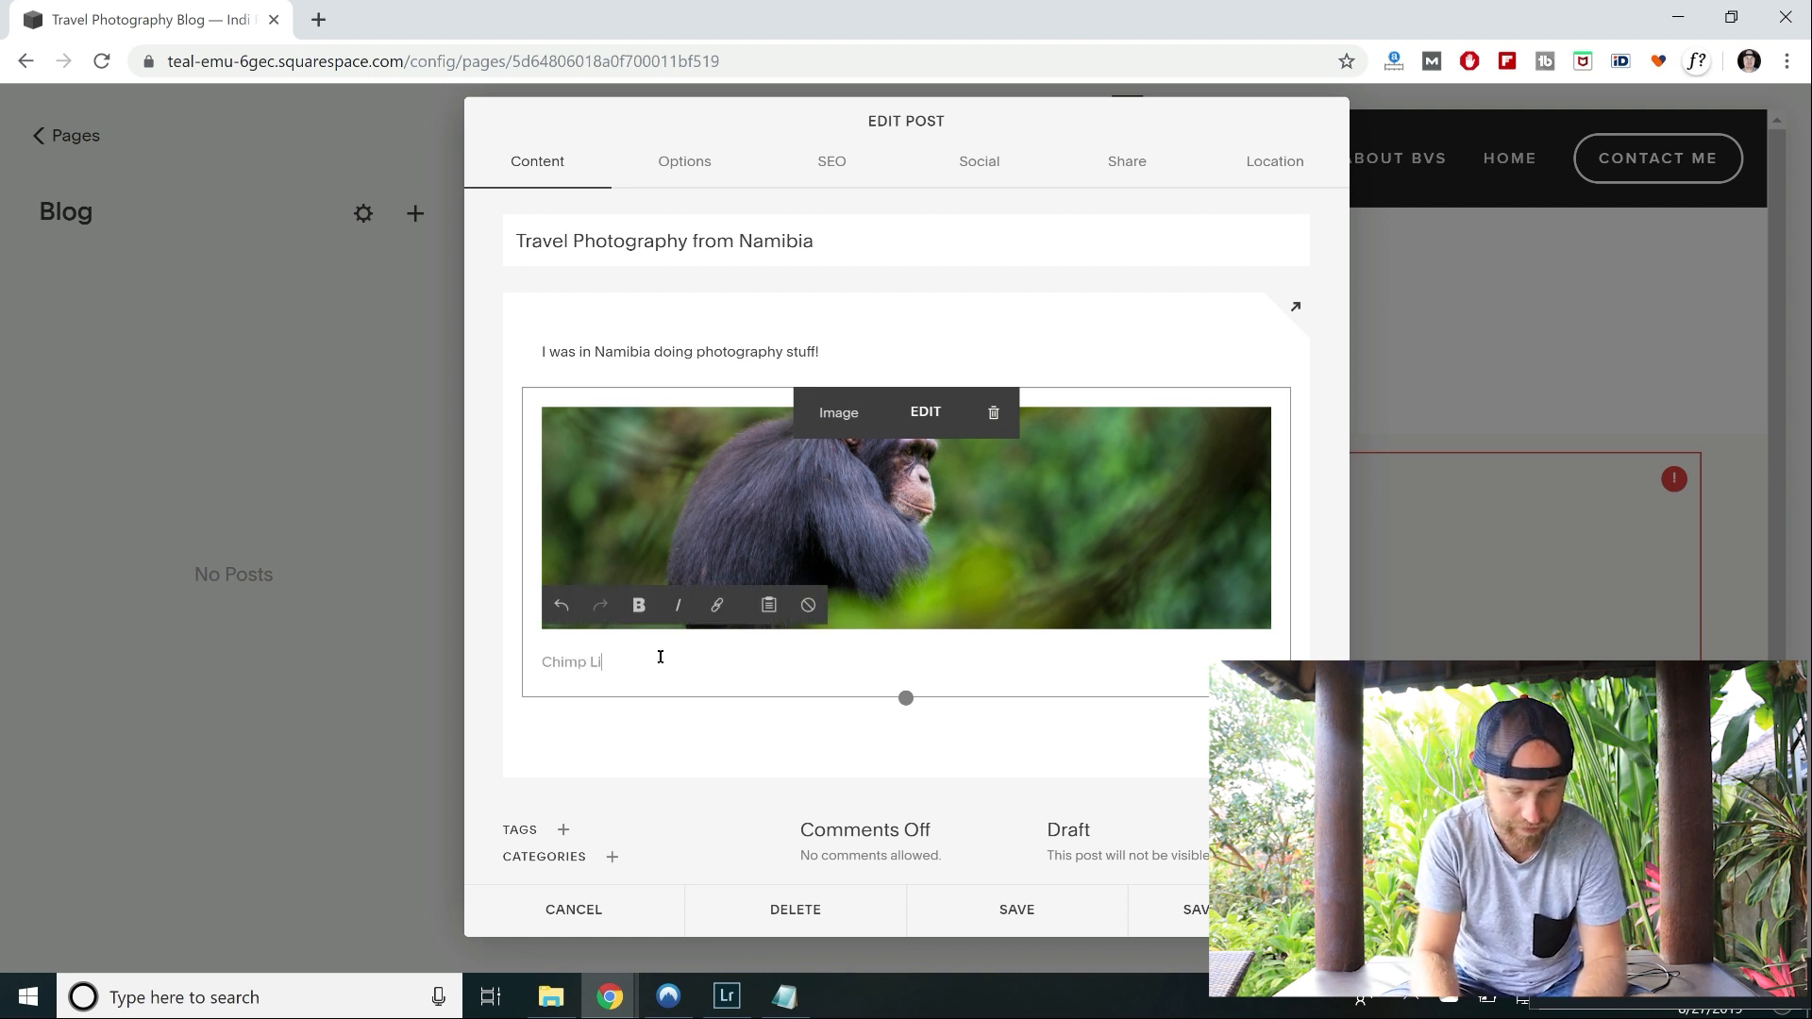
{"action": "type", "text": "fe!"}
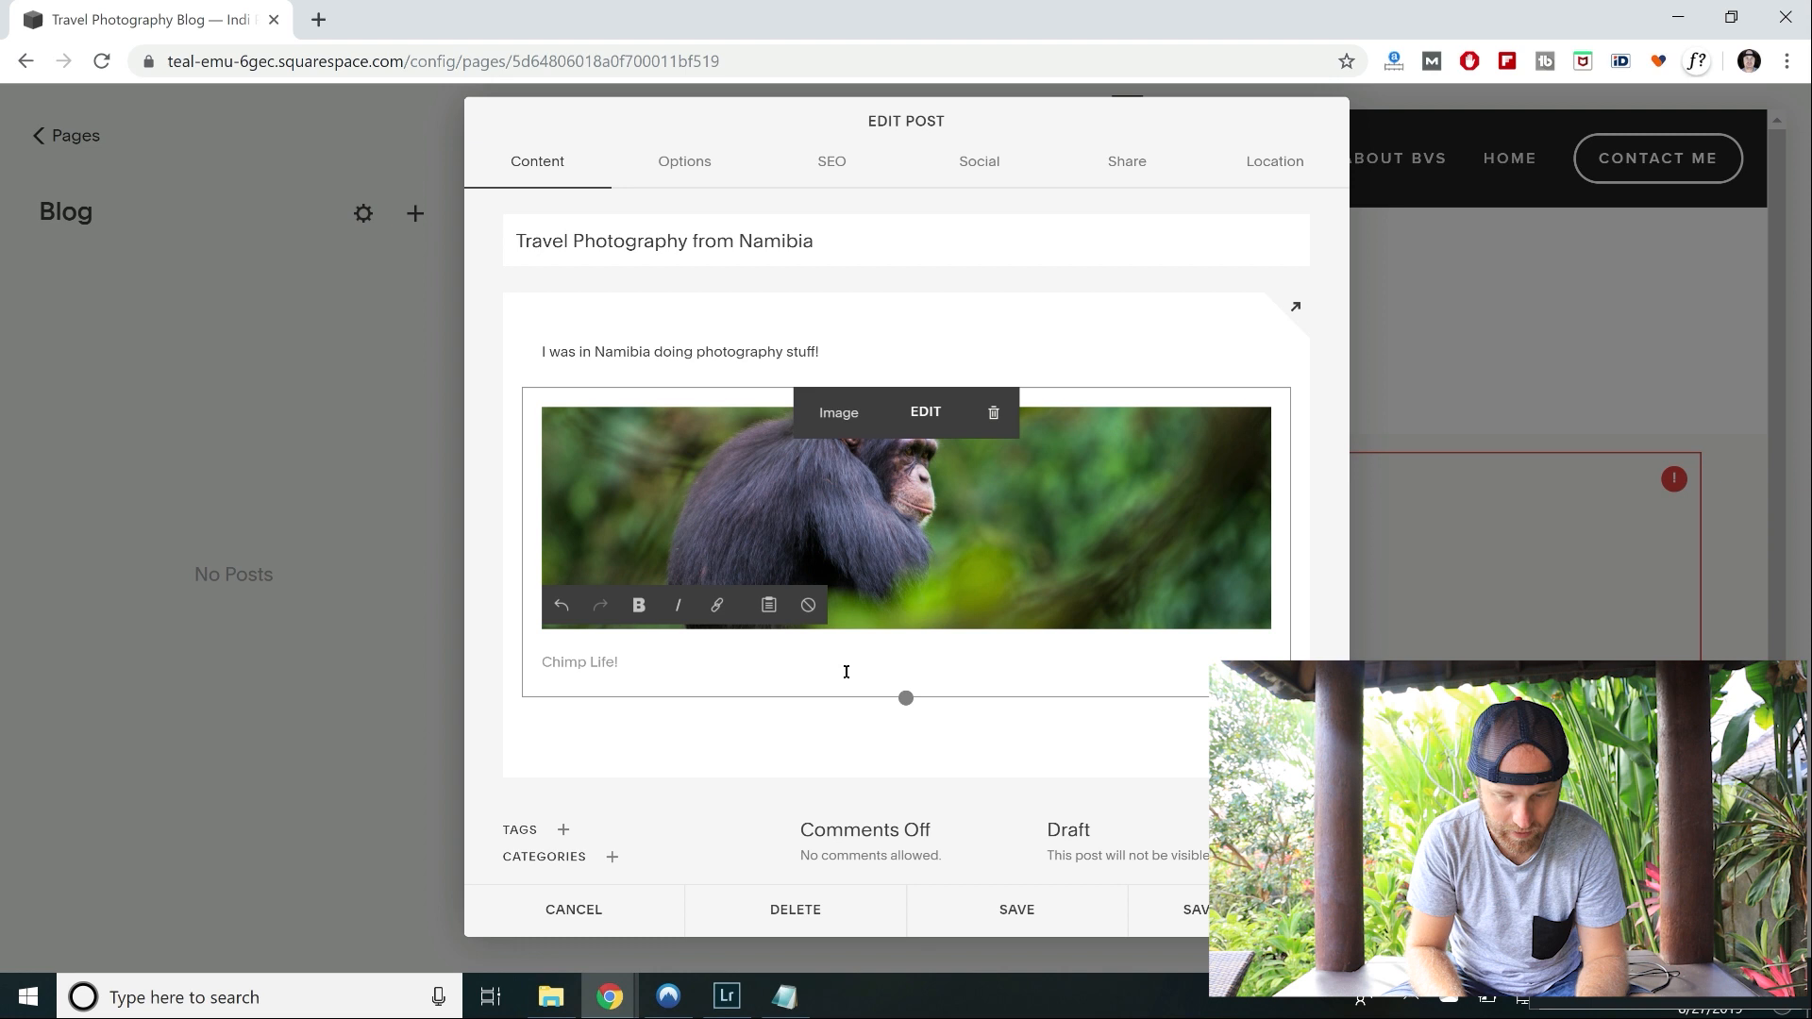
{"action": "left_click", "coordinate": [840, 749]}
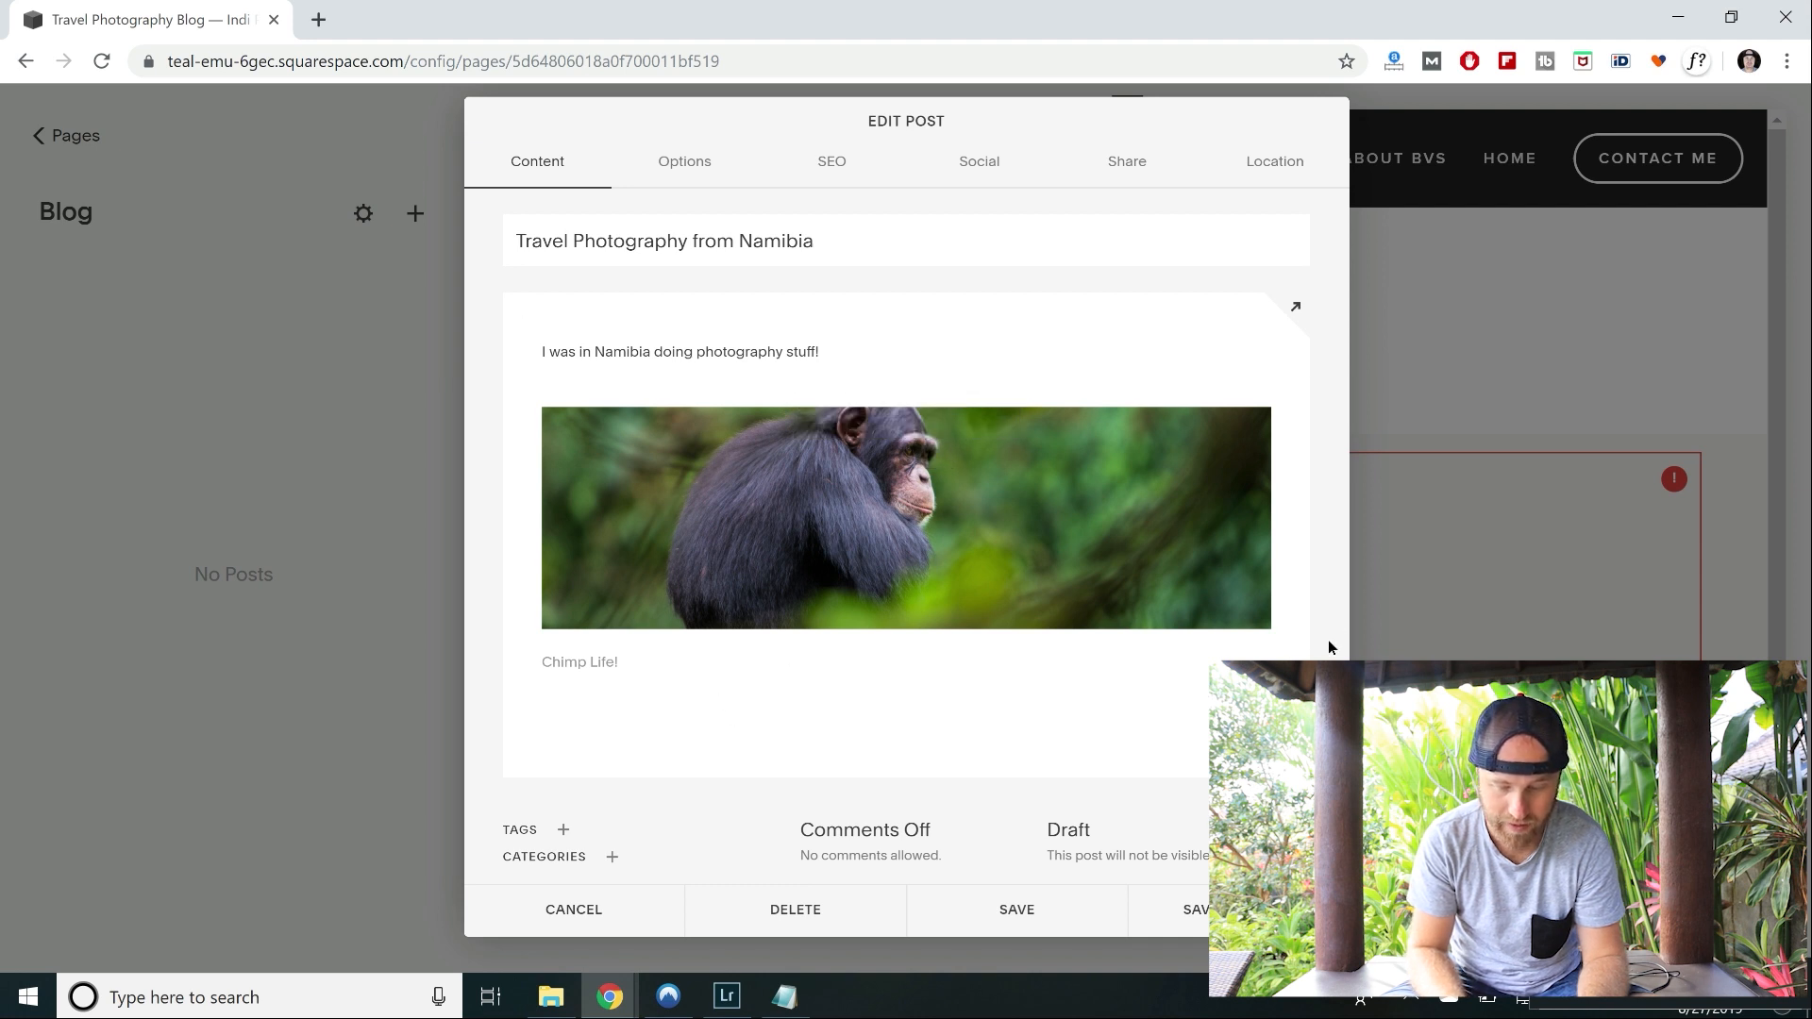
Review the available content blocks and the post's Options, SEO, Social, Share and Location settings, and save the post as a draft.
{"action": "left_click", "coordinate": [1285, 753]}
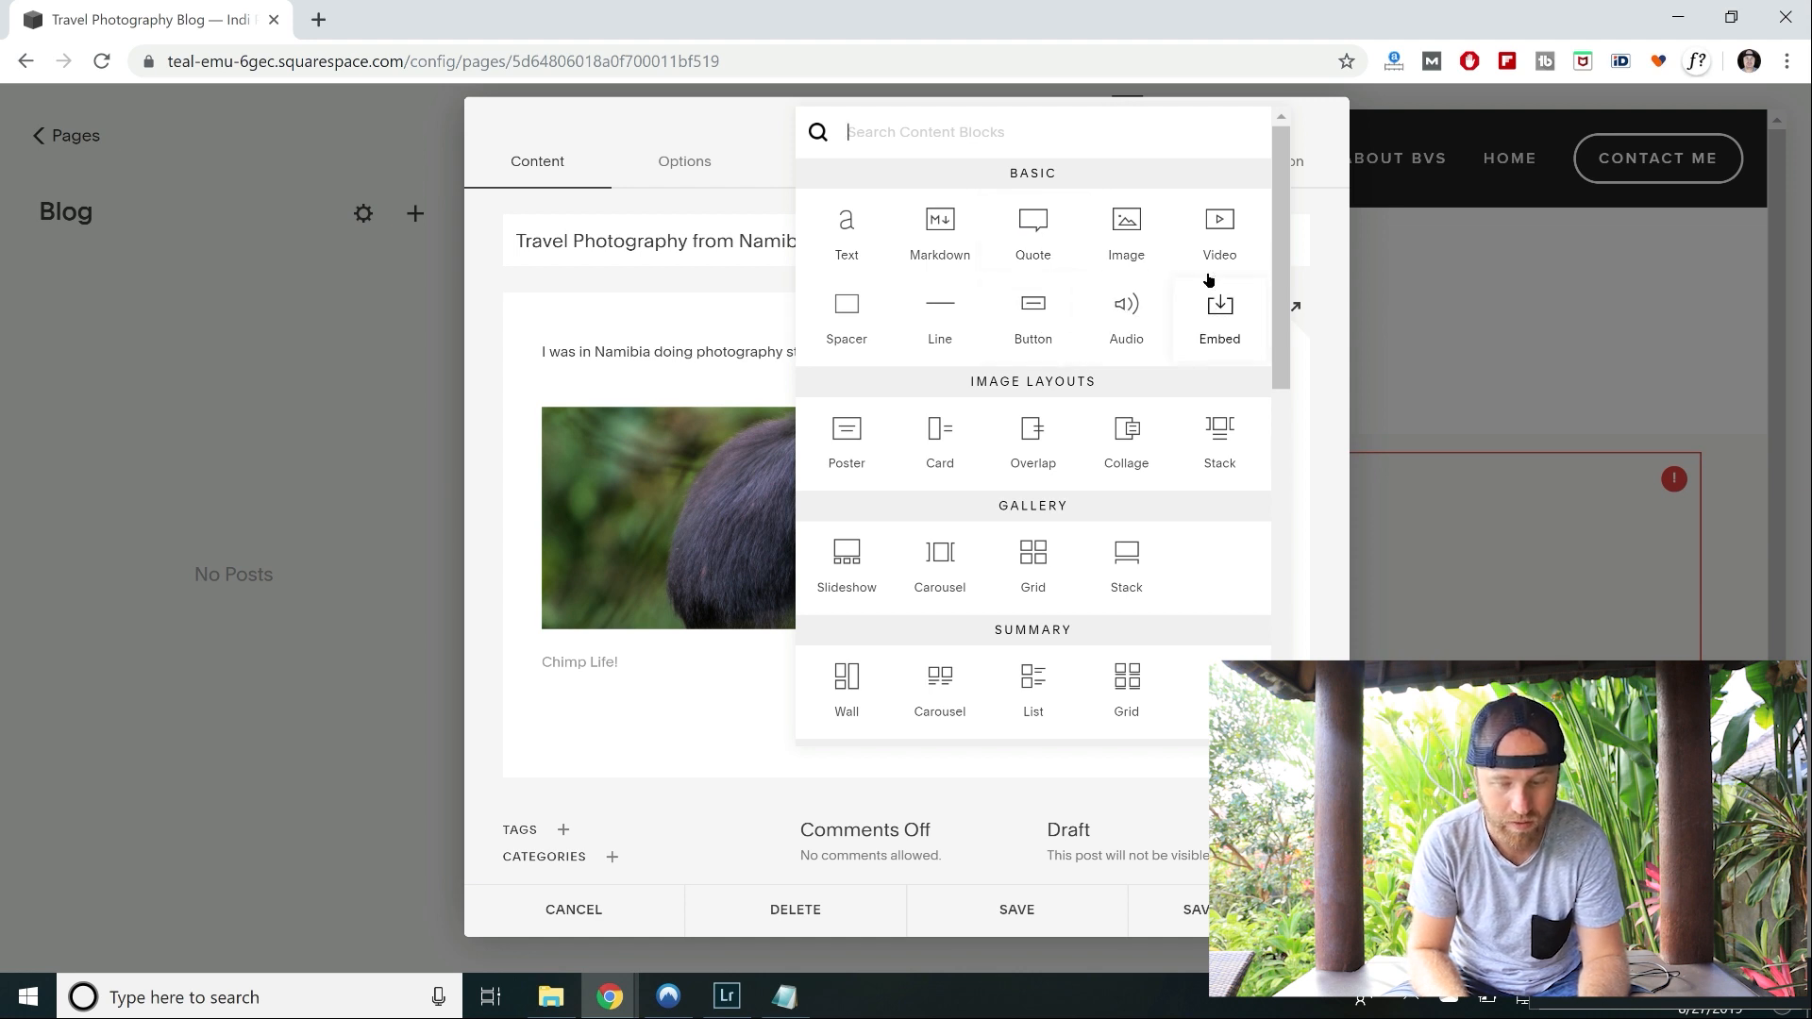
{"action": "left_click", "coordinate": [696, 719]}
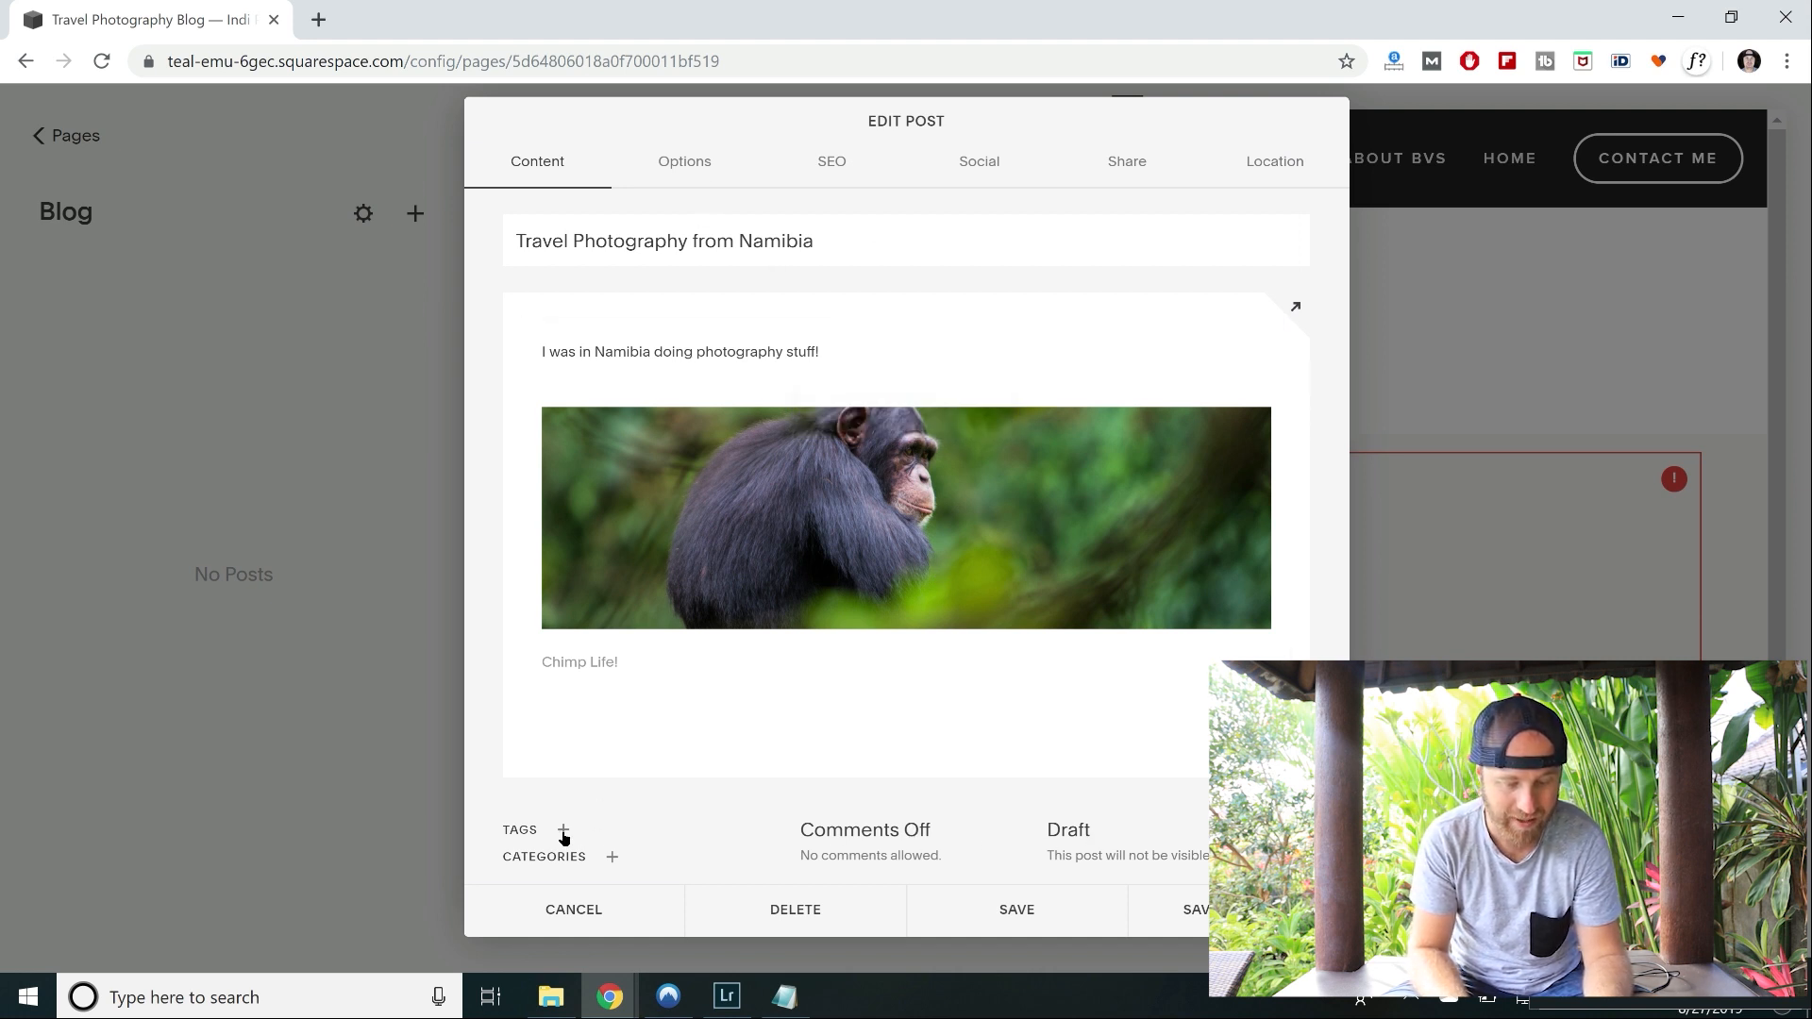
{"action": "left_click", "coordinate": [704, 164]}
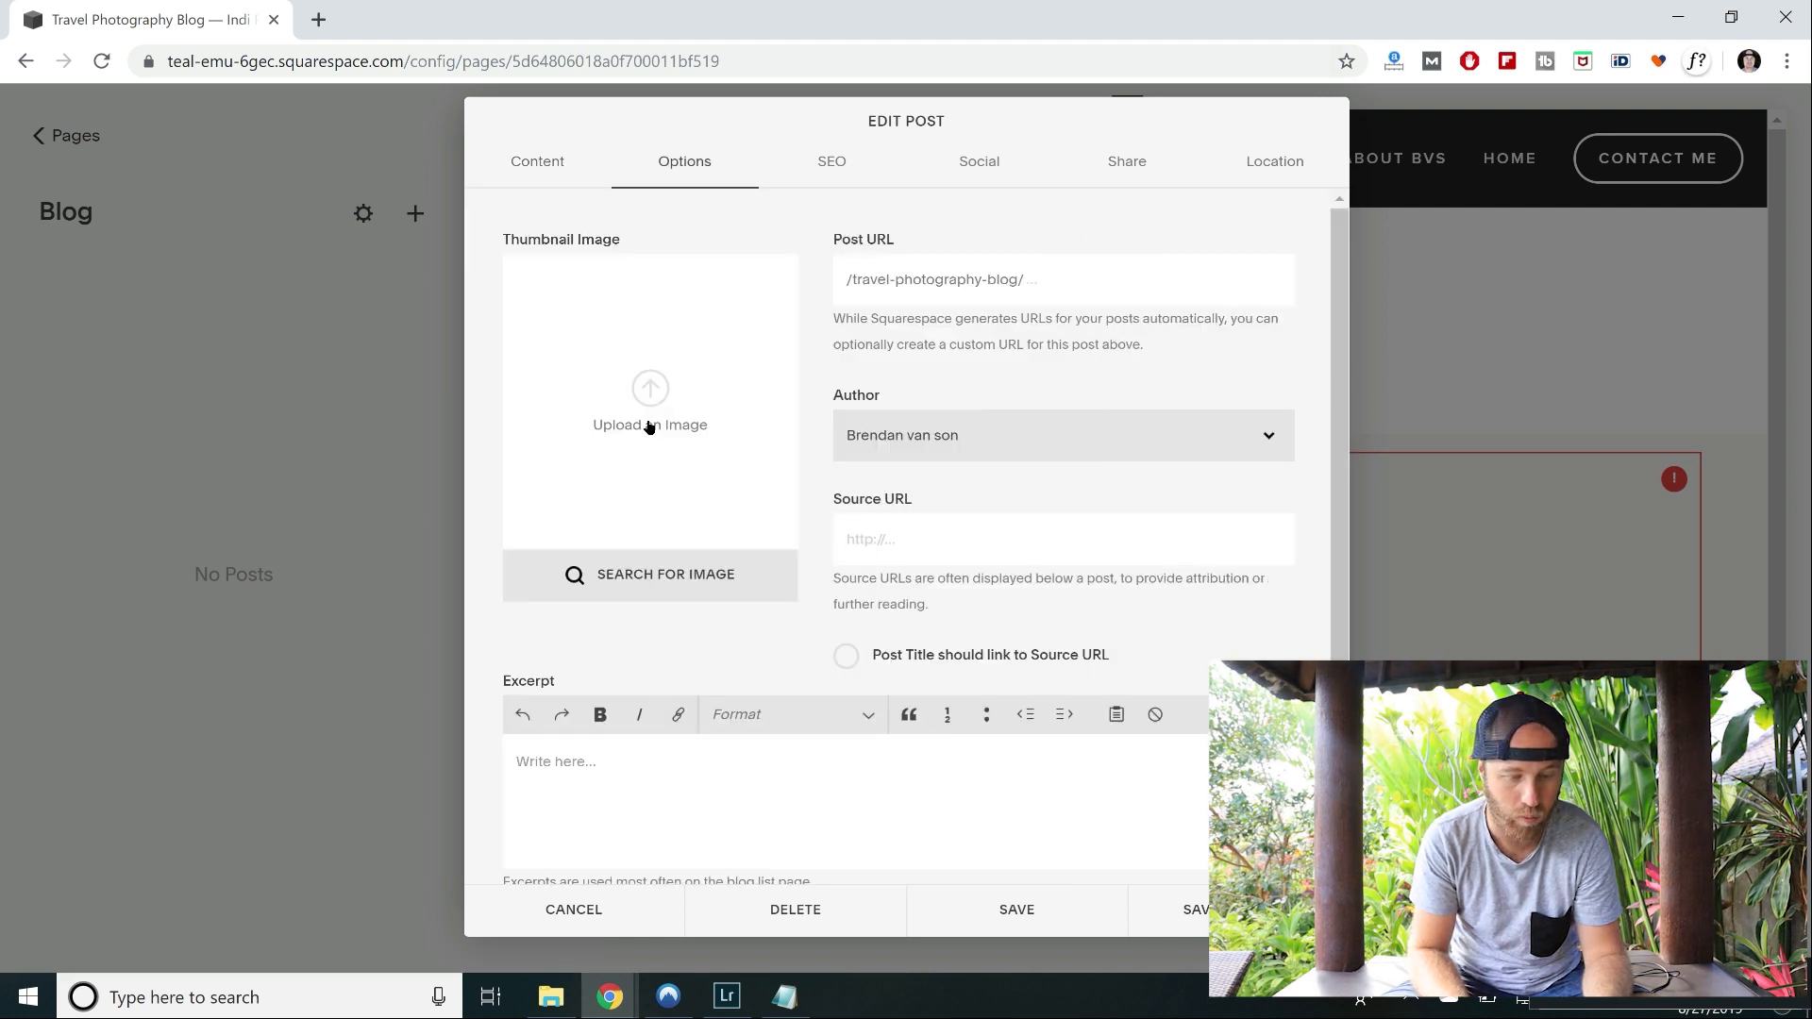
{"action": "left_click", "coordinate": [826, 178]}
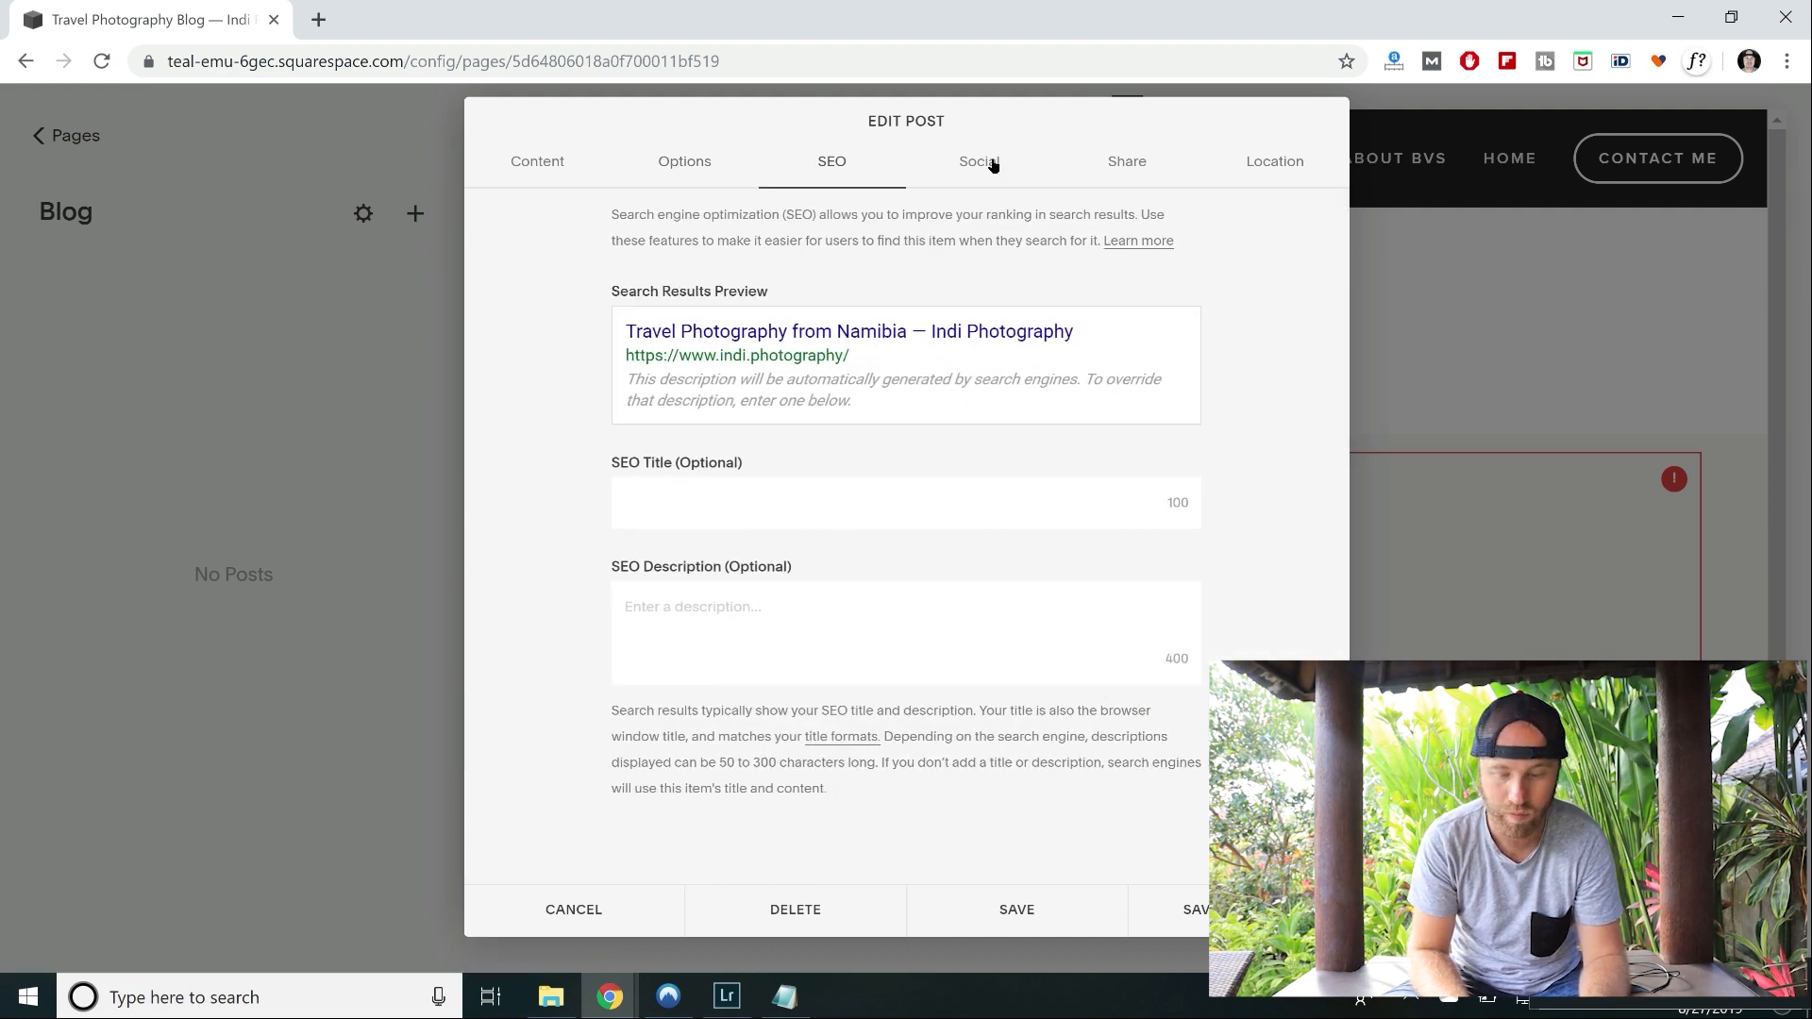
{"action": "left_click", "coordinate": [991, 163]}
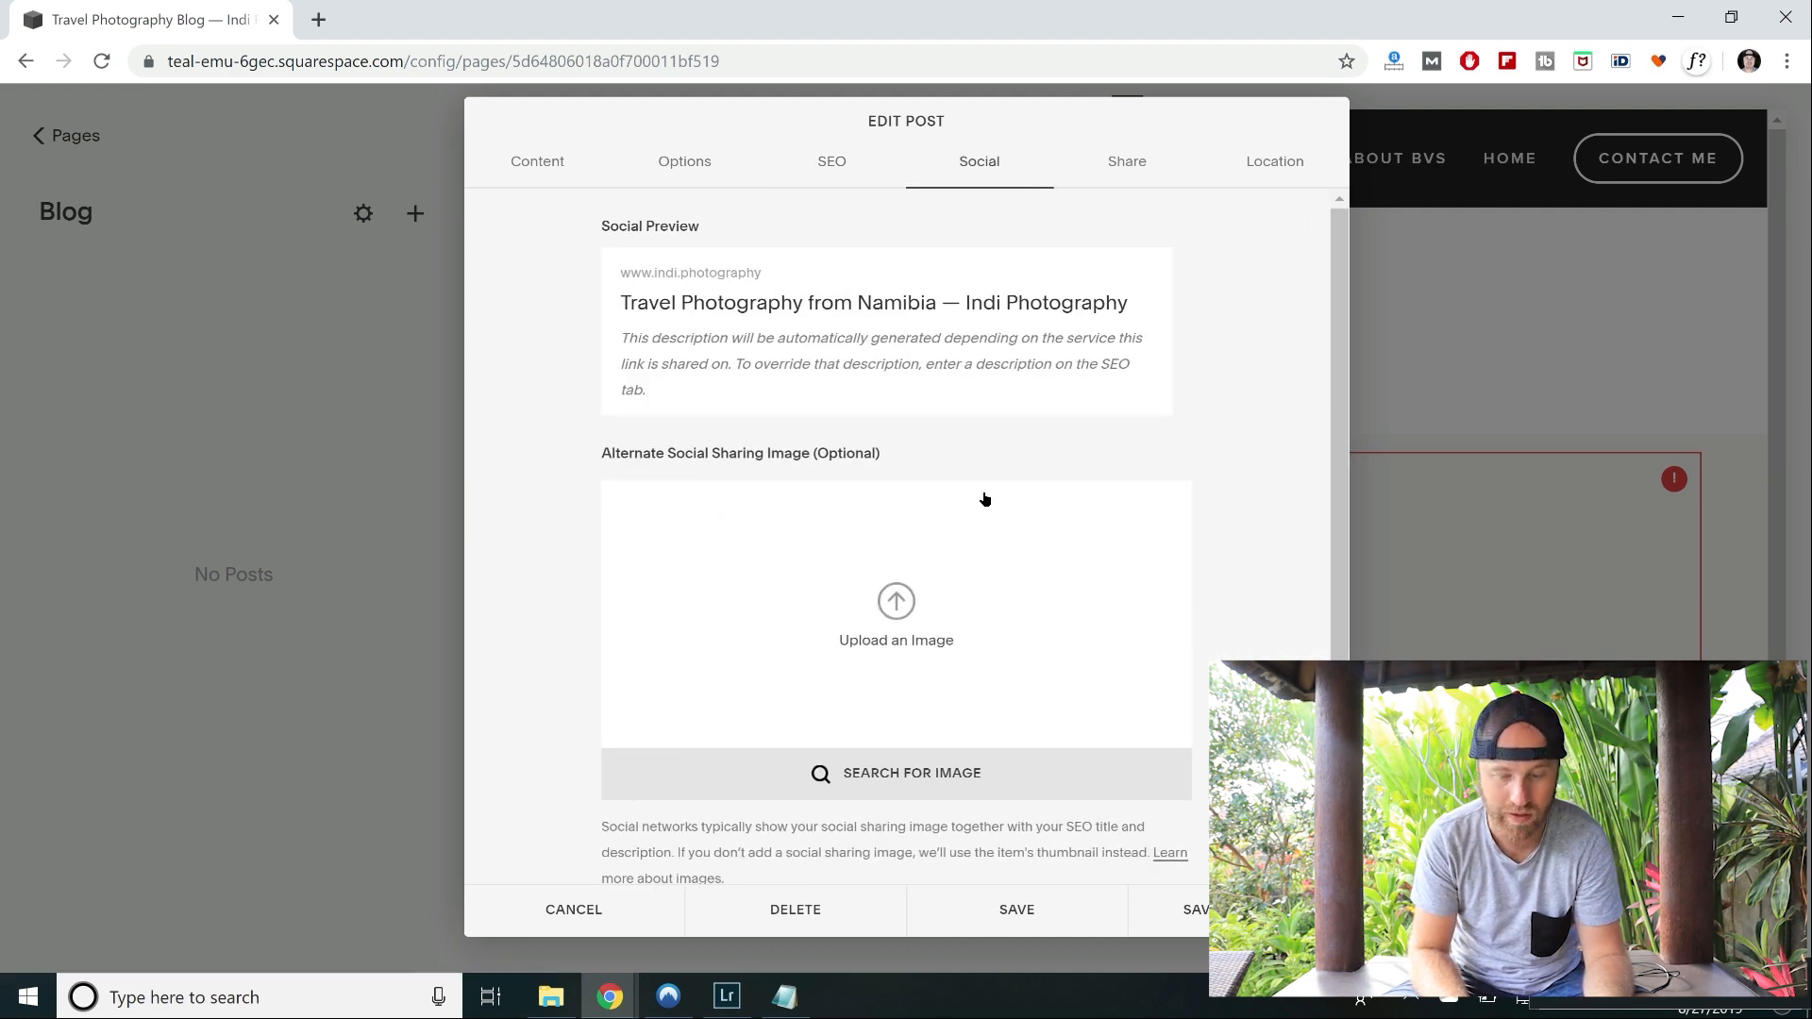
{"action": "left_click", "coordinate": [1118, 167]}
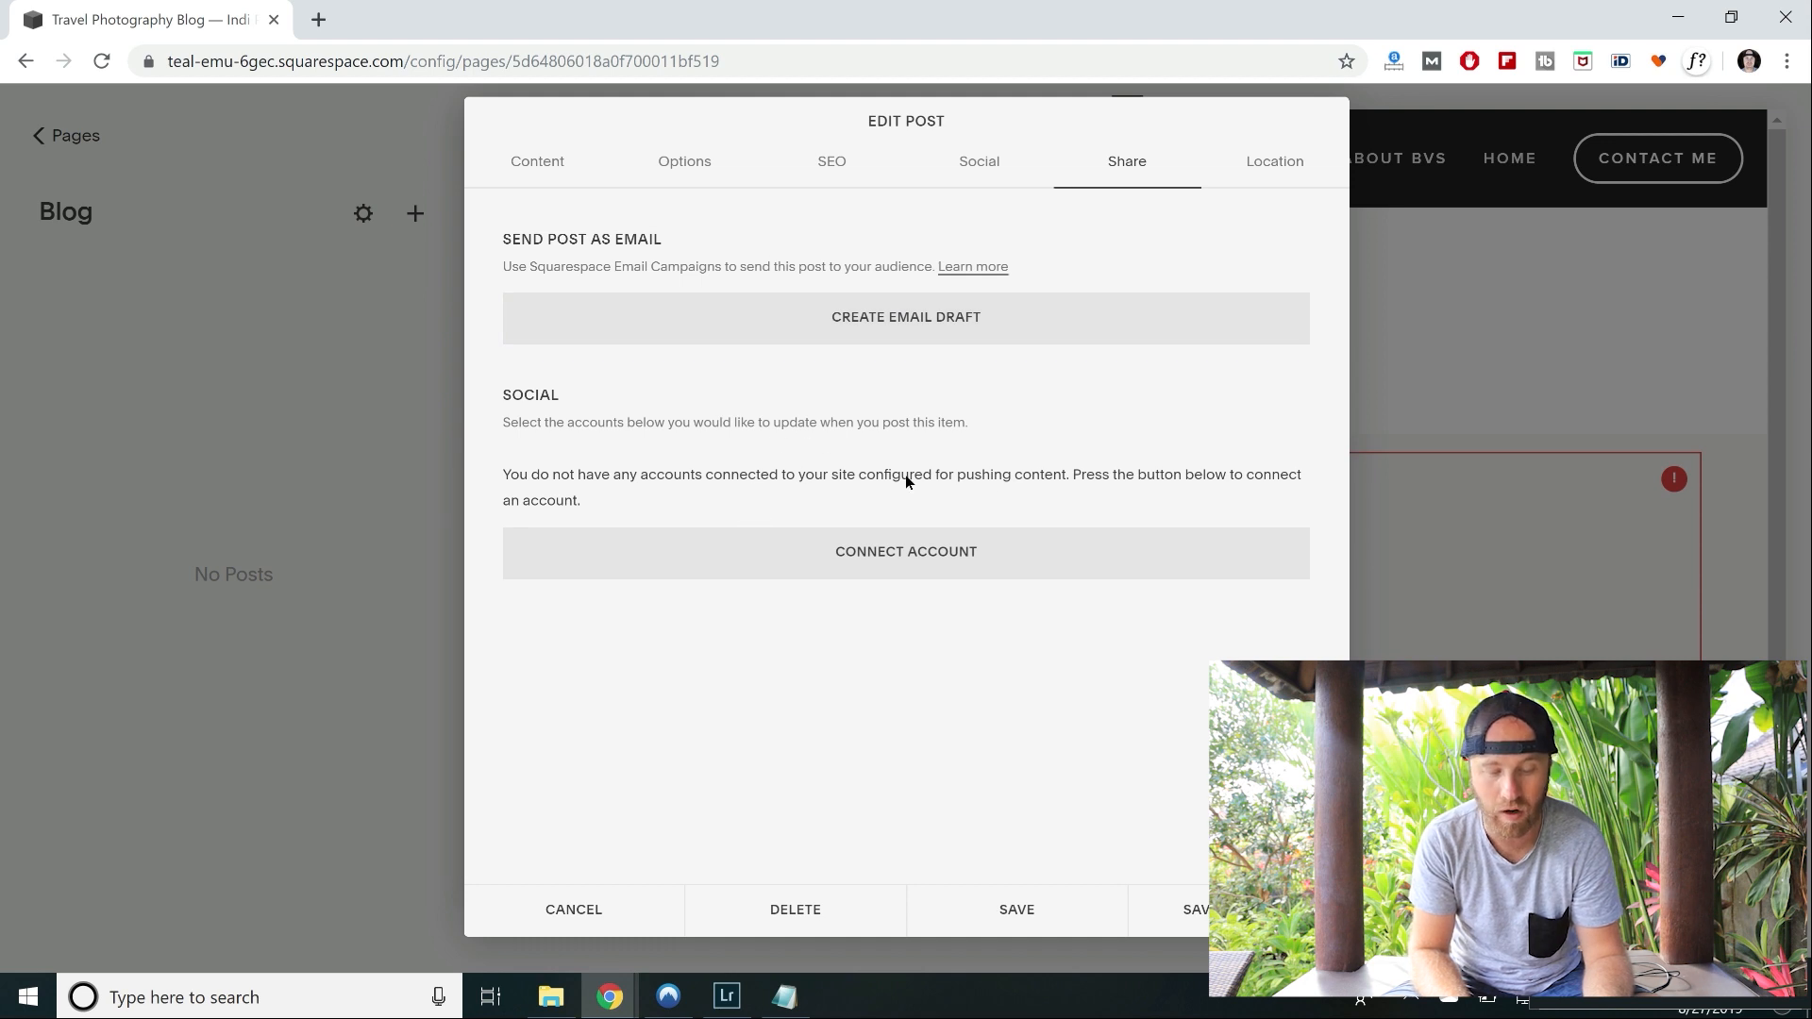
{"action": "left_click", "coordinate": [1281, 163]}
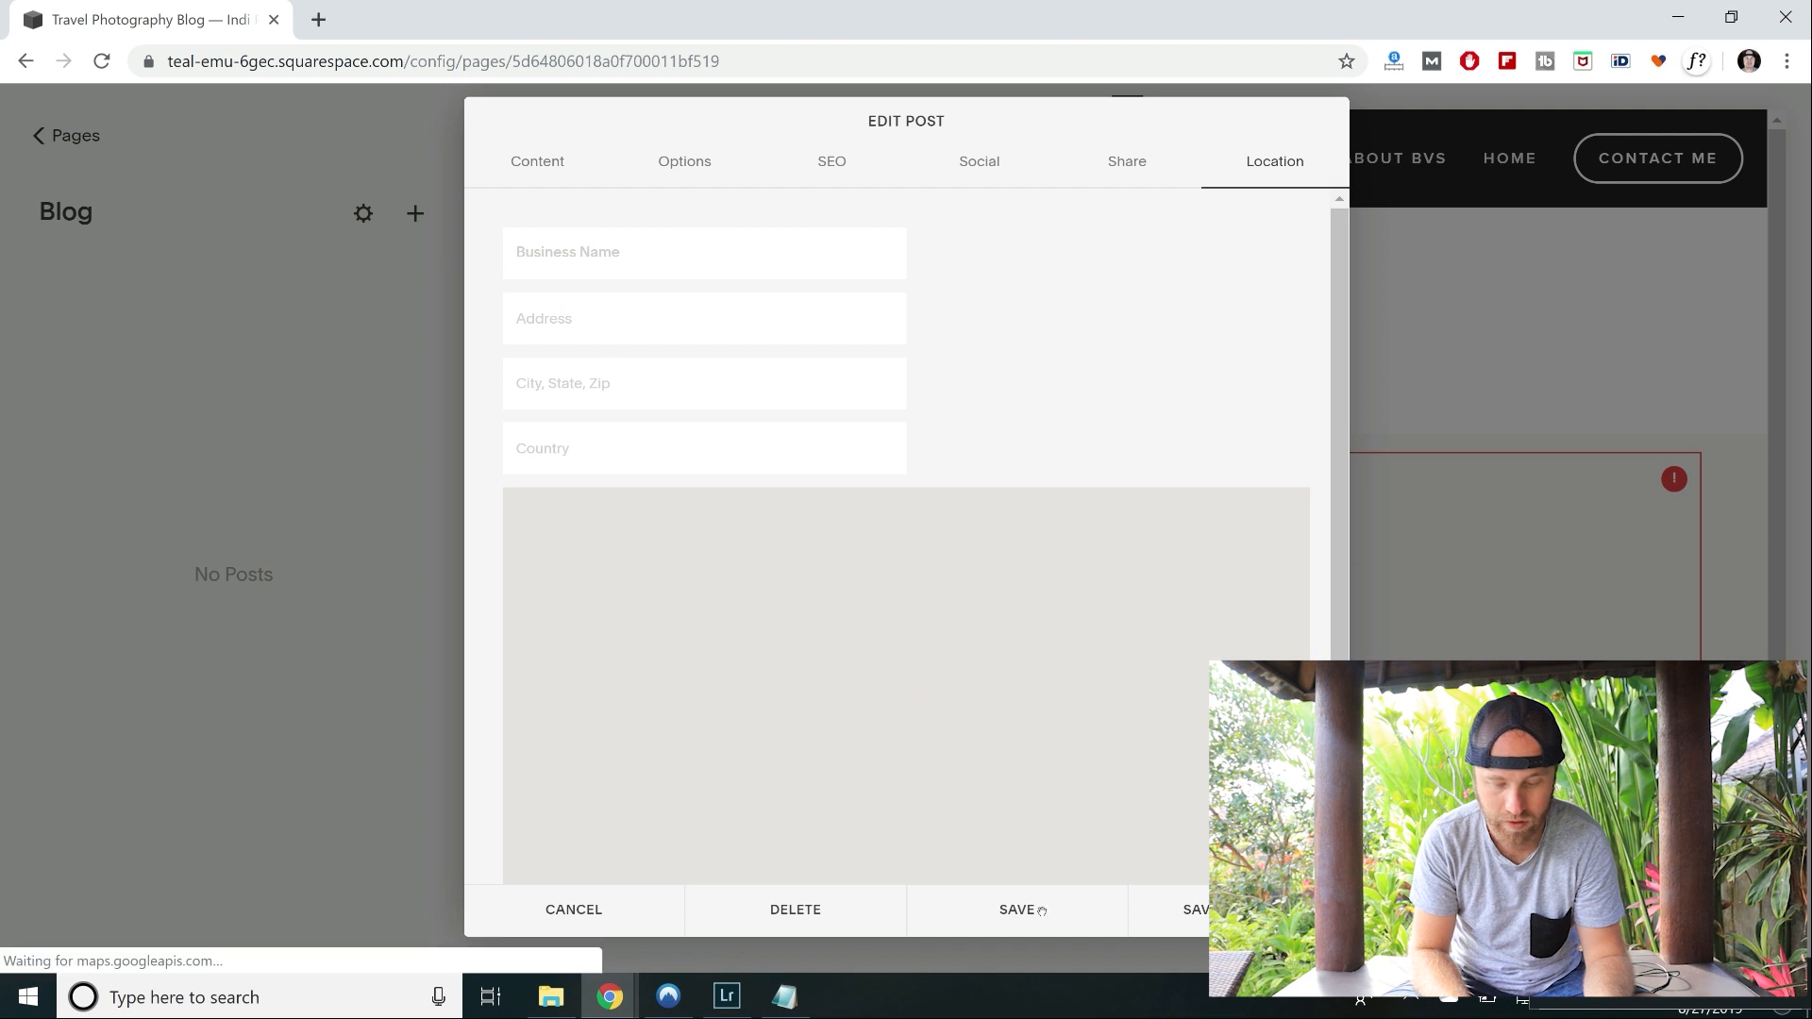
{"action": "left_click", "coordinate": [1007, 918]}
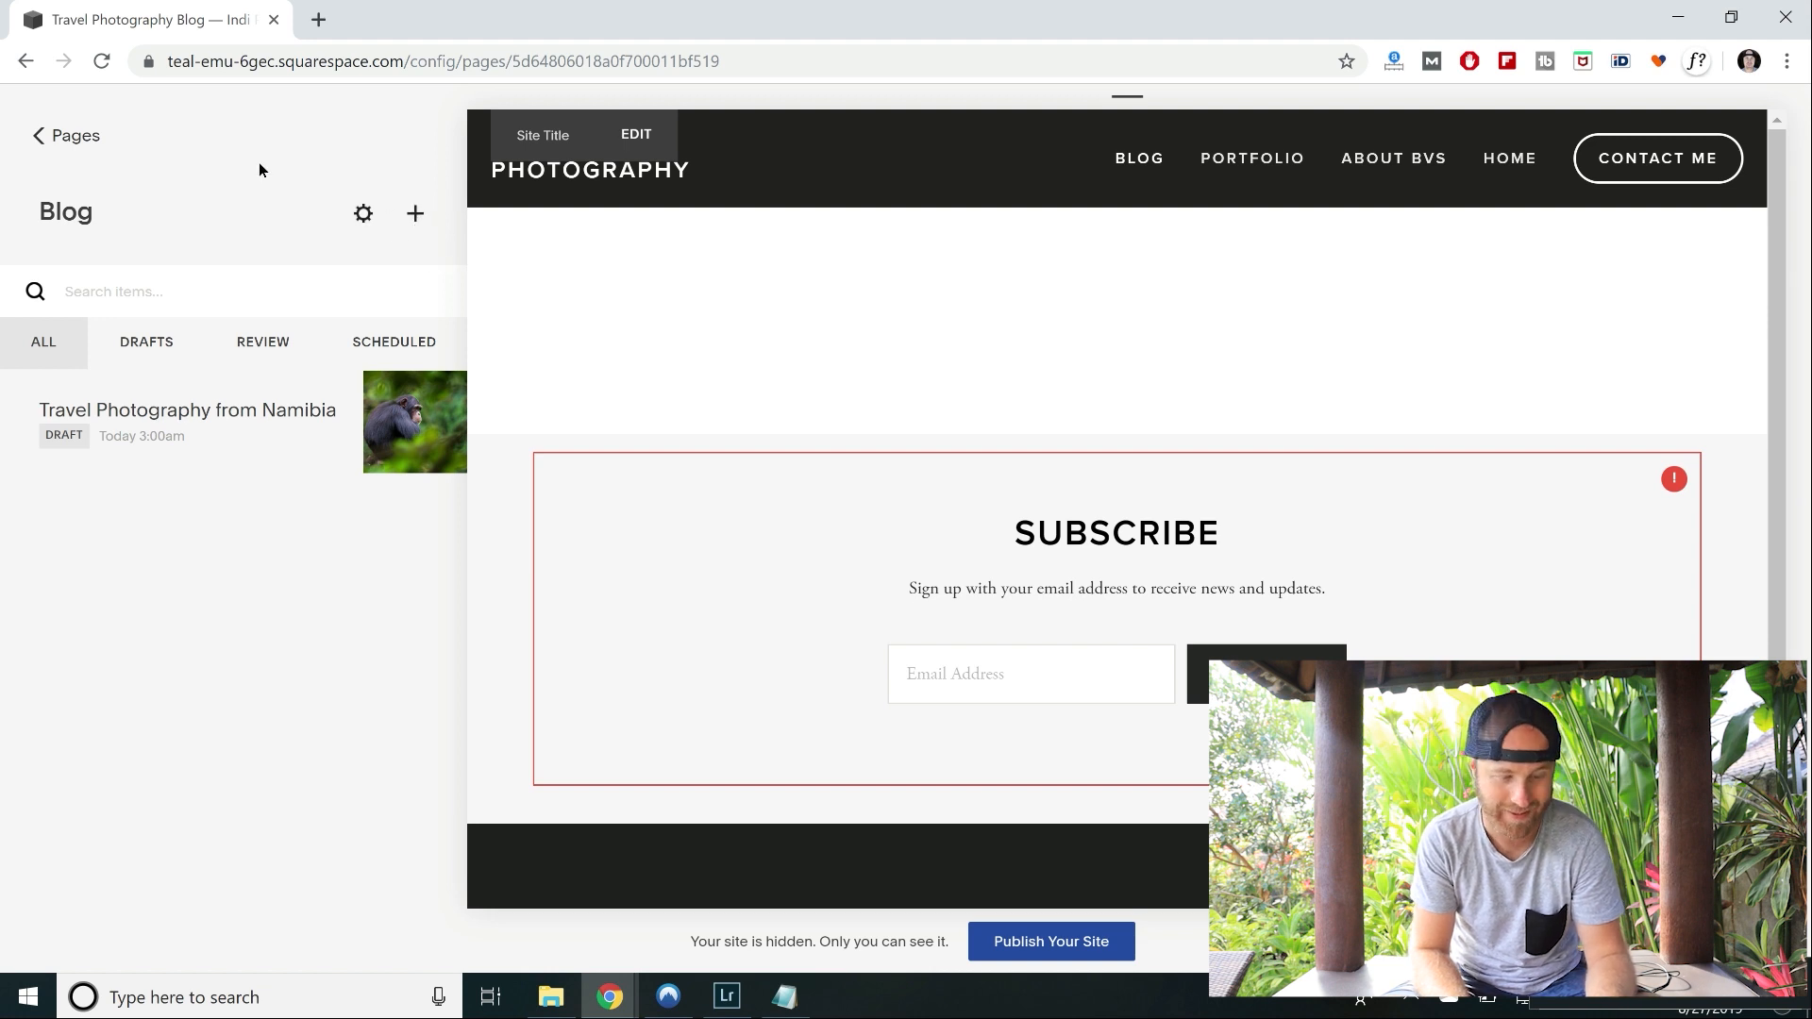
Return to the site's page list, display the Home page, and add a folder named "Shop" to the main navigation.
{"action": "left_click", "coordinate": [61, 138]}
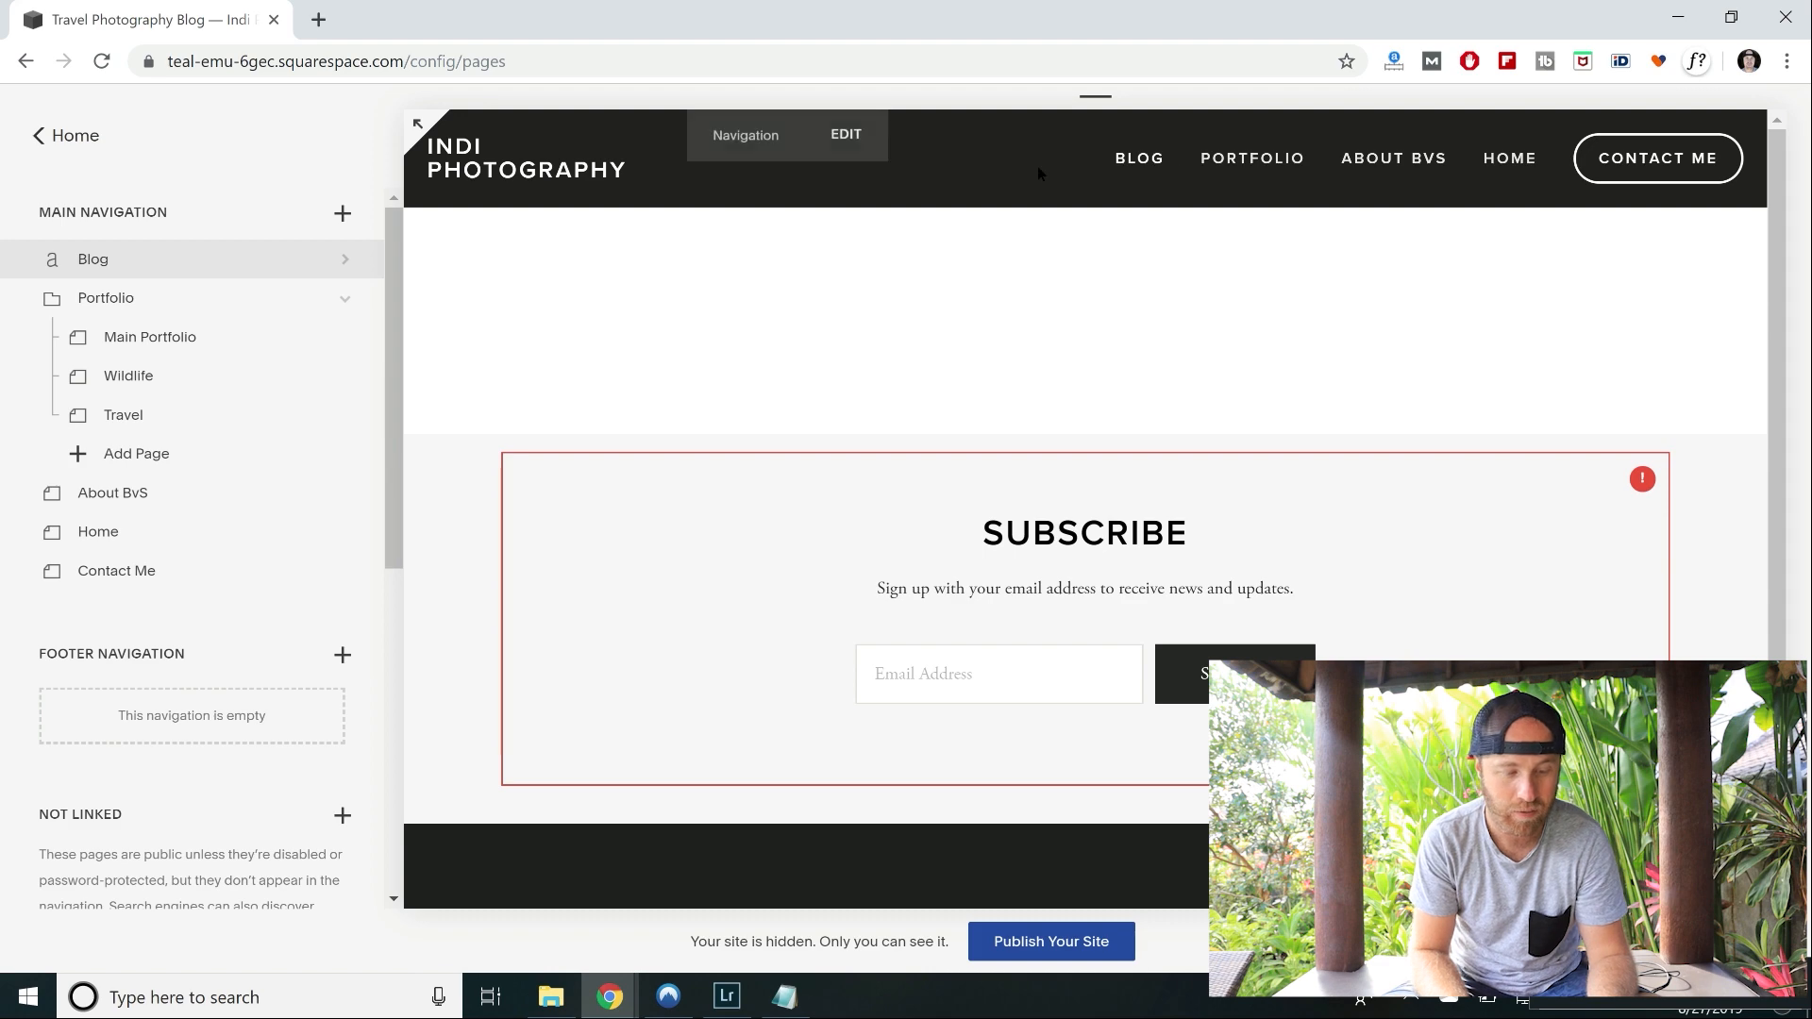
{"action": "left_click", "coordinate": [123, 534]}
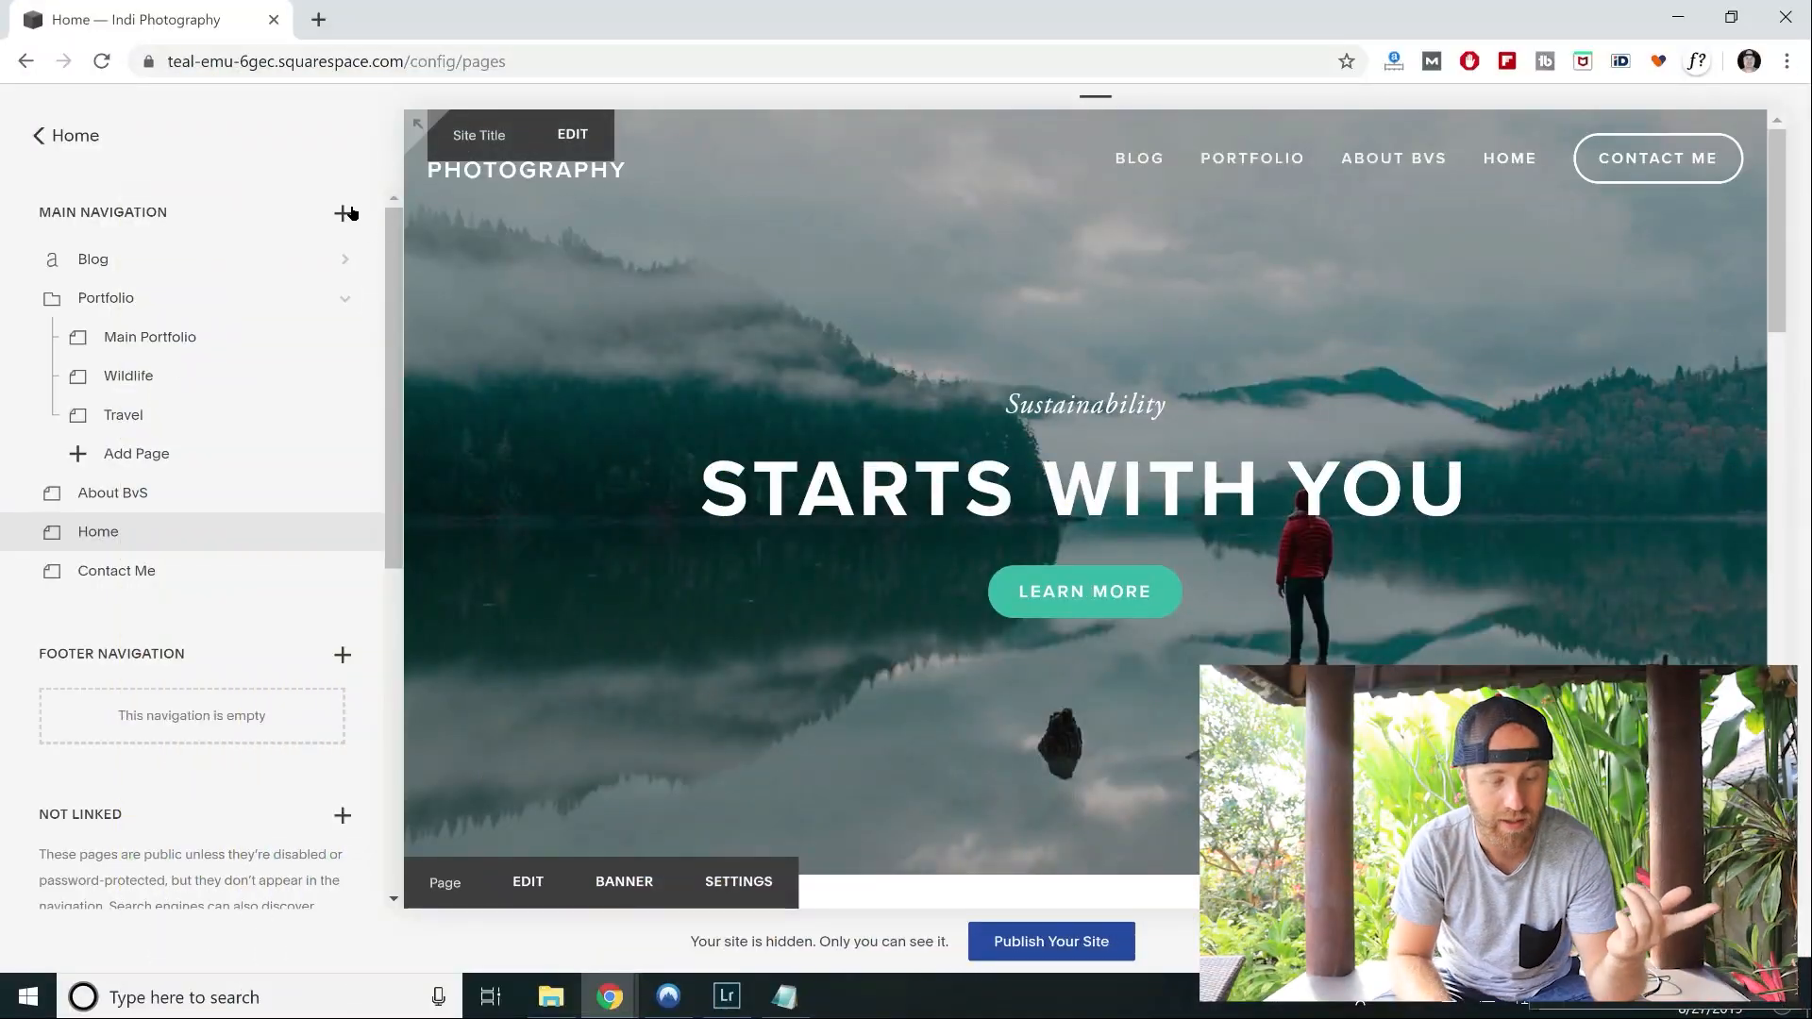
{"action": "left_click", "coordinate": [343, 214]}
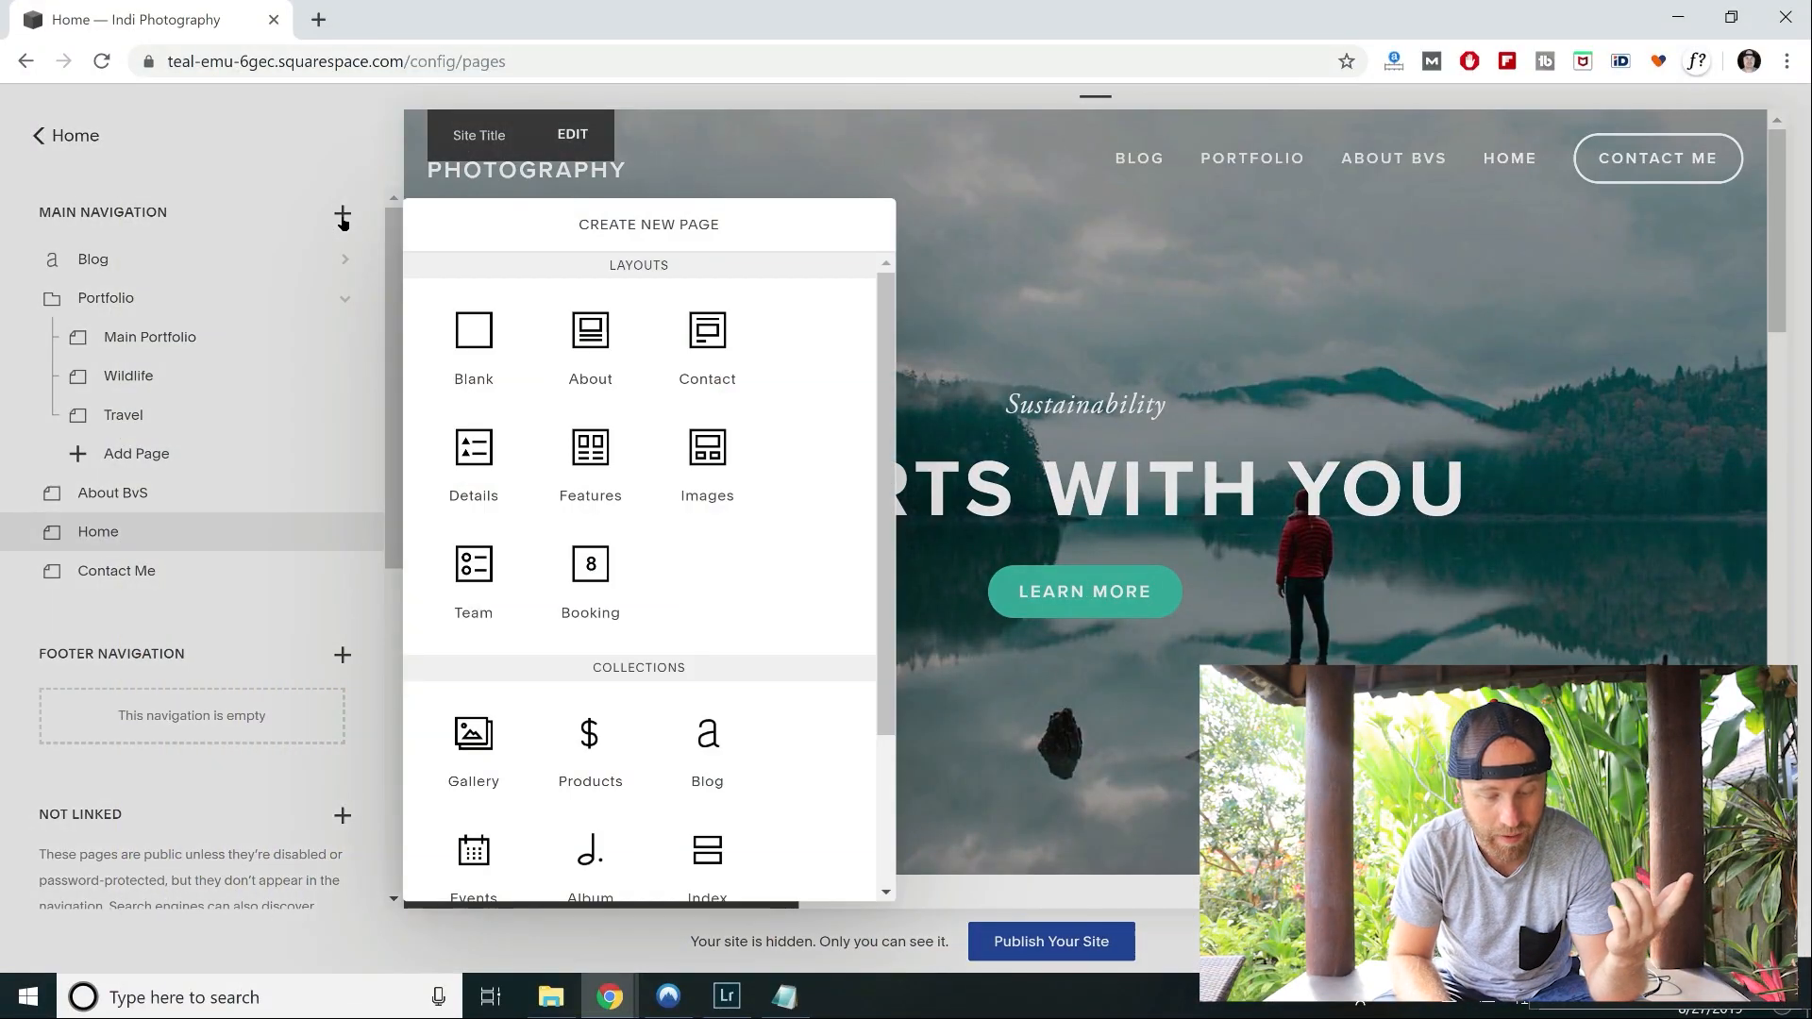
{"action": "scroll", "coordinate": [604, 576], "scroll_direction": "down", "scroll_amount": 3}
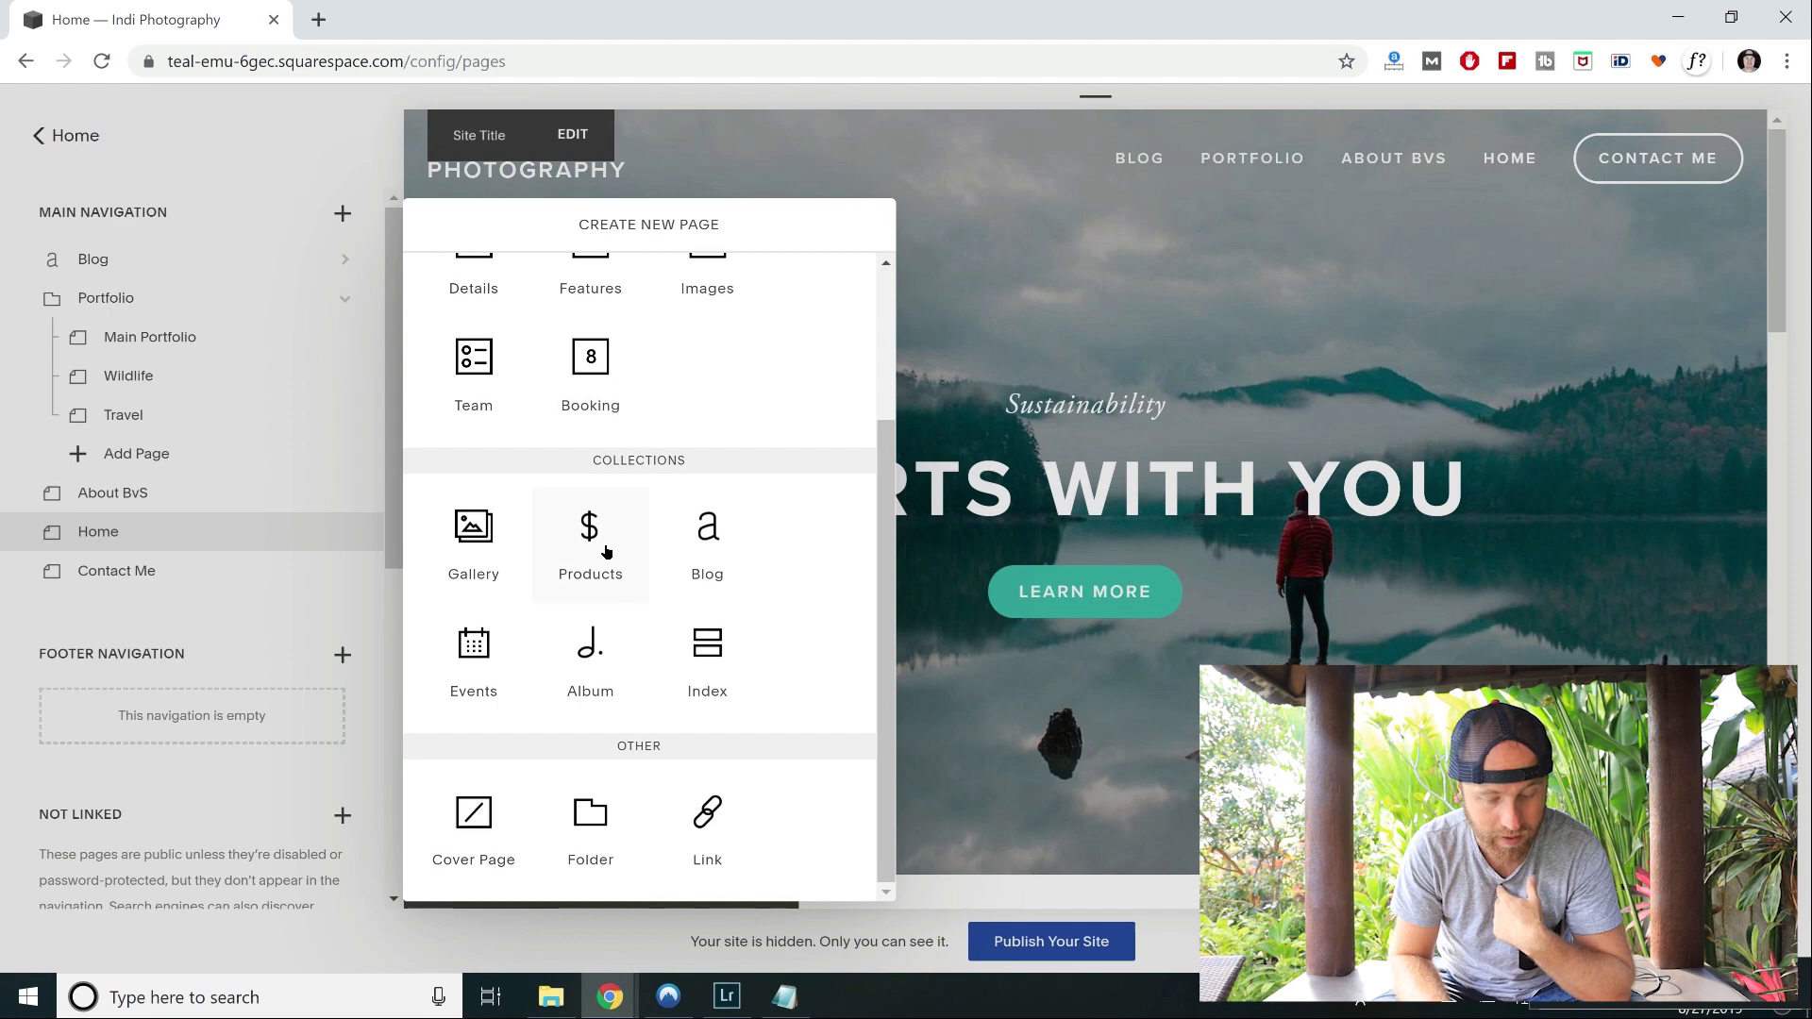
{"action": "left_click", "coordinate": [592, 821]}
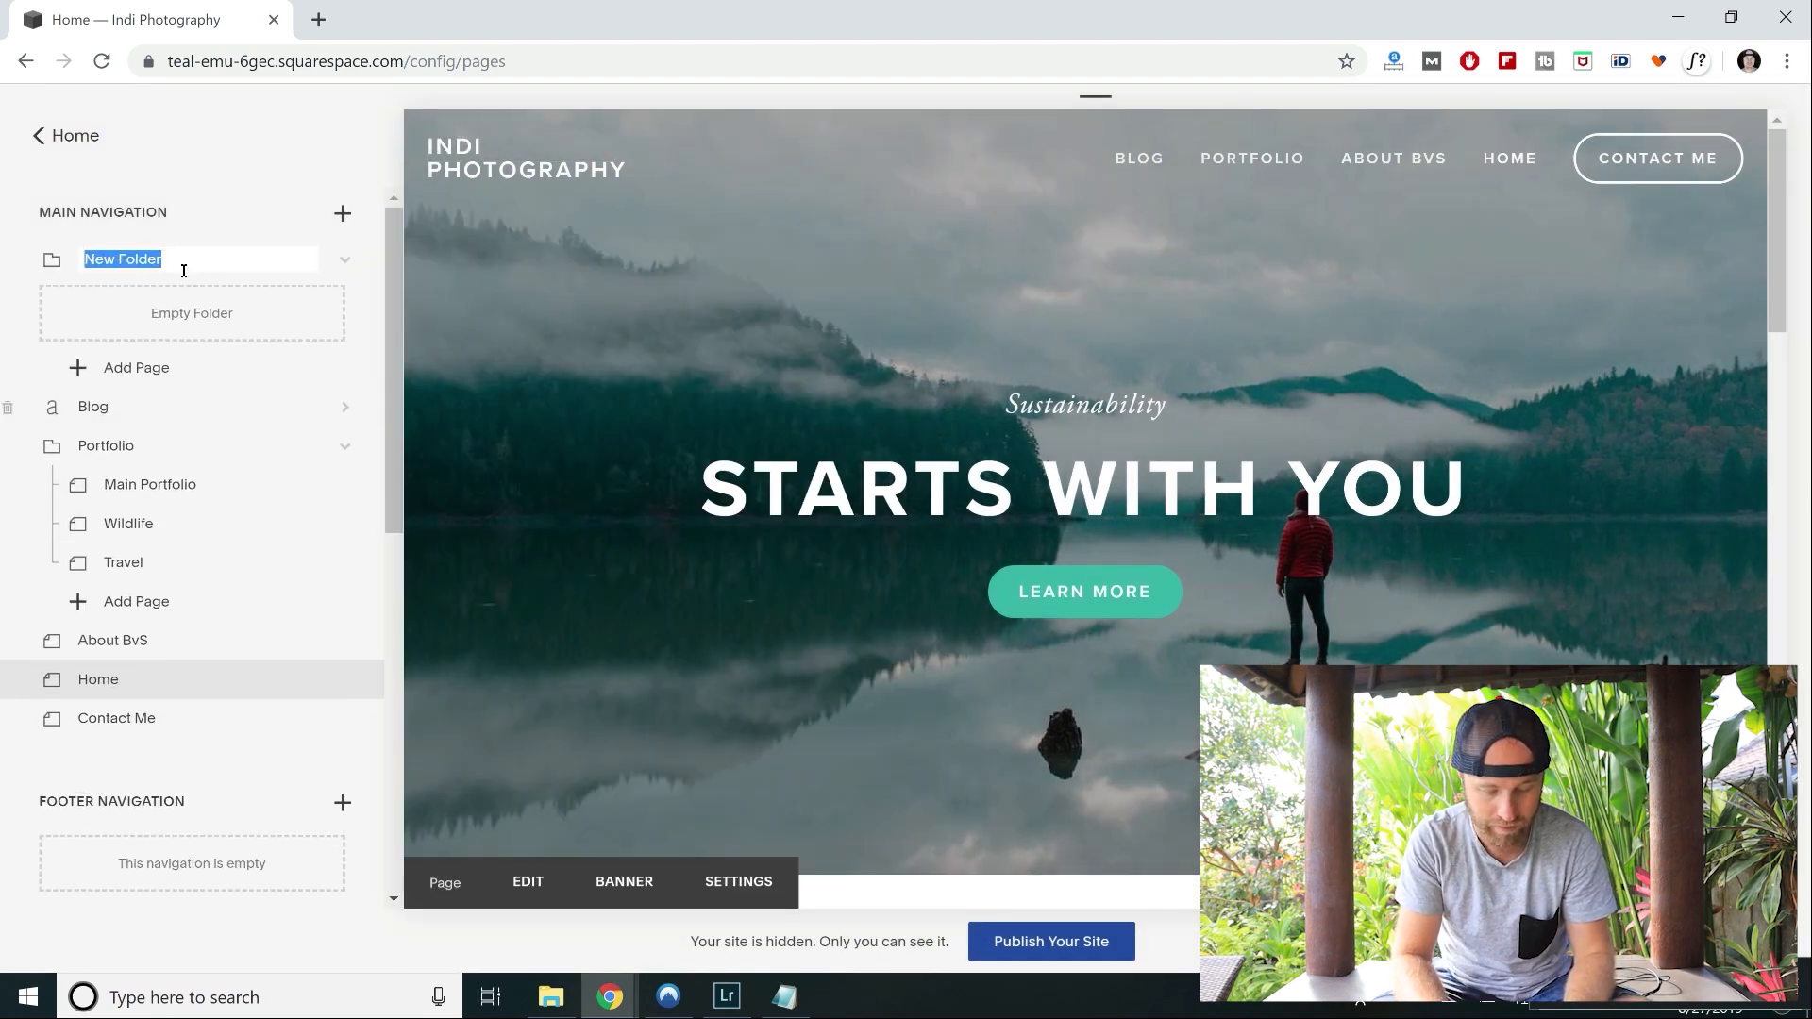
{"action": "type", "text": "Shop"}
{"action": "key", "text": "Return"}
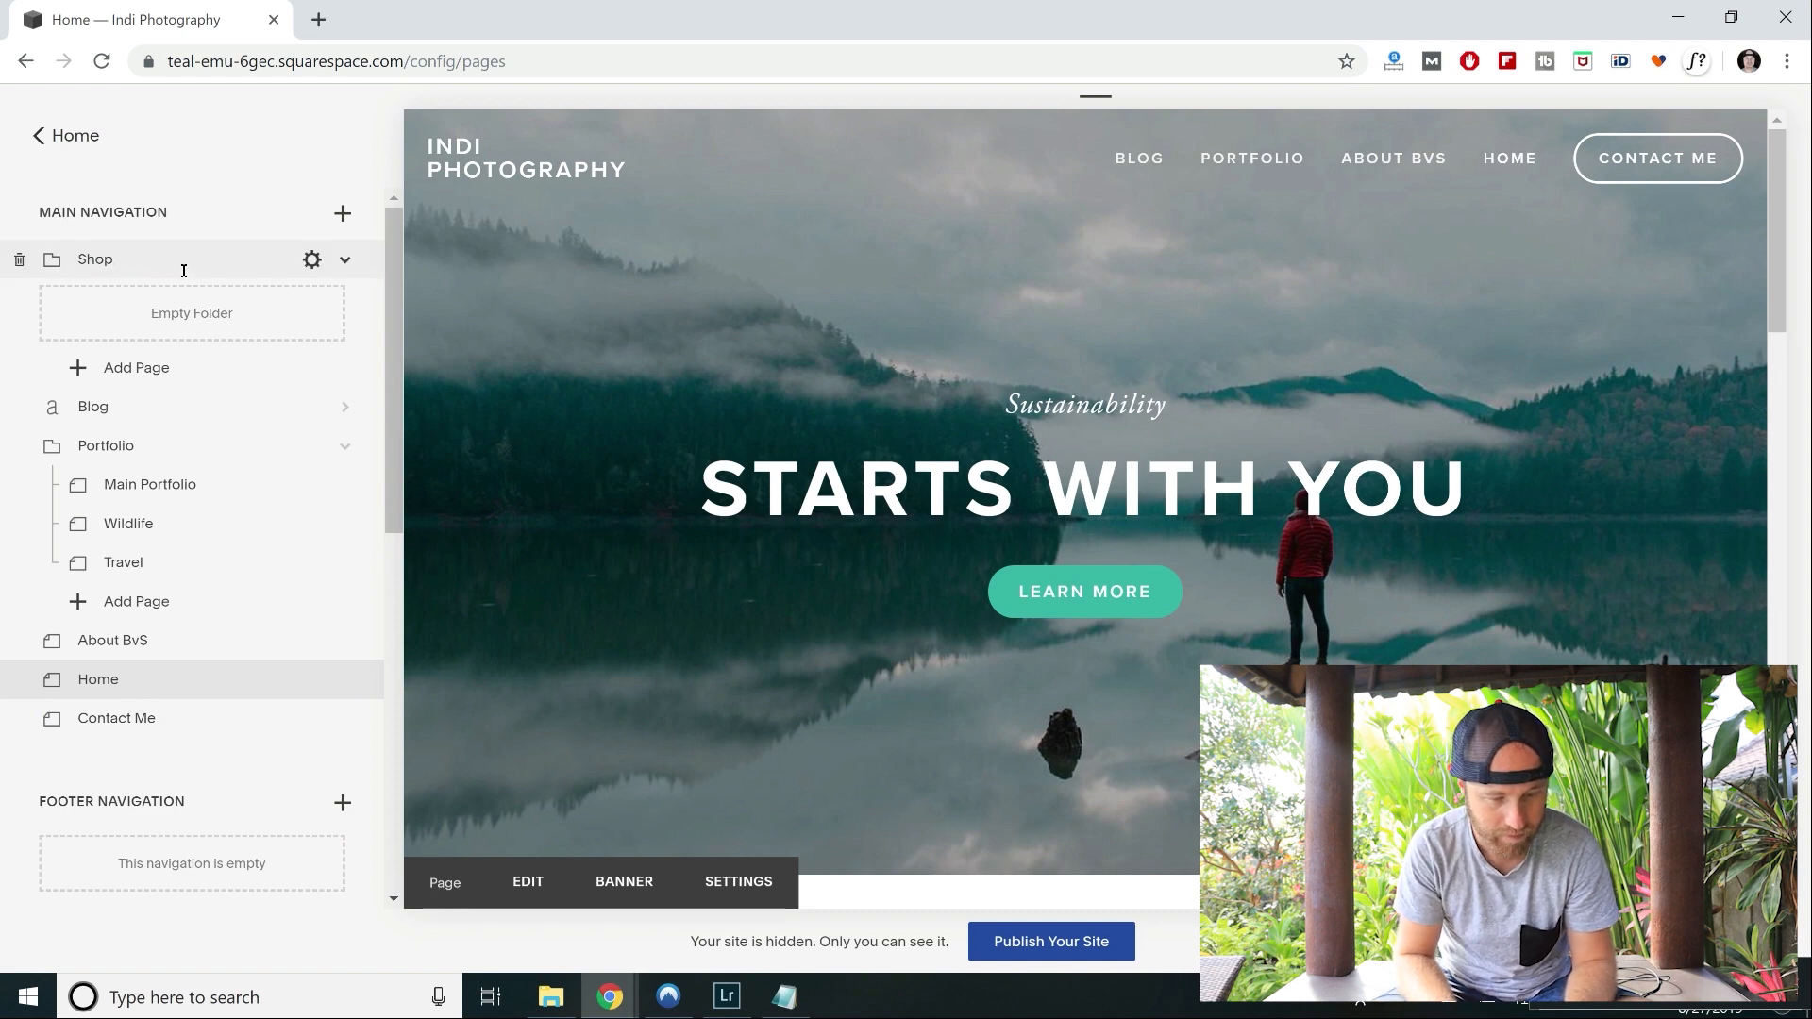
Add a Products page named "Prints" inside the Shop folder.
{"action": "left_click", "coordinate": [127, 371]}
{"action": "scroll", "coordinate": [704, 598], "scroll_direction": "down", "scroll_amount": 2}
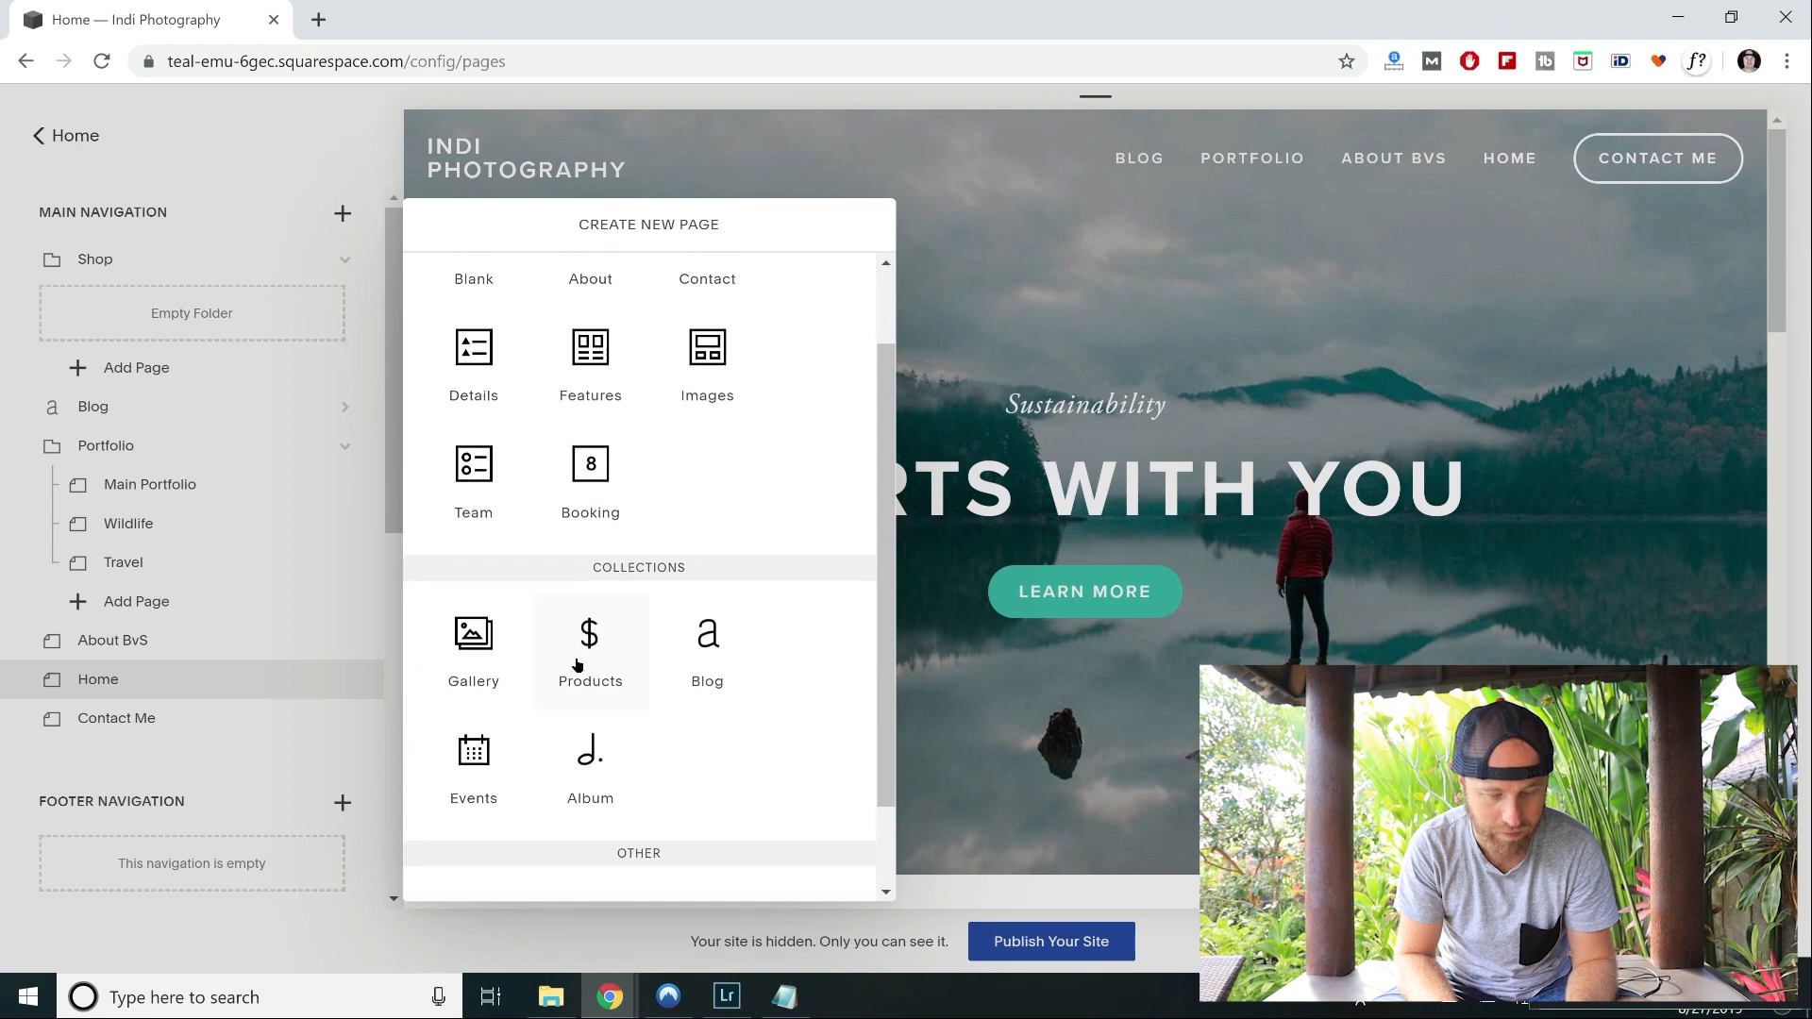
{"action": "left_click", "coordinate": [587, 651]}
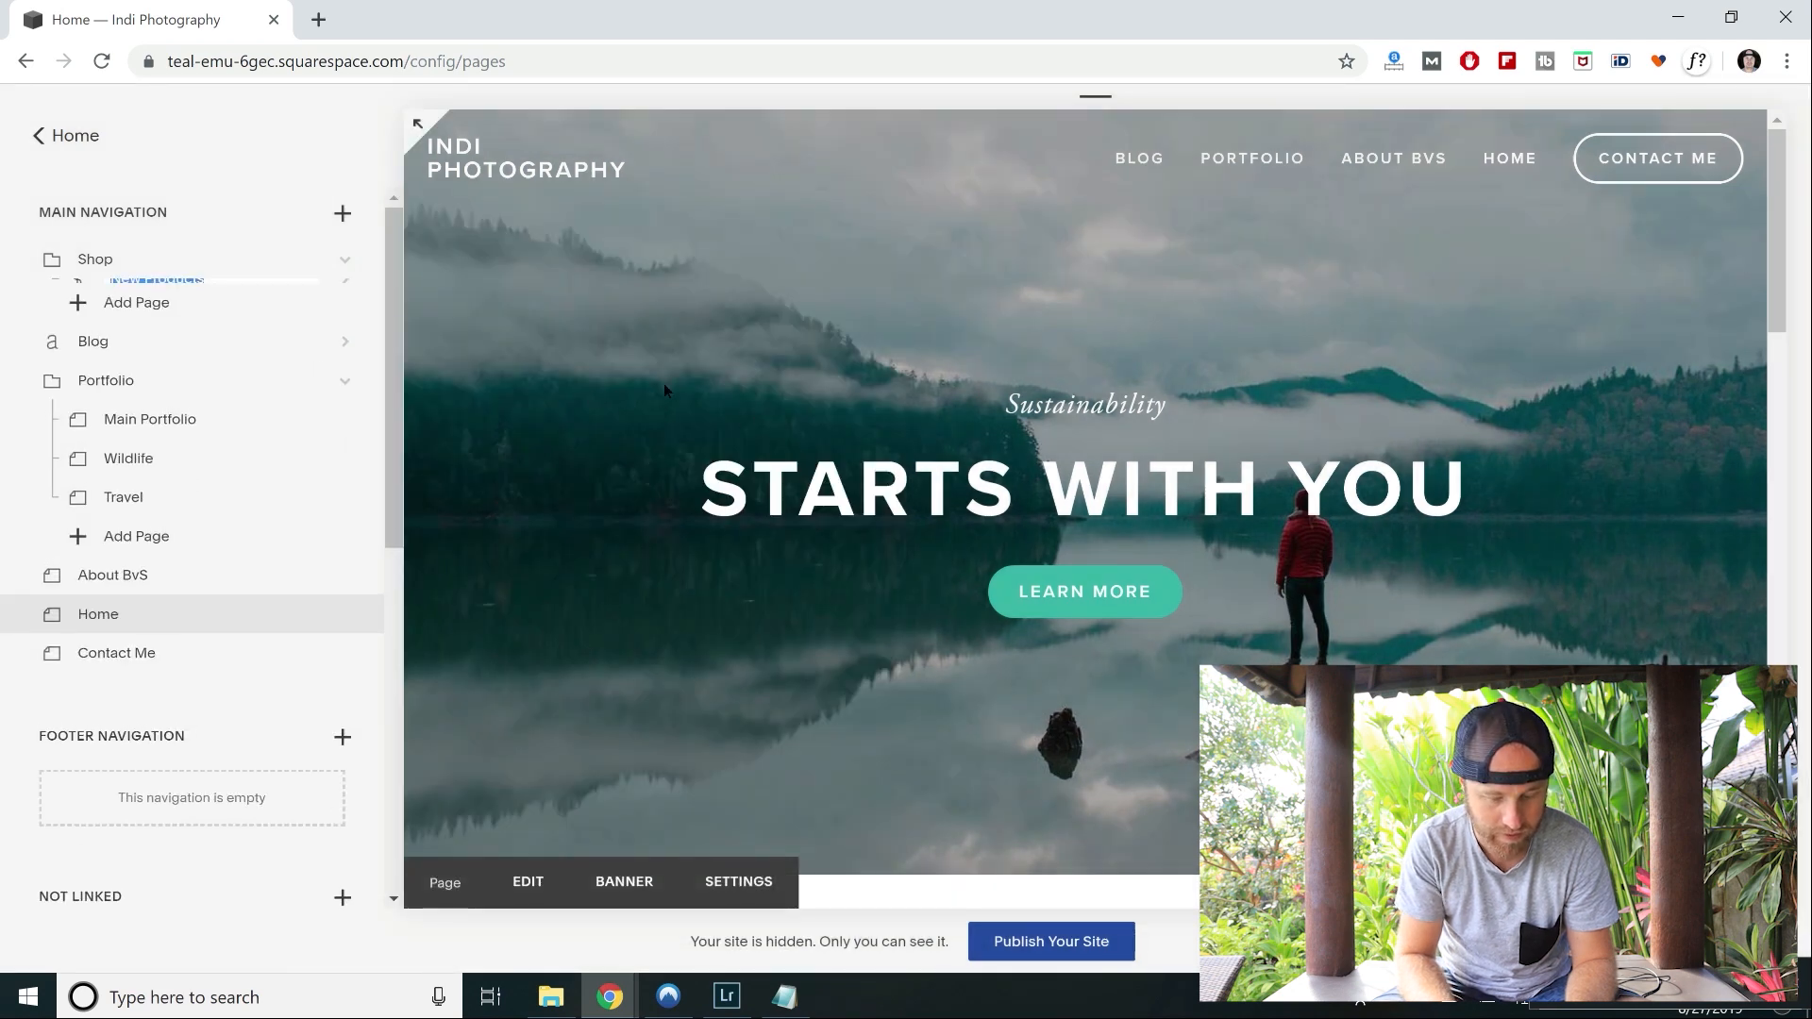
{"action": "key", "text": "BackSpace"}
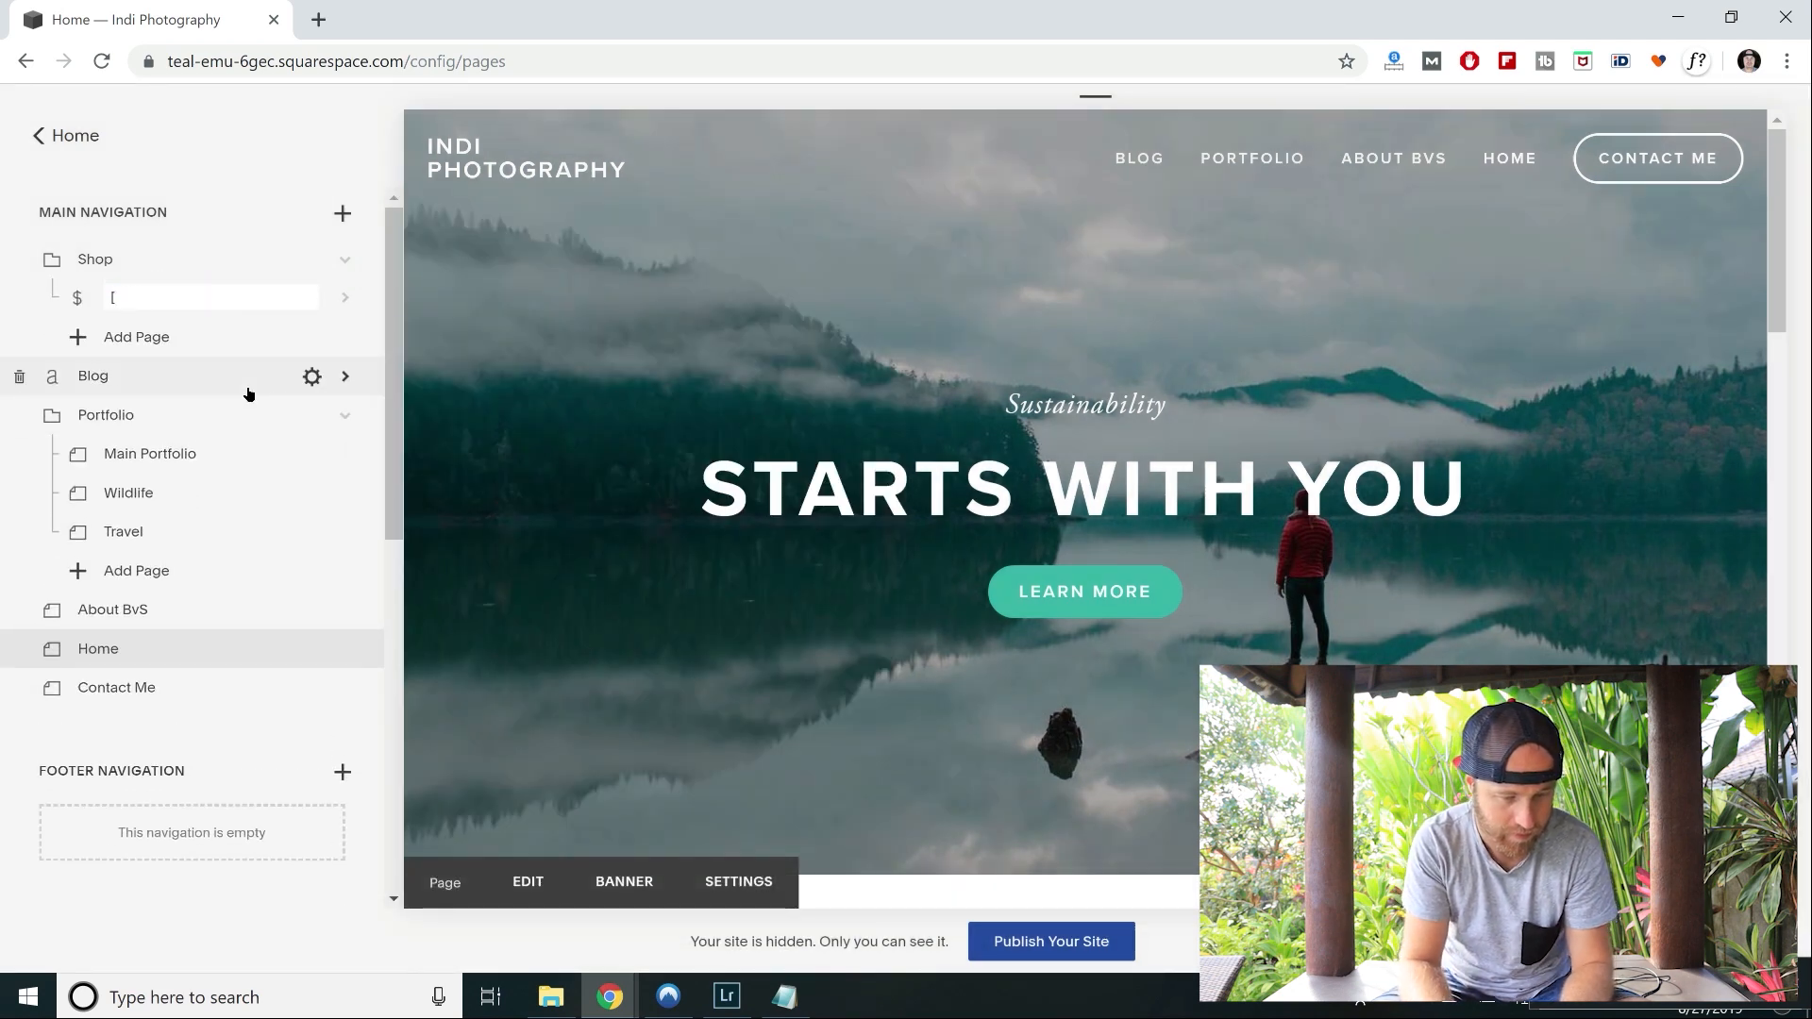
{"action": "type", "text": "Prints"}
{"action": "key", "text": "Return"}
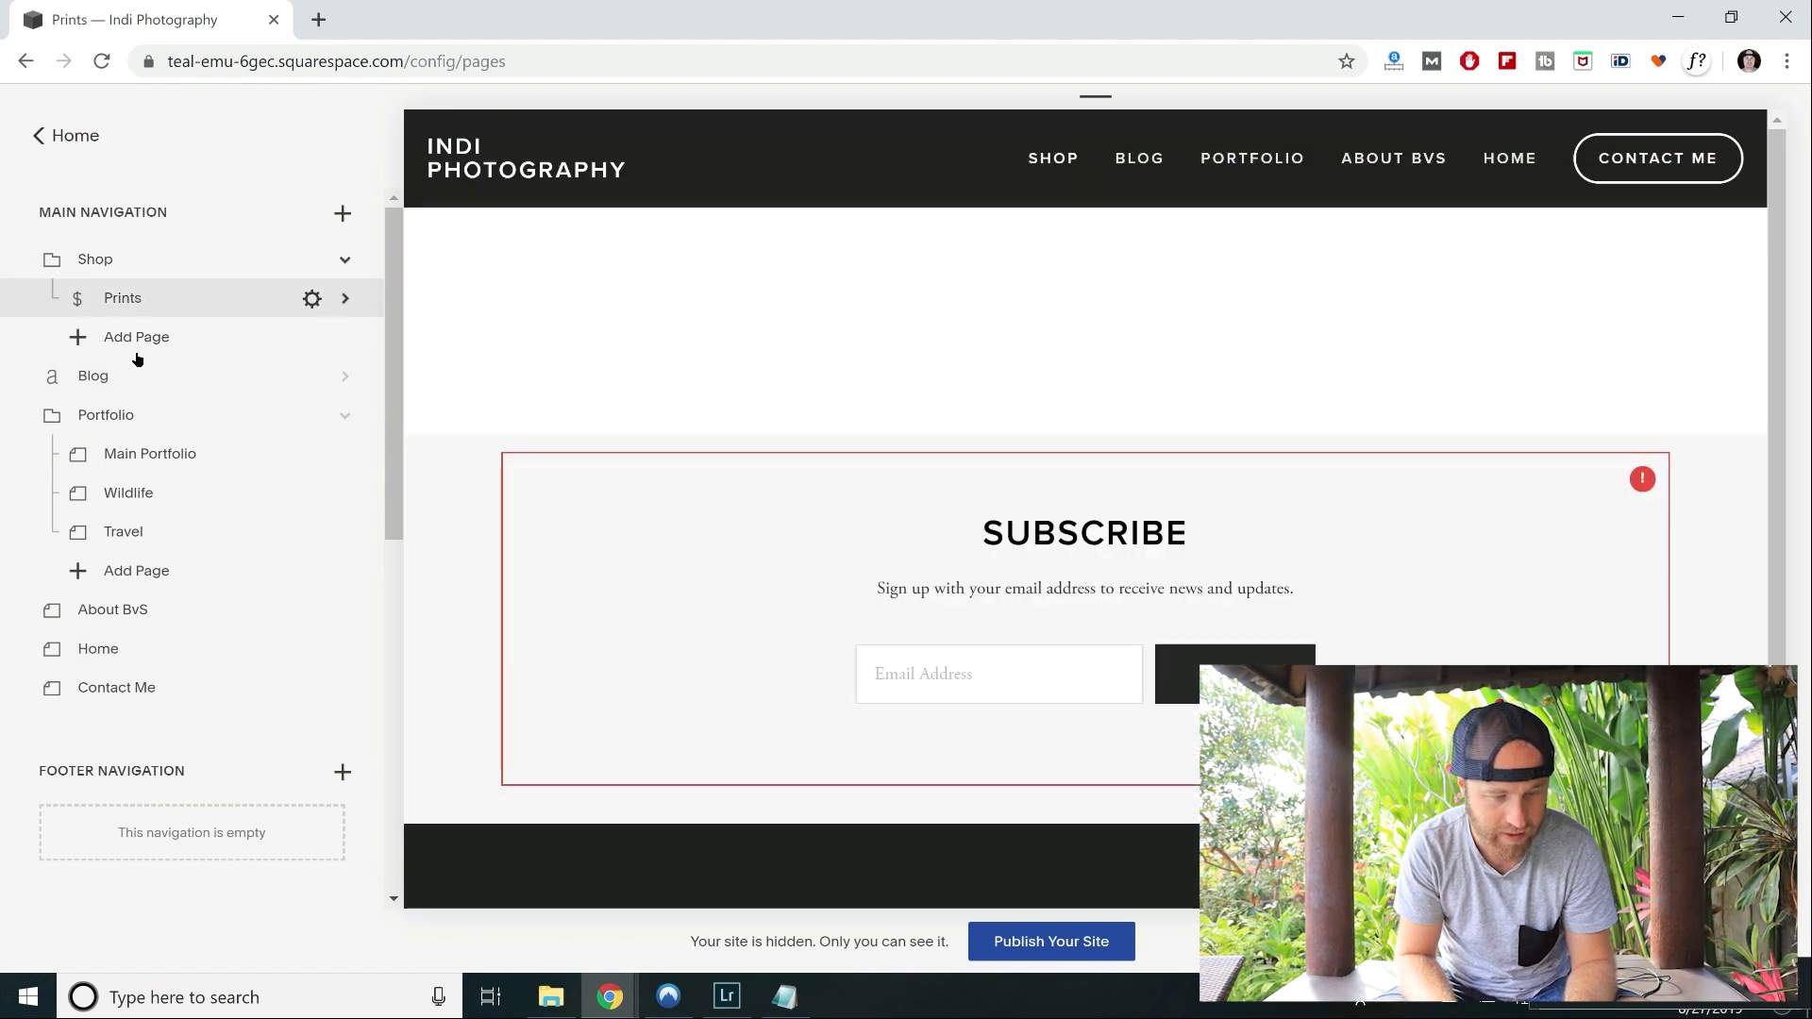
Add a second Products page named "Tours" to the Shop folder.
{"action": "left_click", "coordinate": [139, 341]}
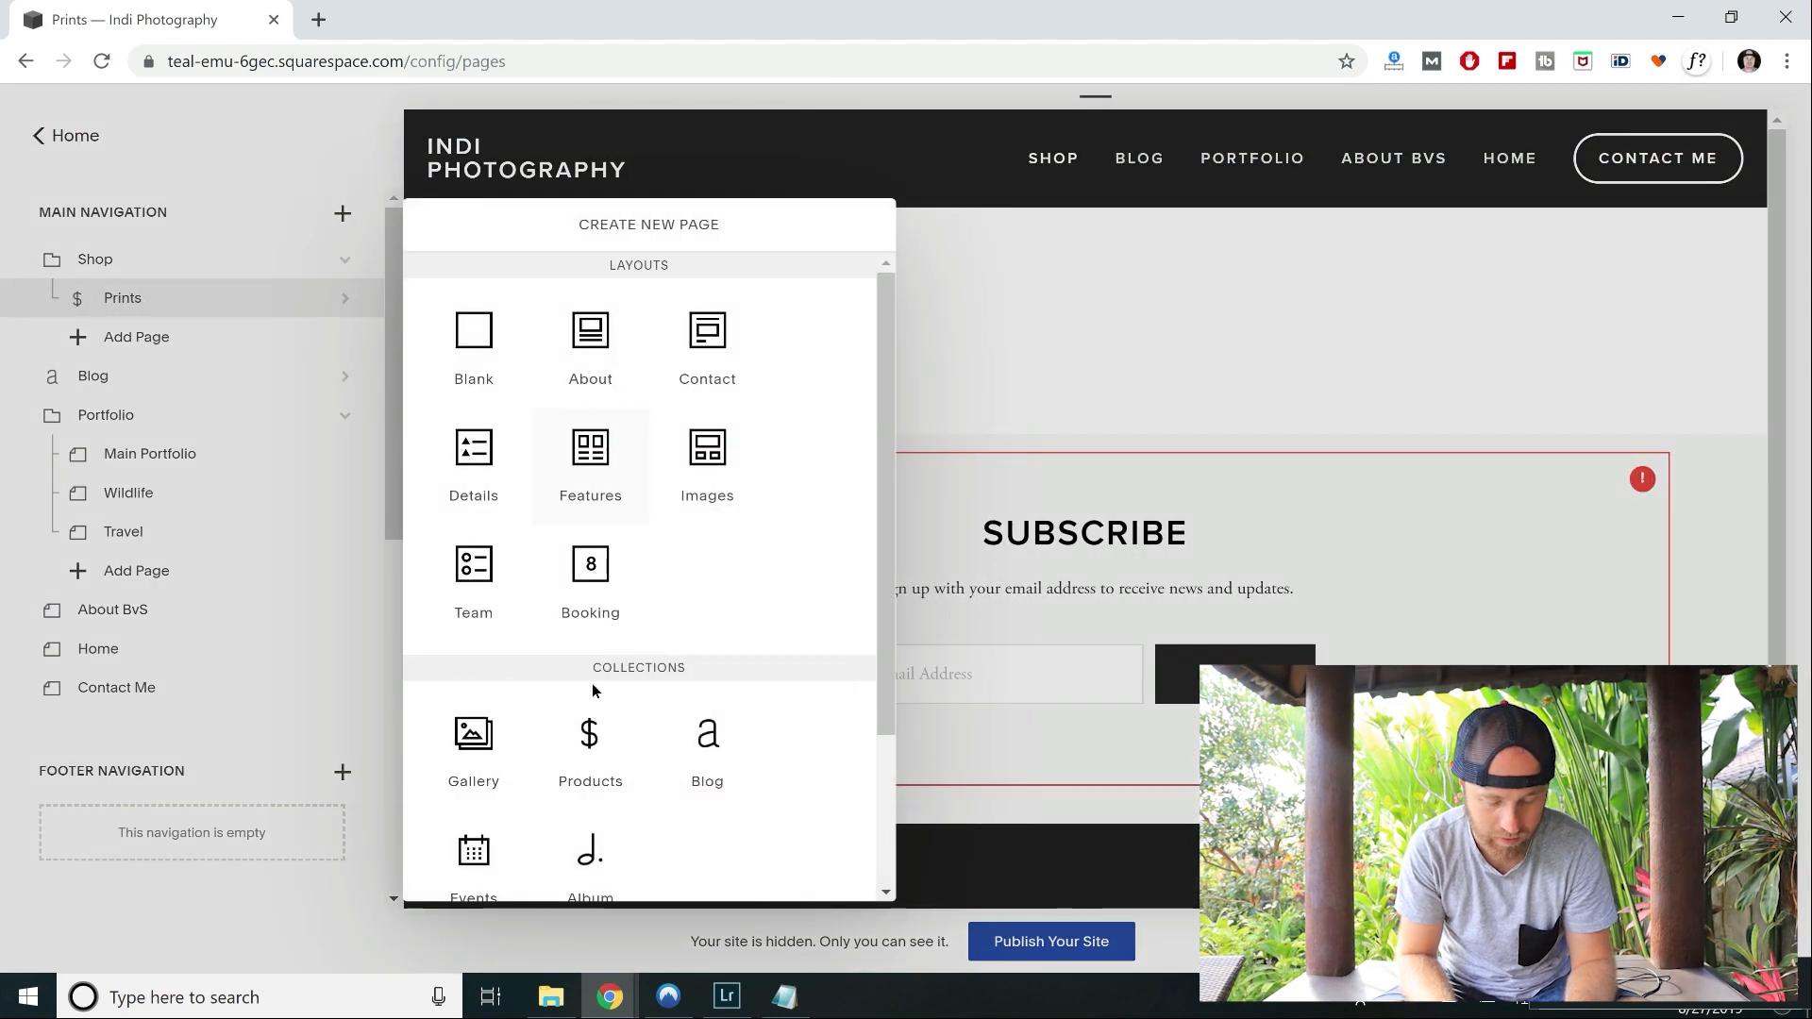
{"action": "left_click", "coordinate": [591, 740]}
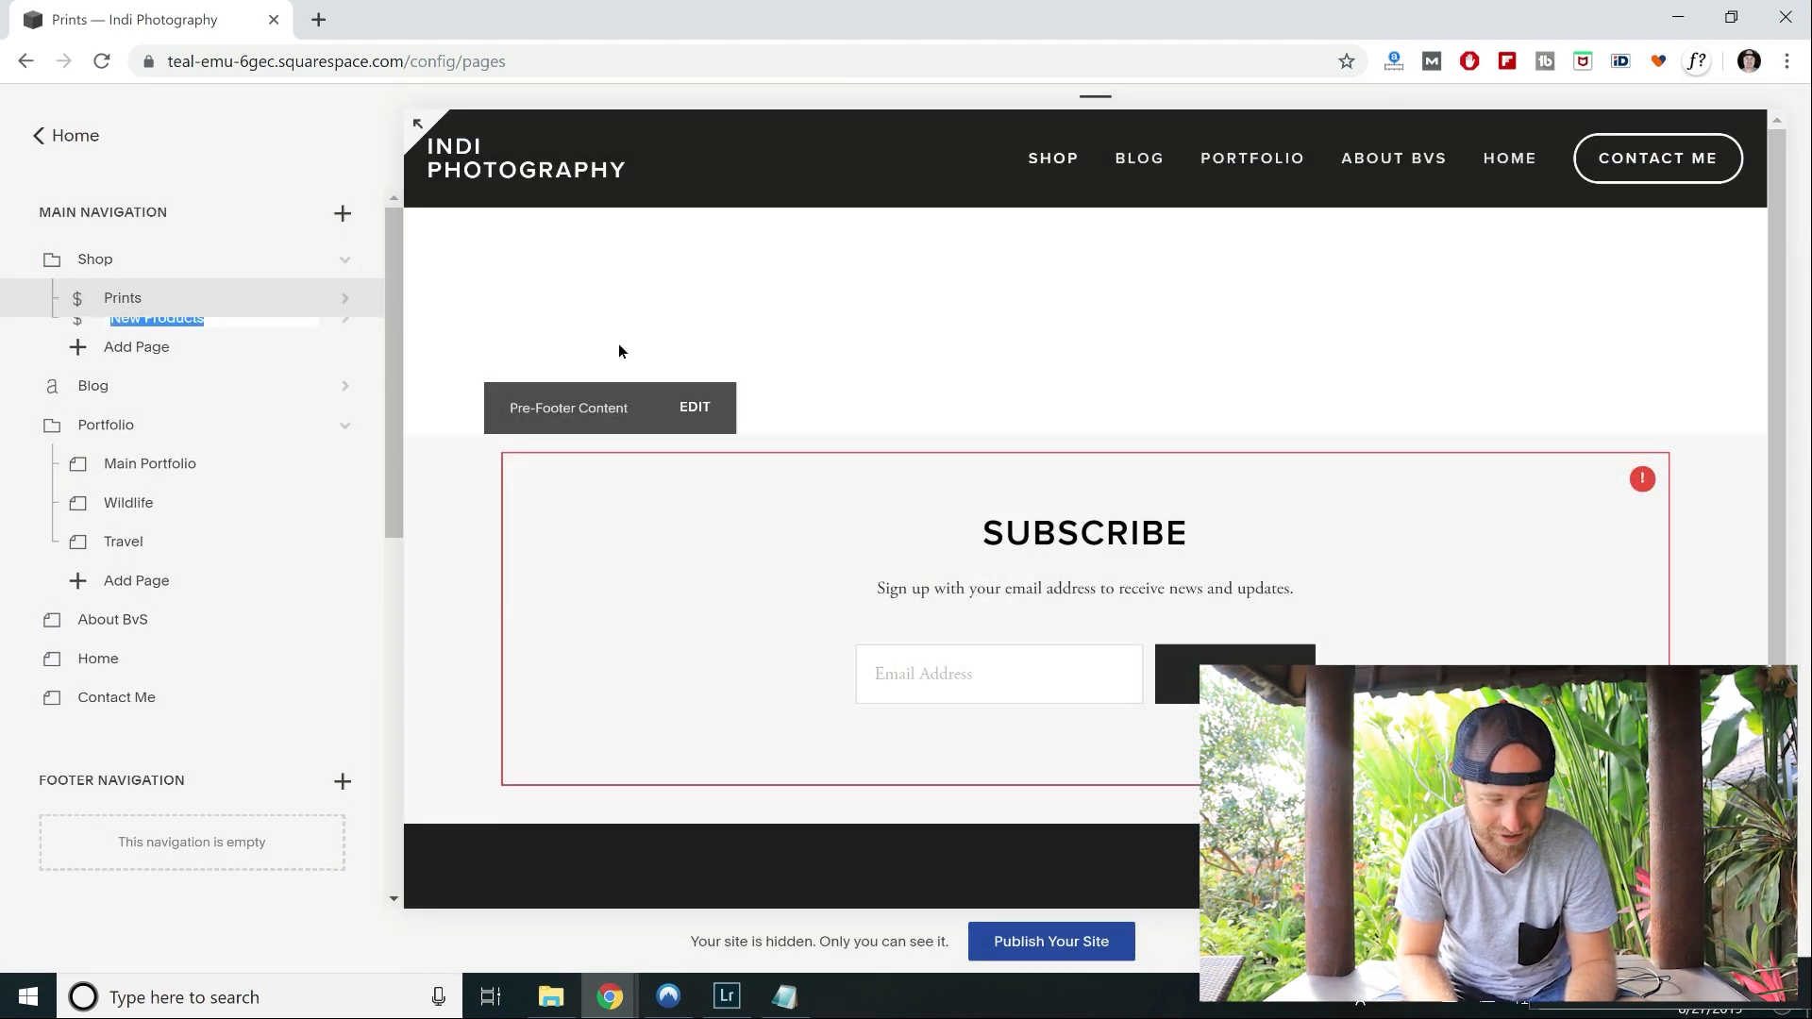
{"action": "type", "text": "Tours"}
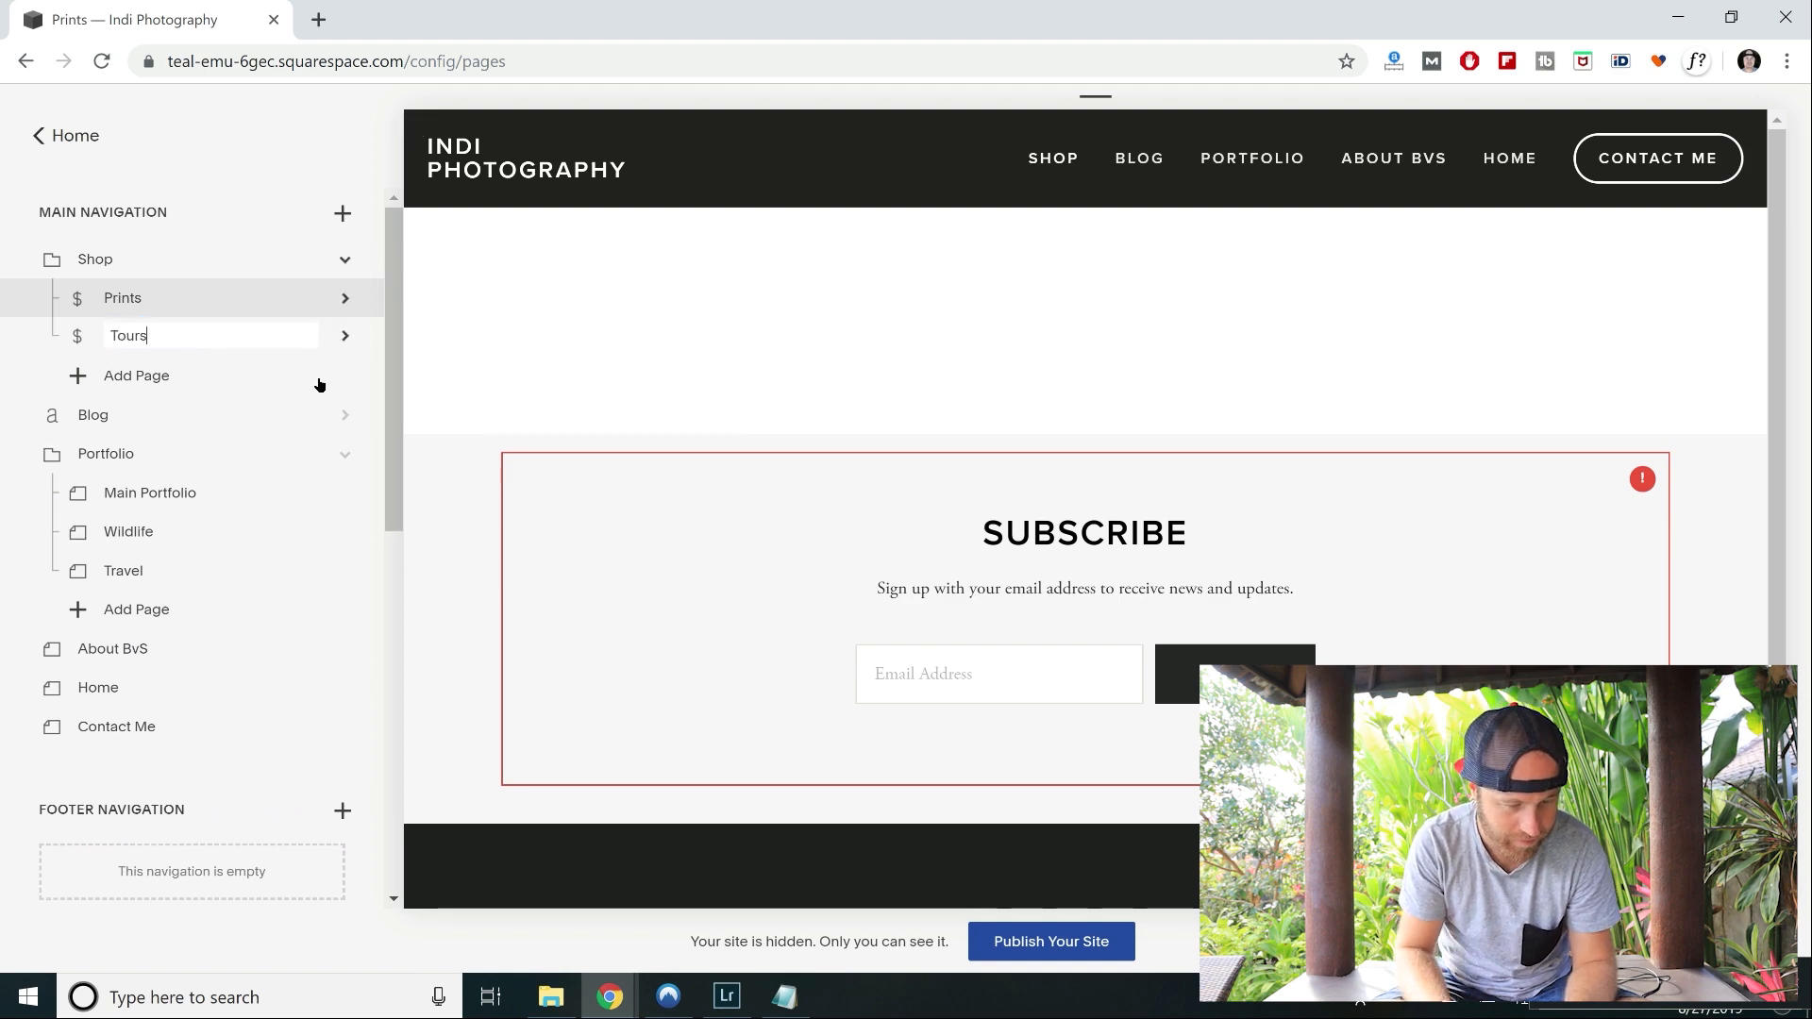
{"action": "key", "text": "Return"}
Add a third Products page named "Calendars" to the Shop folder and return to the page list.
{"action": "left_click", "coordinate": [140, 382]}
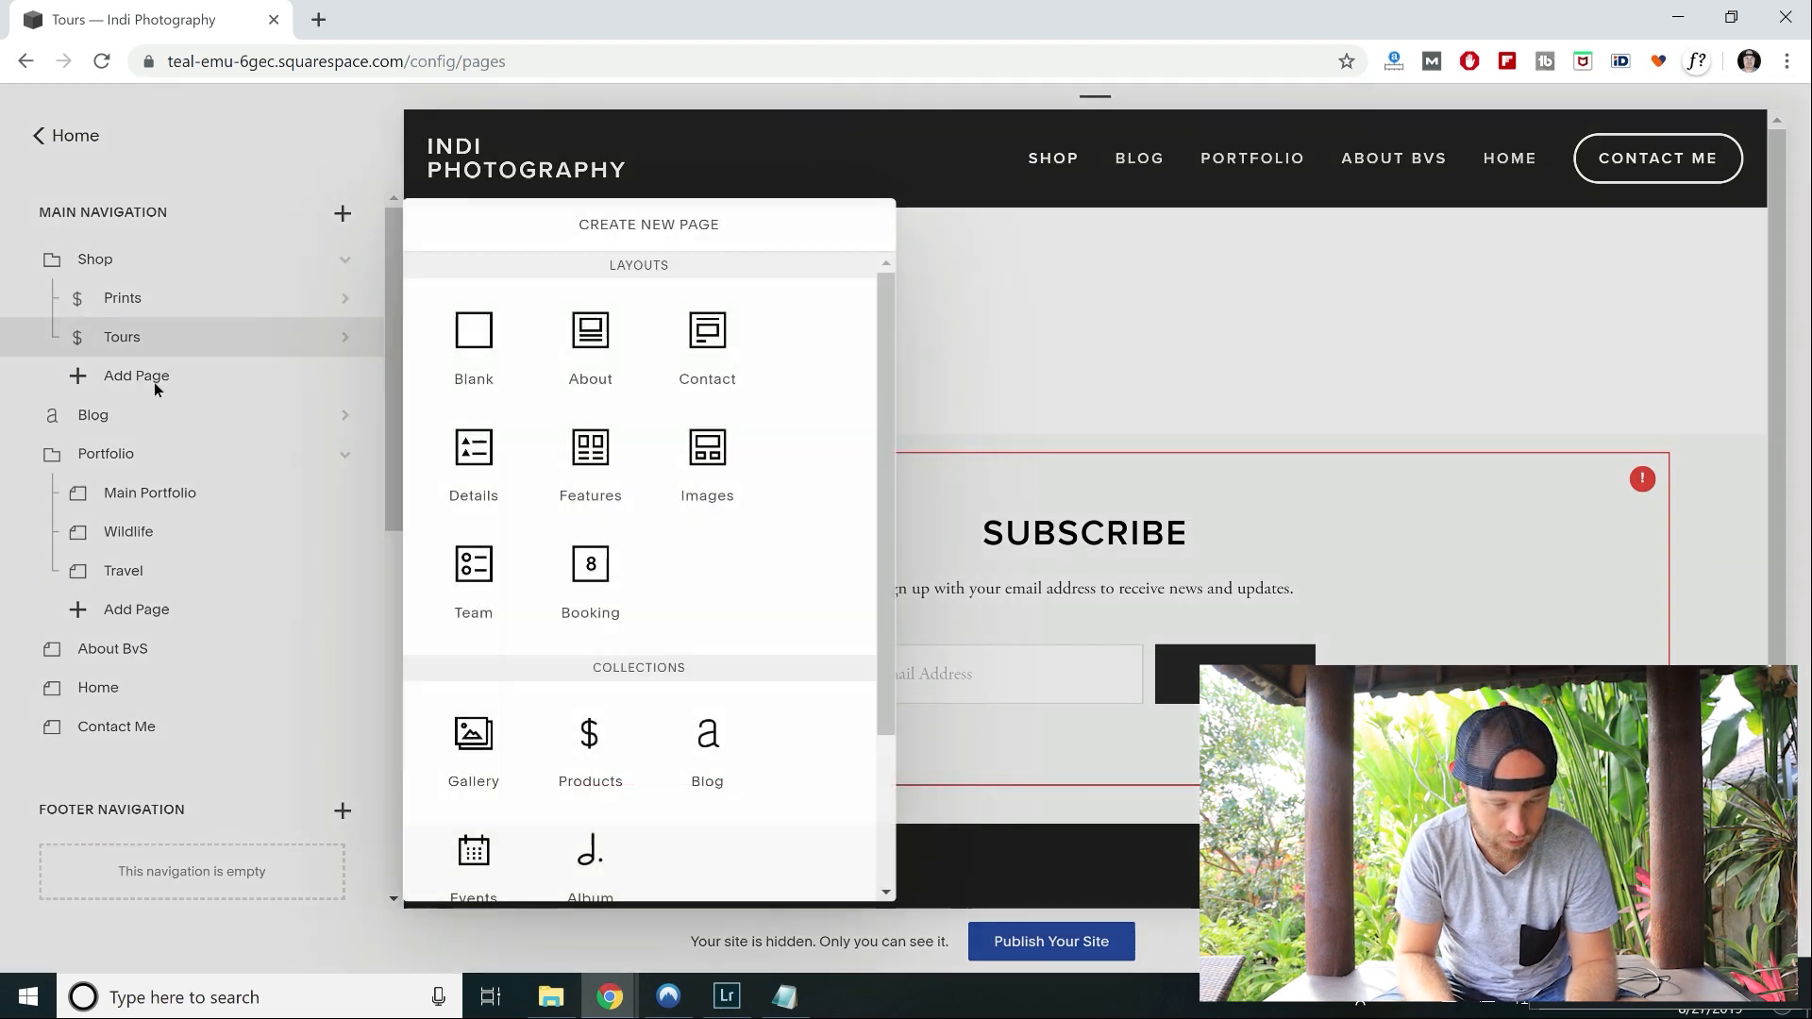
{"action": "left_click", "coordinate": [604, 733]}
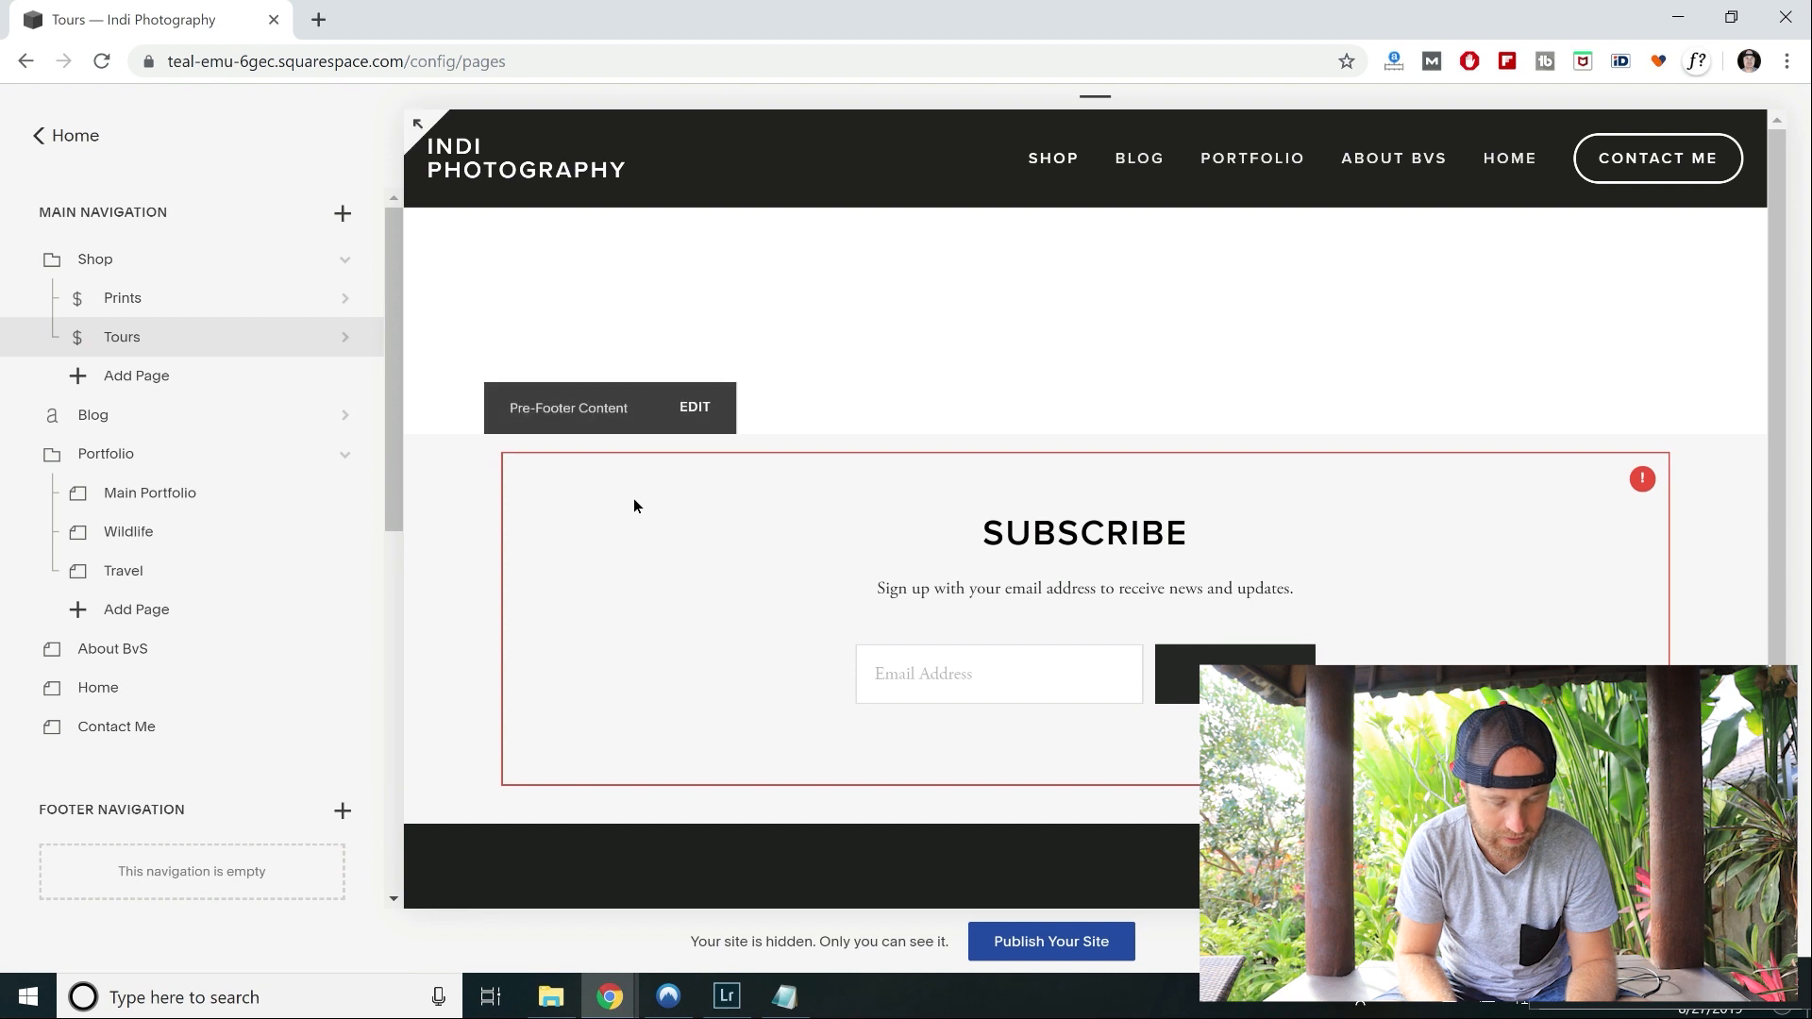
{"action": "type", "text": "Calendars"}
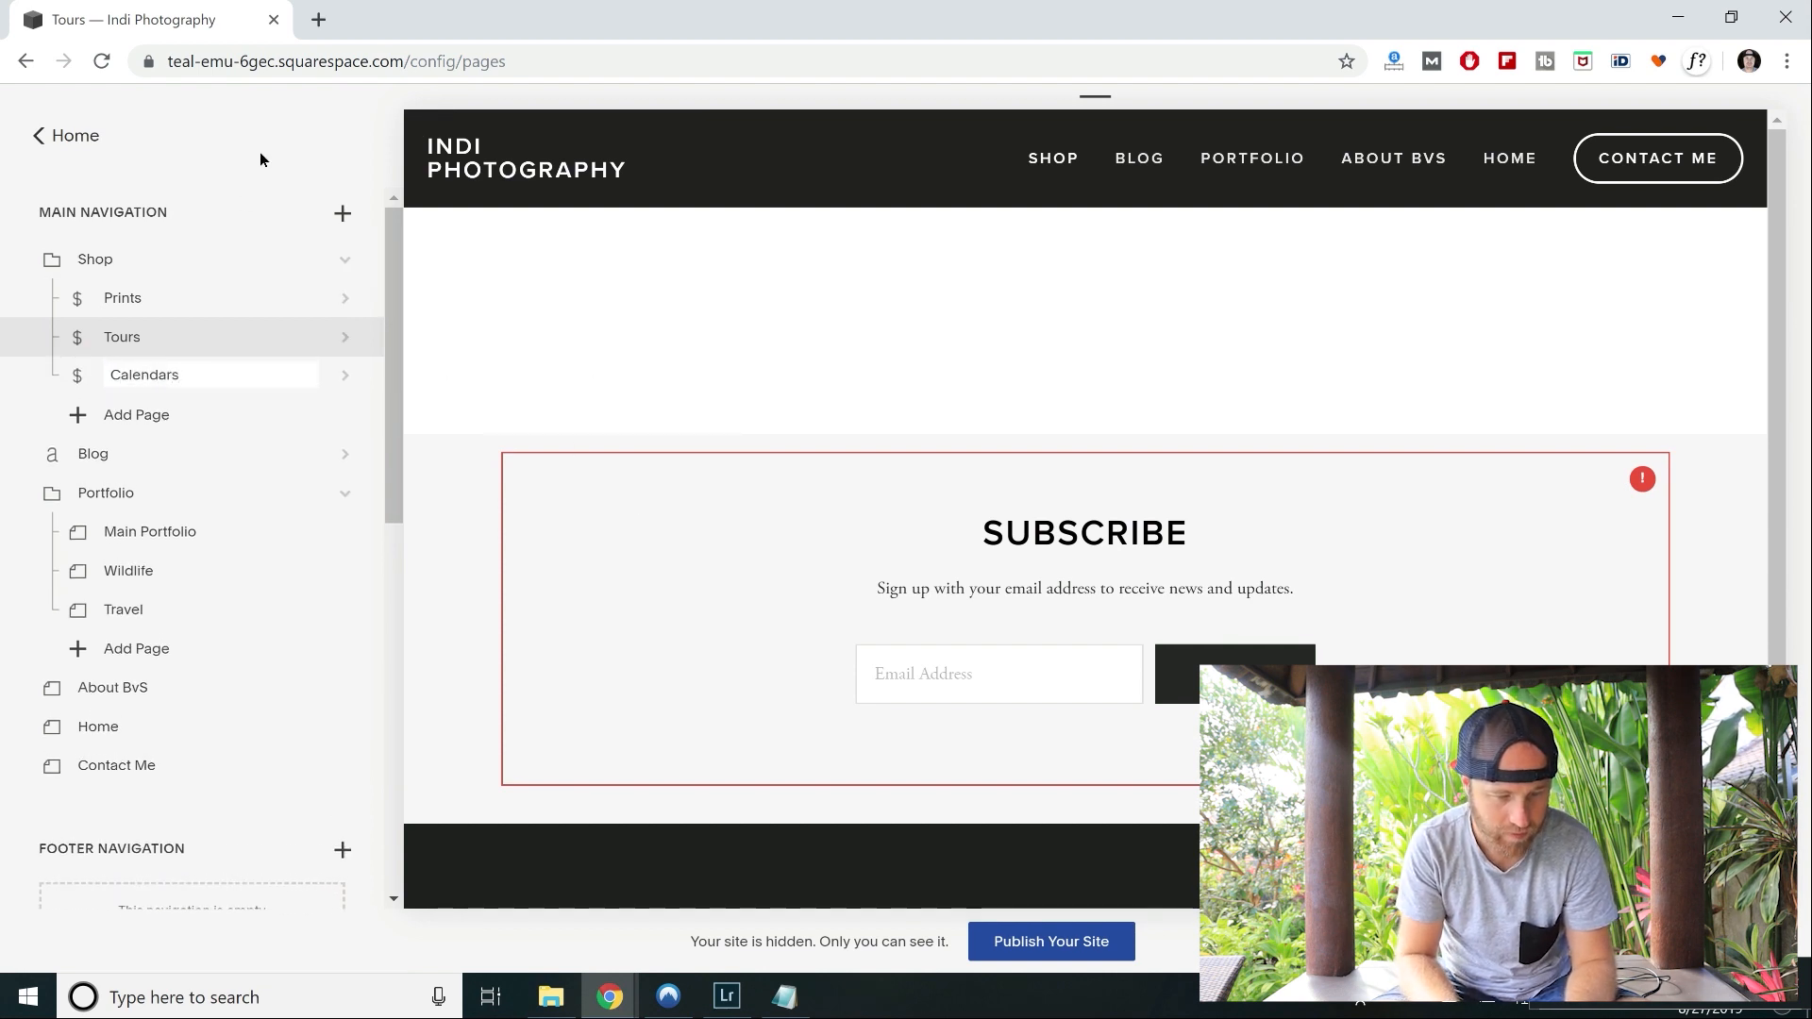
{"action": "key", "text": "Return"}
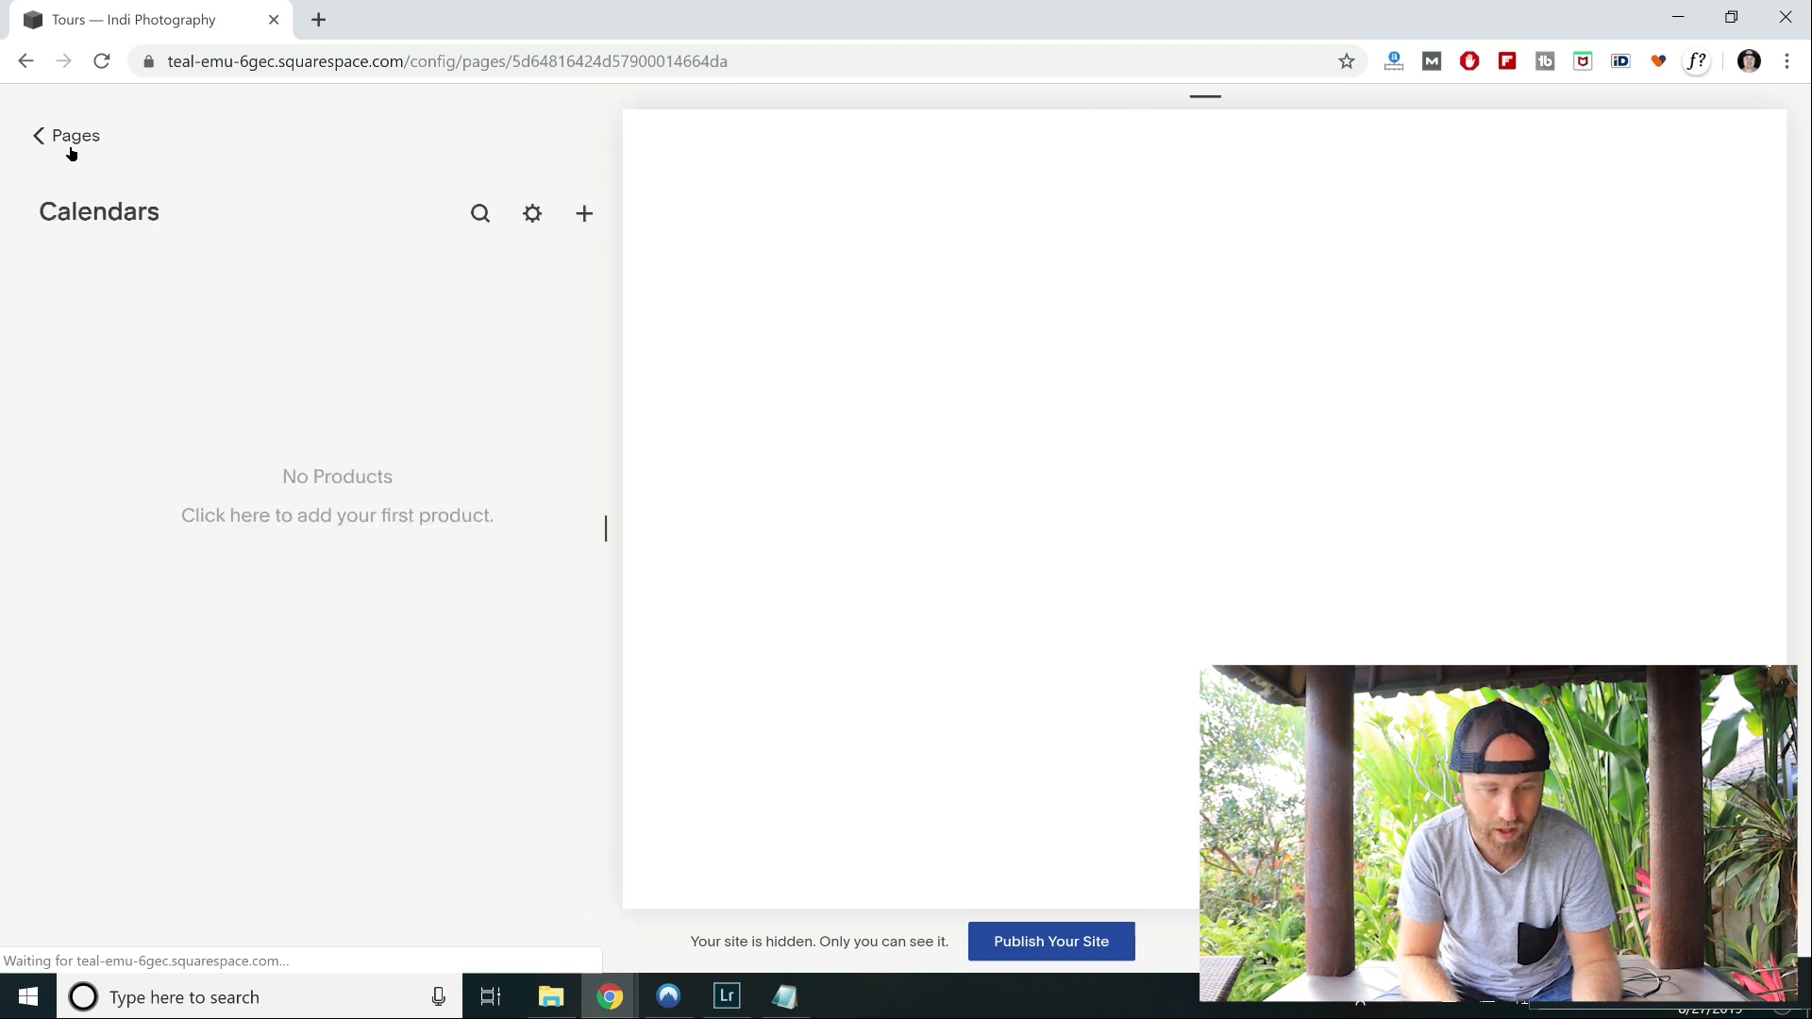
{"action": "left_click", "coordinate": [71, 149]}
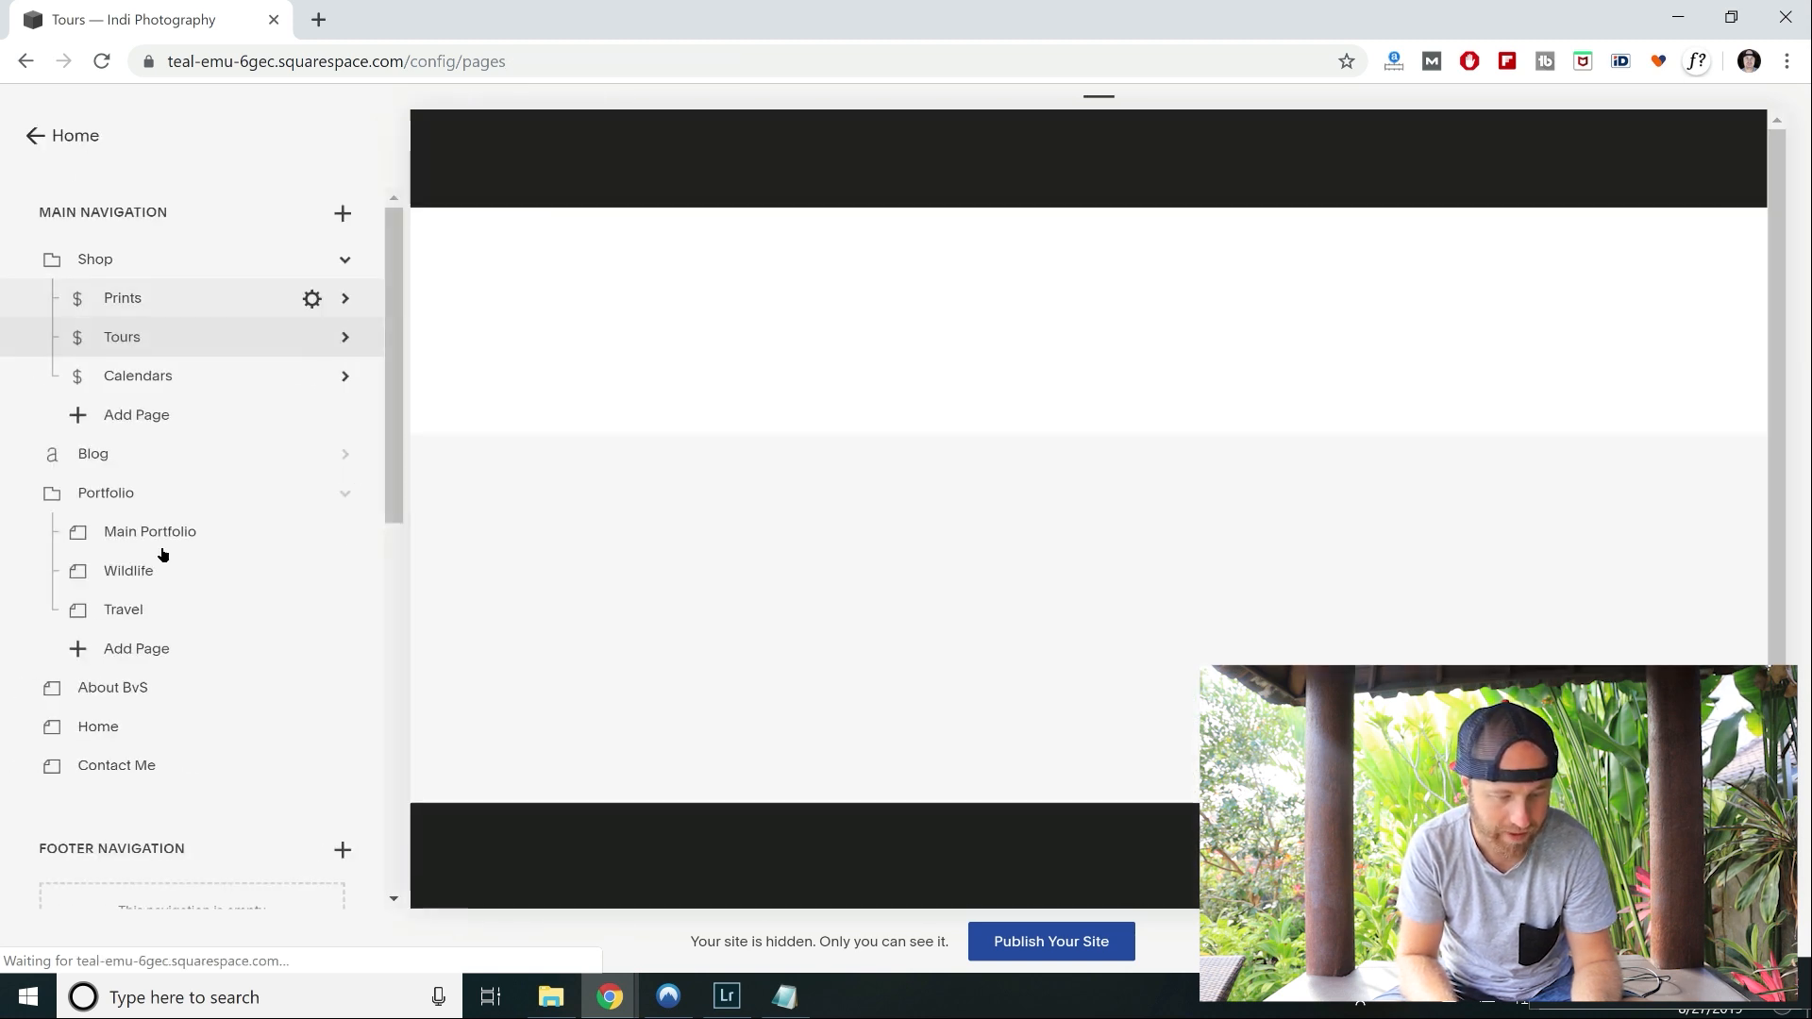
Check the Shop dropdown in the Home page preview and follow it to the Prints page.
{"action": "left_click", "coordinate": [104, 726]}
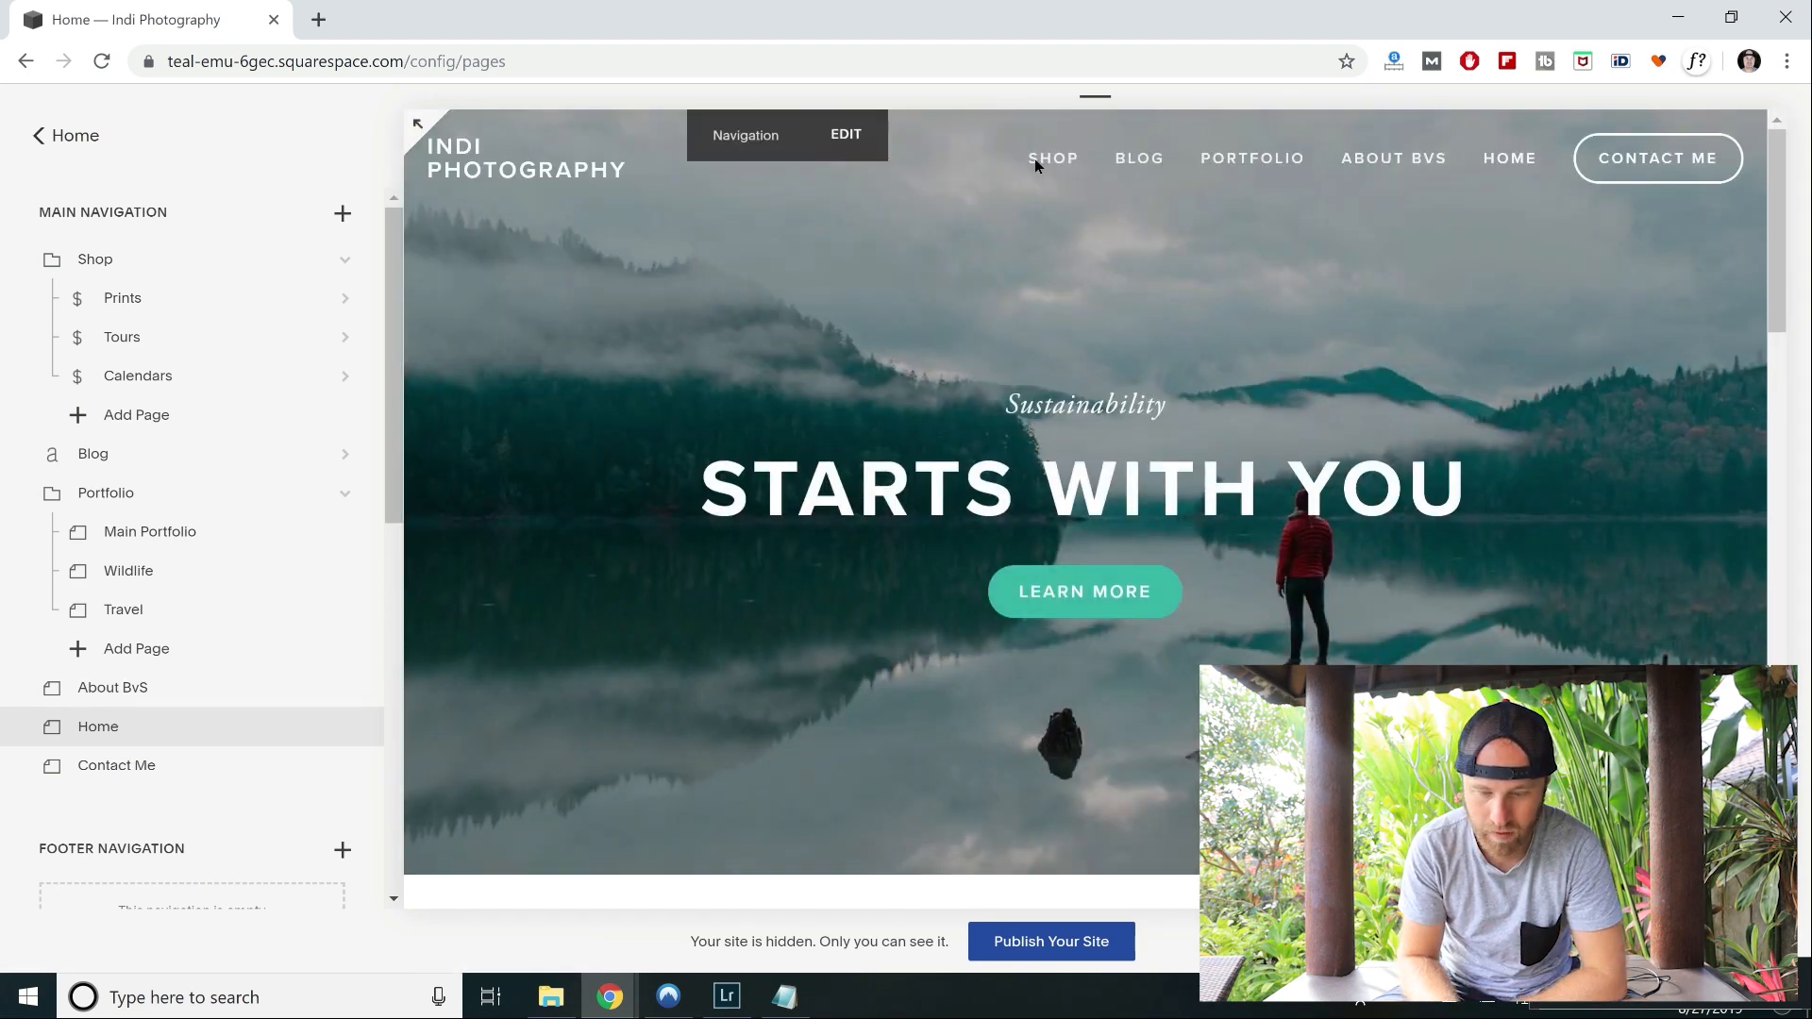
{"action": "mouse_move", "coordinate": [1038, 164]}
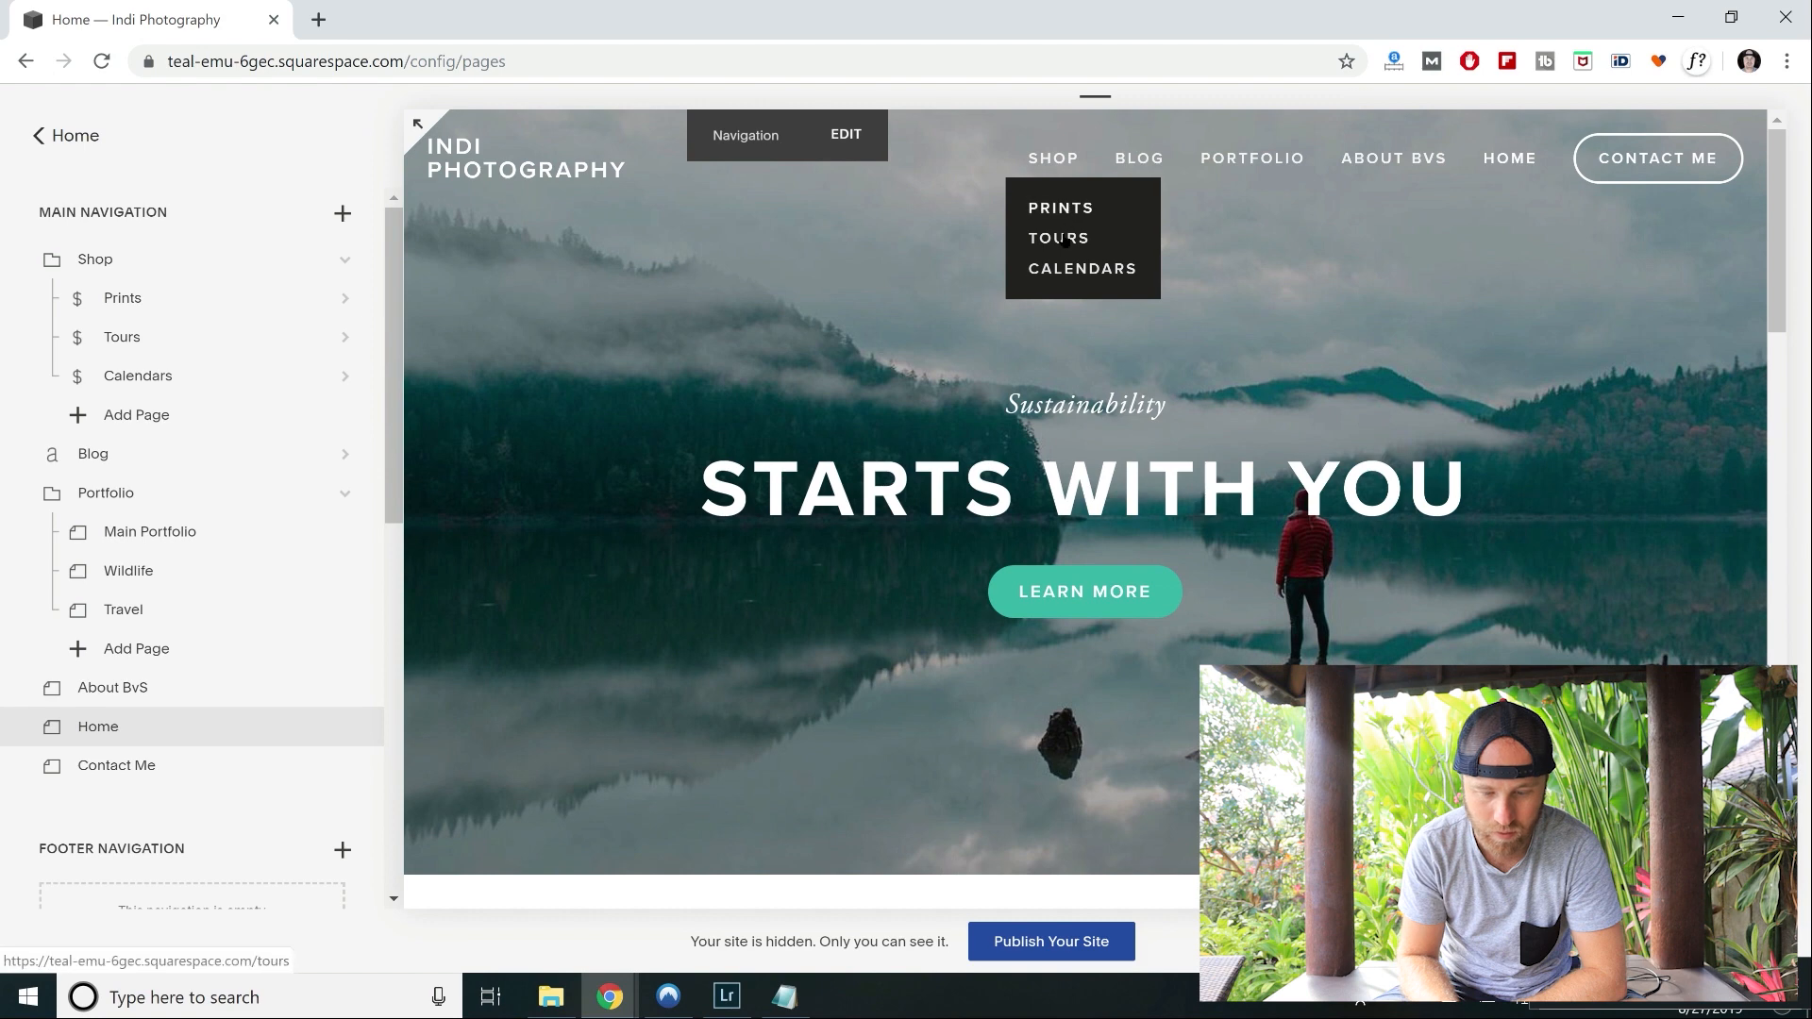
{"action": "left_click", "coordinate": [1065, 209]}
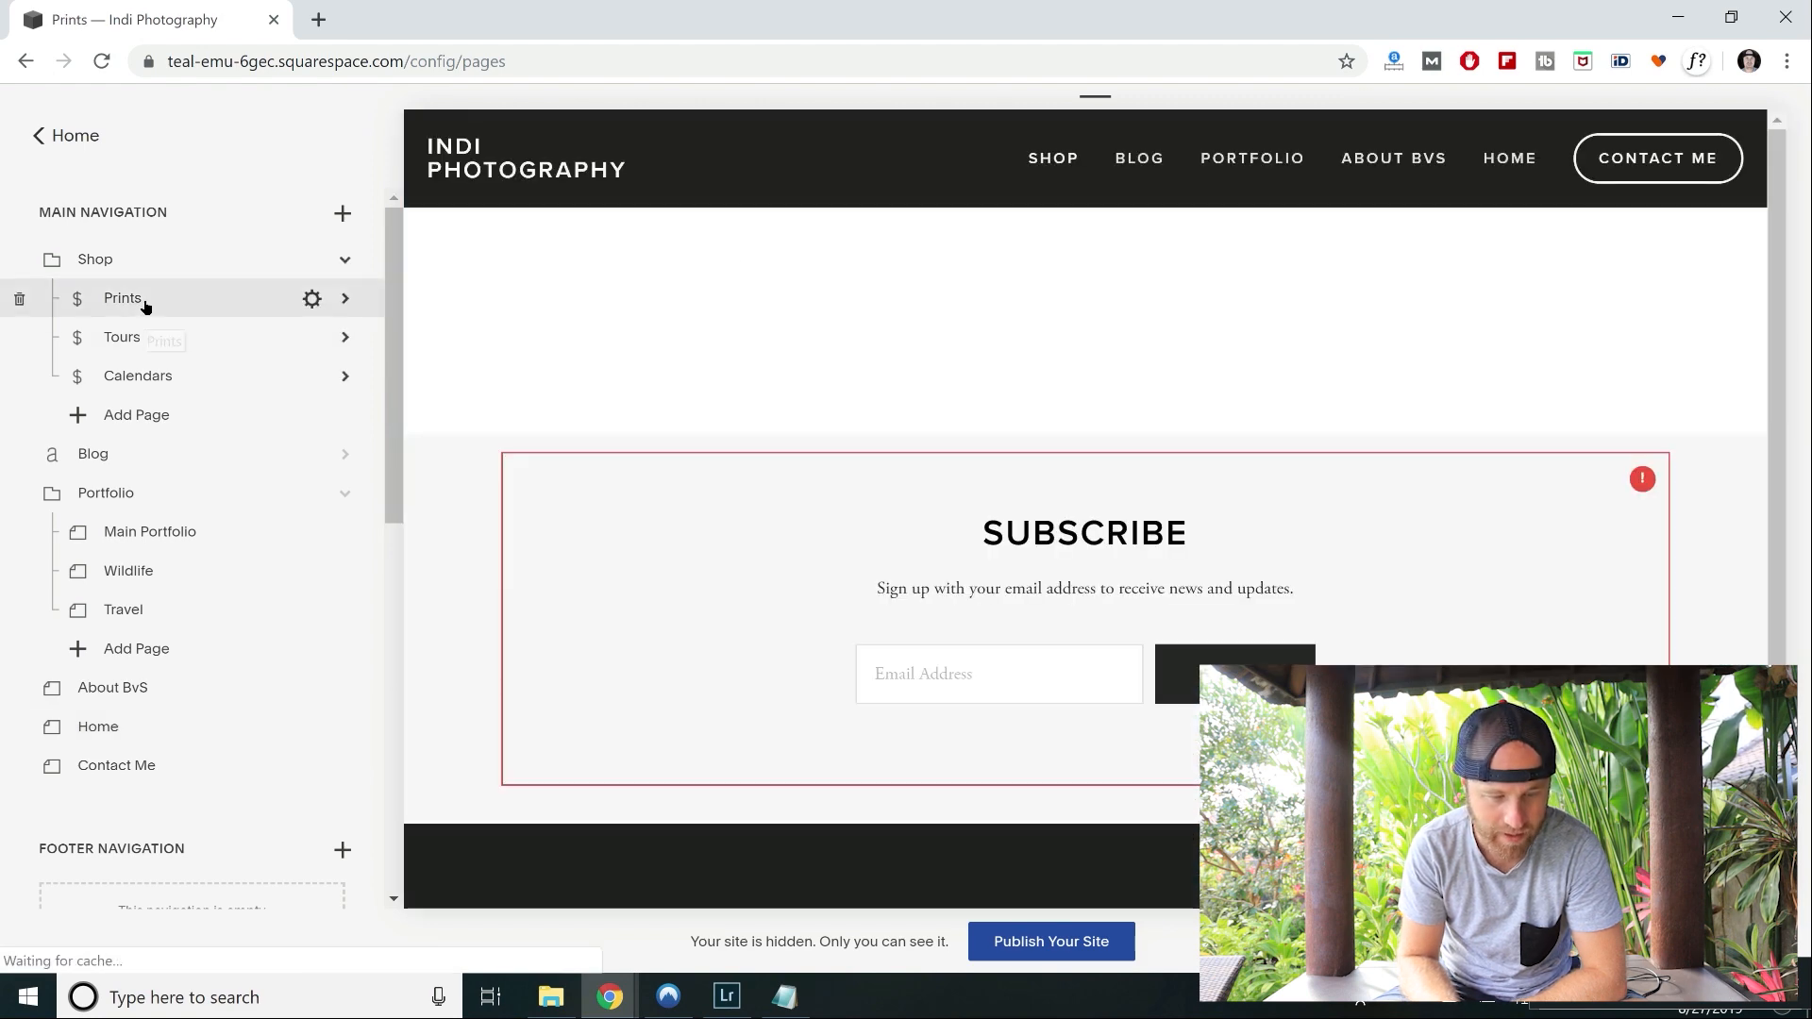
Create a physical product in the Prints collection and upload the Scotland-2 photo as its image.
{"action": "left_click", "coordinate": [149, 300]}
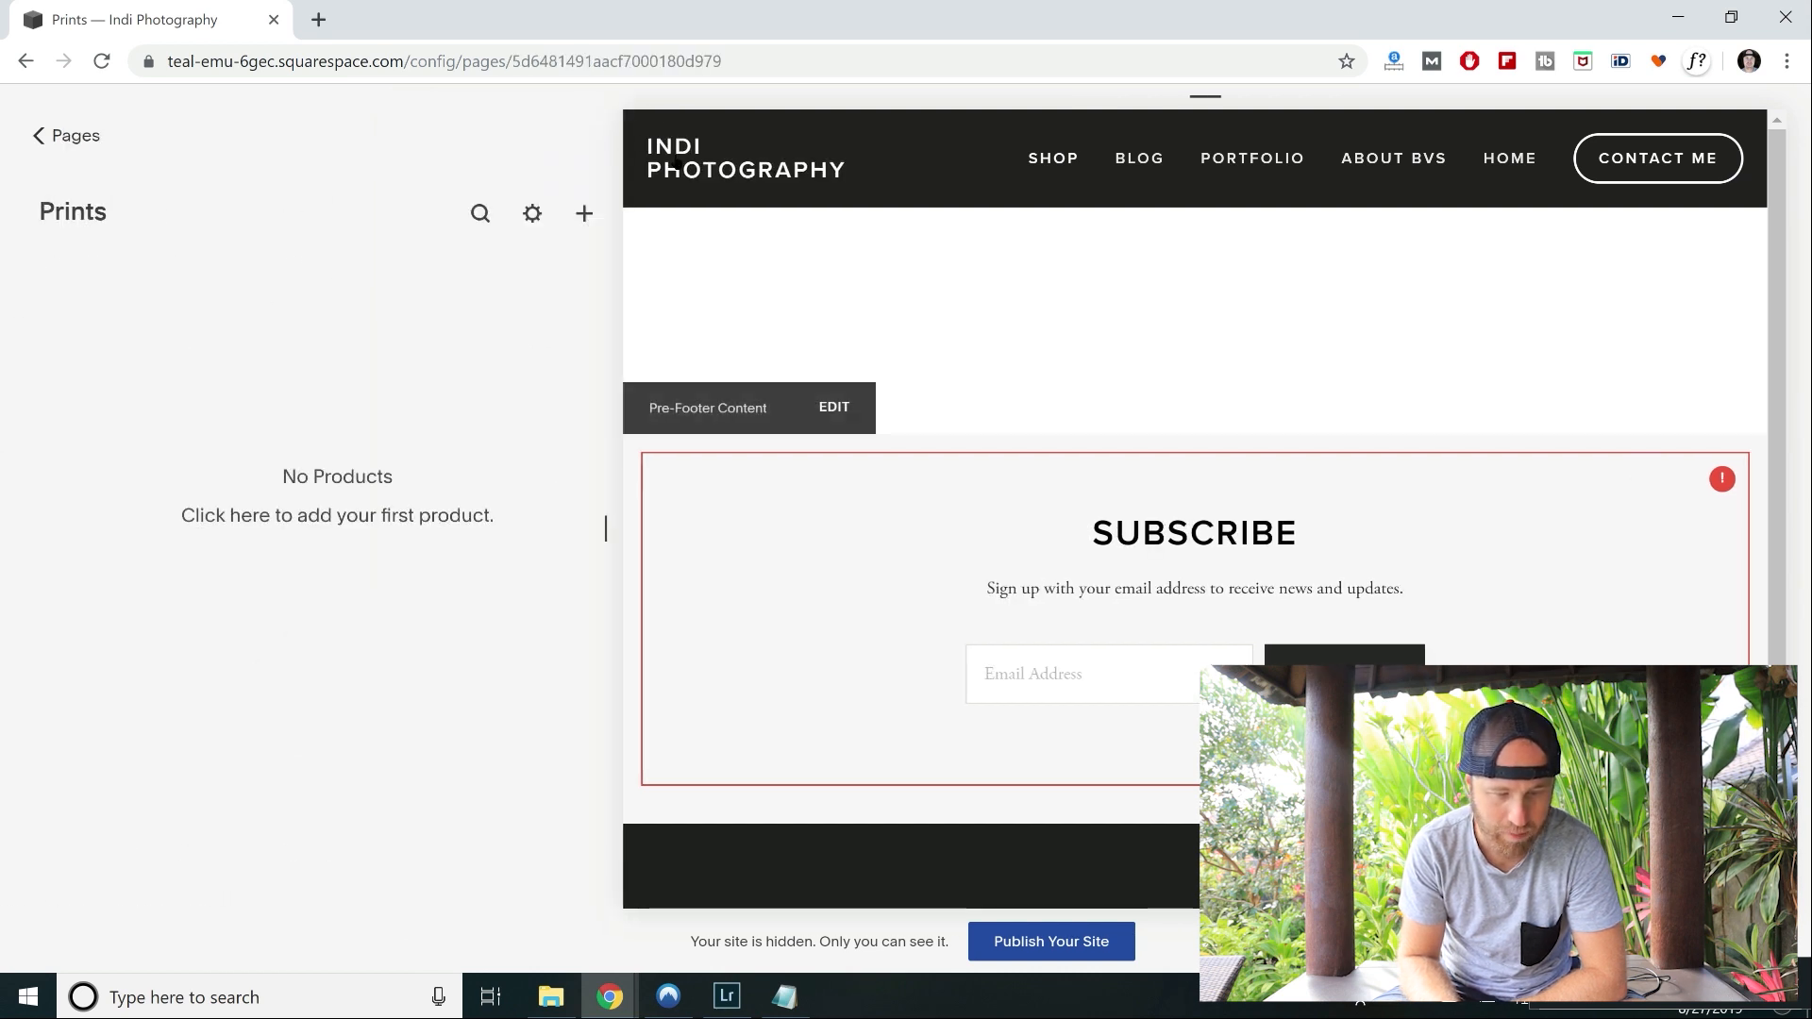
{"action": "left_click", "coordinate": [583, 217]}
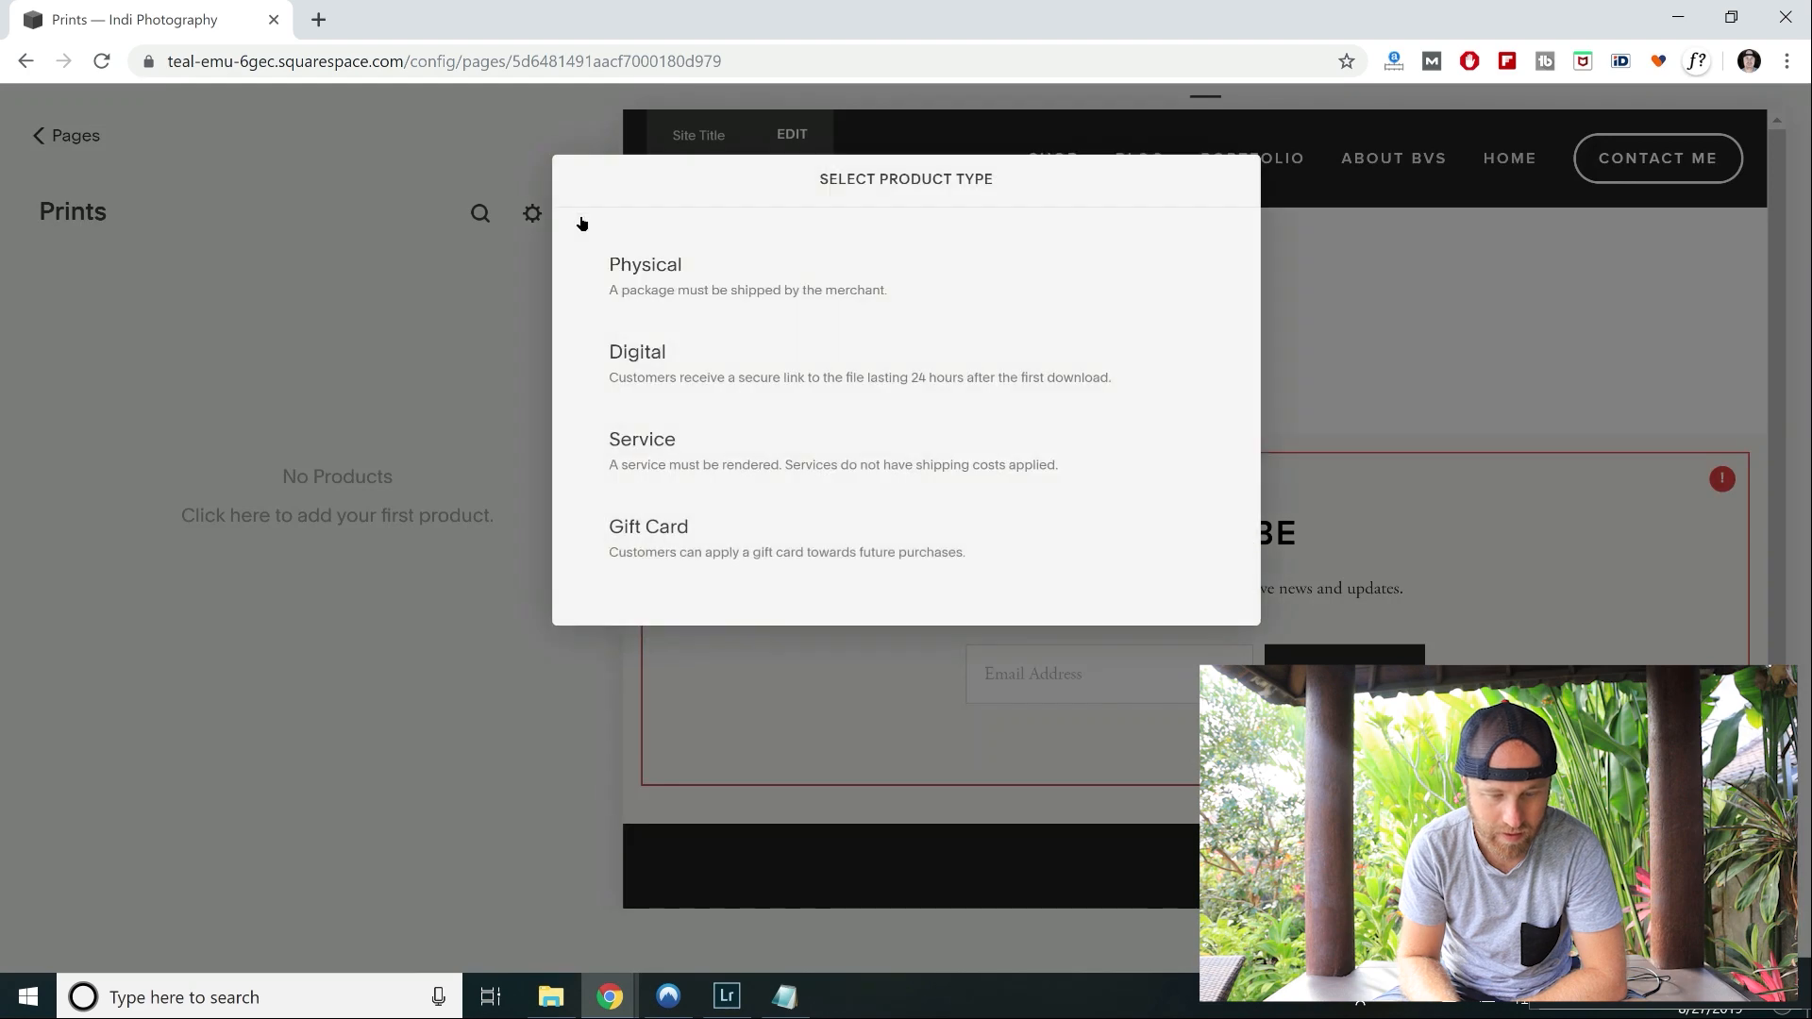
{"action": "left_click", "coordinate": [794, 274]}
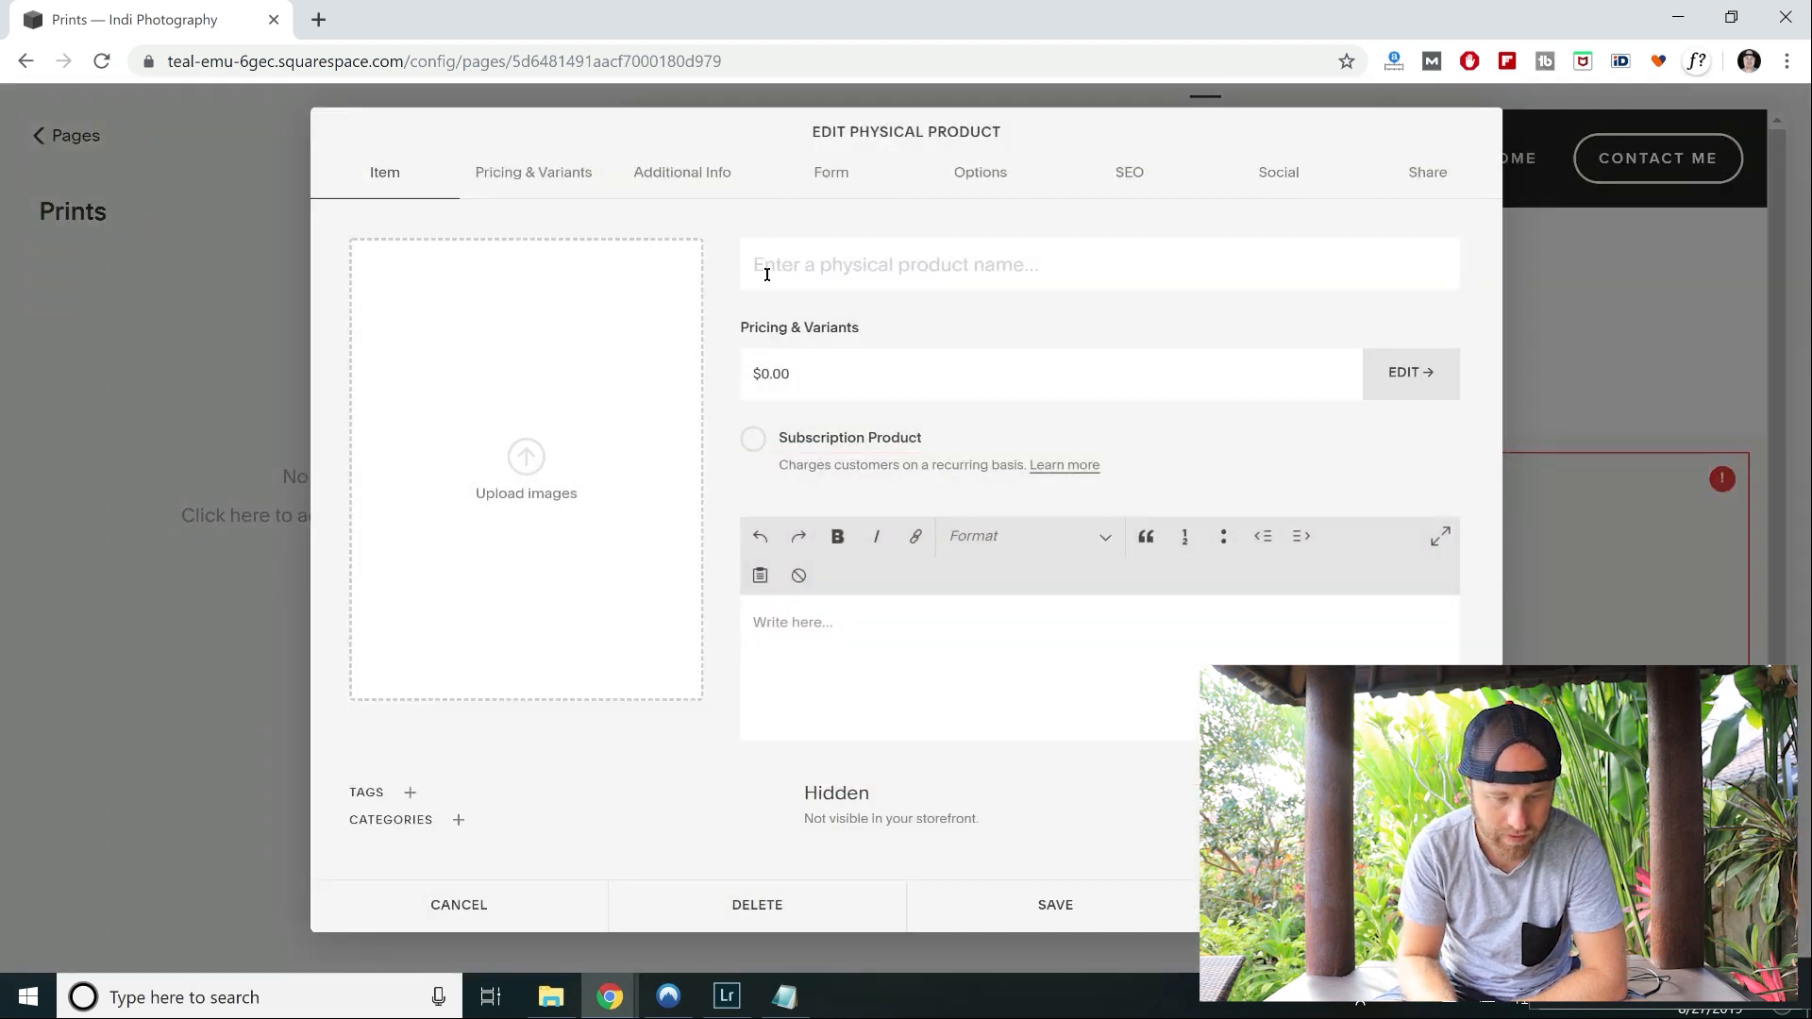
{"action": "left_click", "coordinate": [526, 458]}
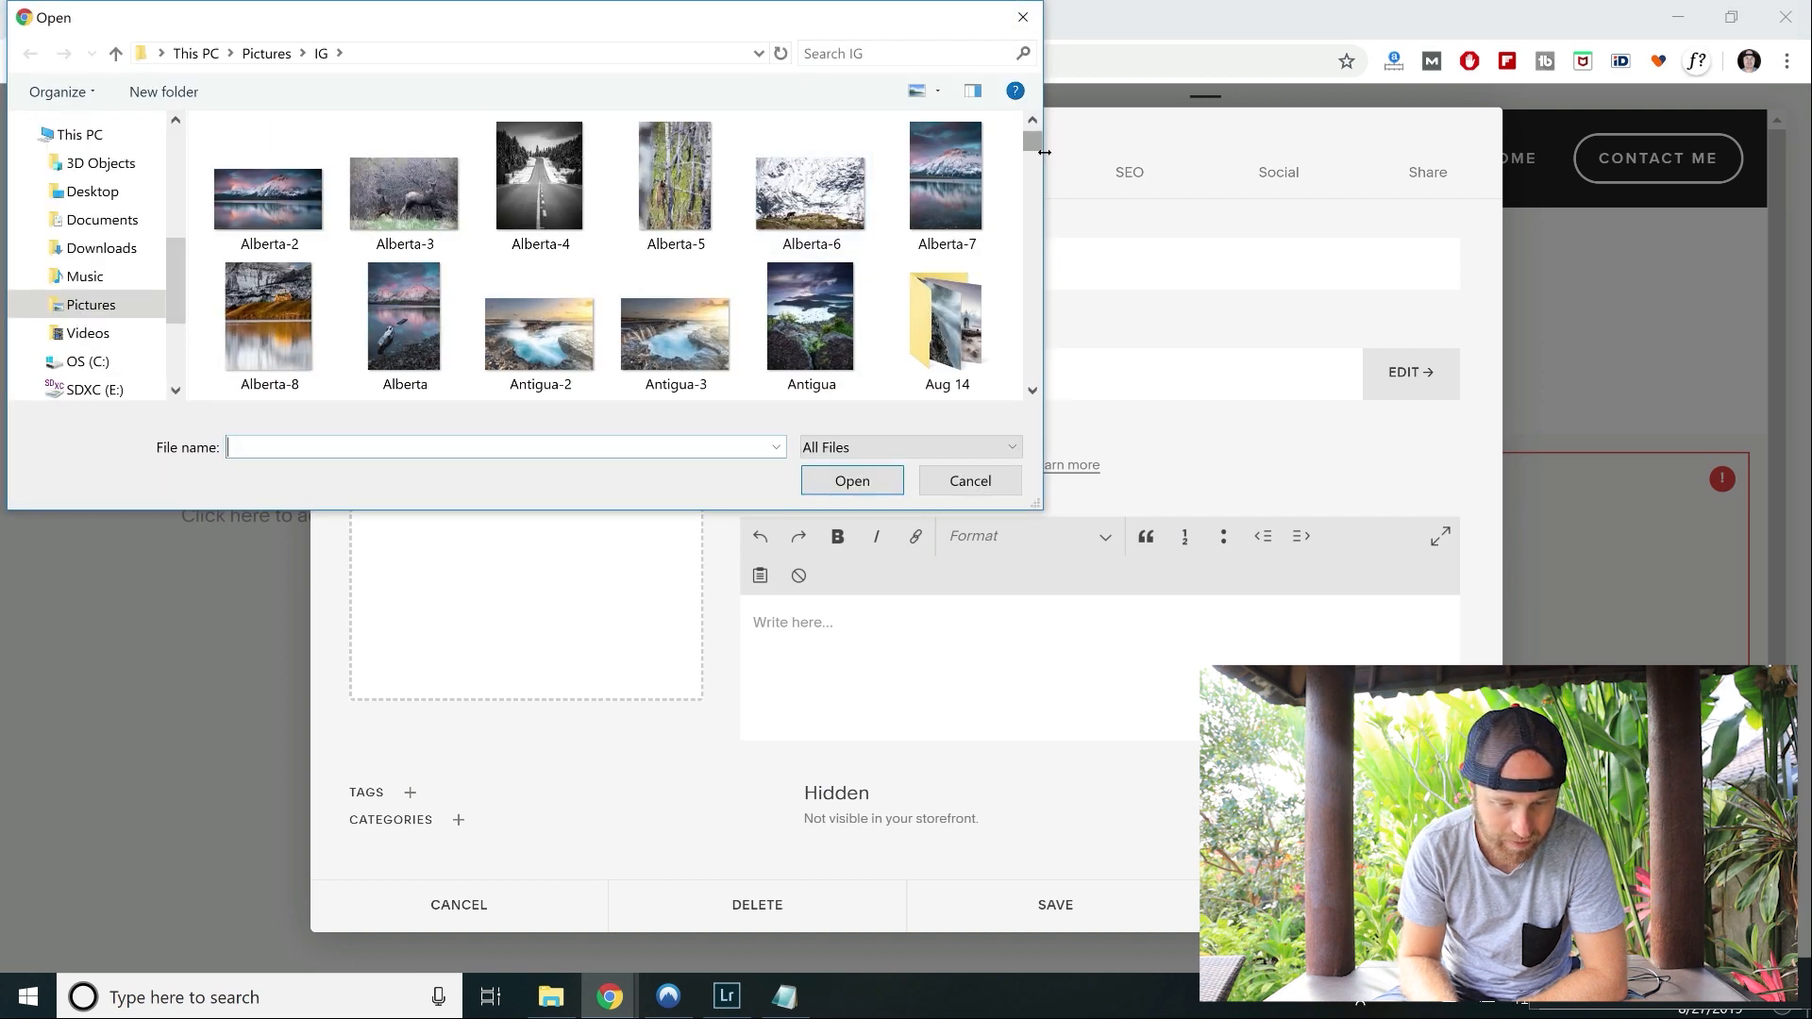
{"action": "left_click_drag", "start_coordinate": [1033, 142], "coordinate": [1021, 317]}
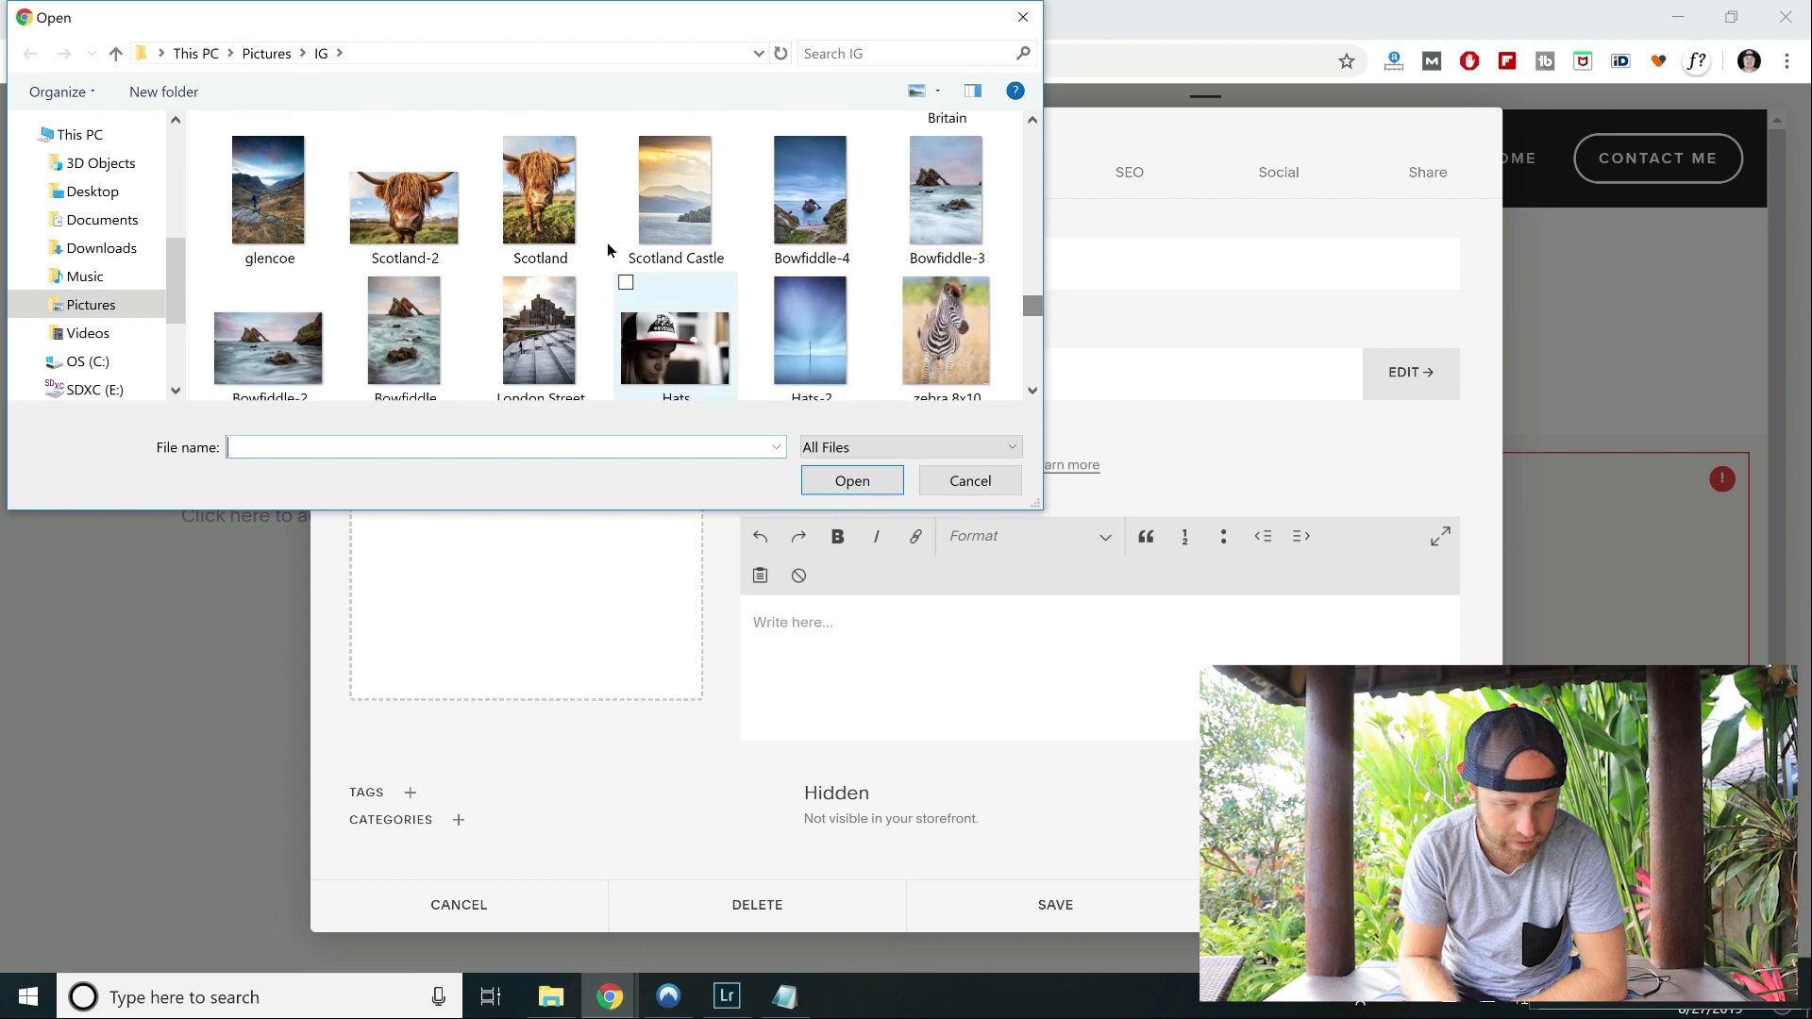
{"action": "left_click", "coordinate": [420, 217]}
{"action": "left_click", "coordinate": [834, 480]}
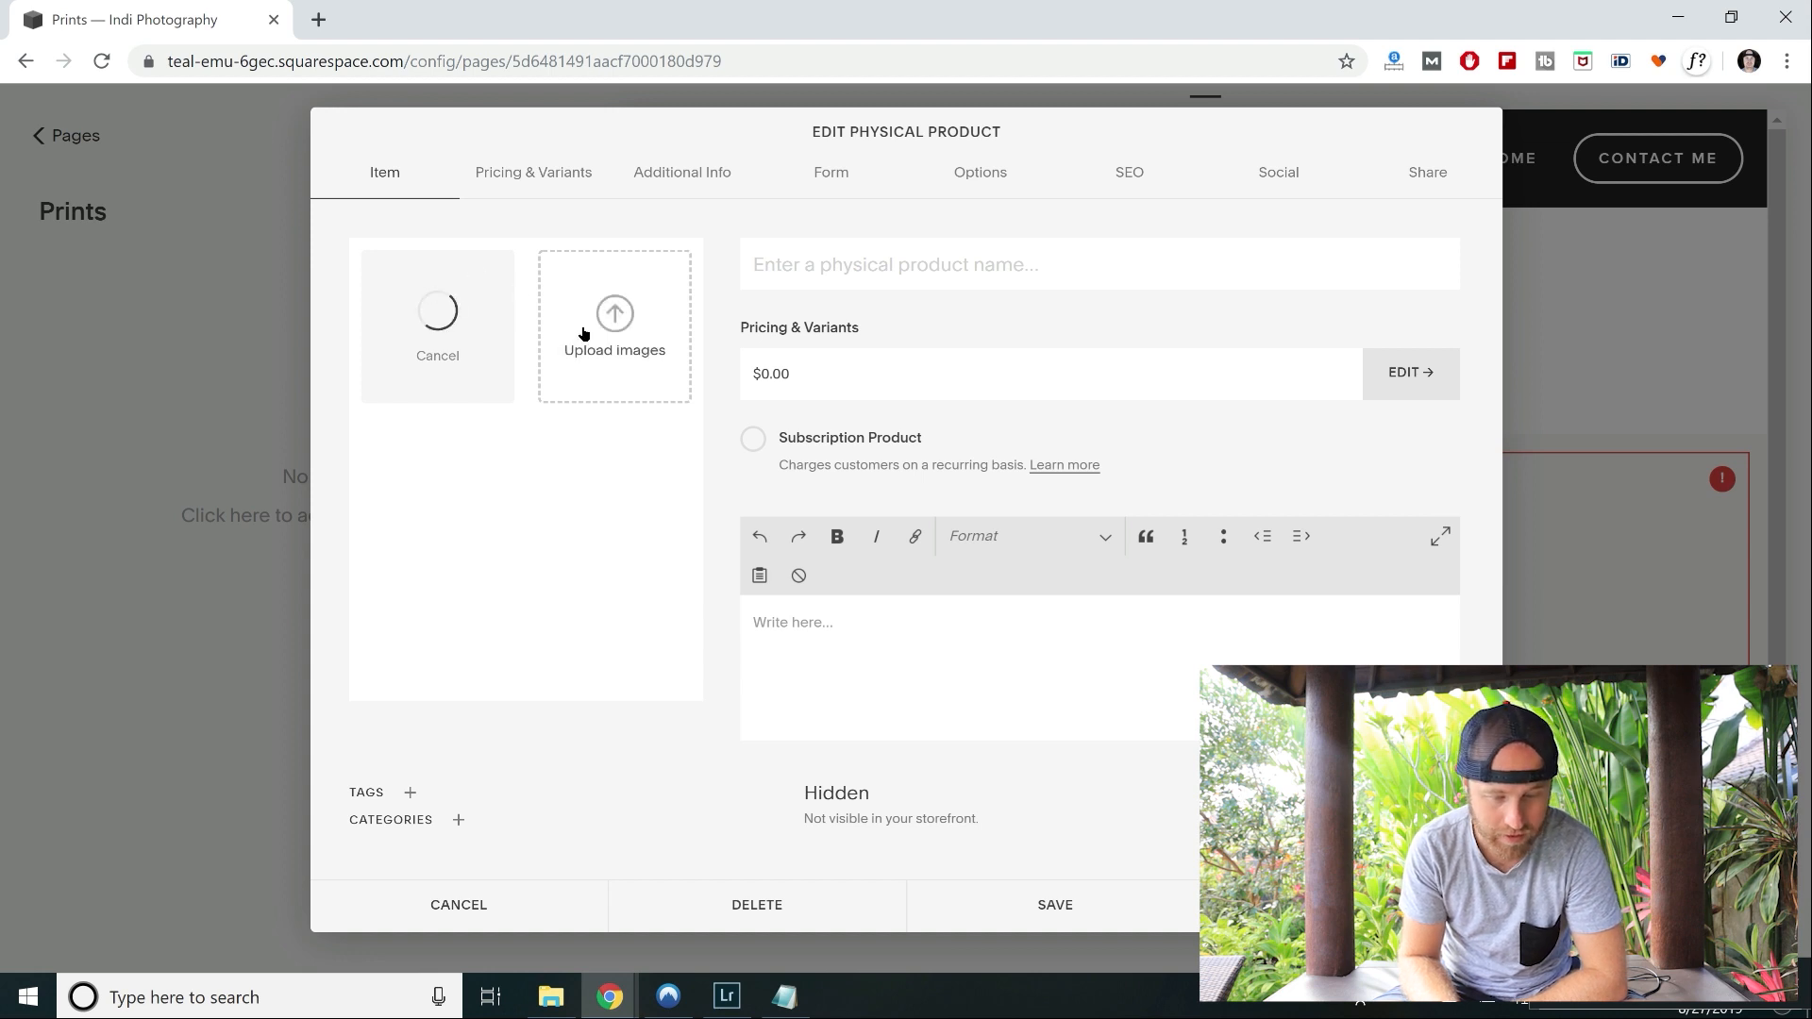
Name the product "Cooooo Print".
{"action": "left_click", "coordinate": [888, 275]}
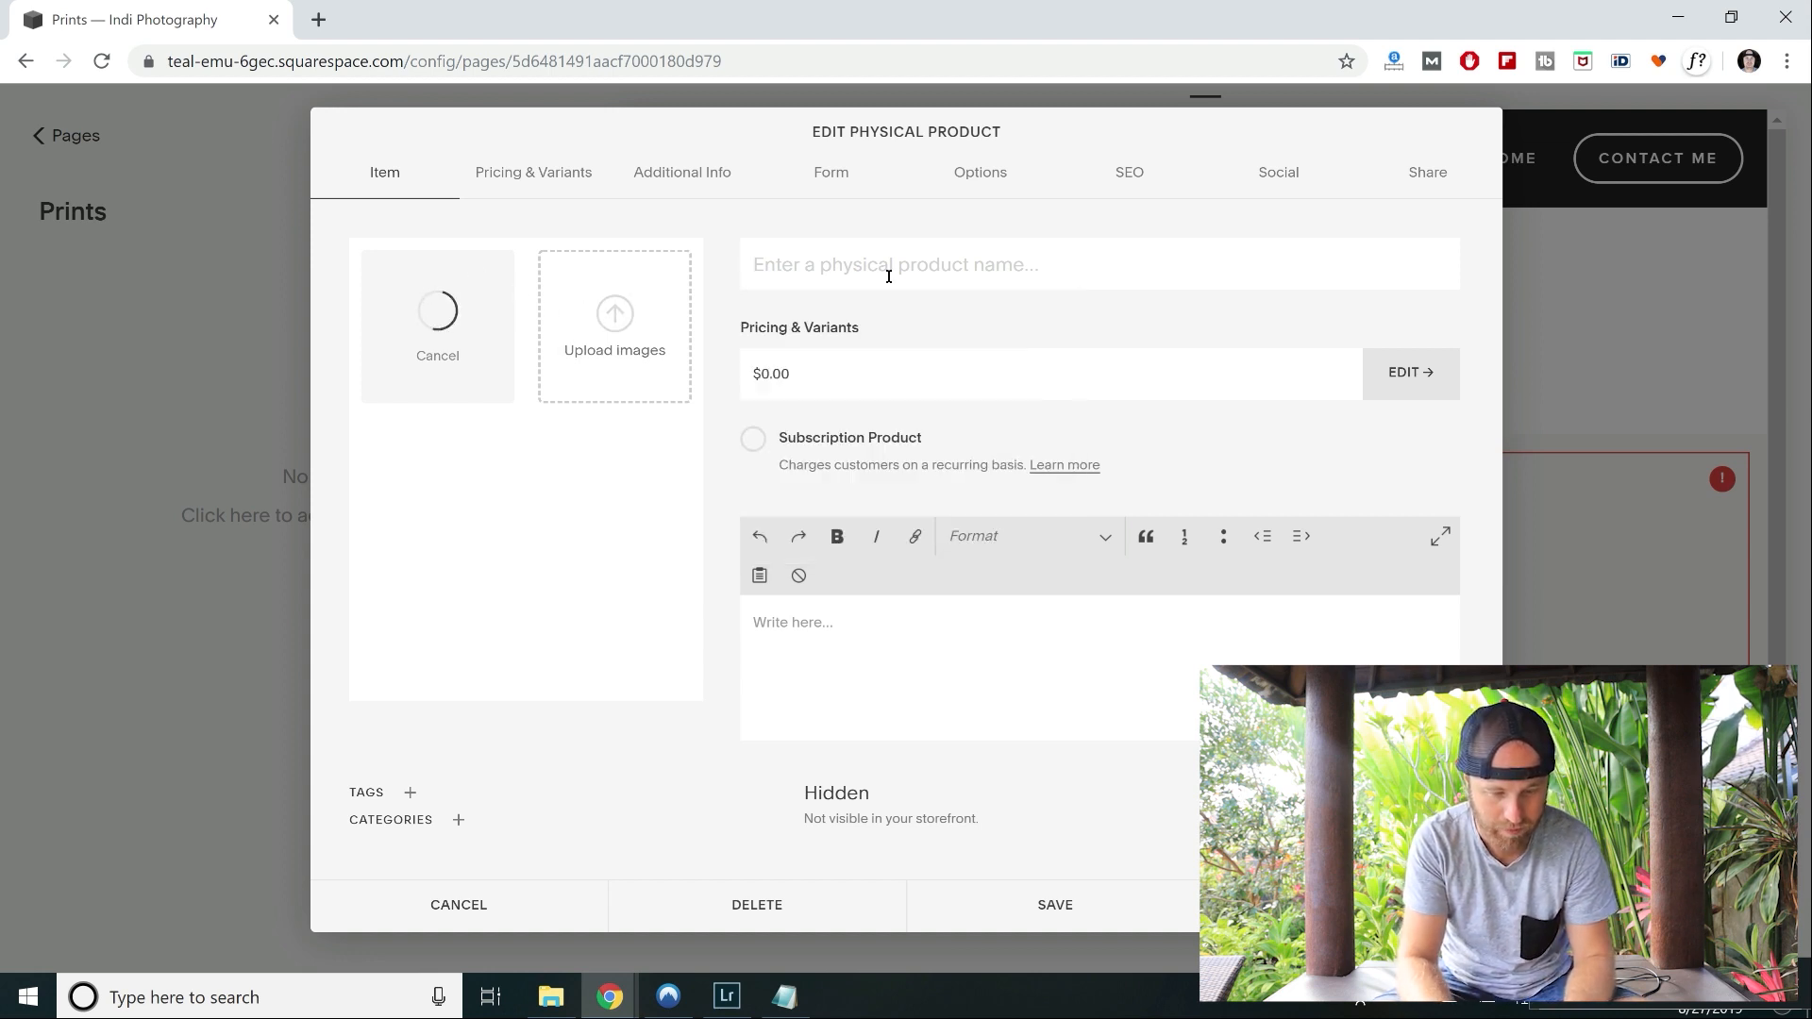
{"action": "type", "text": "Cow Print"}
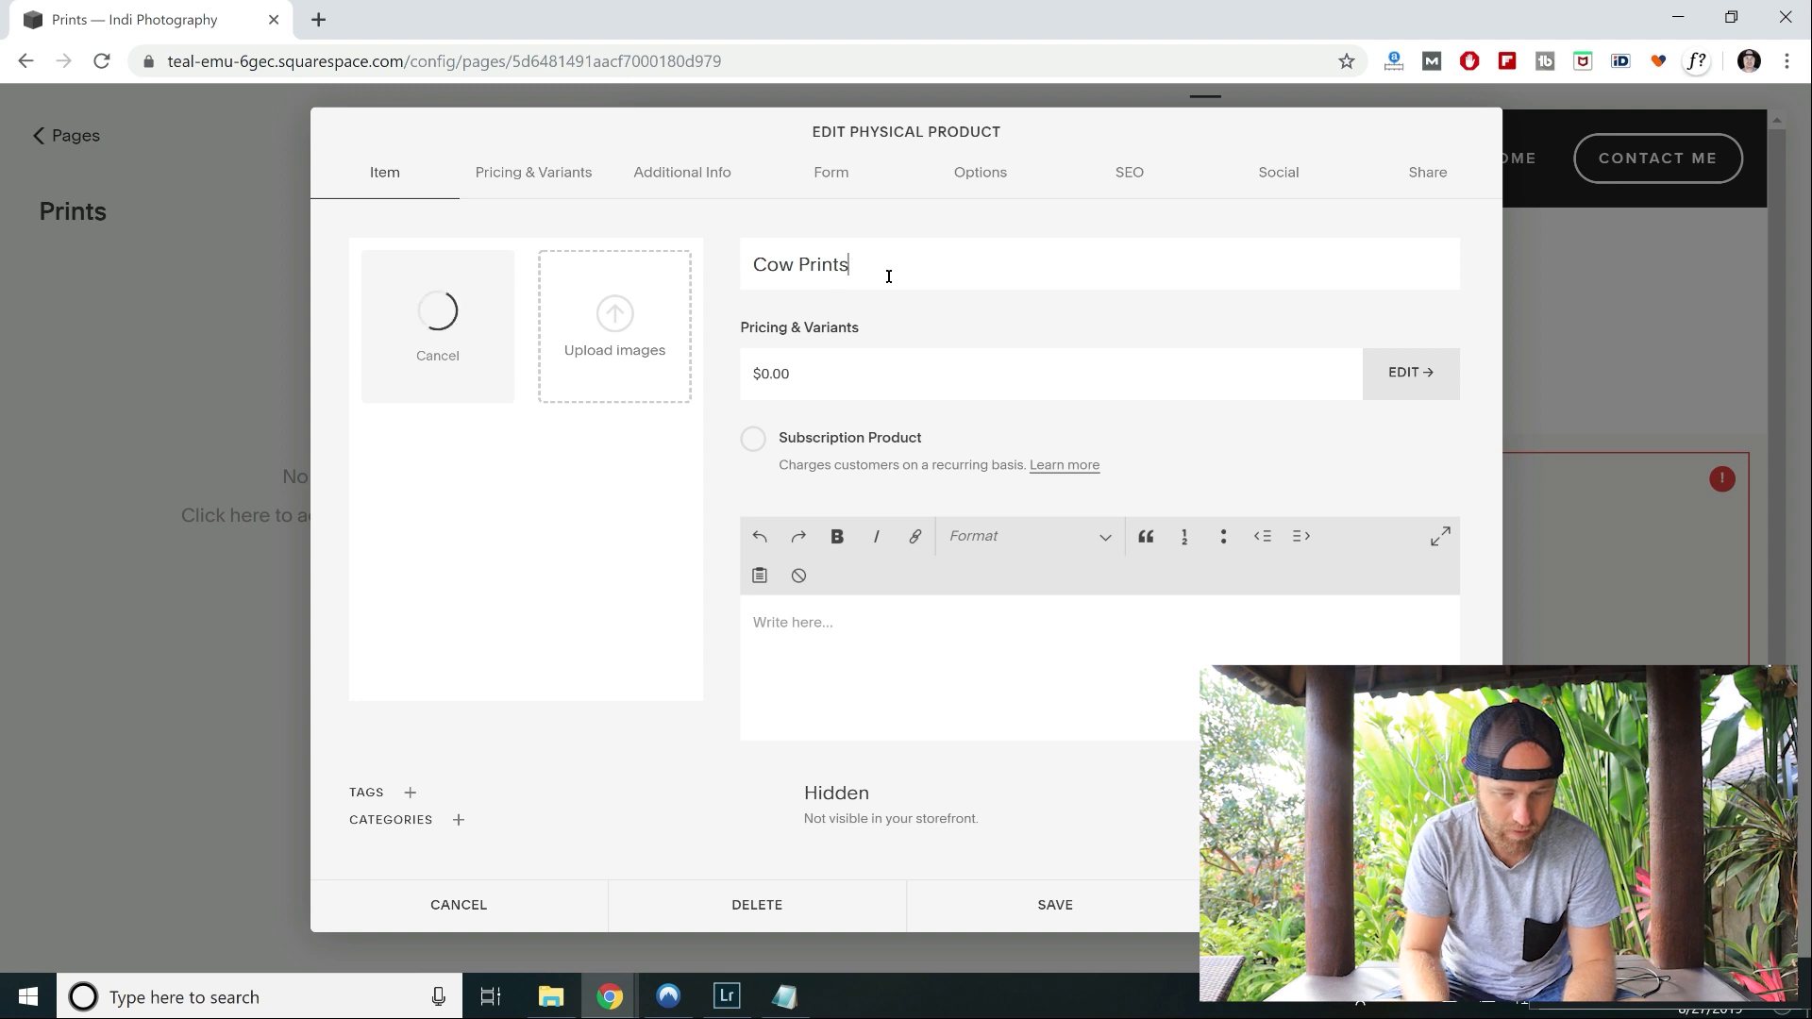
{"action": "key", "text": "BackSpace"}
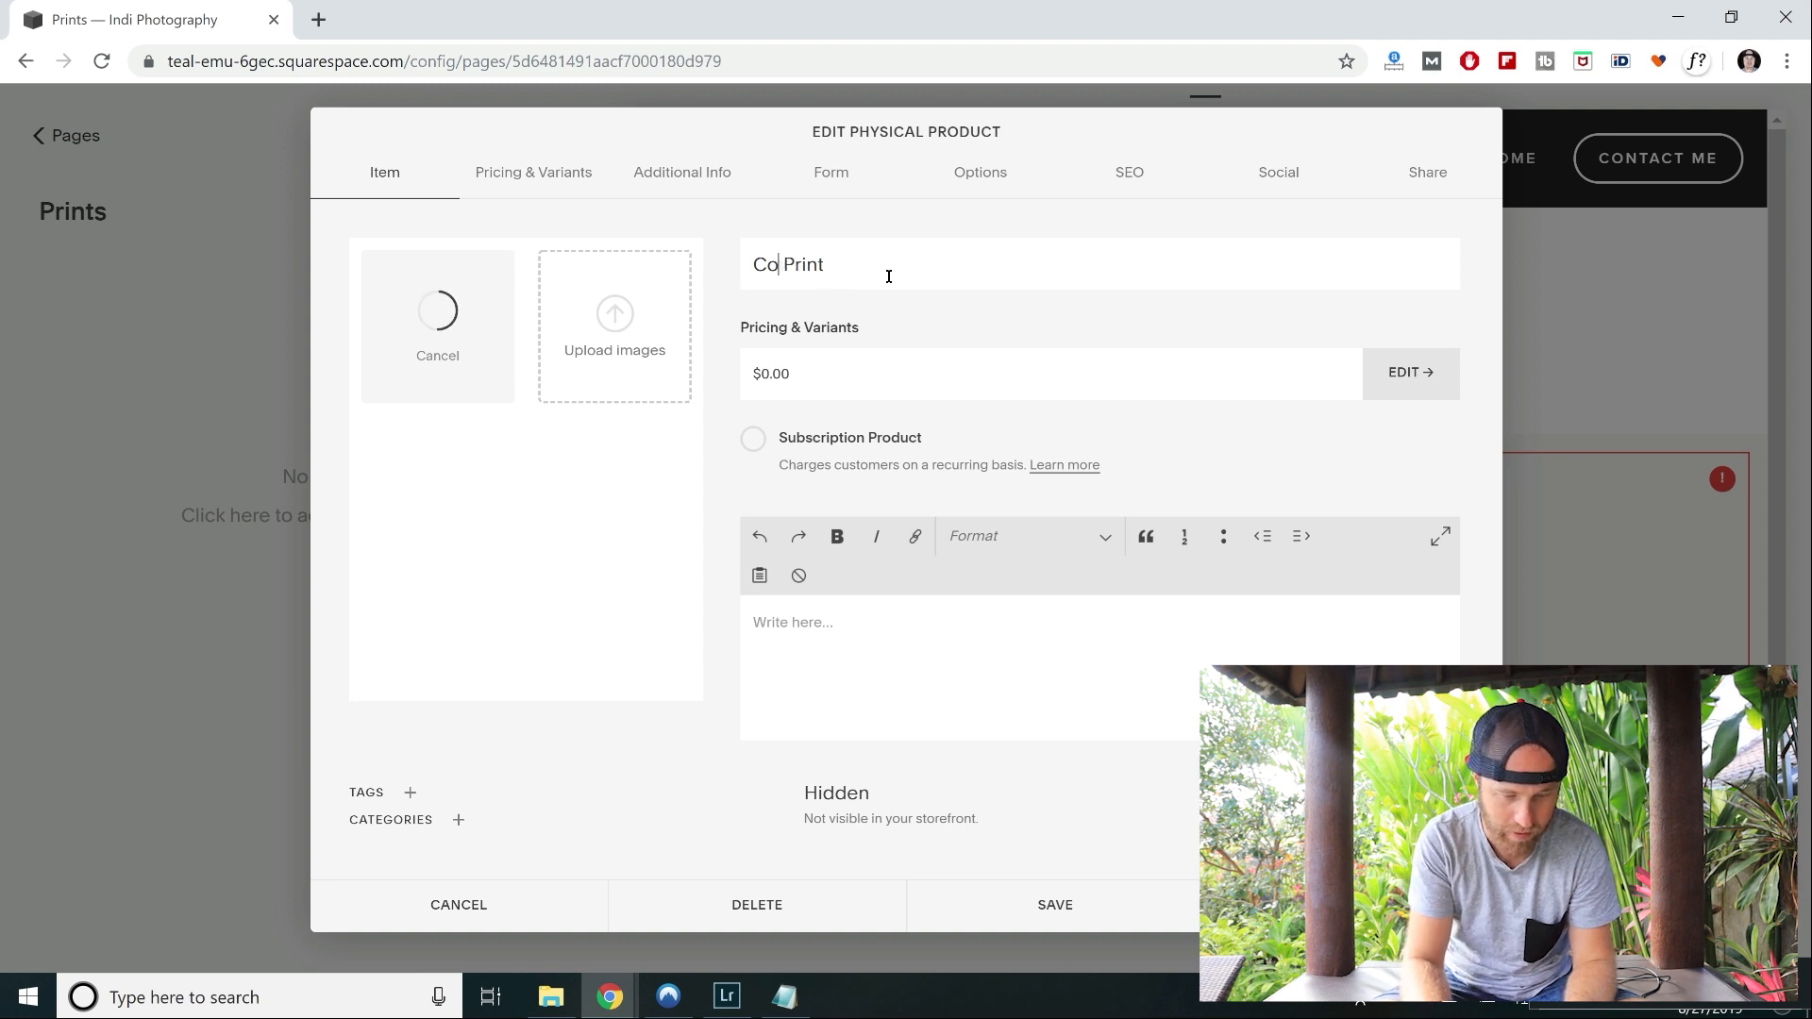
{"action": "type", "text": "oooo"}
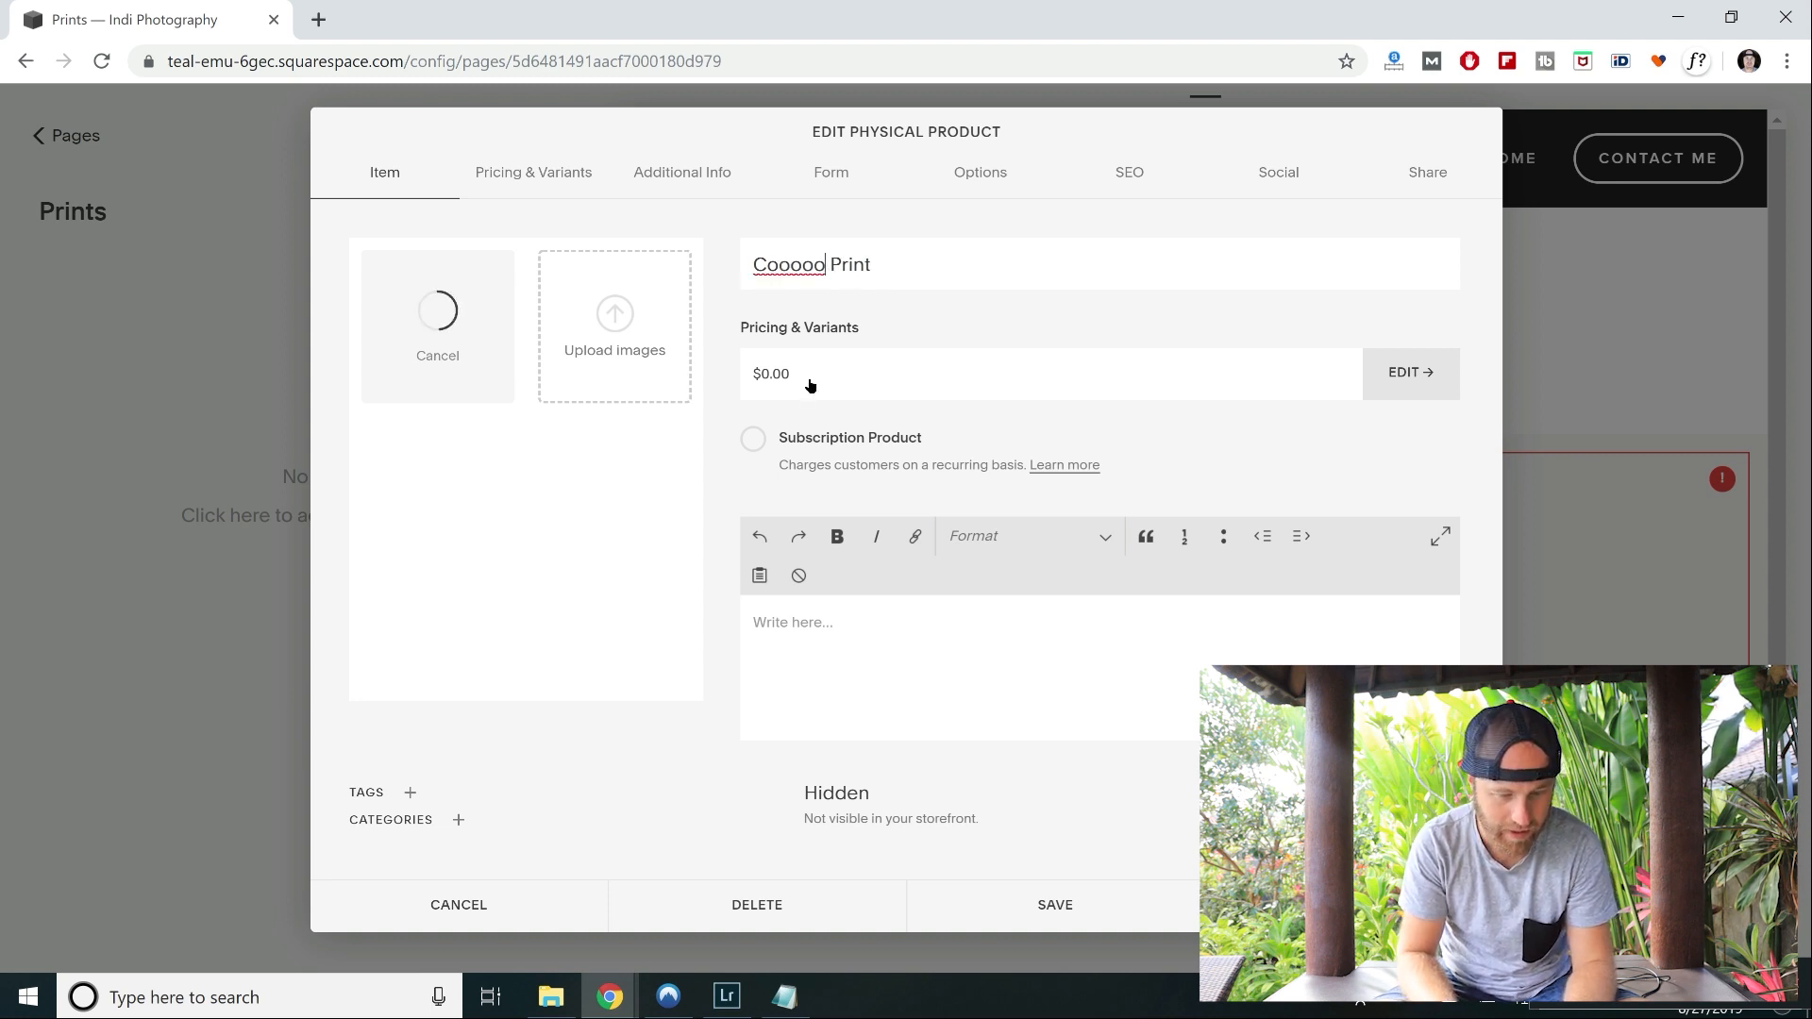
Set the product variant's price to $100.00 and its quantity in stock to 10.
{"action": "left_click", "coordinate": [802, 373]}
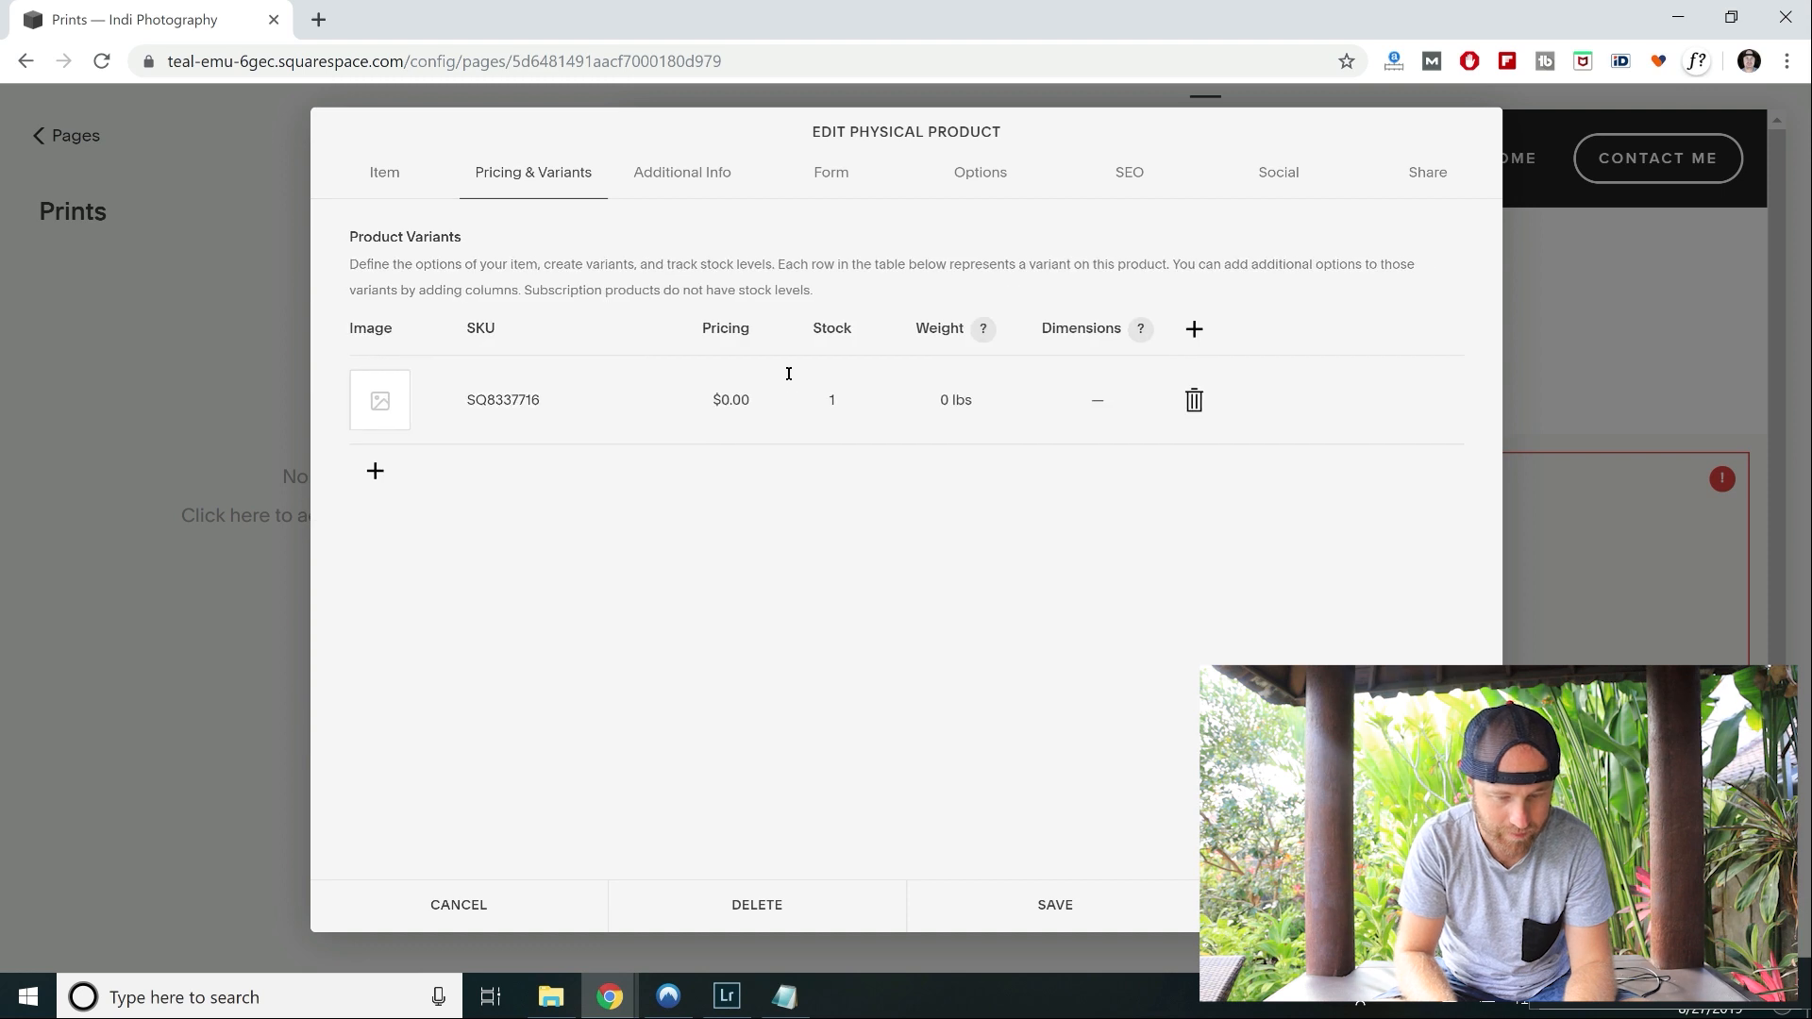
{"action": "left_click", "coordinate": [719, 400]}
{"action": "type", "text": "100"}
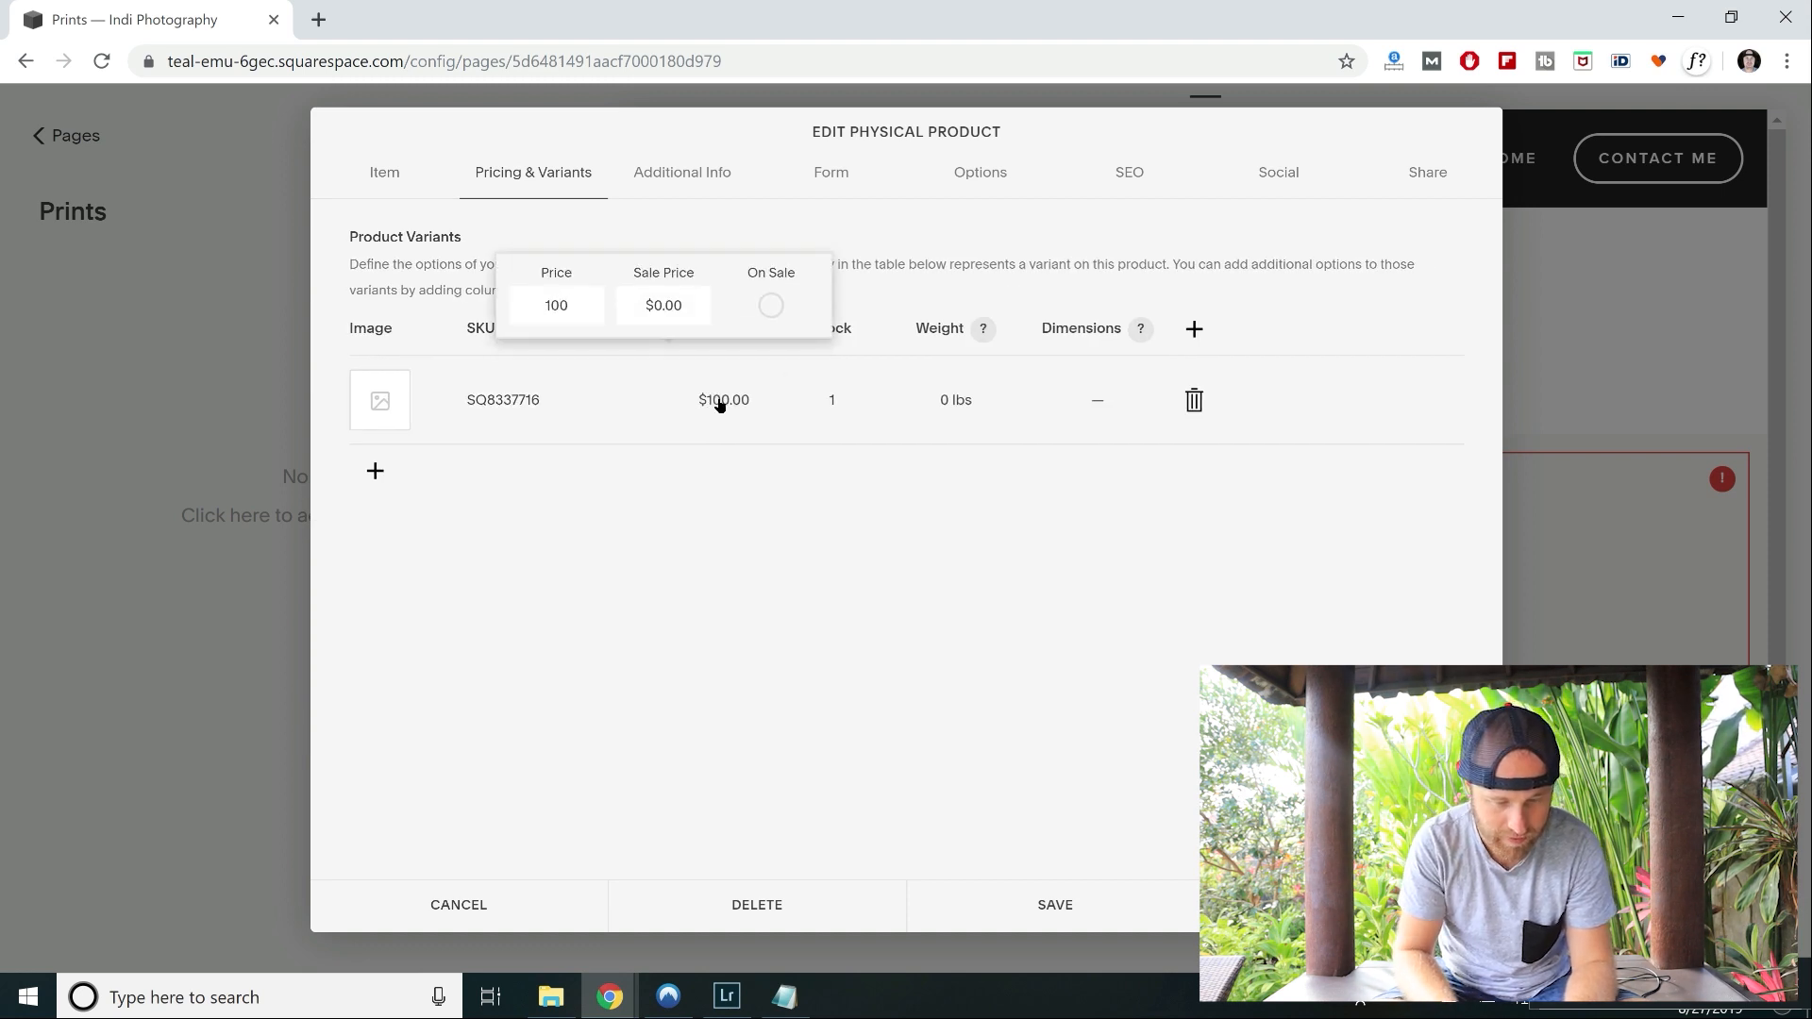
{"action": "left_click", "coordinate": [832, 400]}
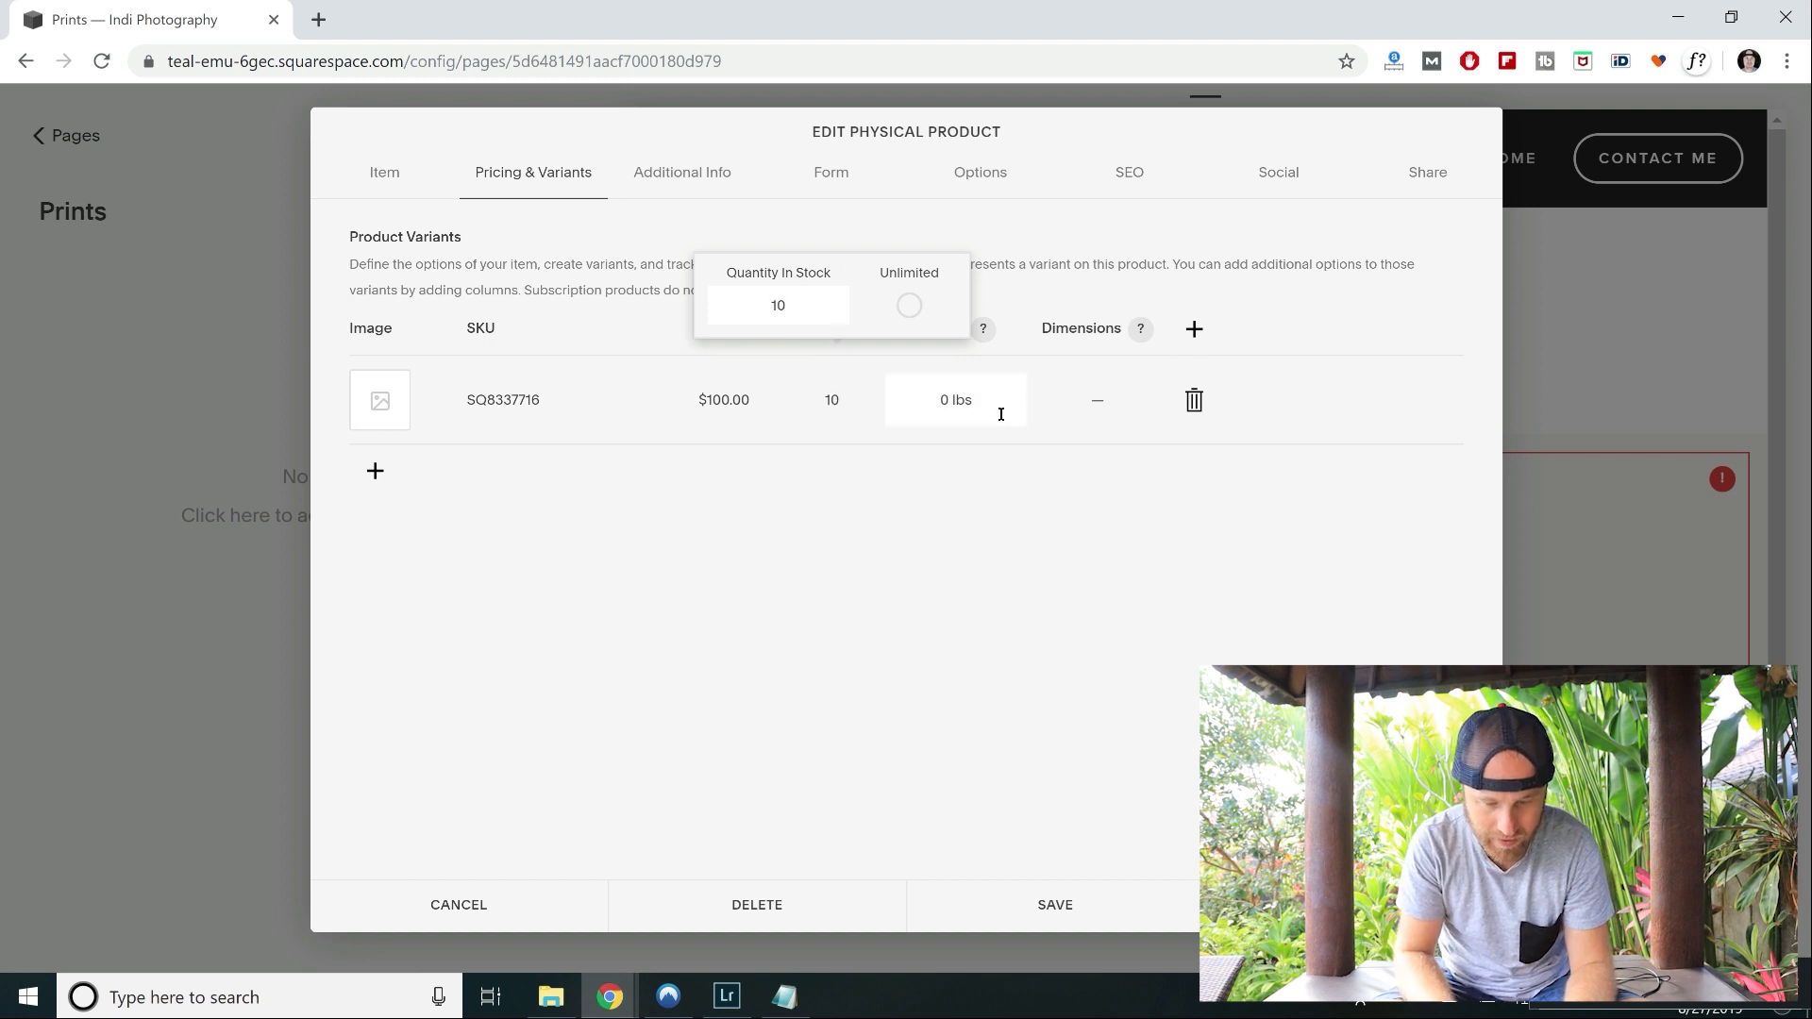
{"action": "left_click", "coordinate": [820, 530]}
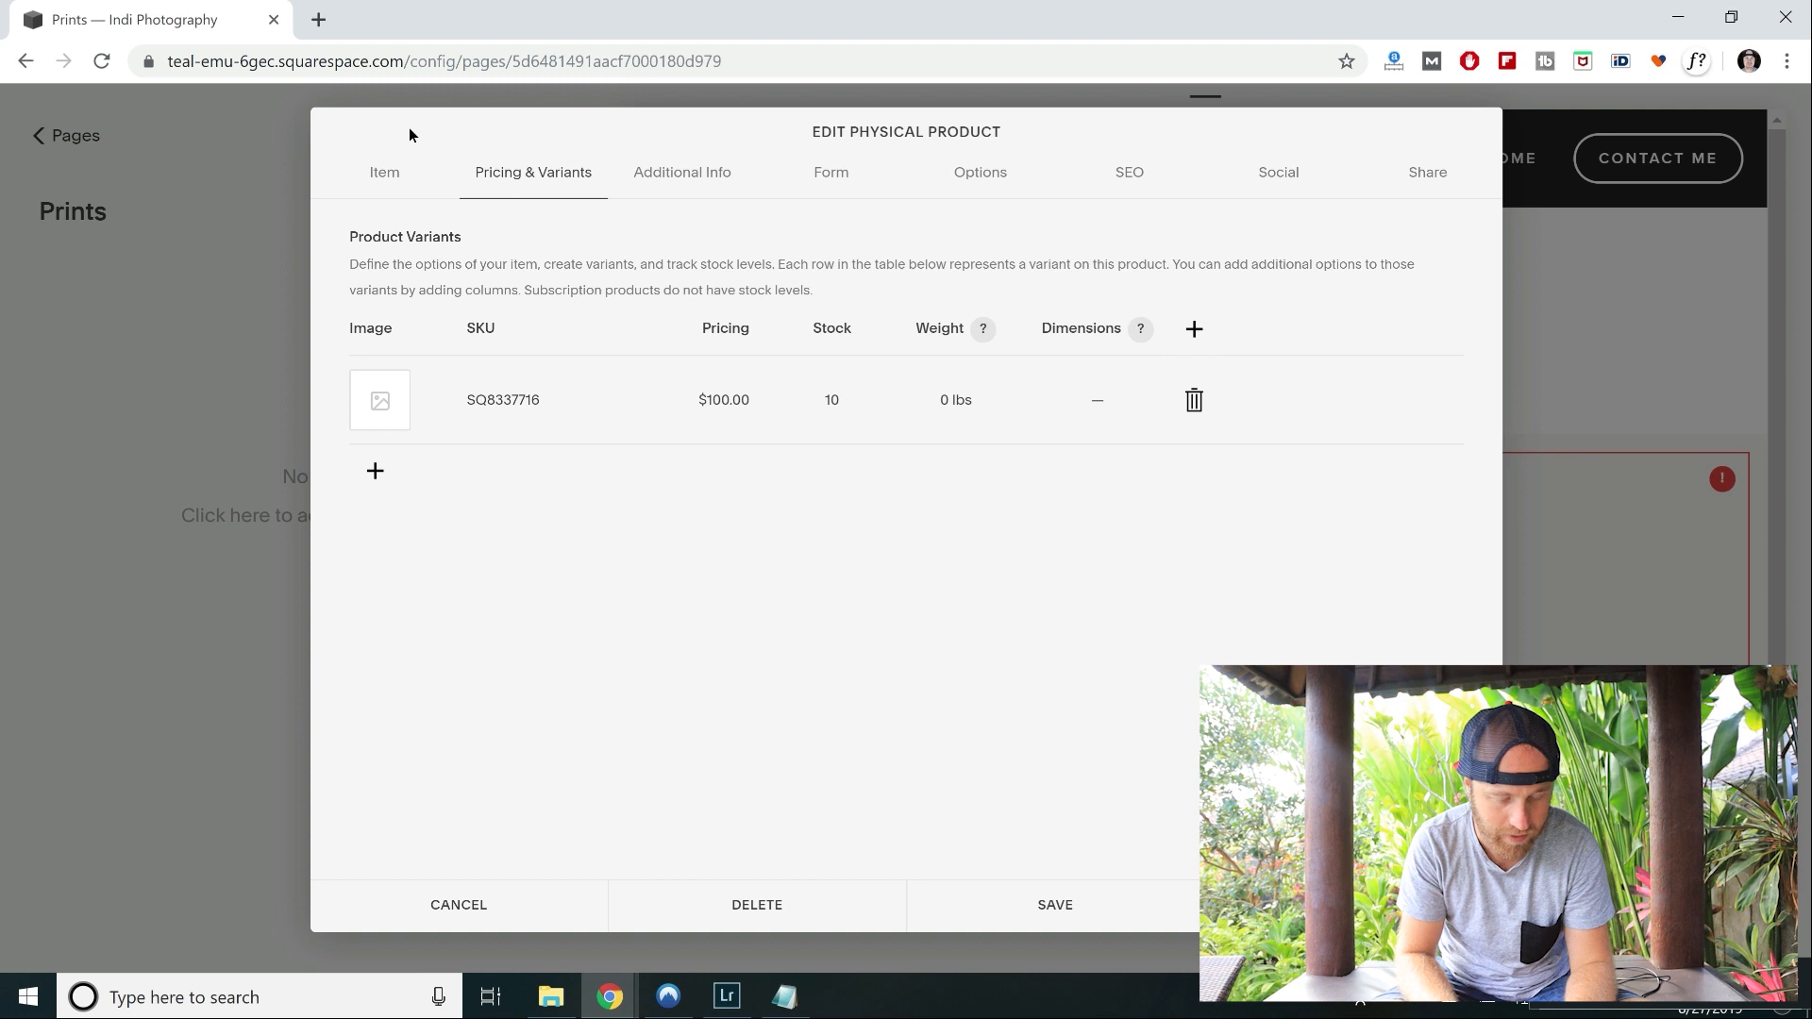
Describe the product as "Hairy Coooo print!" and "Limited edition 20x30", then publish it and open its storefront page.
{"action": "left_click", "coordinate": [393, 175]}
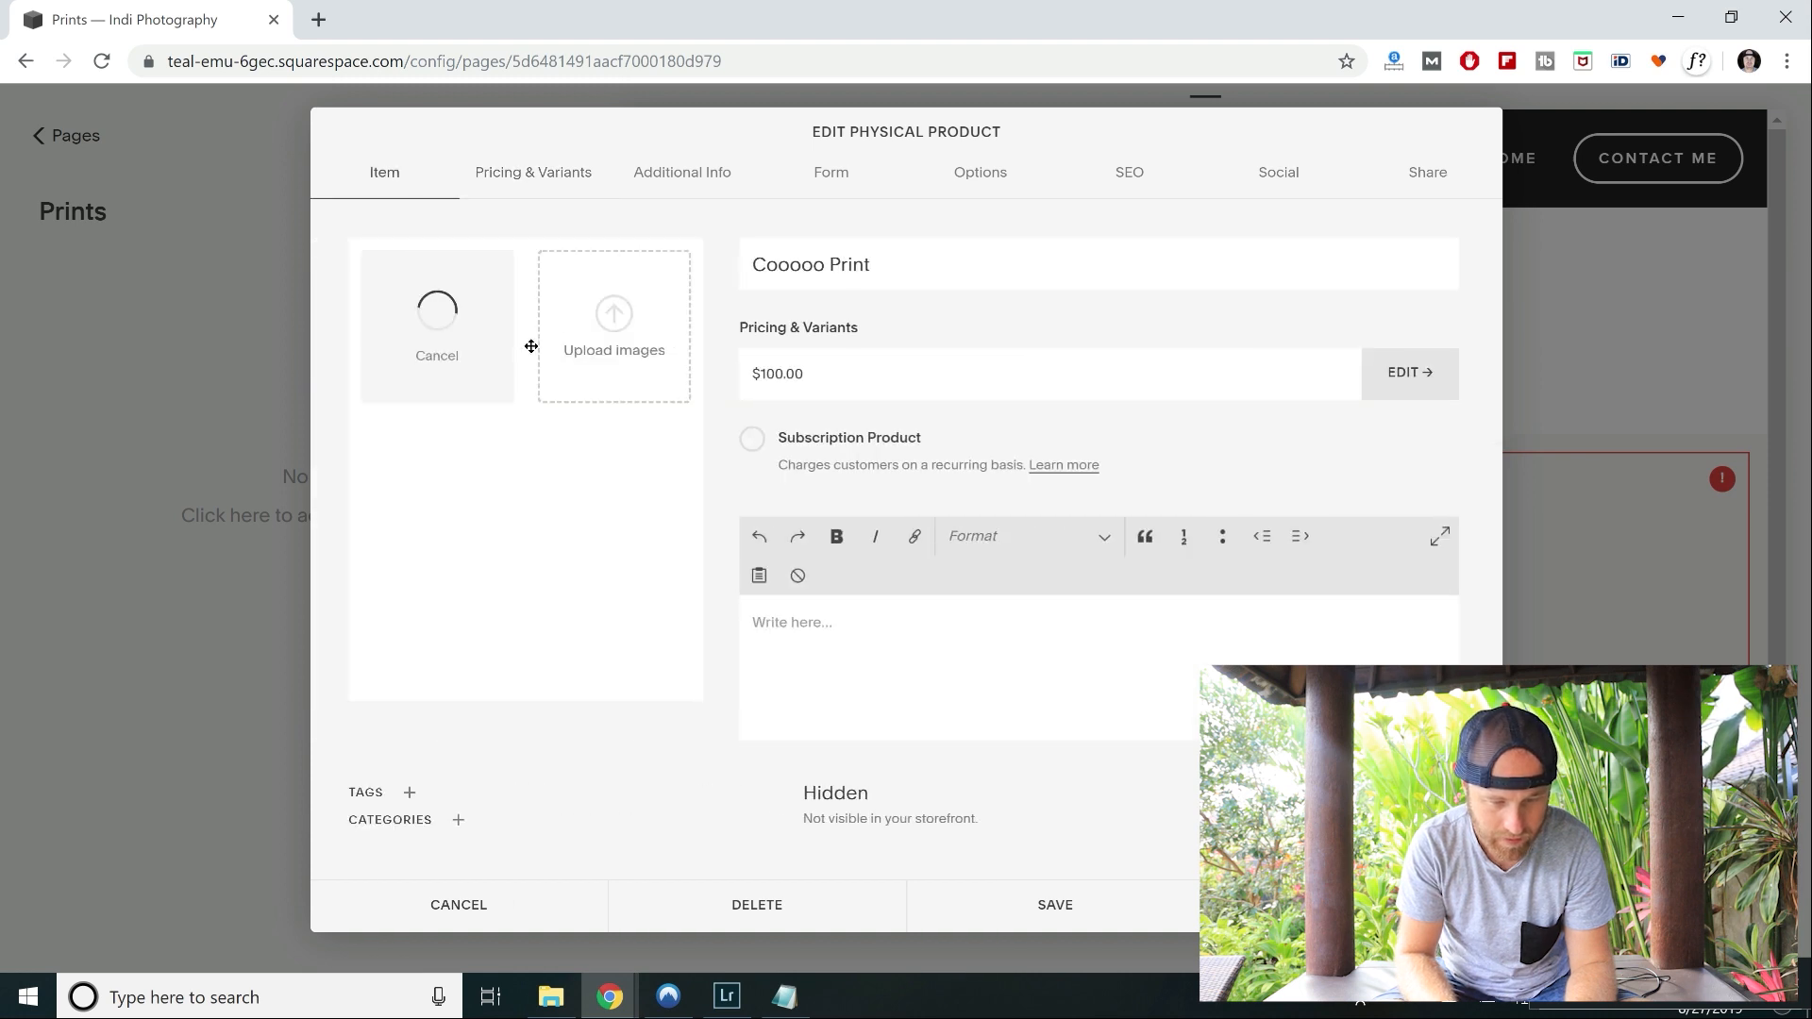
{"action": "left_click", "coordinate": [688, 176]}
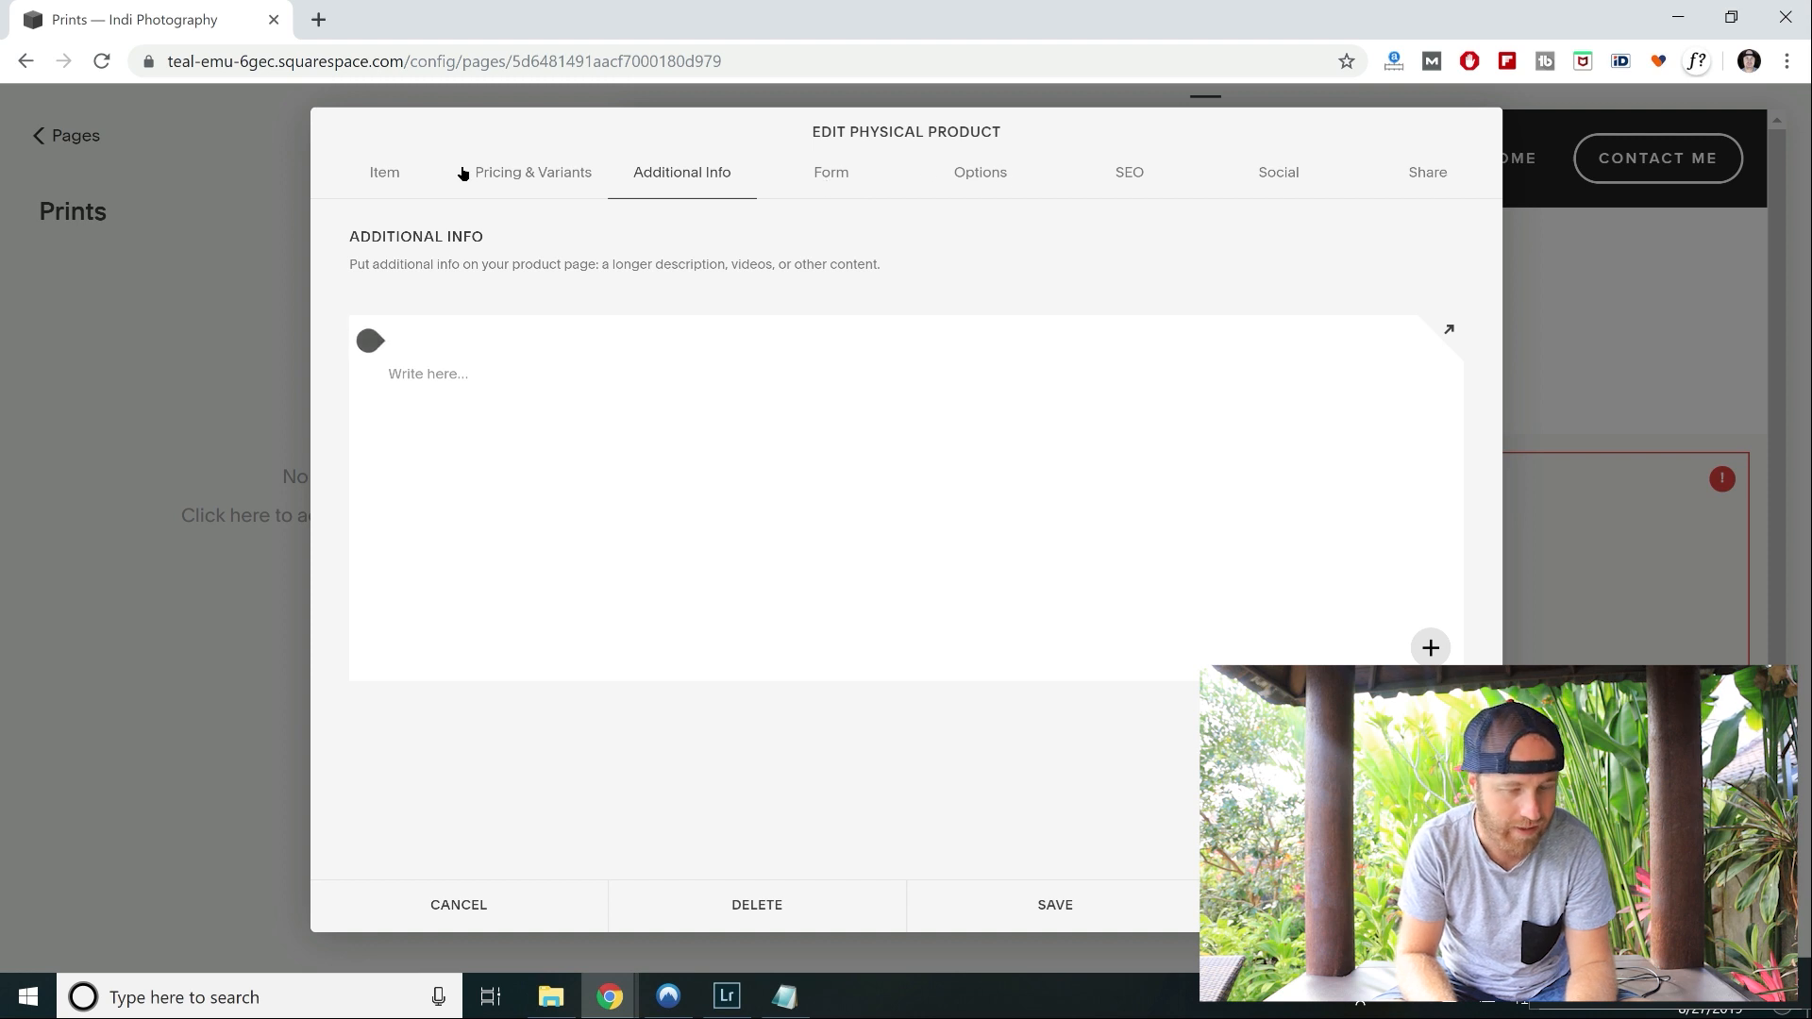
{"action": "left_click", "coordinate": [391, 175]}
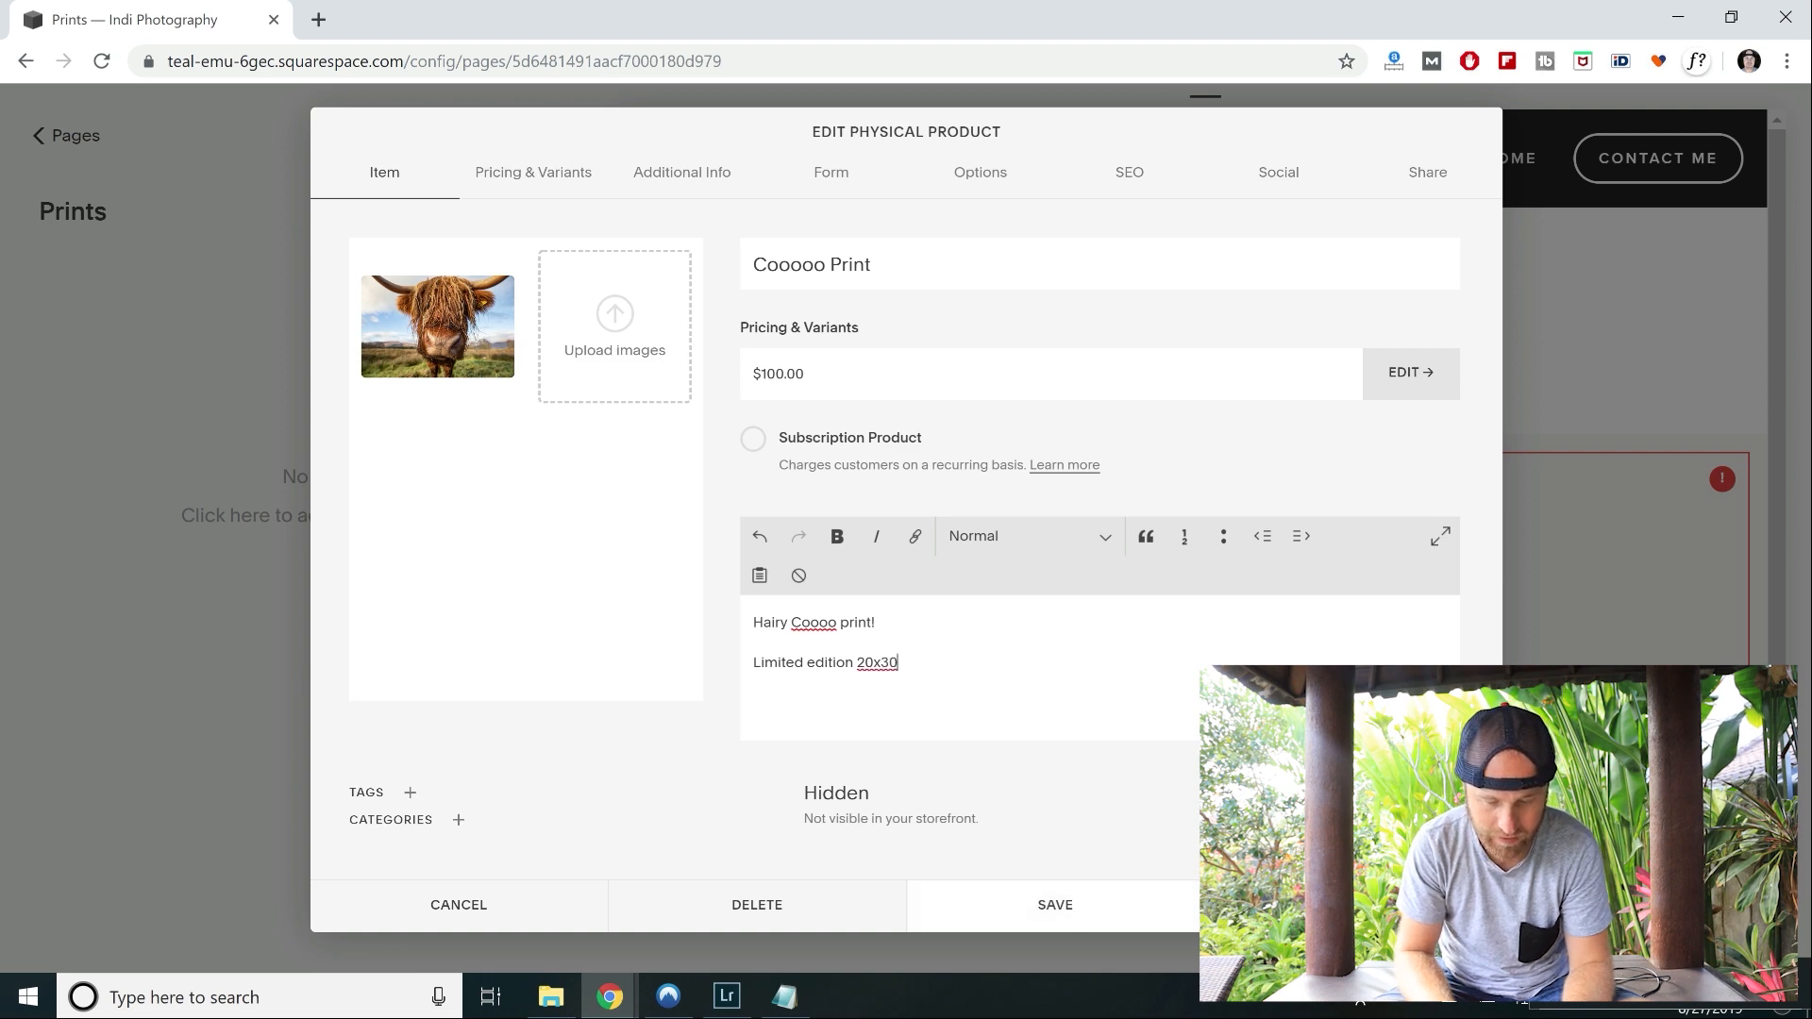
{"action": "left_click", "coordinate": [1353, 904]}
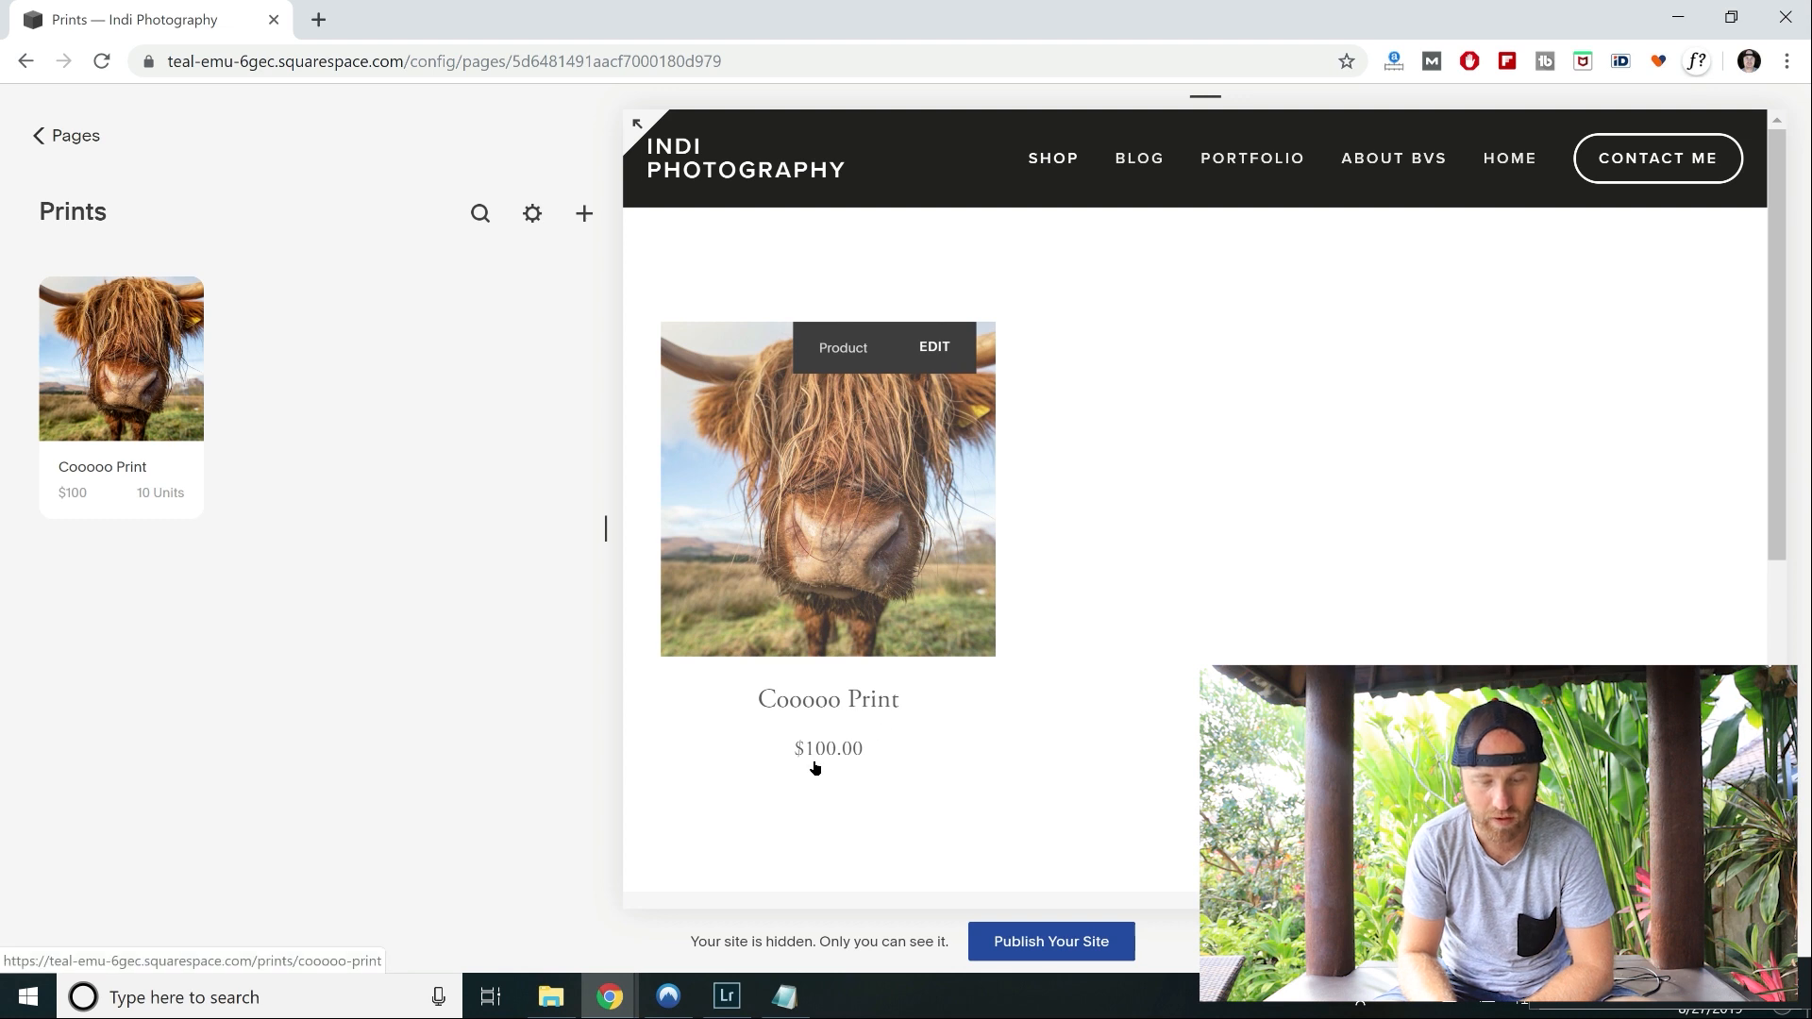
{"action": "left_click", "coordinate": [816, 498]}
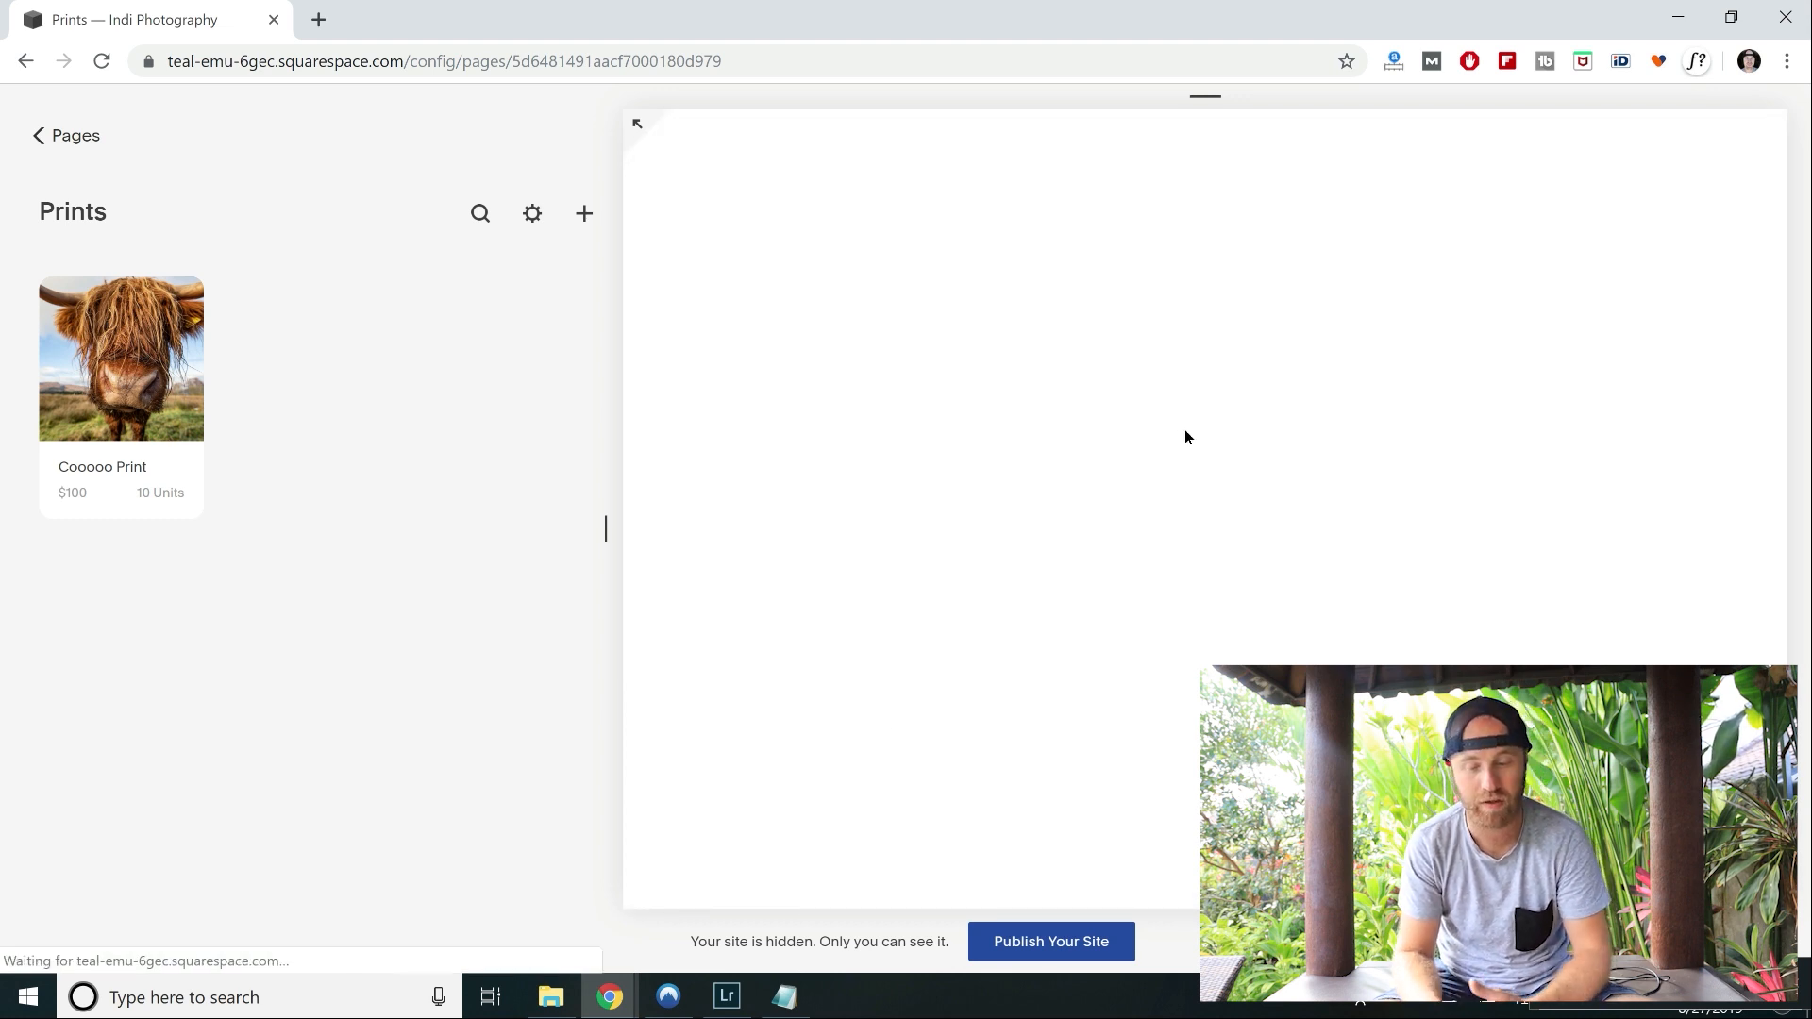